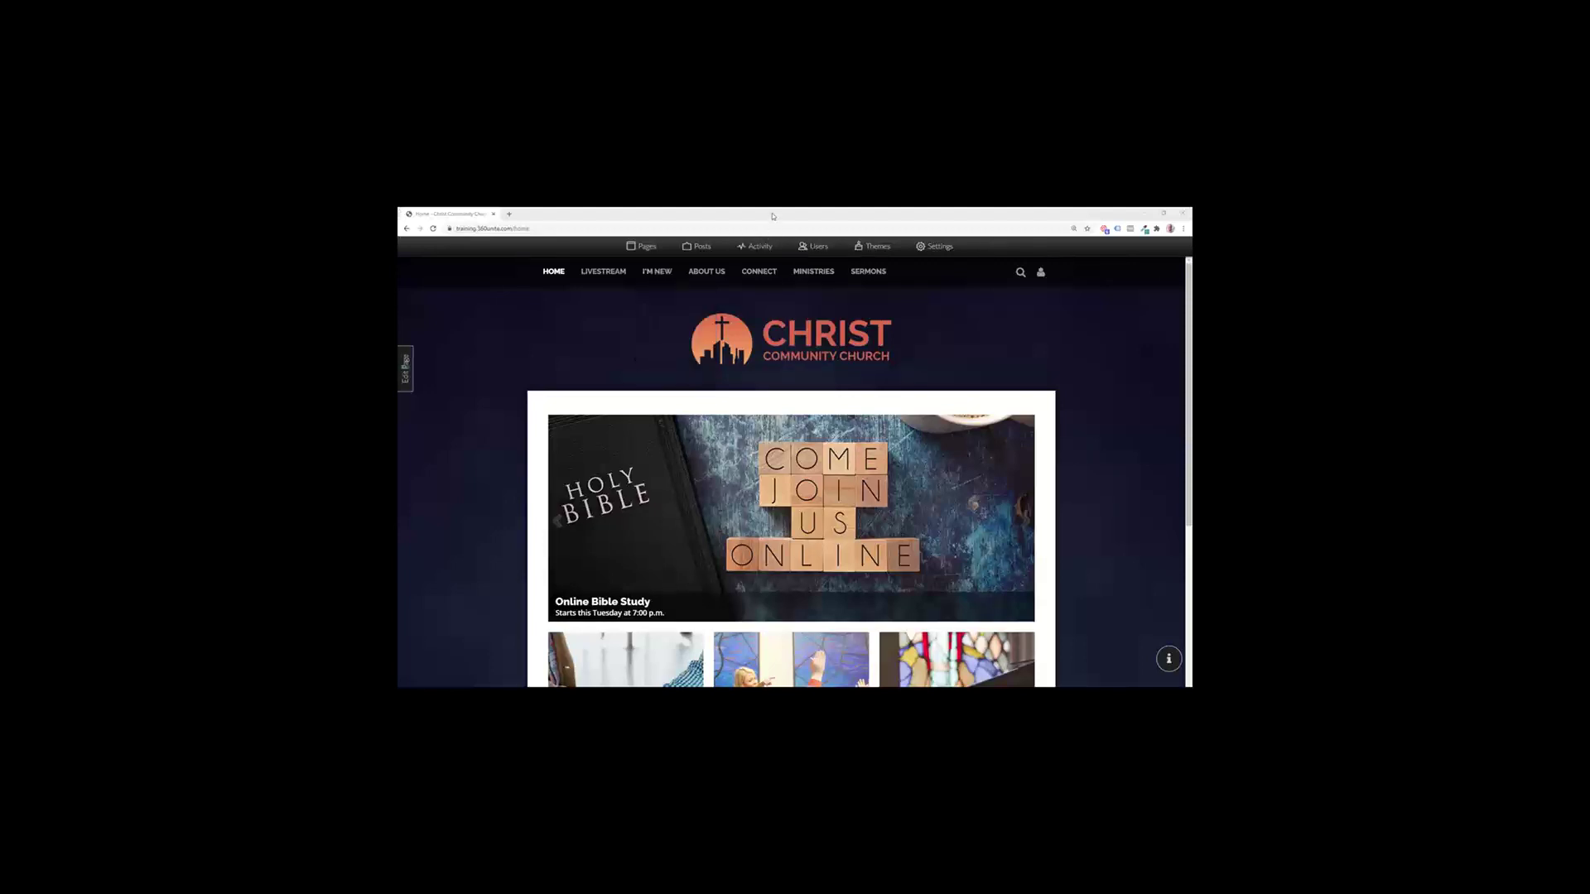
Step: Rearrange the page menu so Livestream follows I'm New and Bible Study Online follows Sunday School Online, and save the changes
left_click(648, 248)
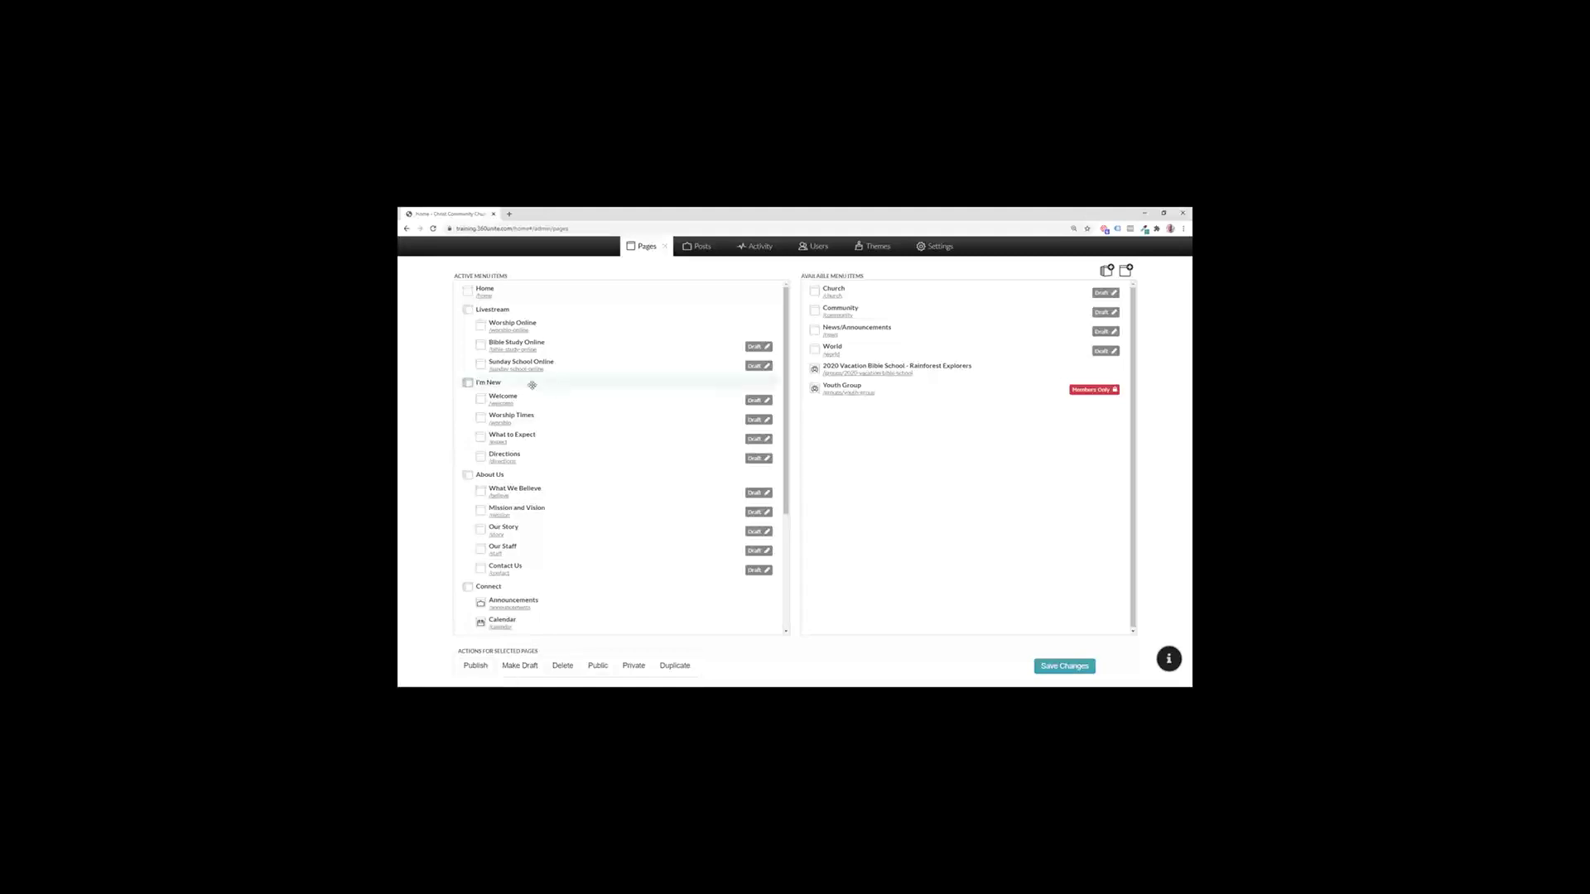
scroll(538, 418, "down", 4)
scroll(579, 447, "up", 4)
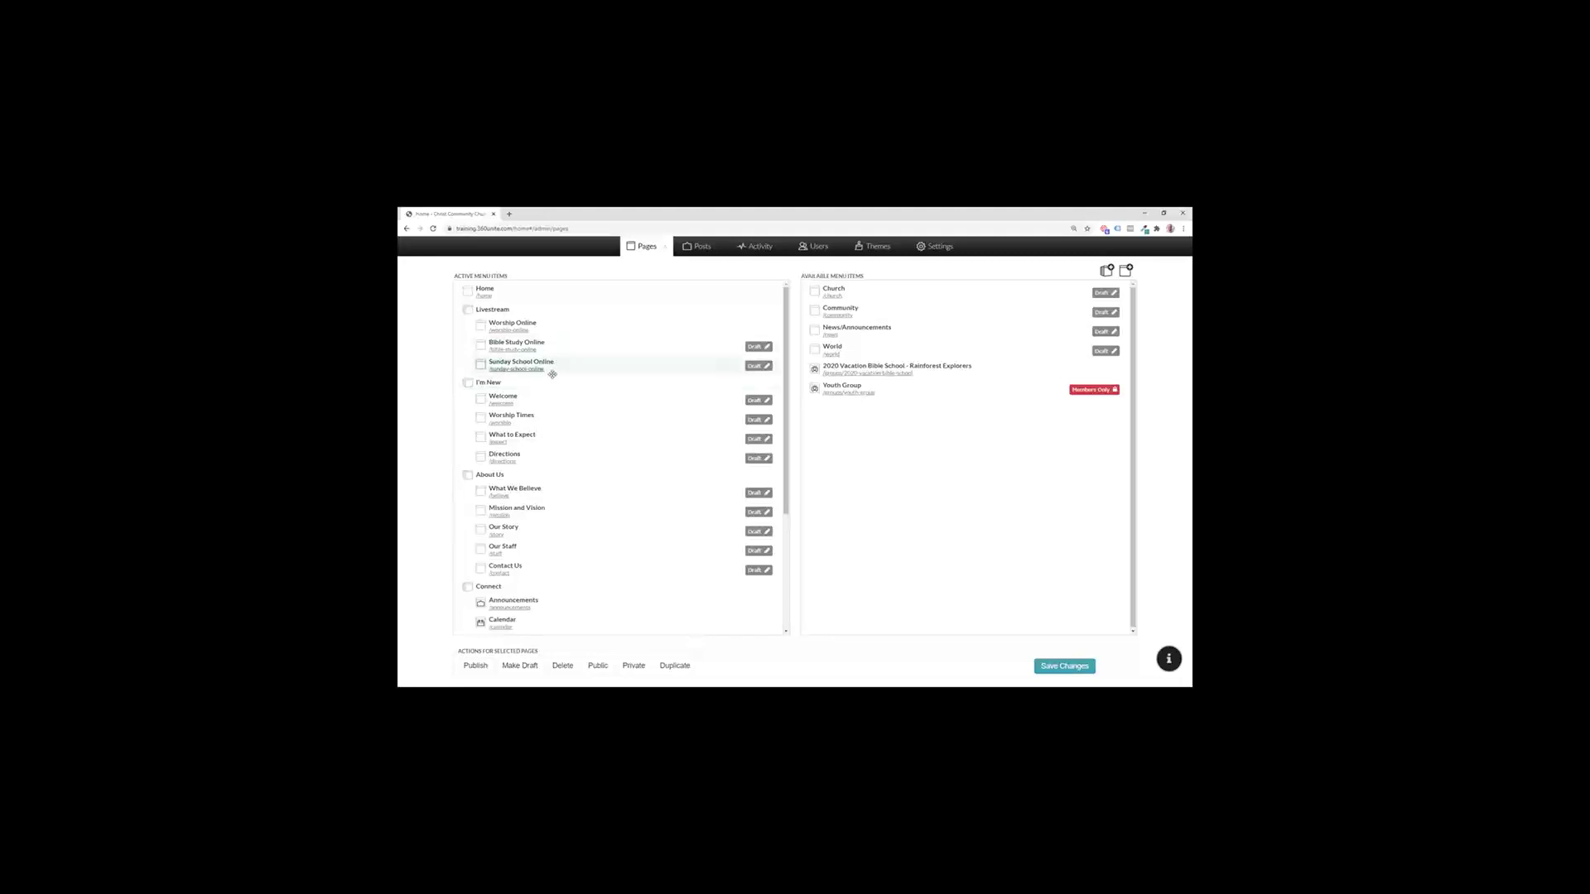
left_click_drag(579, 350, 504, 398)
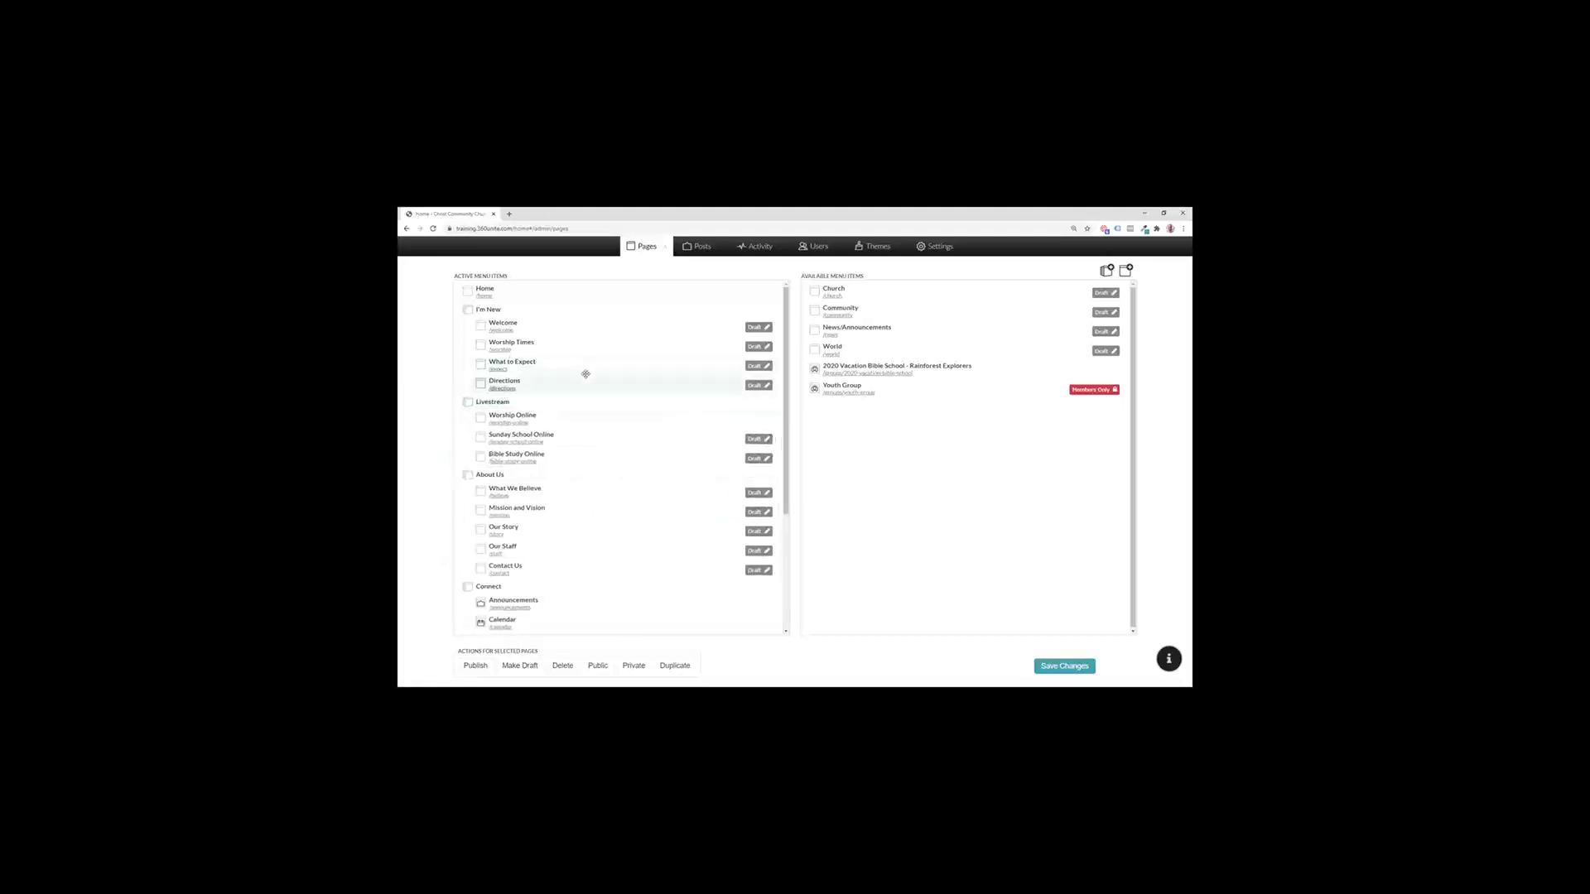
left_click(1055, 667)
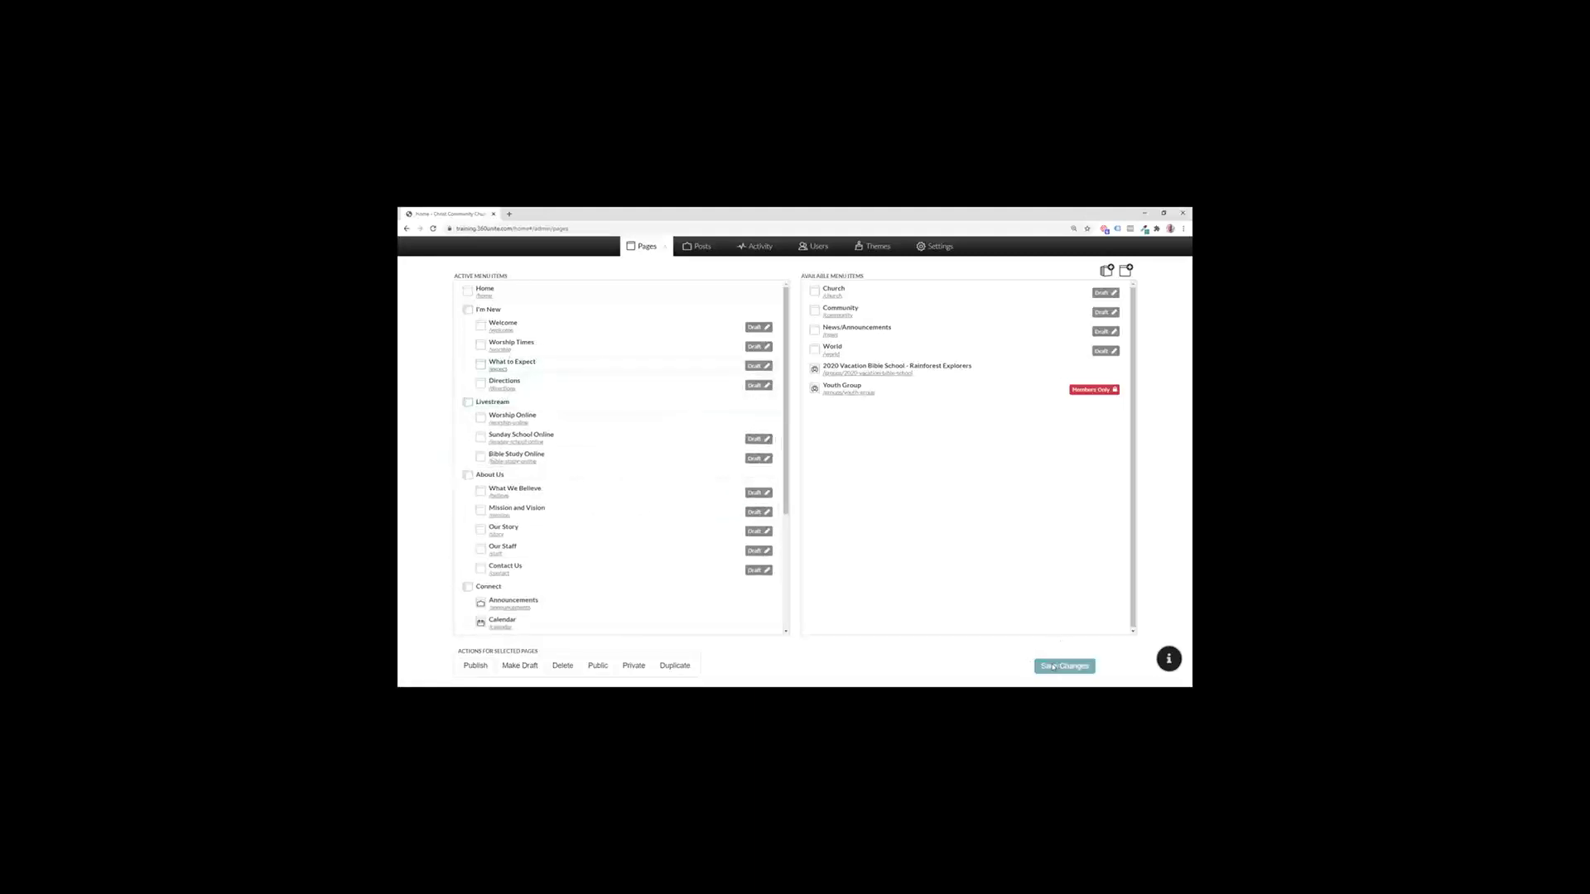
left_click(665, 249)
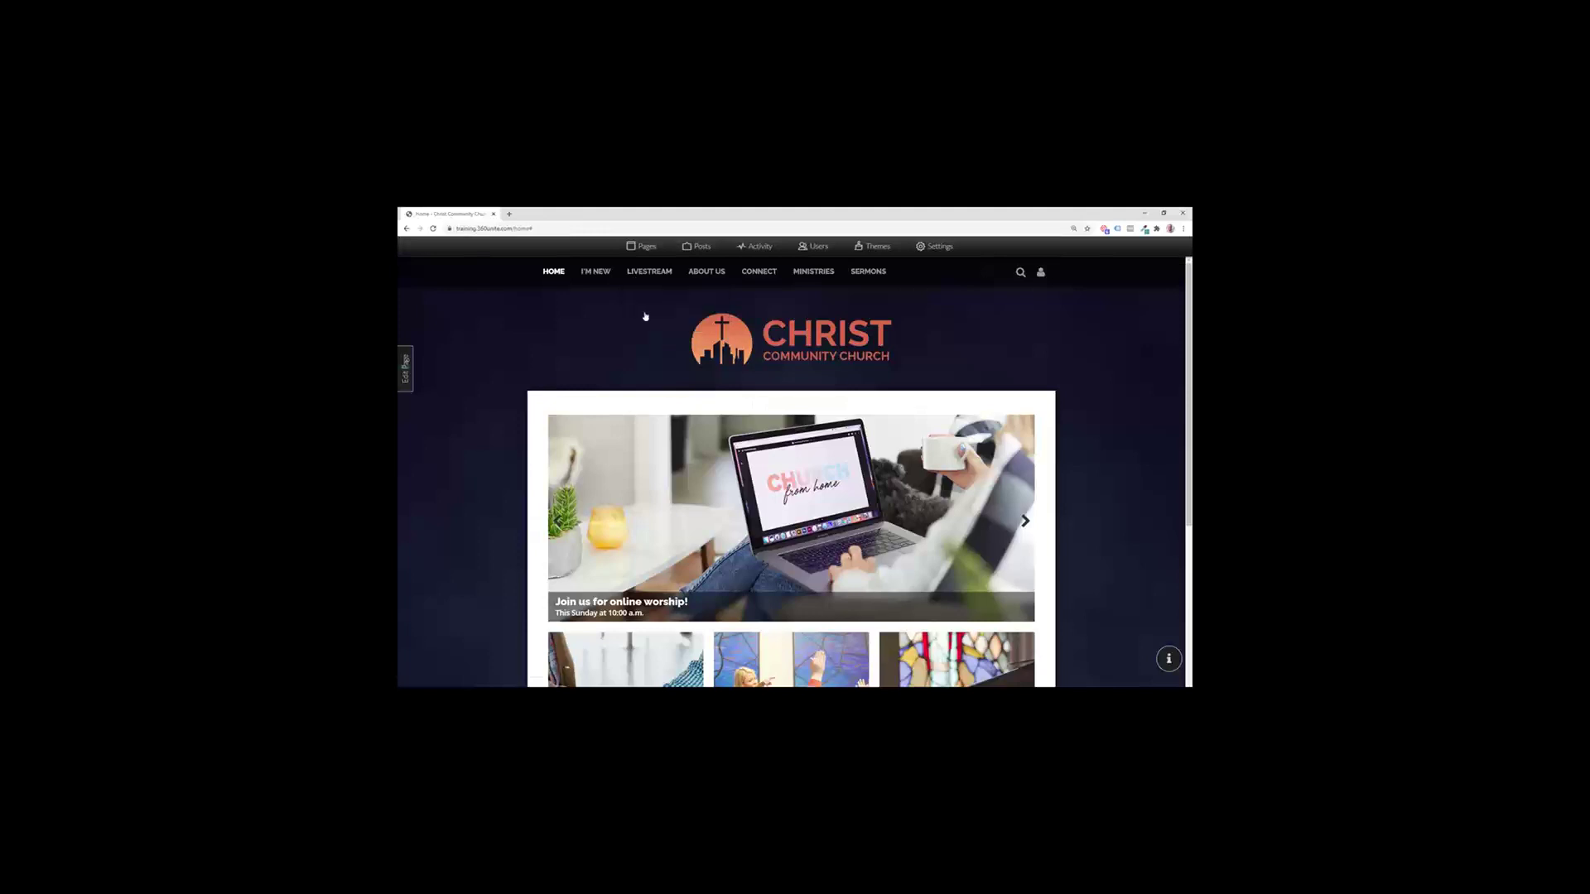
Step: Review the Worship Online page's headings and text, plus the home page's banner and featured sections
mouse_move(591, 272)
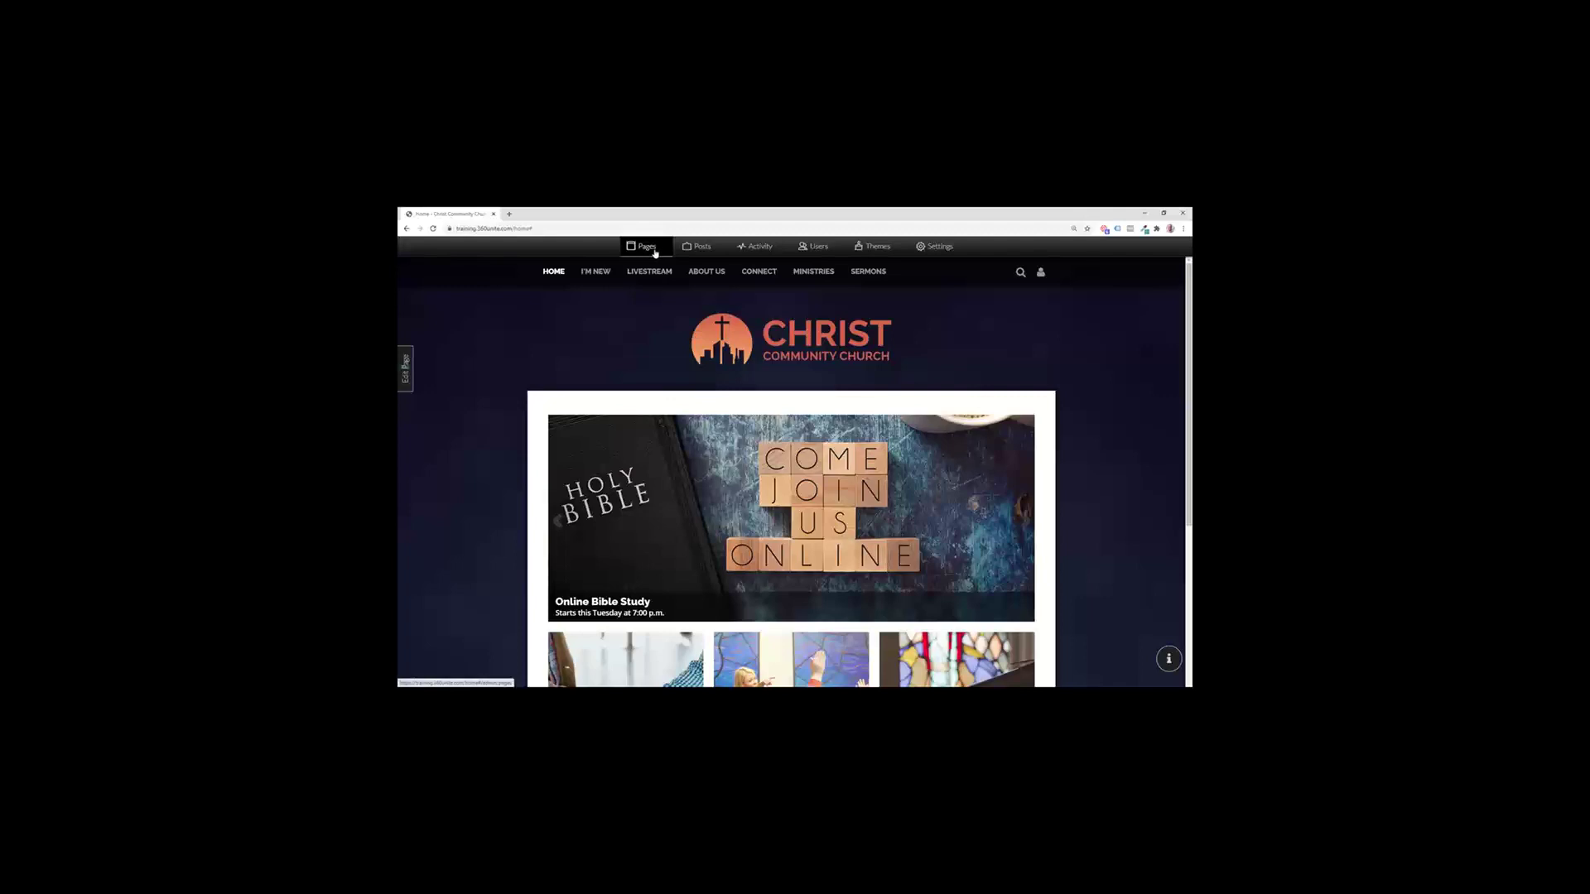
left_click(664, 300)
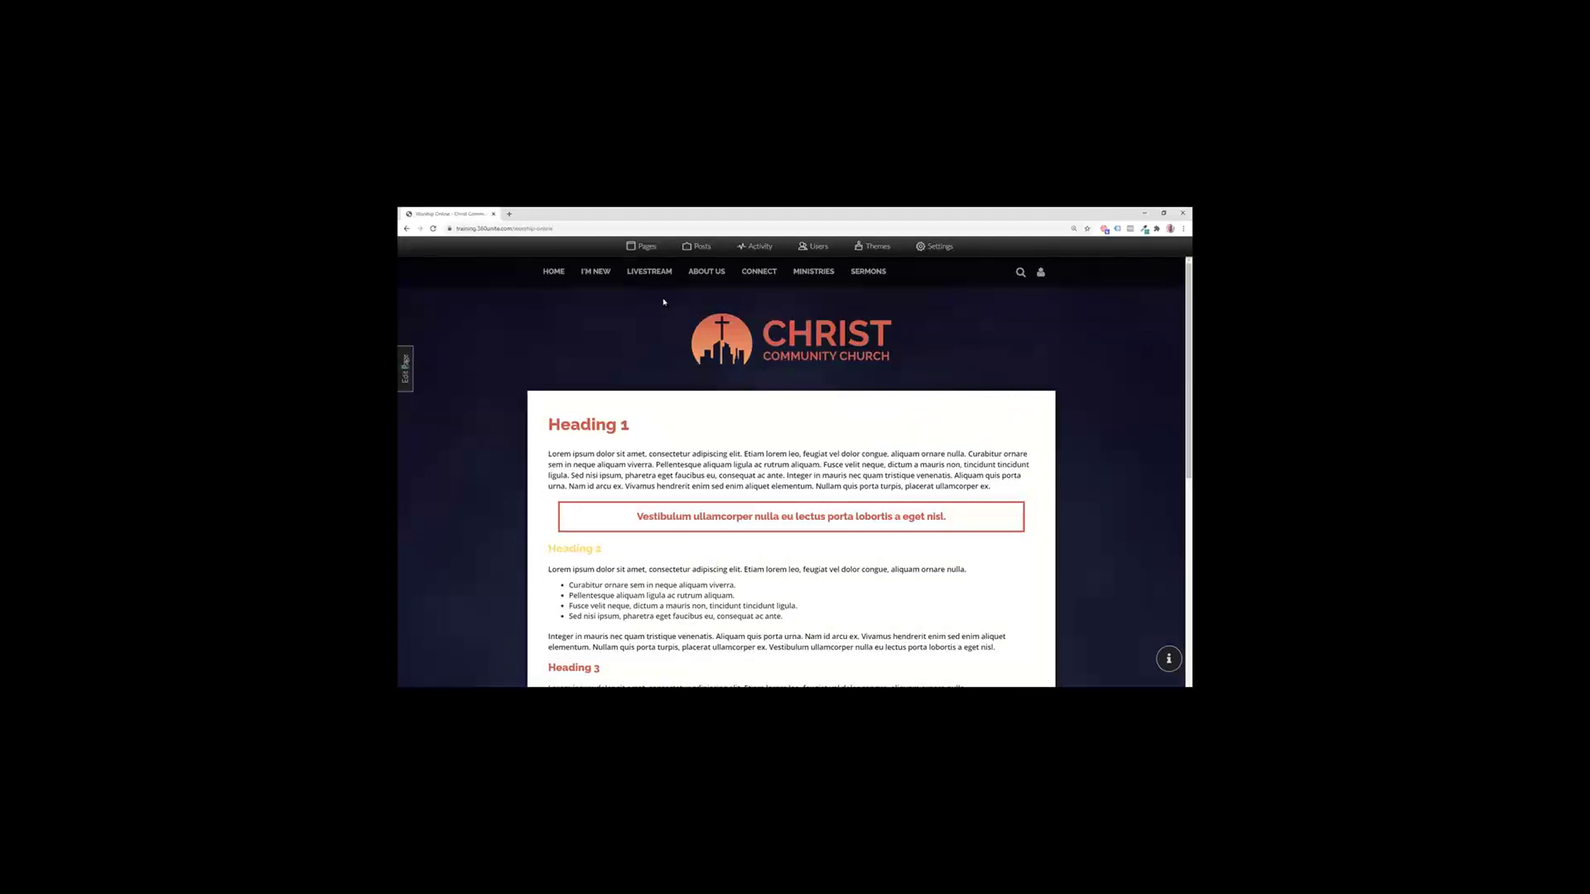
scroll(700, 437, "down", 3)
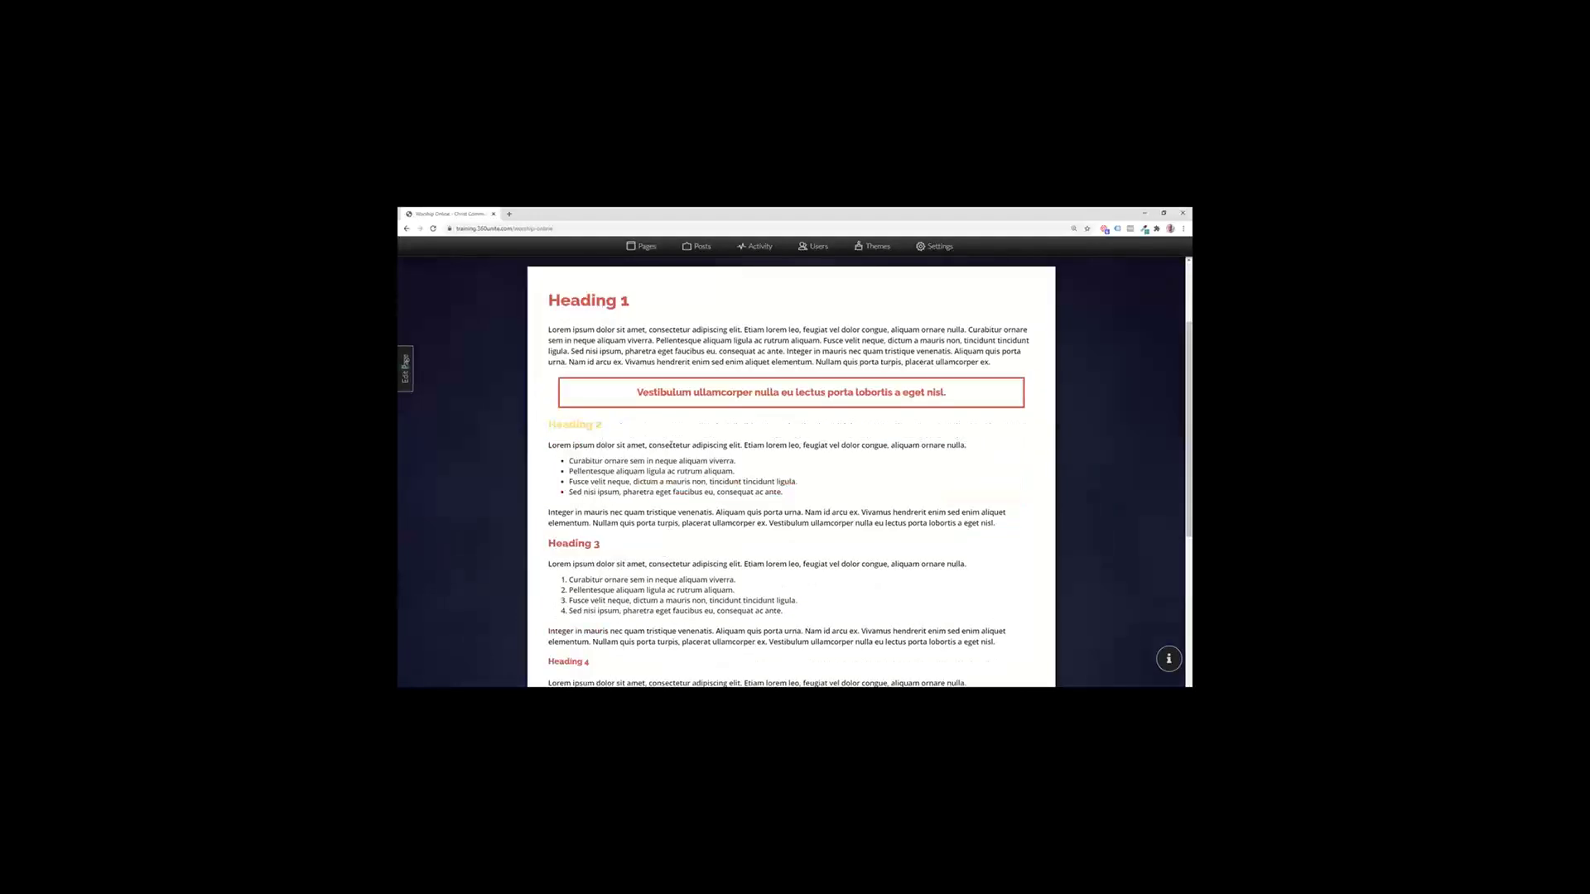
scroll(671, 445, "down", 8)
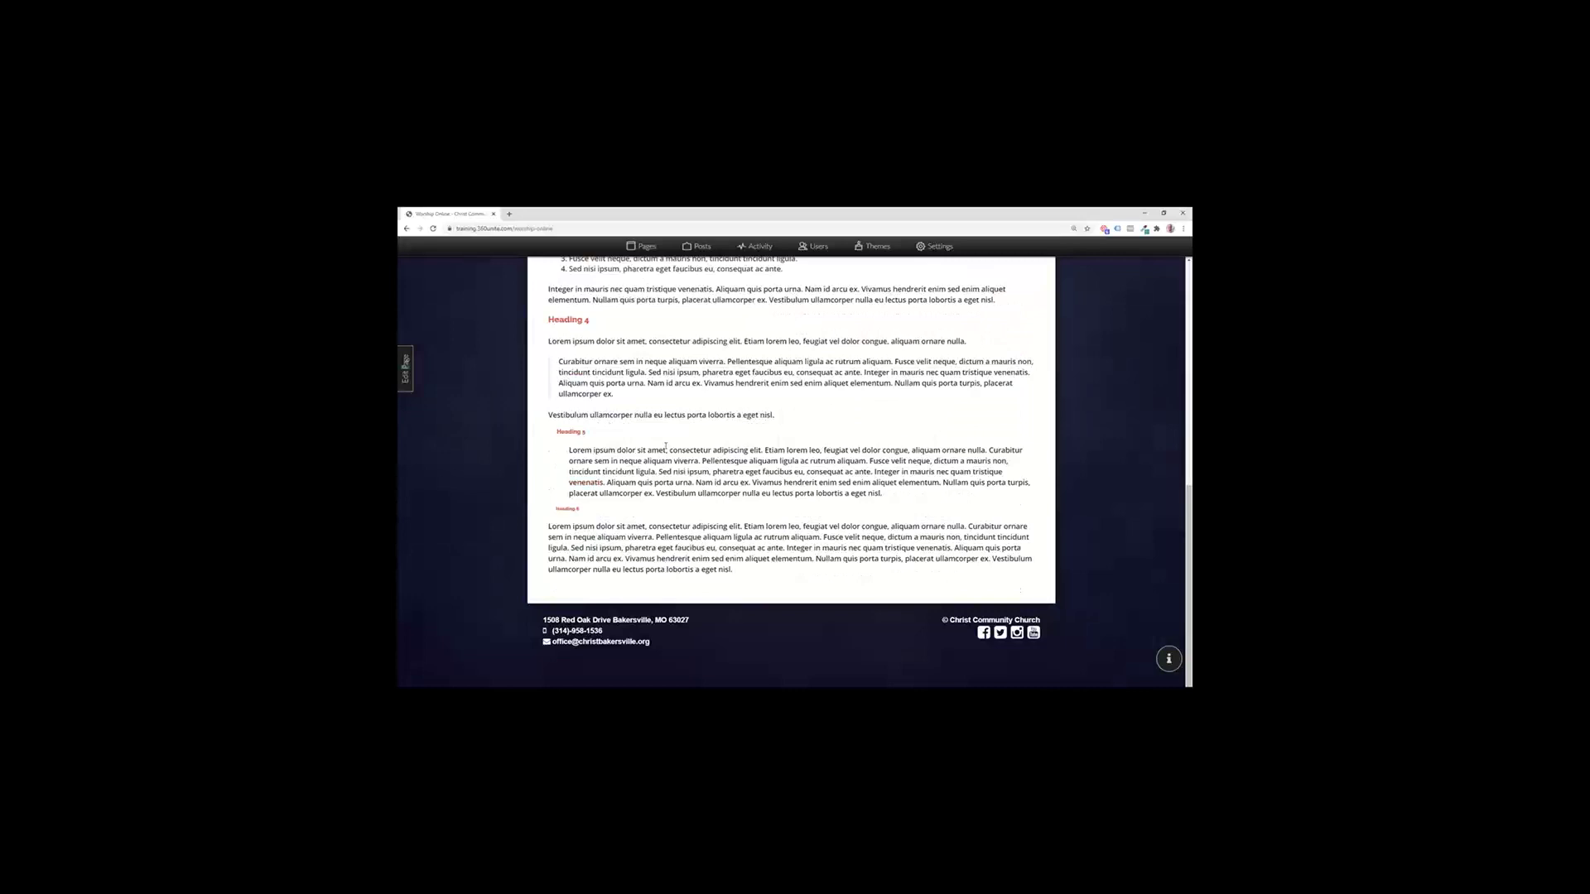
scroll(665, 446, "up", 12)
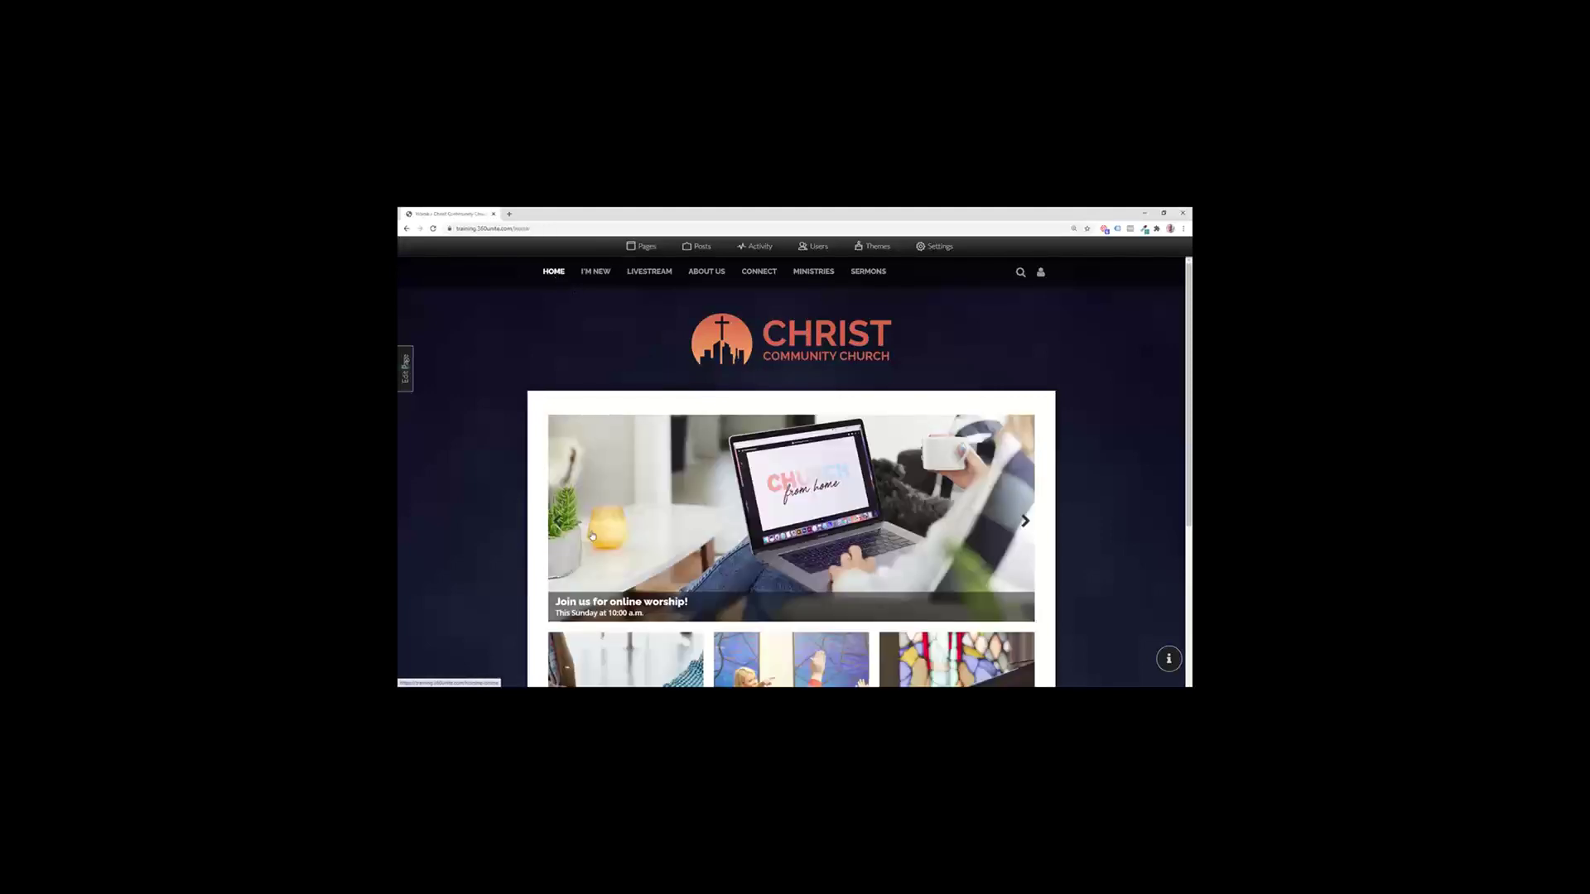
scroll(591, 531, "down", 3)
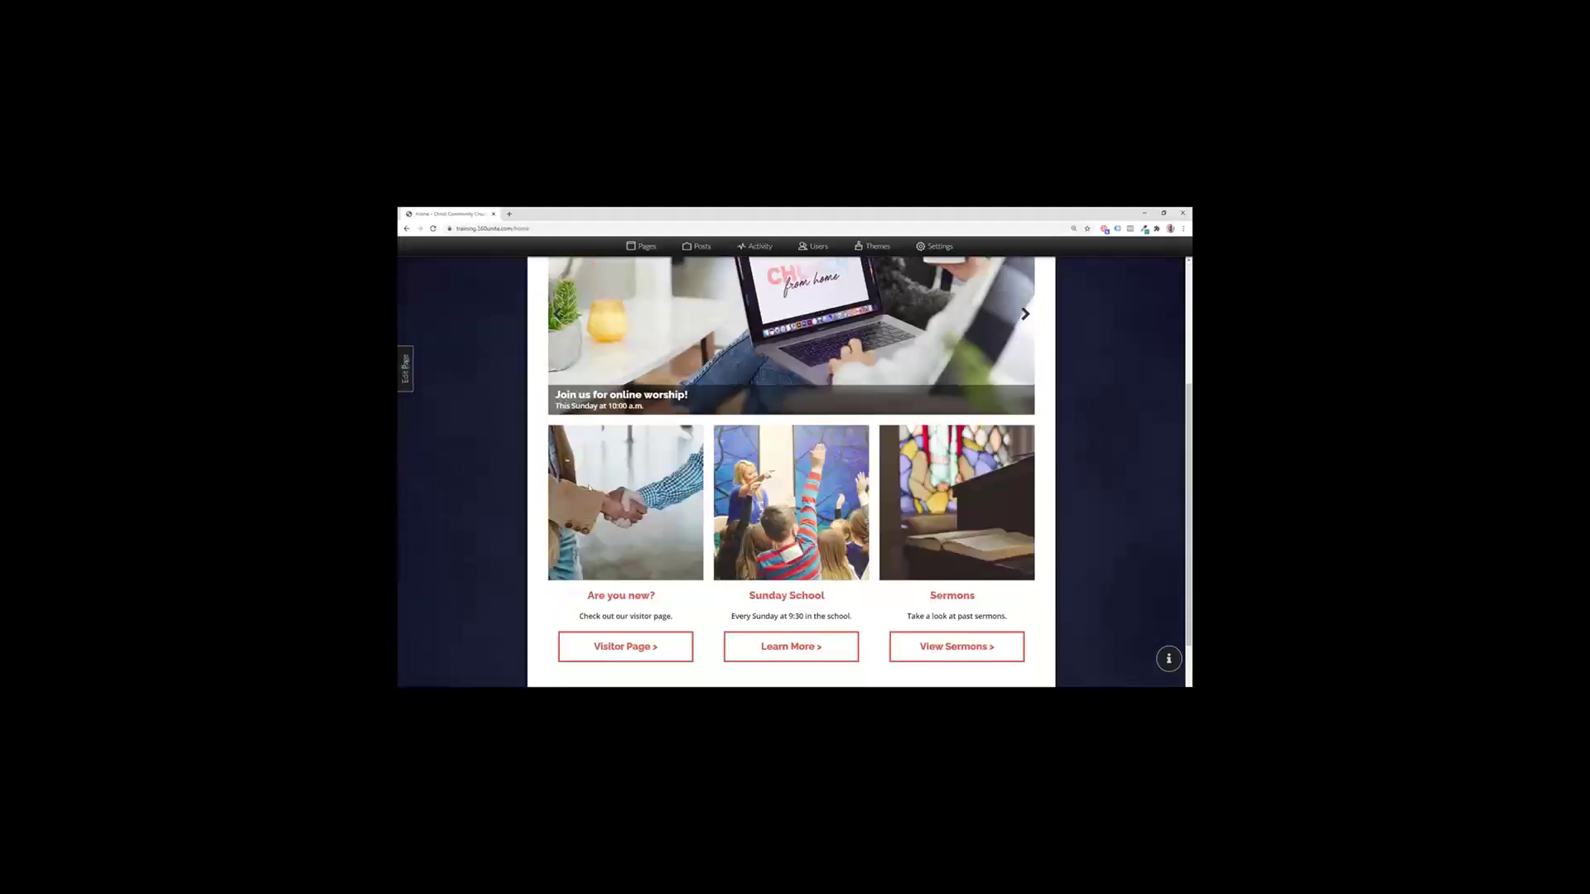
scroll(511, 362, "up", 3)
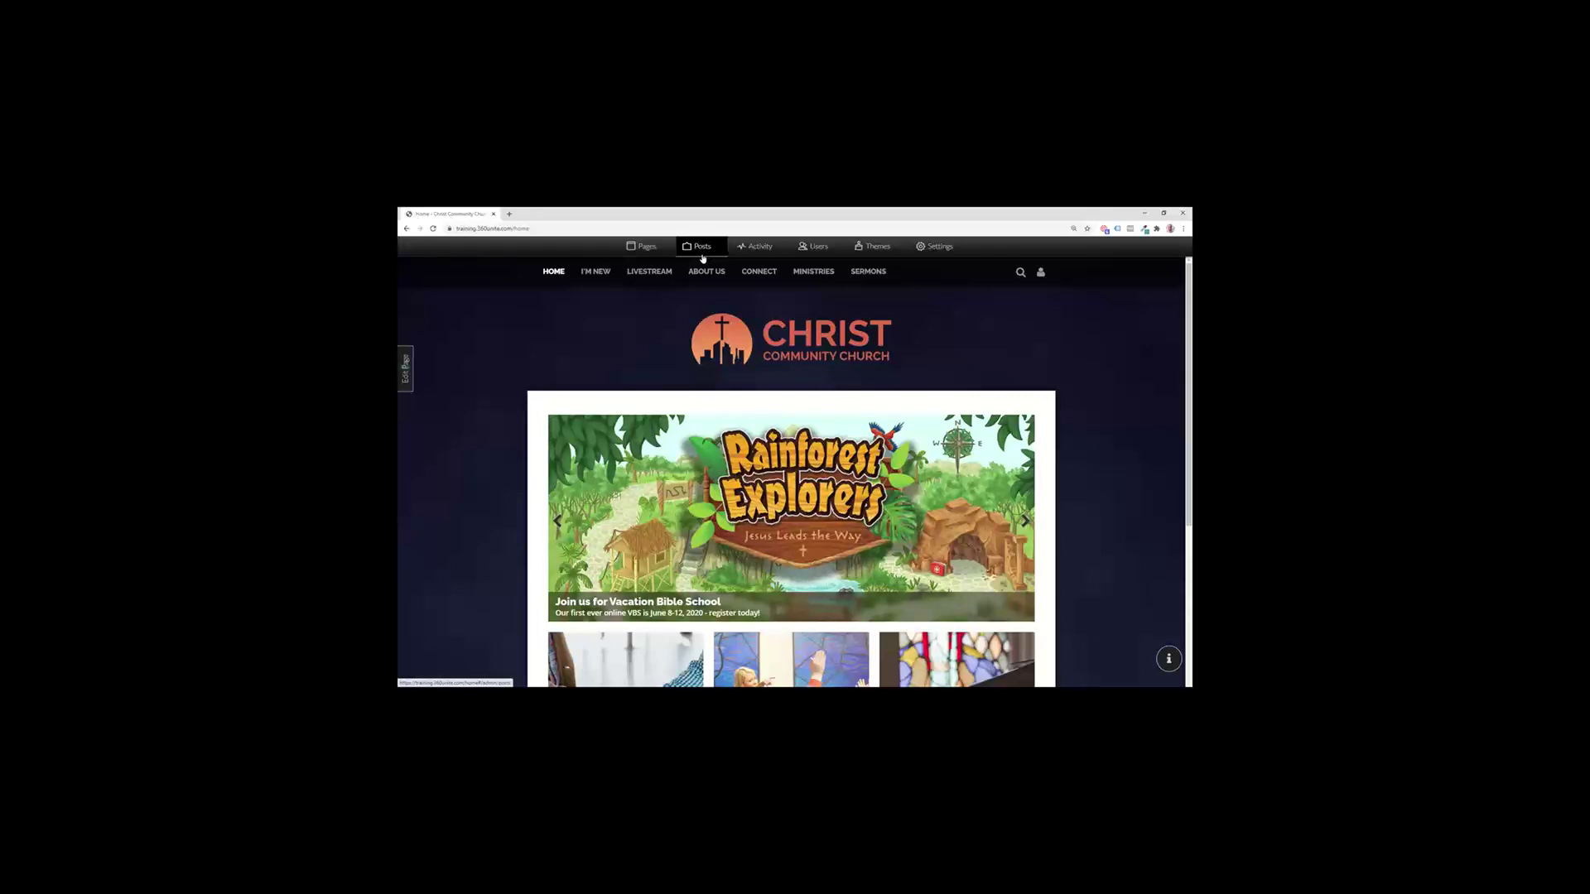
Step: Open the Announcements page under Connect and review the sermon post with its audio player and audio download
mouse_move(773, 292)
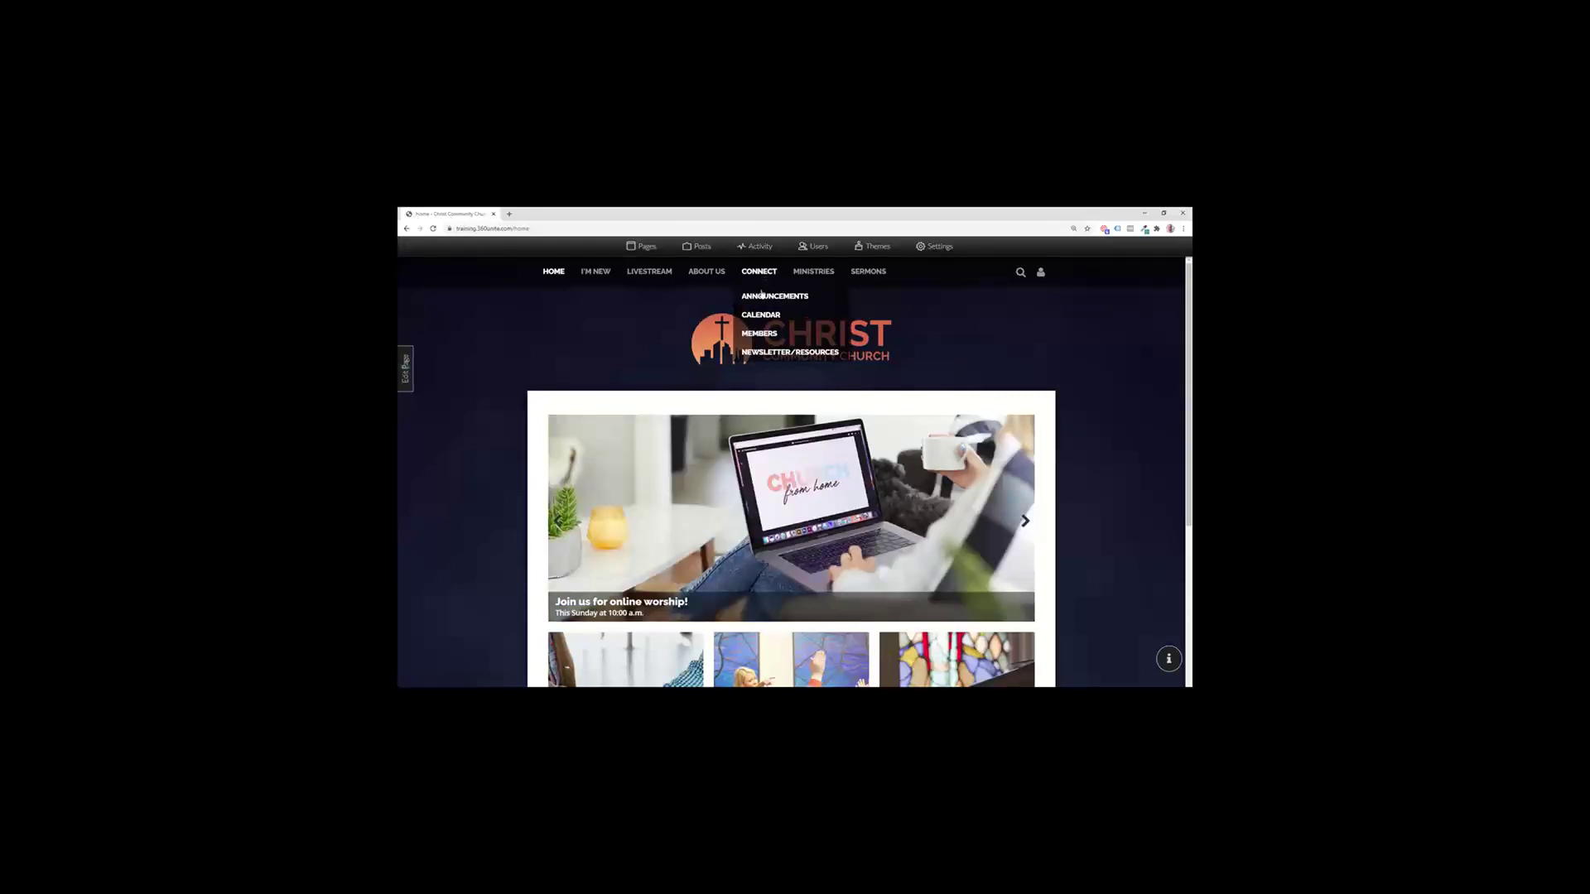
left_click(763, 297)
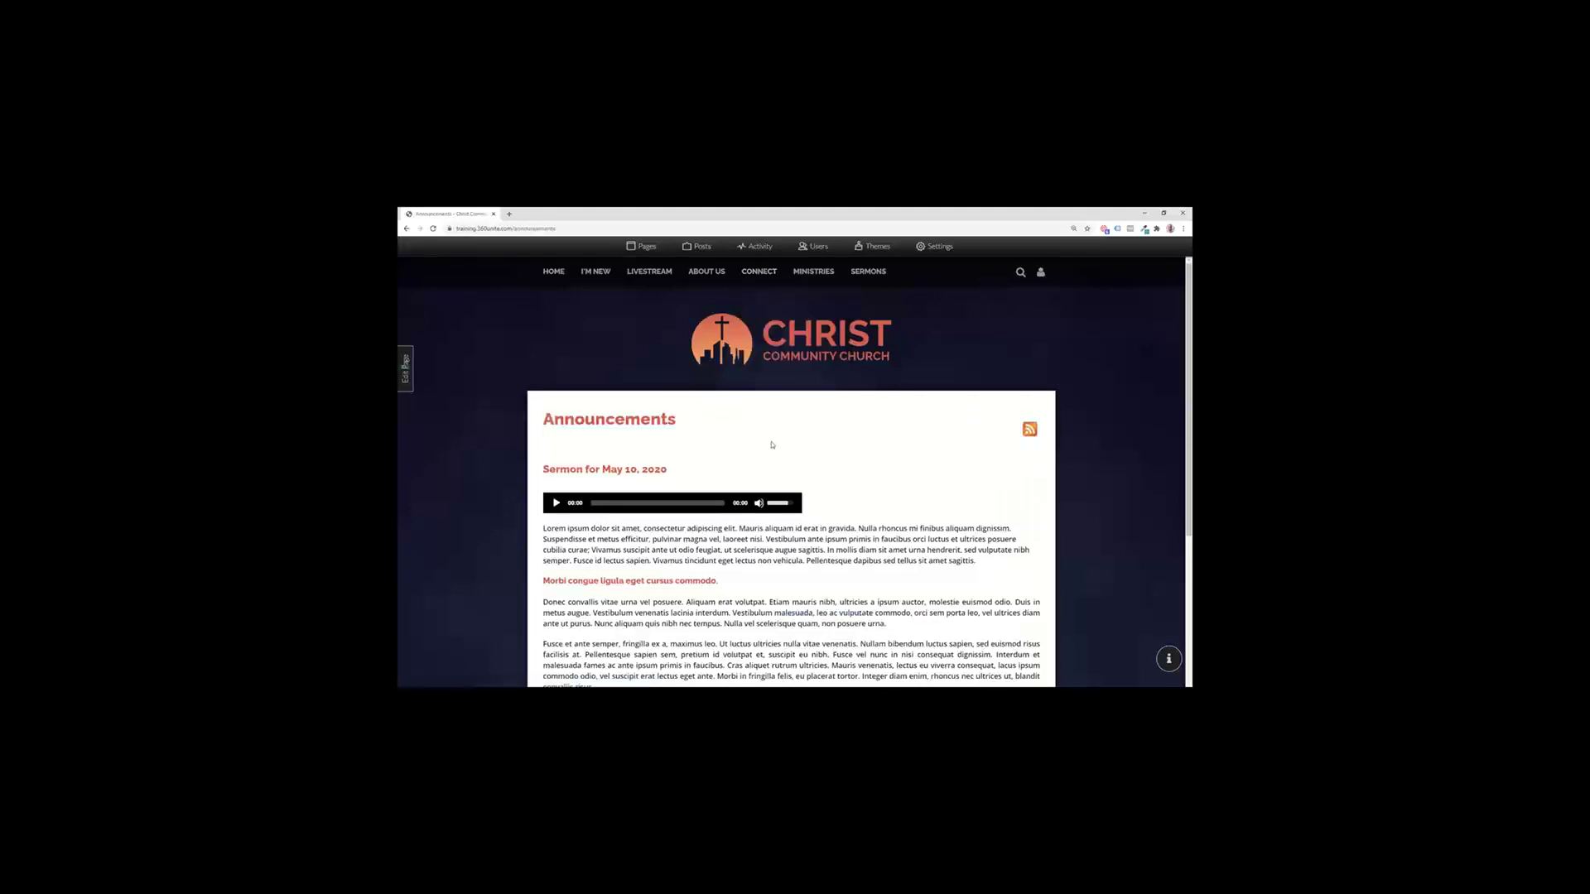
scroll(771, 447, "down", 3)
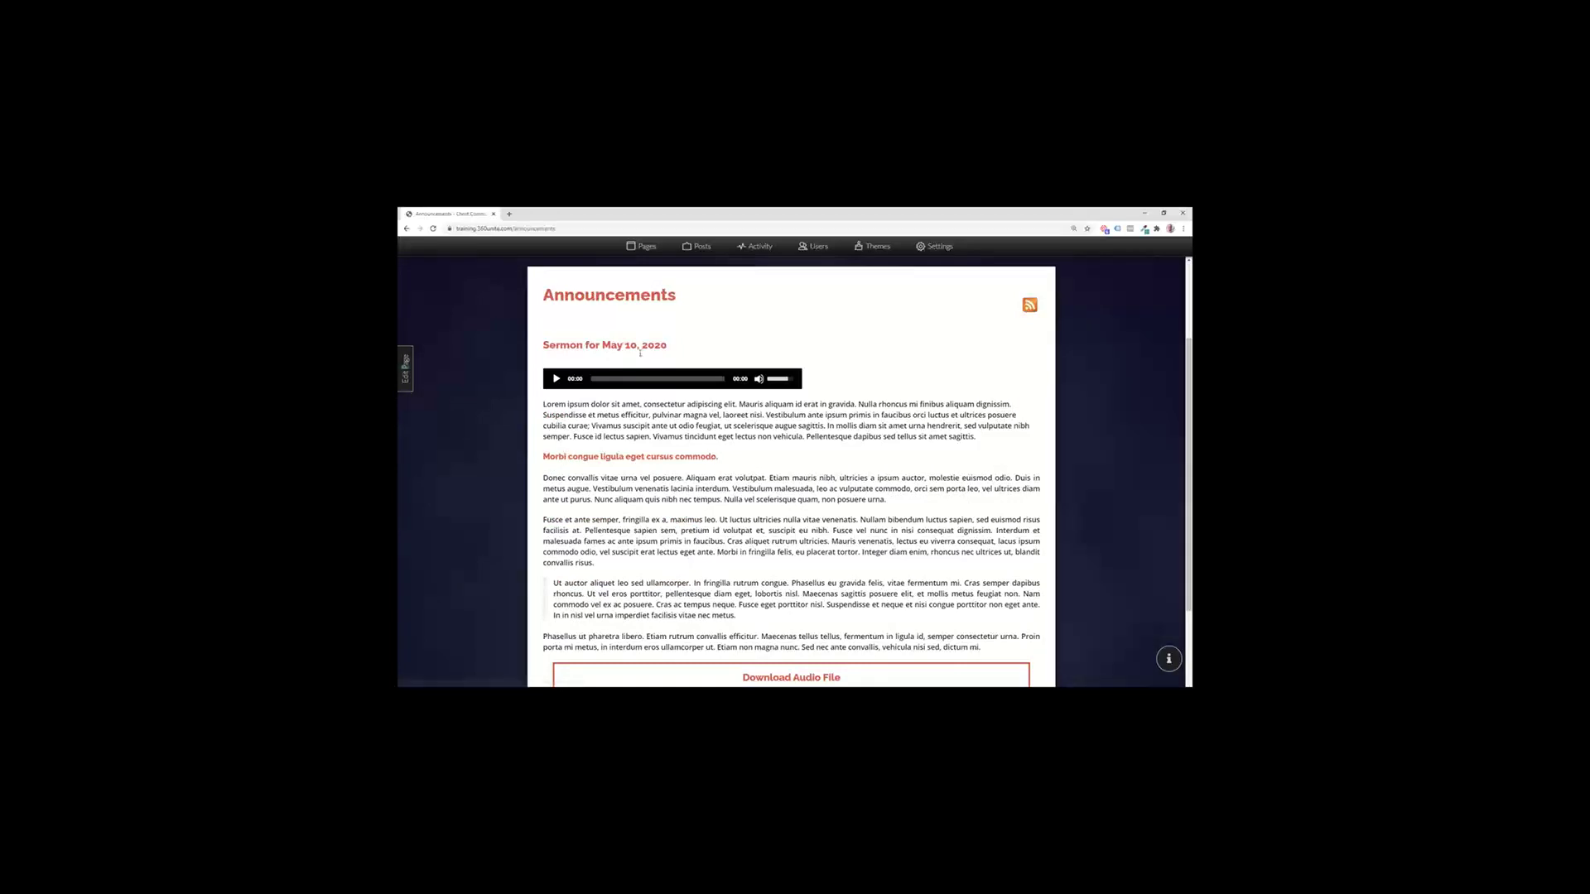
scroll(667, 431, "down", 3)
scroll(657, 534, "up", 2)
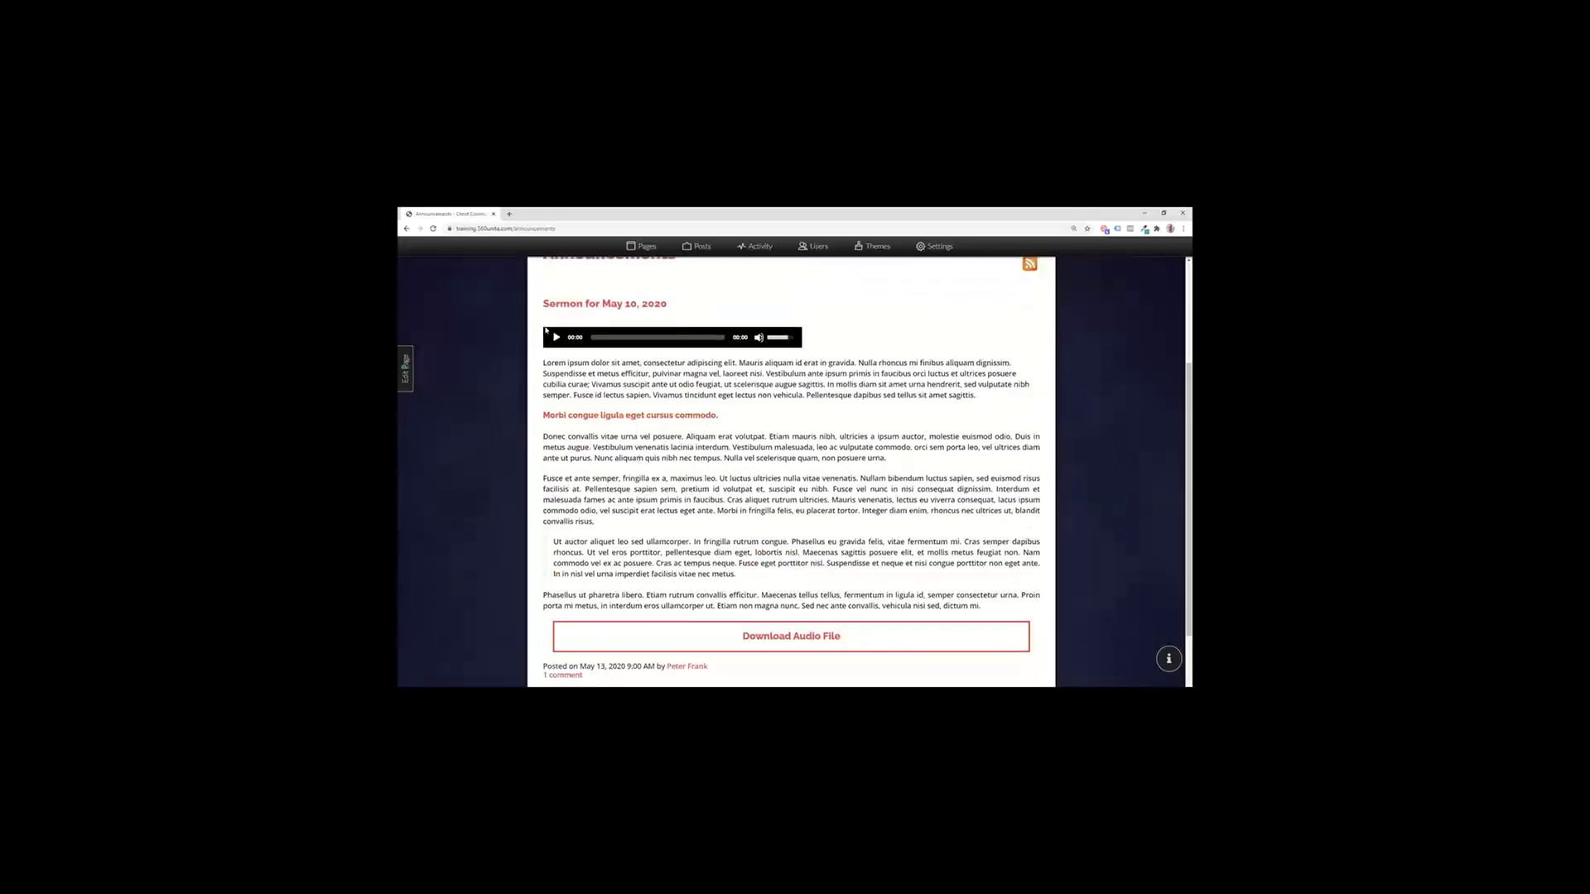
left_click(784, 638)
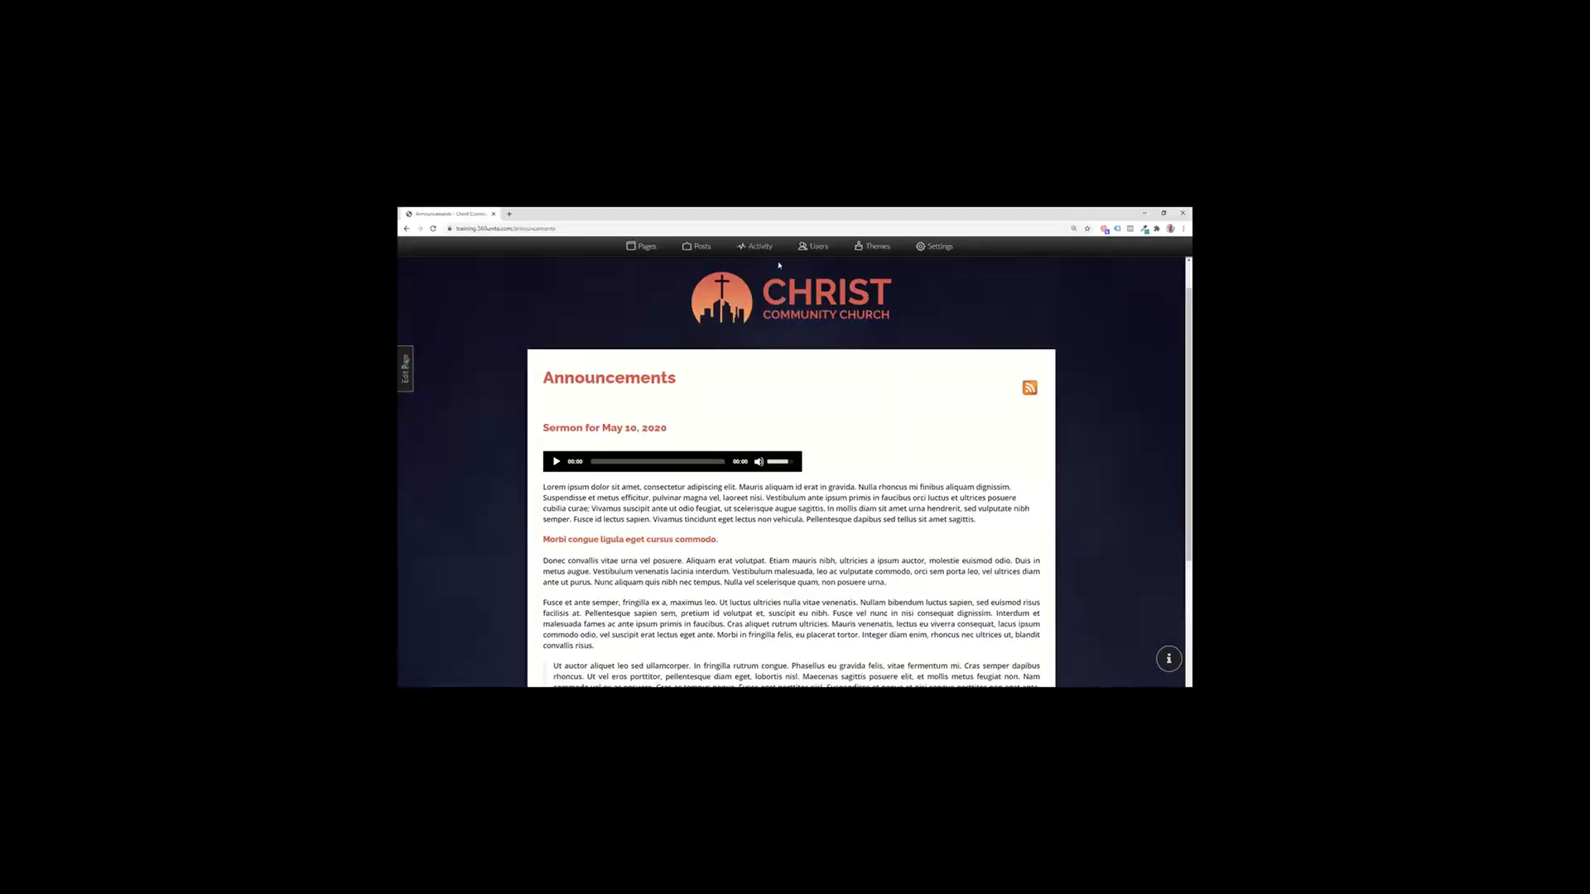
Step: Look over the site's user list and browse the presets of the Material and Light themes without applying any
left_click(820, 249)
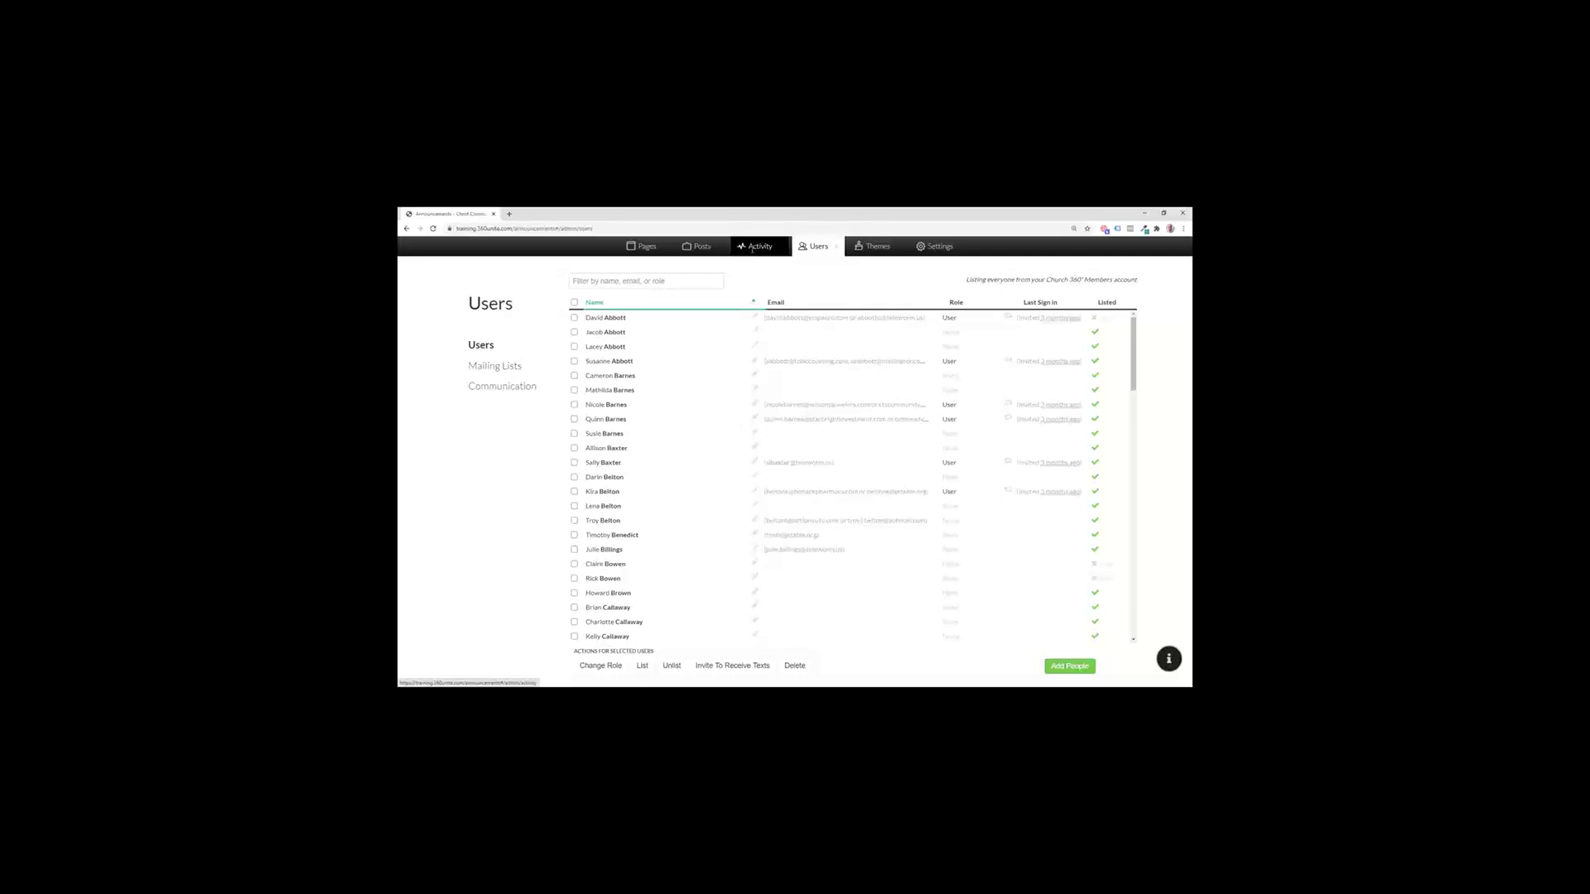
left_click(867, 254)
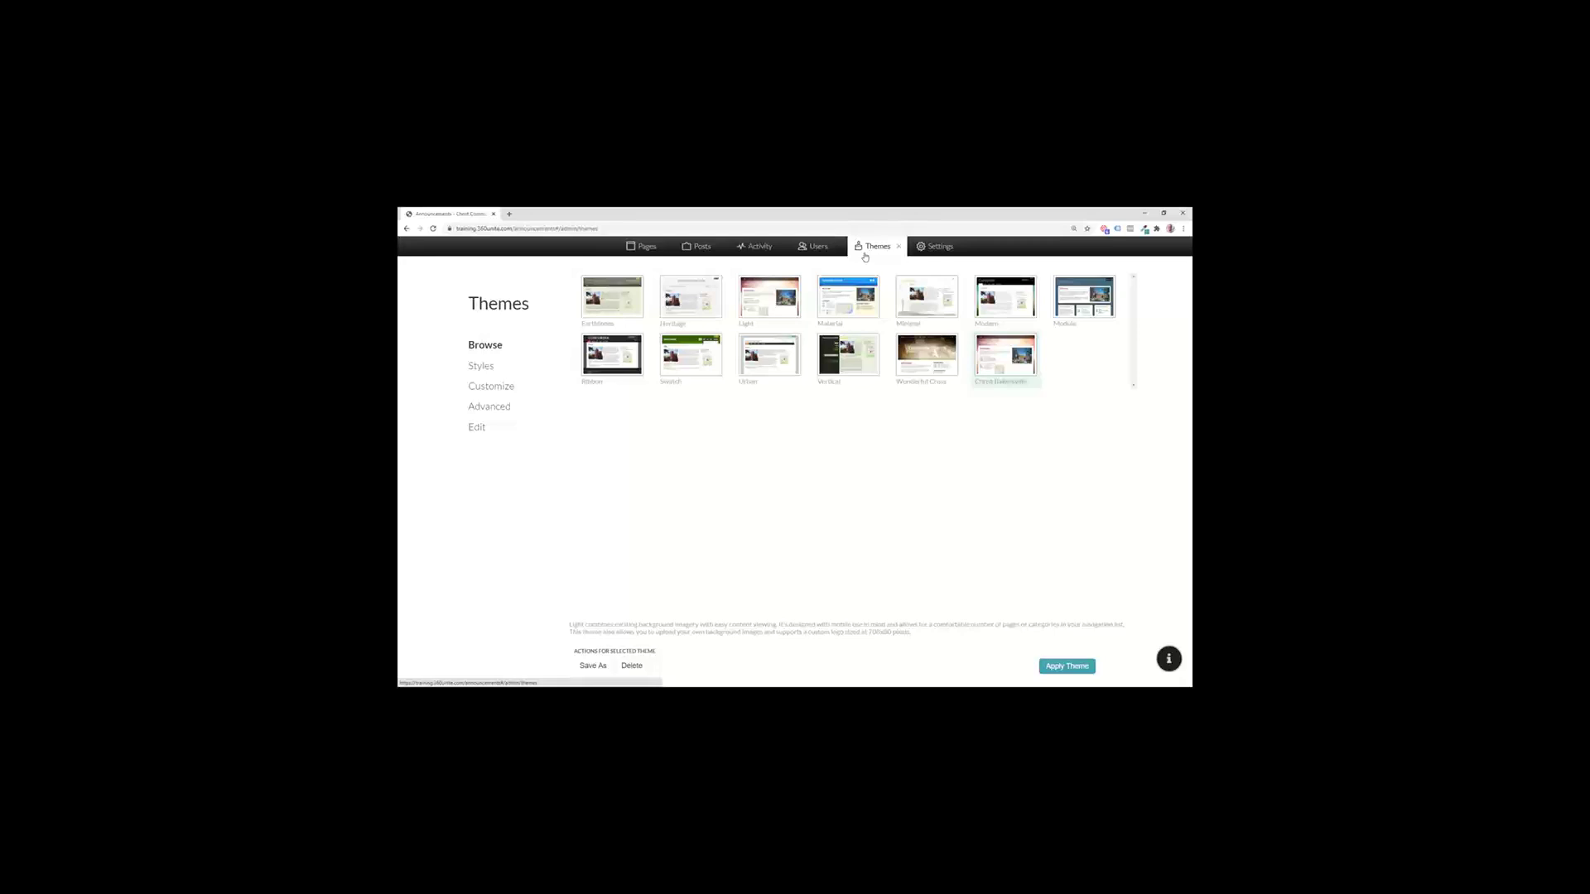
left_click(853, 299)
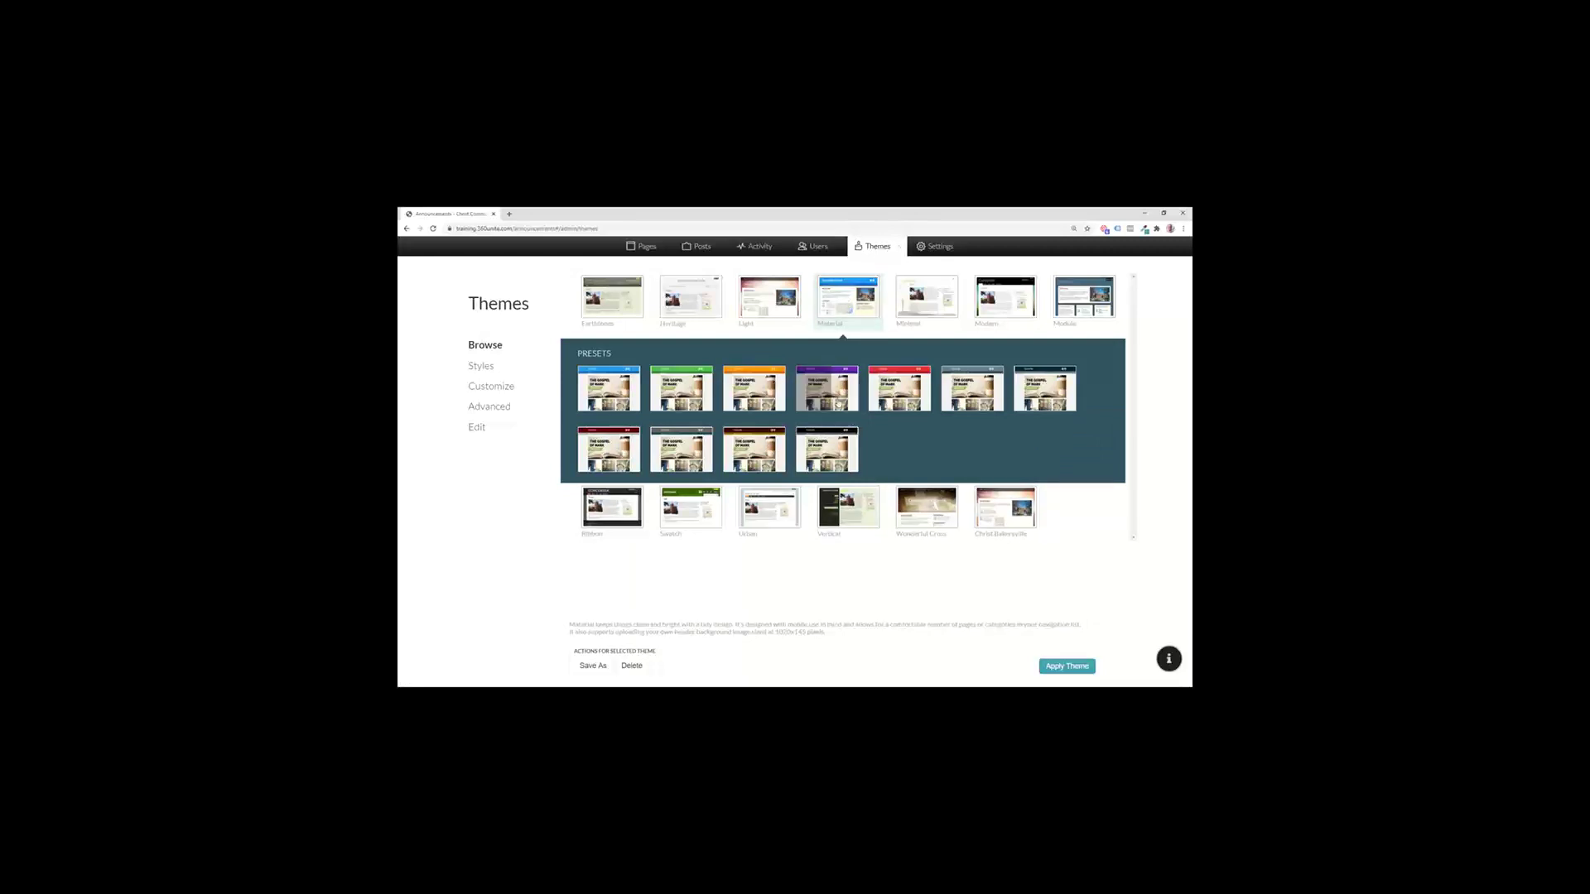
left_click(838, 401)
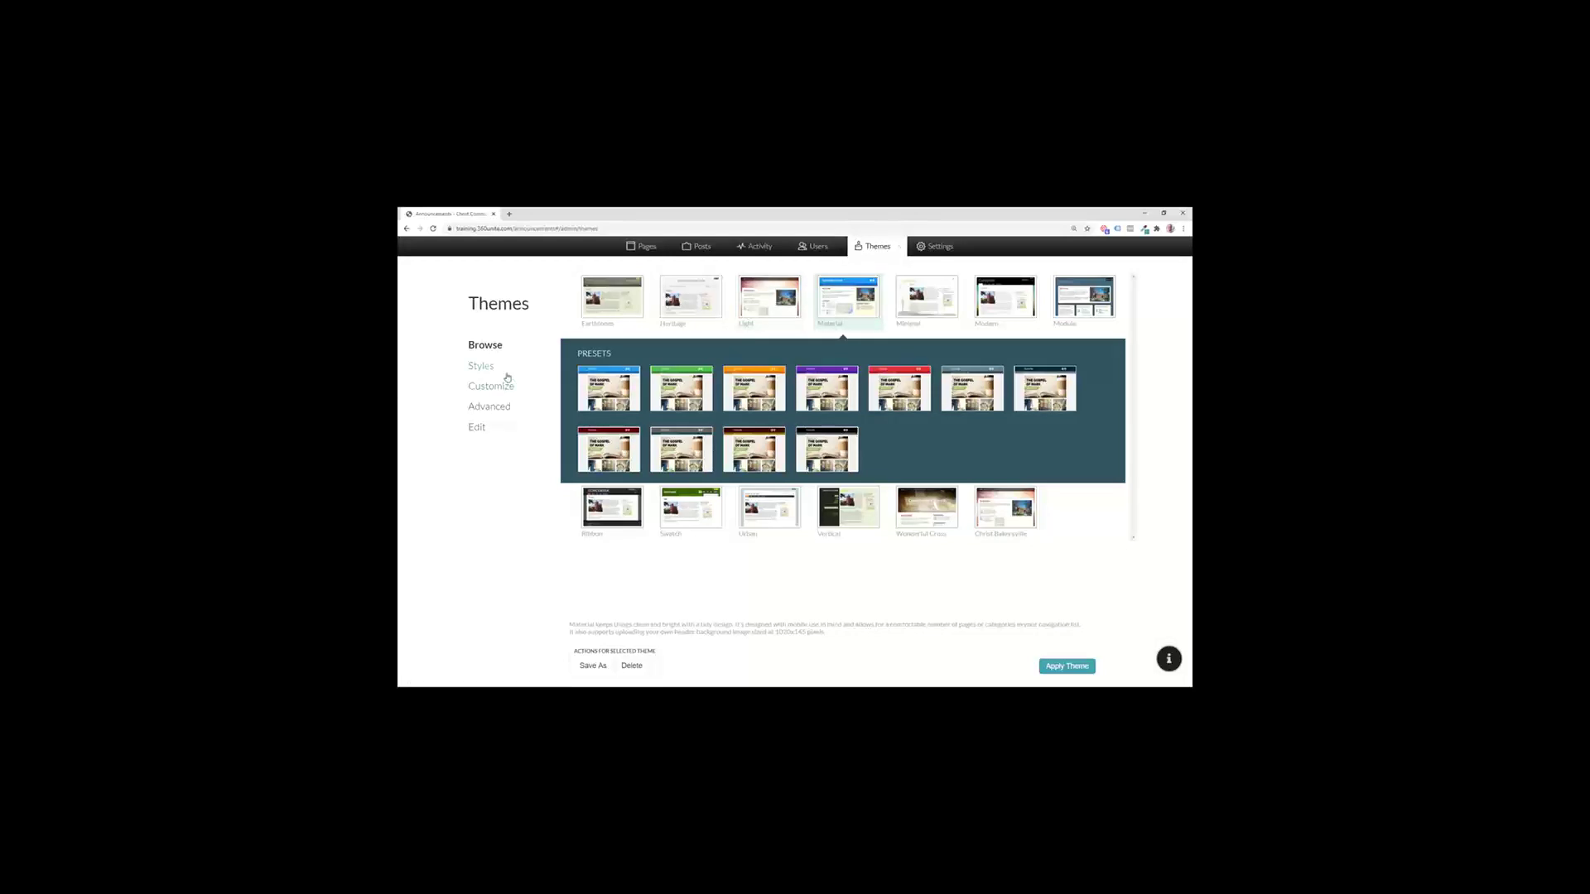
left_click(769, 300)
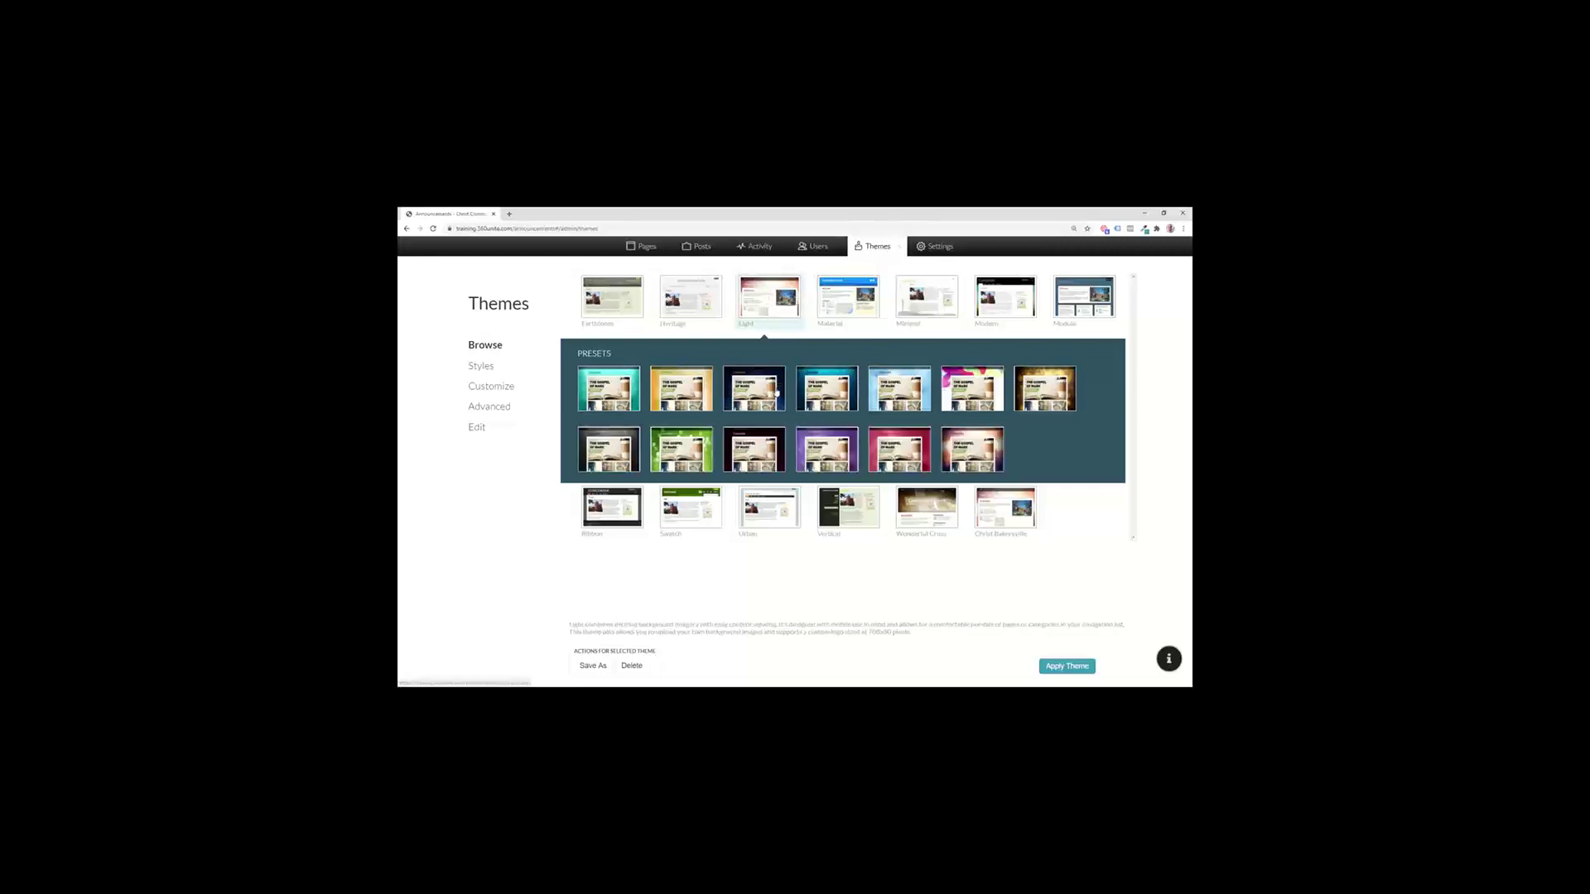
left_click(900, 247)
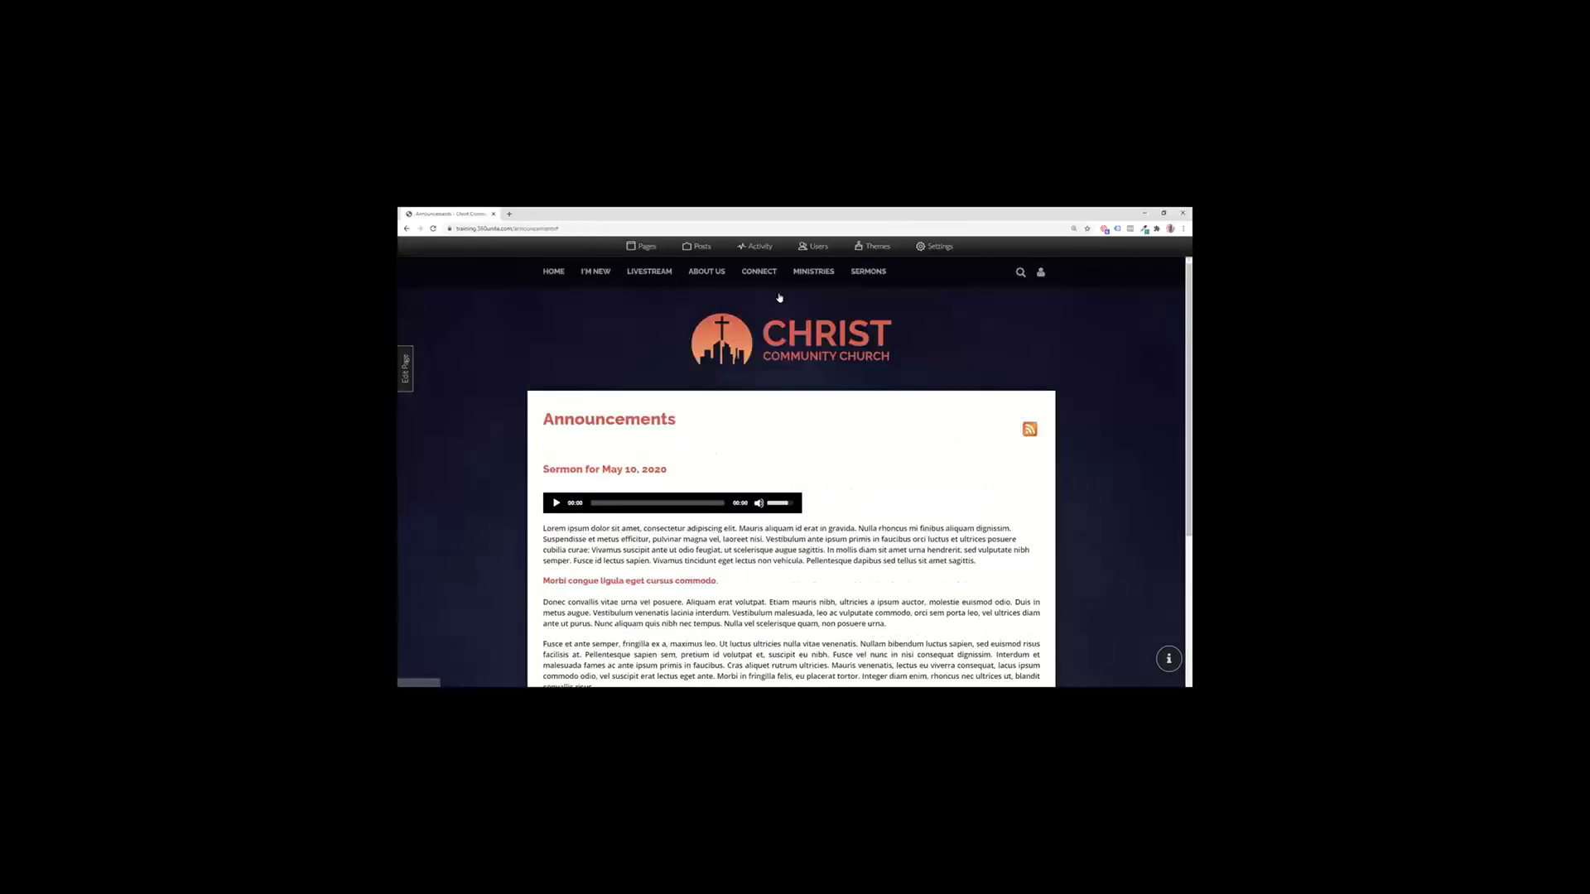
Step: Examine the Light theme's presets and description, and the theme customization options for background, banner and colors
left_click(862, 260)
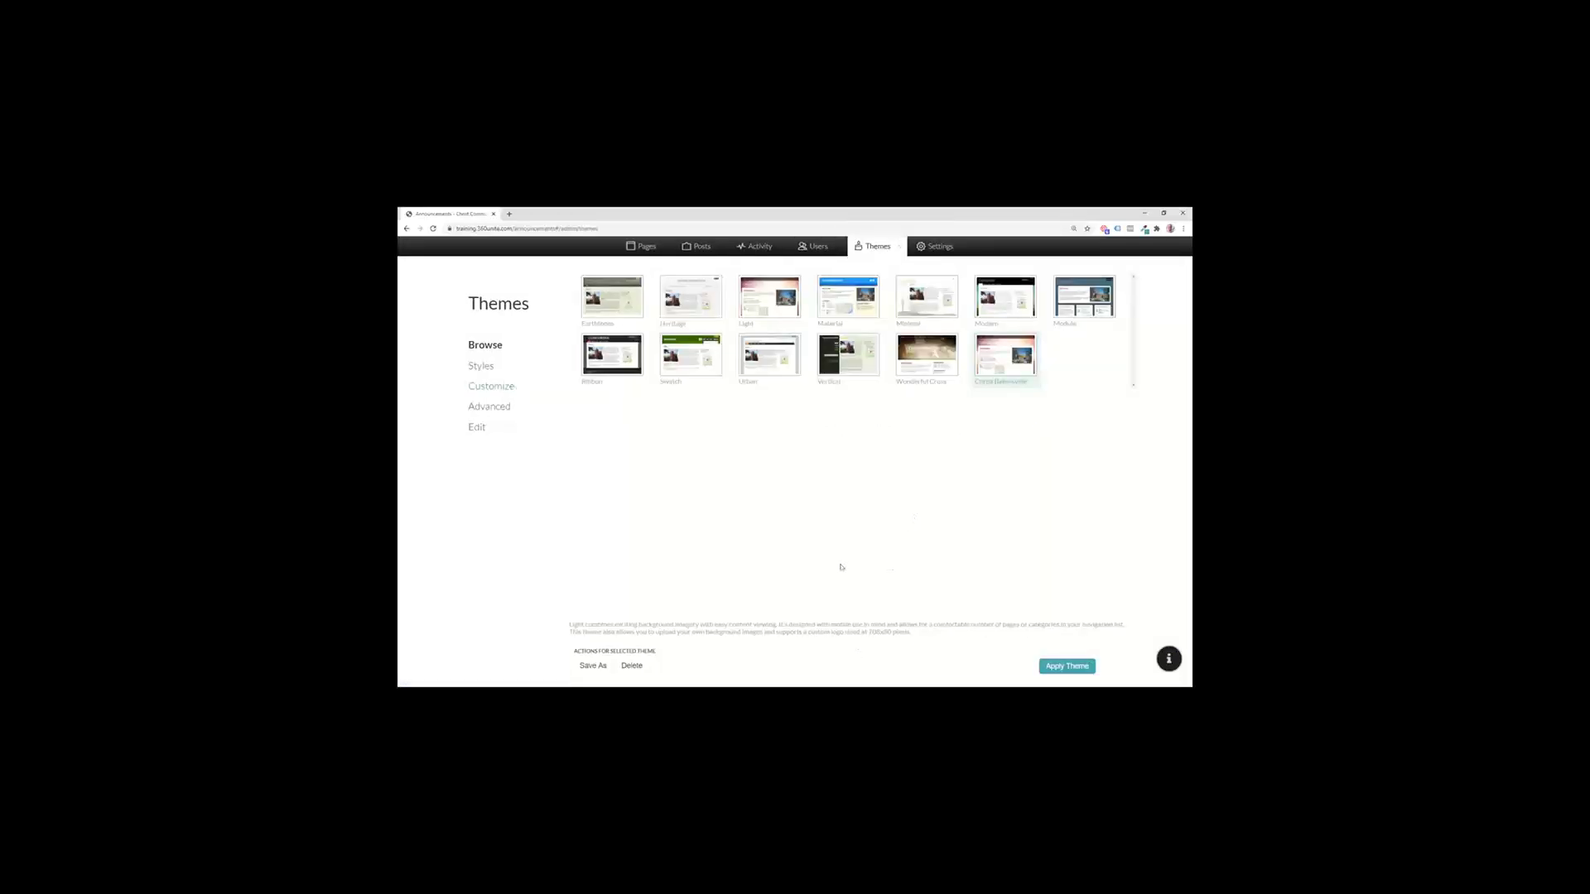
triple_click(572, 626)
left_click(639, 539)
left_click(757, 323)
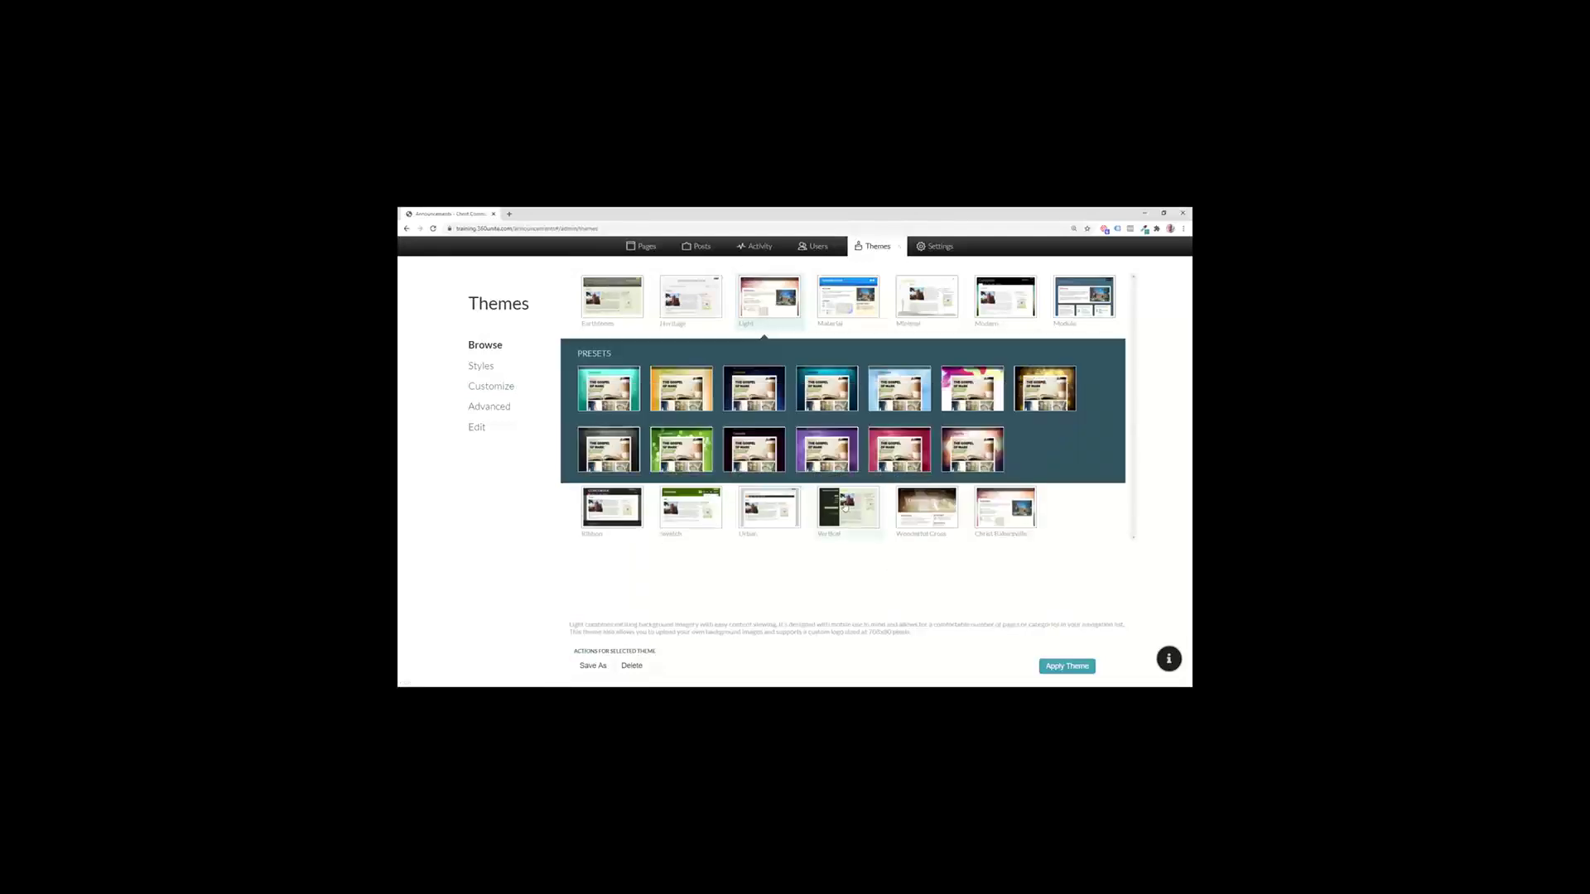
left_click(499, 385)
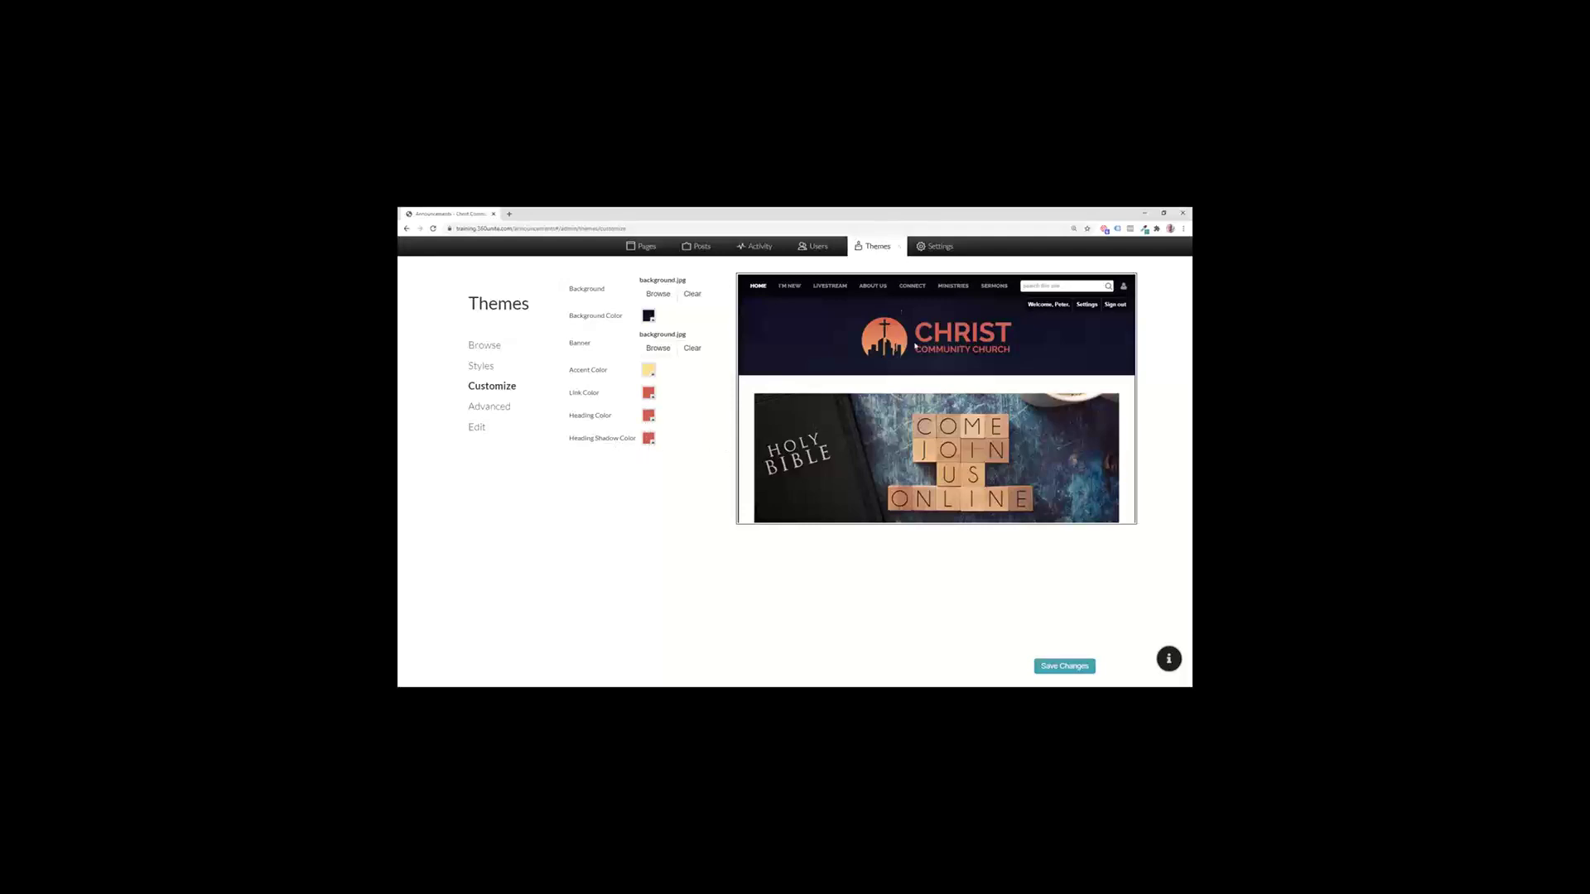
left_click(901, 251)
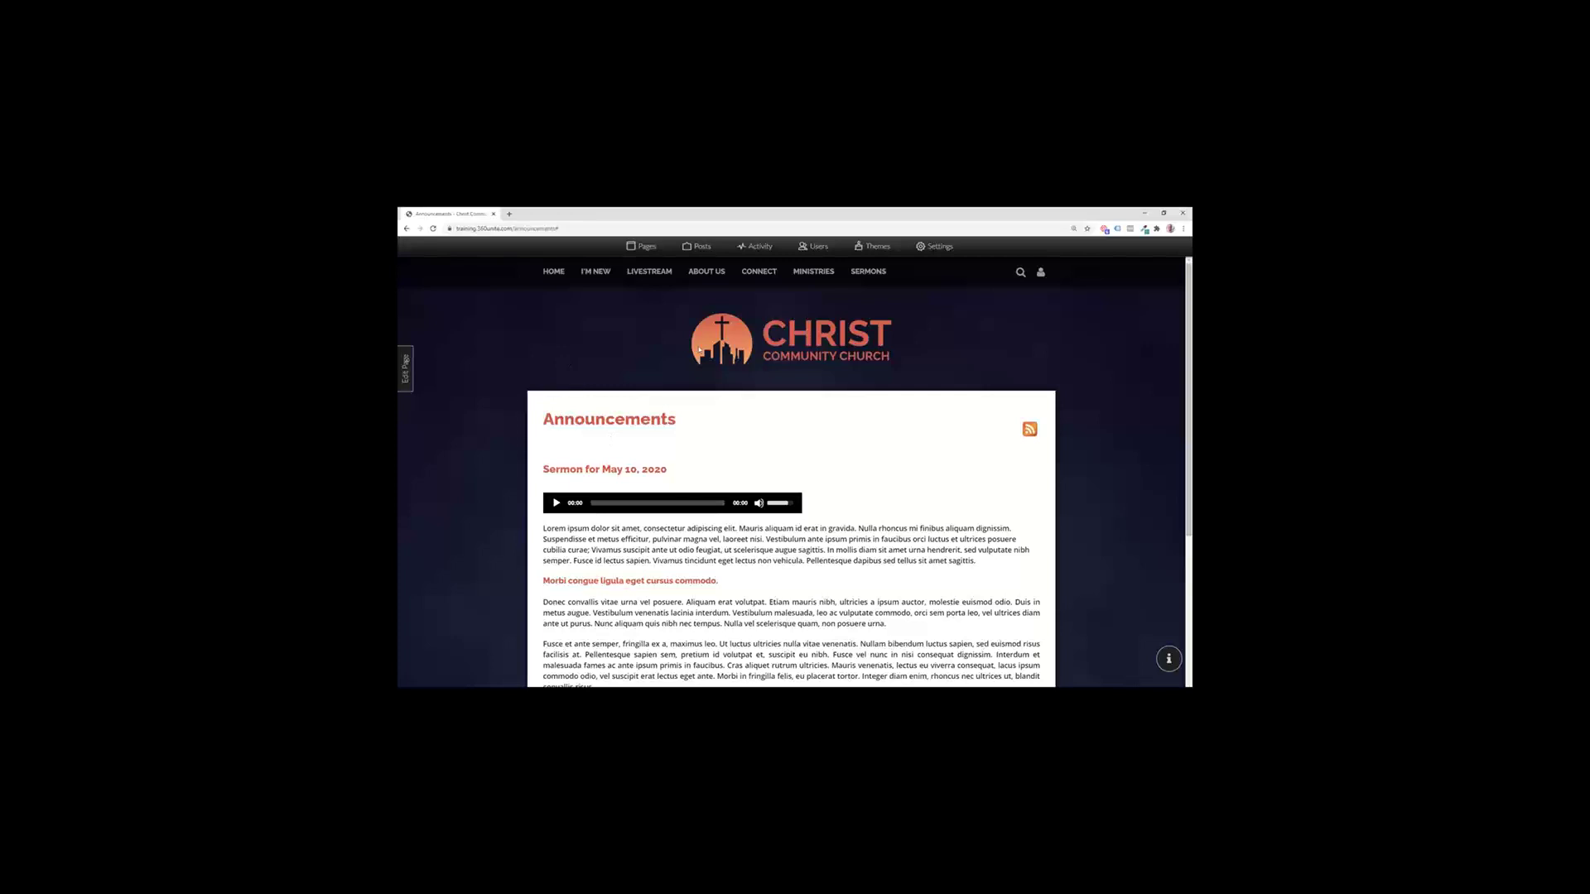
Step: Examine the block and inline text styles defined for the site's theme
left_click(877, 246)
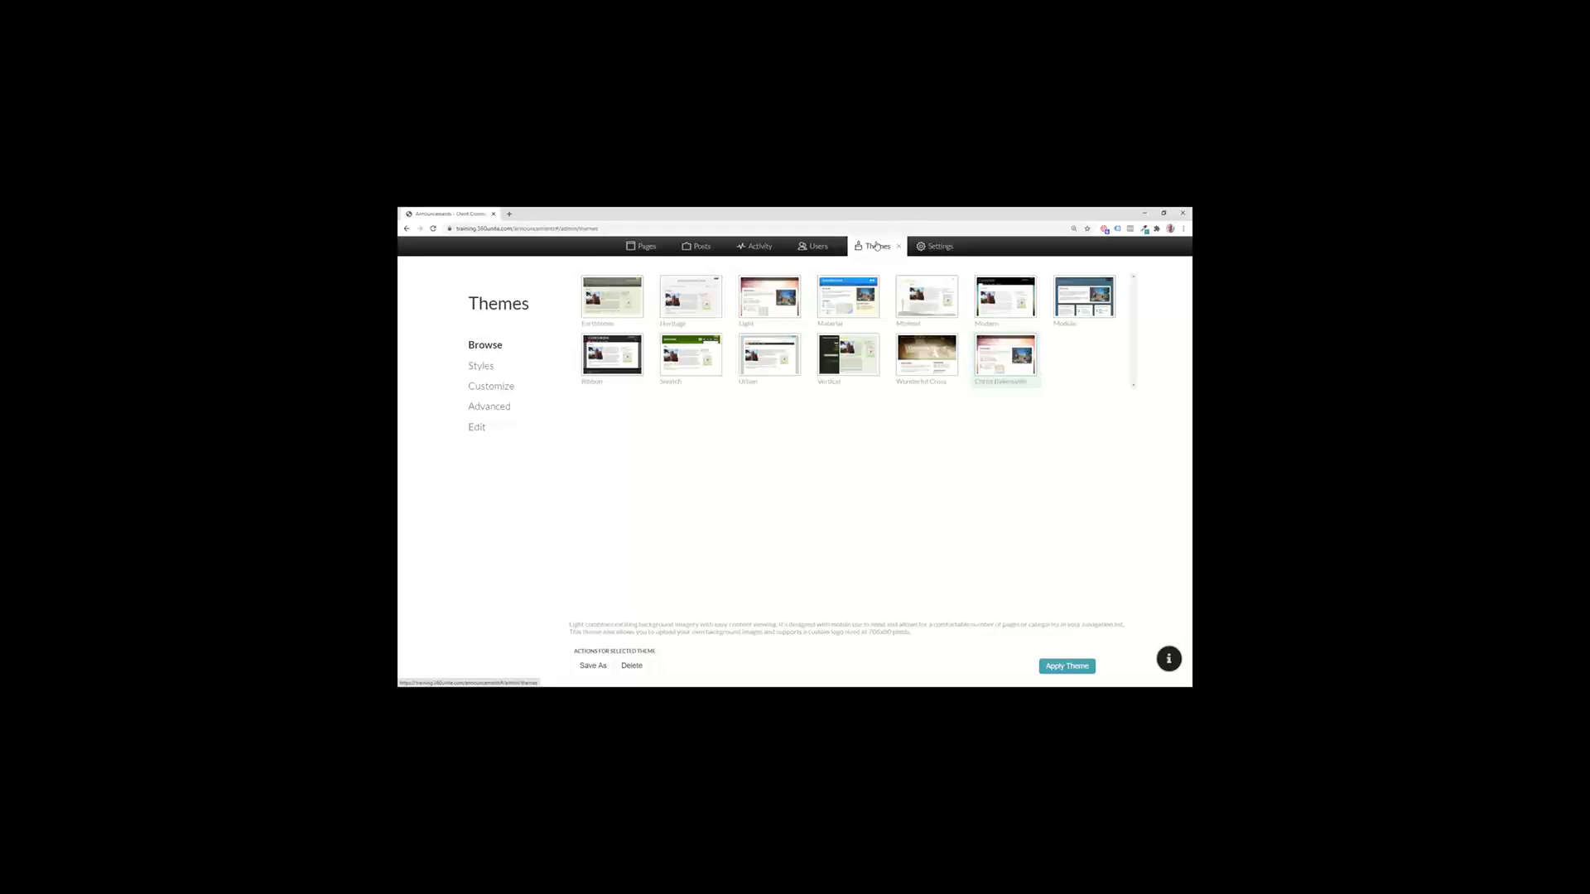
left_click(482, 365)
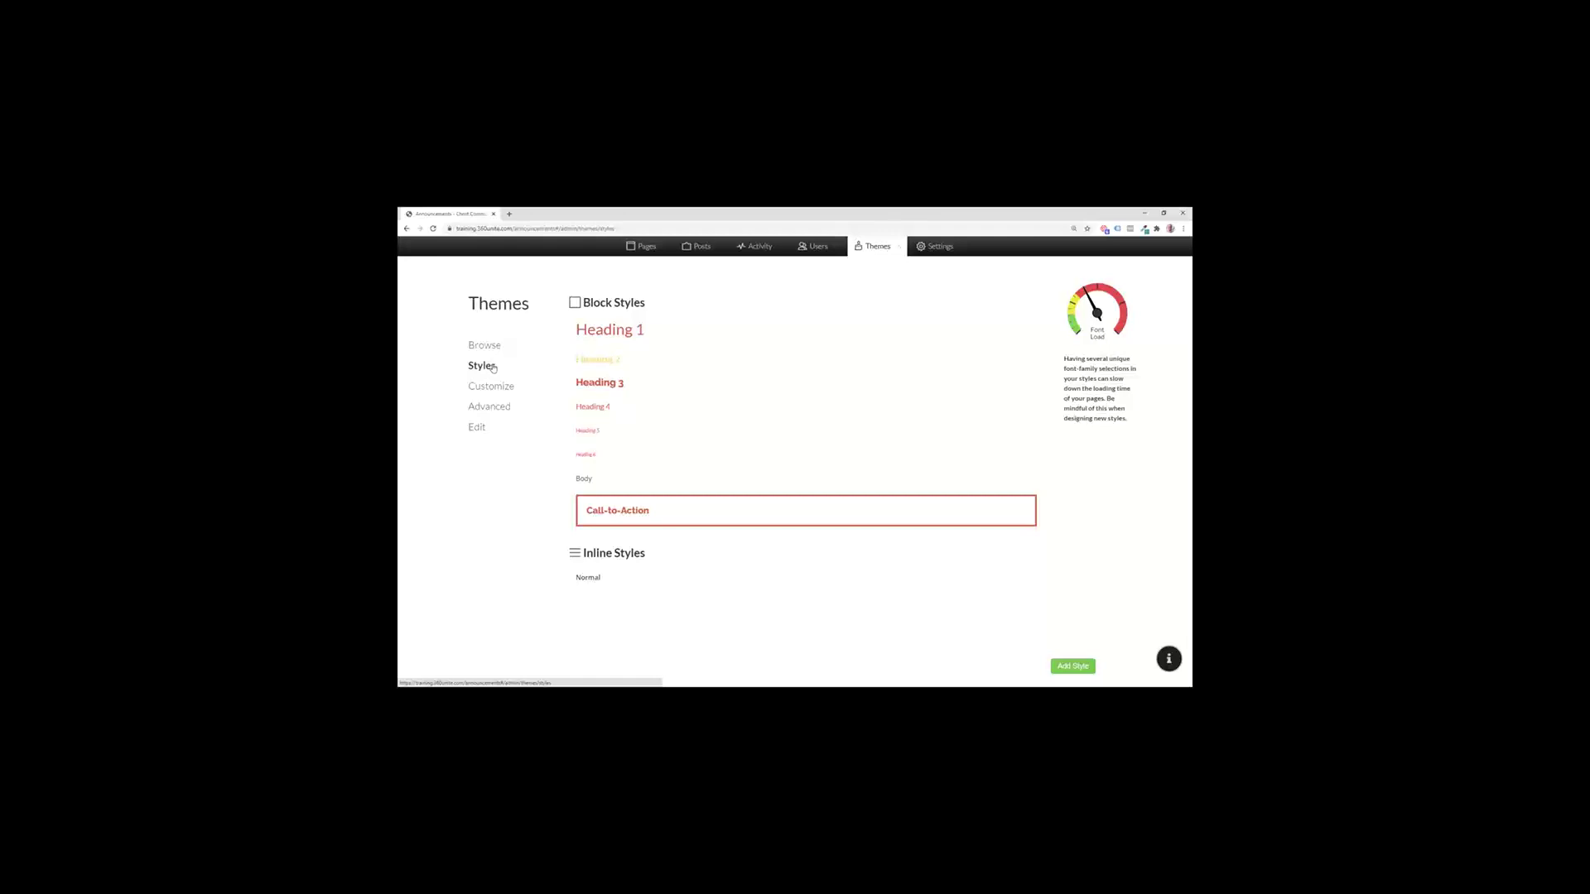
left_click(898, 248)
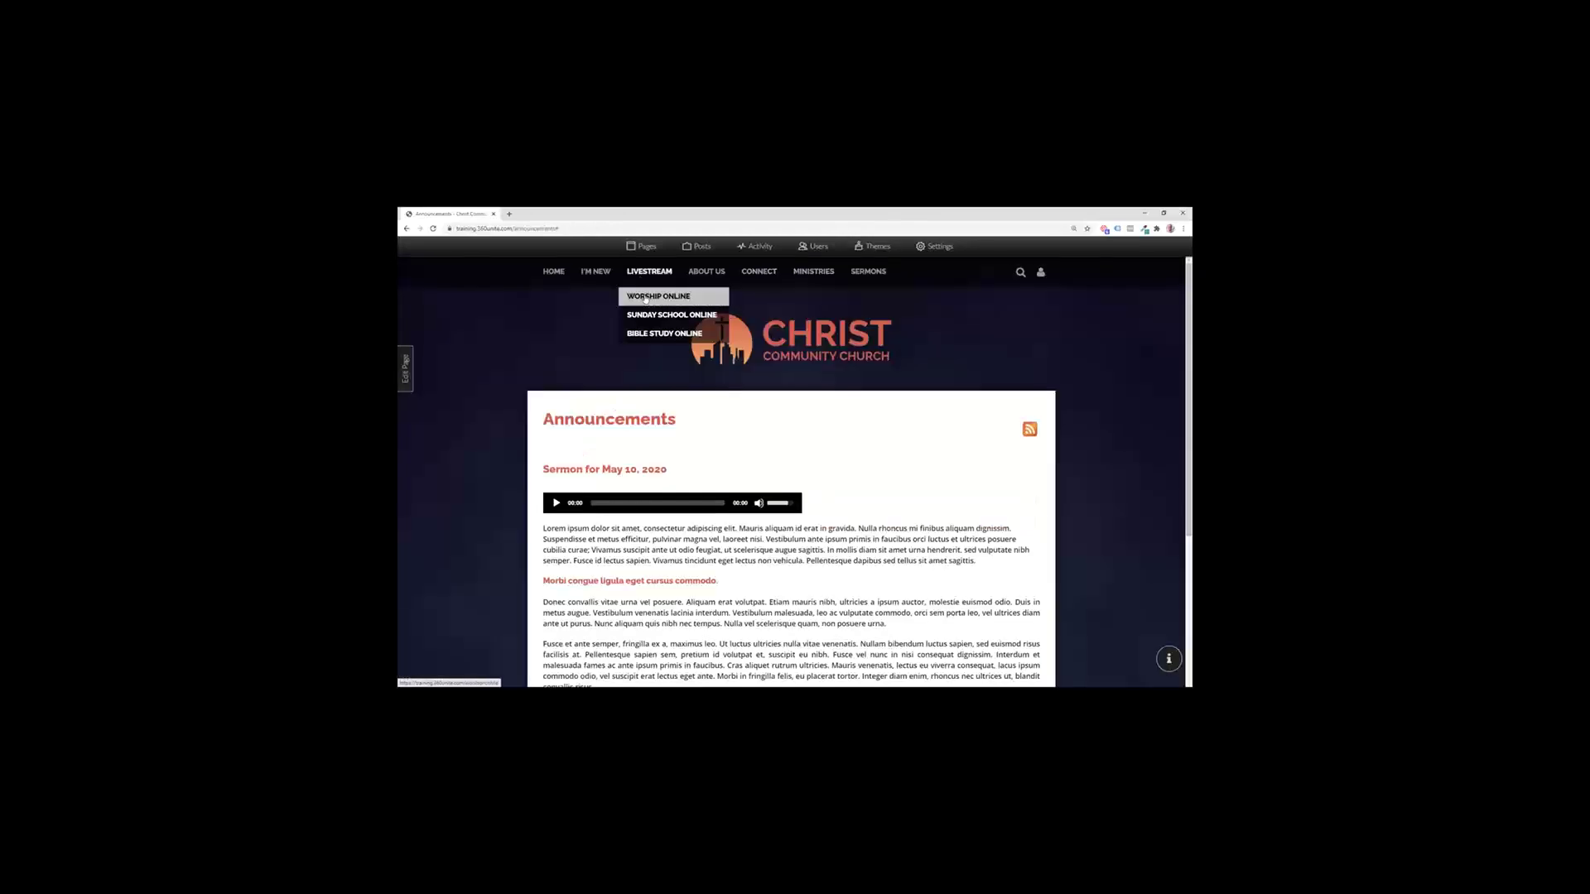
Step: Examine how headings, body text and lists are styled on the Worship Online page under Livestream
left_click(646, 298)
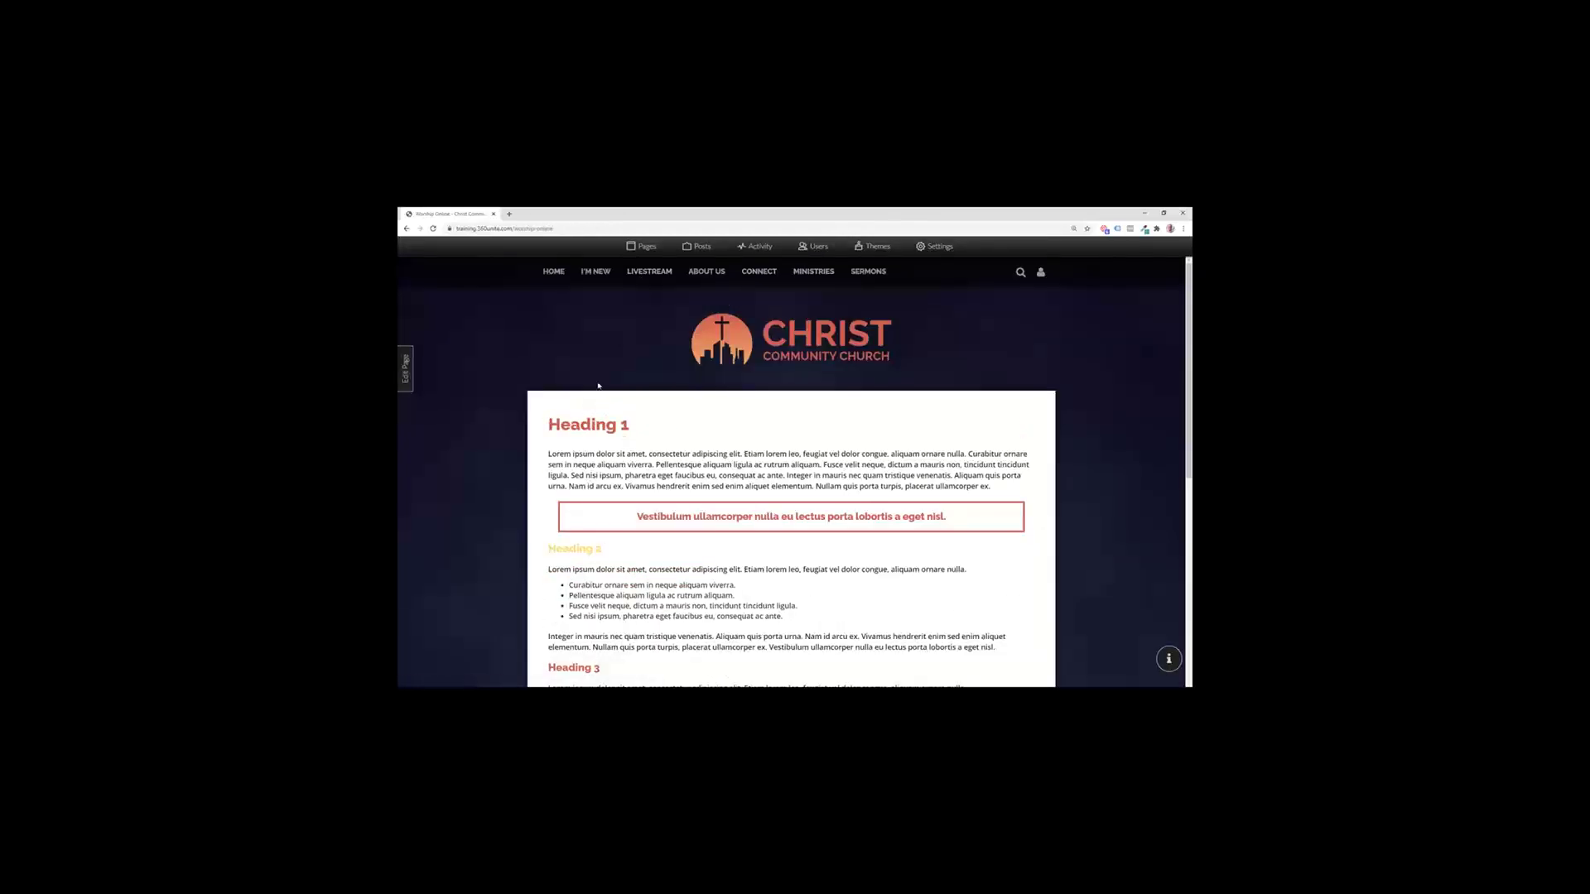
scroll(599, 386, "down", 2)
left_click_drag(591, 393, 651, 392)
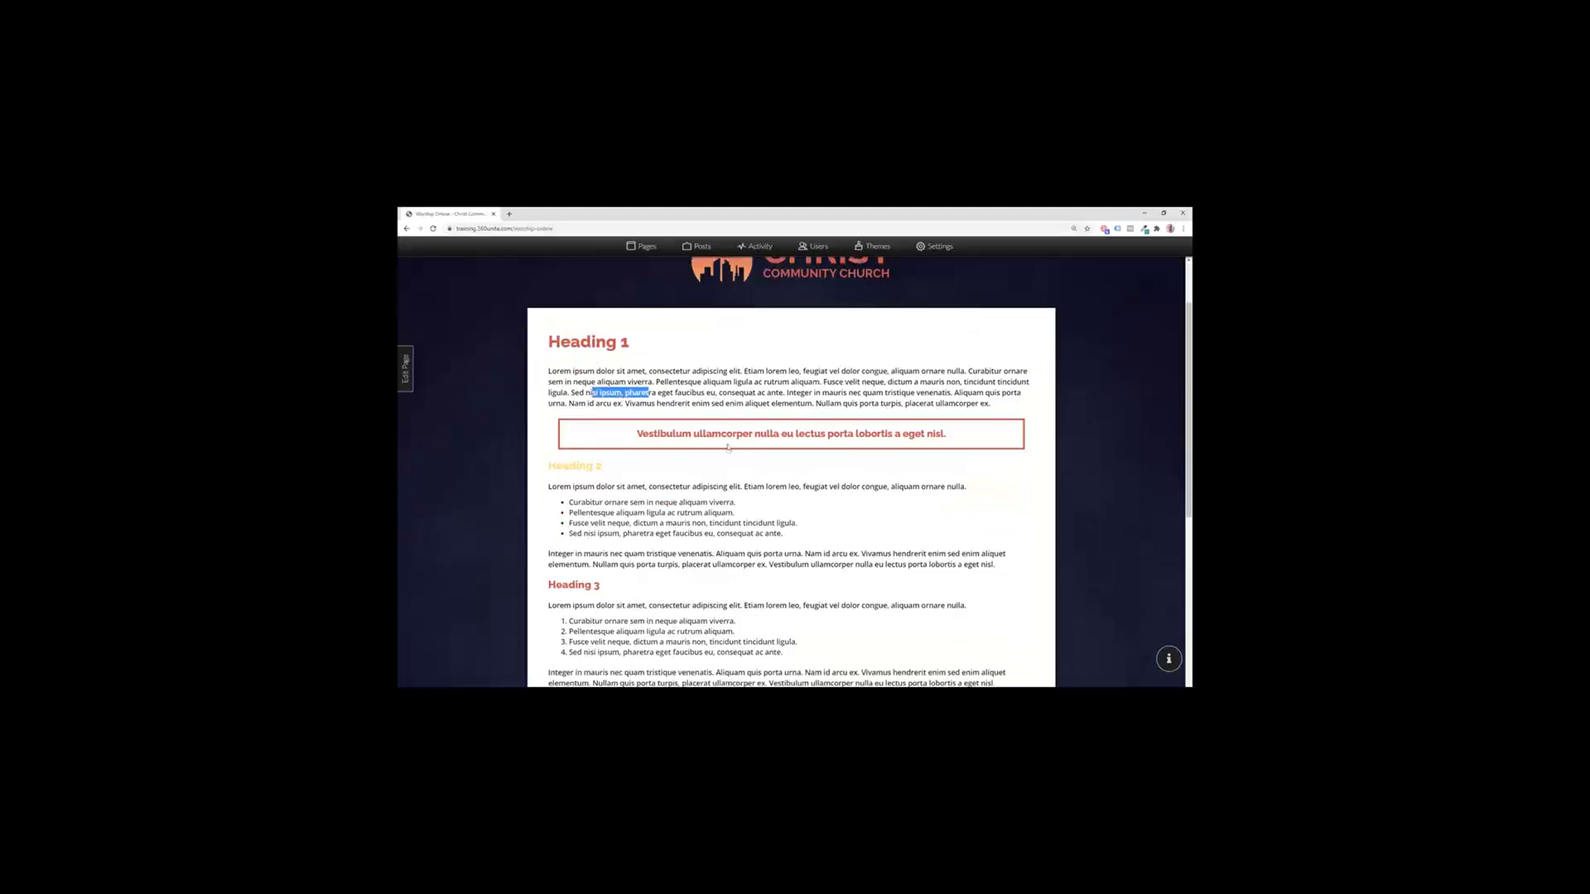
double_click(571, 465)
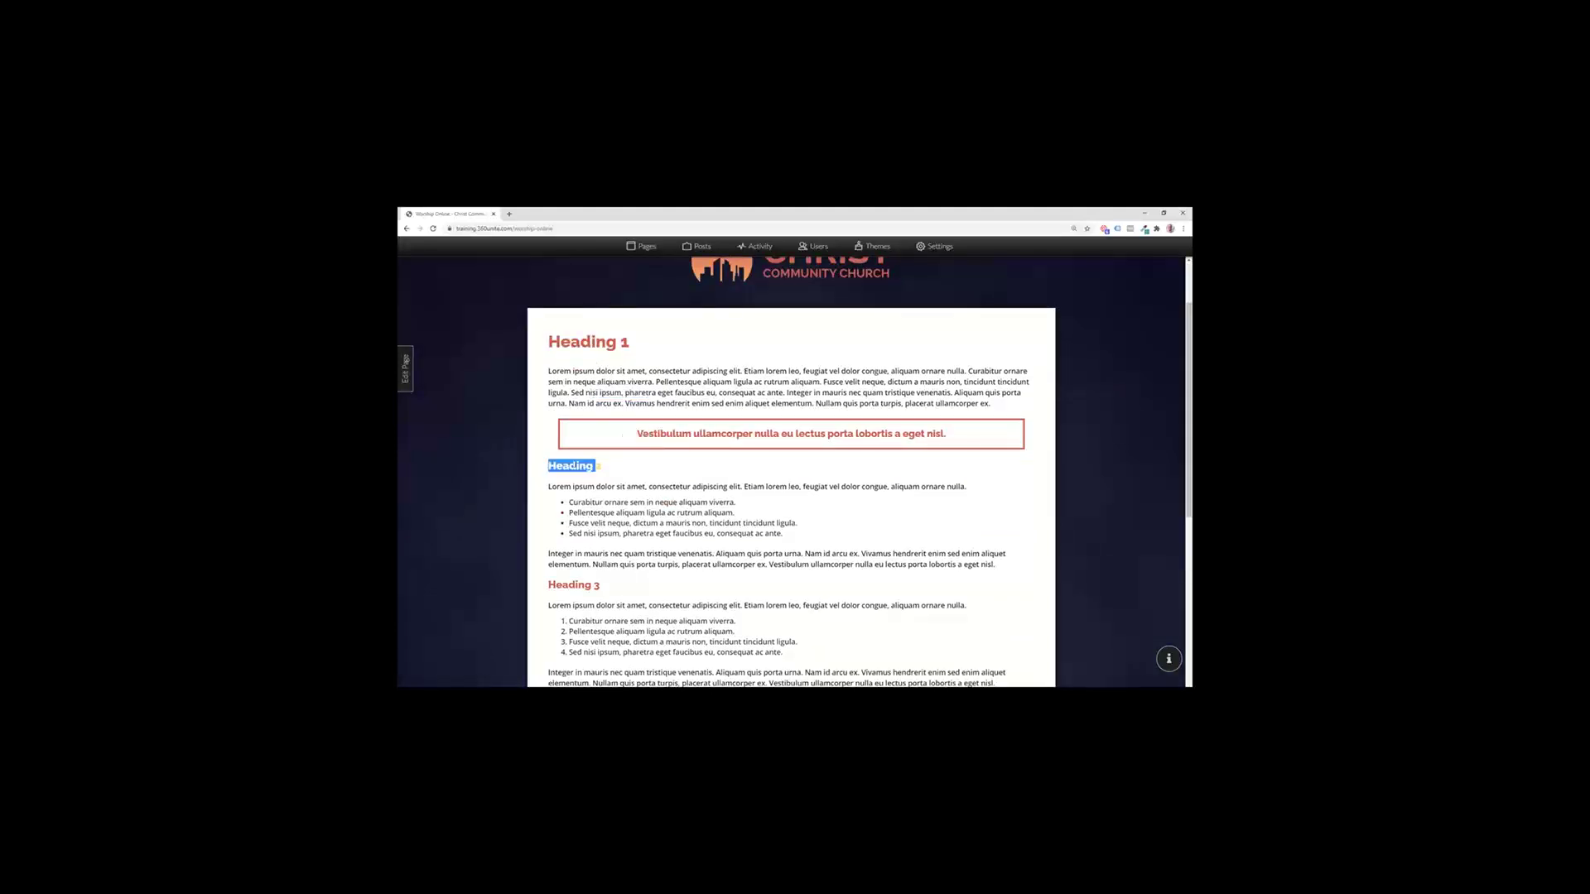
scroll(568, 445, "down", 1)
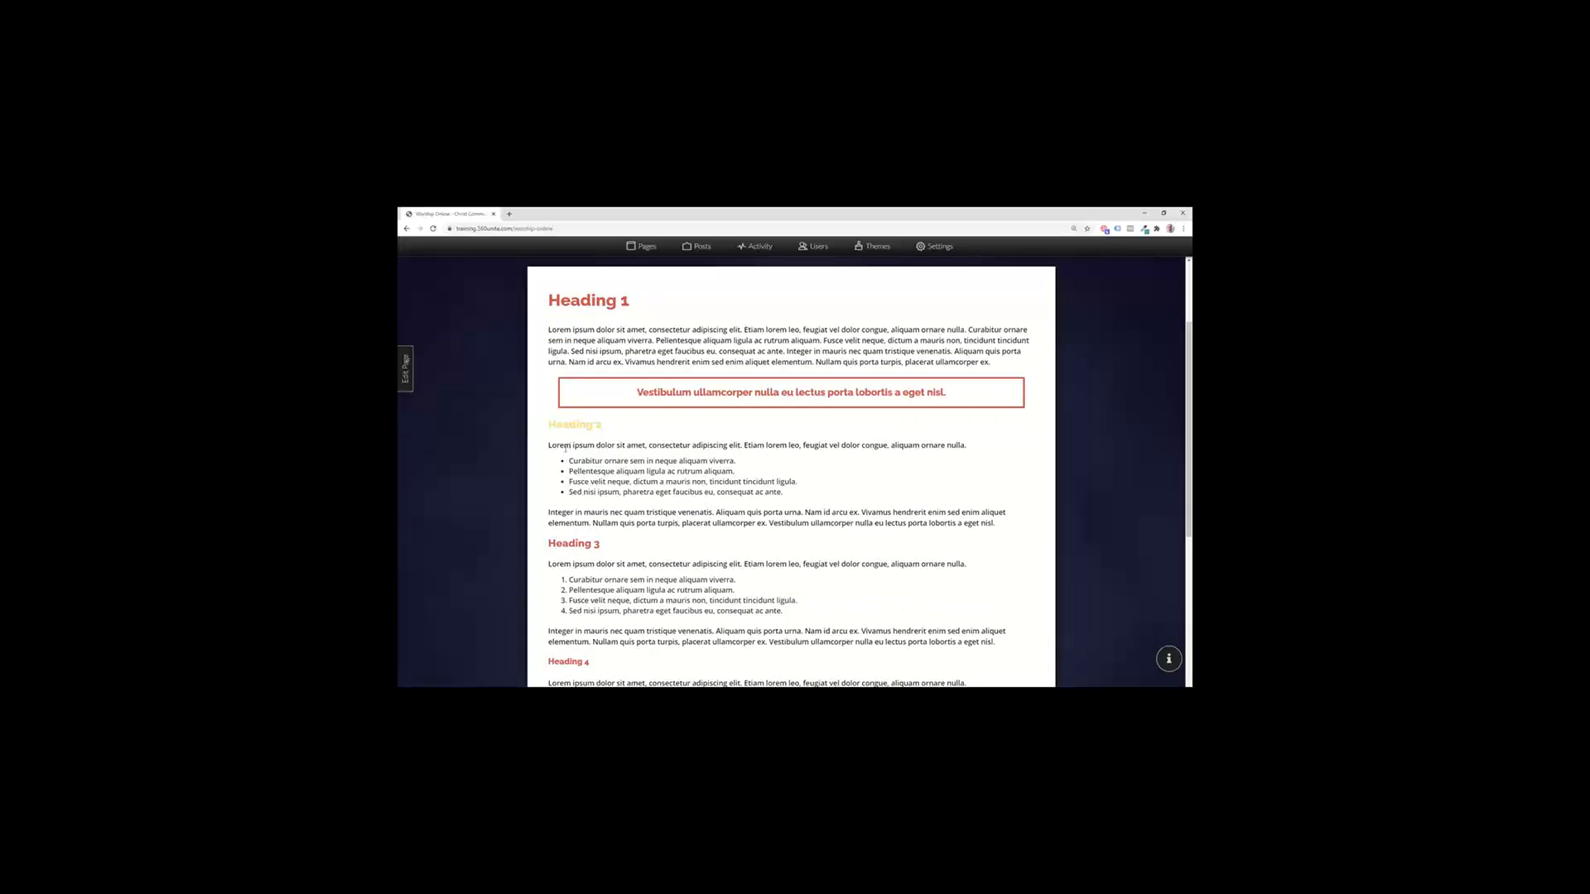
left_click_drag(569, 461, 738, 472)
left_click(617, 601)
scroll(619, 593, "down", 4)
left_click_drag(761, 629, 446, 382)
Step: Open the Worship Online page's main text block for editing and apply the Heading 1 style to the first heading line
left_click(405, 369)
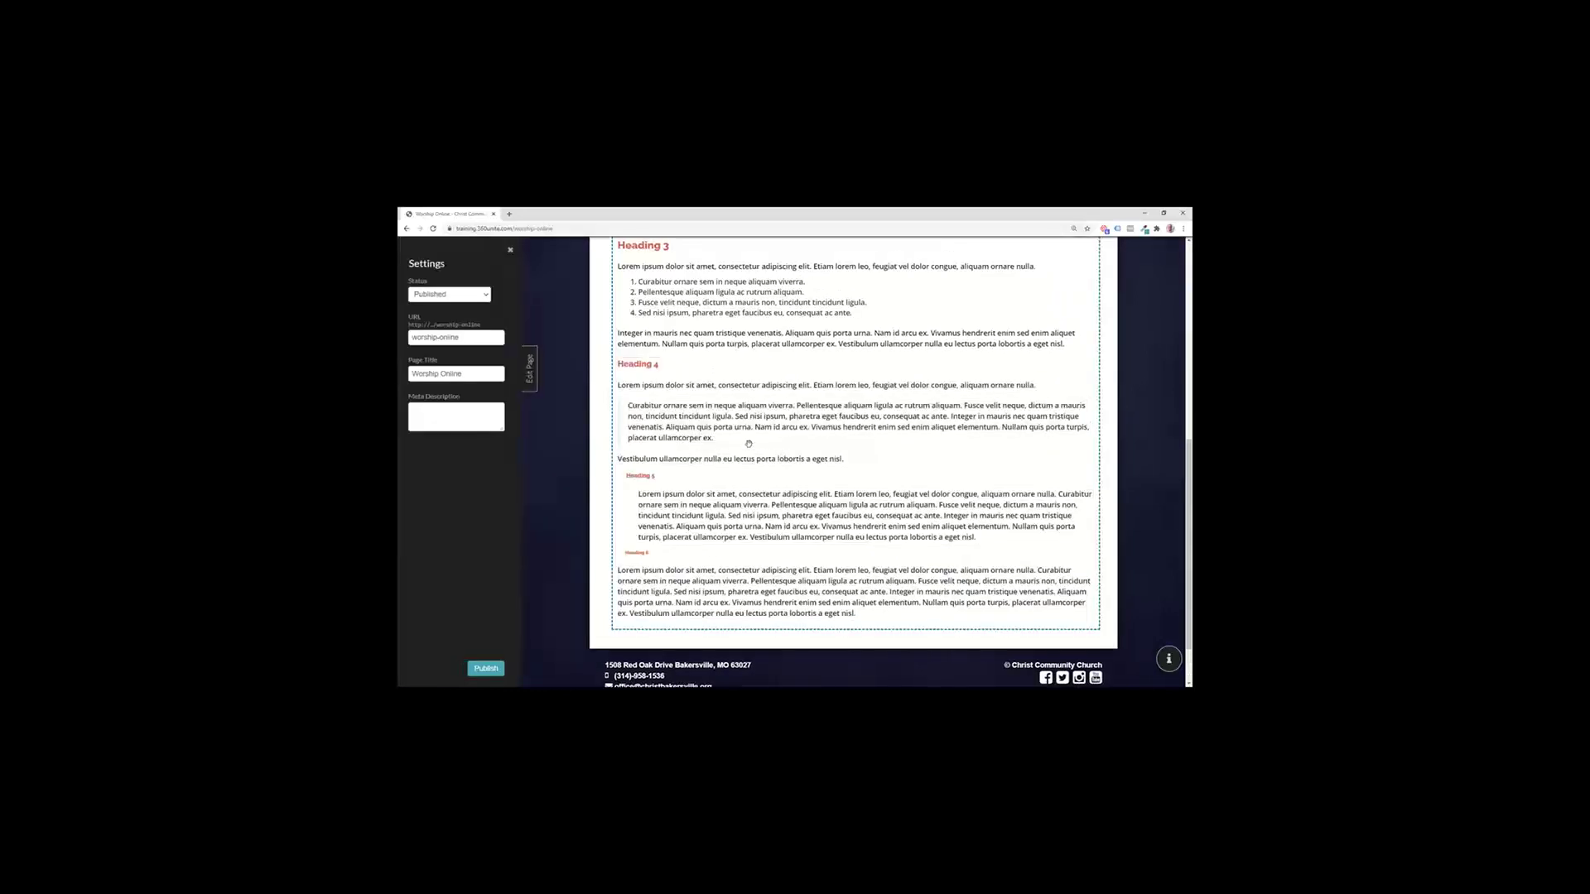
scroll(1052, 398, "up", 1)
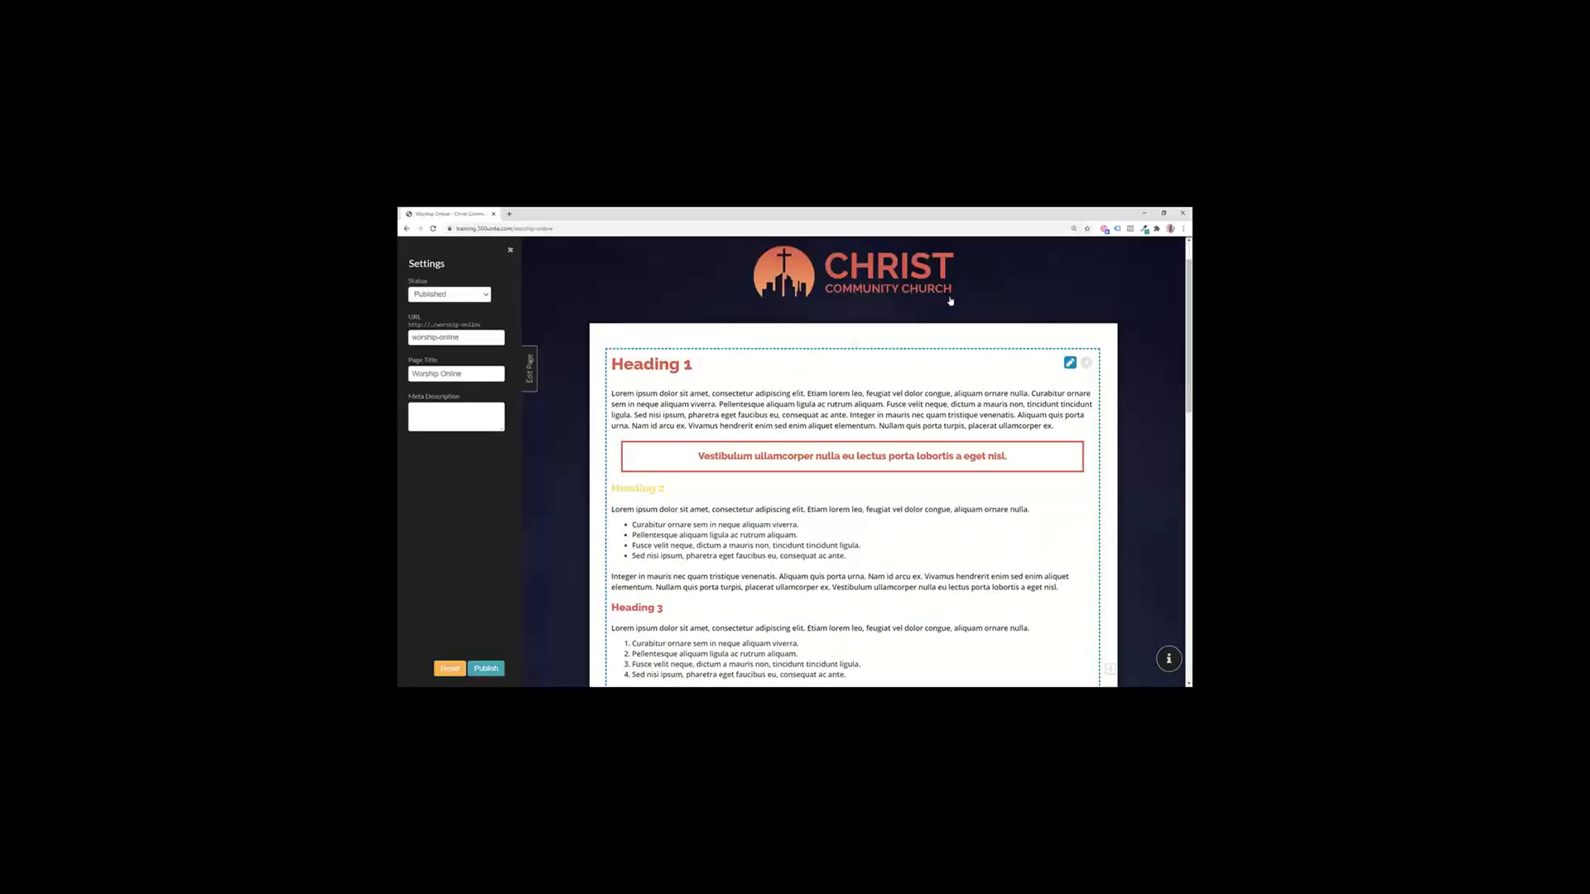
left_click(1070, 362)
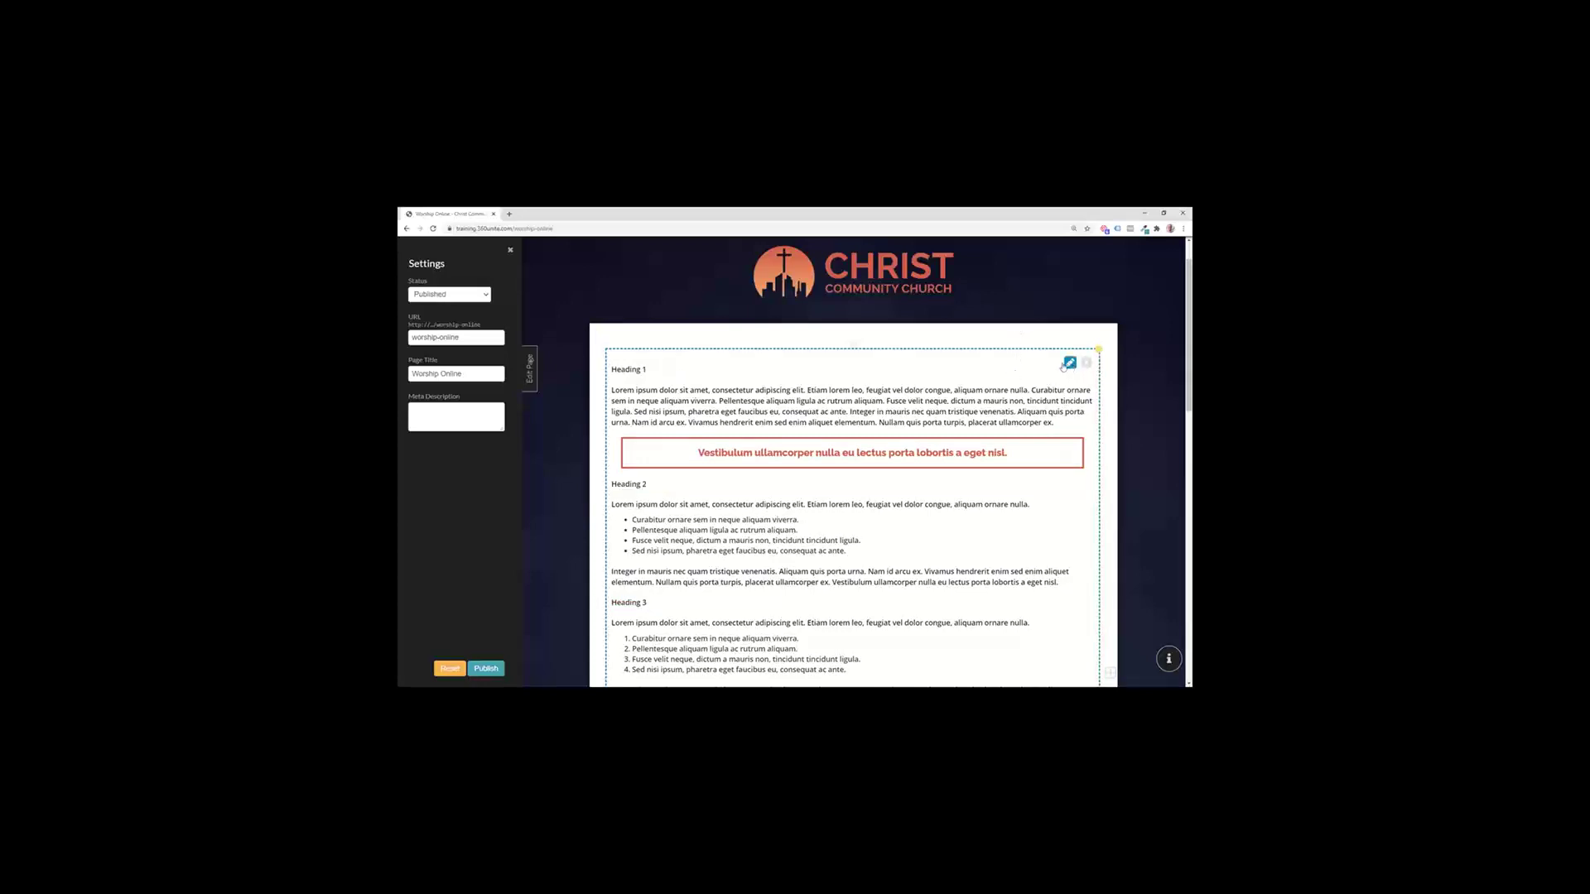
left_click(1070, 363)
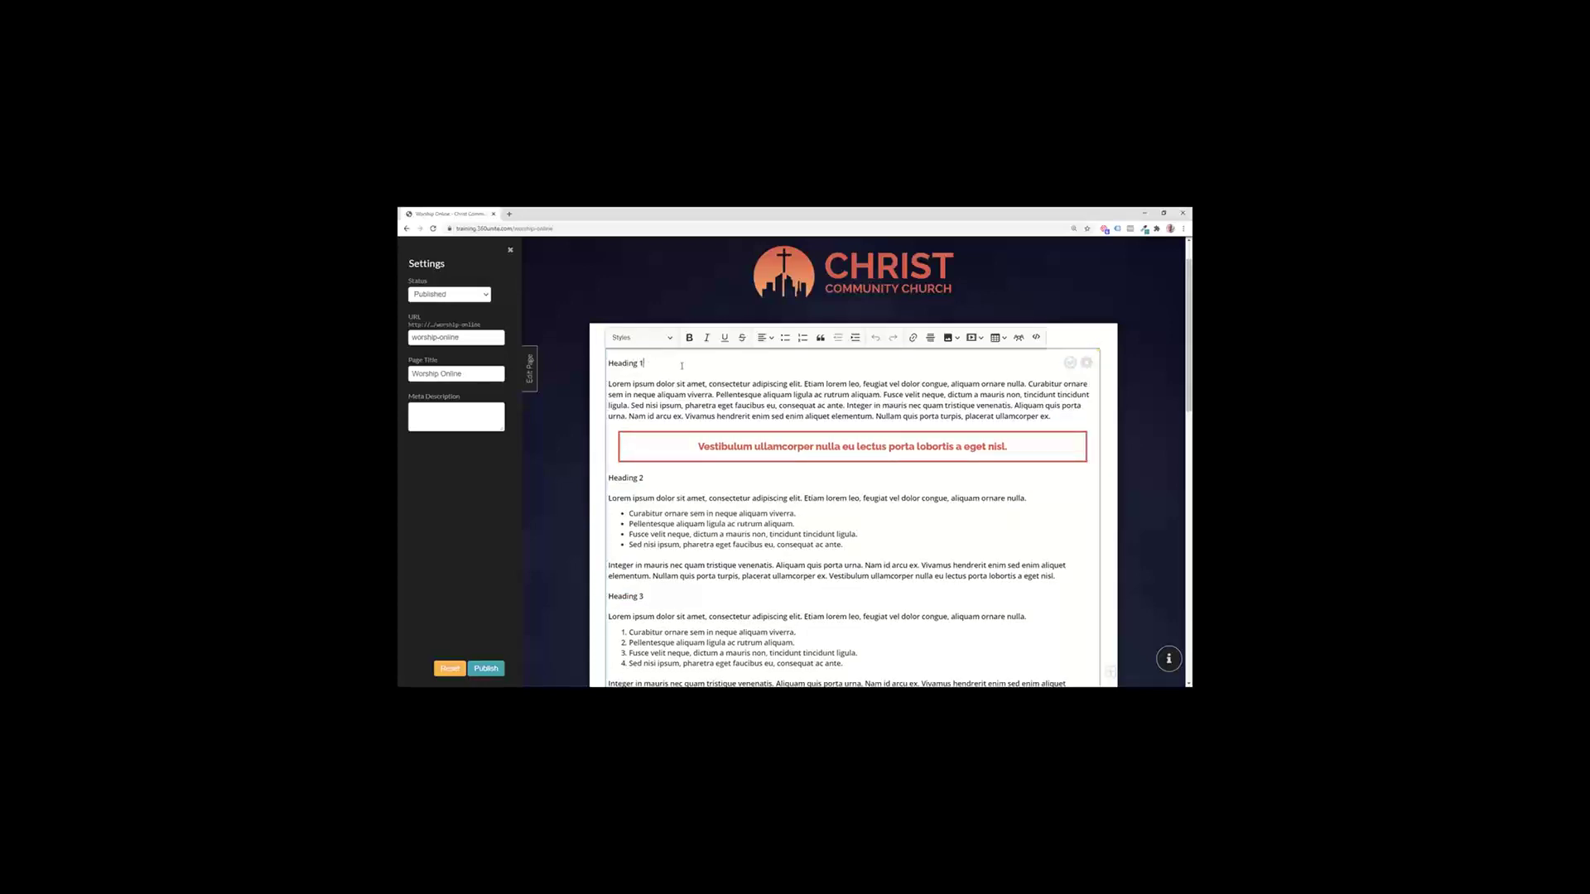
left_click_drag(647, 365, 607, 364)
left_click(670, 339)
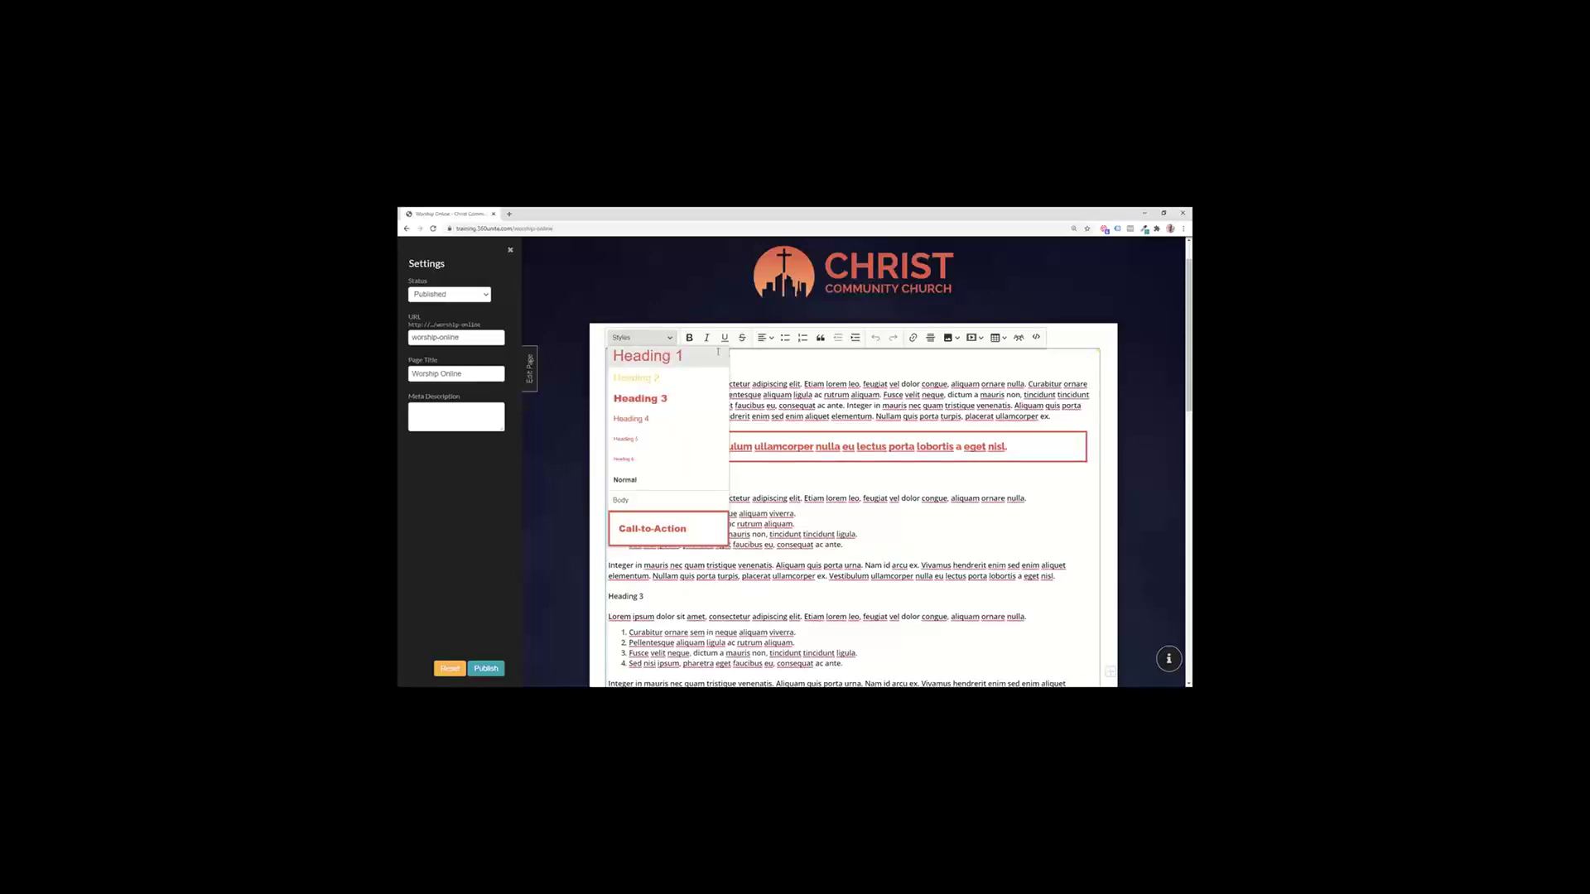
left_click(623, 362)
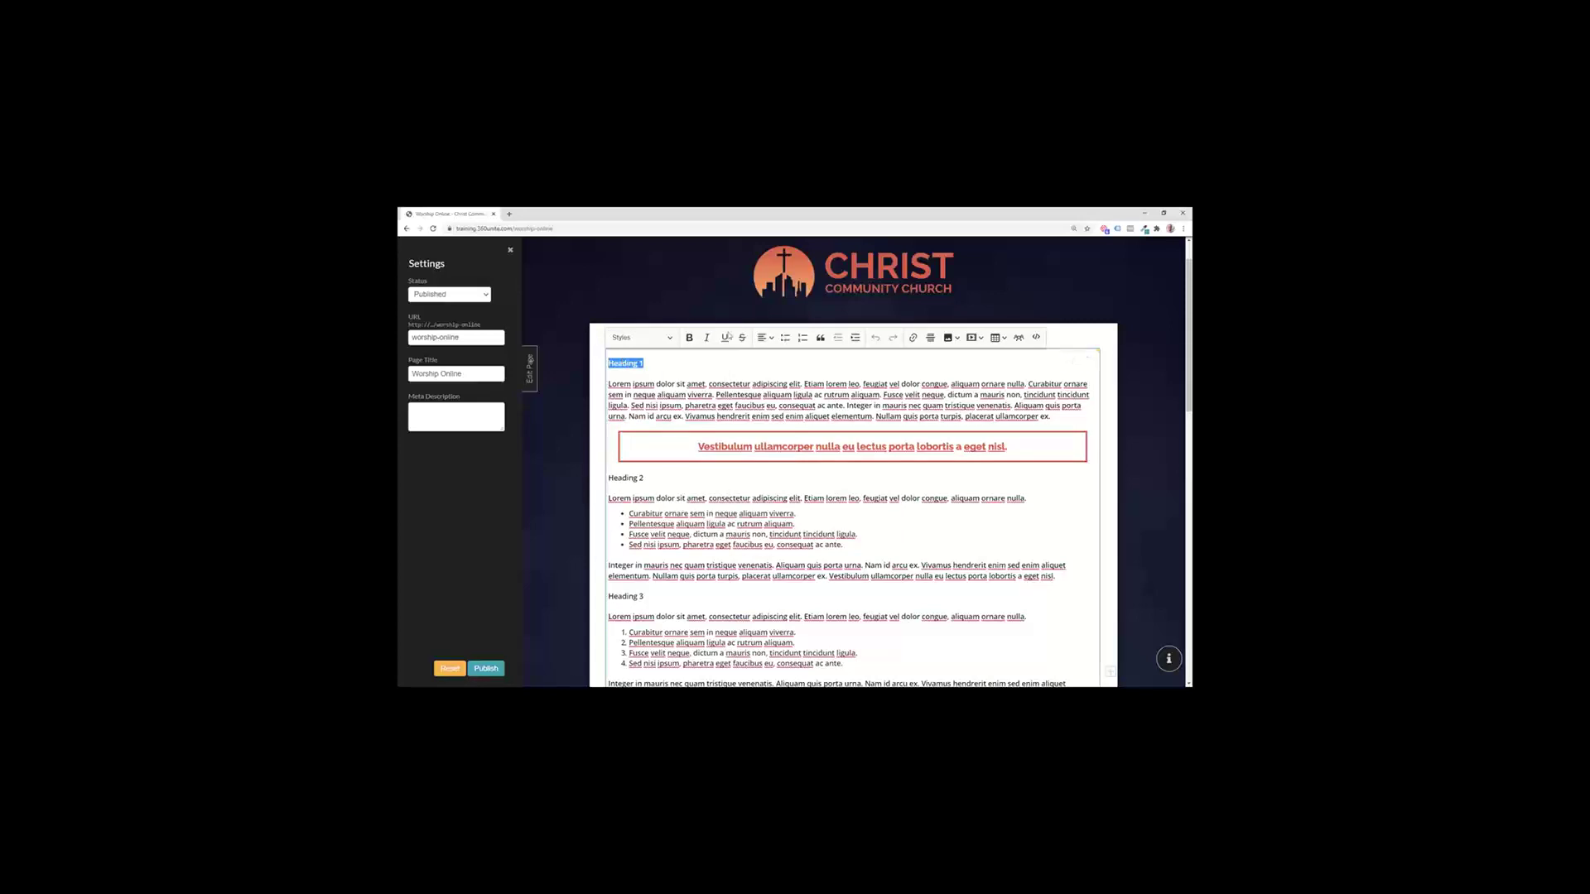
left_click(660, 342)
left_click(647, 356)
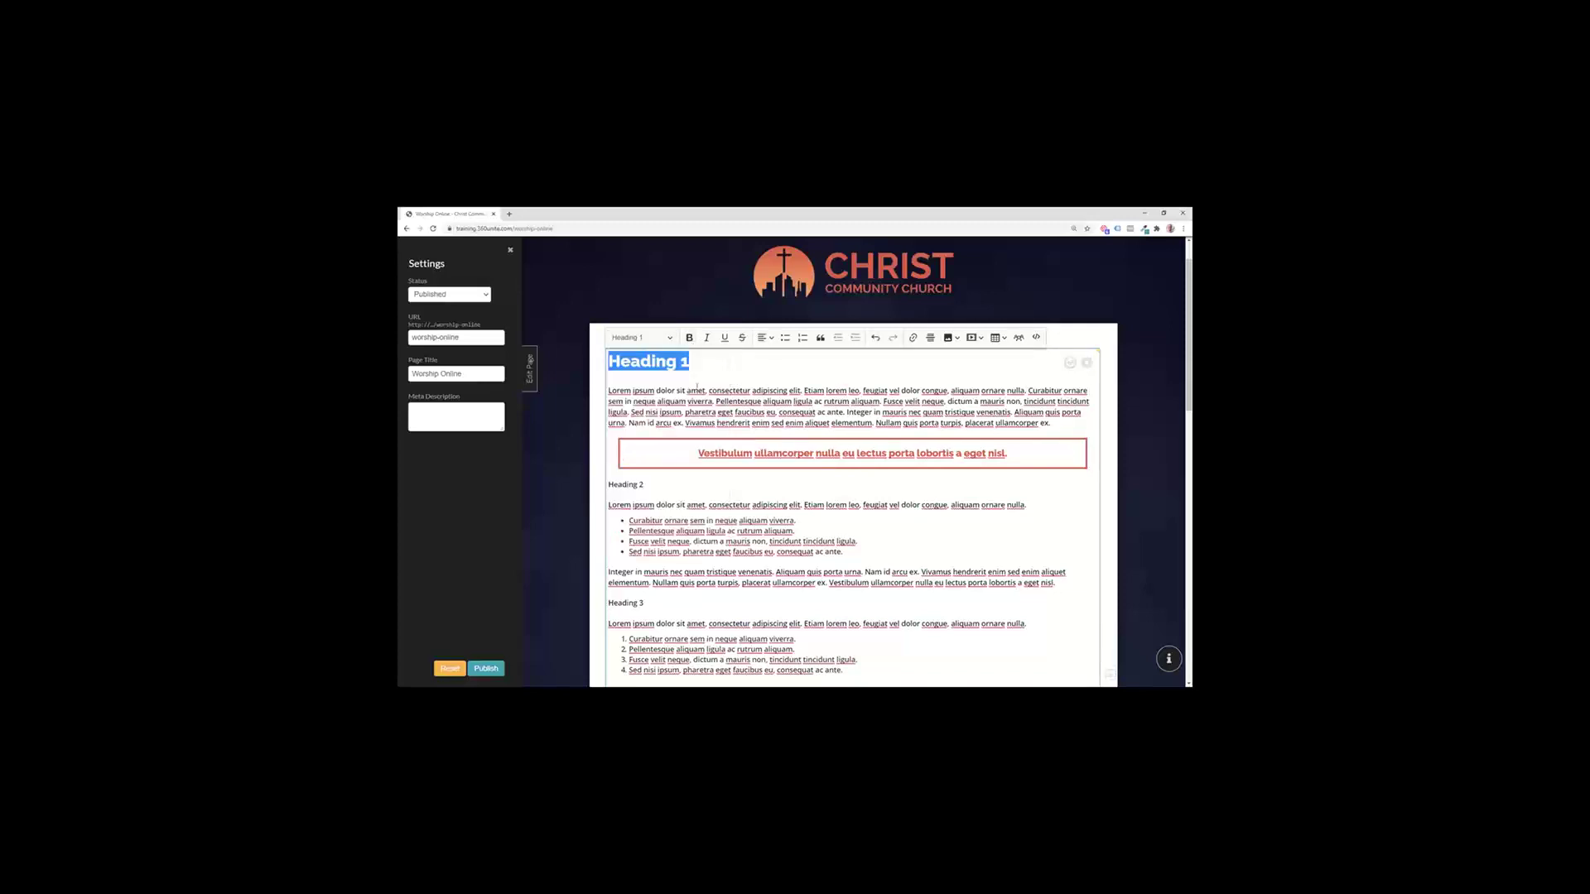
left_click(698, 389)
Step: Apply the Heading 2 and Heading 3 styles to the lines carrying those names in the text block
left_click_drag(601, 484, 646, 484)
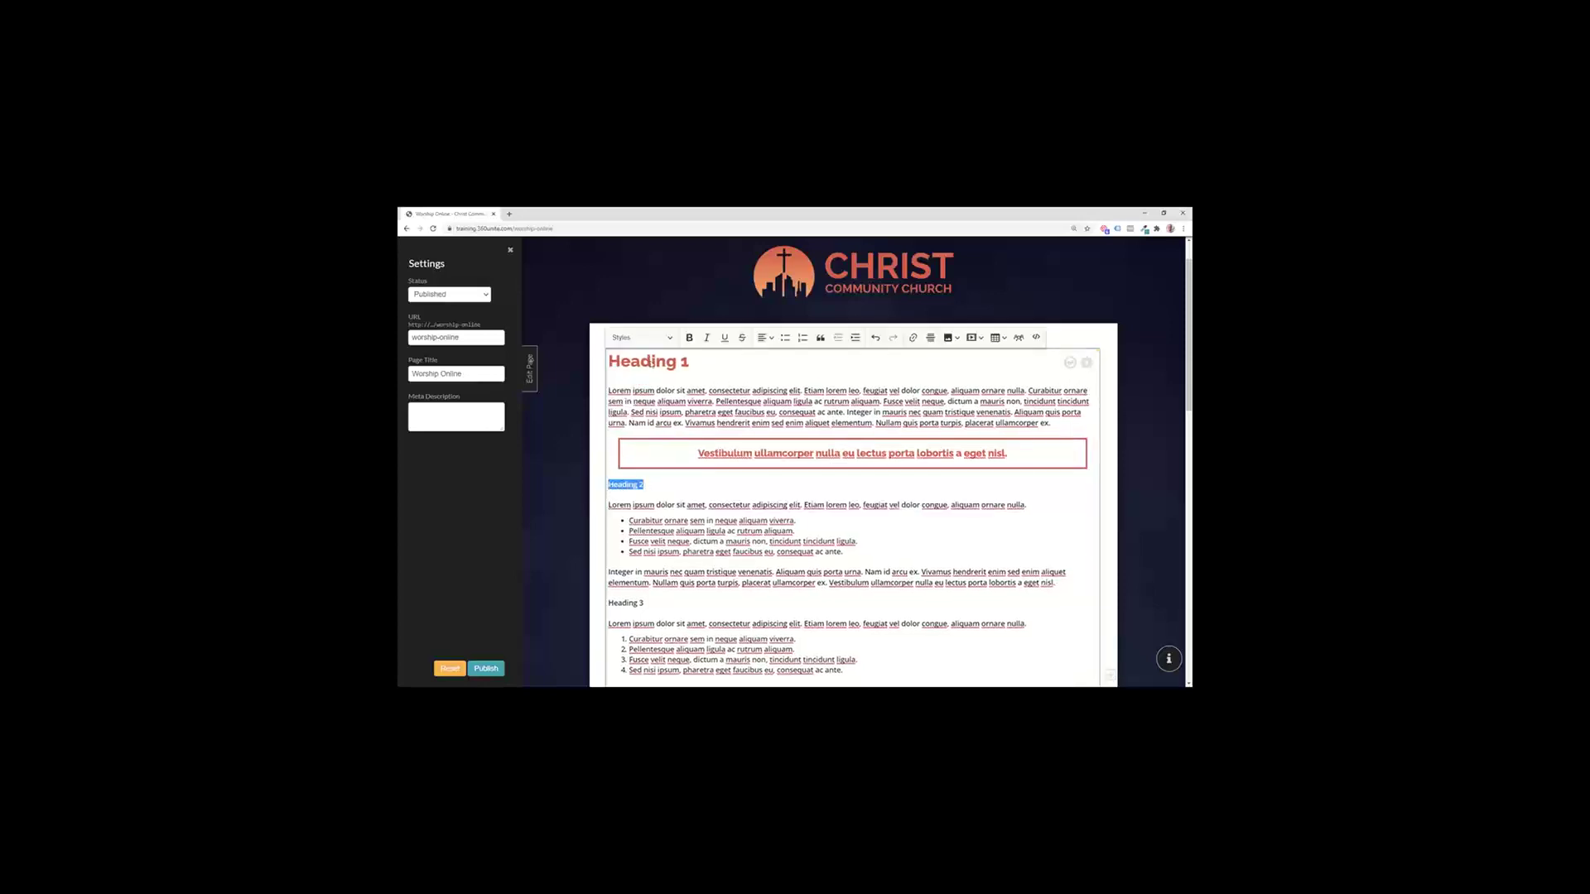
left_click(642, 337)
left_click(648, 380)
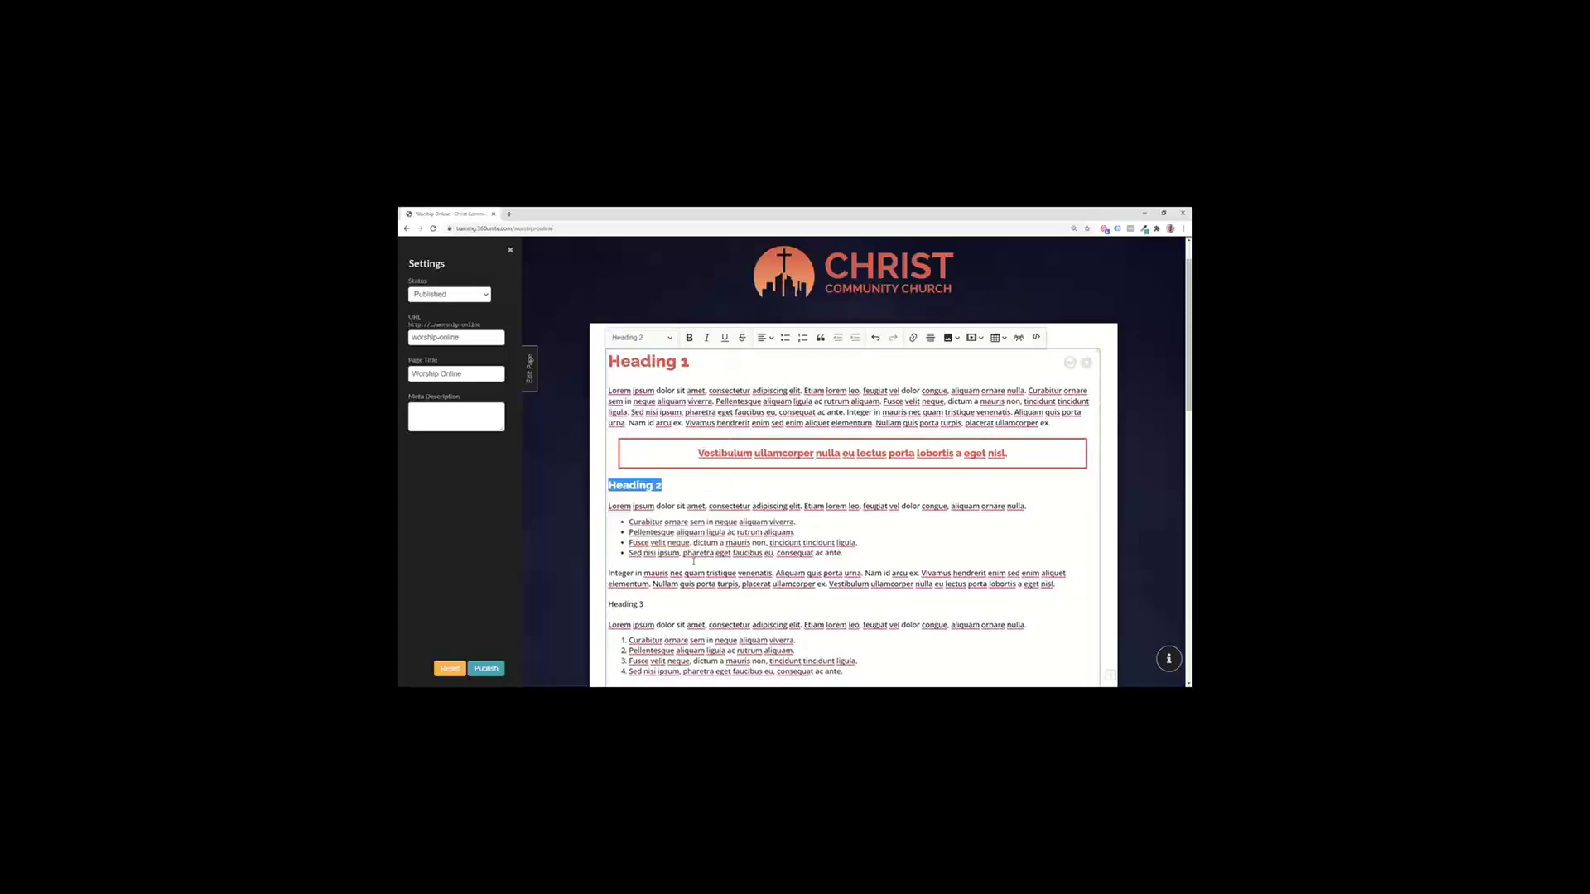
left_click(694, 573)
left_click_drag(649, 605, 606, 603)
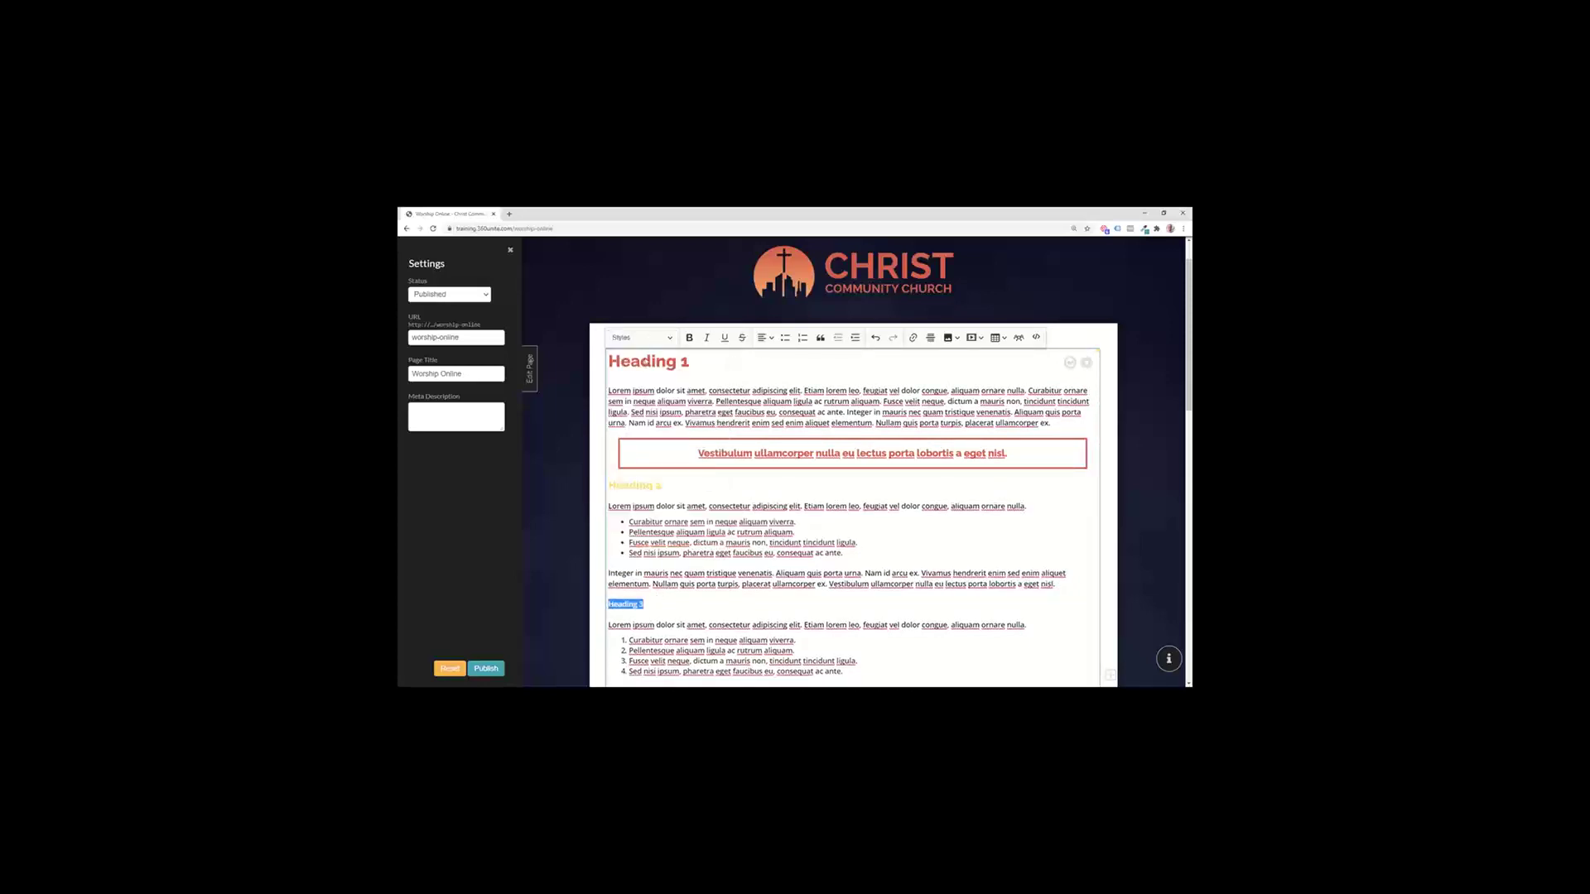
left_click(642, 337)
left_click(638, 414)
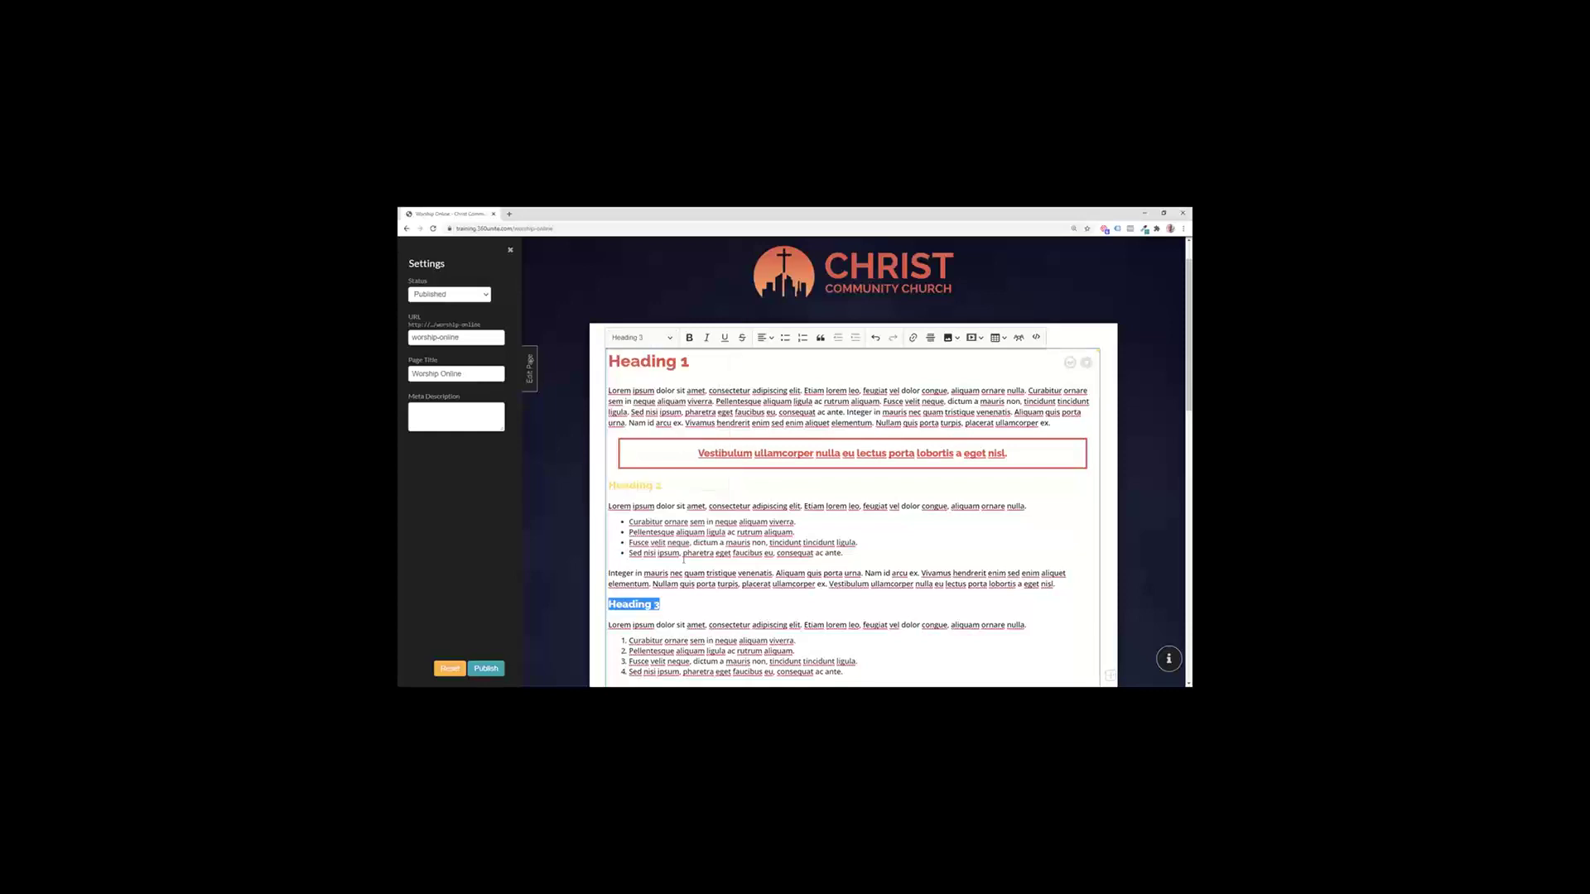
Step: Apply the Heading 4 style to the line reading "Heading 4" above the block quote
scroll(684, 559, "down", 3)
left_click_drag(644, 599, 607, 599)
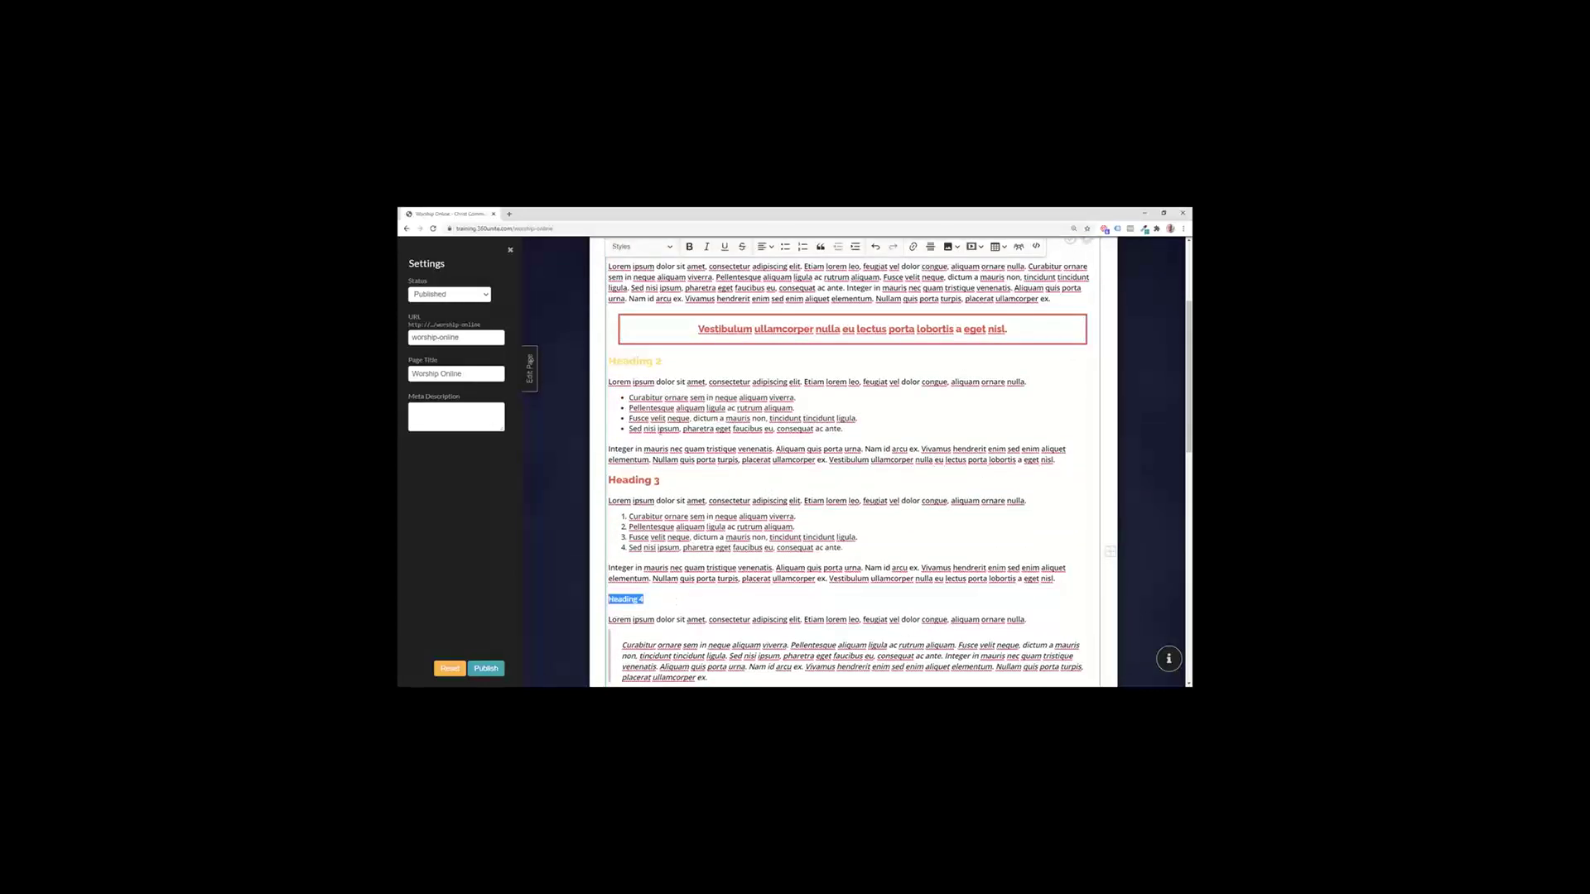
left_click(667, 246)
left_click(639, 356)
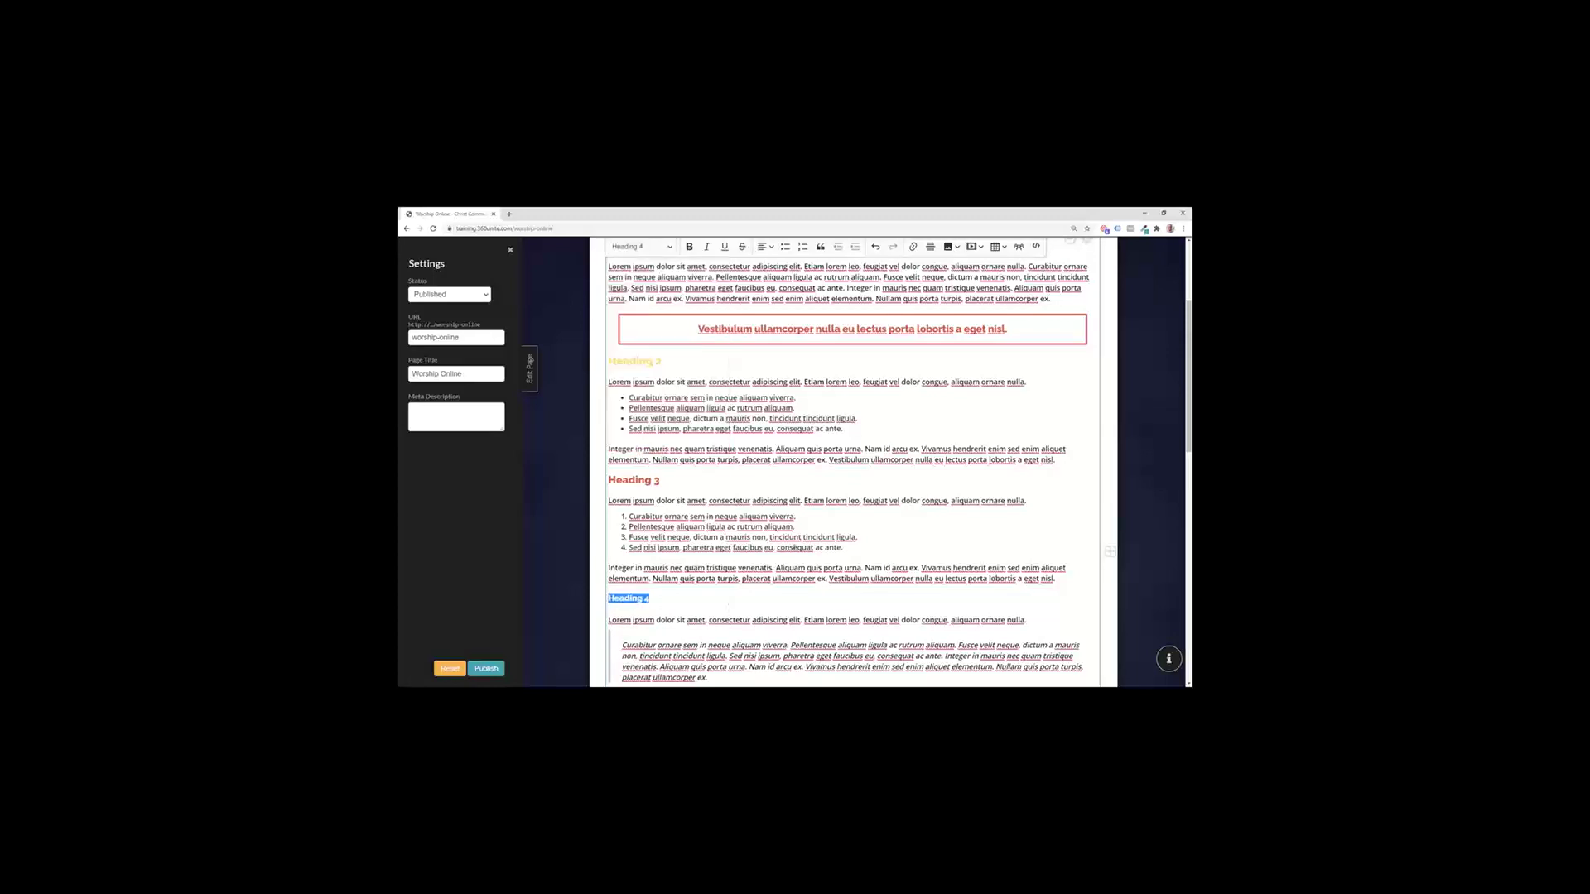
left_click(793, 547)
Step: Finish editing the text block, publish the Worship Online page and close its page settings
scroll(828, 456, "up", 3)
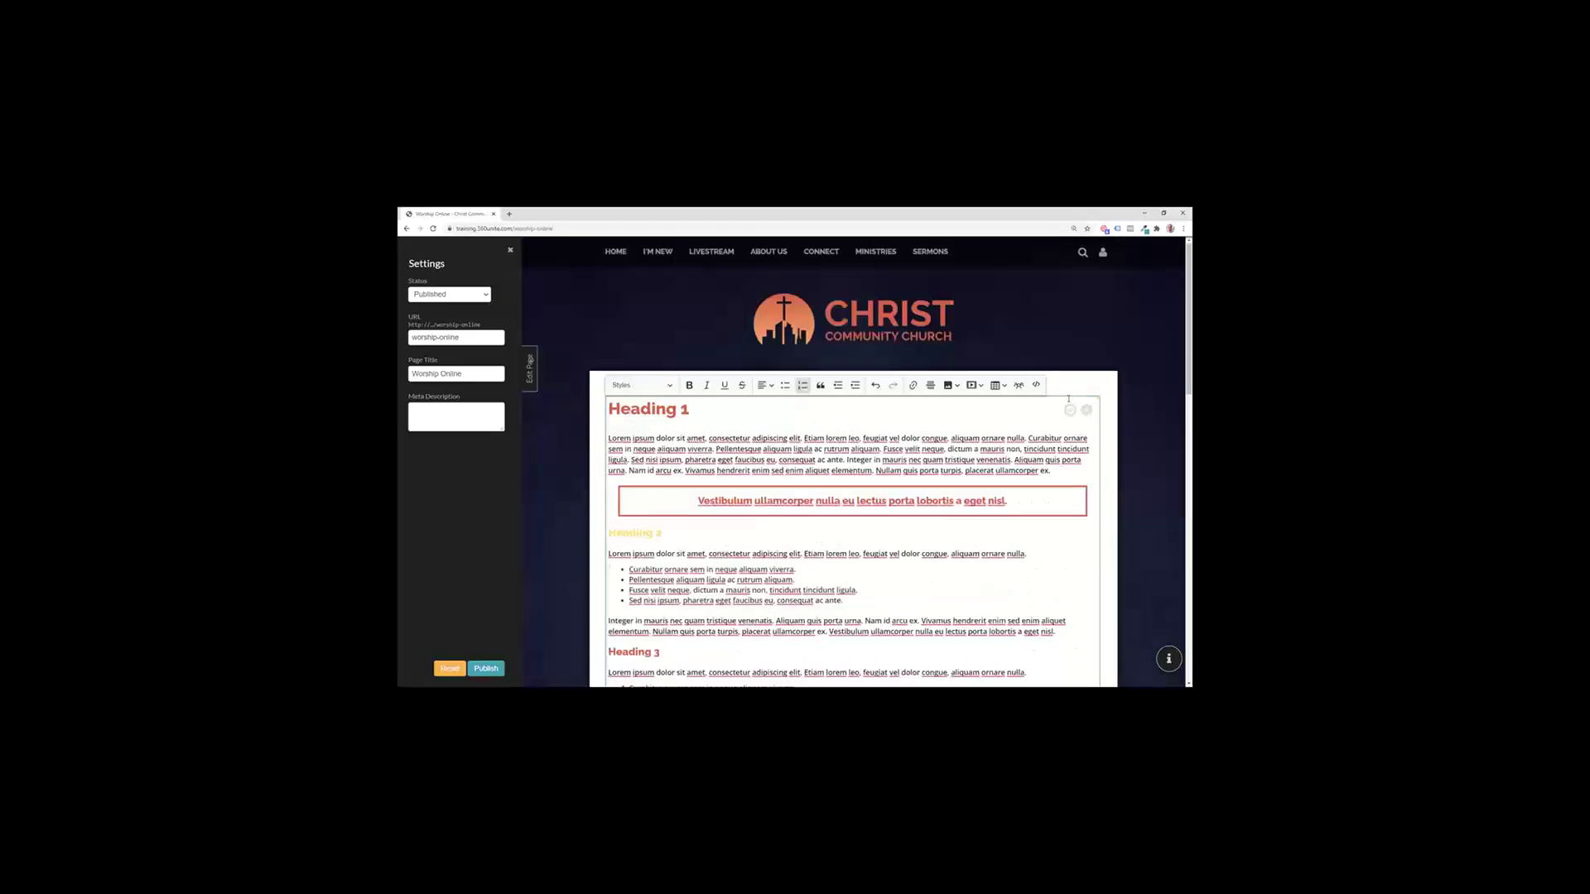
left_click(1071, 412)
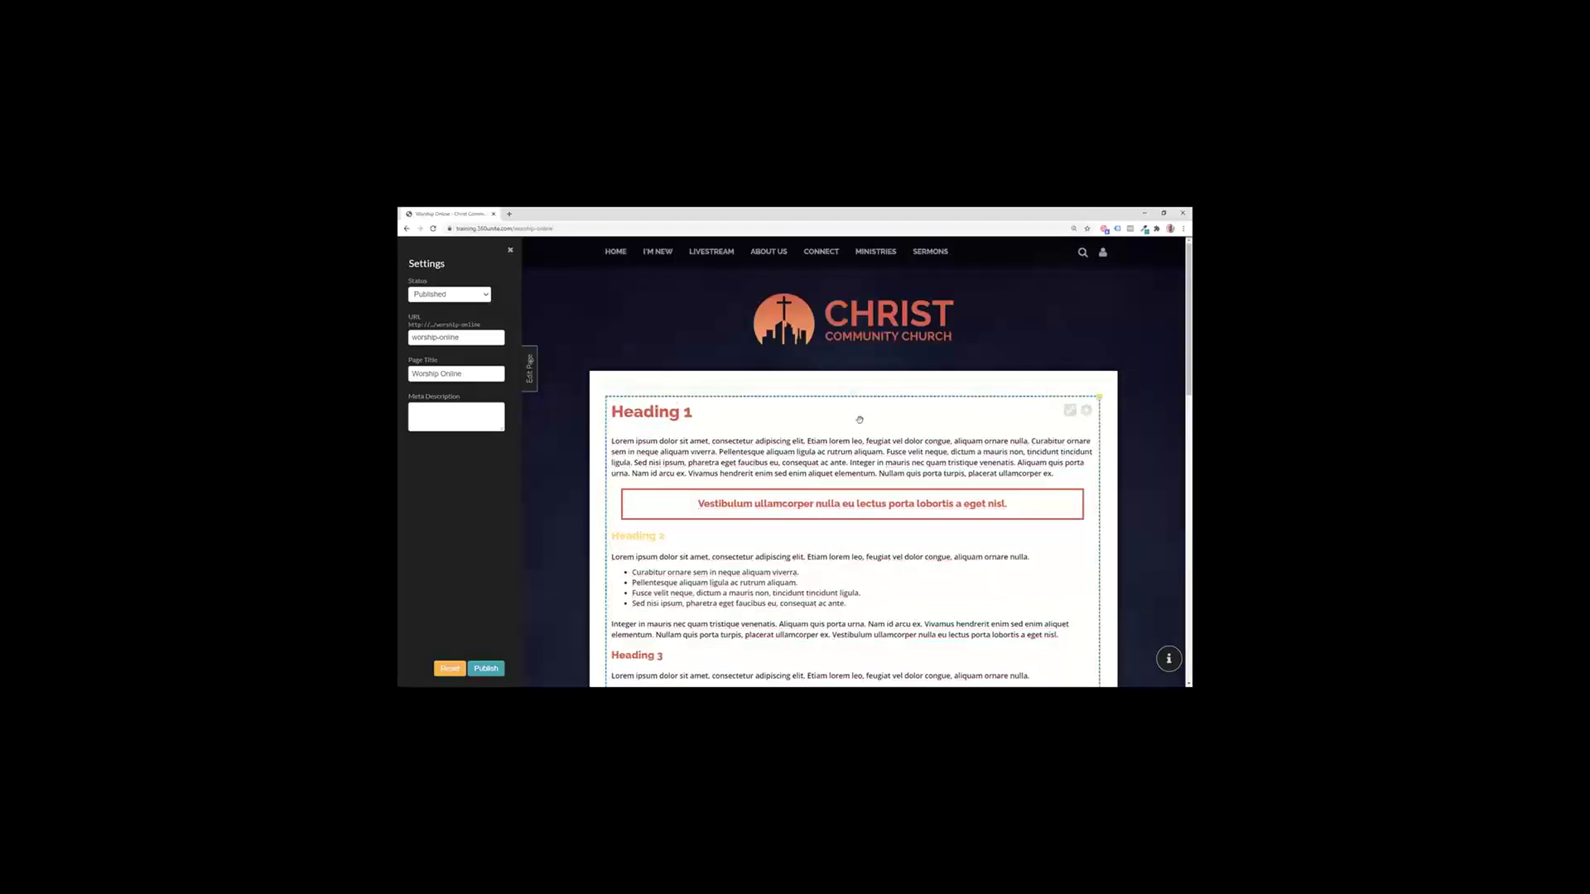
left_click(487, 669)
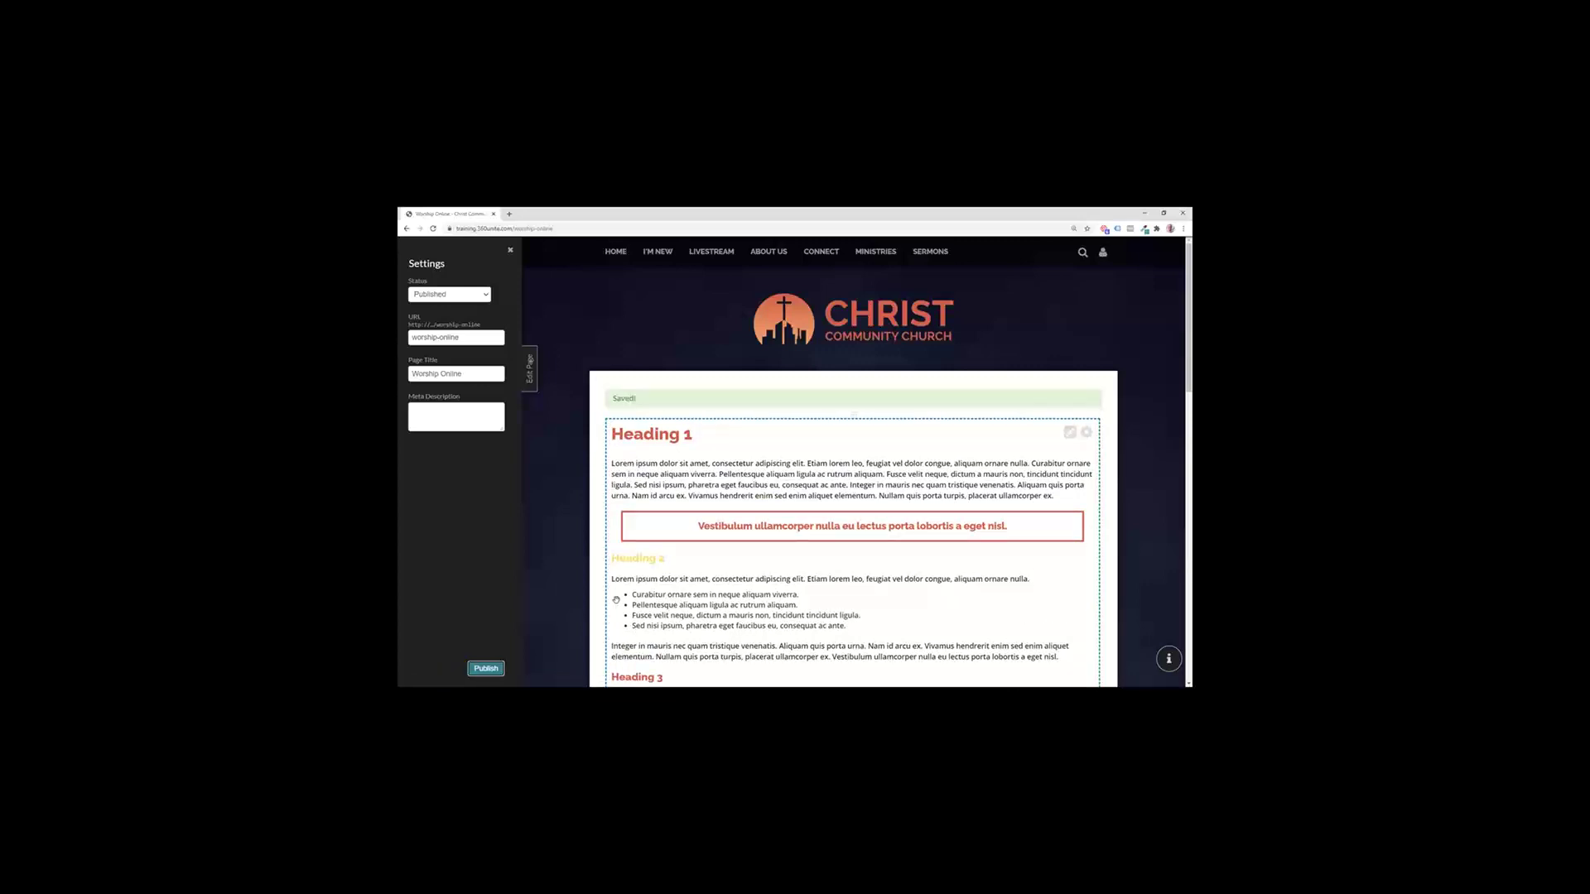
left_click(524, 379)
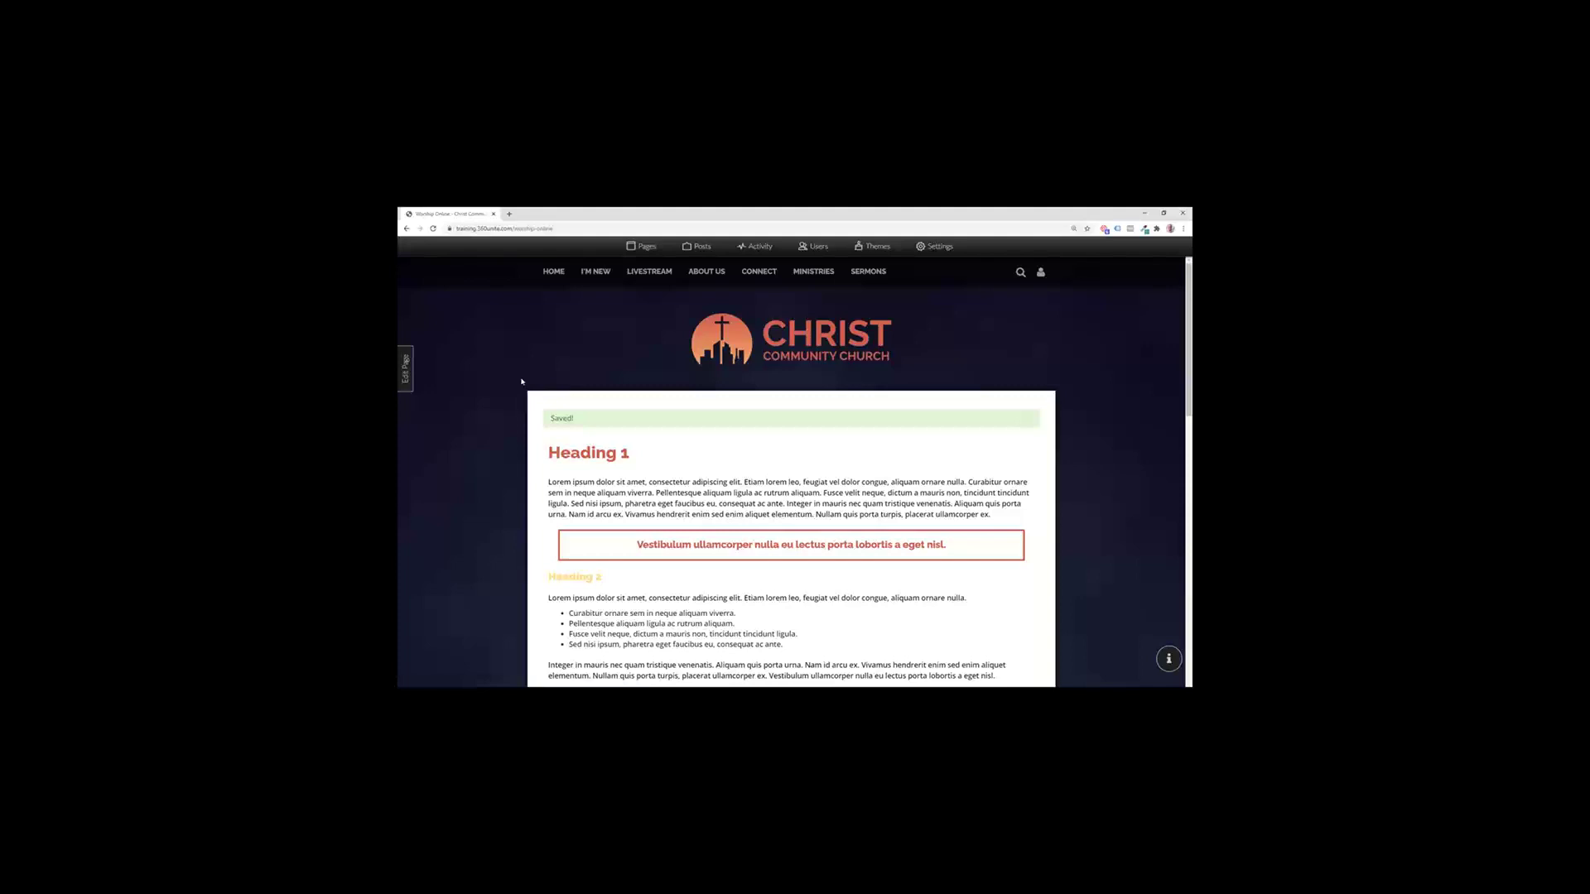
Step: Examine the Home page's layout and the headings above the visitor, Sunday School and sermons links
left_click(559, 286)
scroll(597, 497, "down", 5)
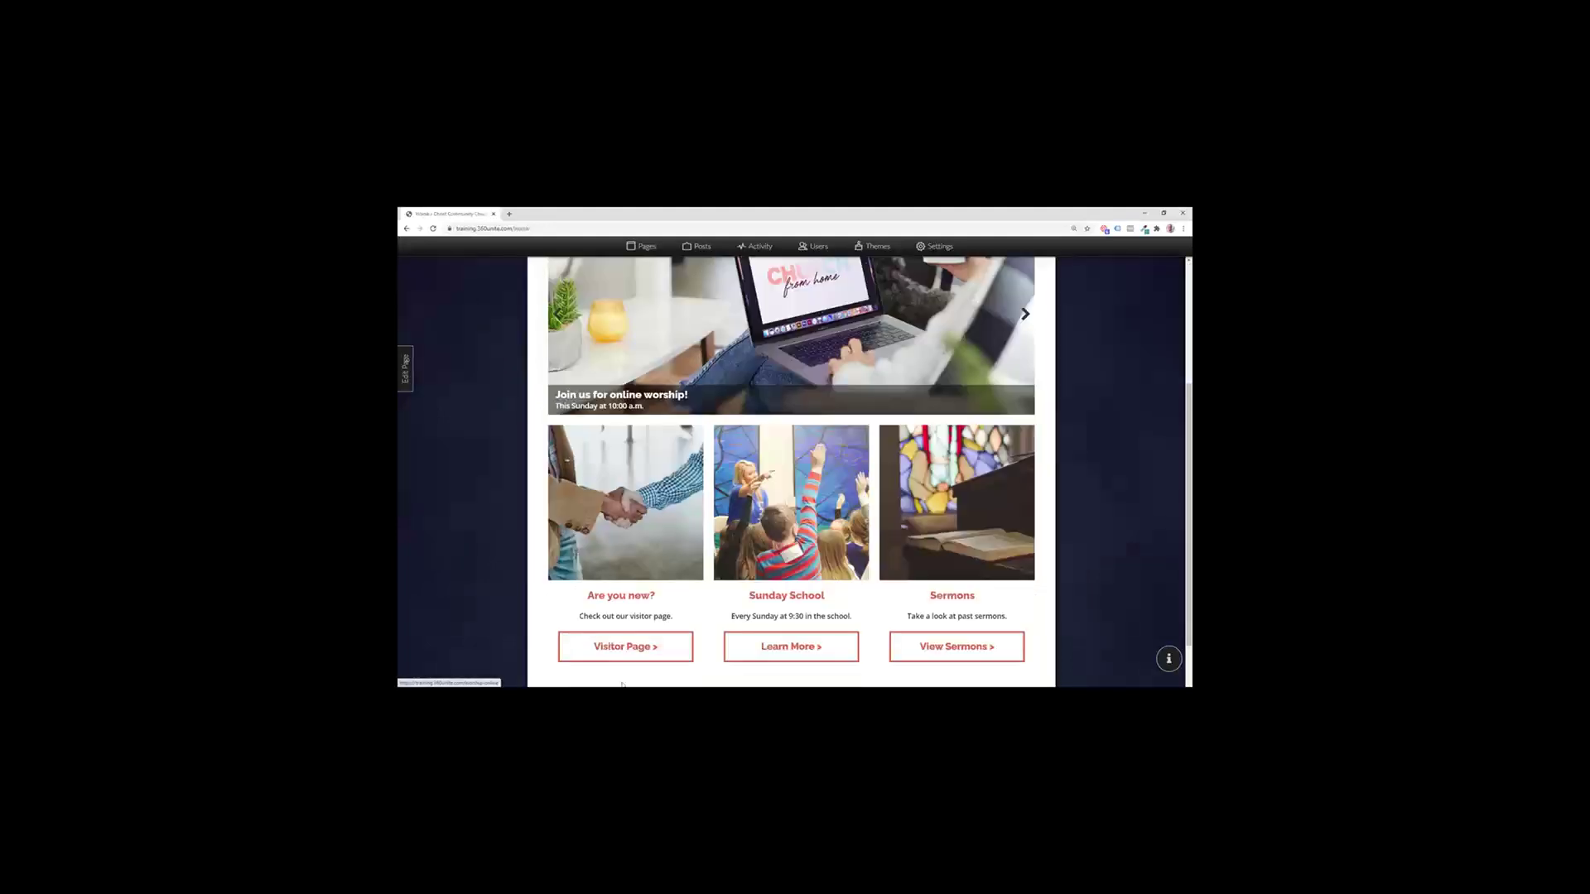
left_click_drag(587, 597, 826, 595)
left_click(828, 600)
left_click_drag(870, 602, 751, 597)
left_click(948, 601)
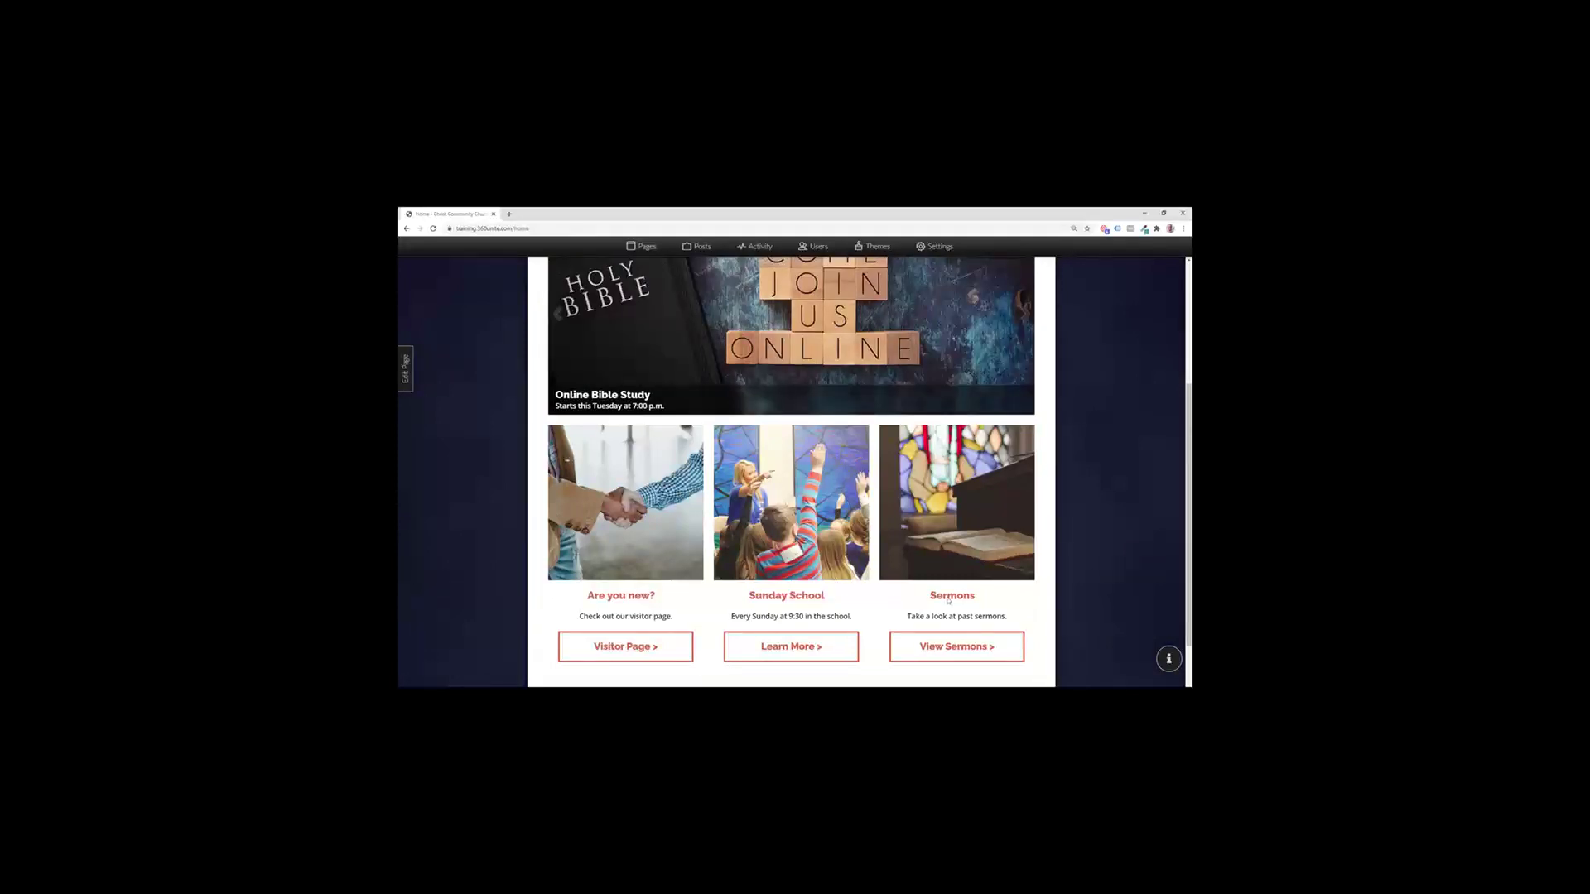
scroll(855, 507, "up", 1)
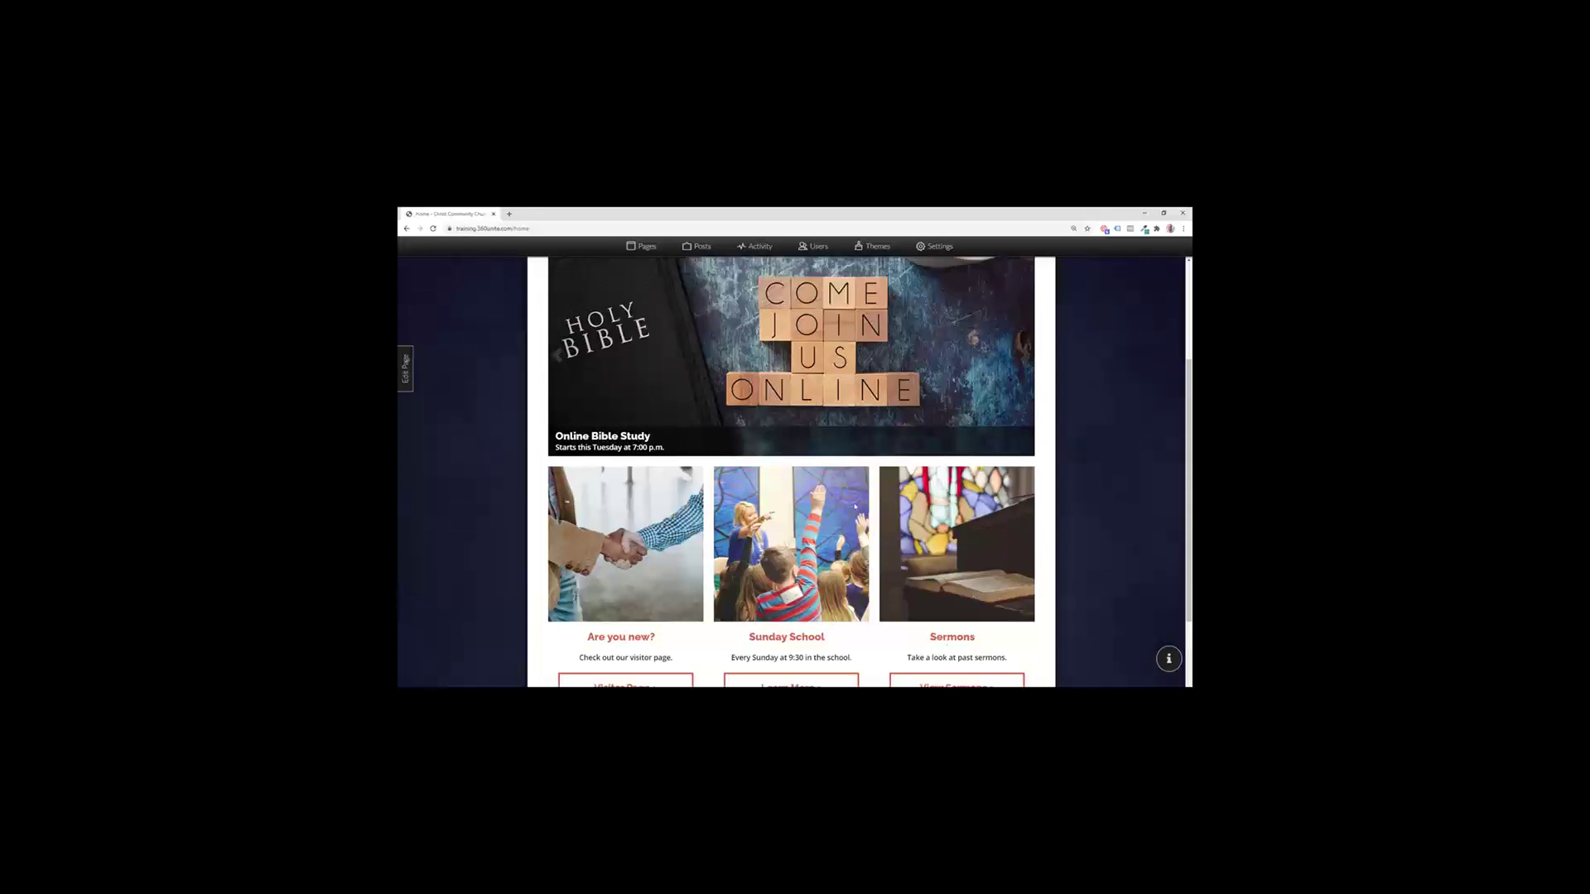
scroll(855, 507, "up", 3)
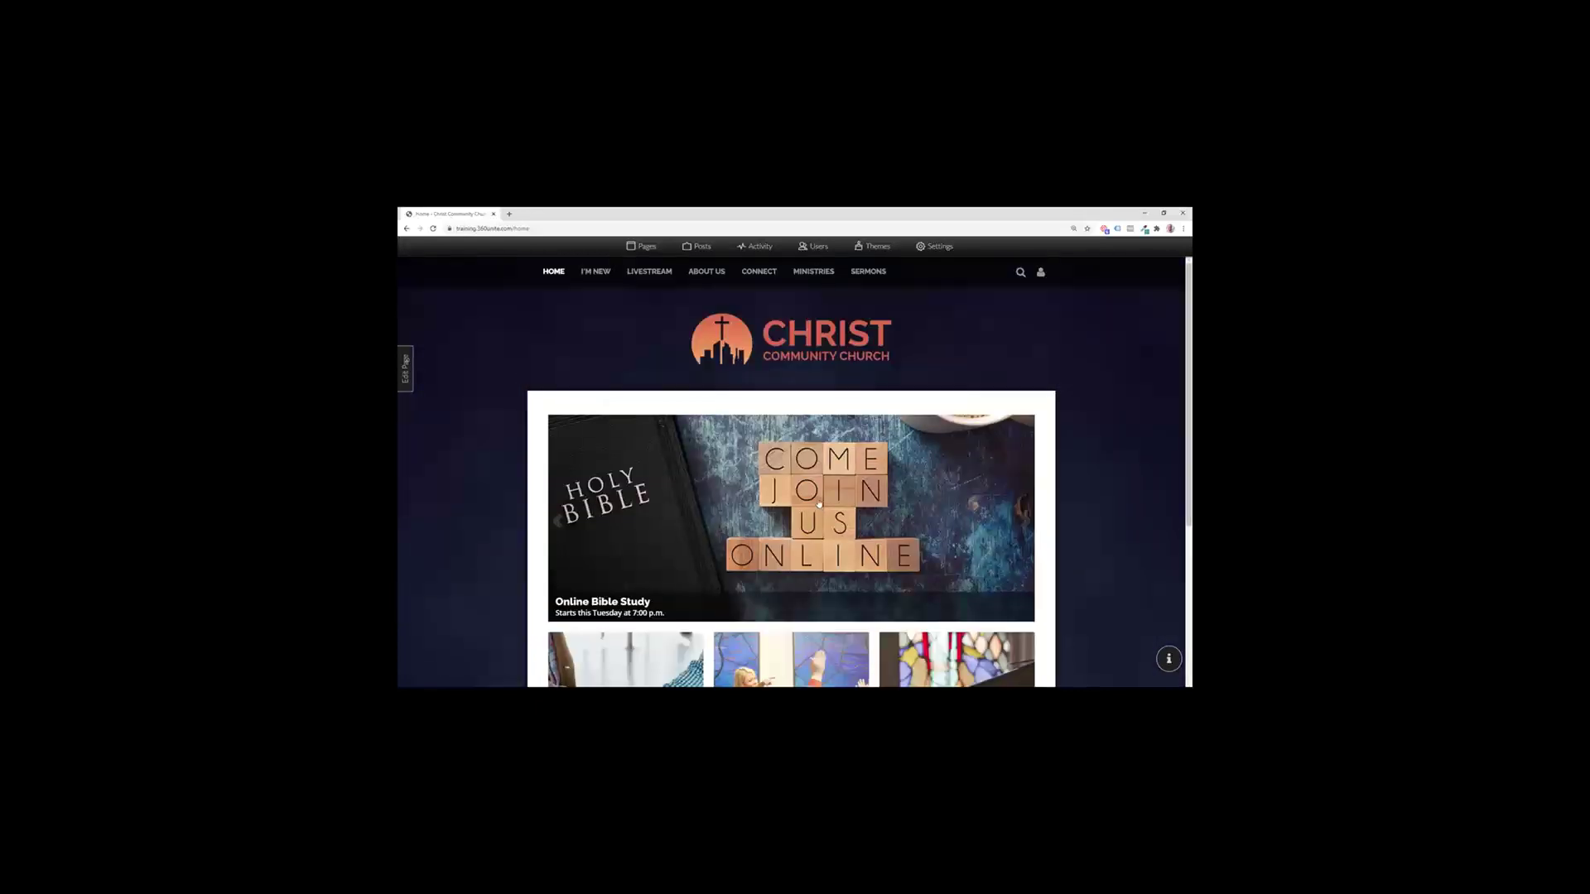
scroll(933, 663, "down", 2)
scroll(911, 617, "down", 5)
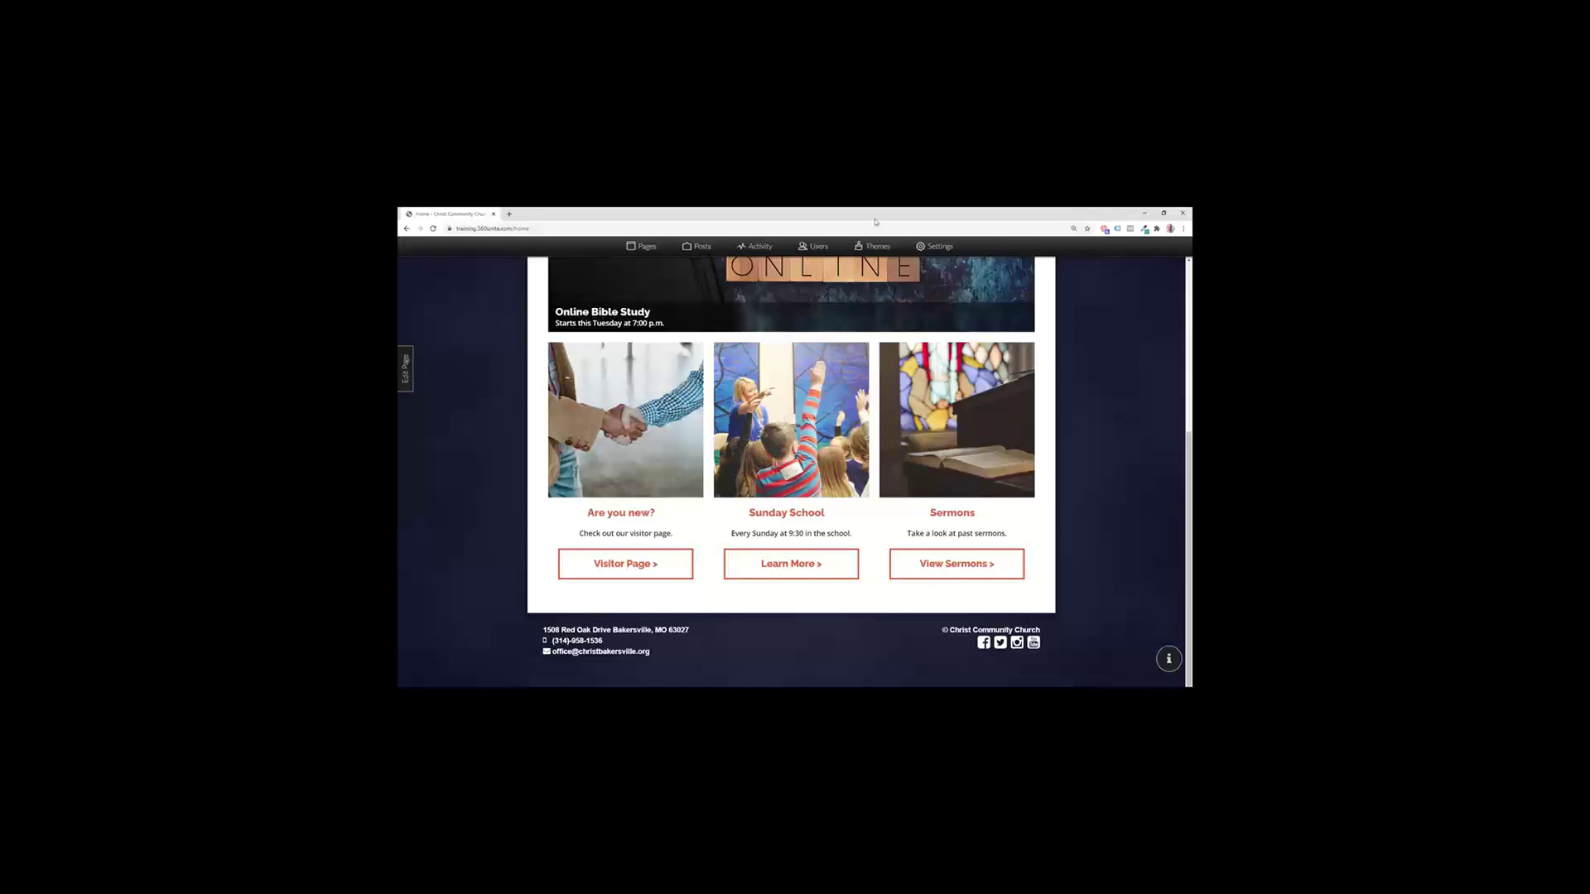
Step: Open the theme's Heading 3 block style and set its text color to rgb(57, 153, 142)
left_click(878, 245)
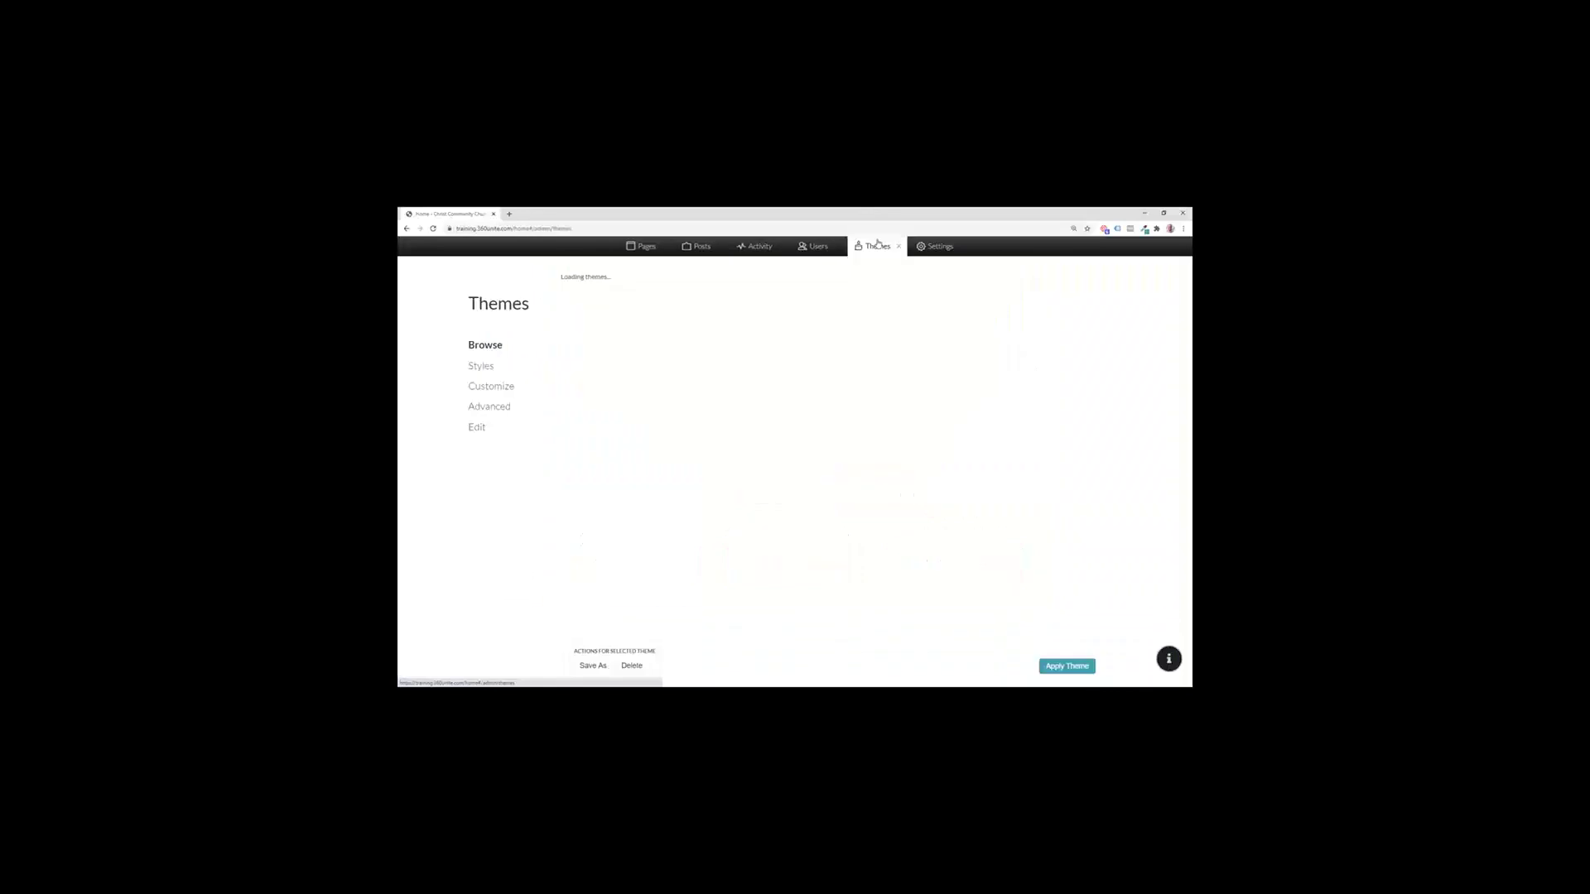
left_click(489, 368)
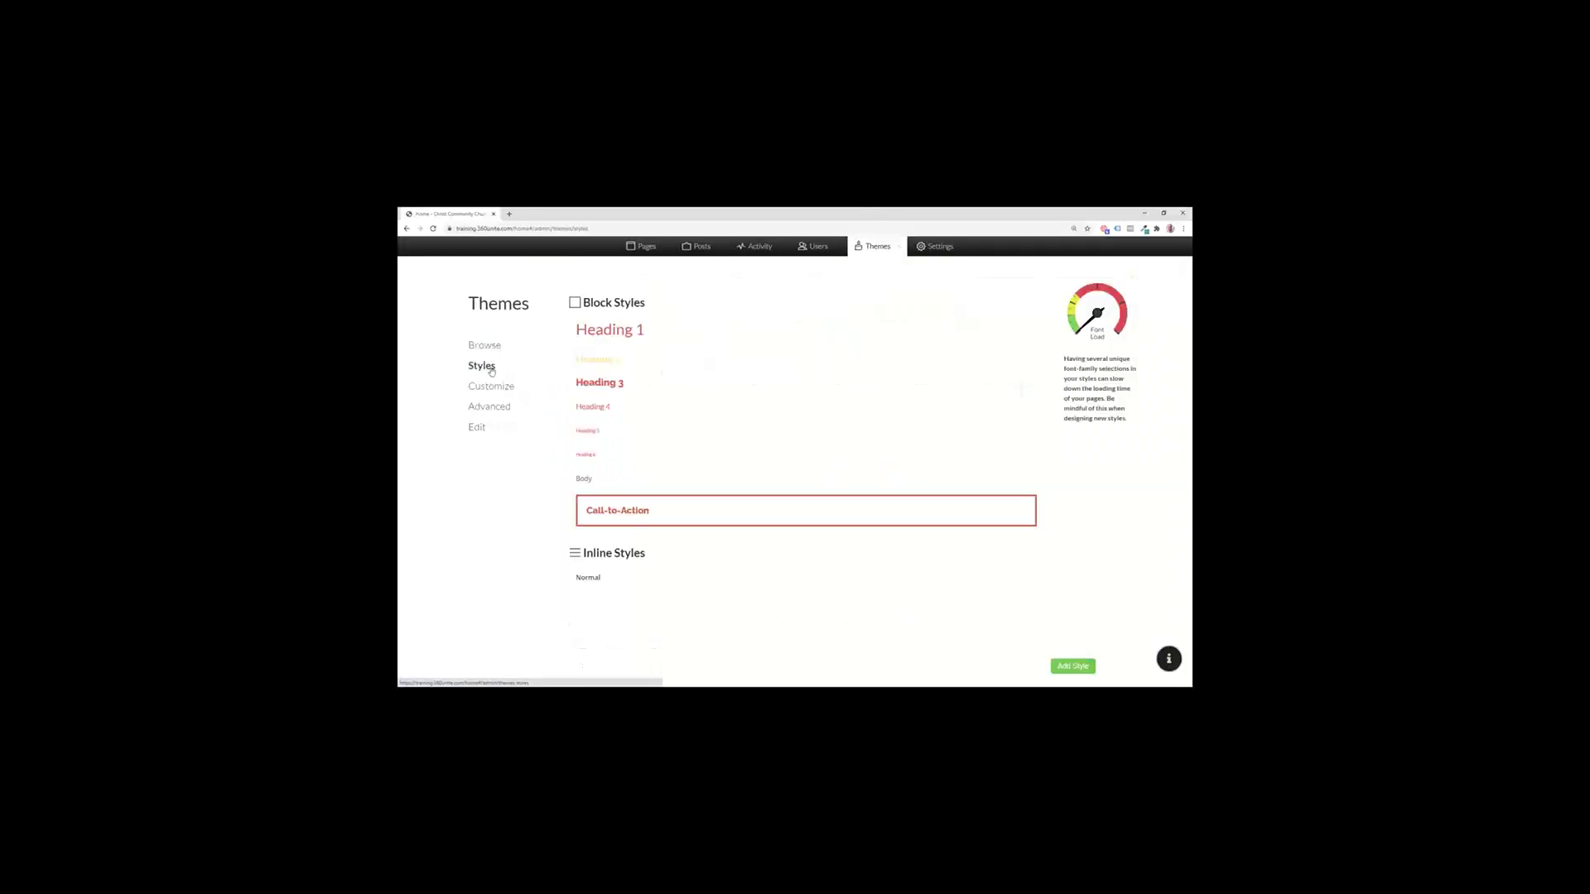
left_click(617, 383)
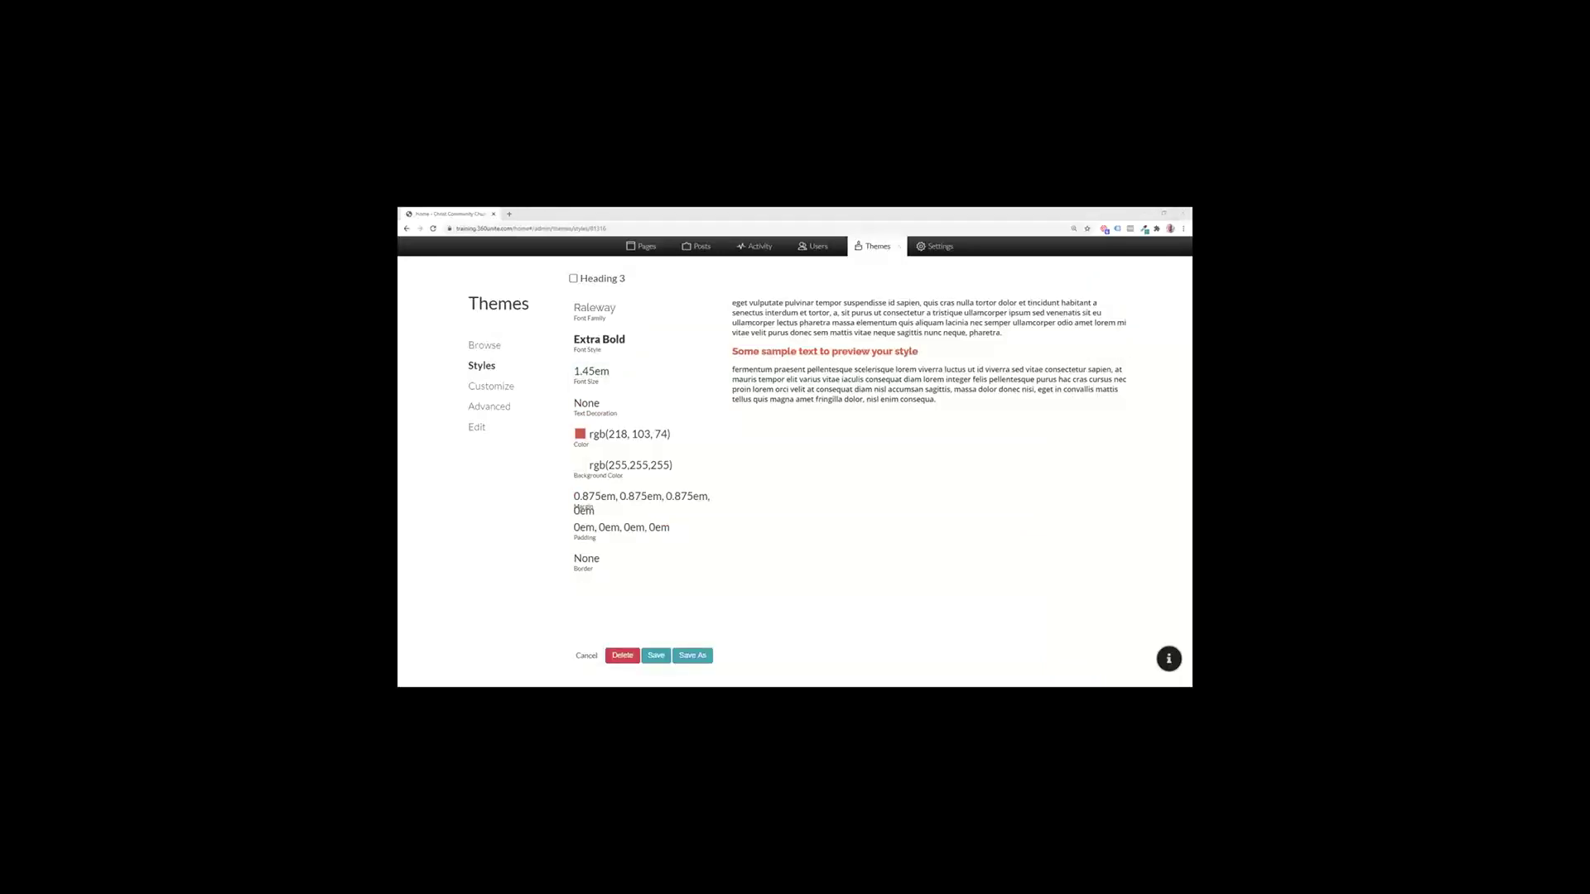
left_click(581, 436)
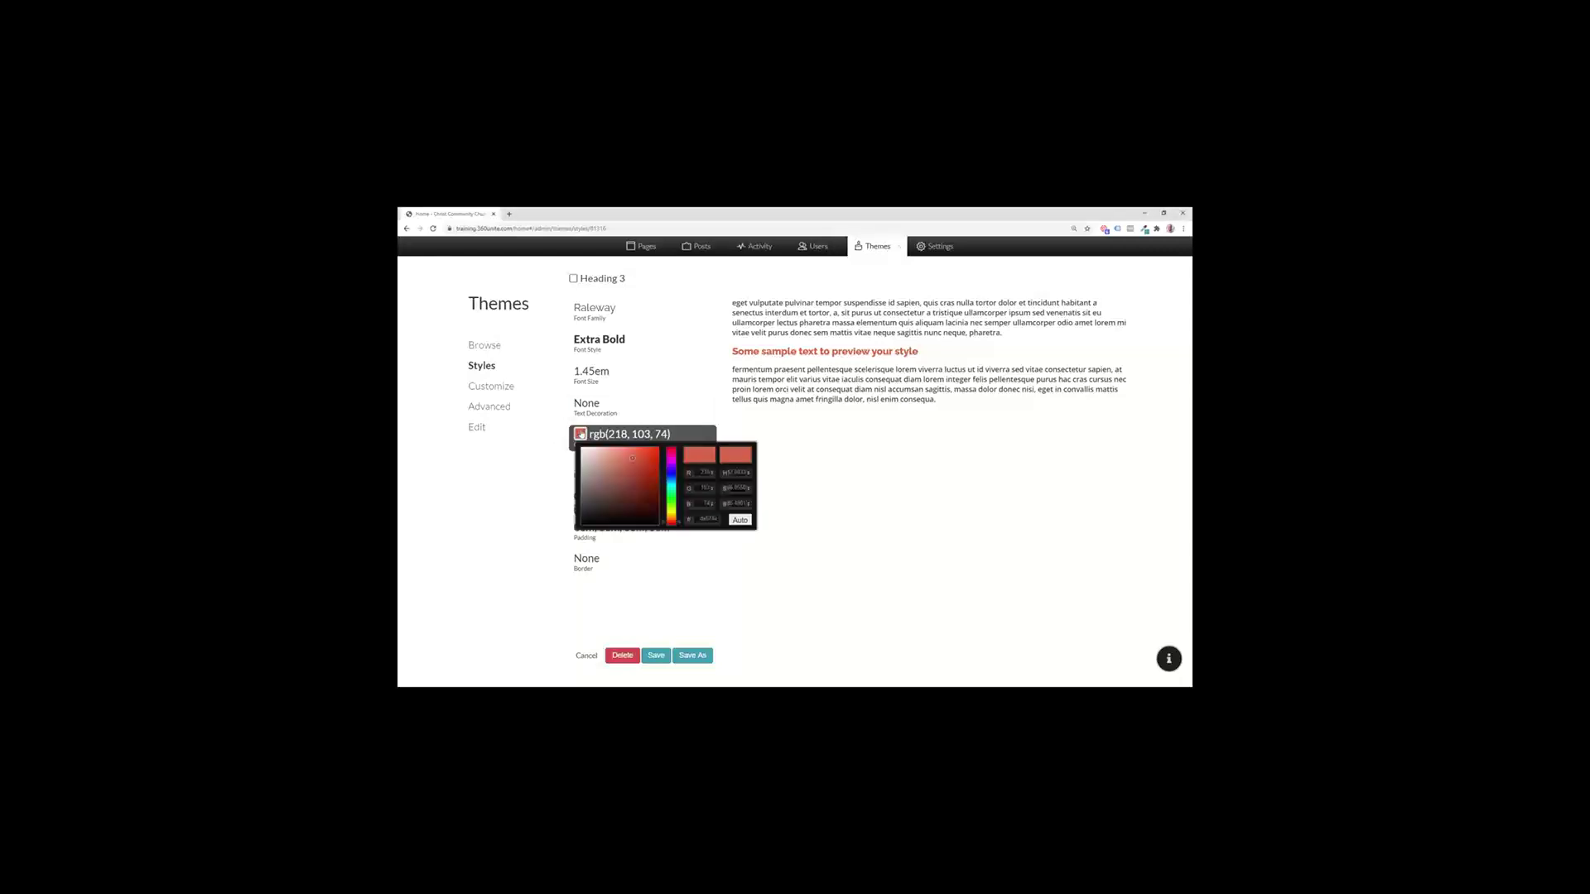
left_click(697, 518)
type("#039999")
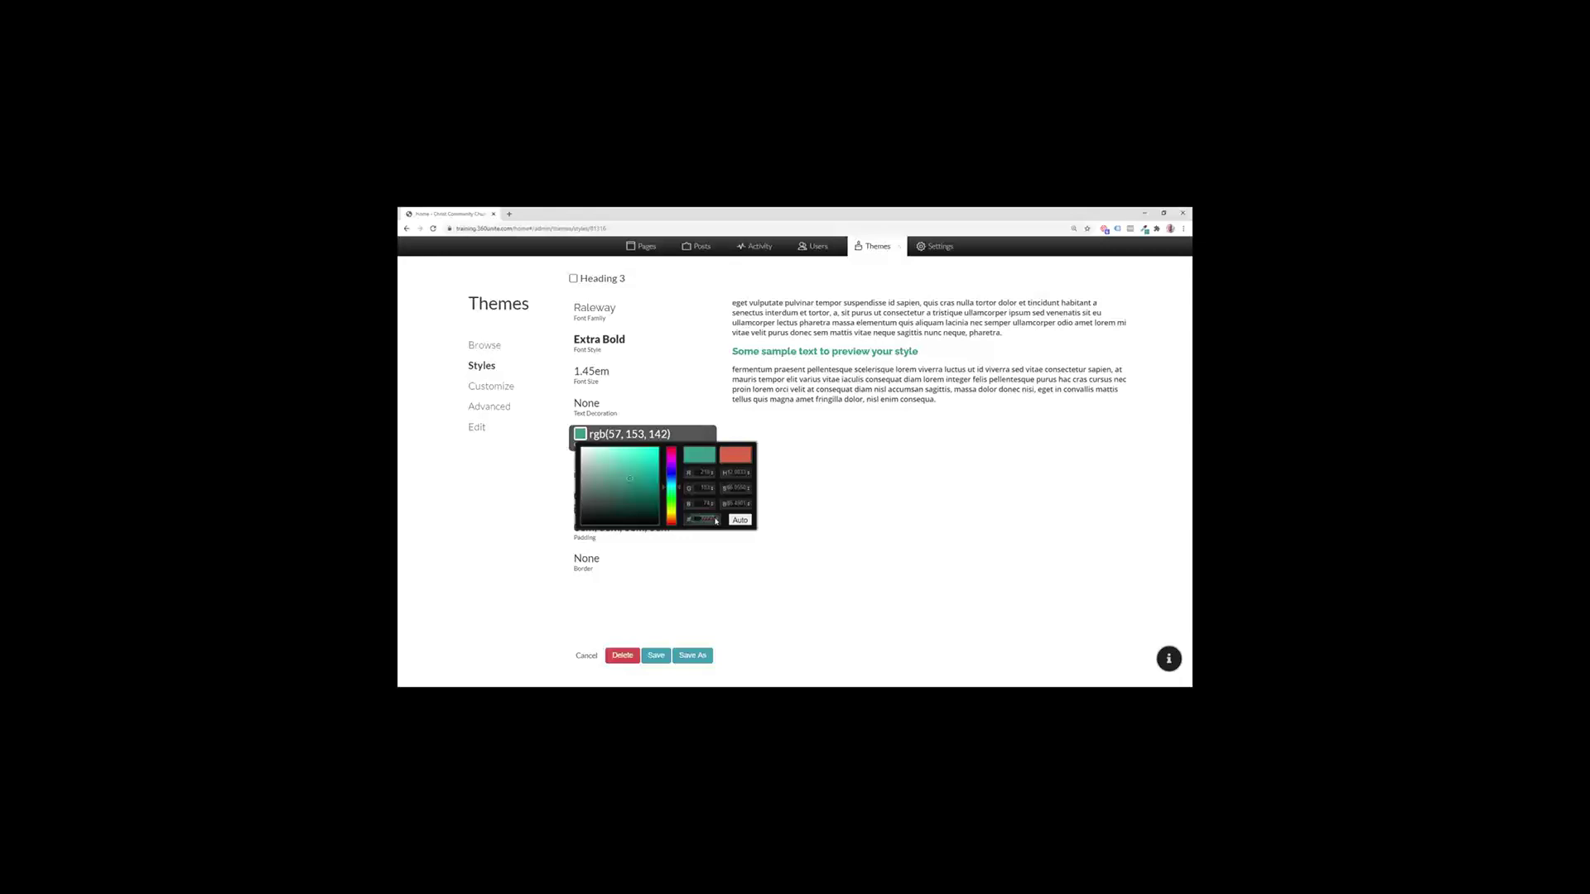
Step: Set the Heading 3 style's font size to 1.5em
left_click(591, 374)
left_click(591, 374)
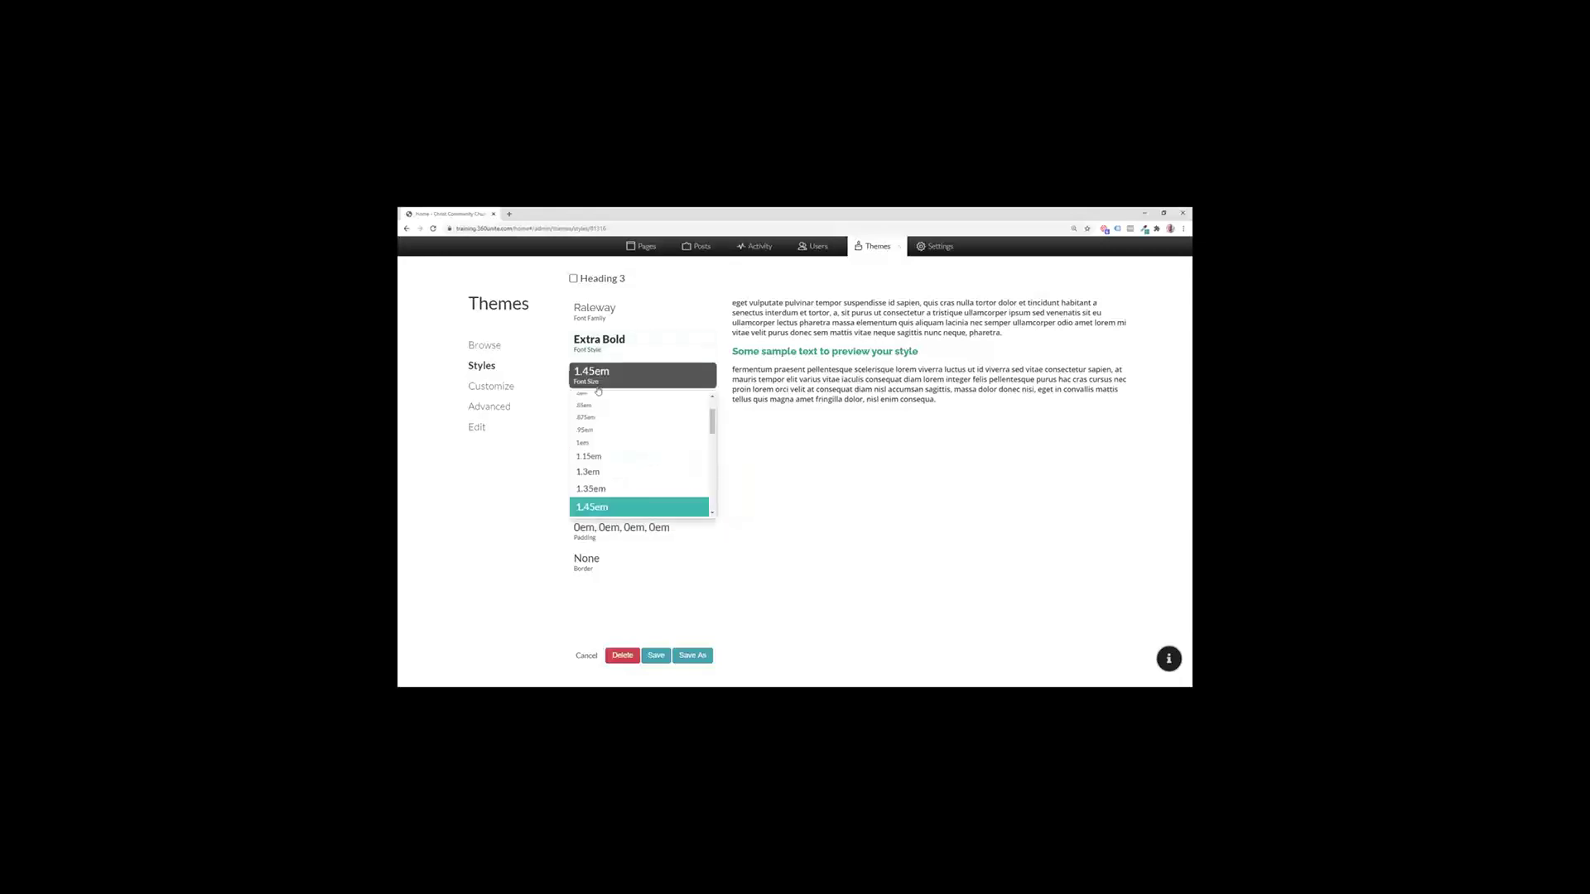
scroll(598, 447, "down", 2)
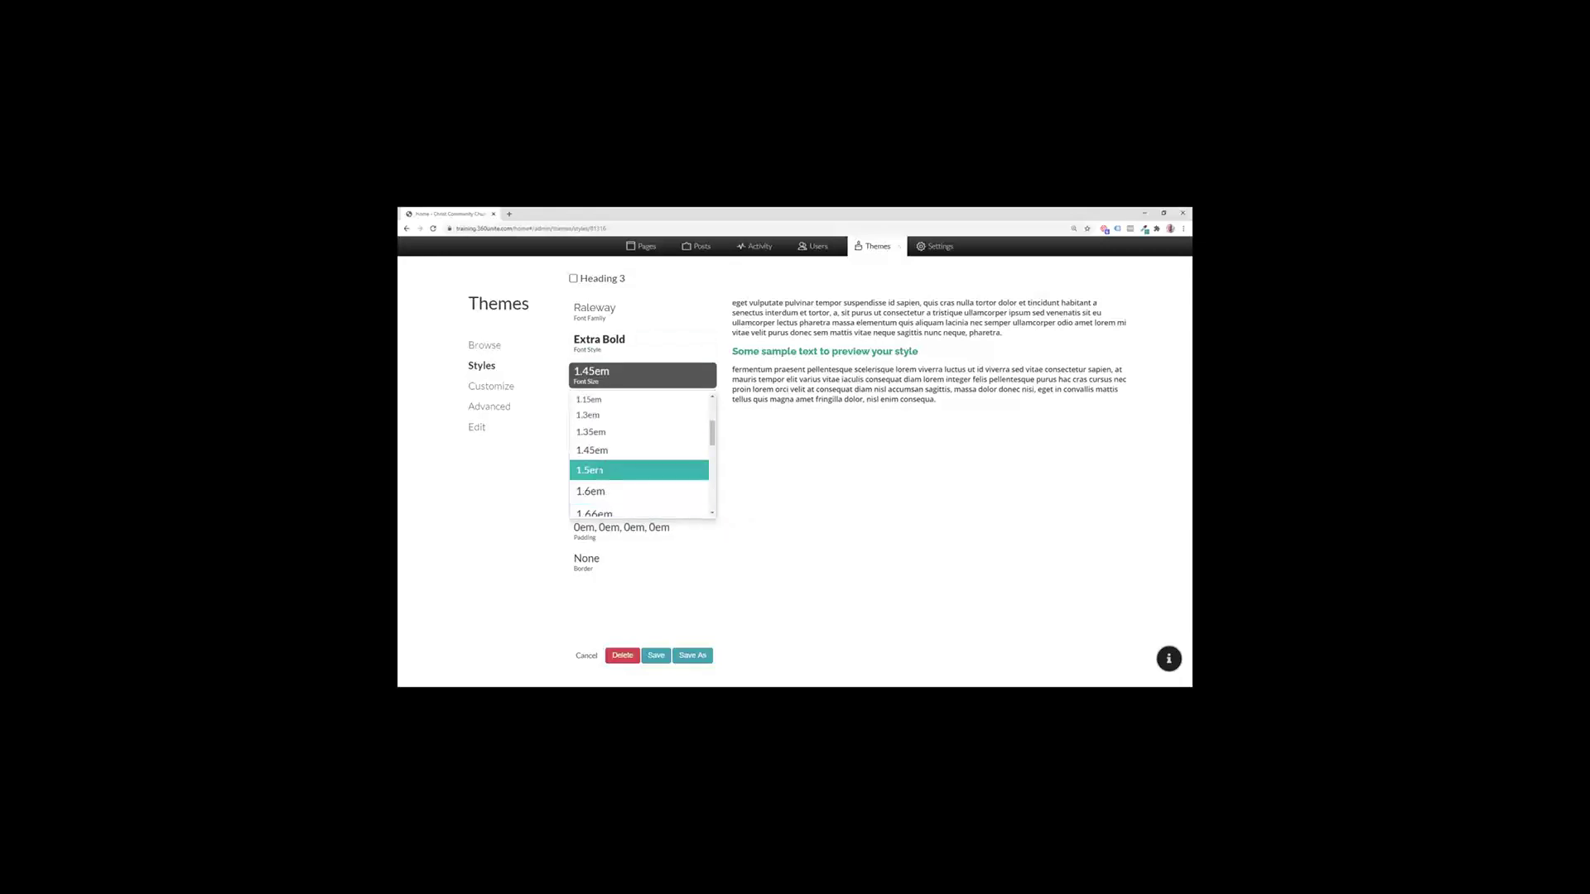
left_click(600, 470)
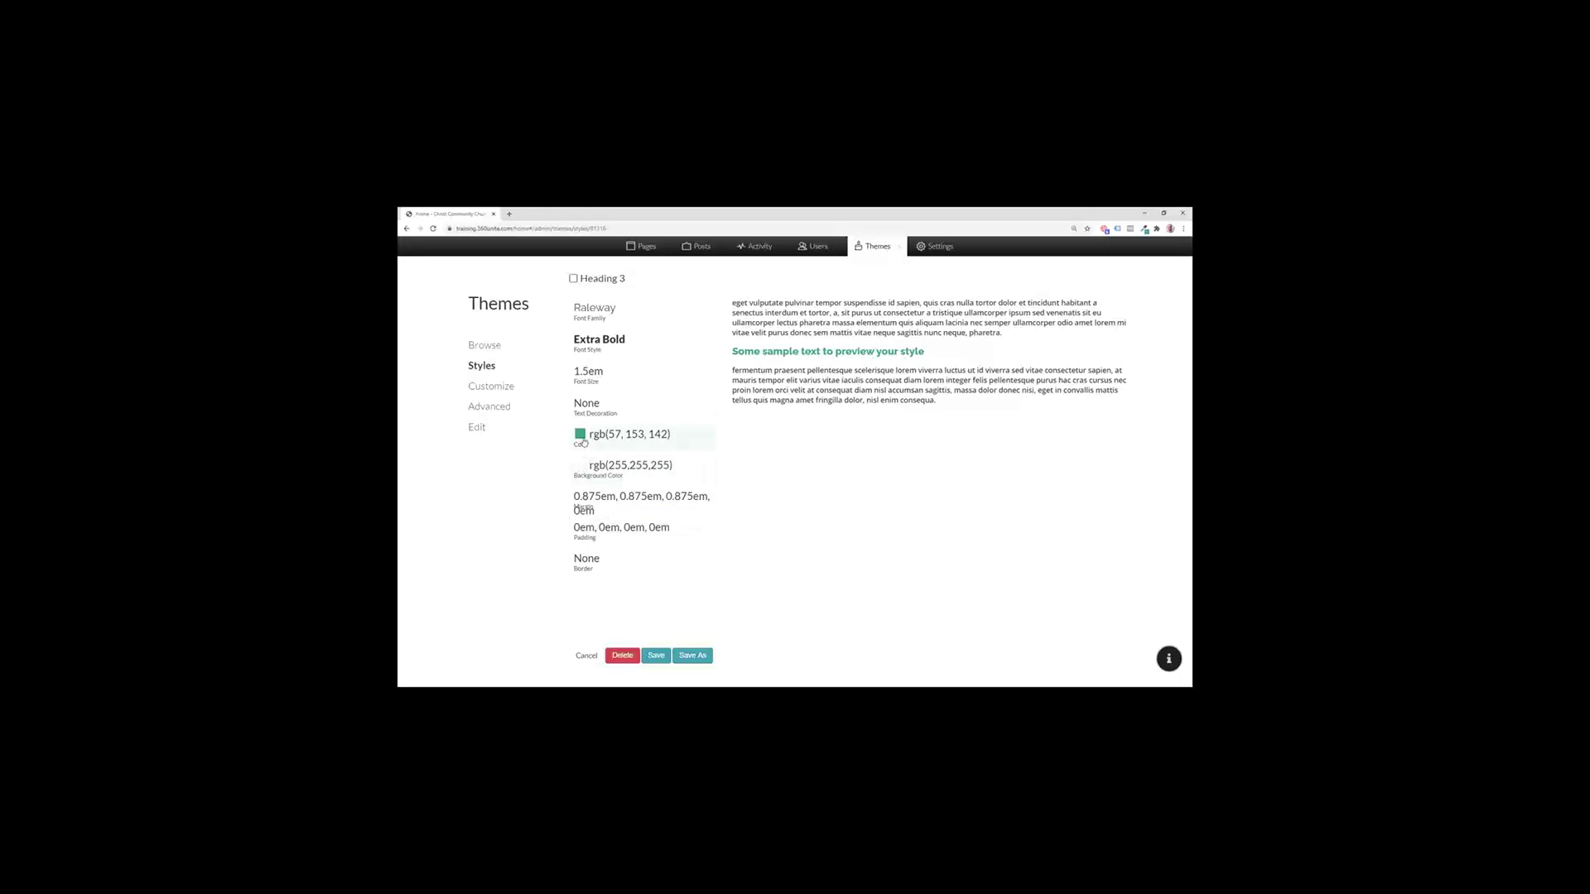
Step: Try the Bold font style on the Heading 3 style
left_click(606, 350)
scroll(611, 412, "down", 3)
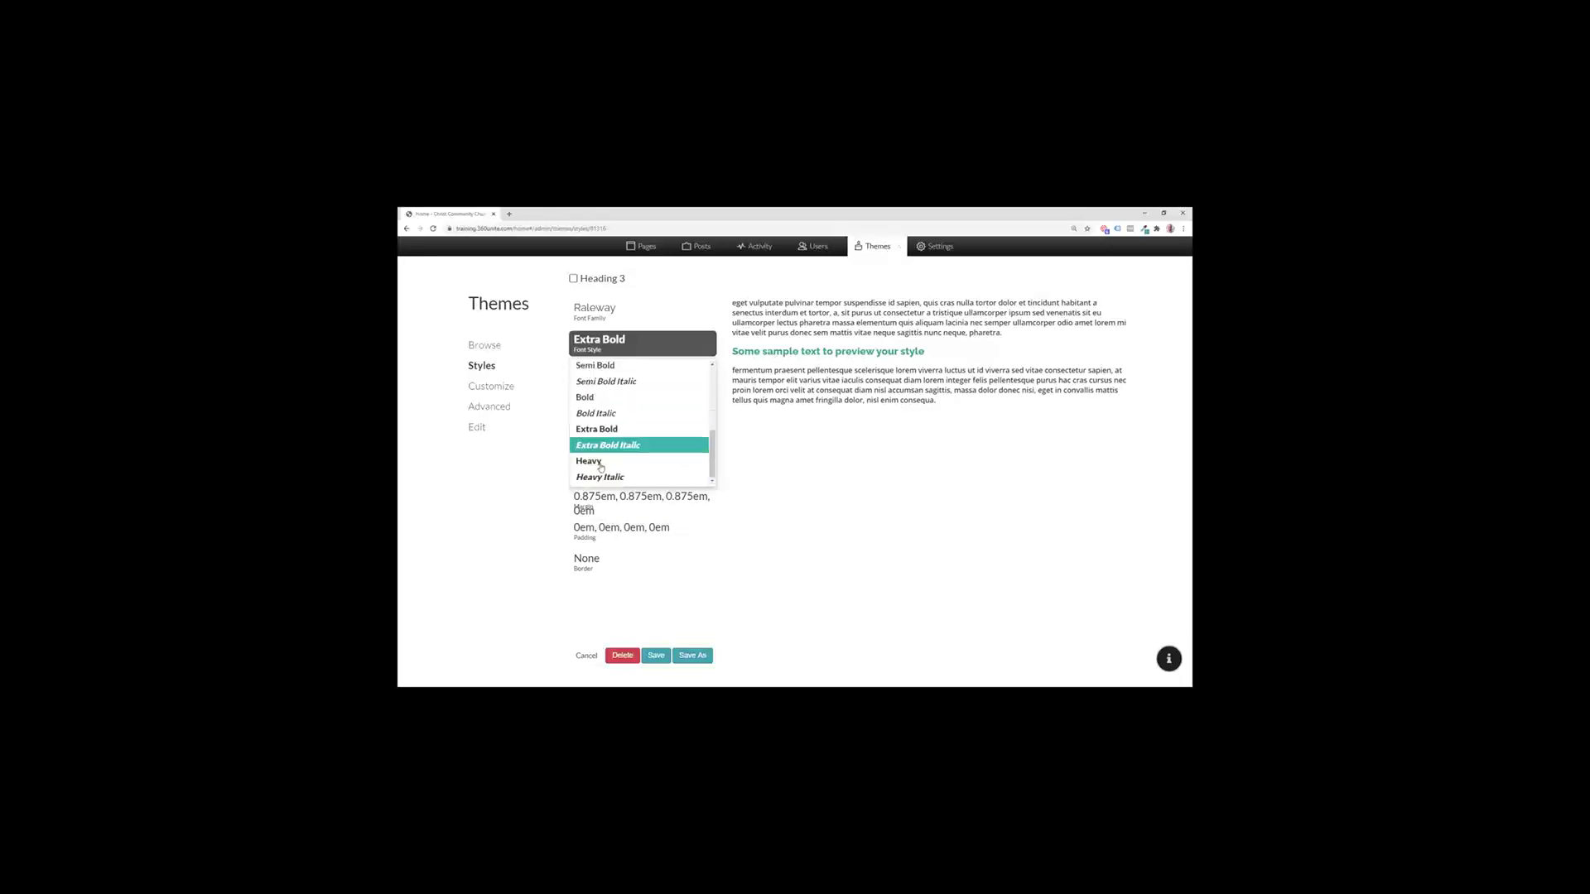
left_click(598, 398)
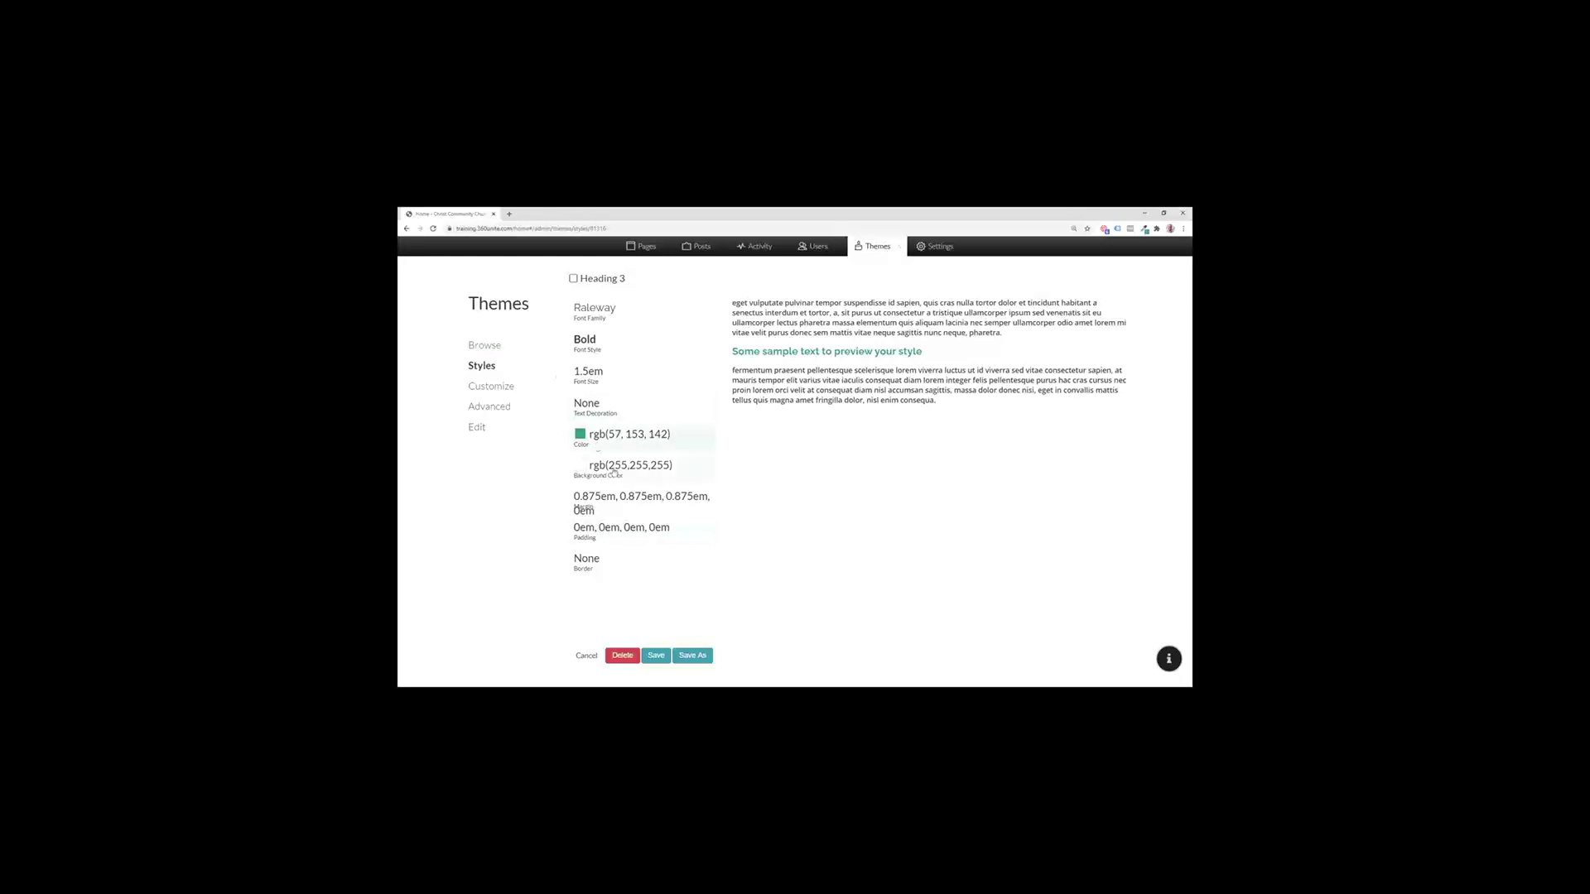
Step: Set the Heading 3 font style to Extra Bold and save the style
left_click(644, 350)
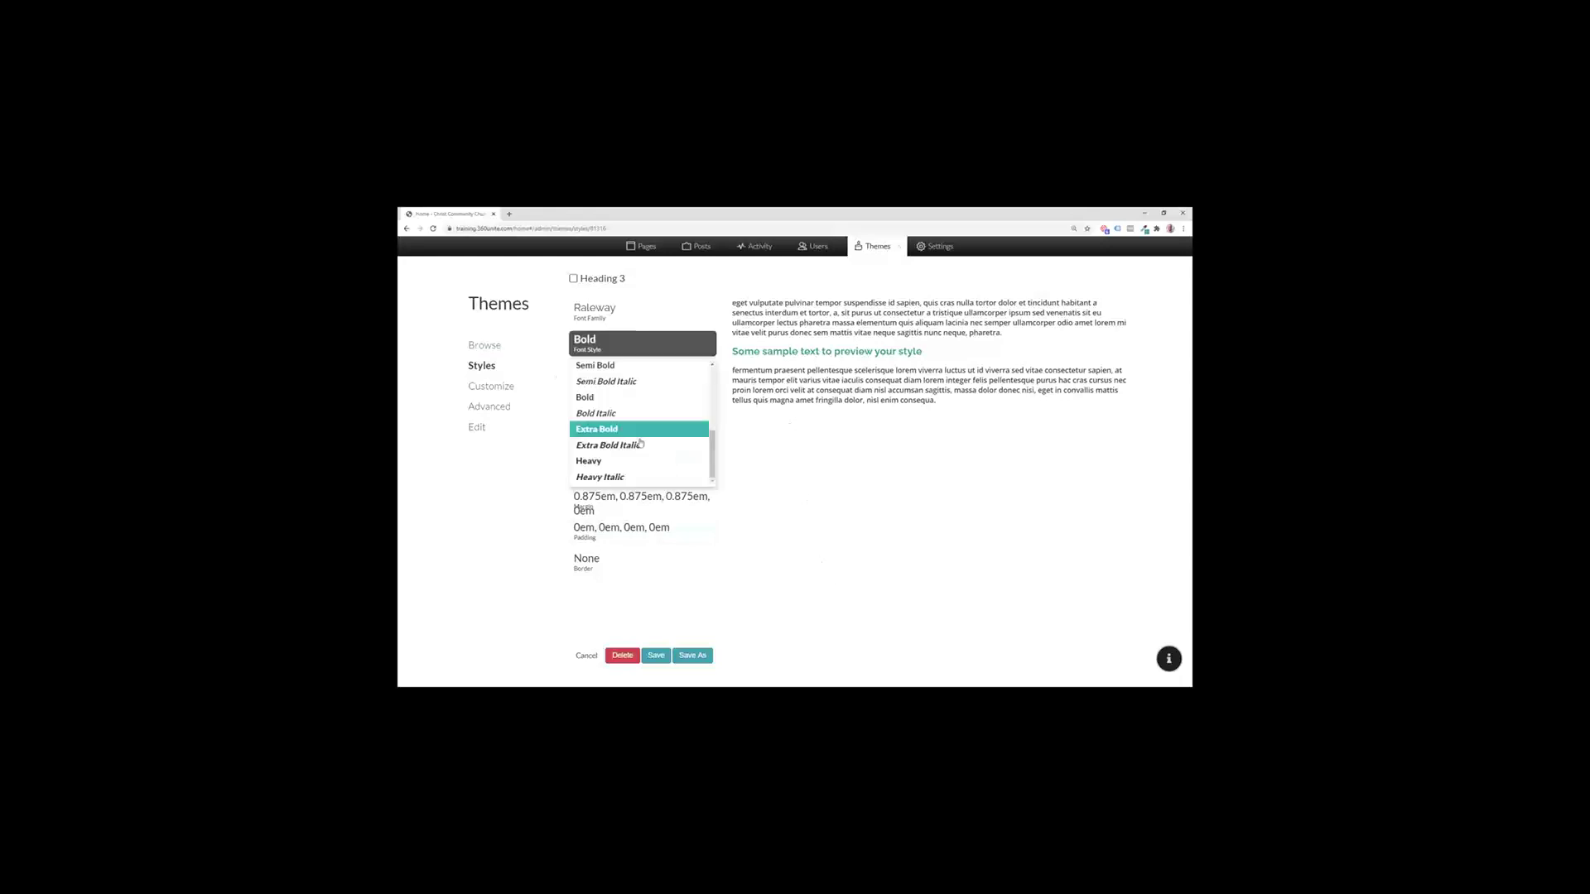
left_click(644, 423)
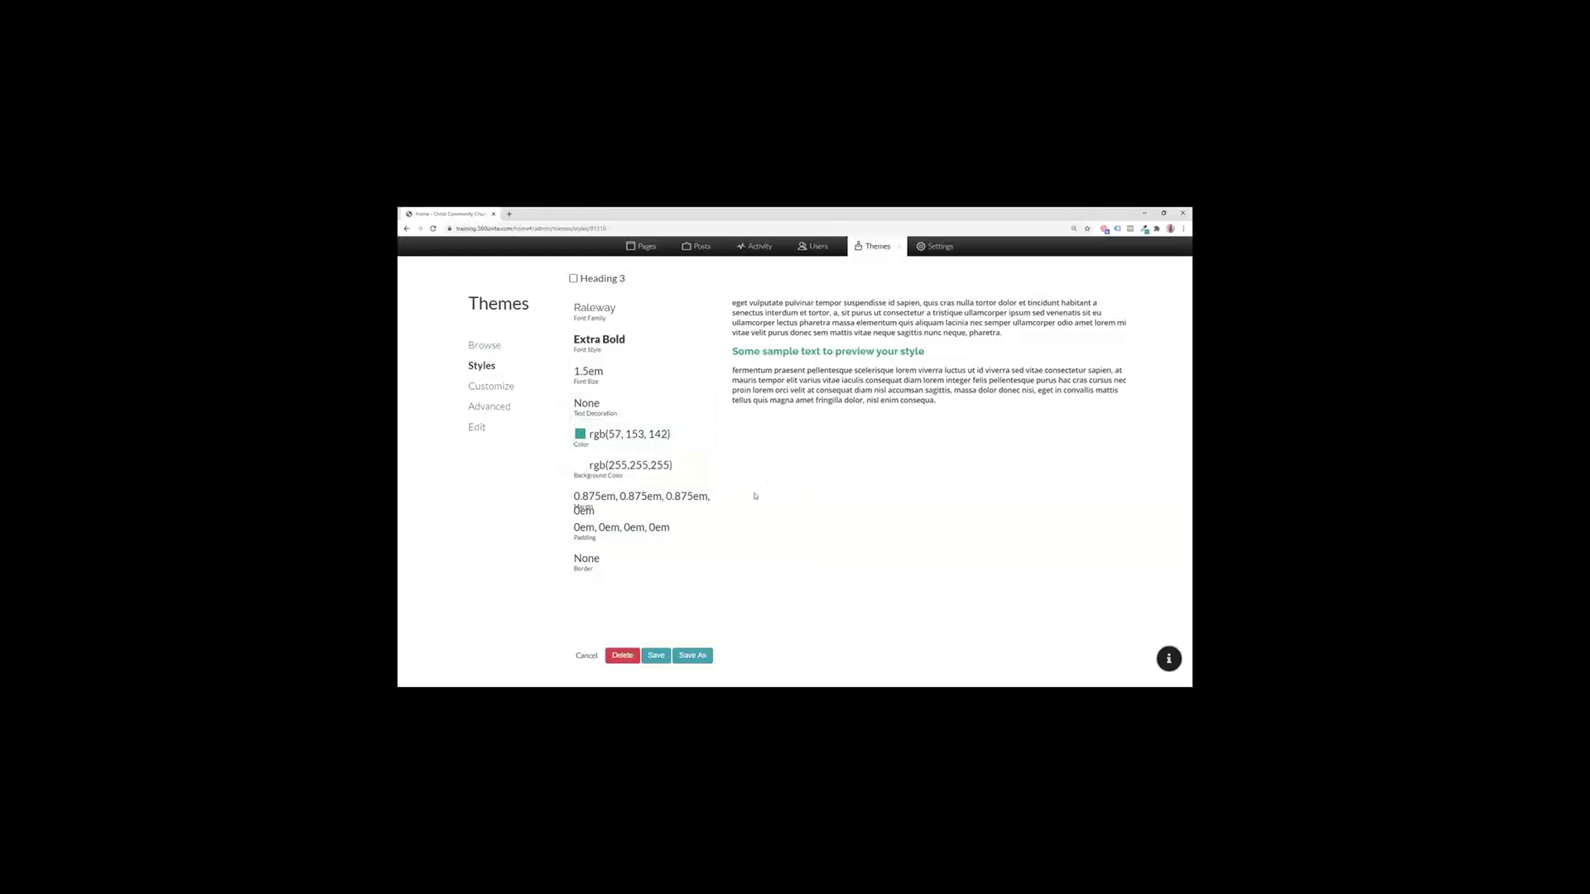
left_click(656, 656)
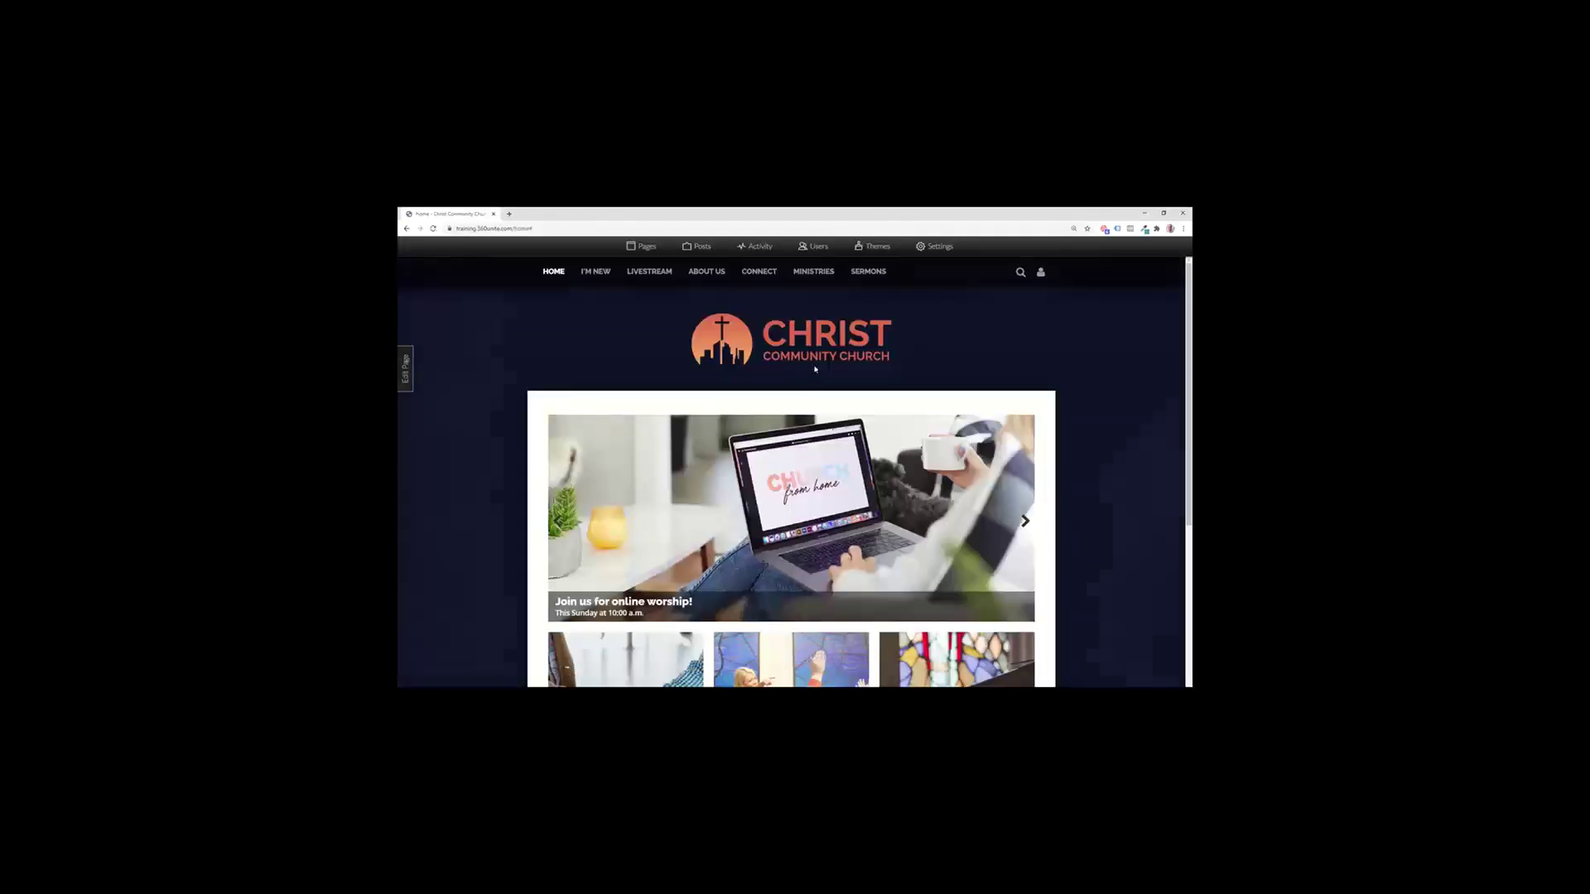
Step: Review how the Heading 3 style looks on the Home page and on the Worship Online page
scroll(815, 369, "down", 5)
scroll(847, 490, "down", 2)
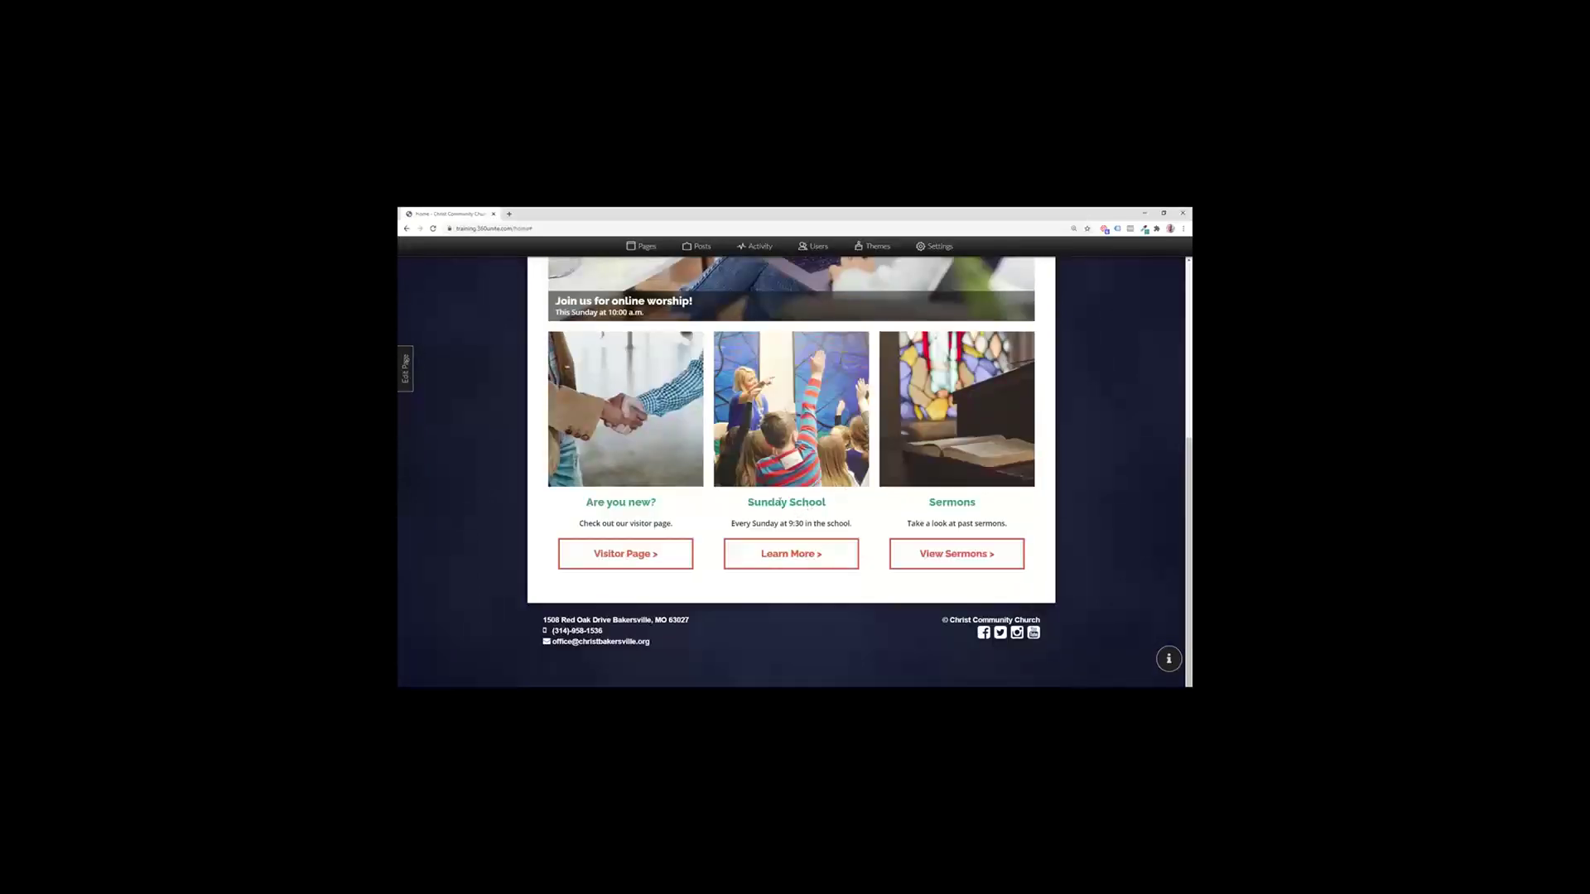
scroll(781, 502, "up", 7)
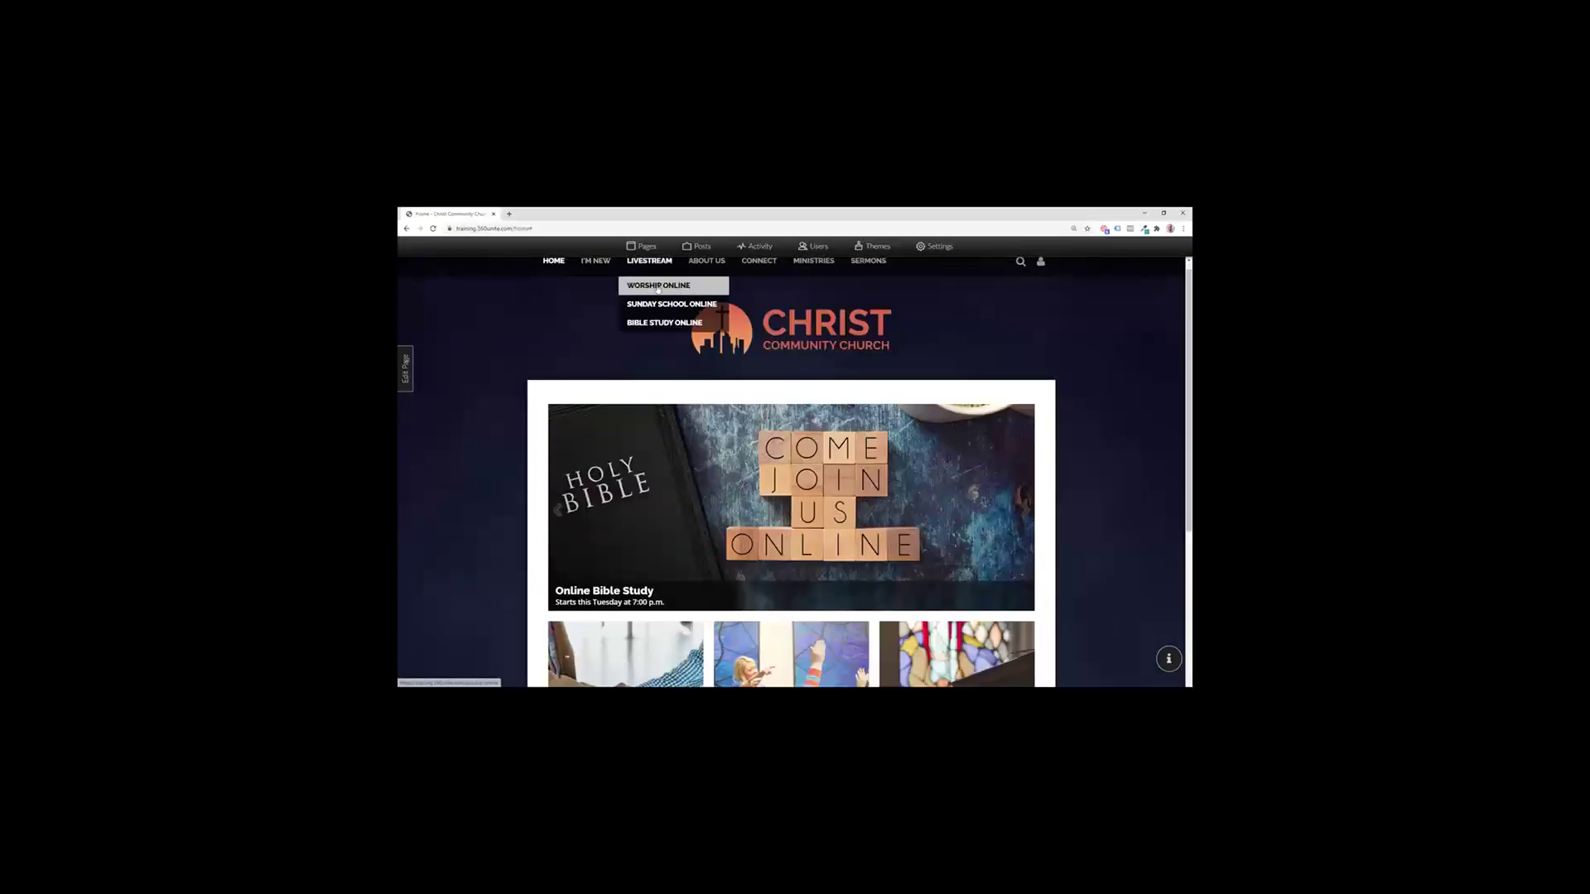
left_click(658, 287)
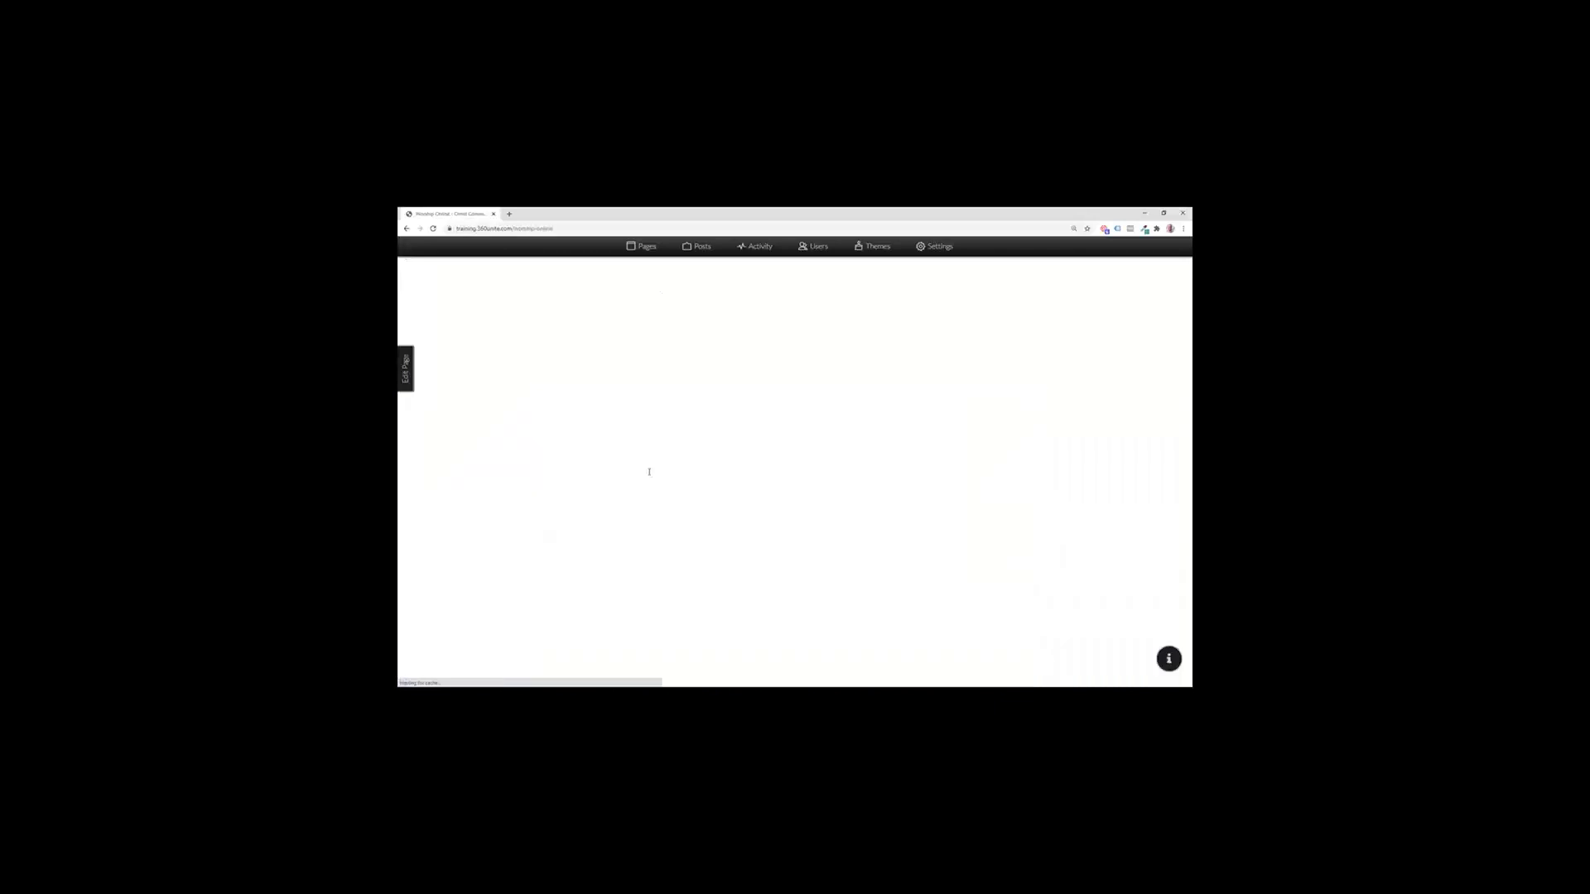
double_click(588, 500)
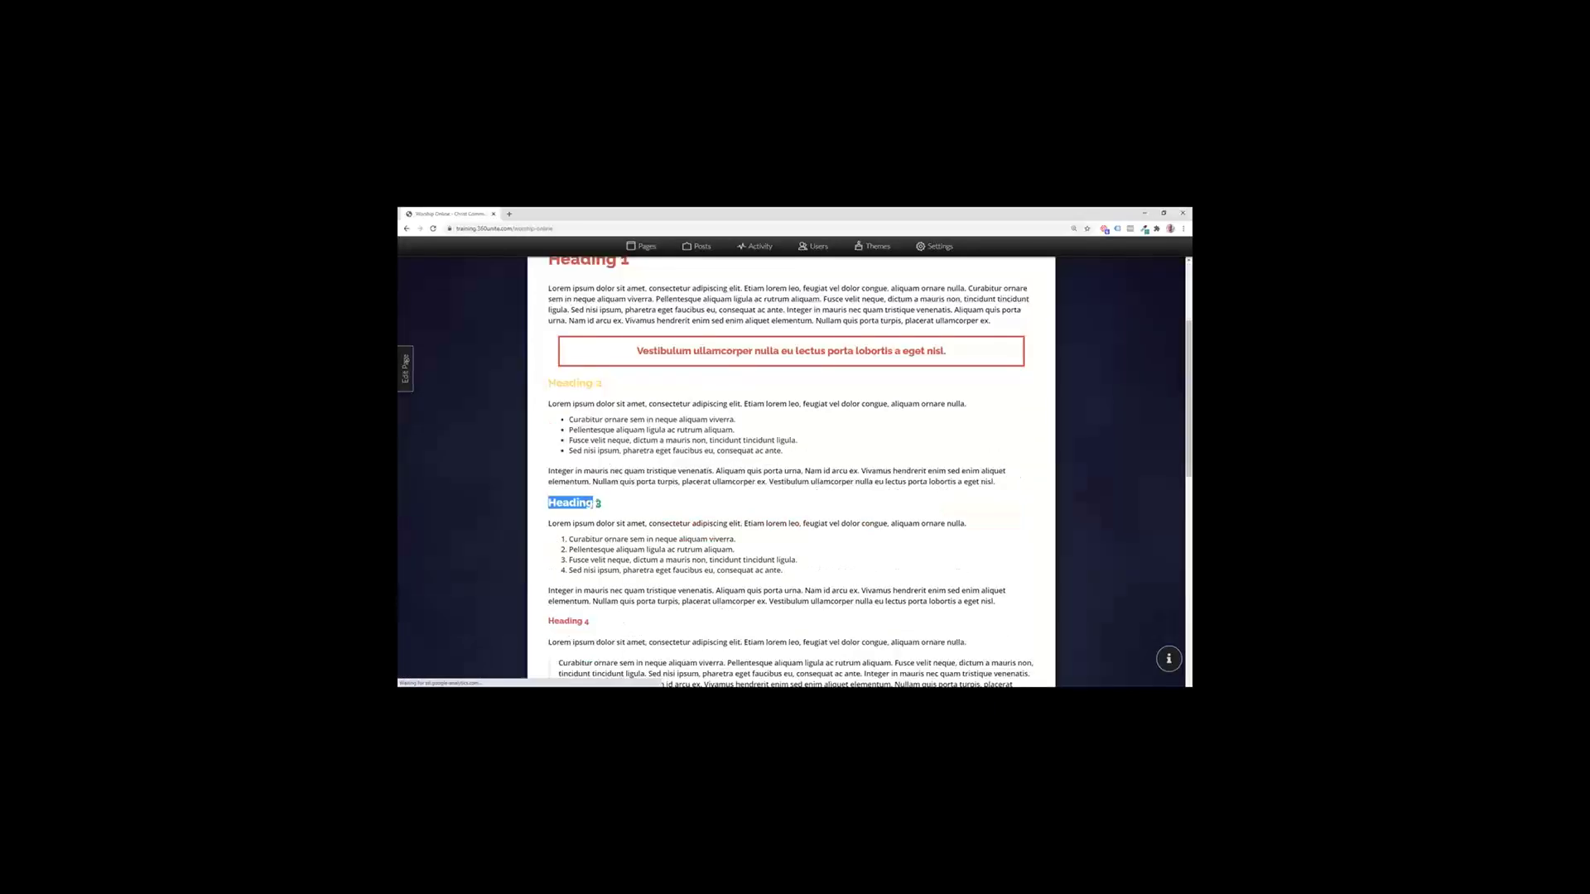
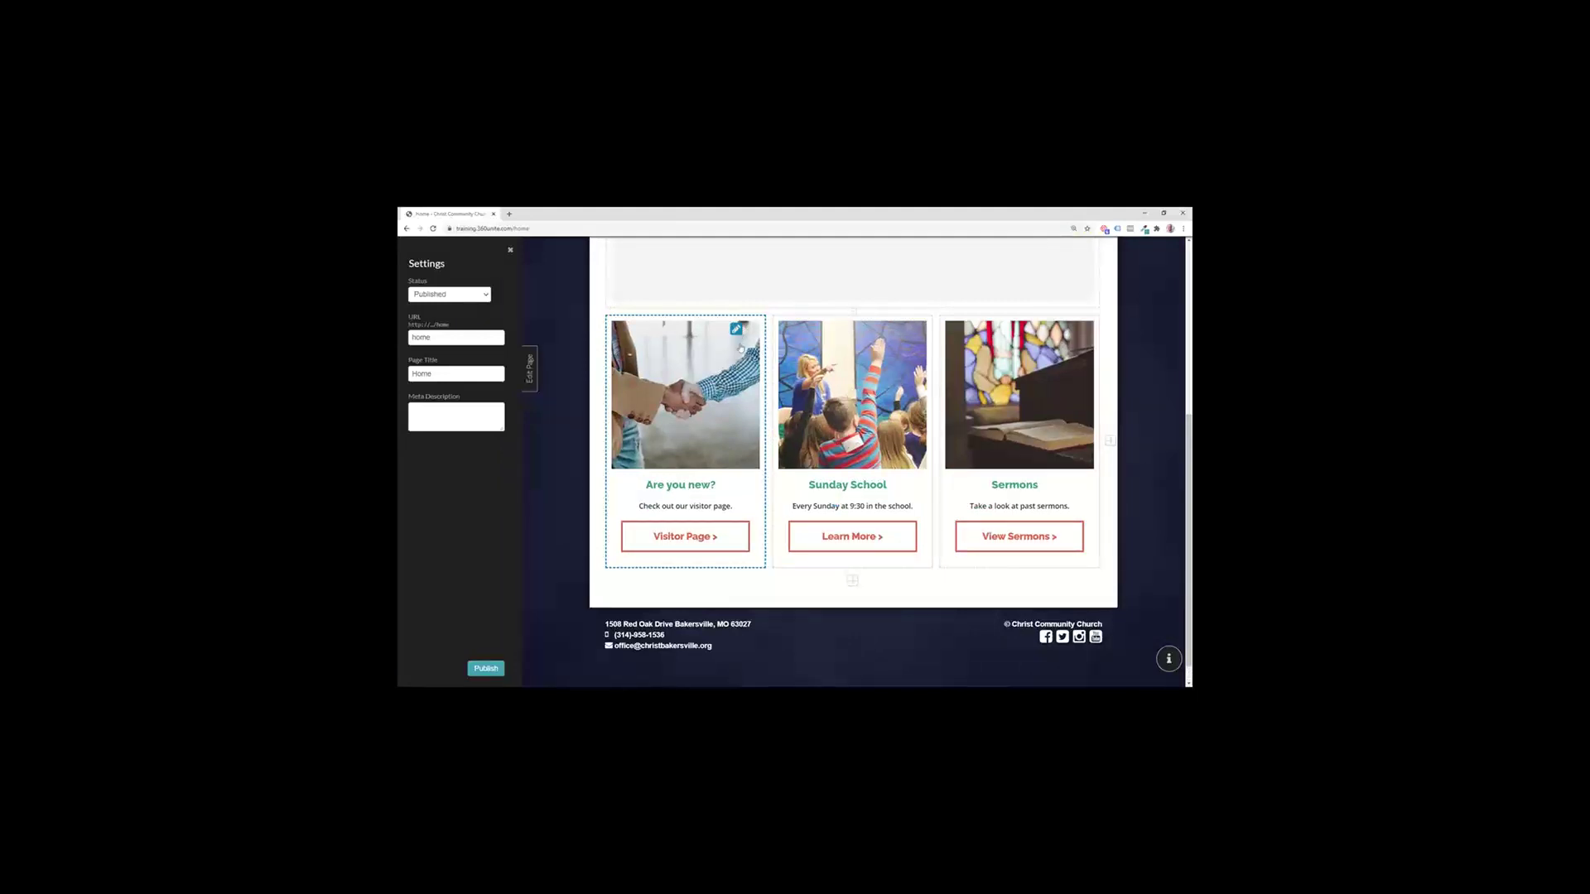
Step: Check which block style the Visitor Page link on the Home page uses
left_click(680, 540)
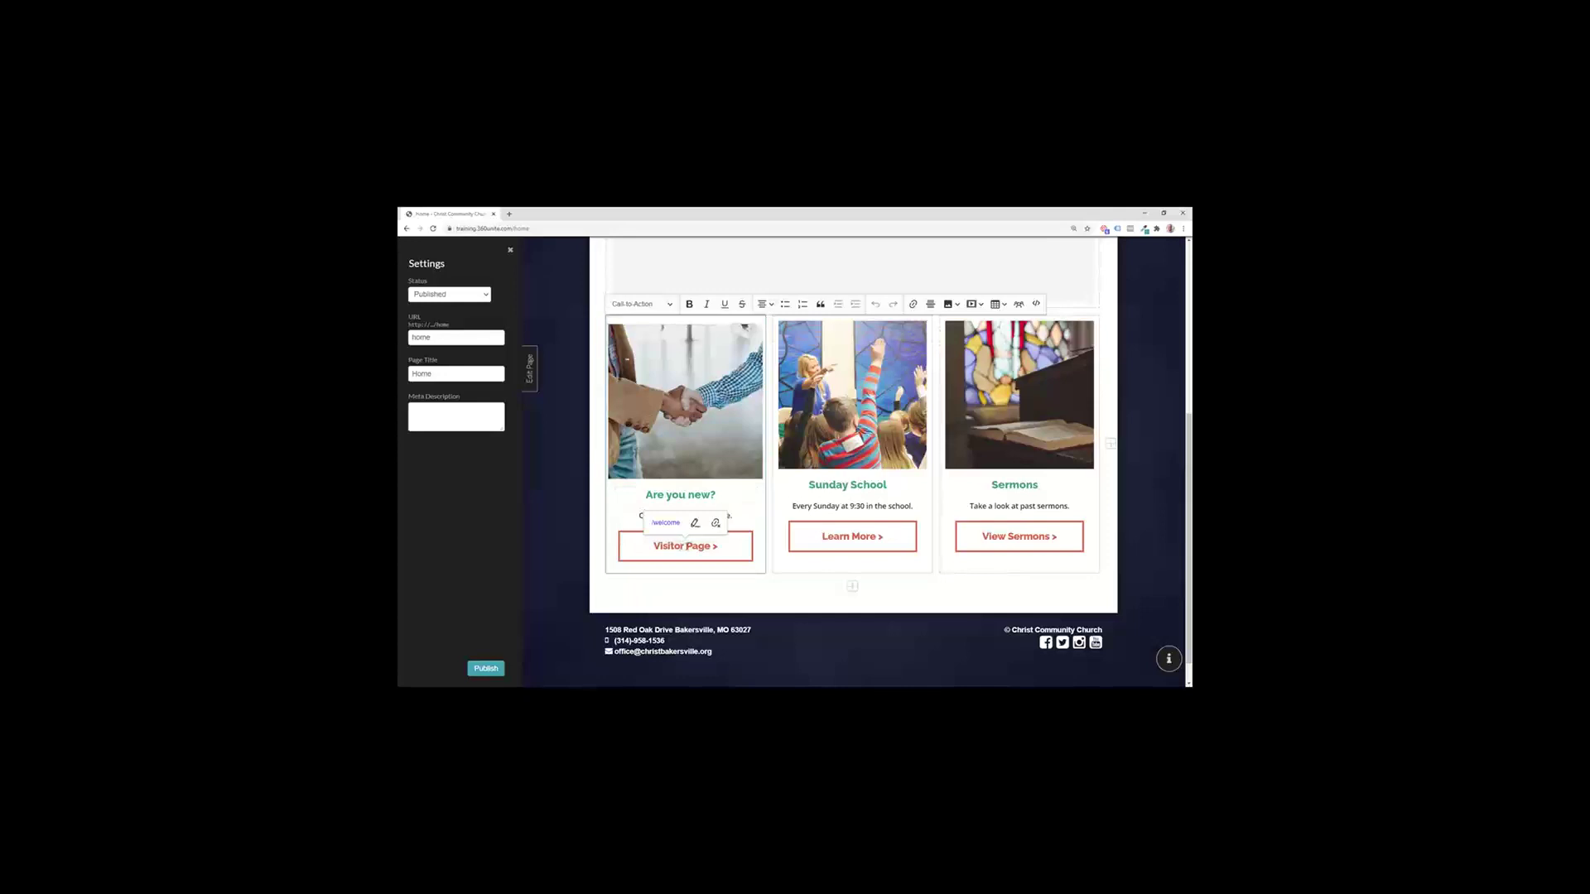
left_click(650, 304)
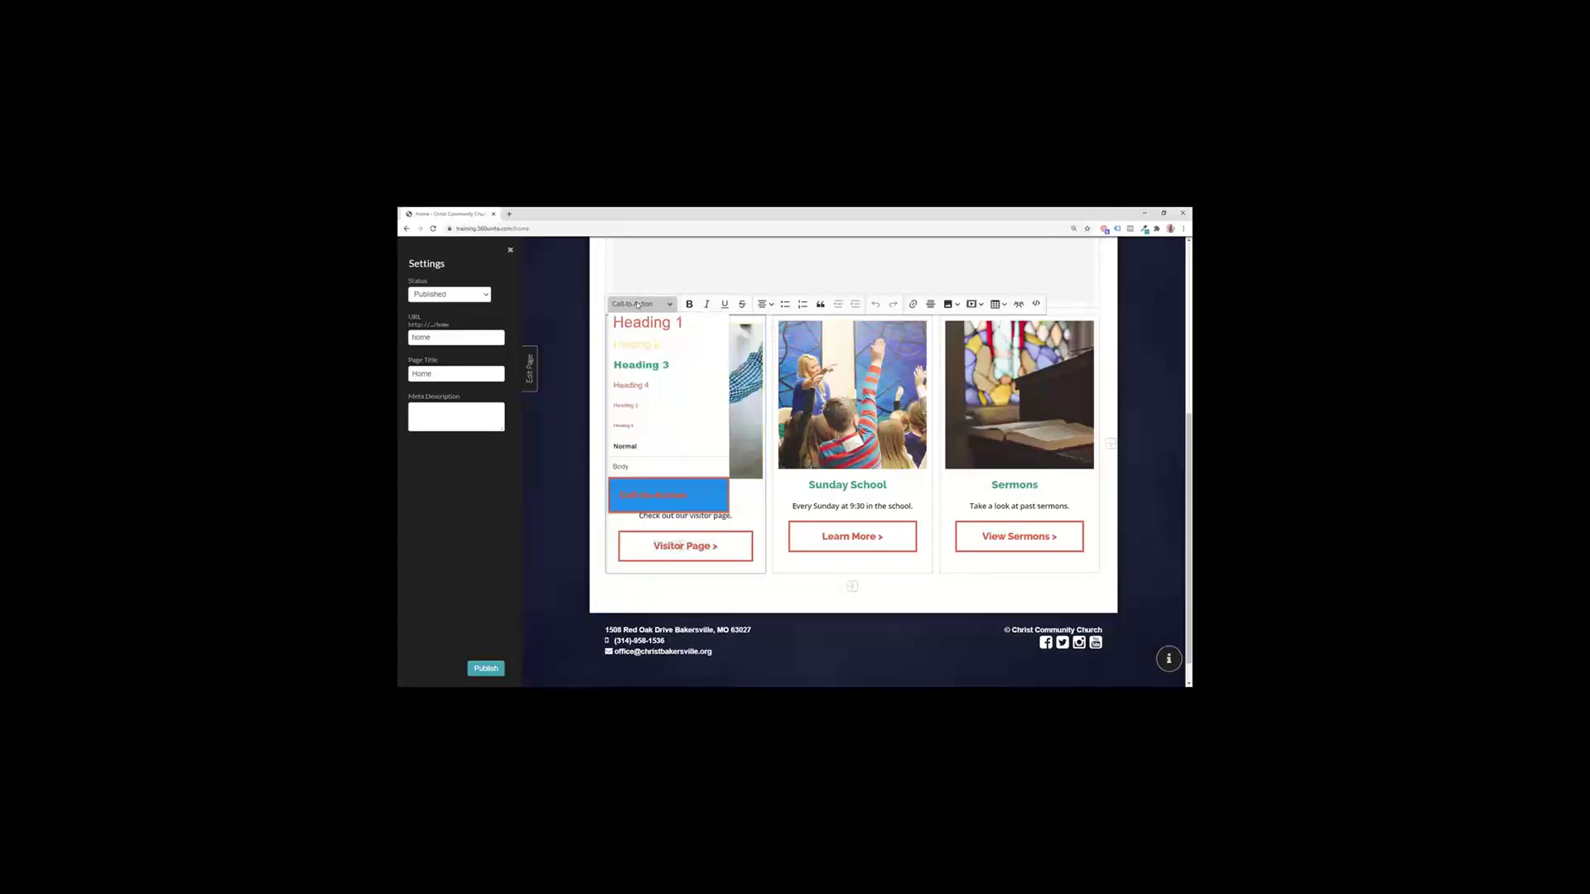
left_click(655, 521)
Step: Try the Call-to-Action style on the "Check out our visitor page." line, then reset the page and leave page editing
left_click_drag(734, 515, 627, 514)
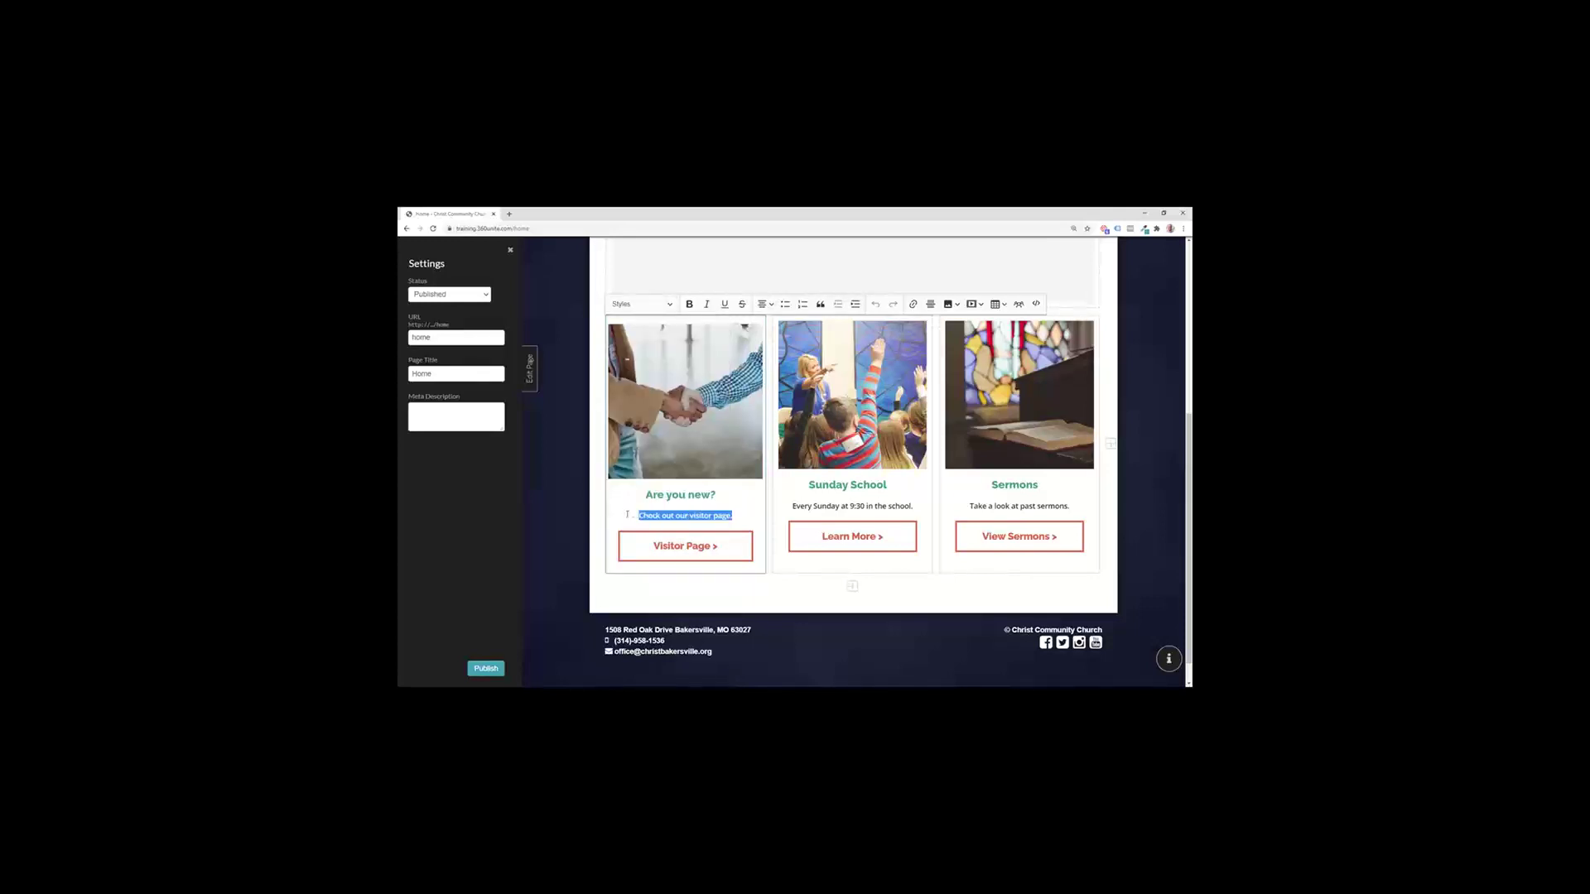
left_click(642, 304)
left_click(636, 493)
left_click(730, 531)
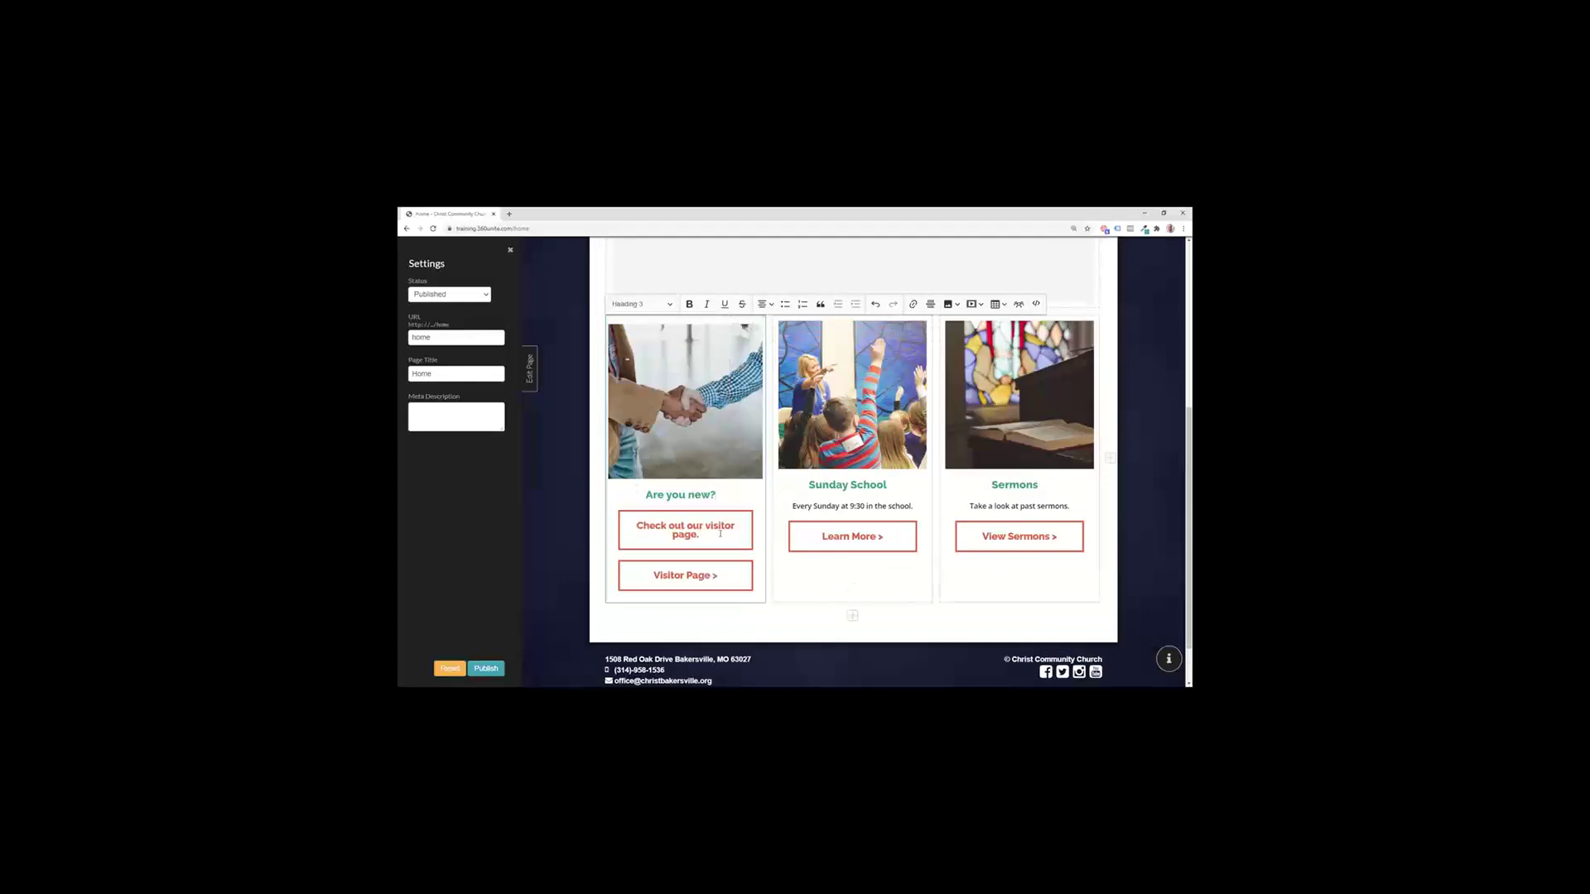
left_click(716, 509)
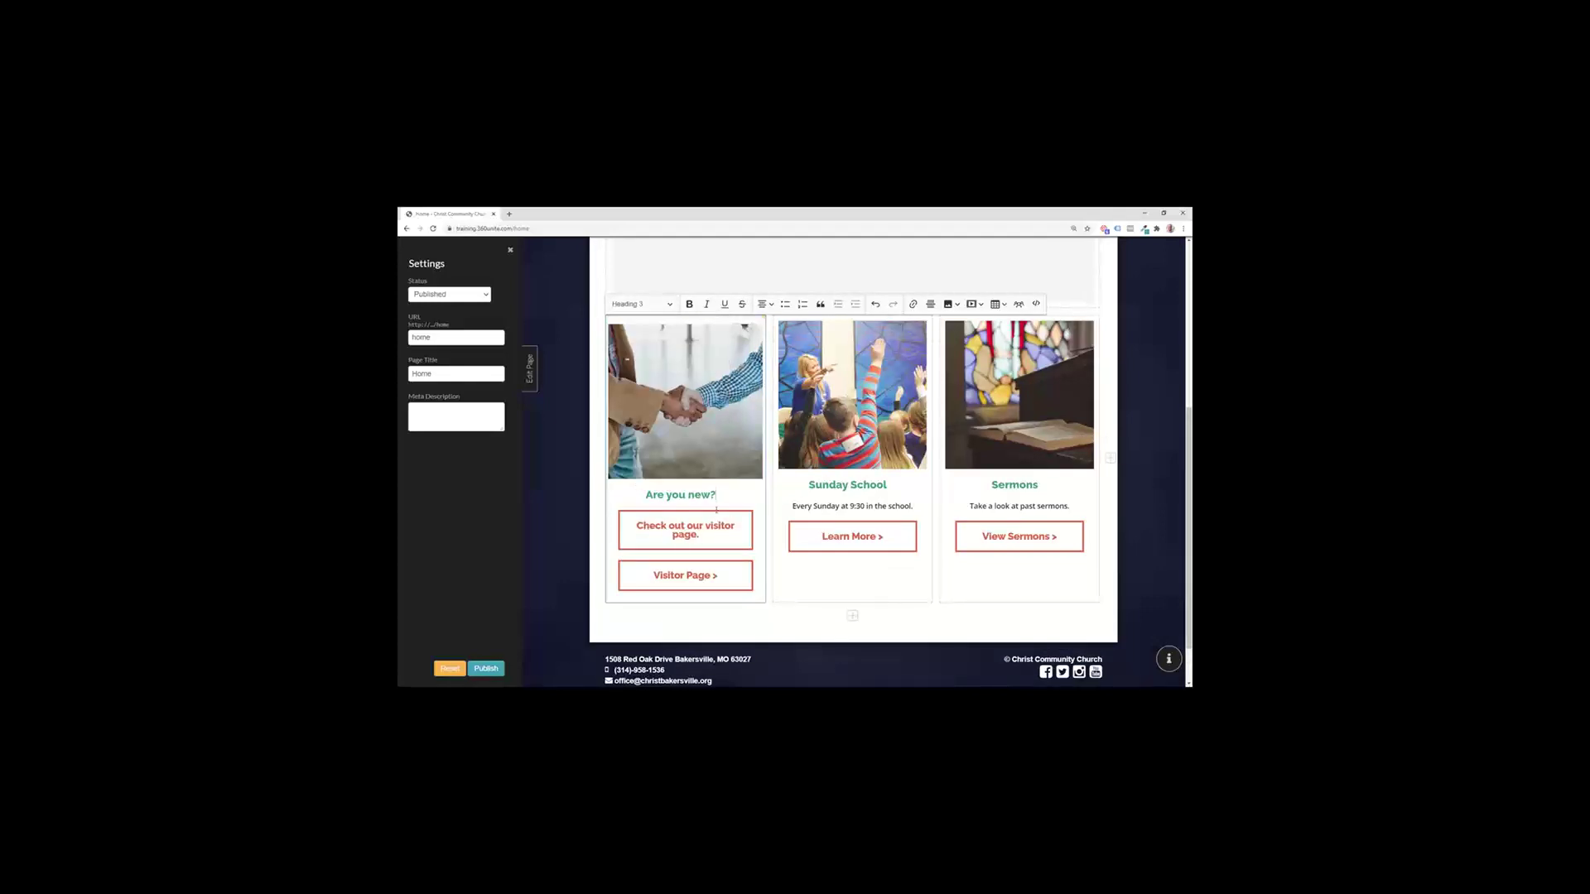
left_click(449, 668)
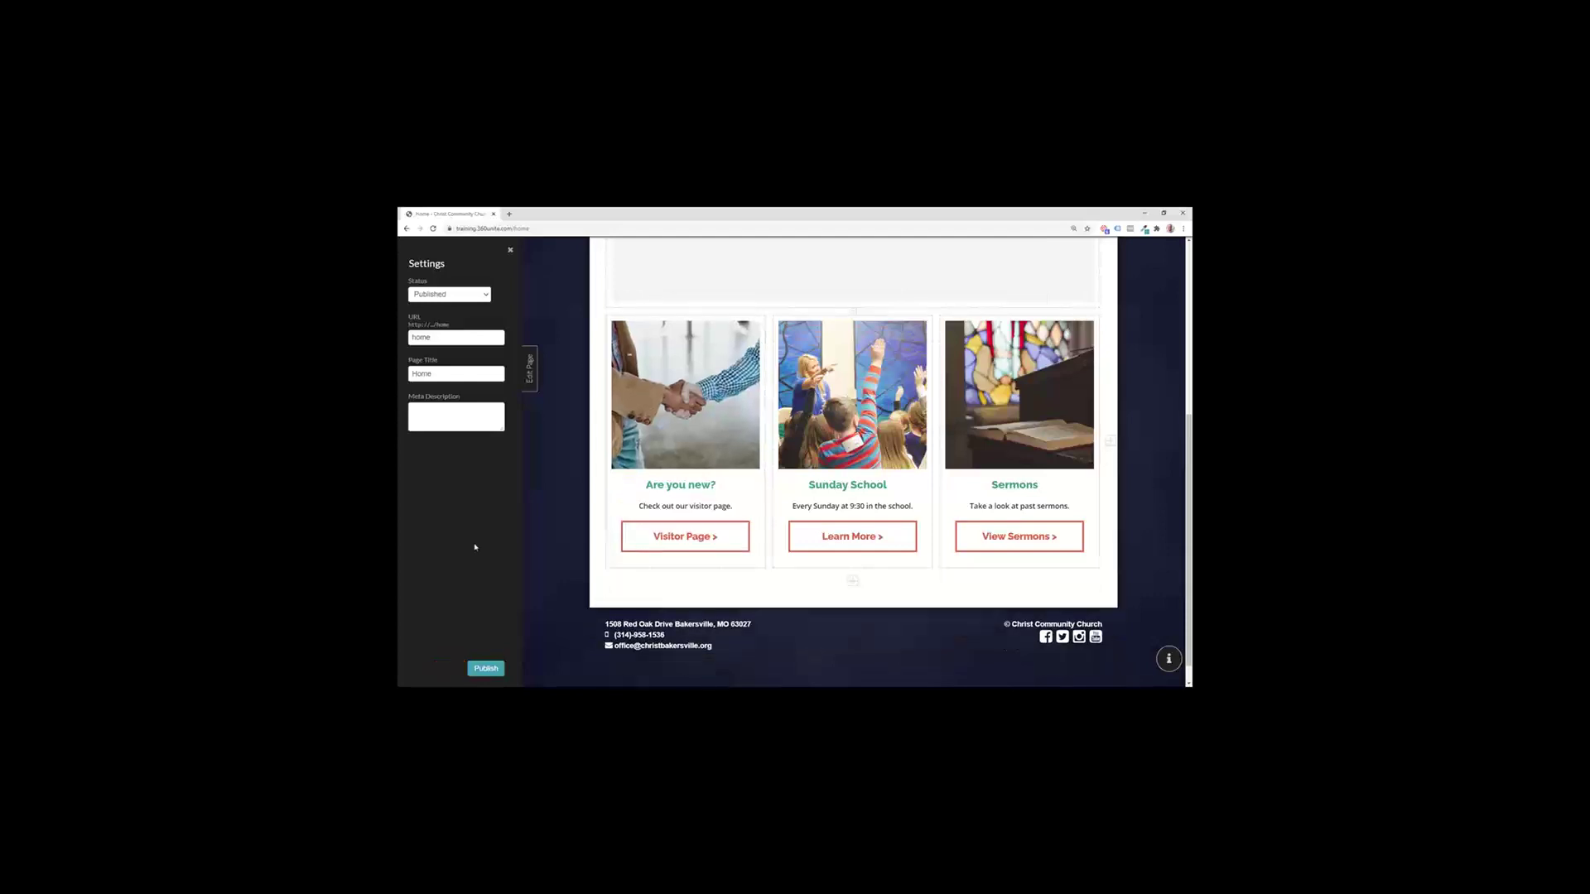
left_click(510, 249)
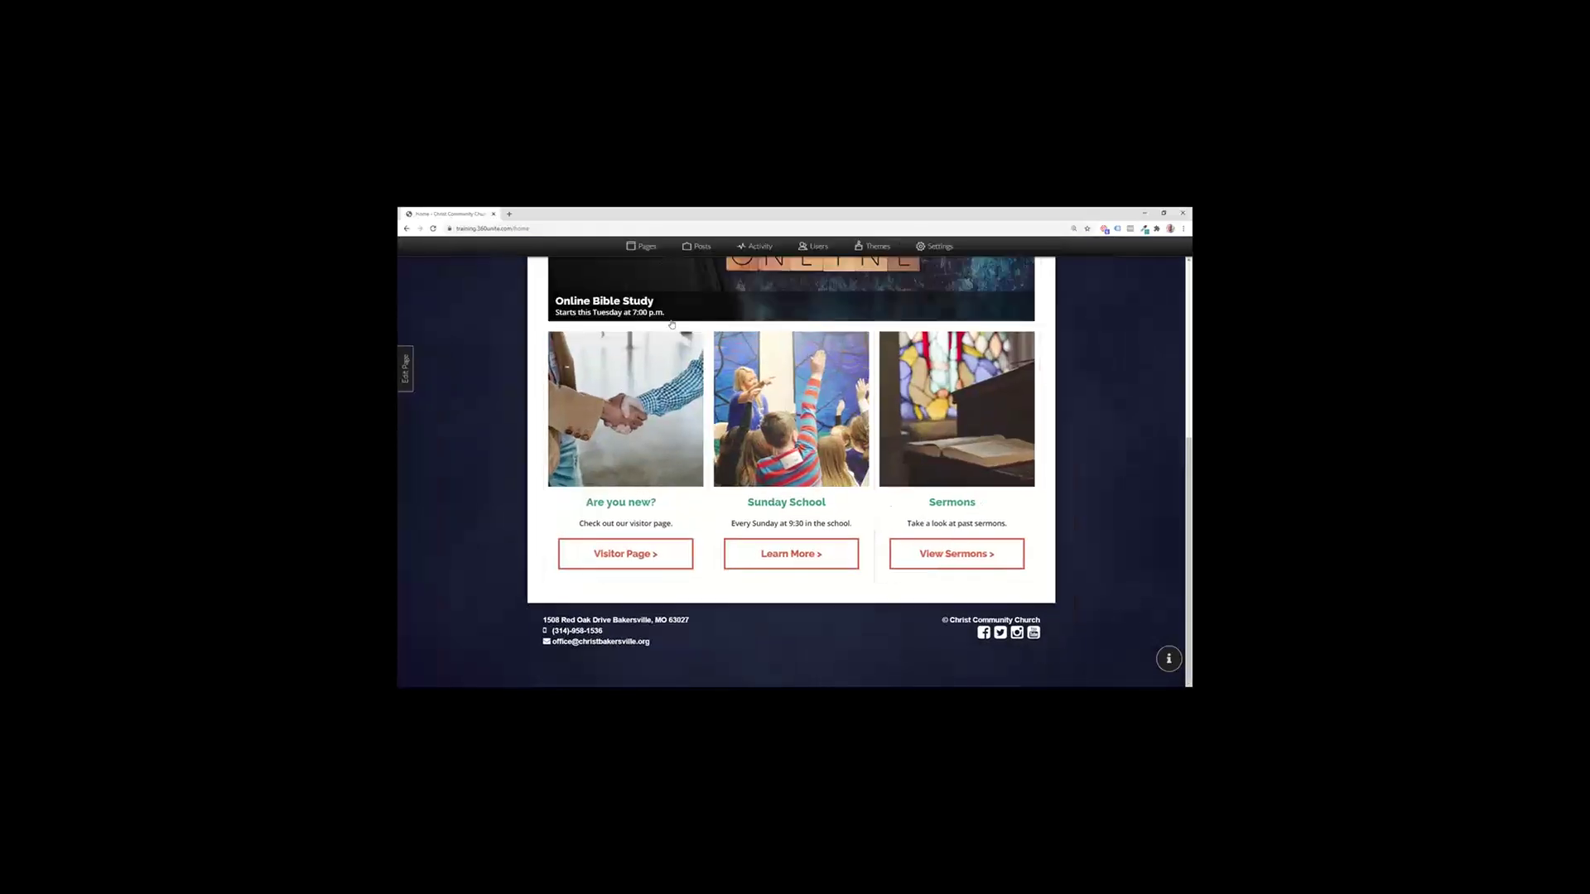
Step: Add a new block style named "Green CTA" to the theme's styles
left_click(868, 244)
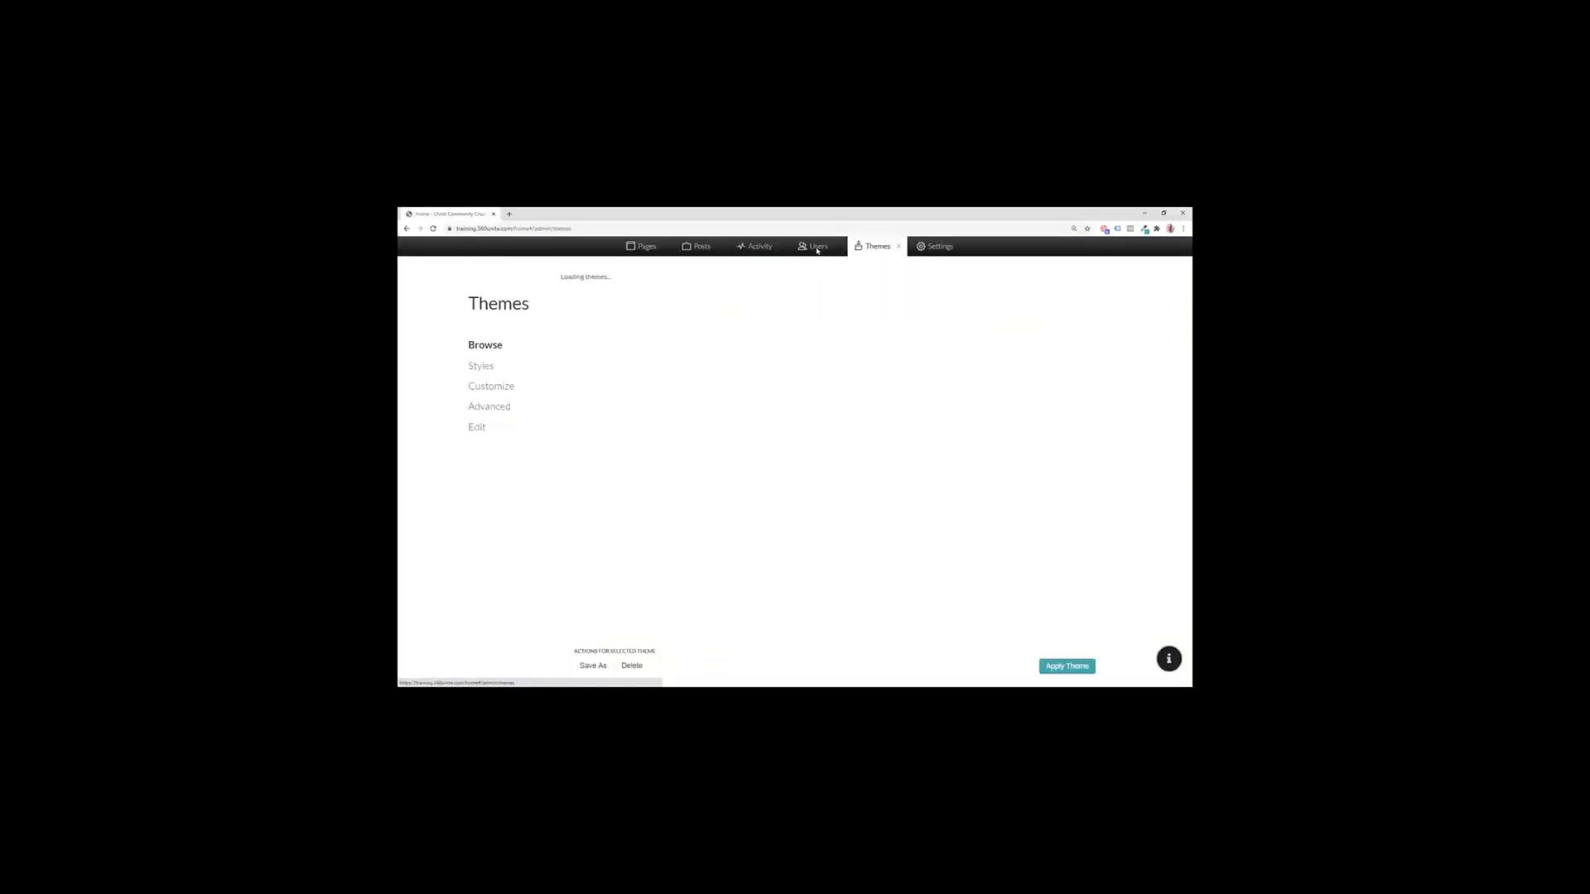
left_click(504, 369)
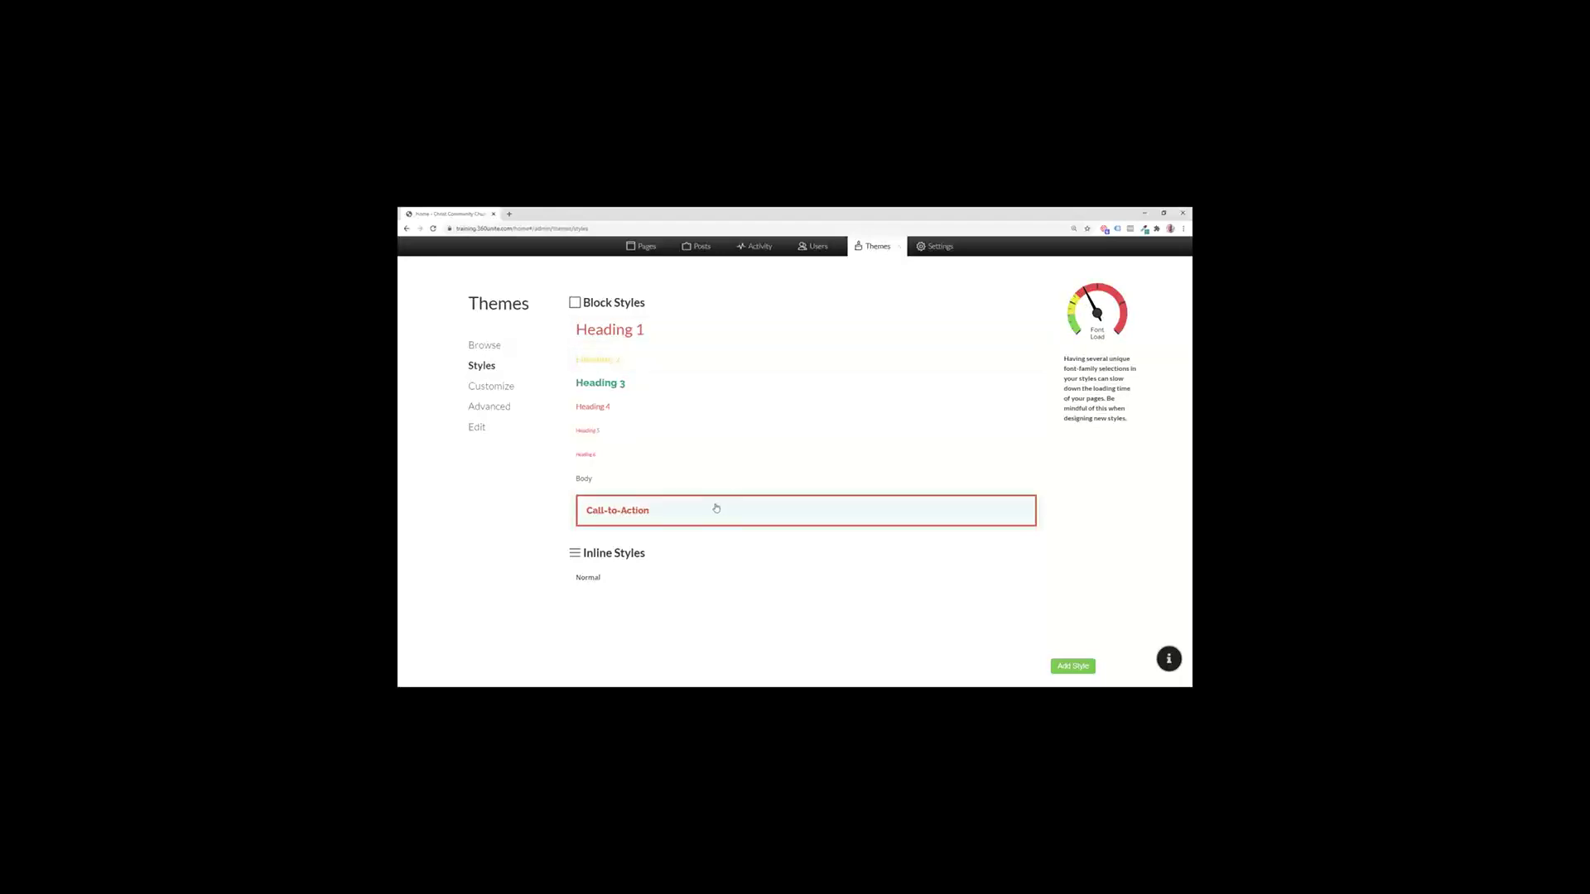
left_click(1070, 669)
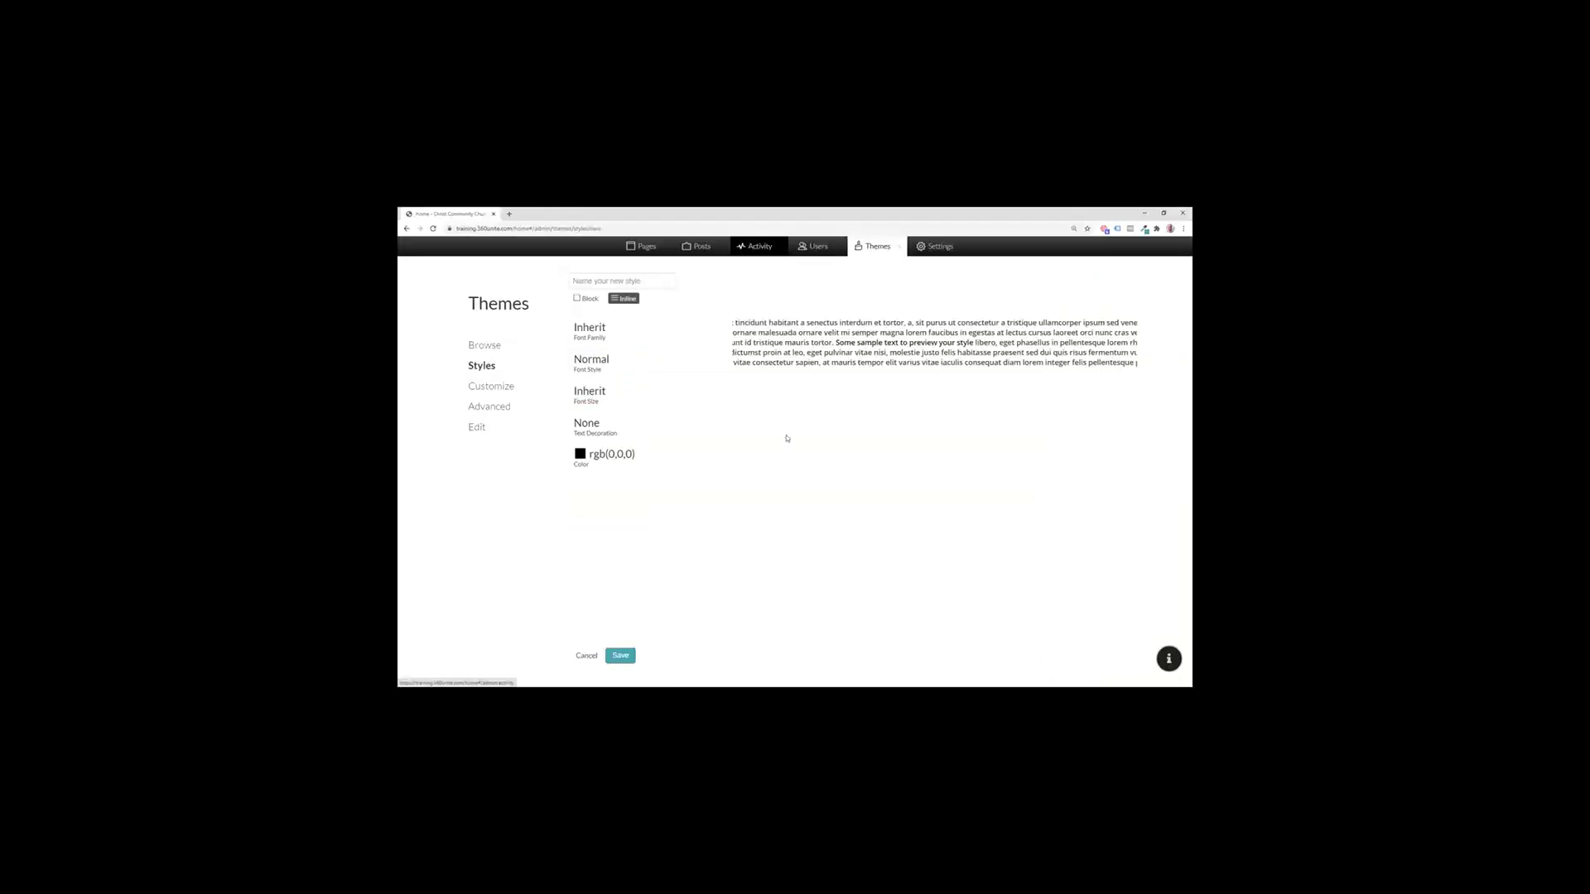
left_click(607, 280)
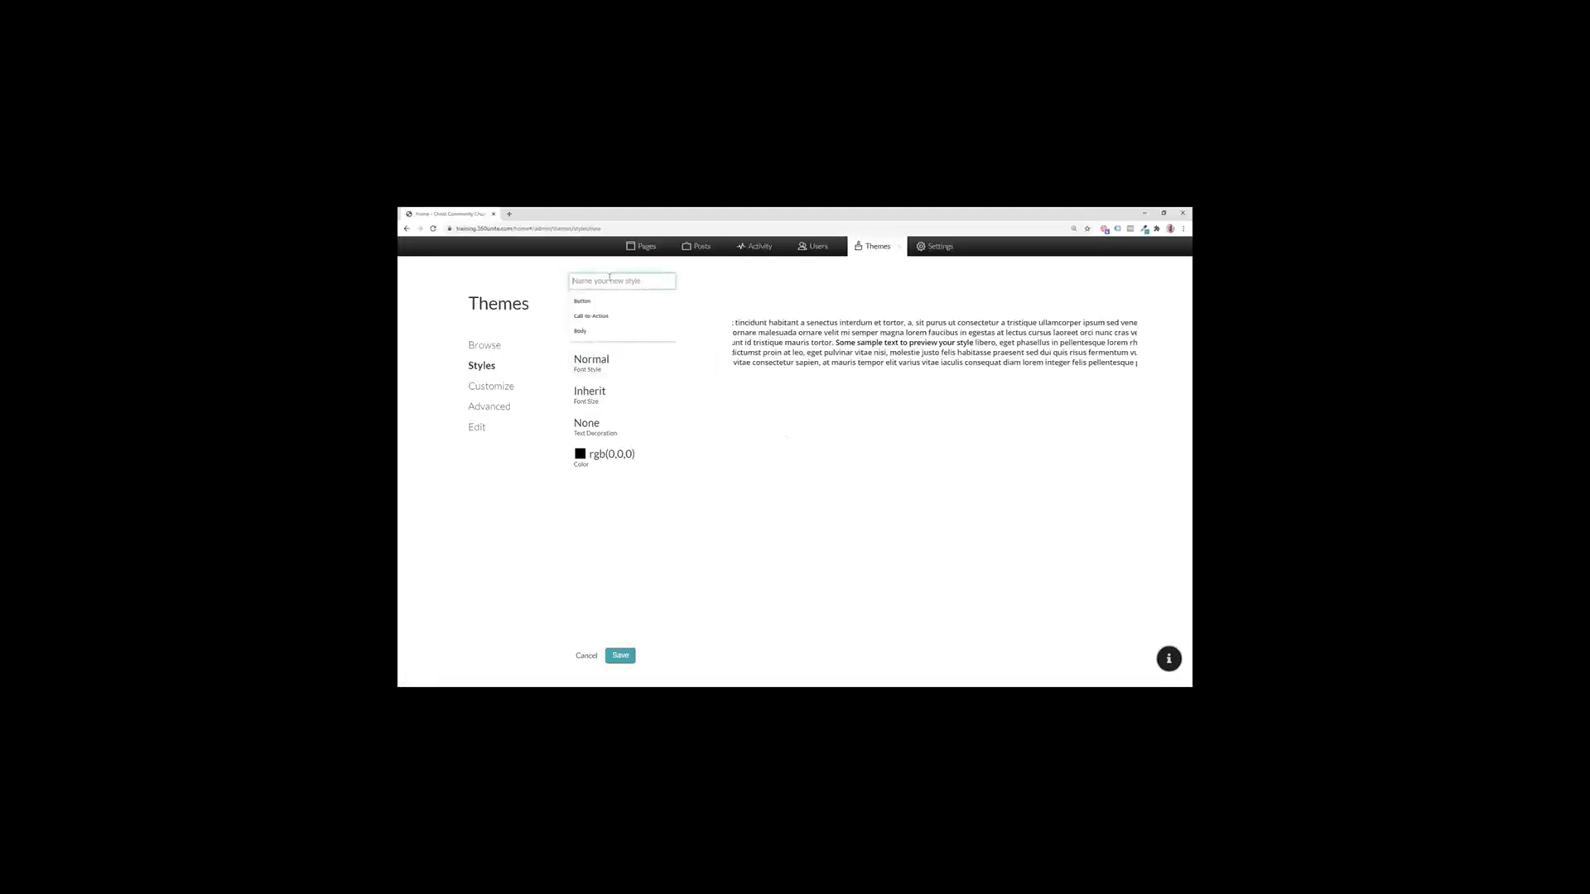
type("Gree")
type("n T")
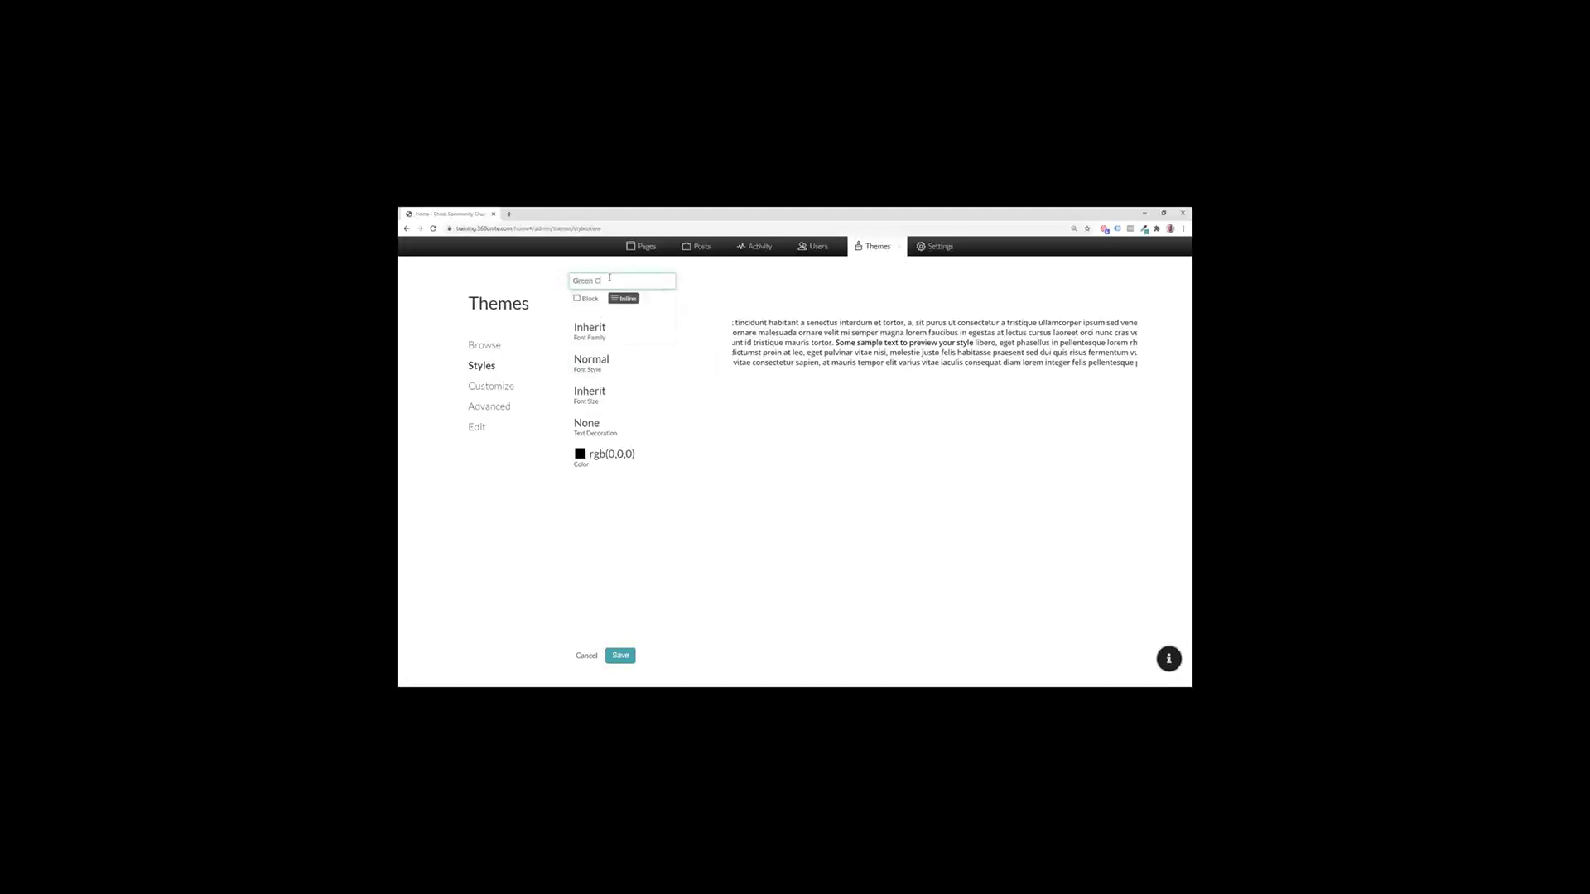
type("TA")
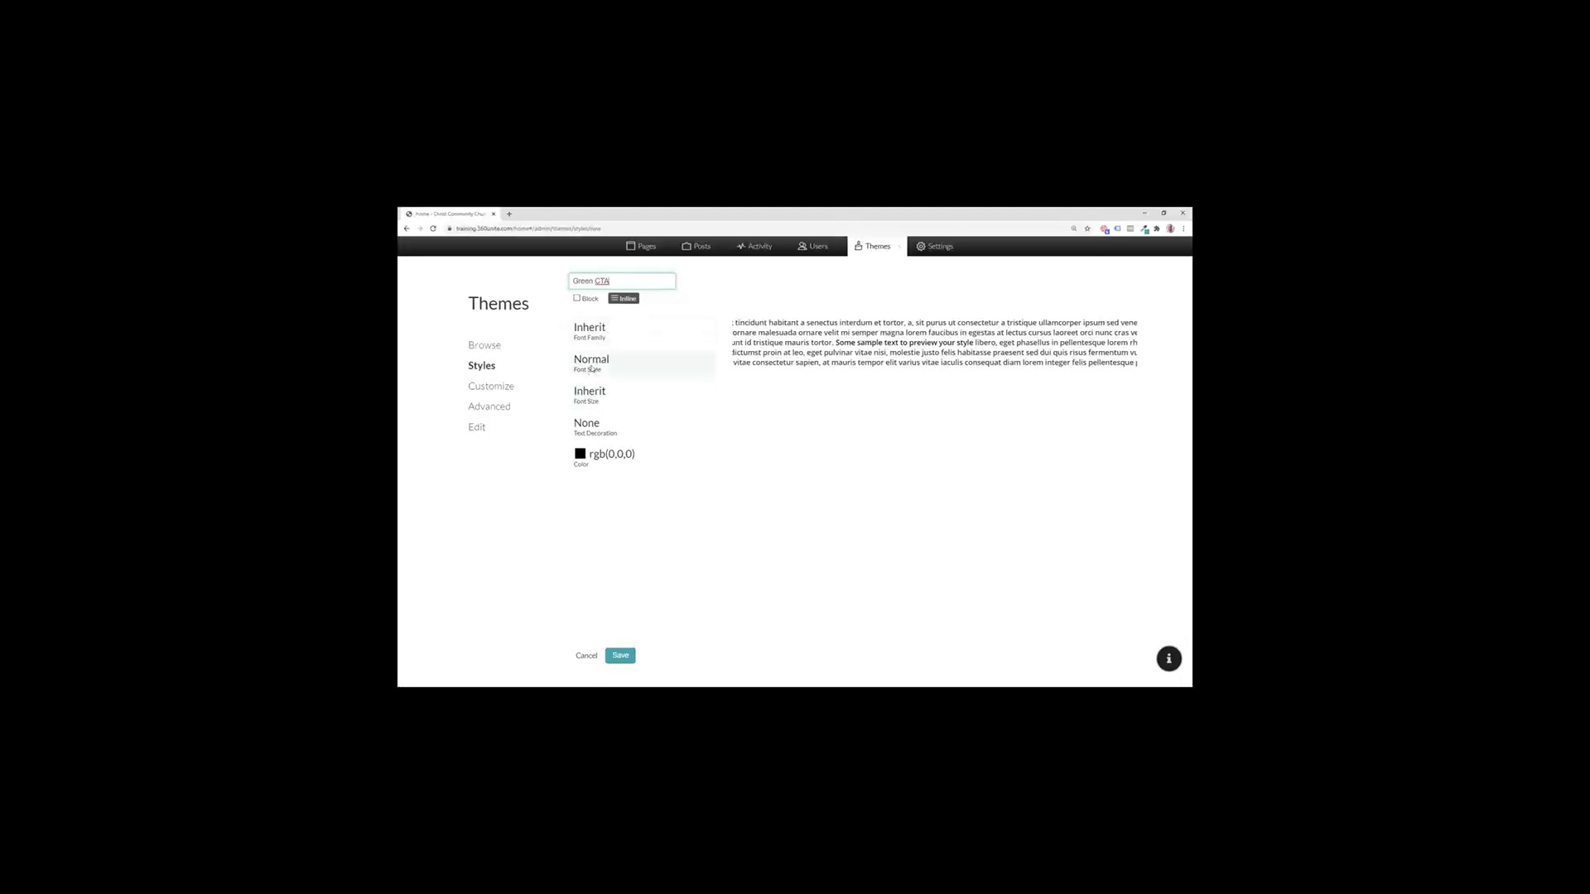
left_click(588, 308)
left_click(587, 300)
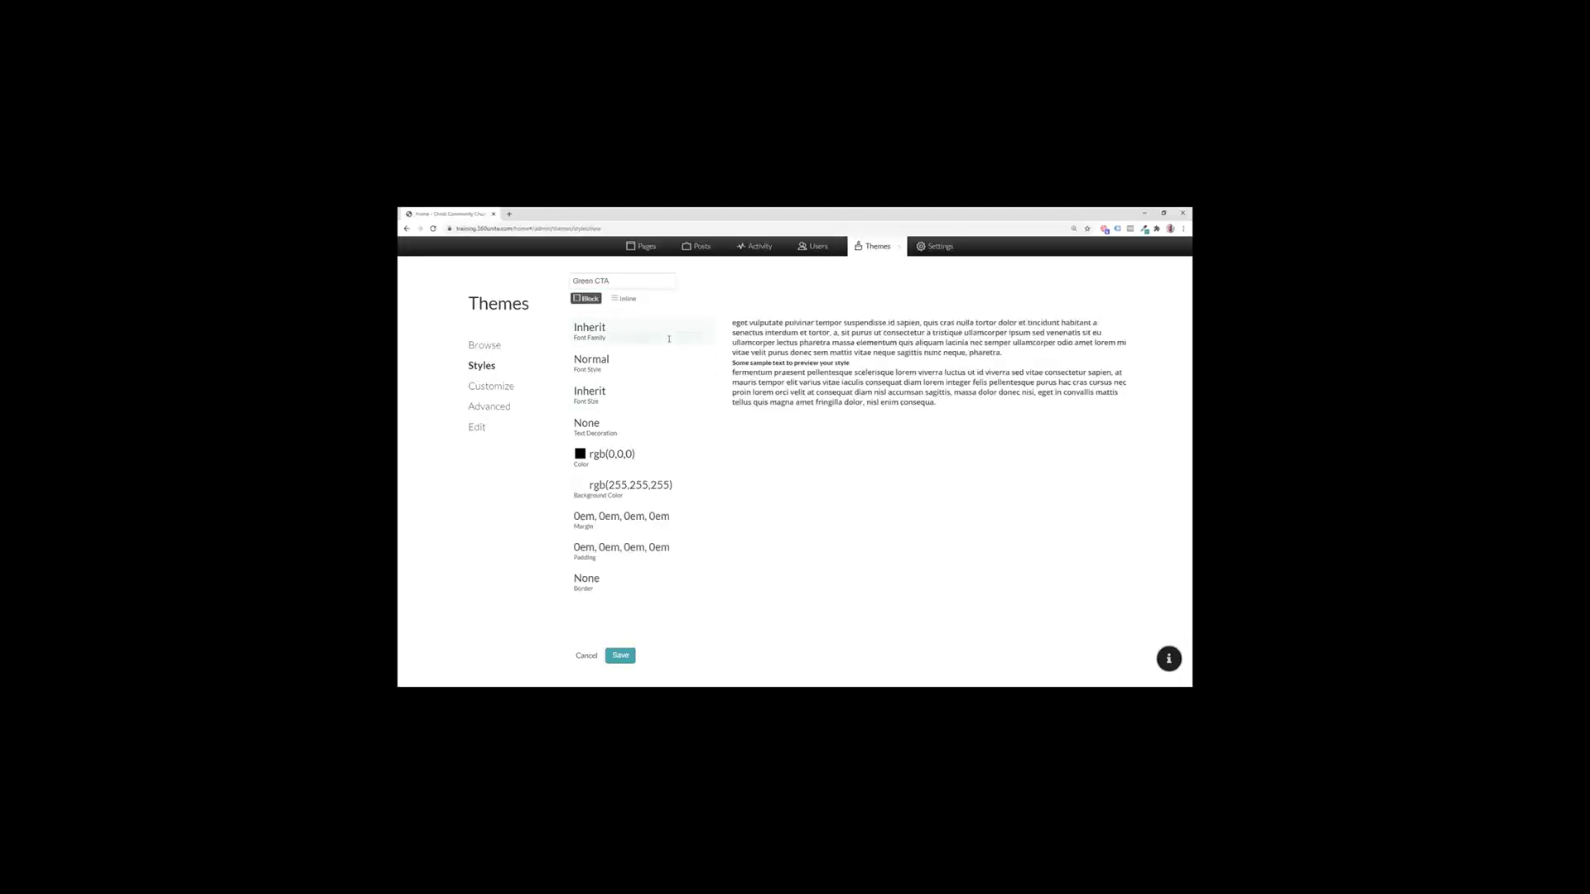
triple_click(765, 364)
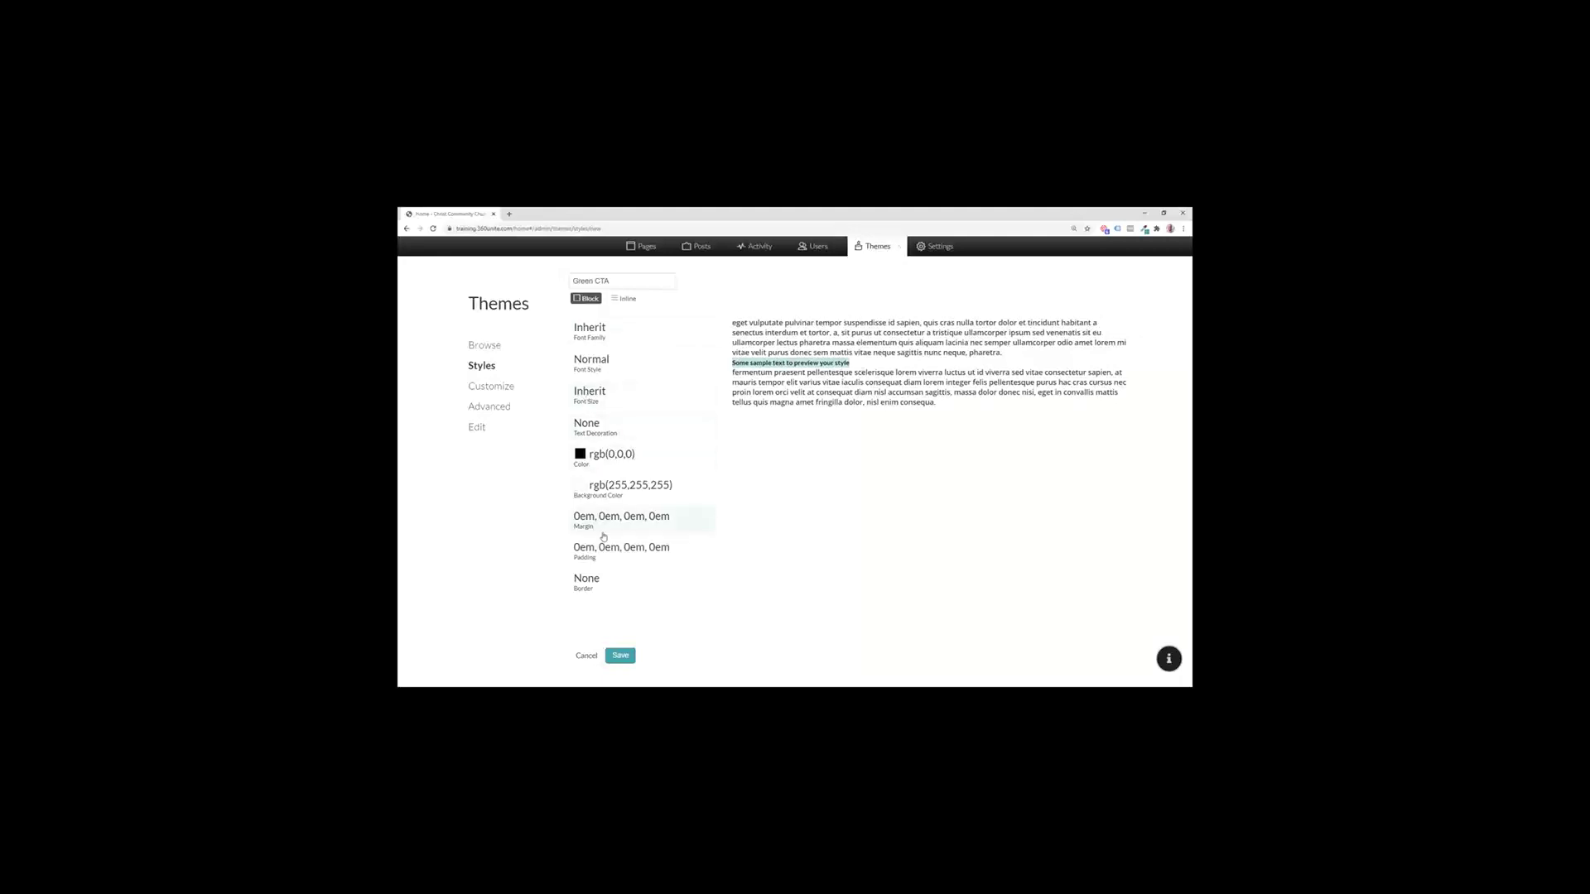
Step: Try a solid border of width 4 on the Green CTA style, then set the border width to 0
left_click(590, 581)
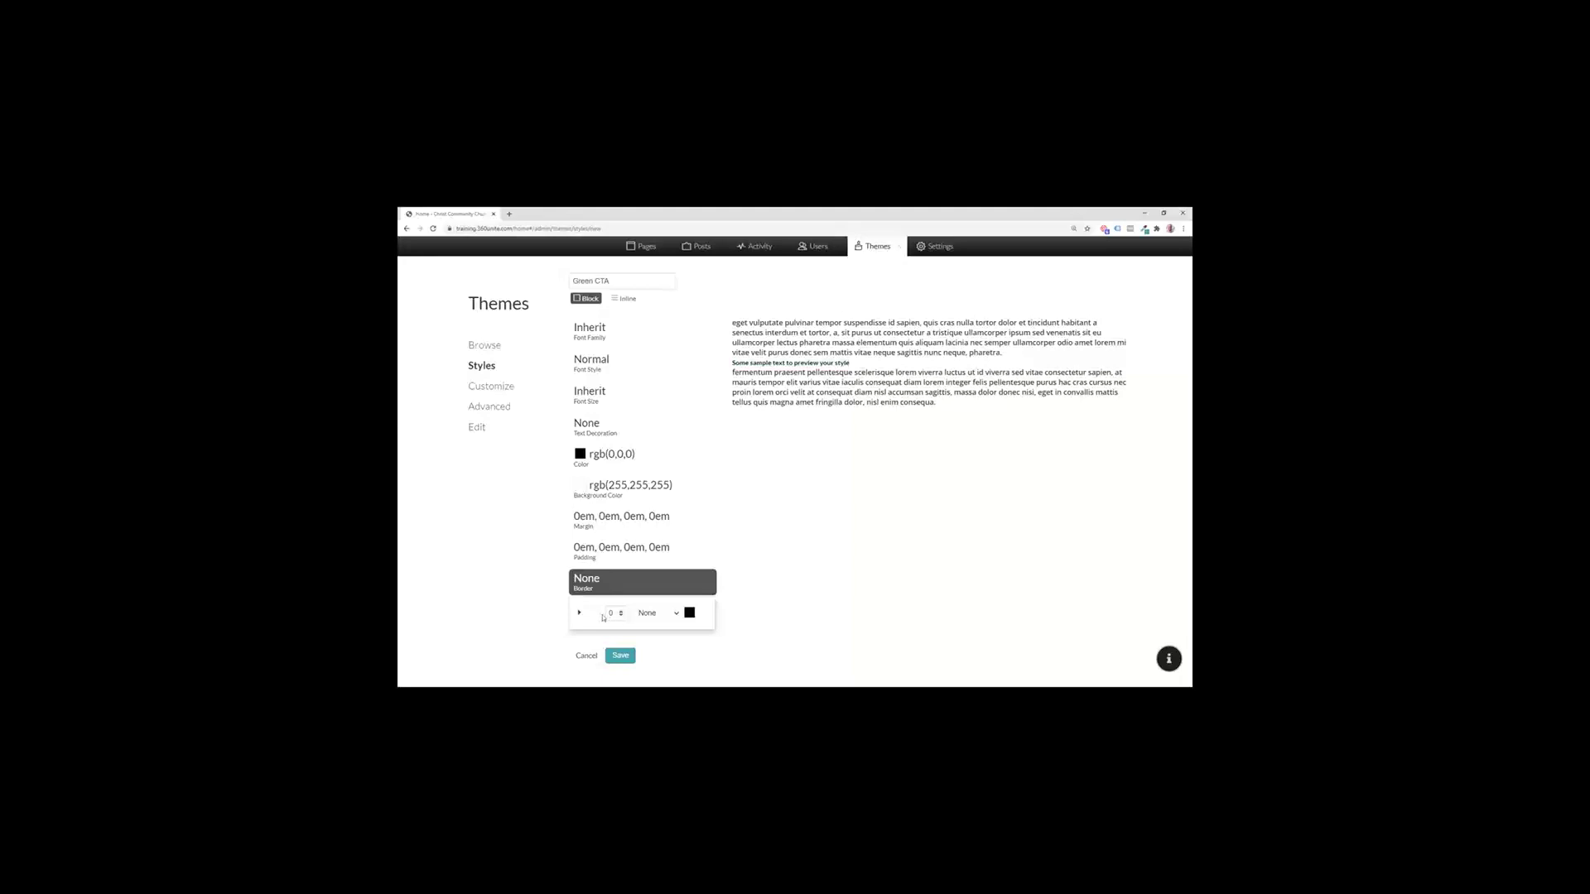
left_click(621, 611)
left_click(621, 611)
left_click(622, 612)
left_click(621, 612)
left_click(654, 613)
left_click(688, 625)
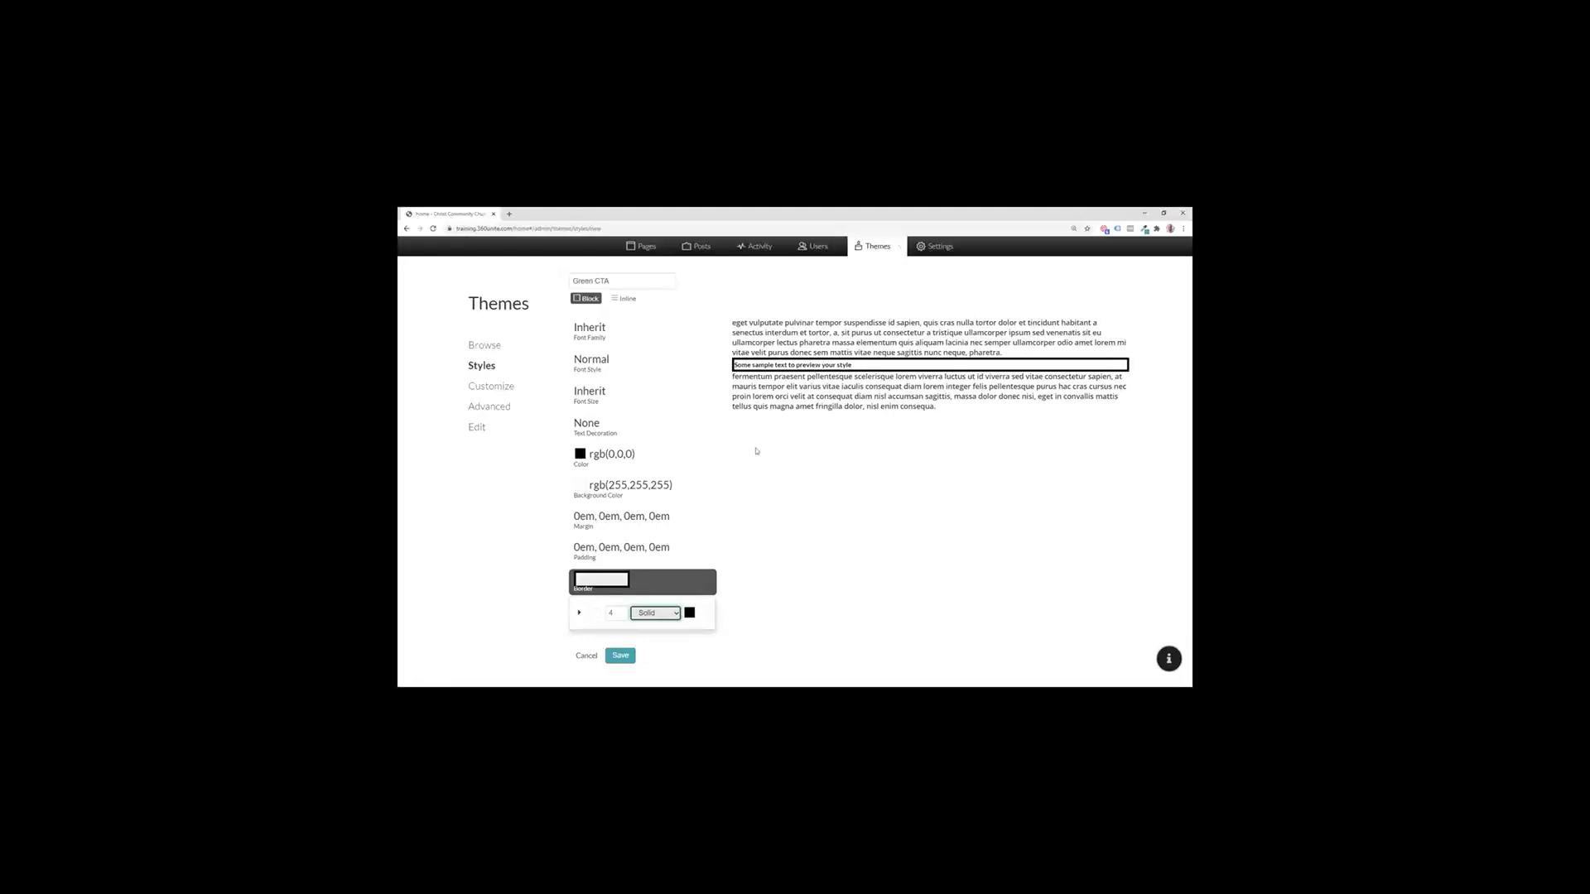
left_click(605, 614)
type("0")
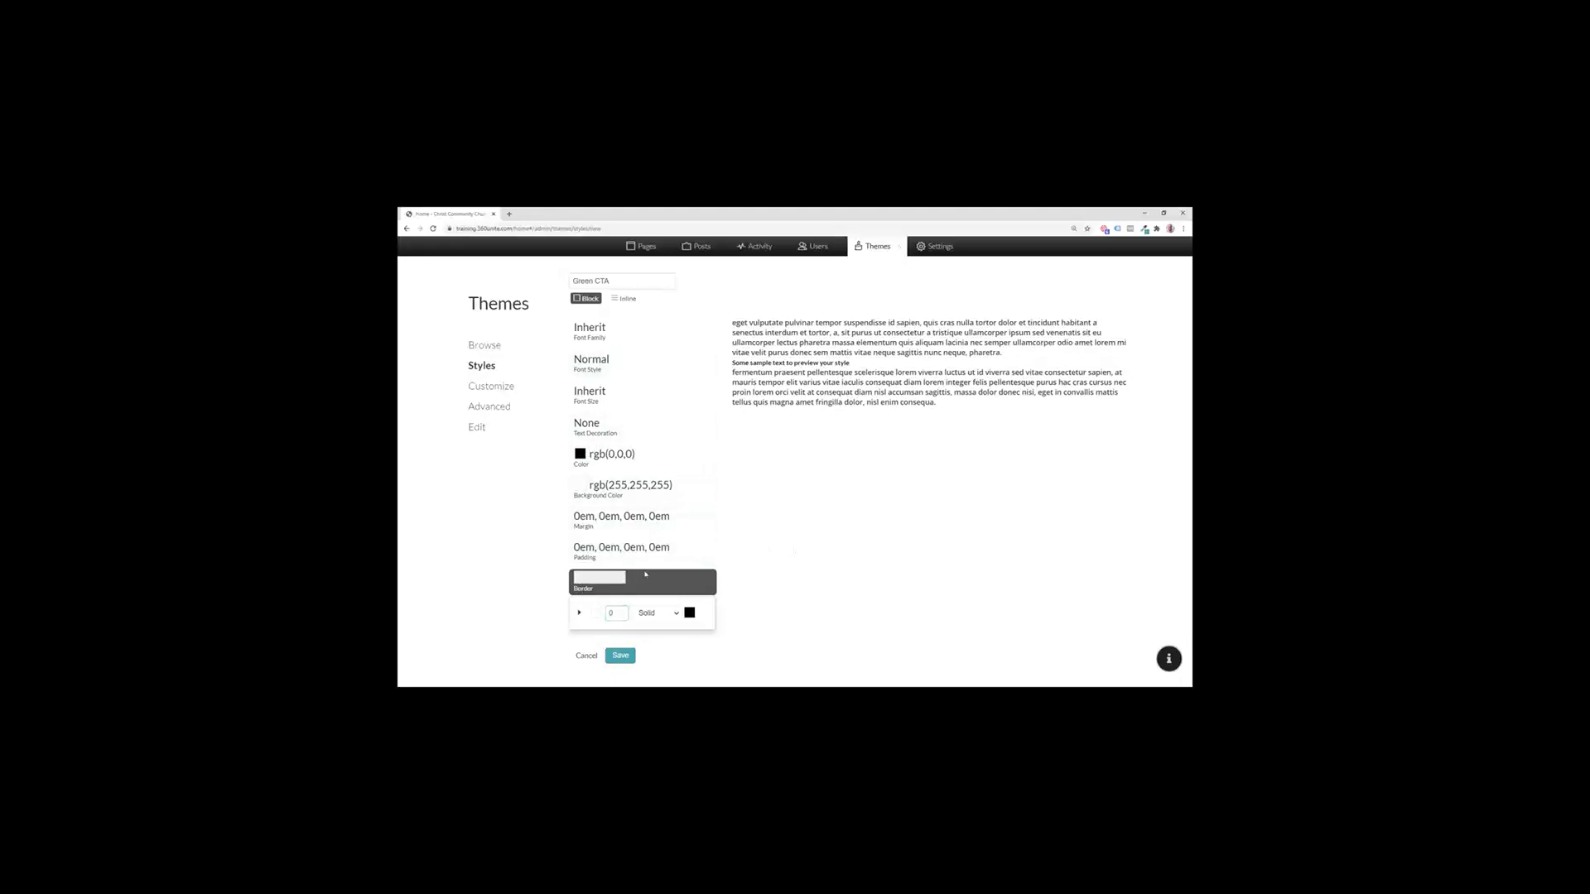
Step: Set the Green CTA style's background color to rgb(57, 153, 142)
left_click(581, 486)
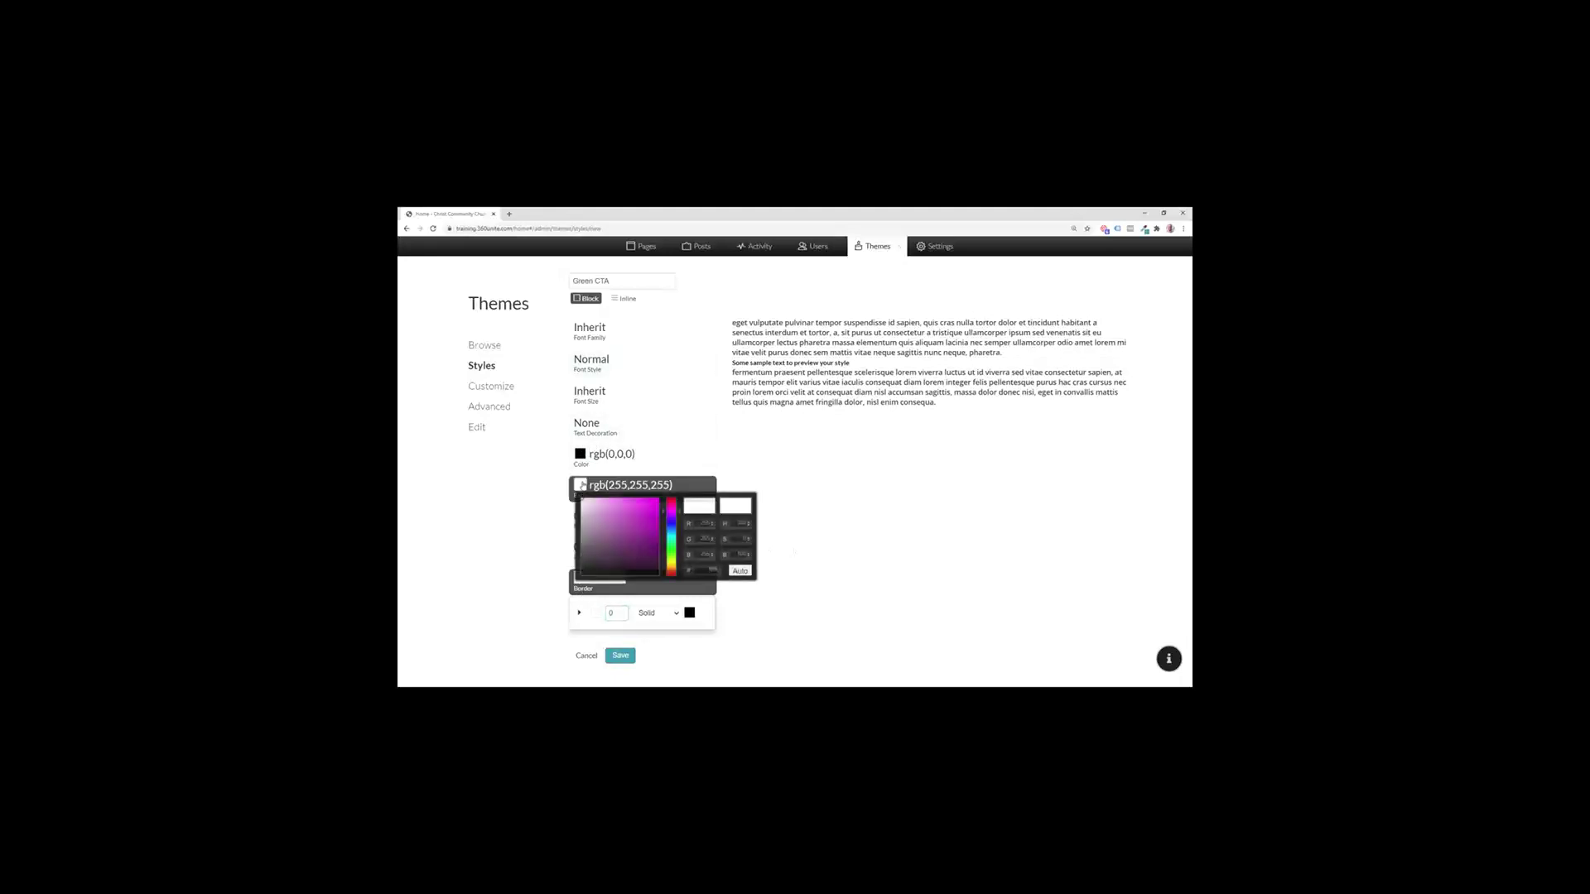
left_click(713, 570)
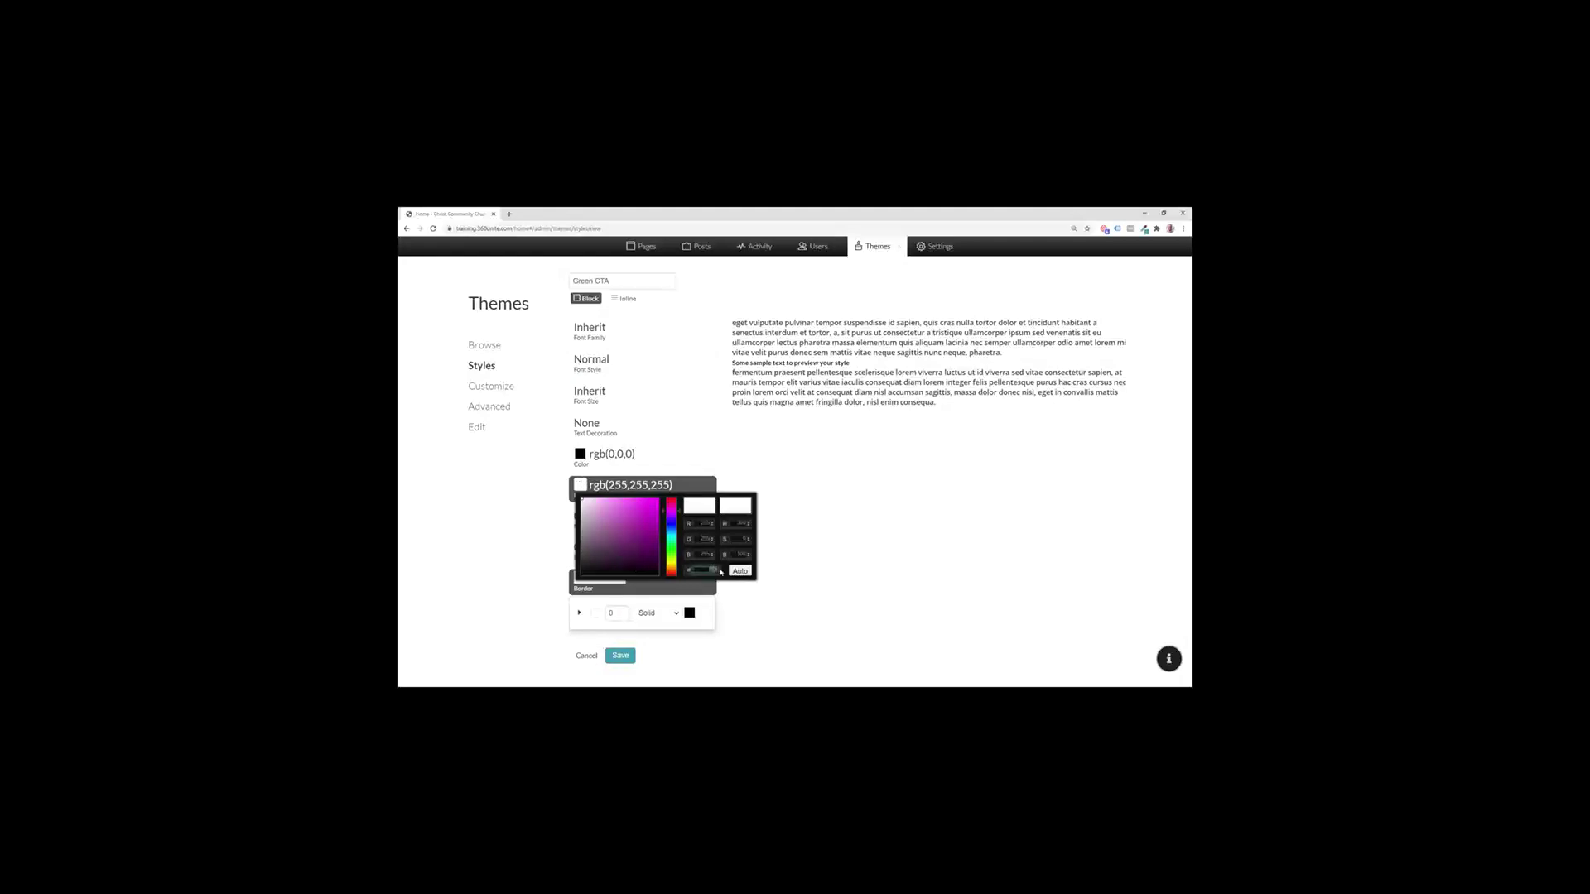
type("000039")
type("9997")
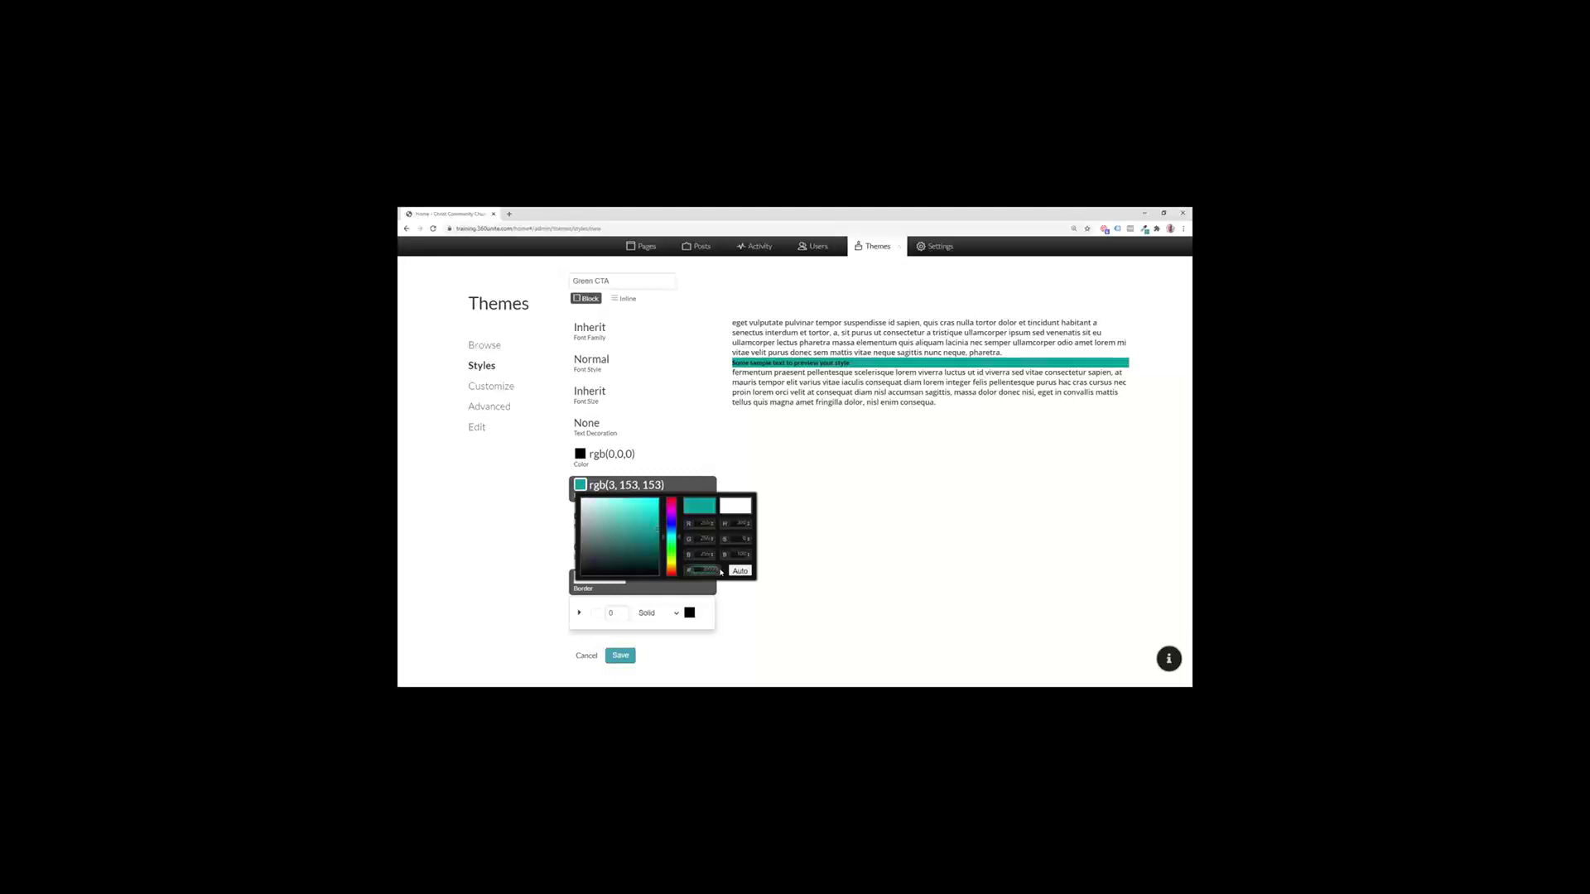
key("BackSpace")
key("BackSpace")
type("8e")
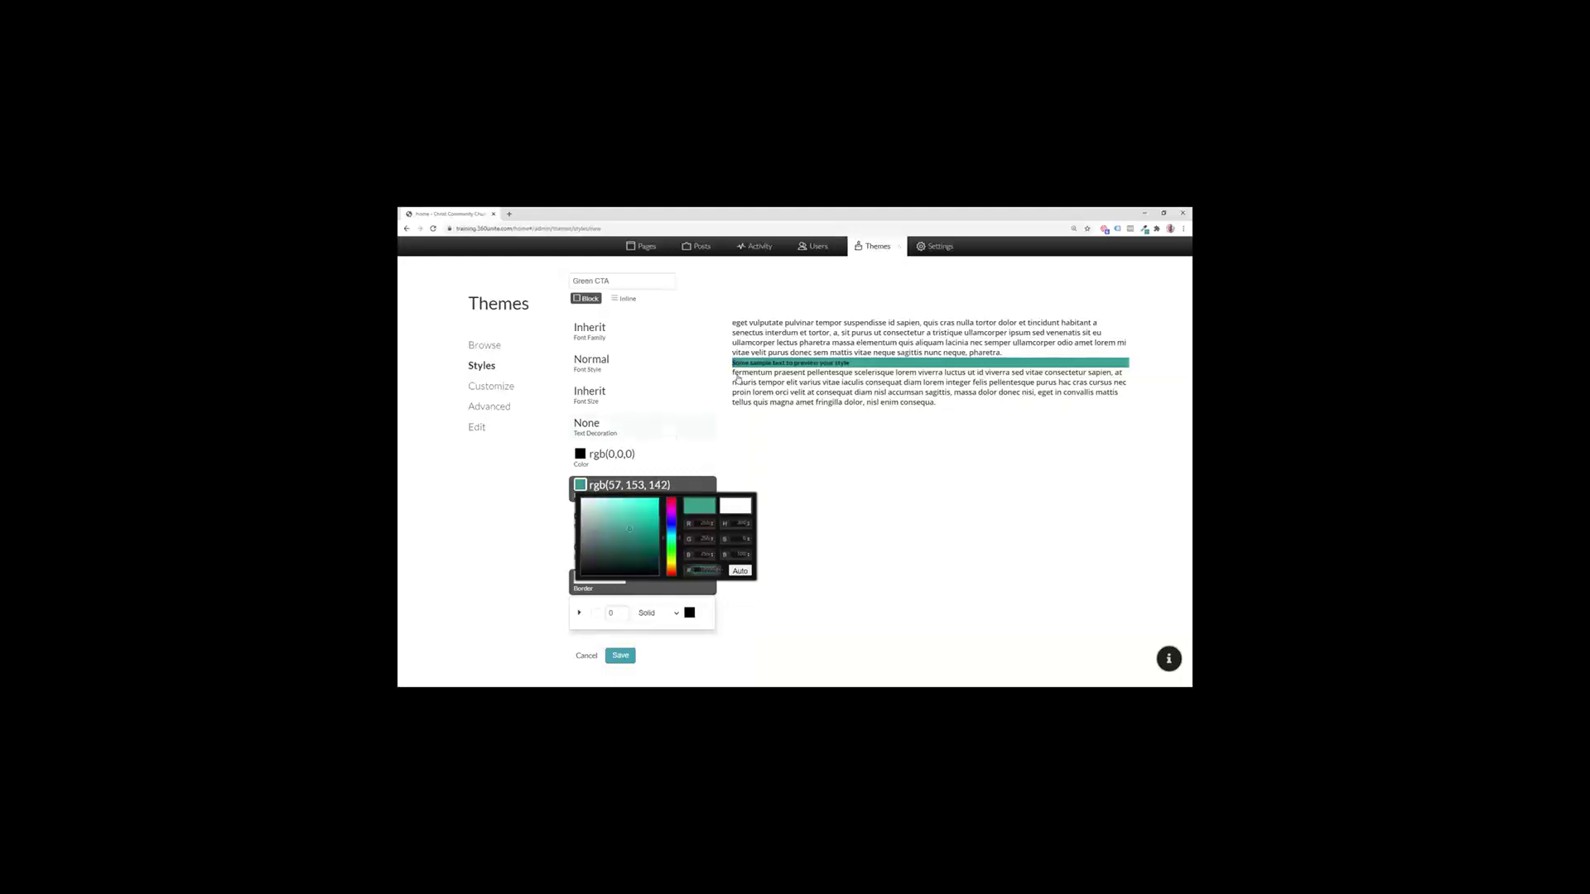
Step: Set the Green CTA style's text color to white, rgb(255, 255, 255)
left_click(608, 453)
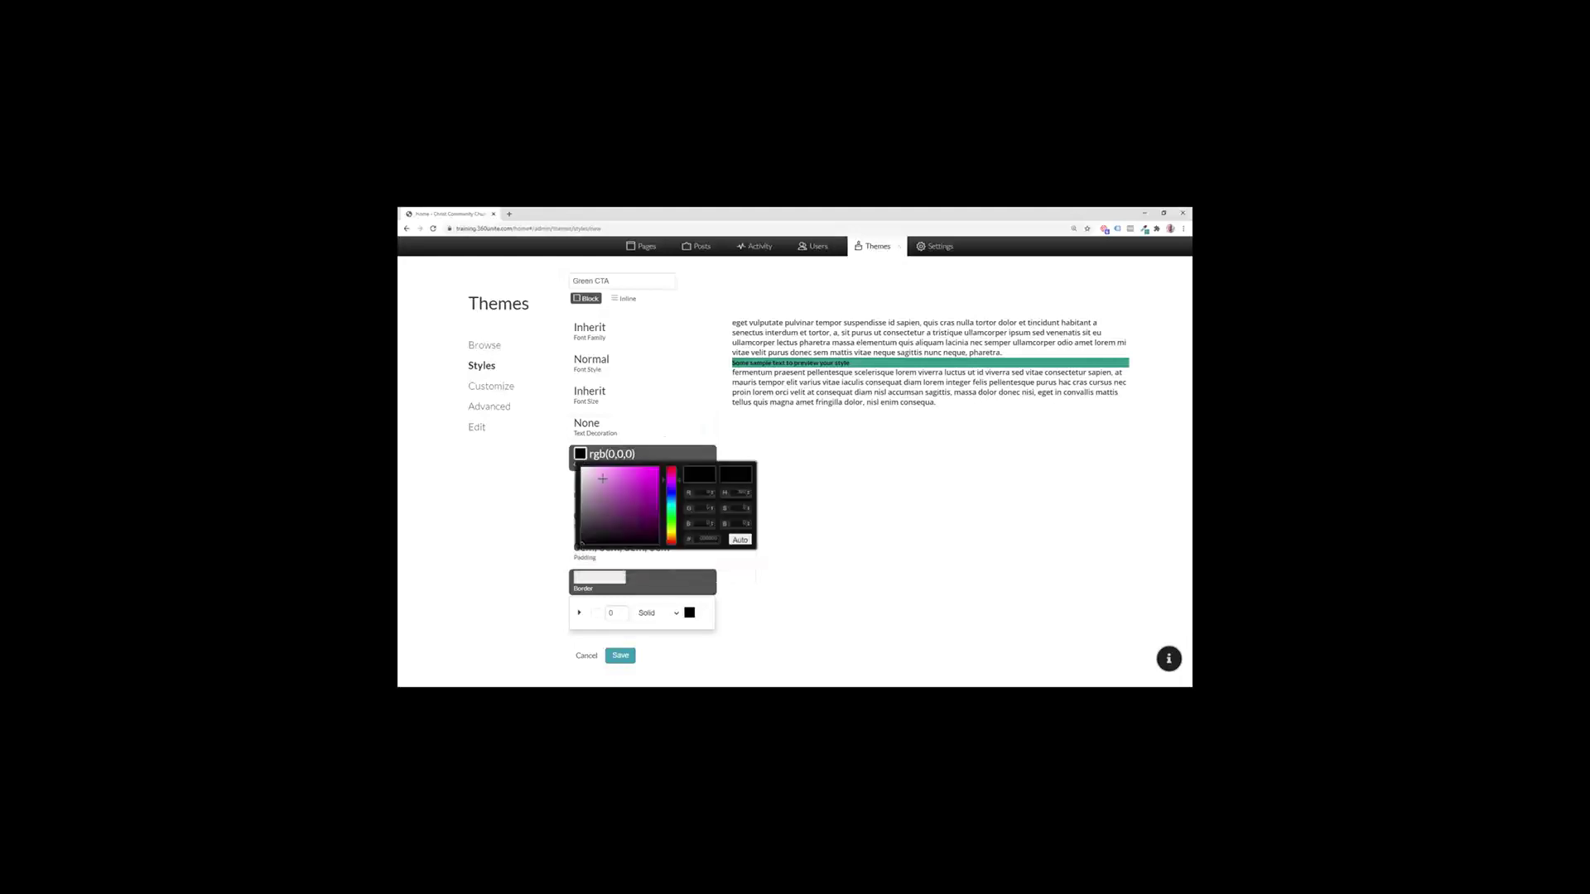
left_click_drag(602, 479, 564, 462)
left_click(851, 364)
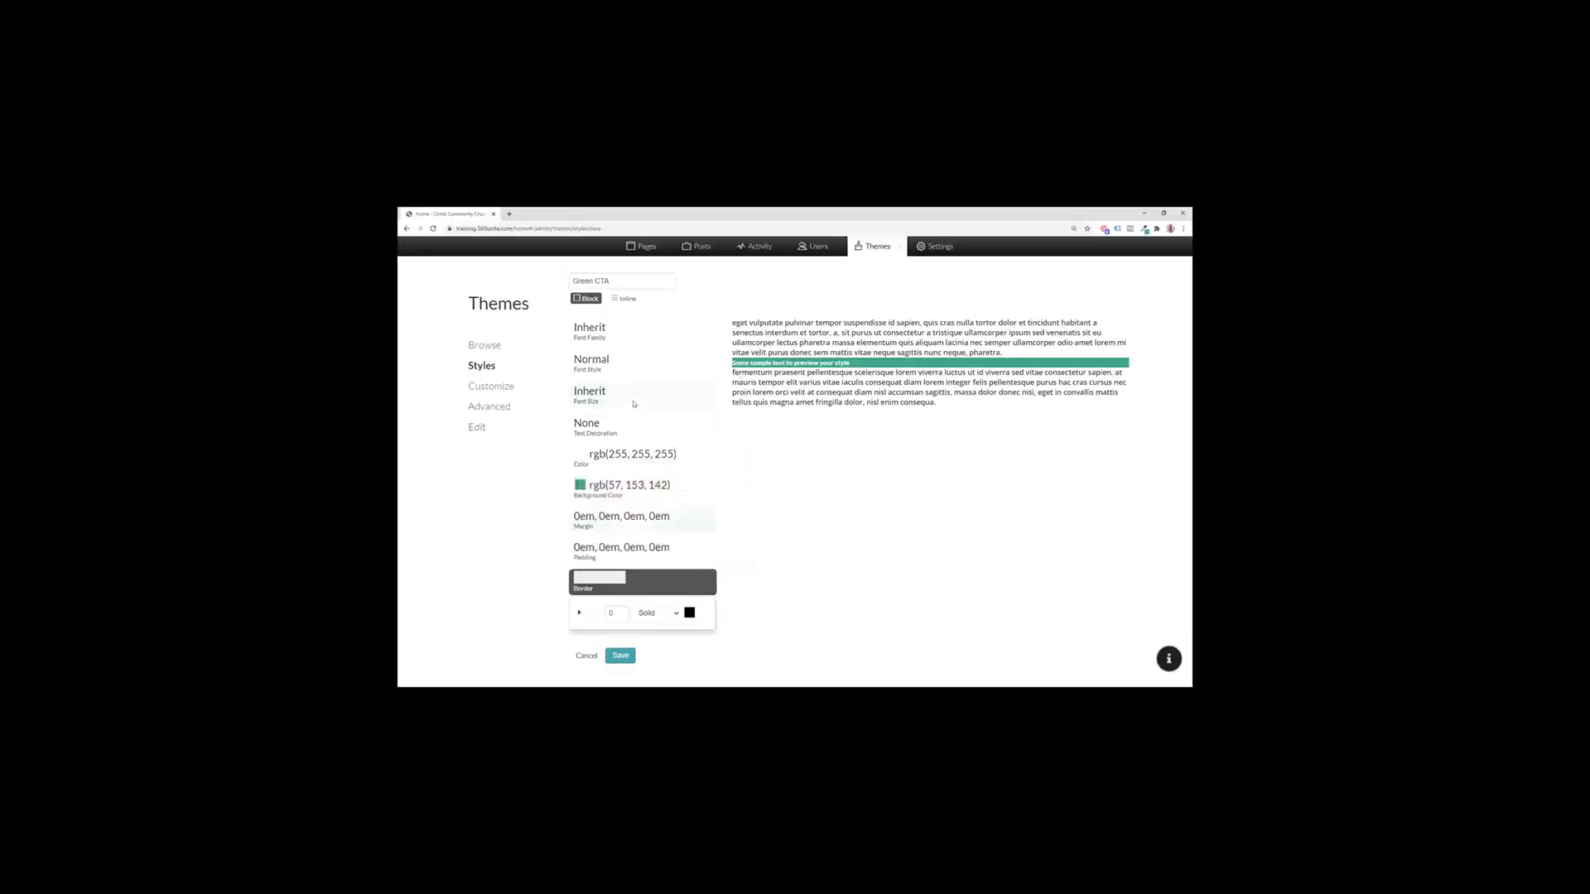
Step: Set the Green CTA style's top and bottom padding to 1.125em each
left_click(596, 551)
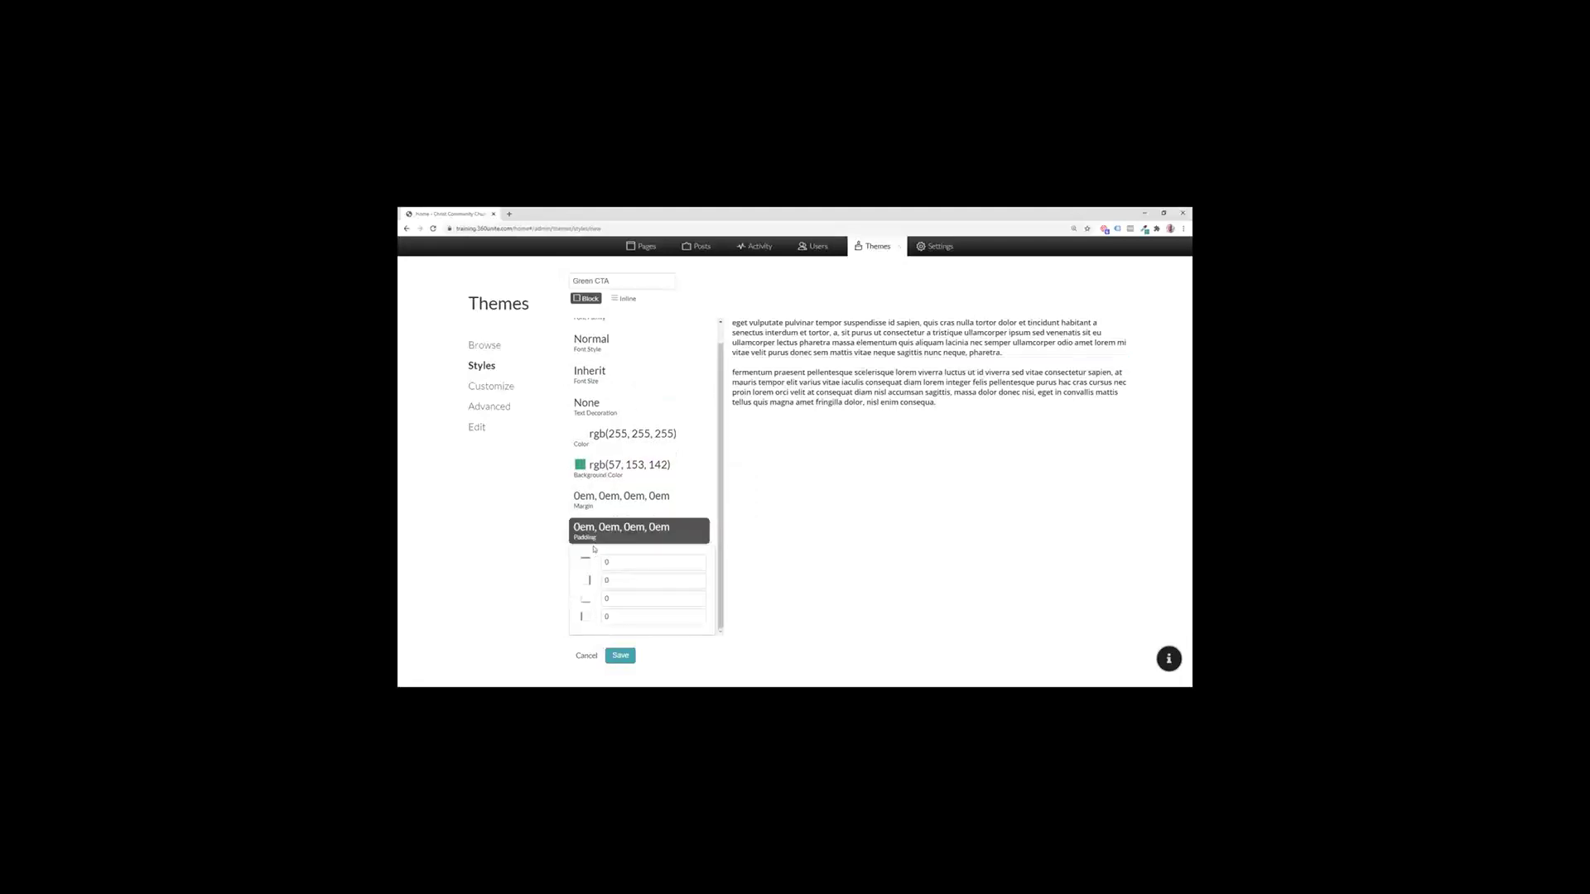
left_click(620, 562)
key("BackSpace")
type("1.125")
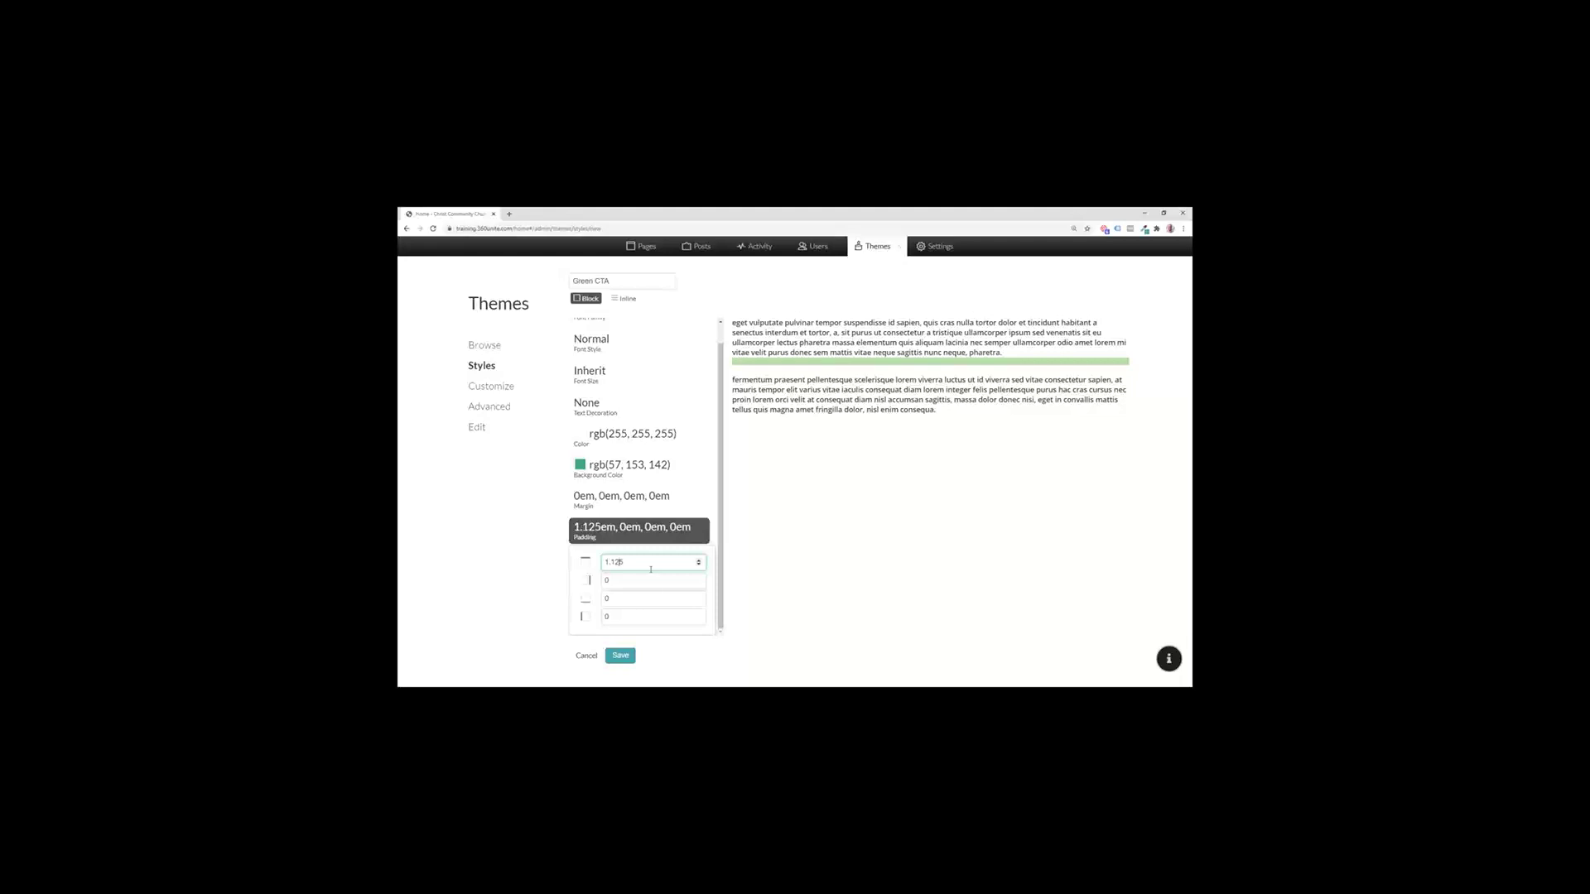
left_click(633, 599)
type(".875")
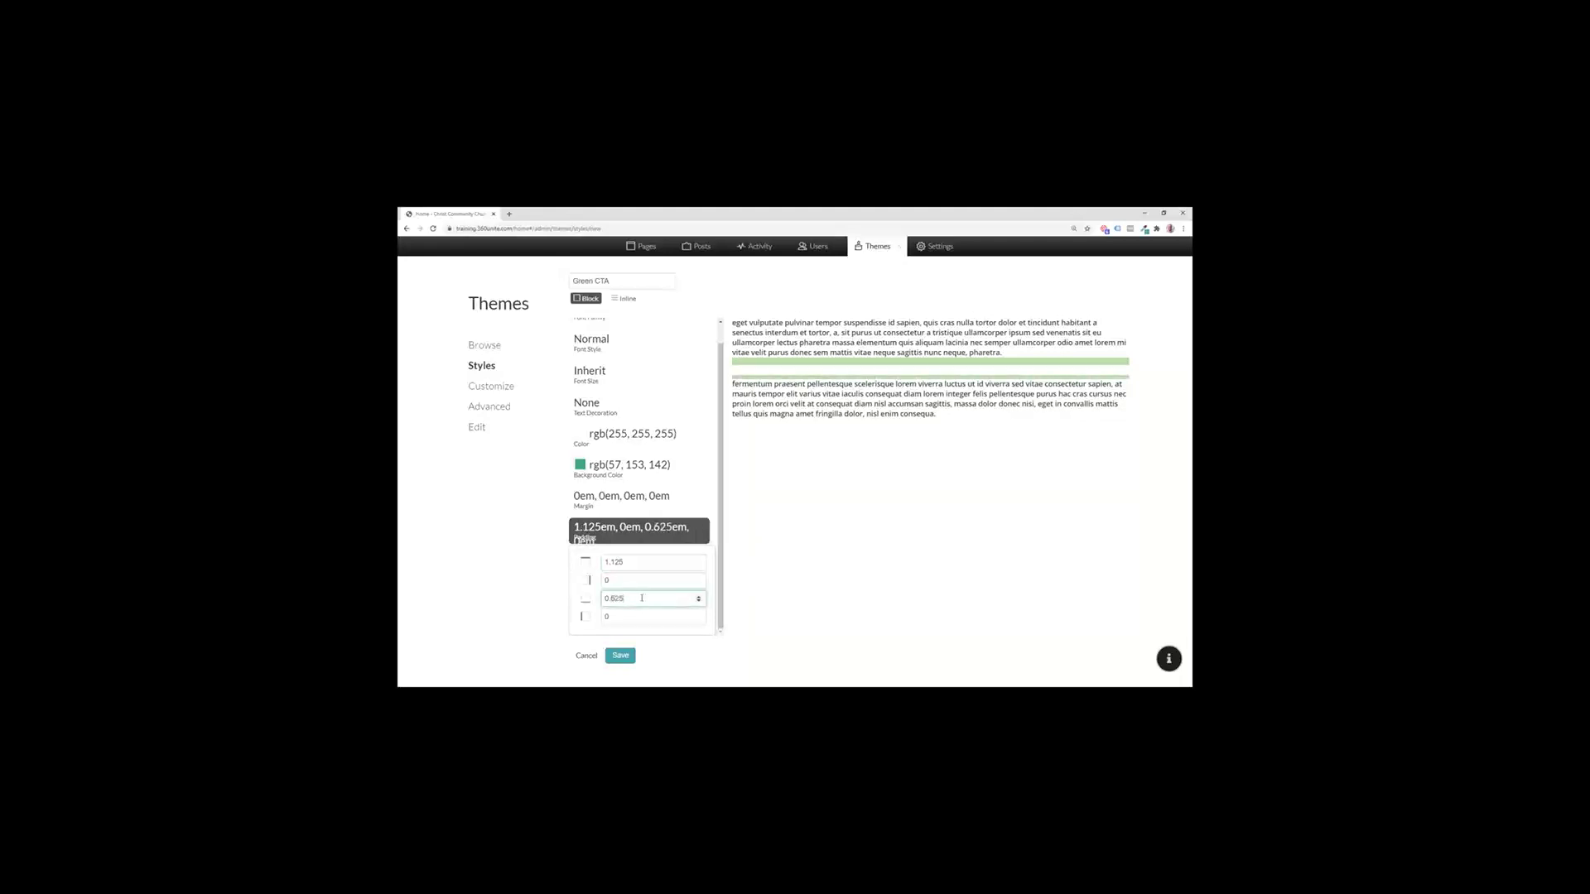
key("Up")
key("Up")
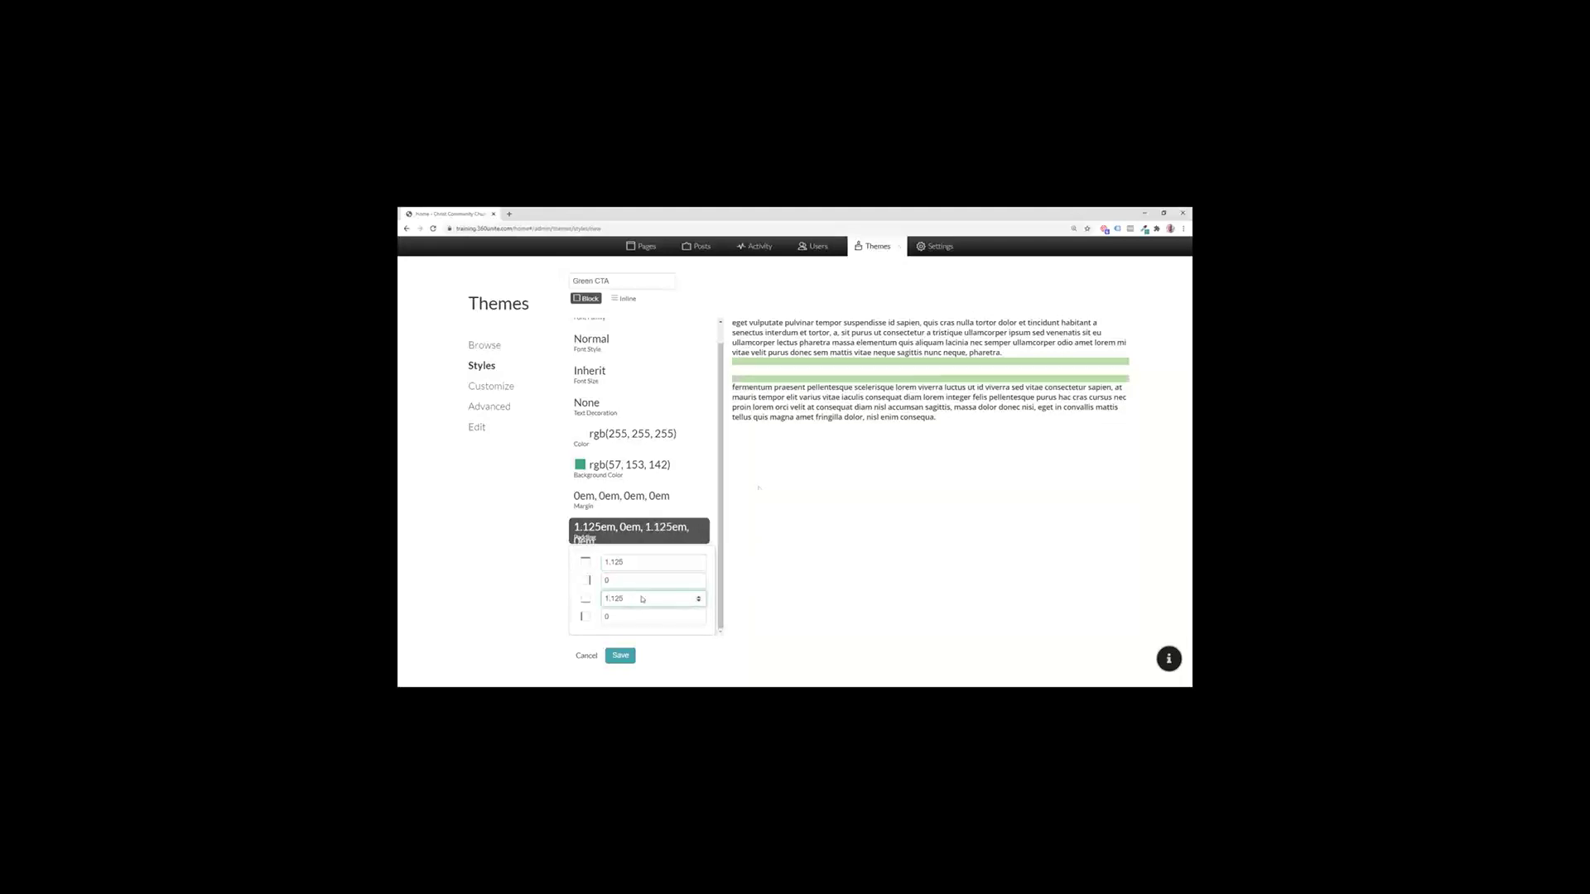
left_click(662, 650)
left_click(683, 404)
Step: Change the Green CTA style's background color to a deeper green, rgb(24, 143, 129)
left_click(610, 500)
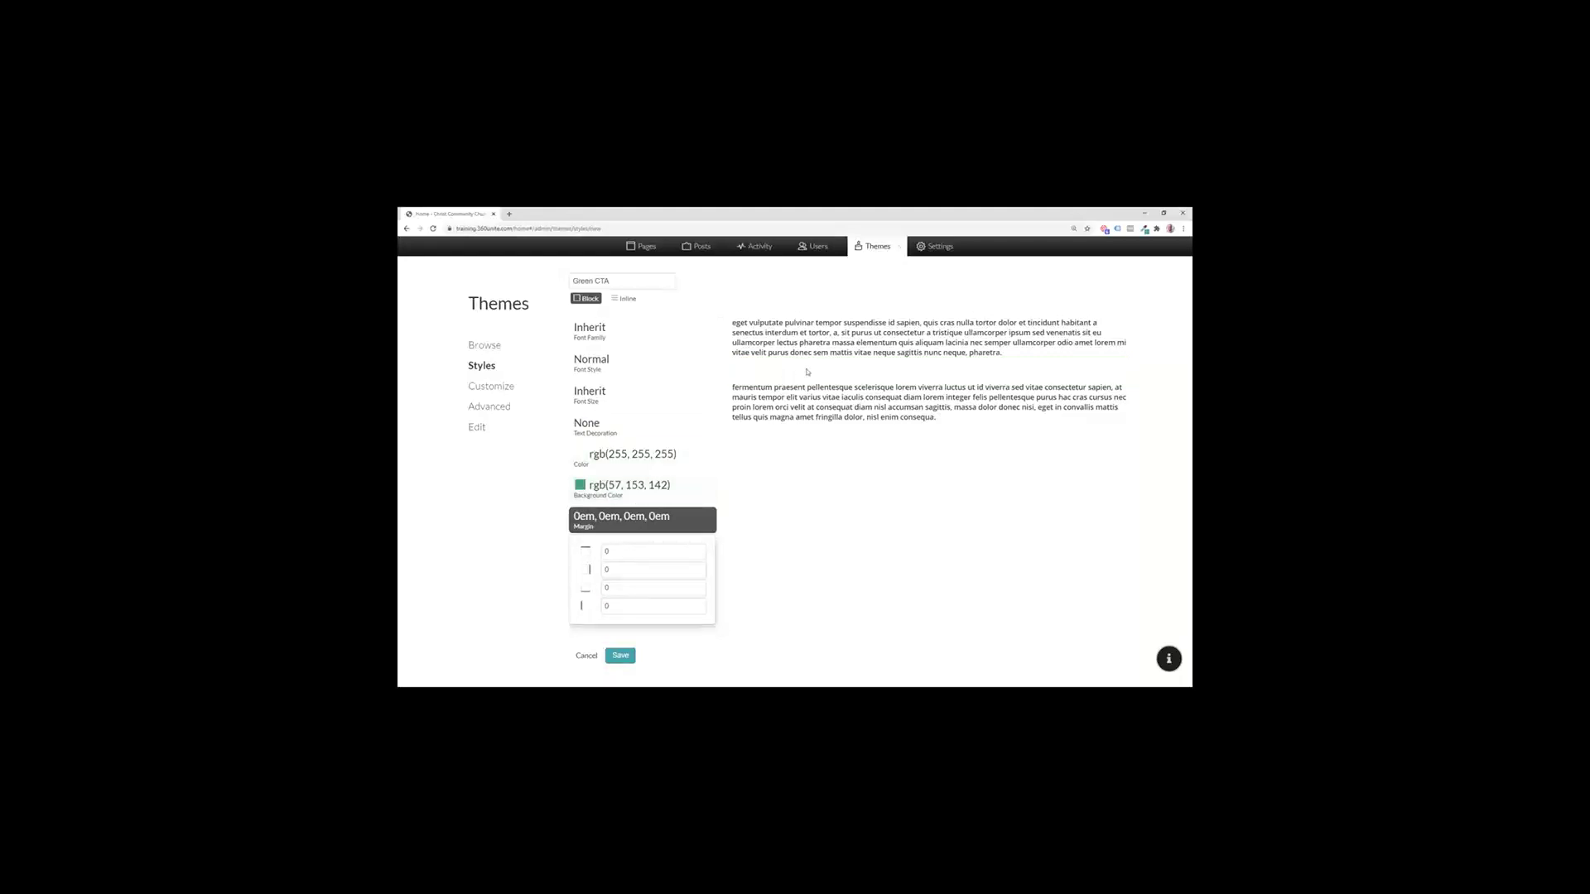
left_click(581, 486)
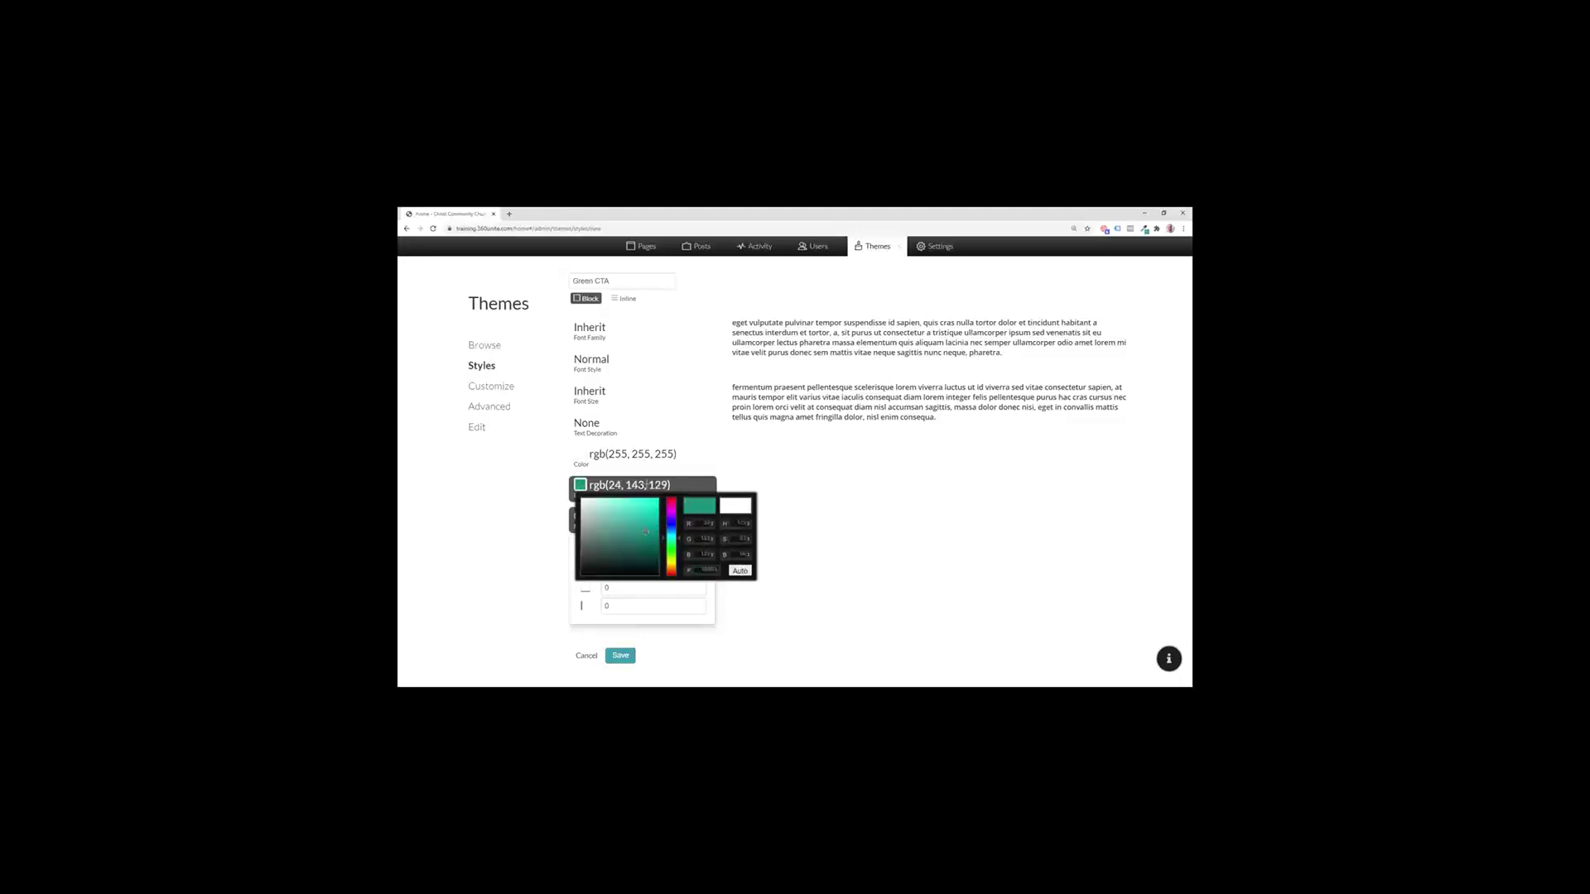
left_click(630, 394)
left_click(646, 509)
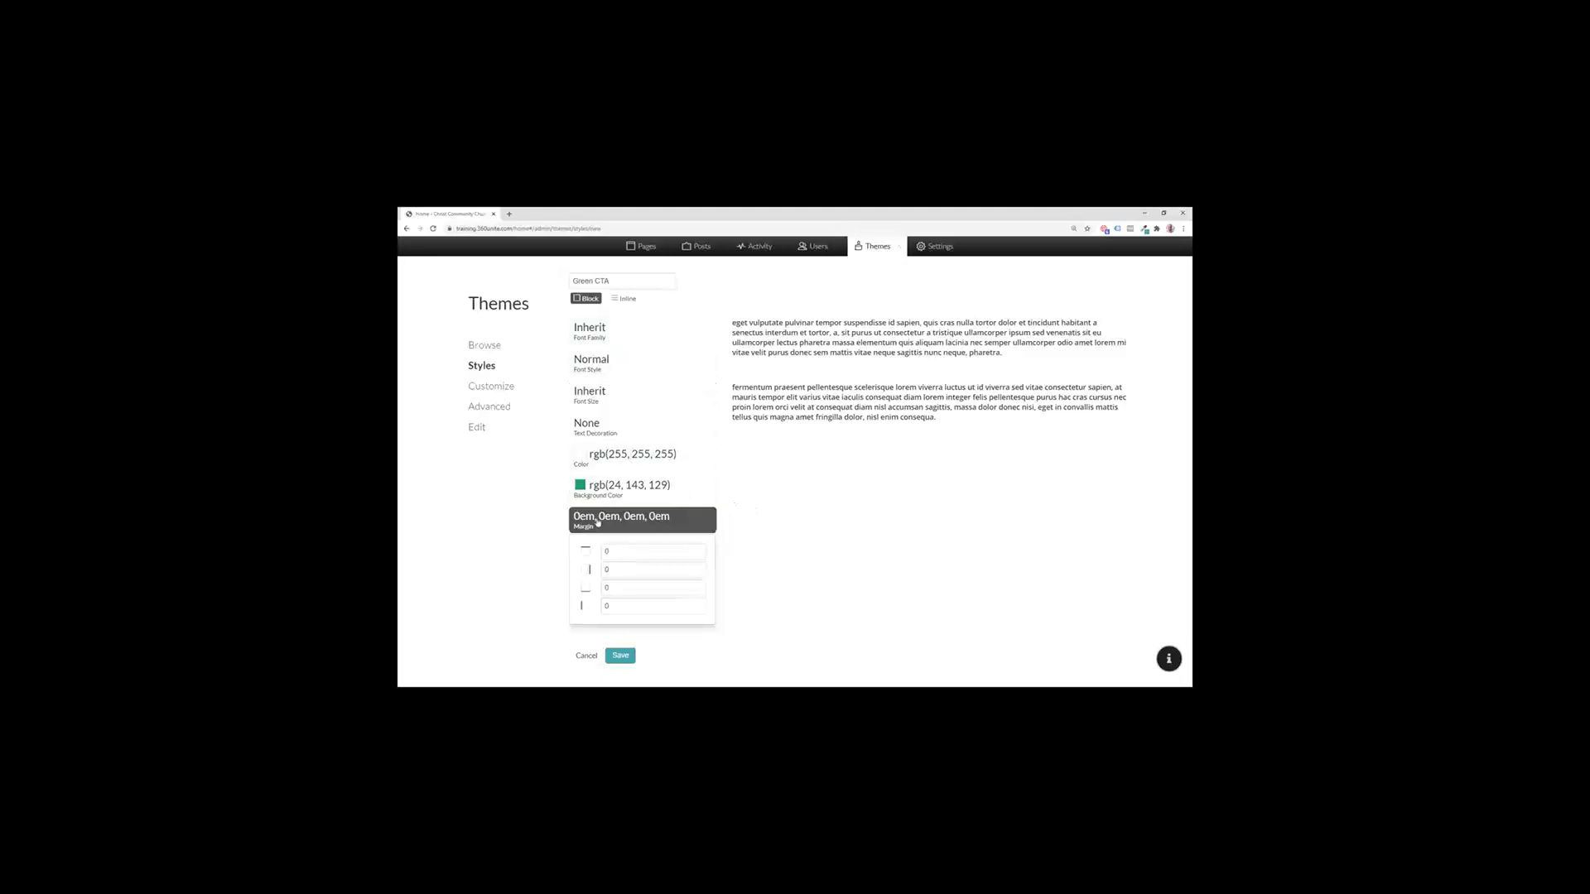
left_click(689, 520)
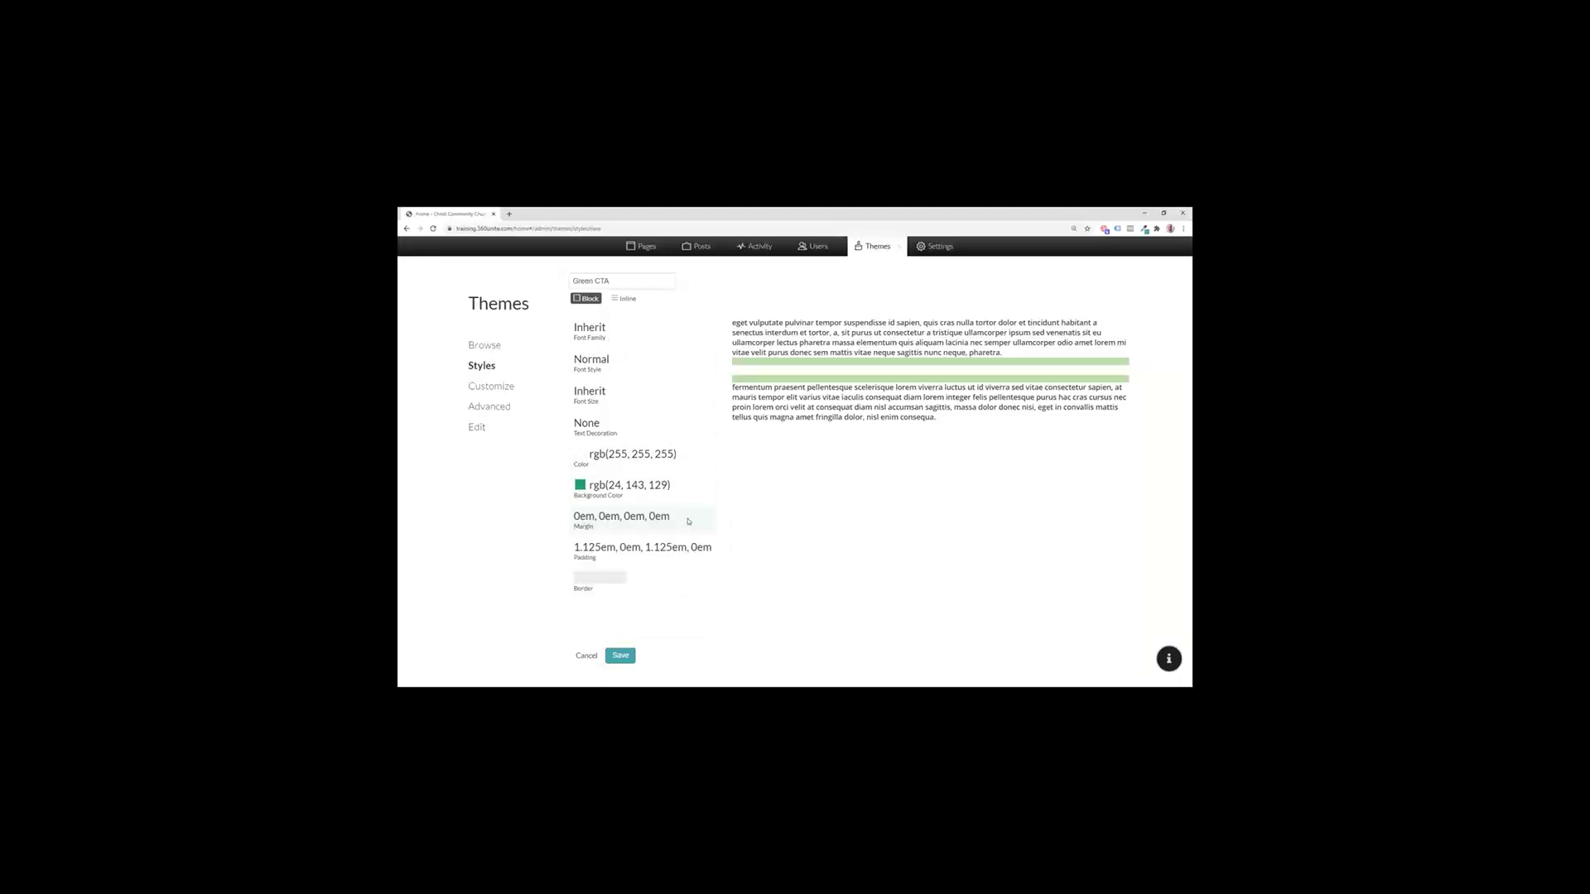
Step: Set the Green CTA style's top and bottom margins to 1.375em each
left_click(616, 591)
left_click(602, 579)
left_click(613, 524)
left_click(614, 553)
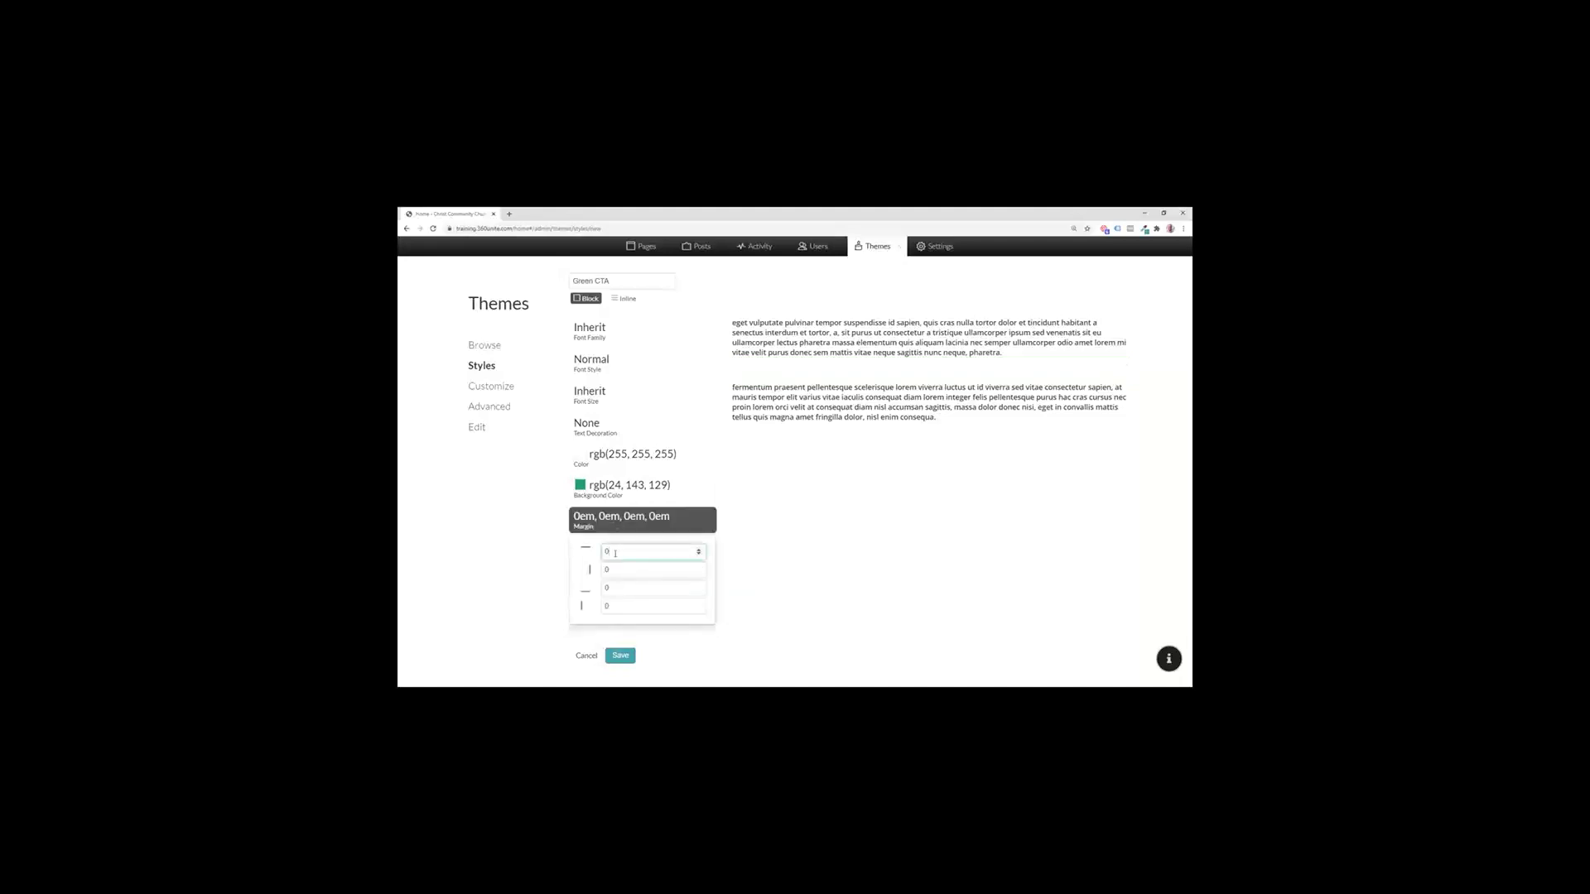
type(".875")
key("ctrl+a")
type("1.375")
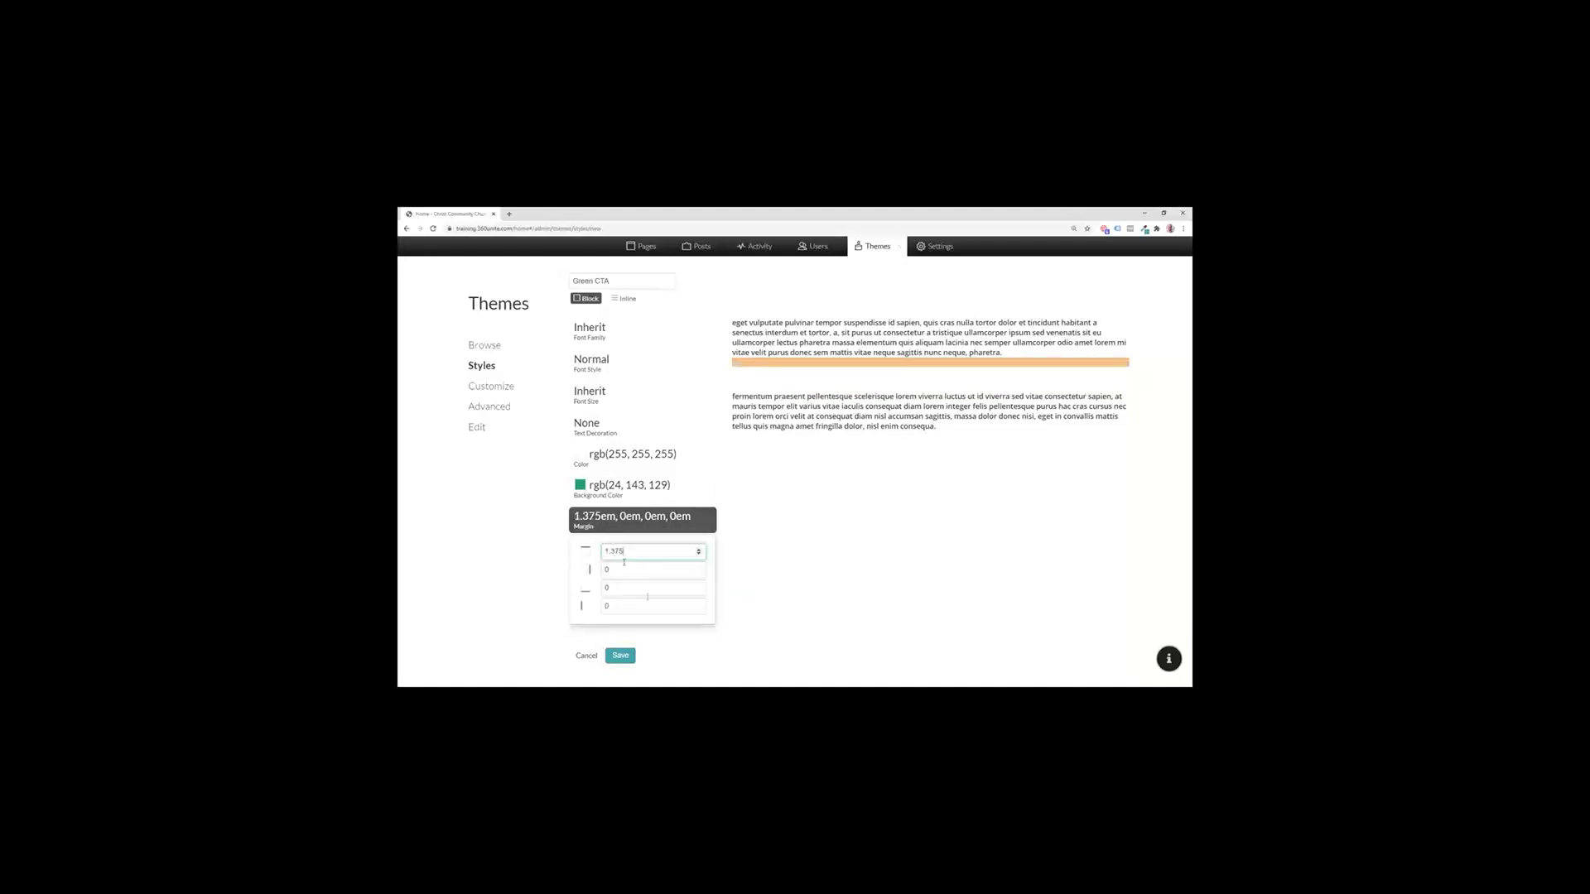
left_click(640, 589)
key("ctrl+a")
type("1")
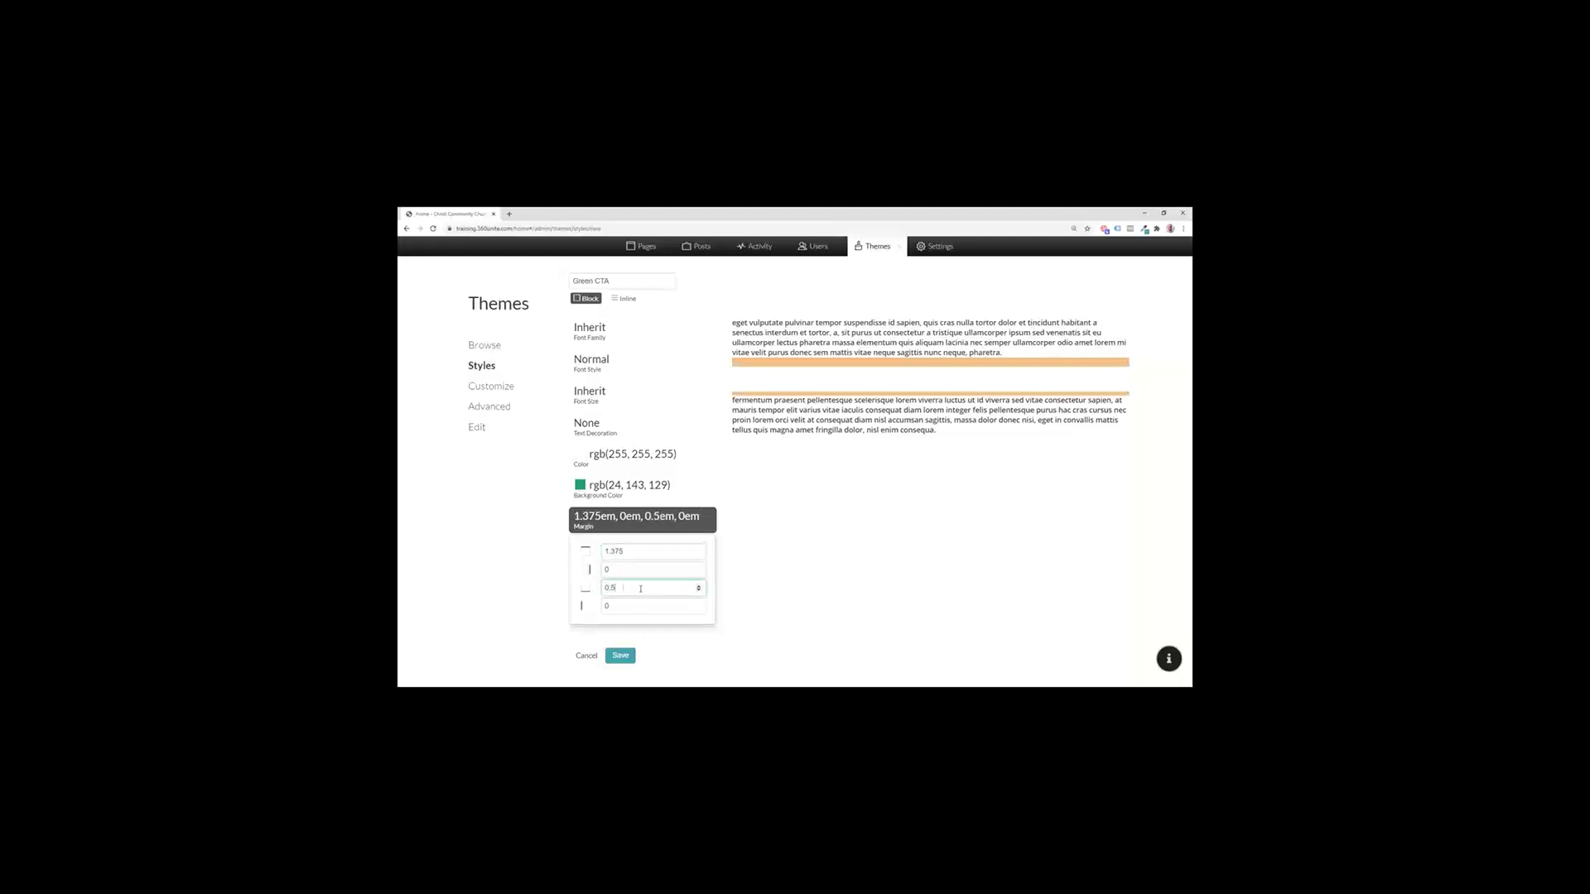
type(".375")
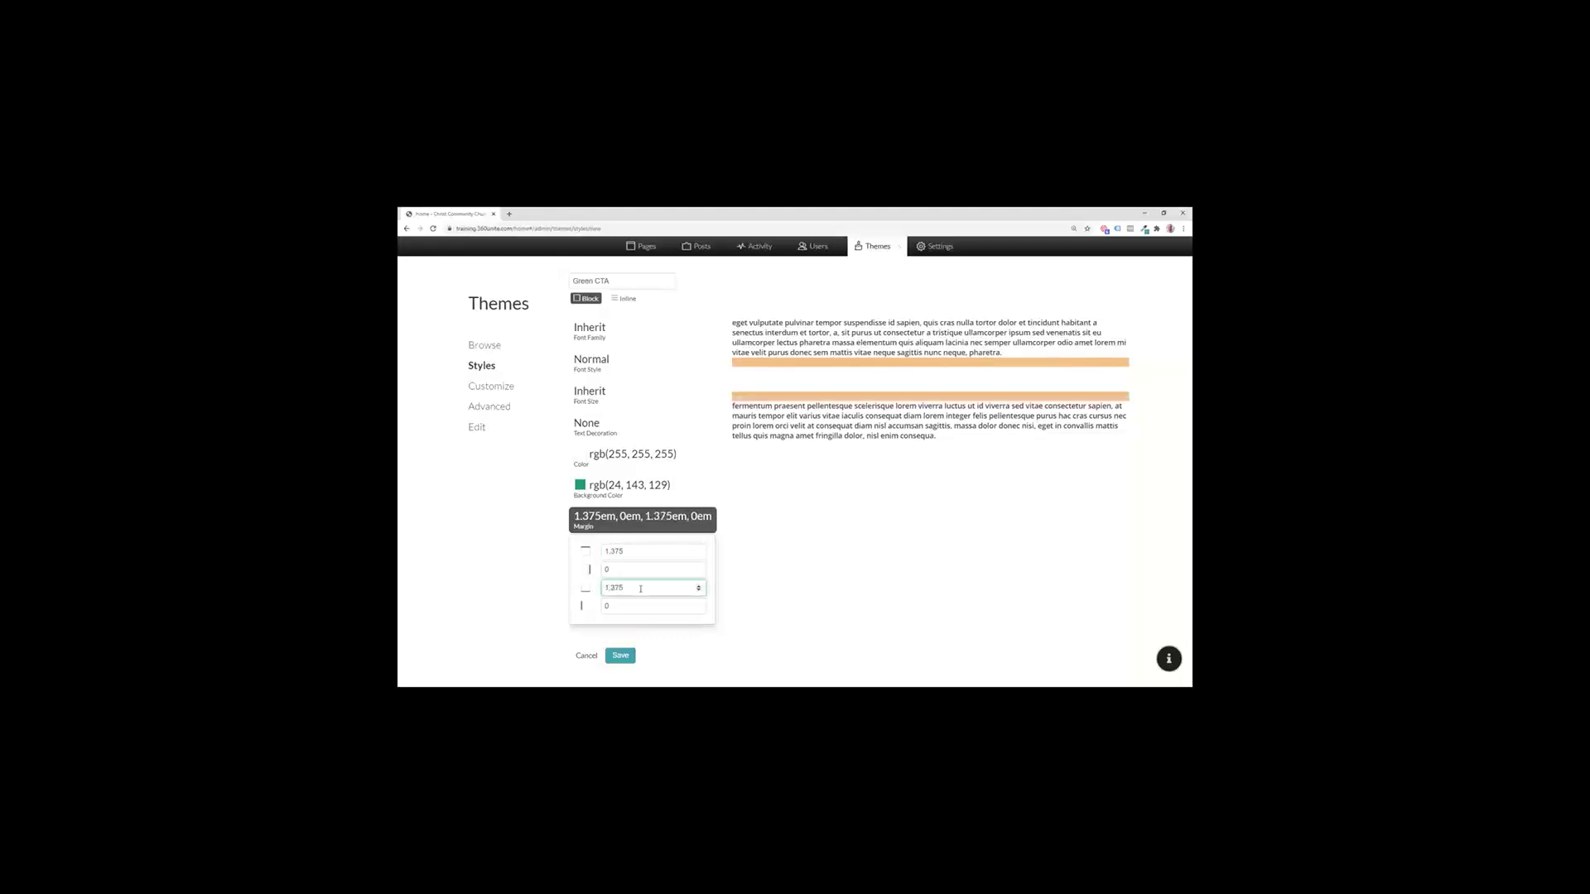
Step: Try a darker green background, rgb(9, 125, 111), on the Green CTA style, then switch it to the automatic color
left_click(617, 455)
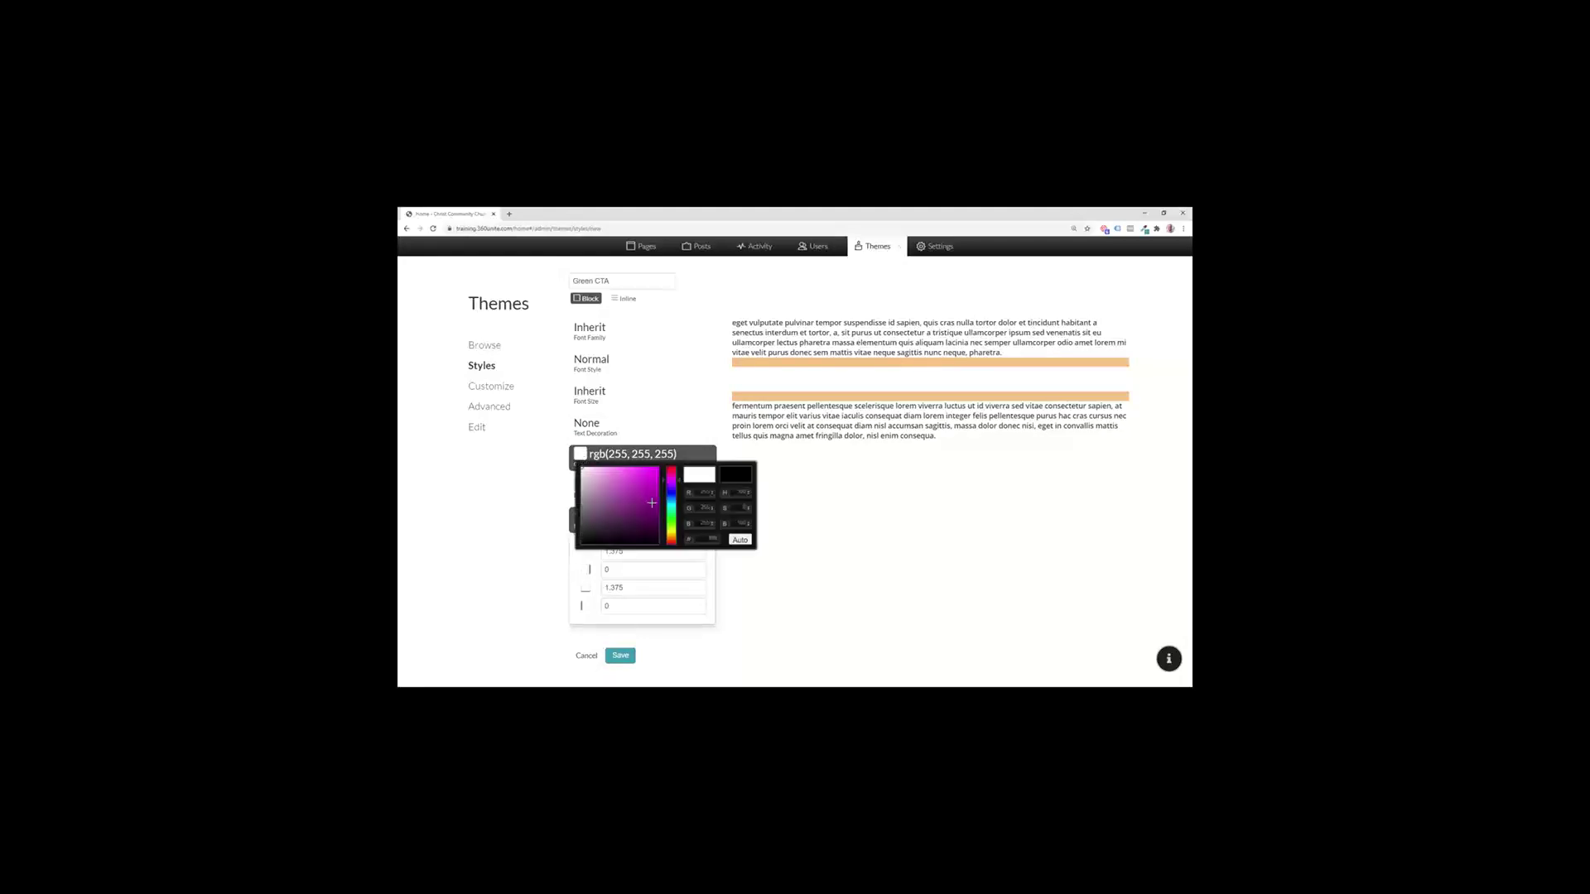
left_click_drag(652, 503, 561, 455)
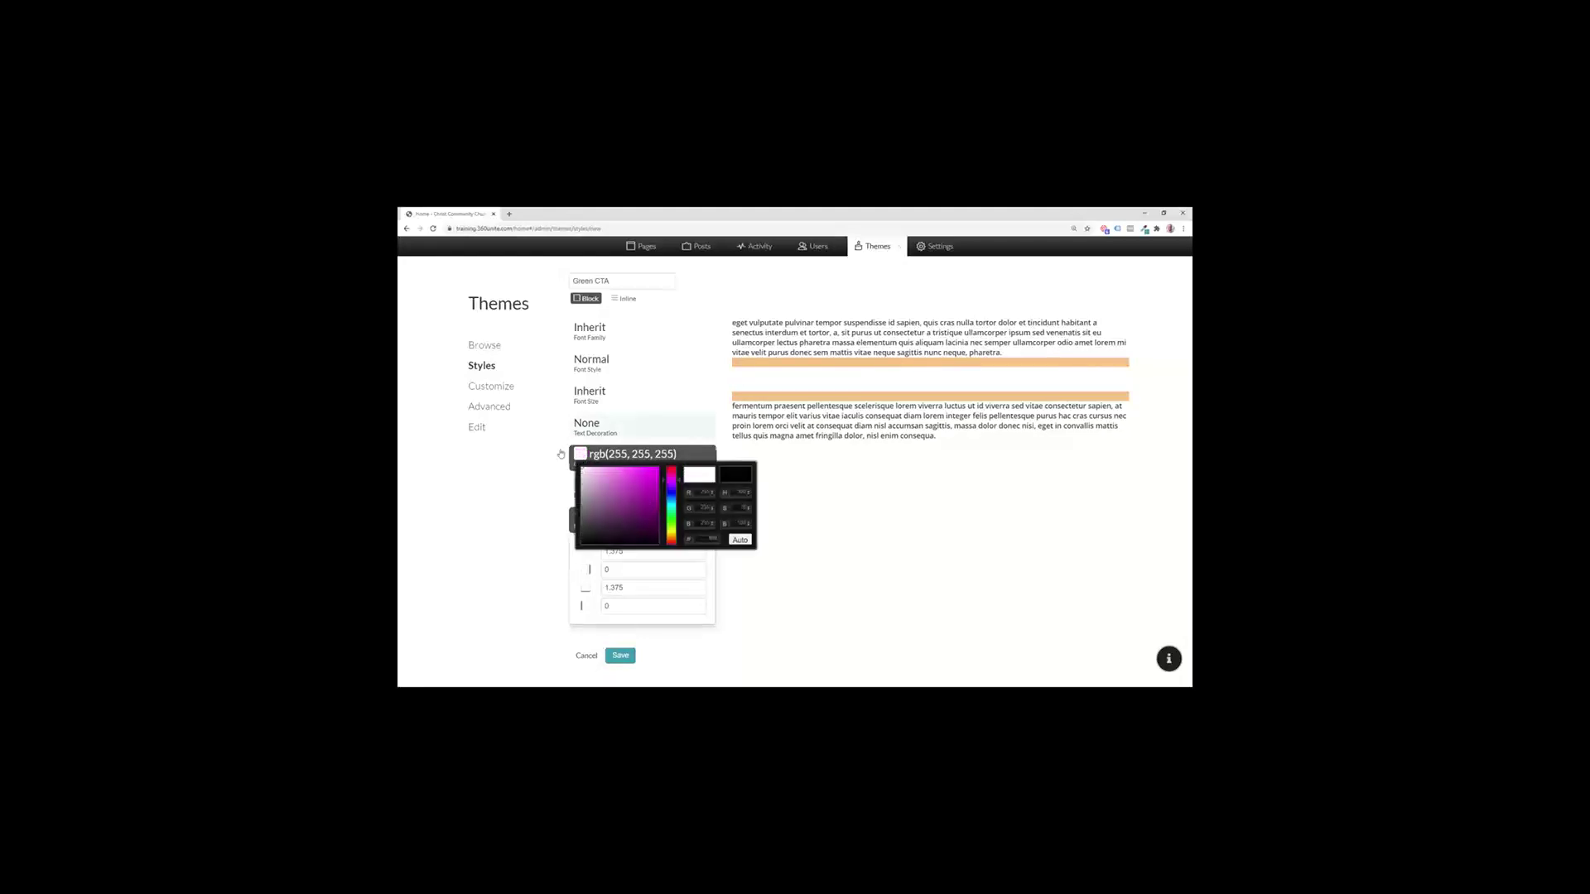
left_click(560, 454)
left_click(582, 487)
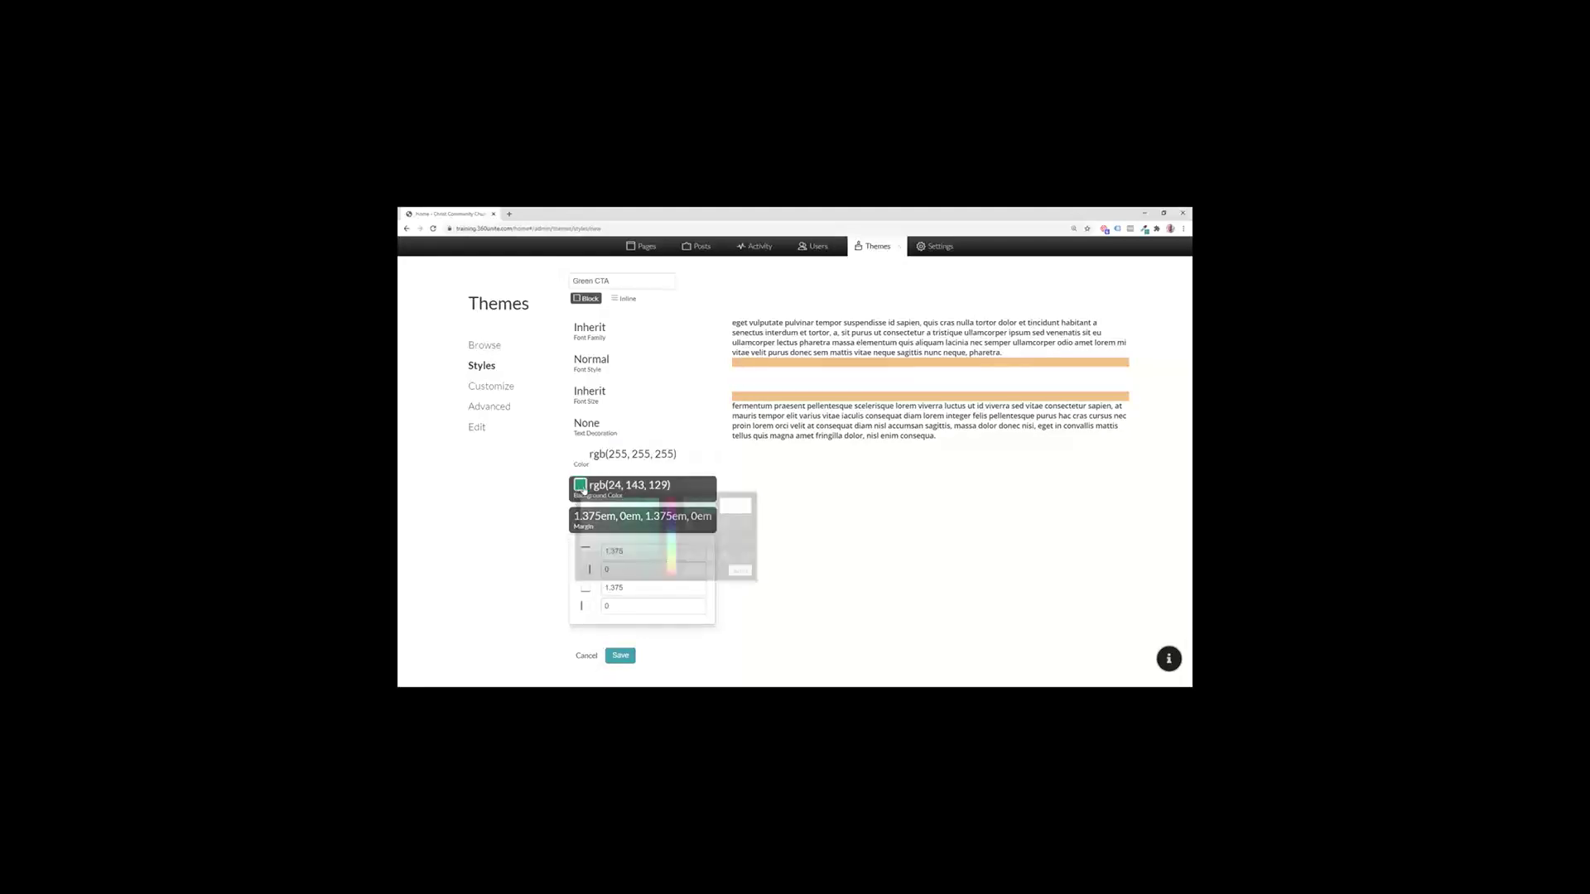
left_click_drag(653, 534, 654, 540)
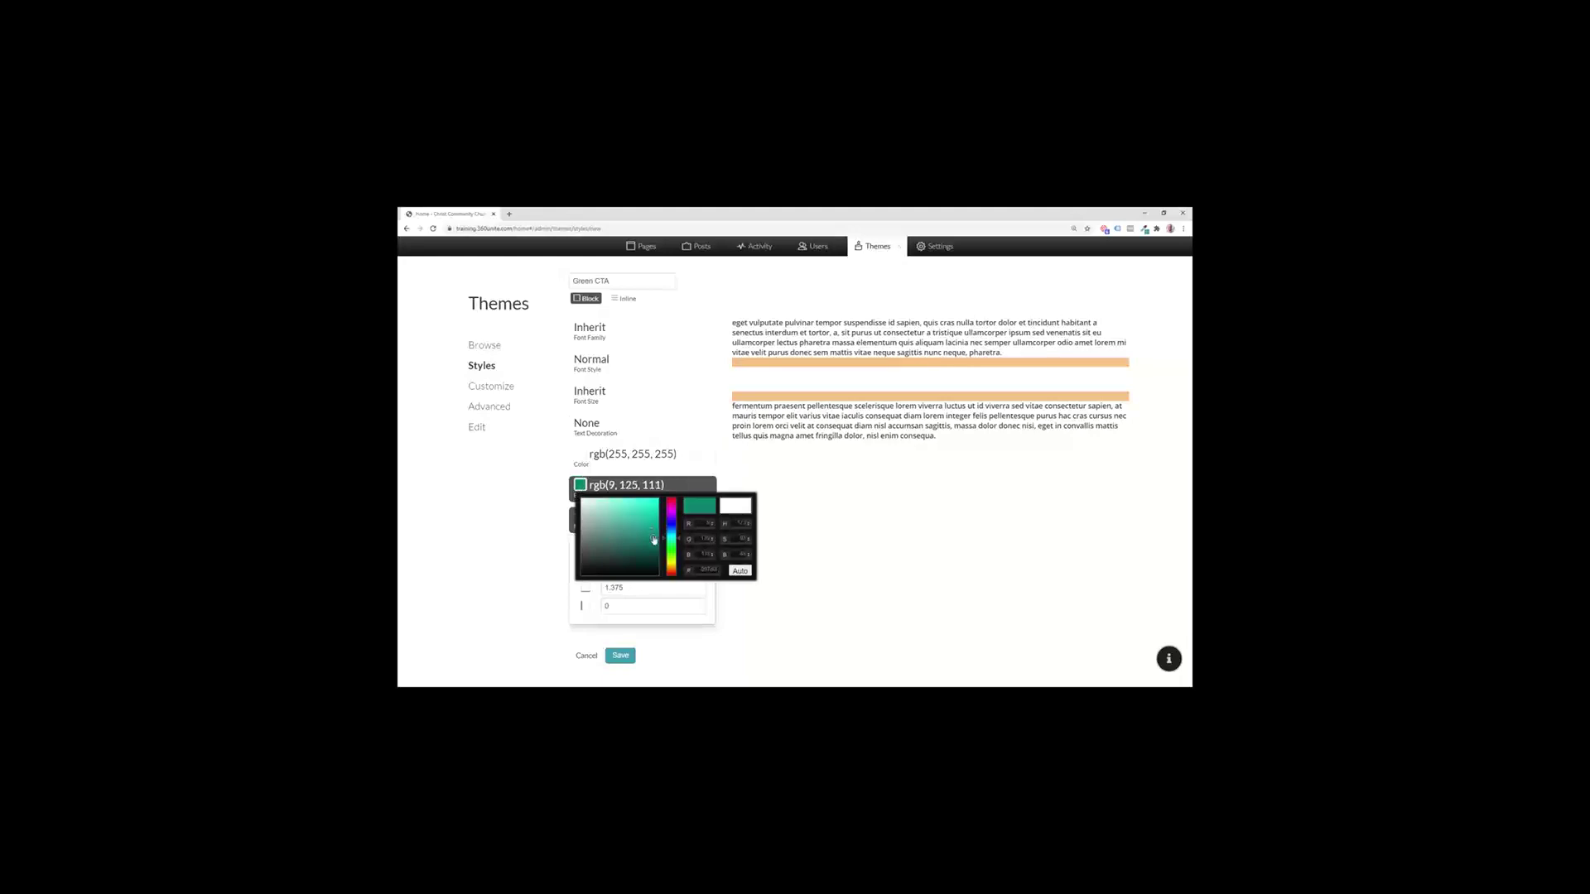
left_click(740, 570)
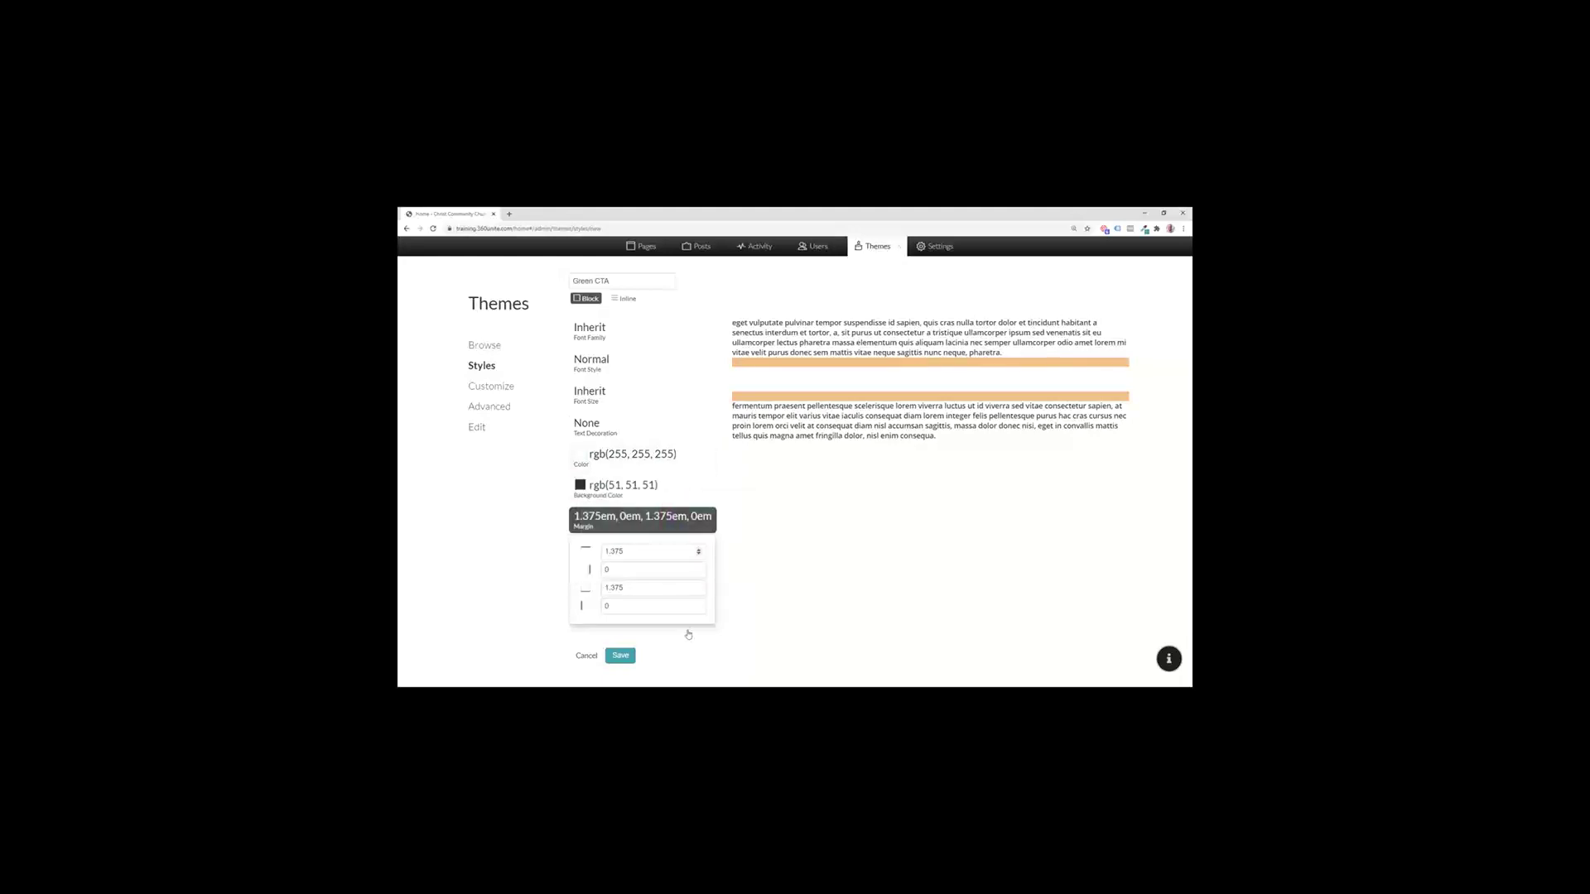
left_click(615, 522)
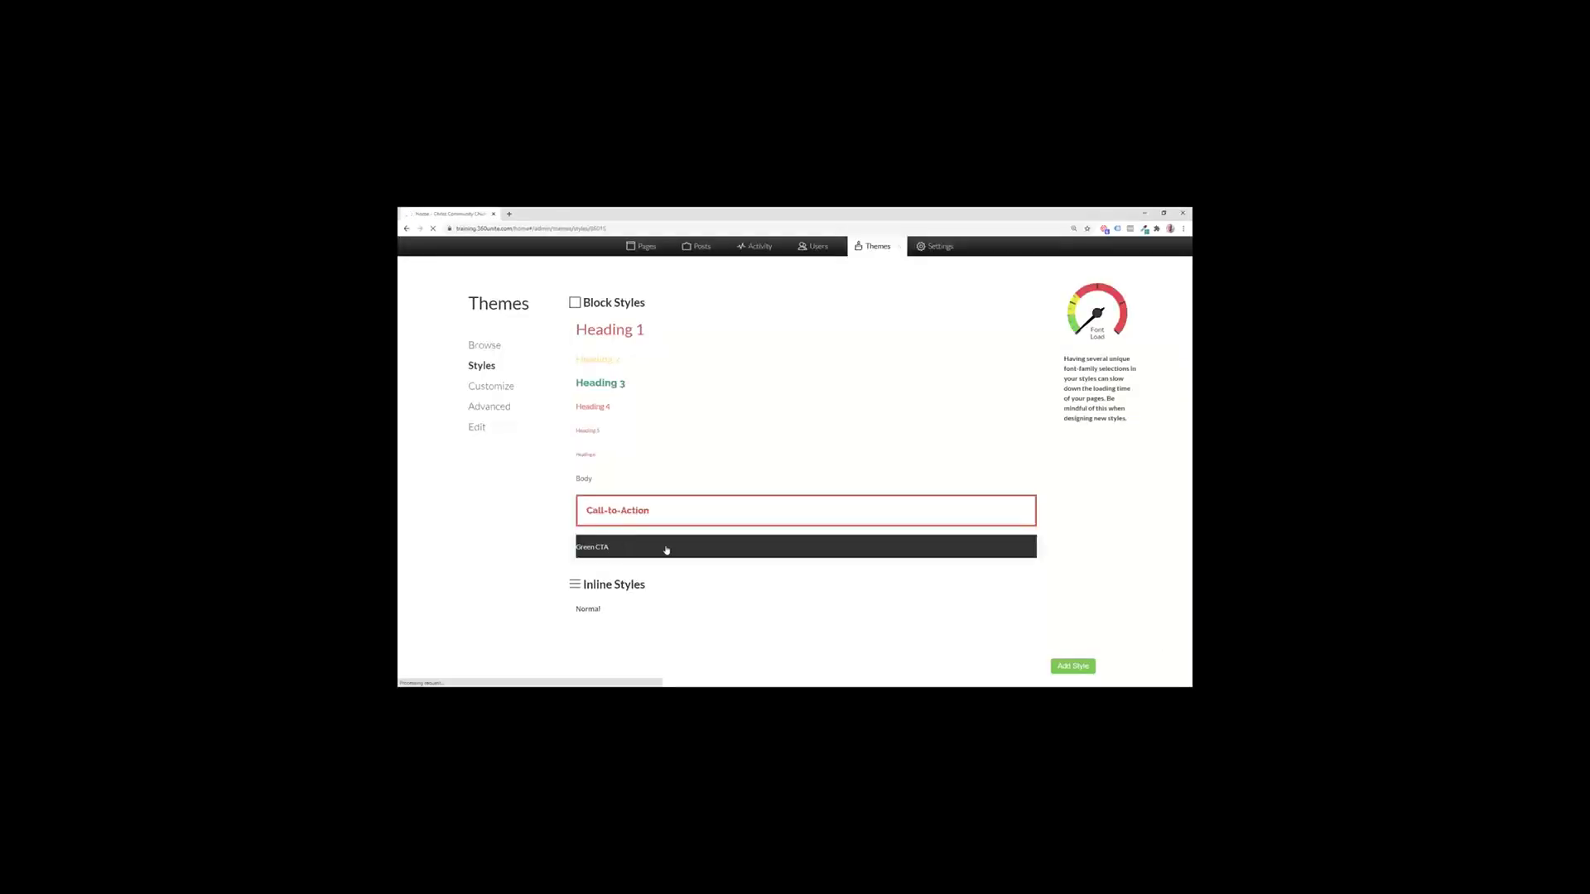
Step: Reopen the saved Green CTA style and set its background color to hex 39998e, rgb(57, 153, 142)
left_click(592, 548)
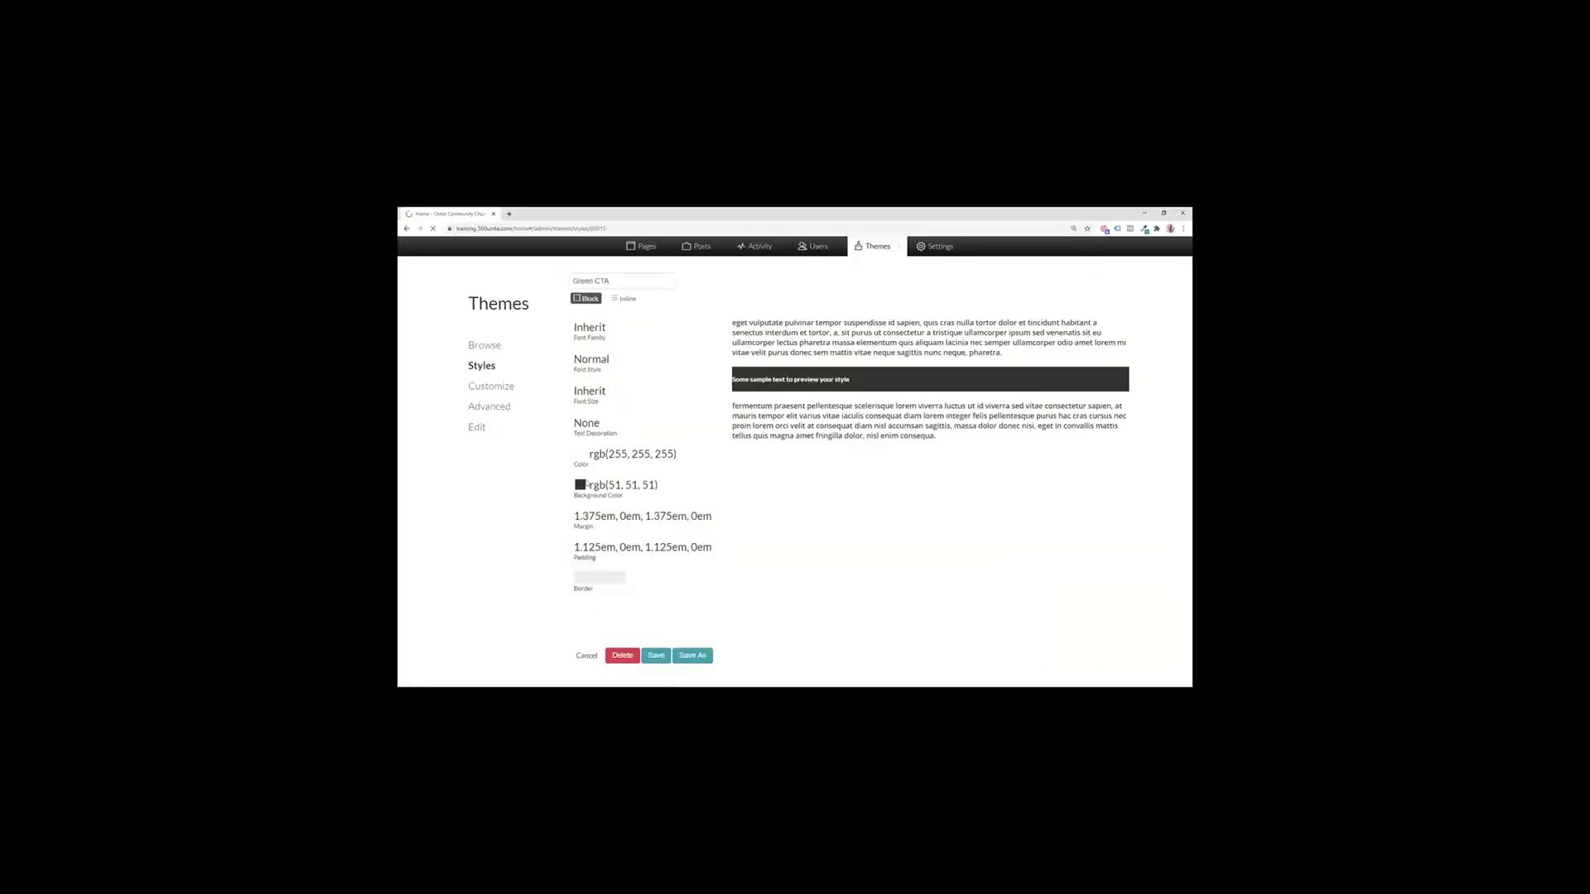
left_click(611, 491)
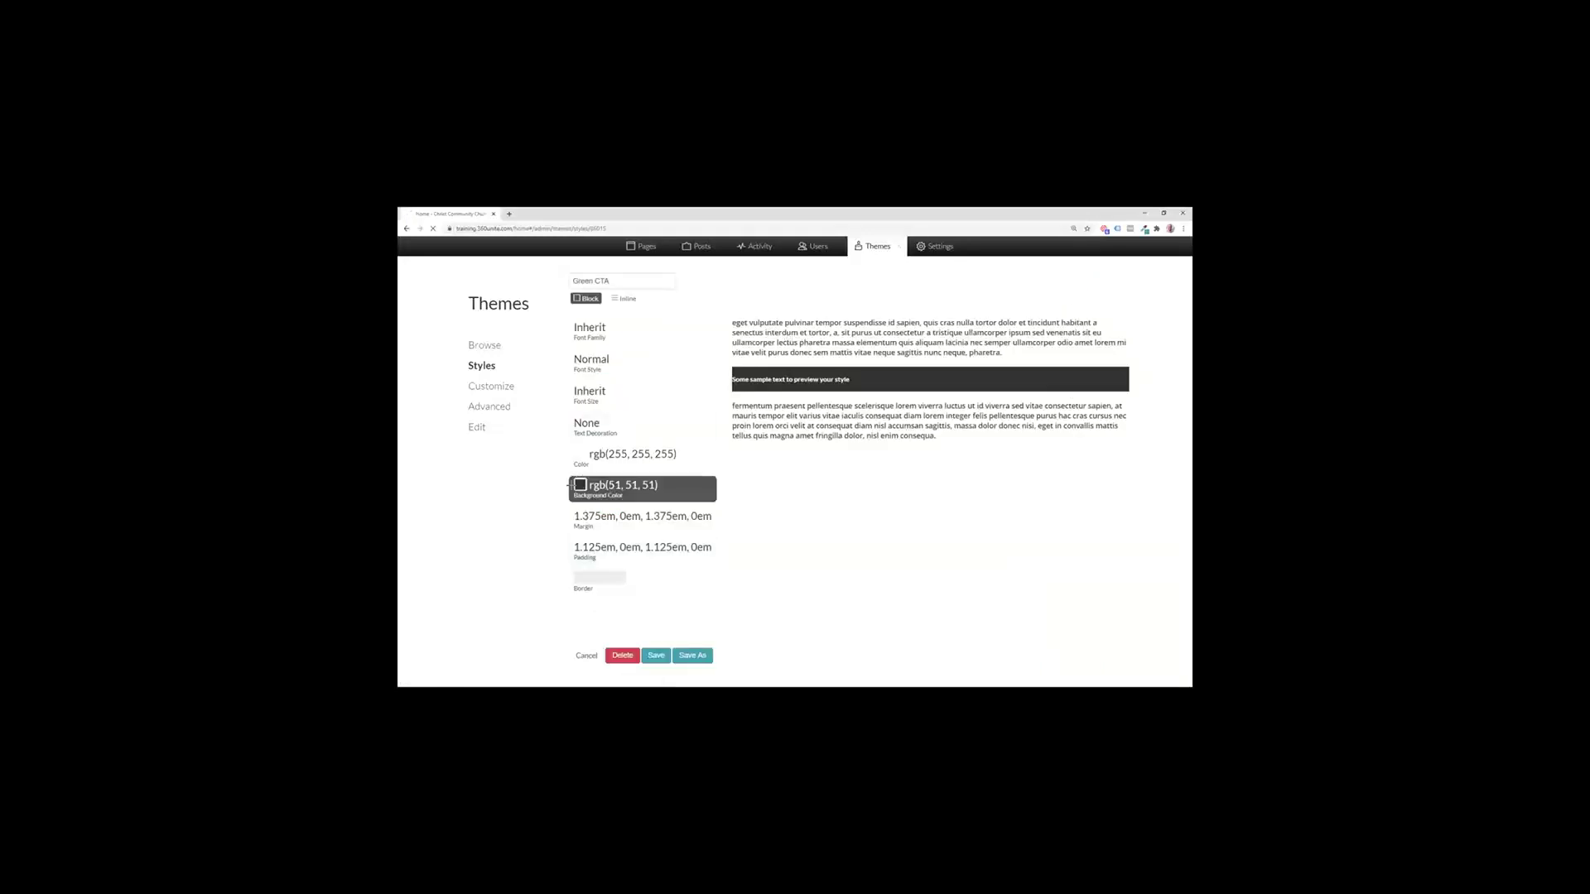
left_click(611, 492)
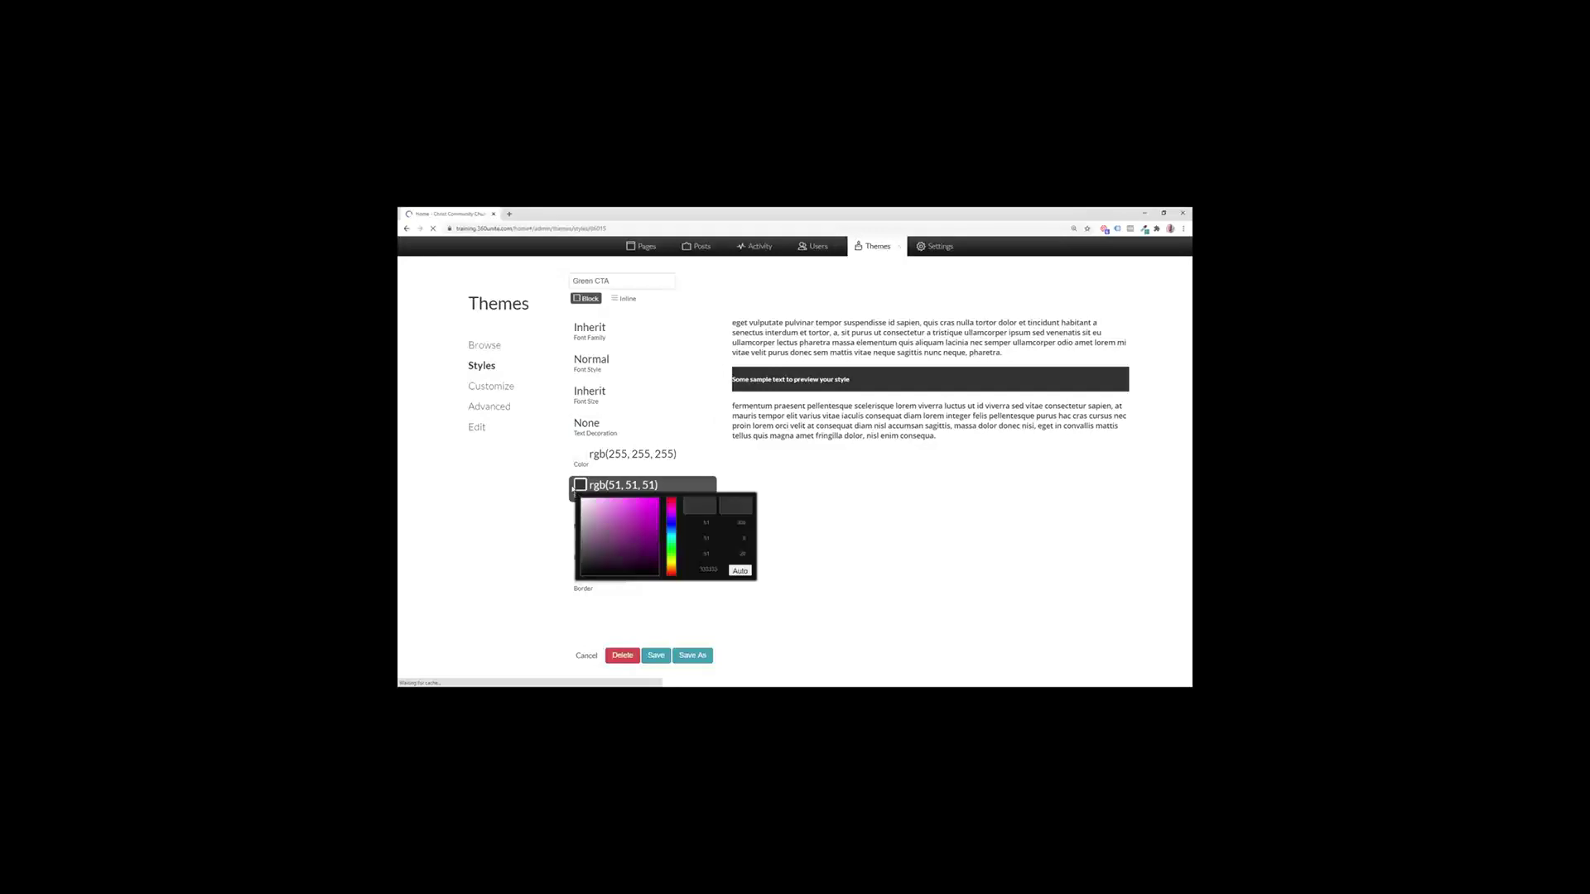
double_click(710, 572)
type("003899")
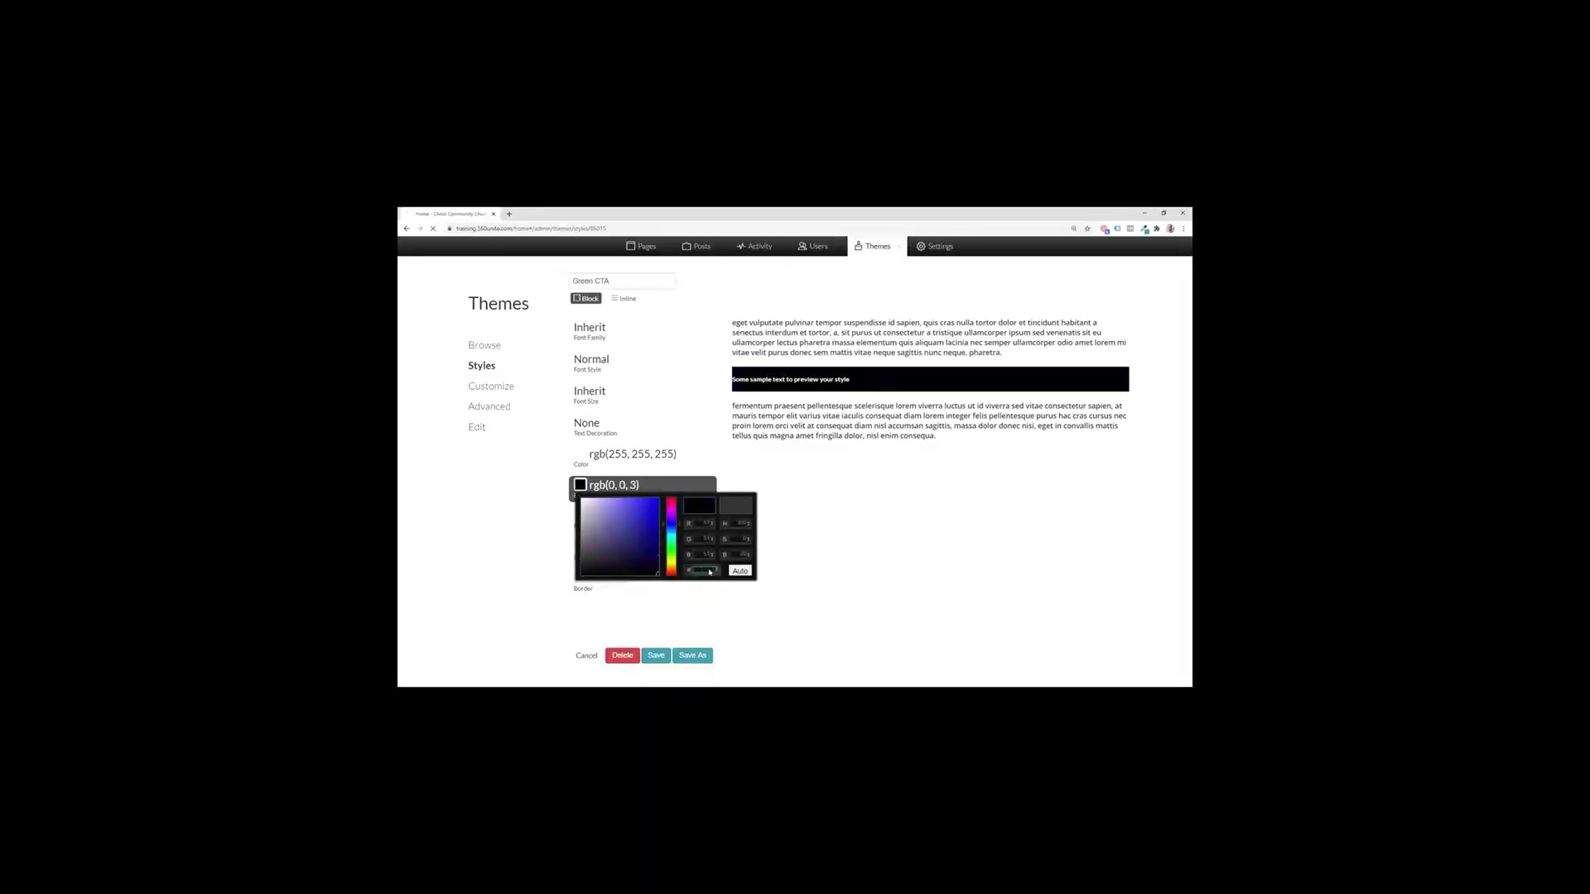
type("39998e")
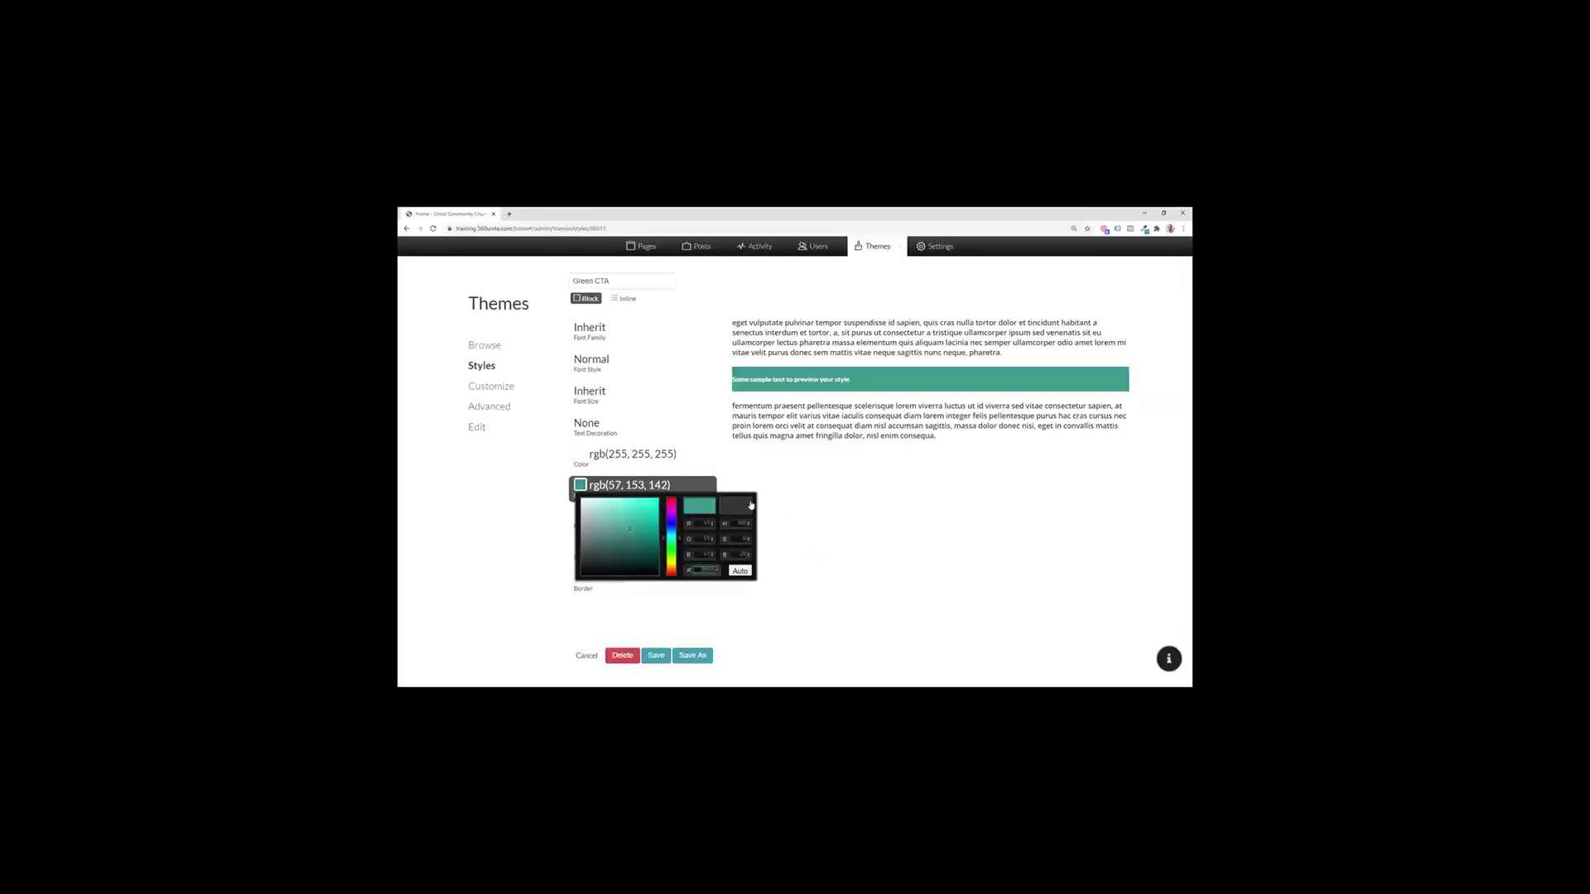
left_click(616, 531)
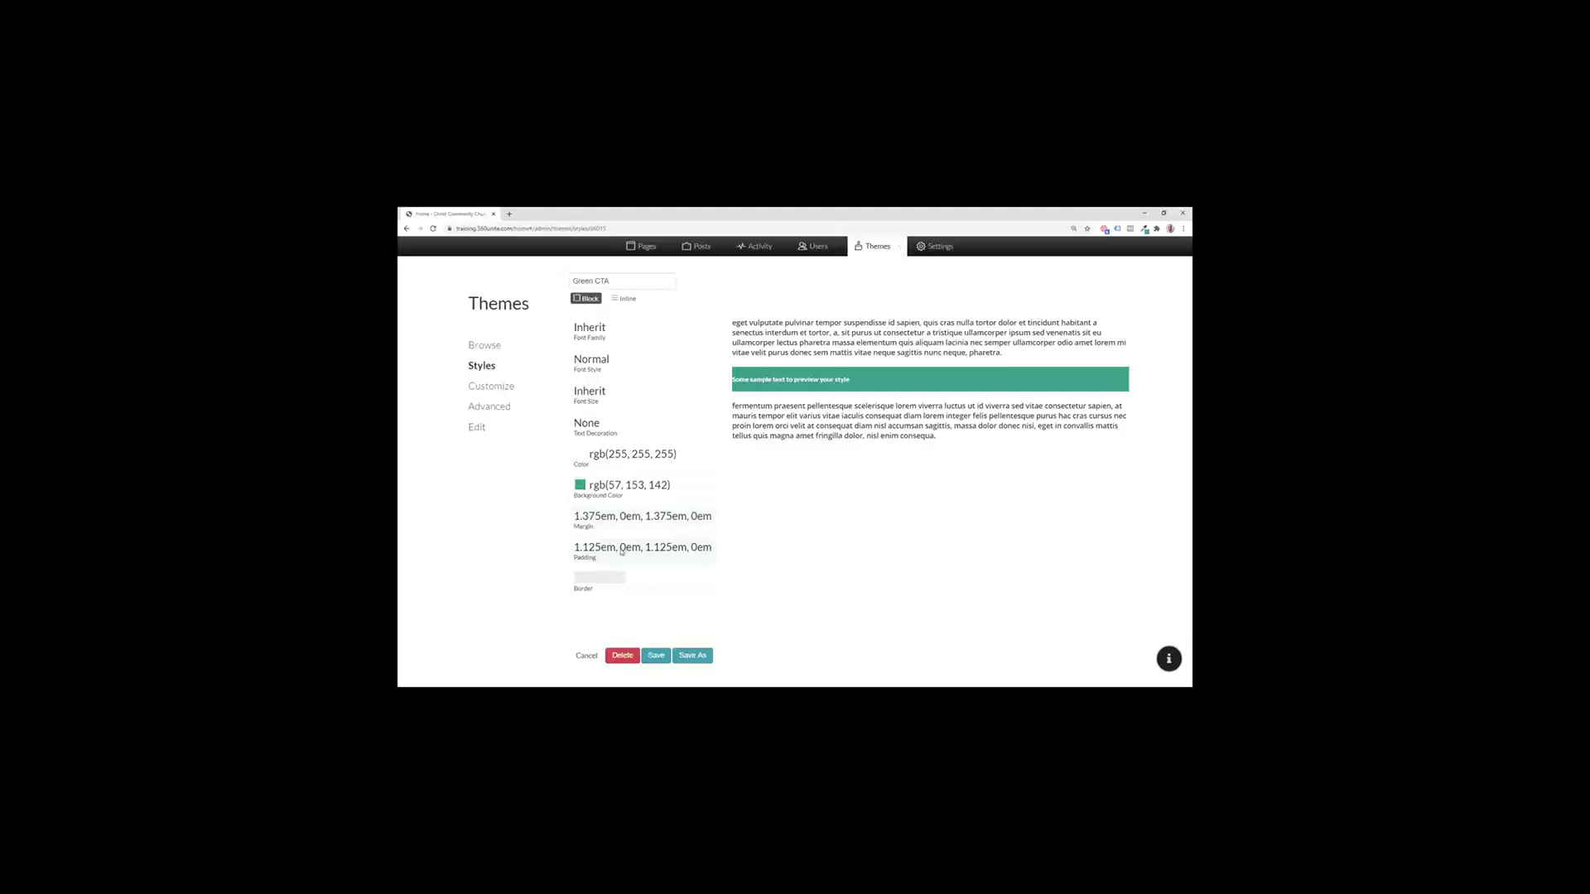
Step: Set the Green CTA style's right and left padding to 1.125em each
left_click(618, 549)
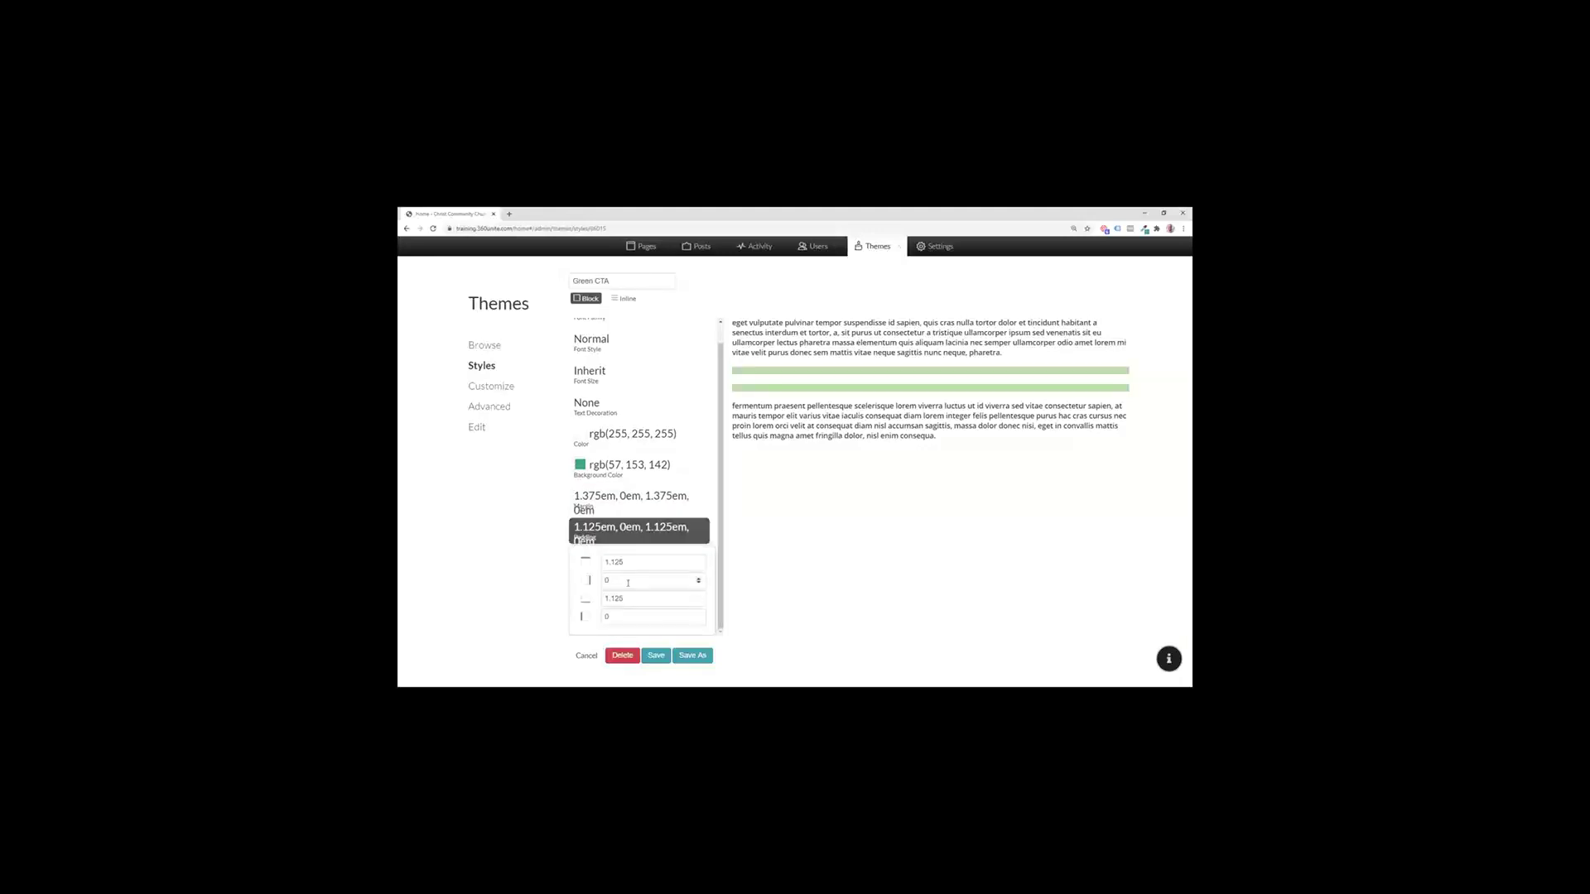
key("BackSpace")
type("1.125")
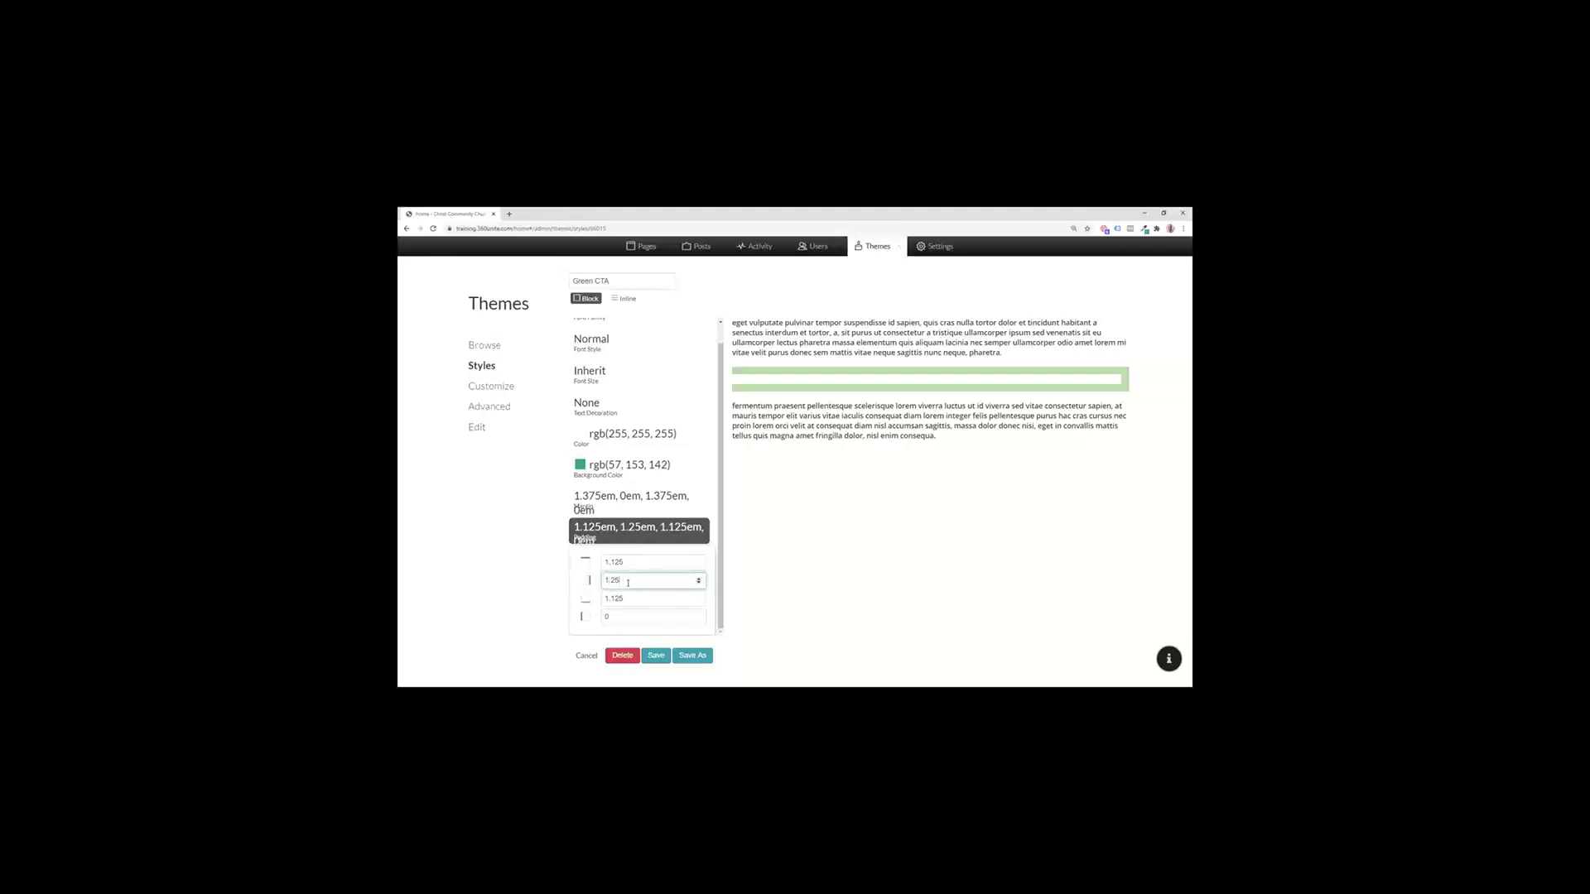
left_click(617, 619)
type(".125")
key("Up")
key("Up")
key("Up")
key("Up")
key("Up")
key("Up")
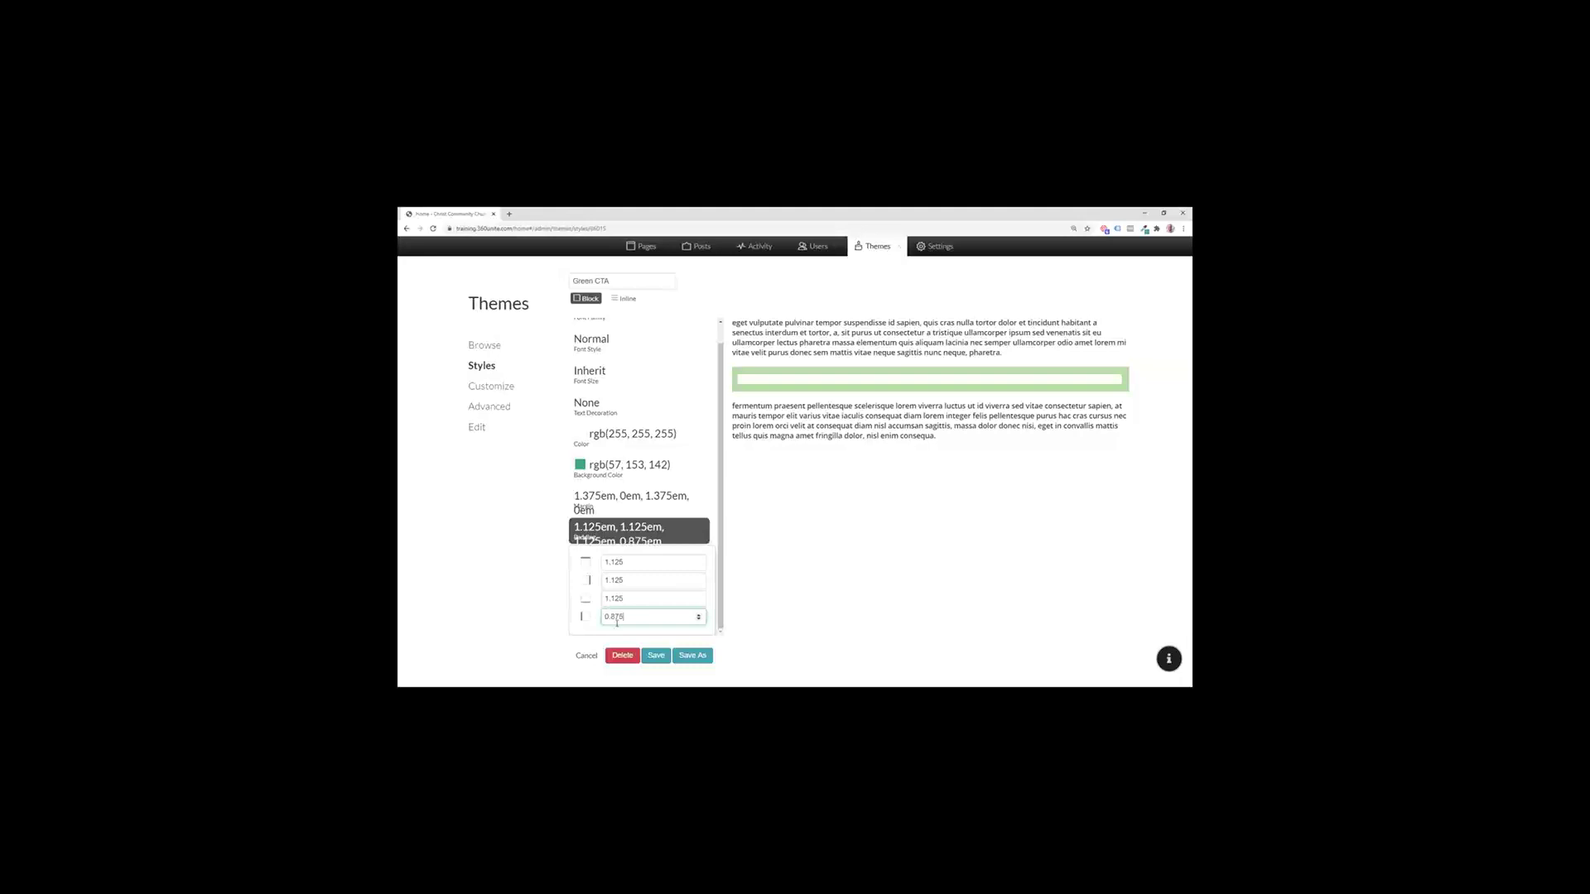
key("Up")
key("Up")
Step: Set the Green CTA style's right and left margins to 1.375em each and save the style
left_click(615, 501)
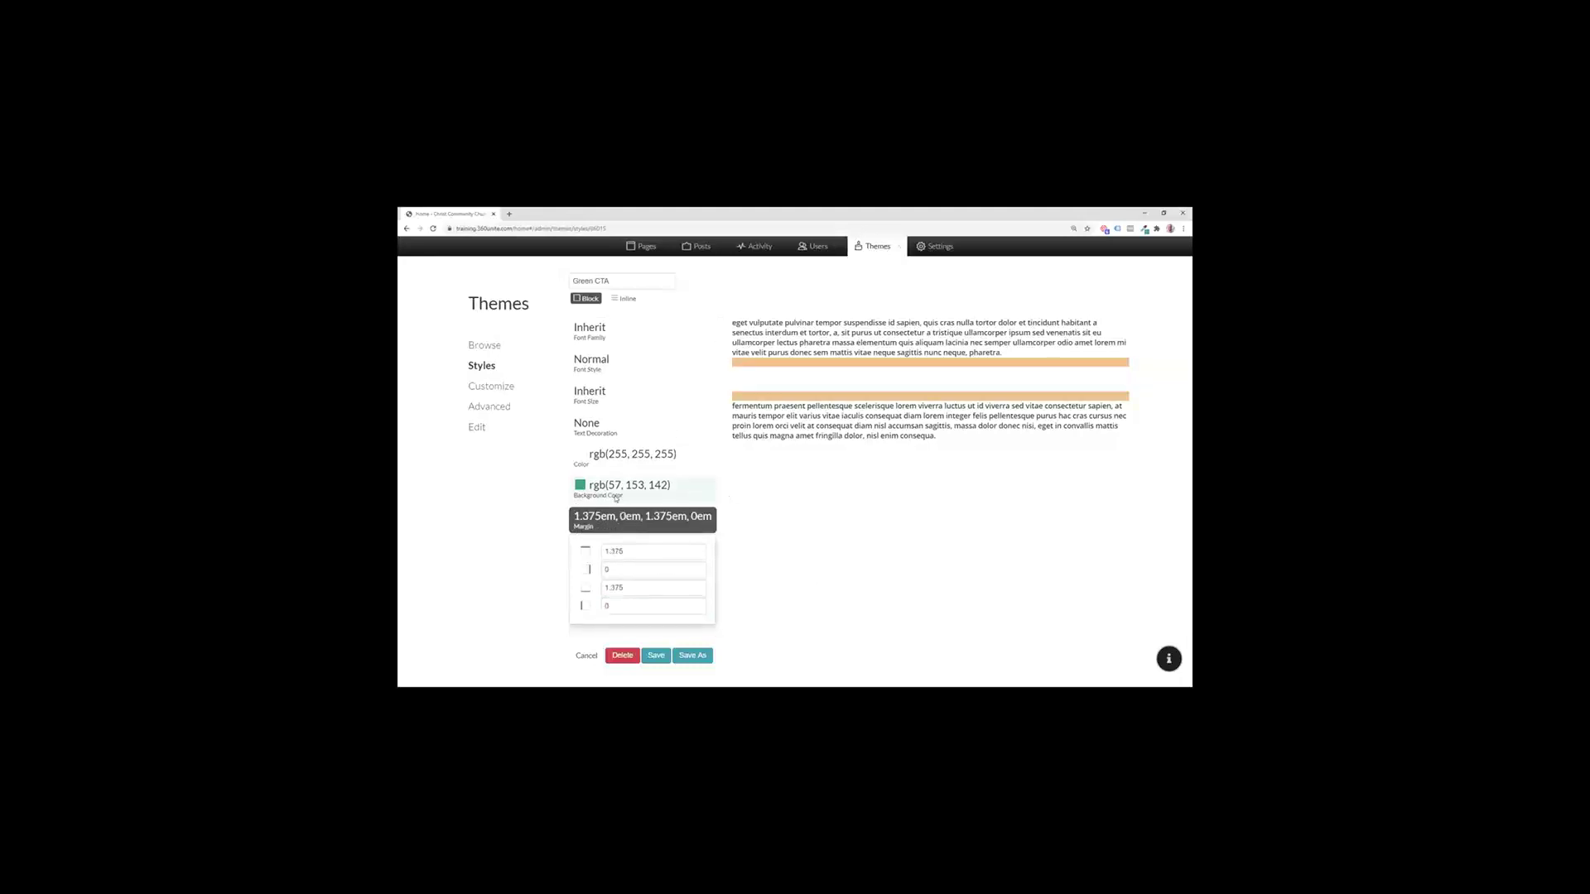
left_click(619, 569)
key("Up")
key("Up")
key("Up")
key("Up")
key("Up")
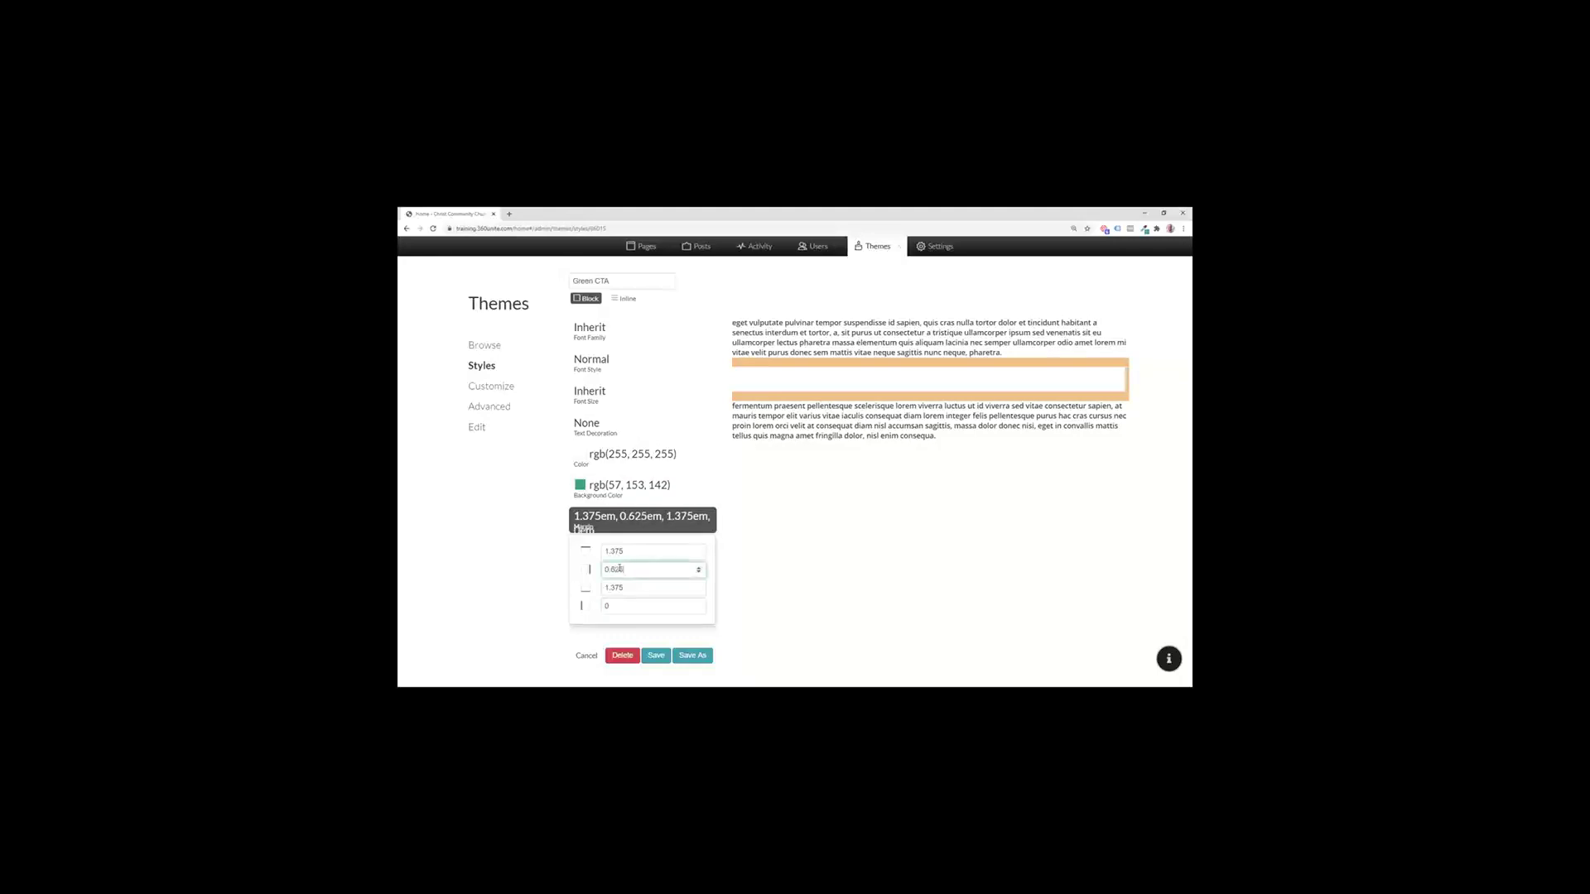
key("Up")
left_click(642, 607)
key("Up")
key("Up")
key("Up")
key("Up")
key("Up")
key("Up")
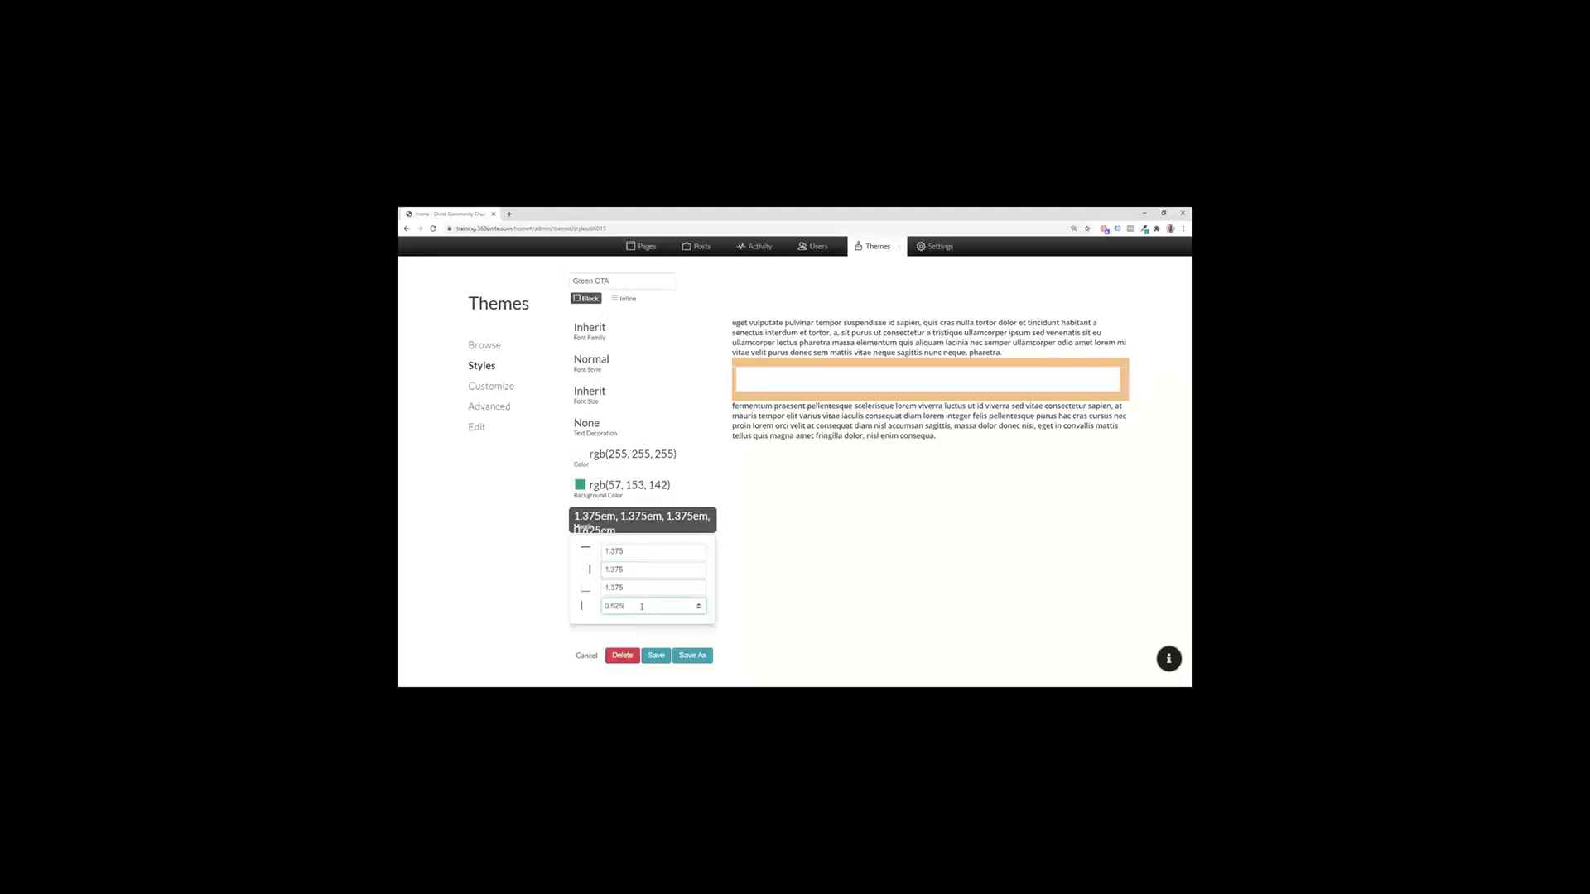
key("Up")
key("Up")
key("Up")
key("Up")
key("Up")
left_click(657, 656)
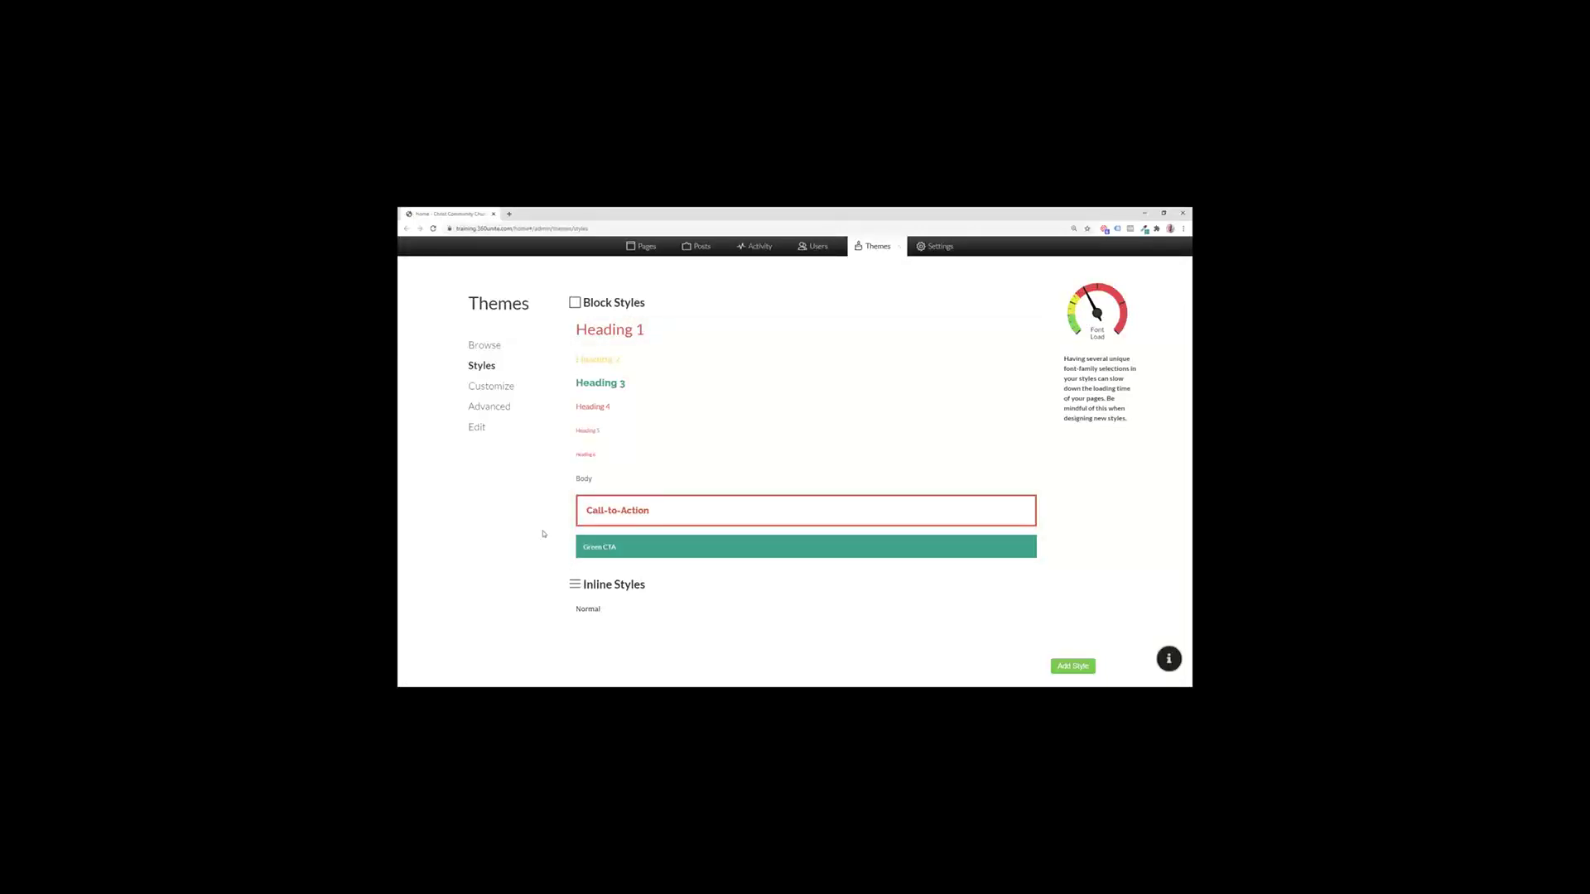
Step: Reopen the Green CTA style, set its font size to 1.5em and save it
left_click(610, 552)
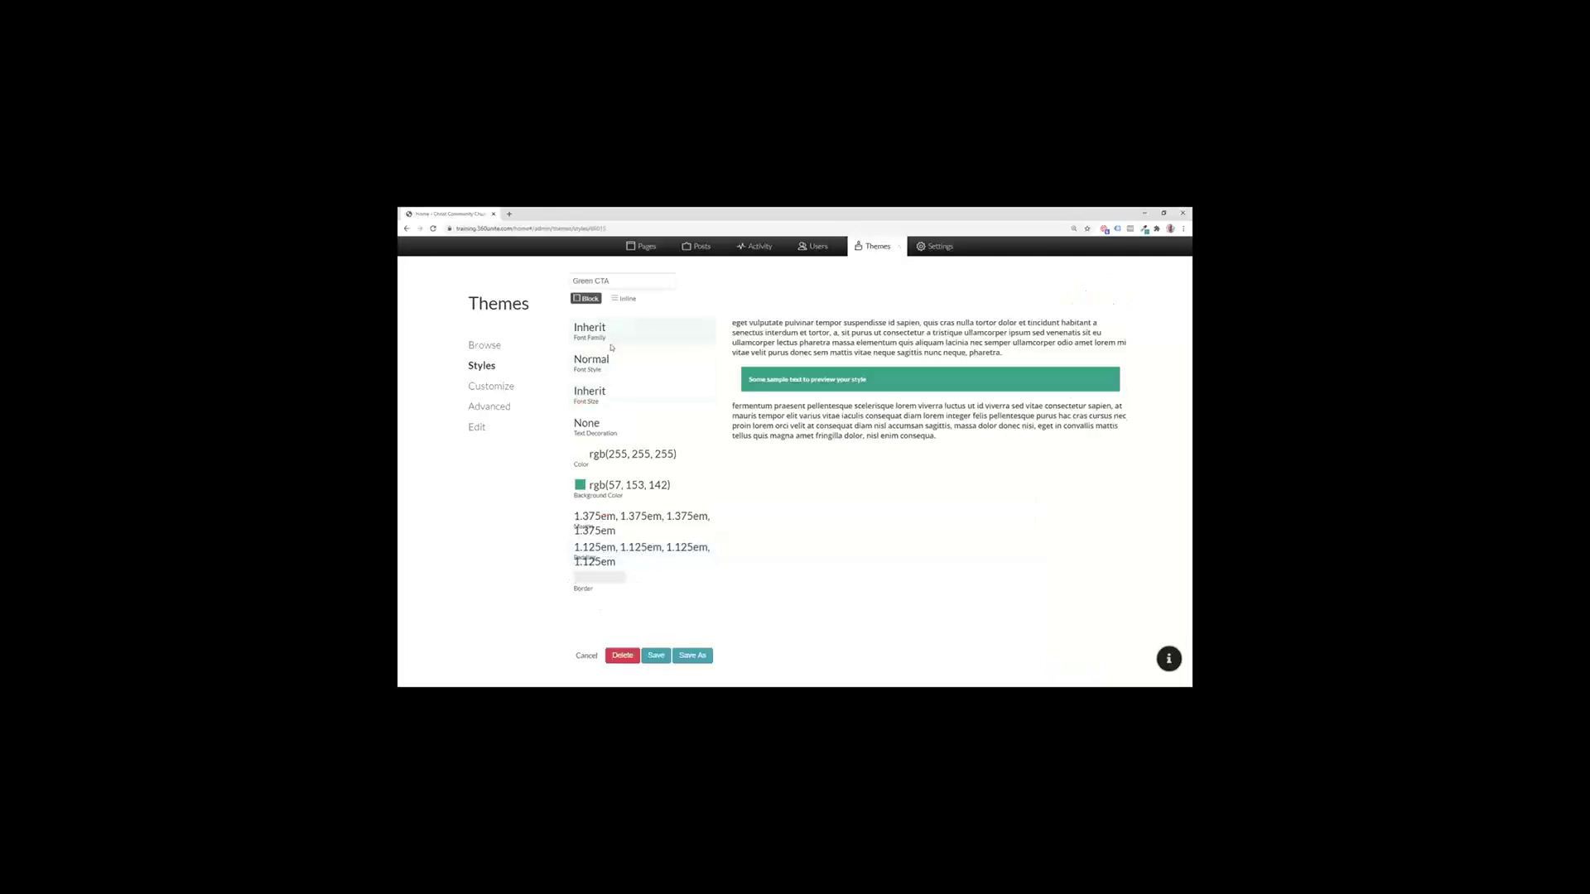
left_click(604, 397)
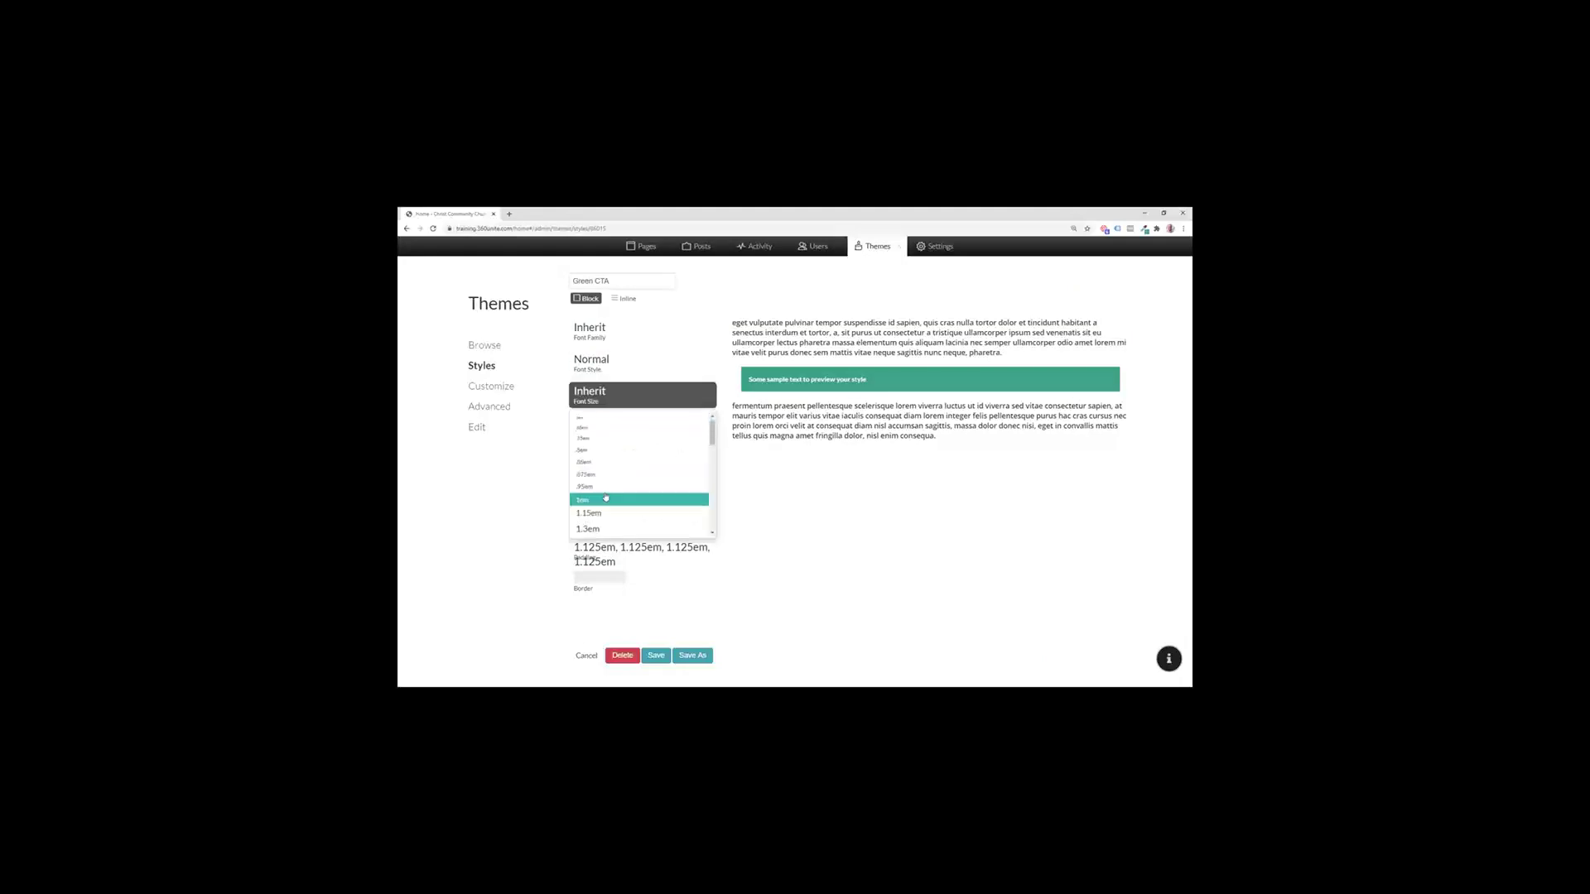
left_click(613, 522)
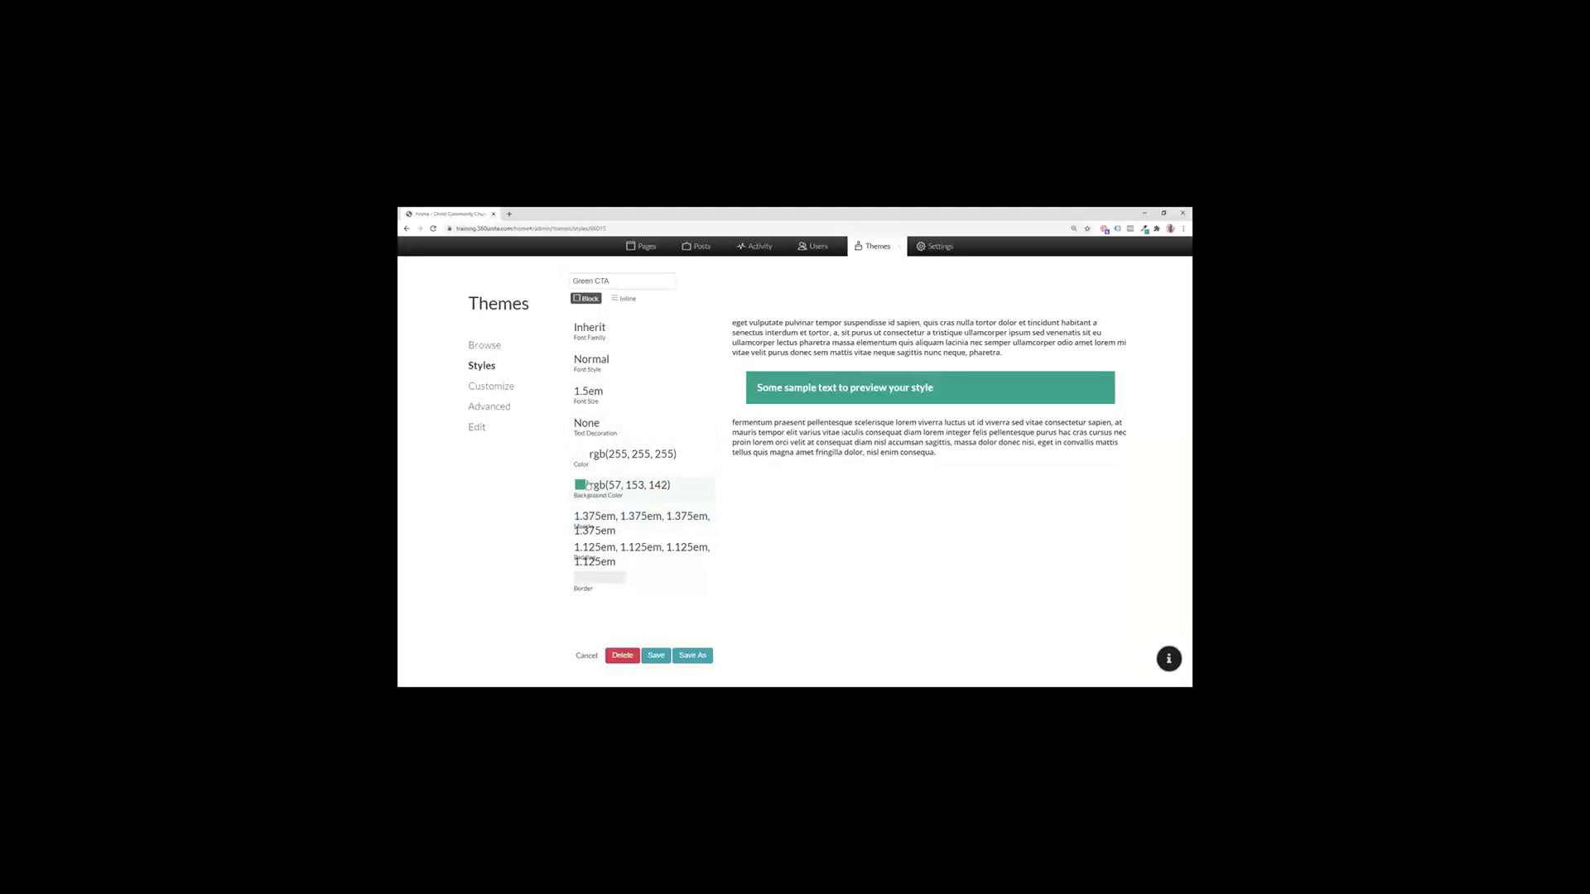
left_click(656, 655)
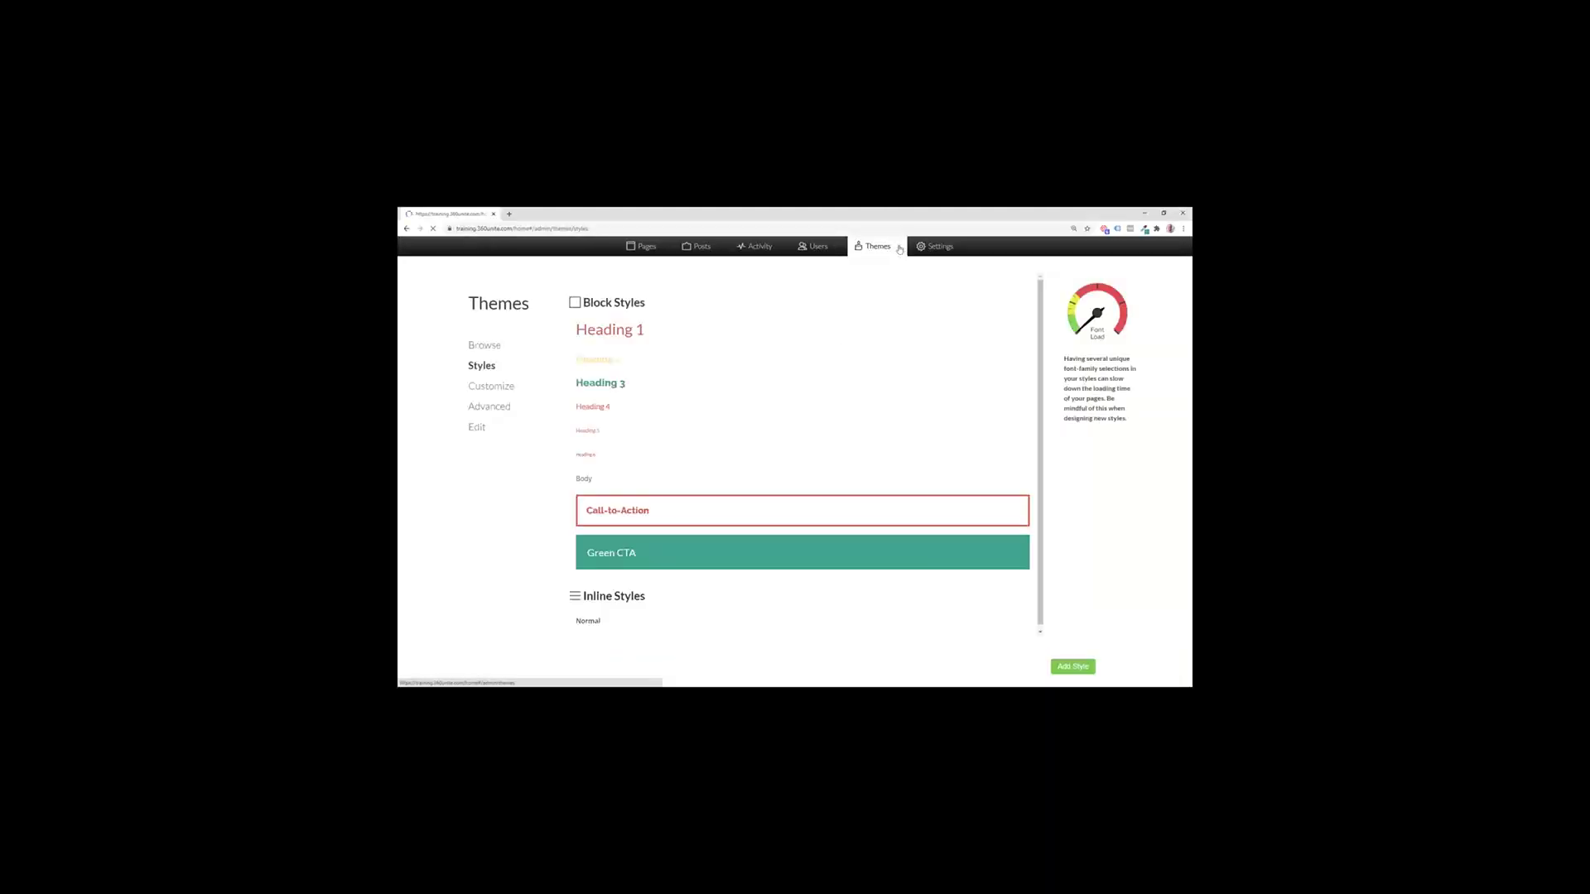
Step: Return to the website's home page and review the headings and call-to-action buttons under the three feature images
left_click(899, 250)
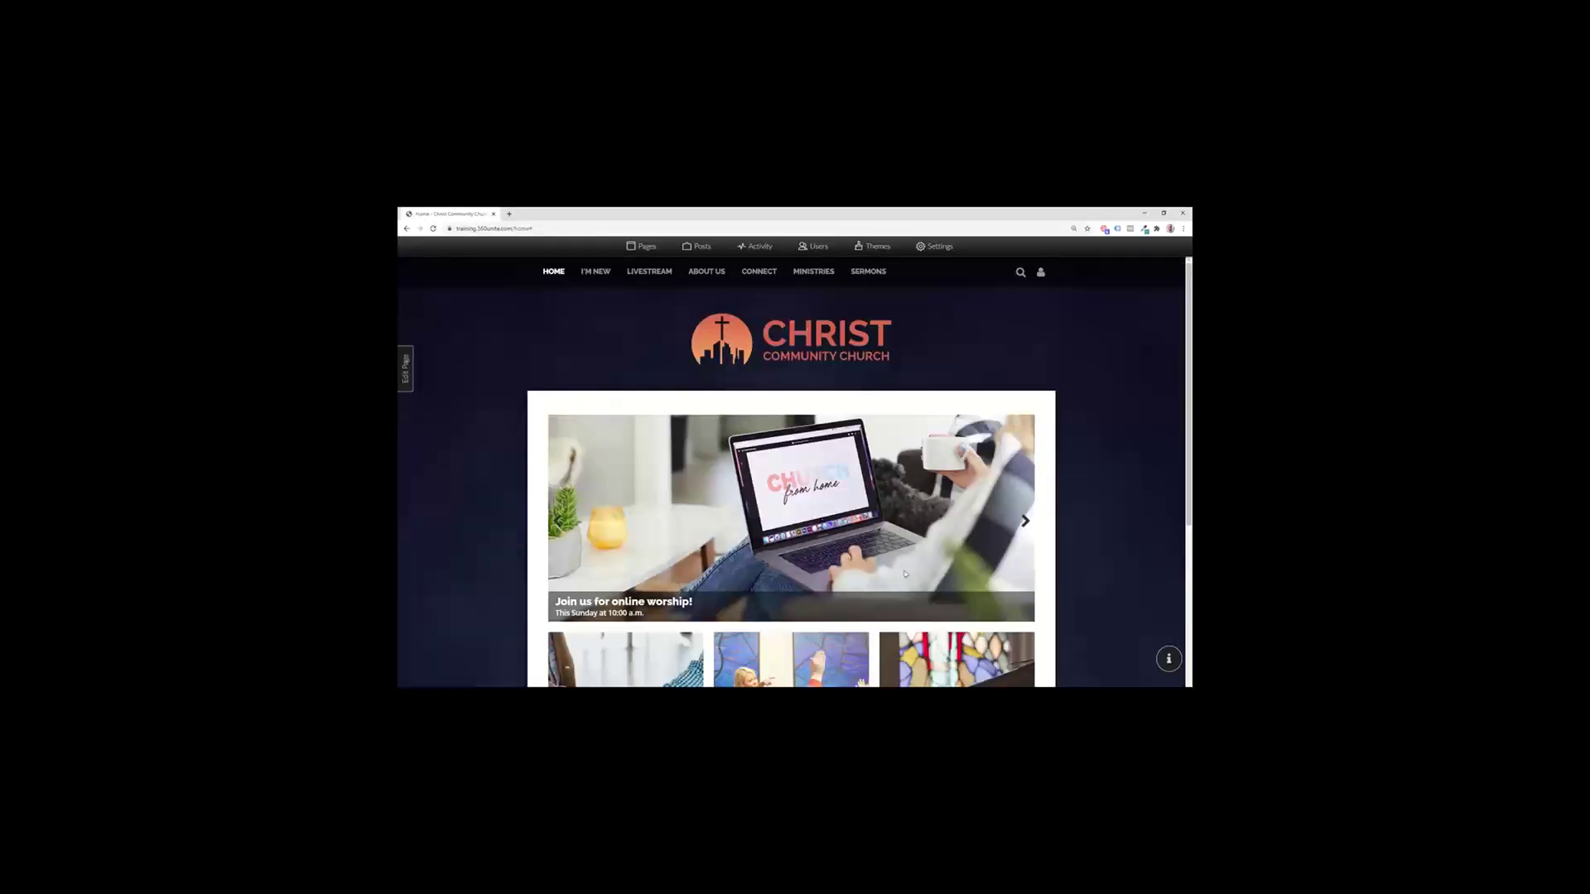
scroll(906, 574, "down", 4)
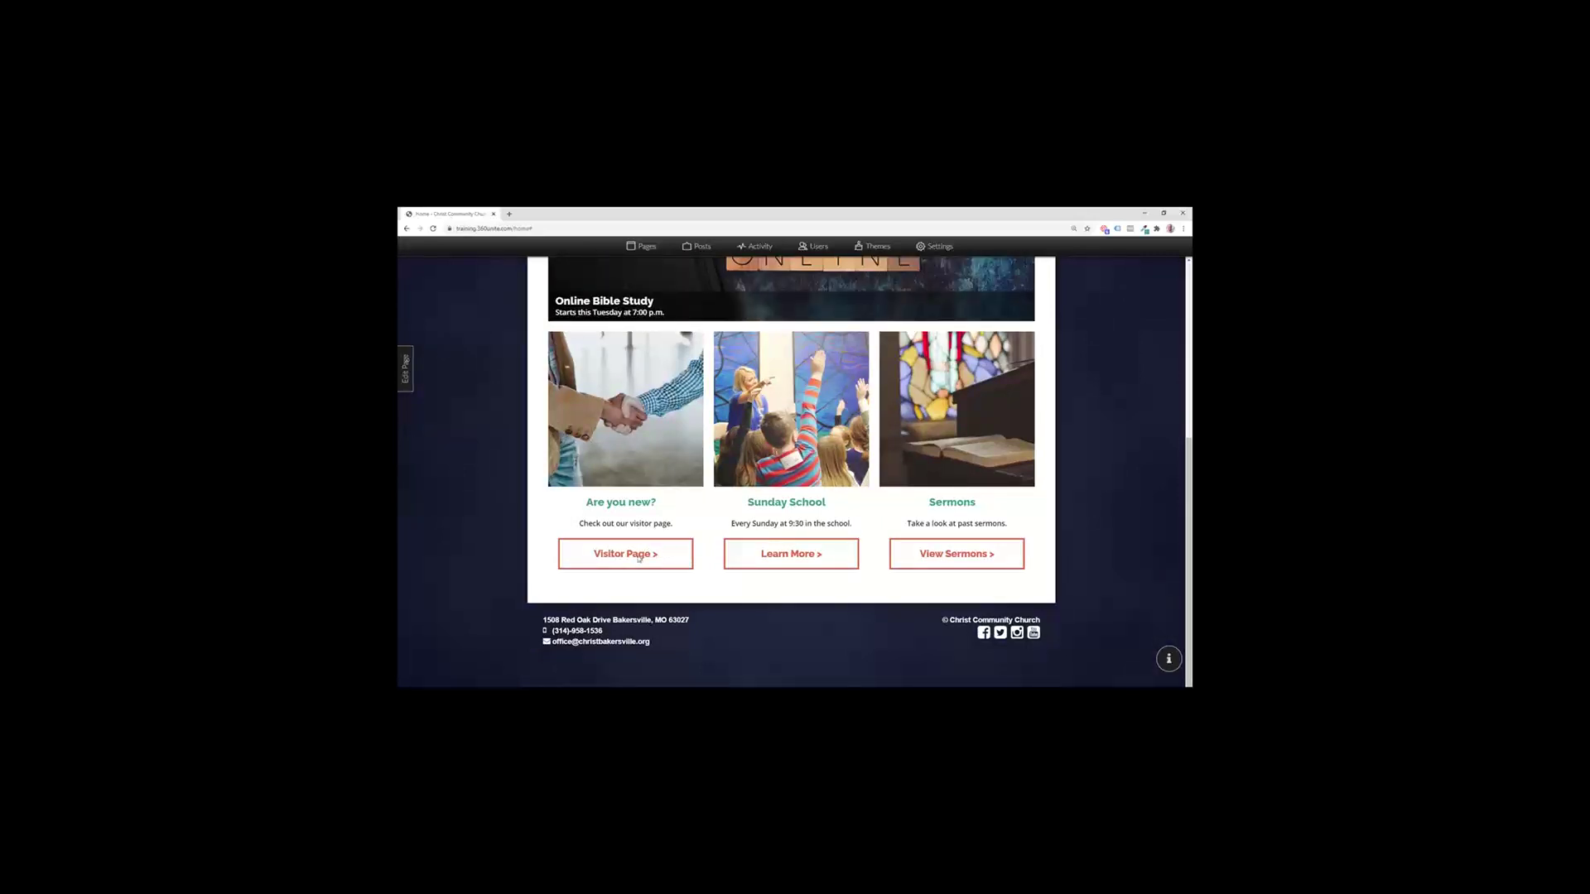
double_click(622, 500)
left_click(685, 521)
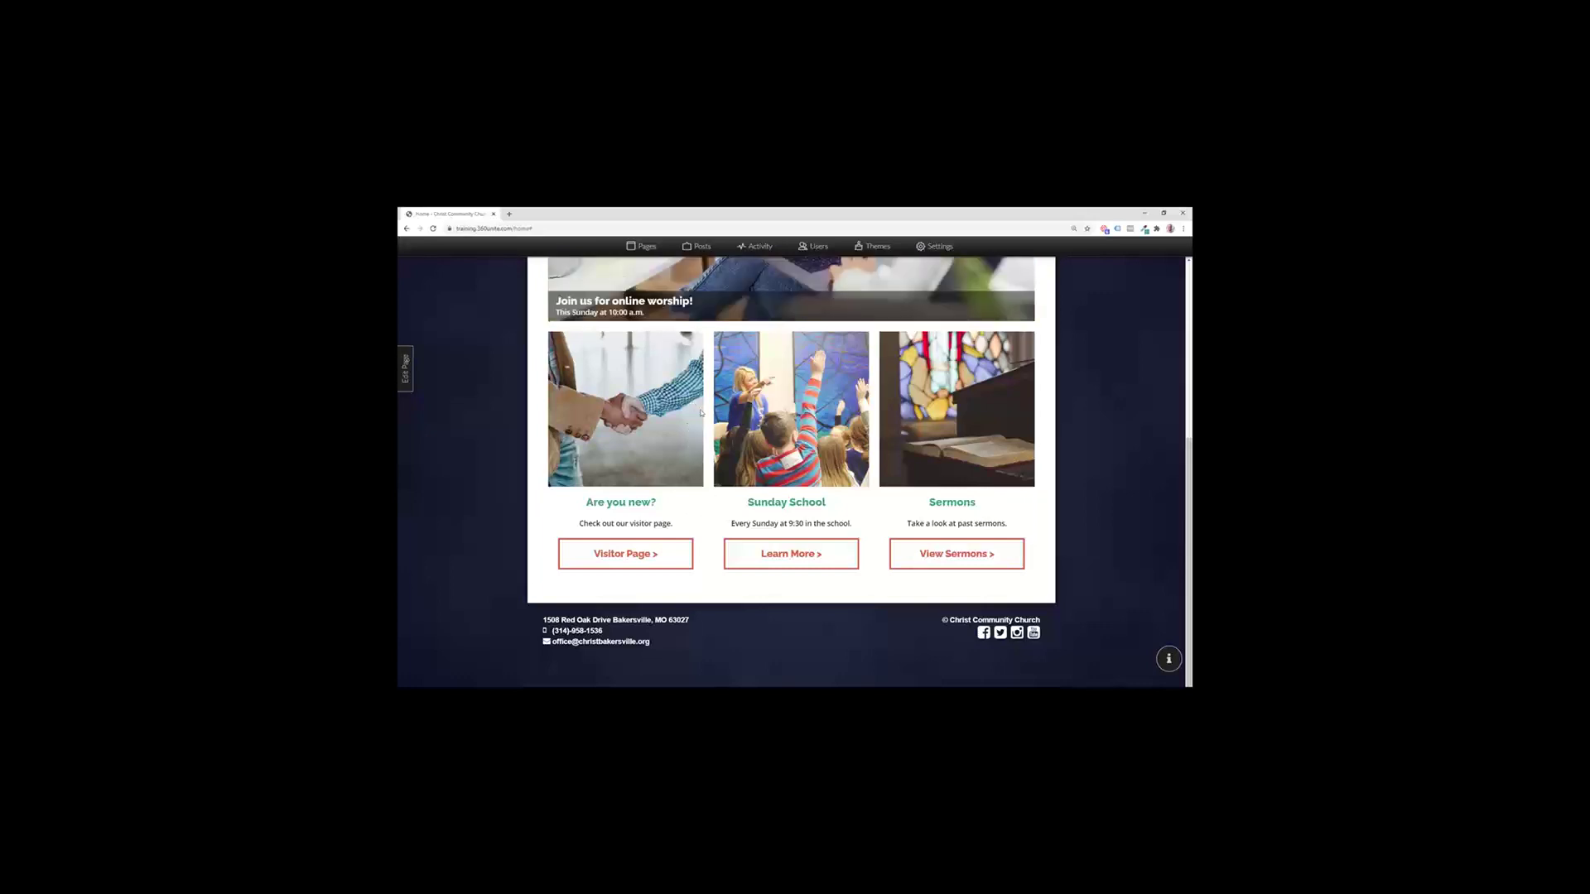
scroll(701, 412, "up", 4)
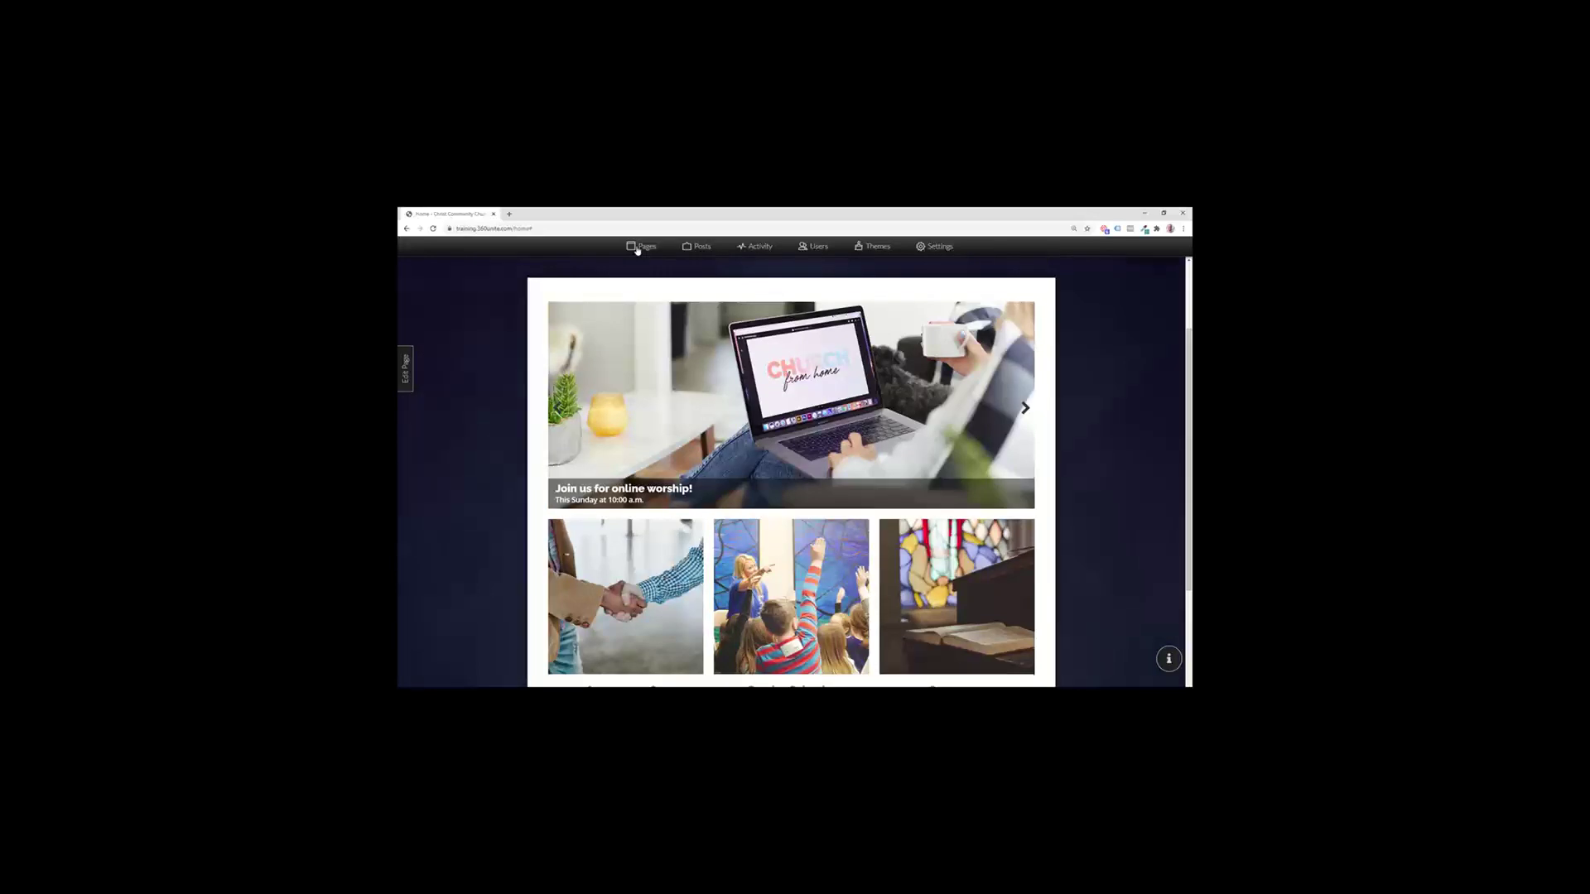
Step: Create a new page from the Blank Page template and name it Confirmation Class
left_click(636, 247)
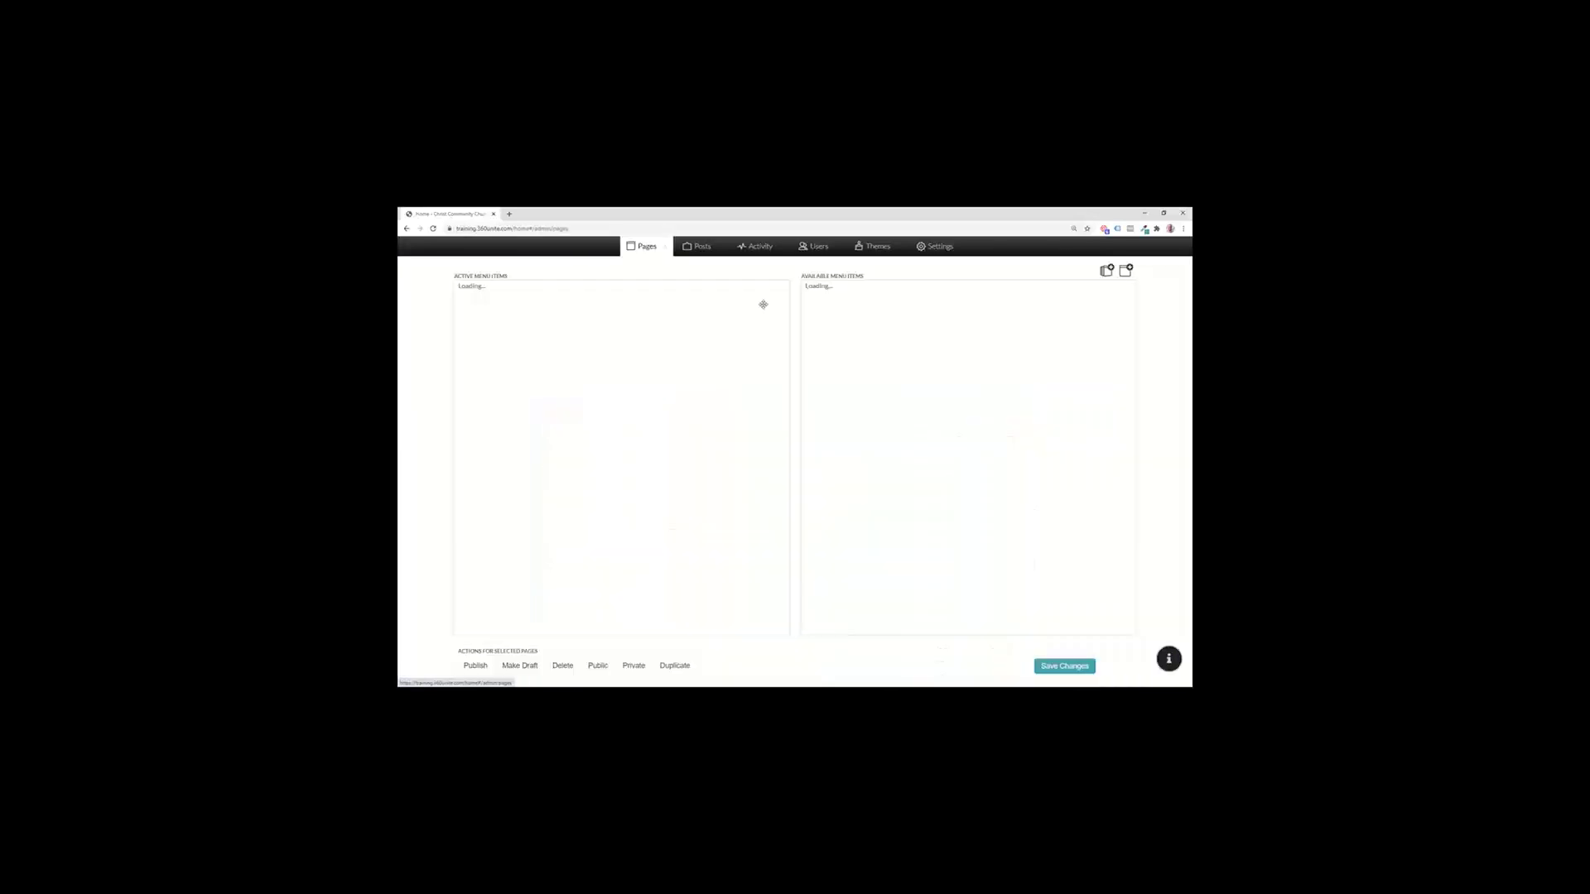
left_click(1126, 271)
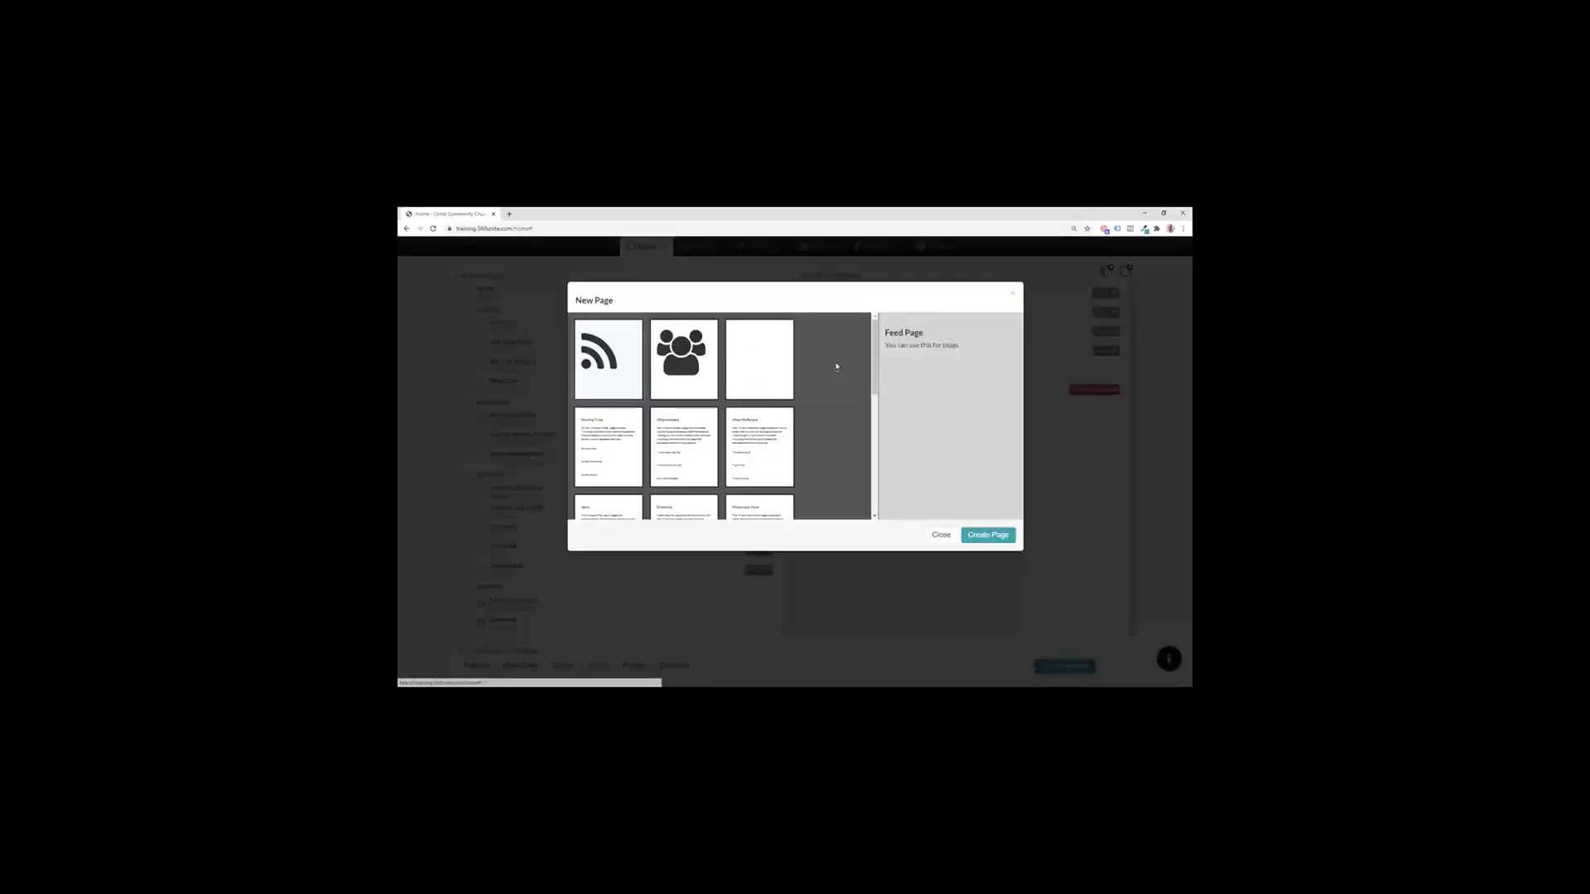
left_click(942, 535)
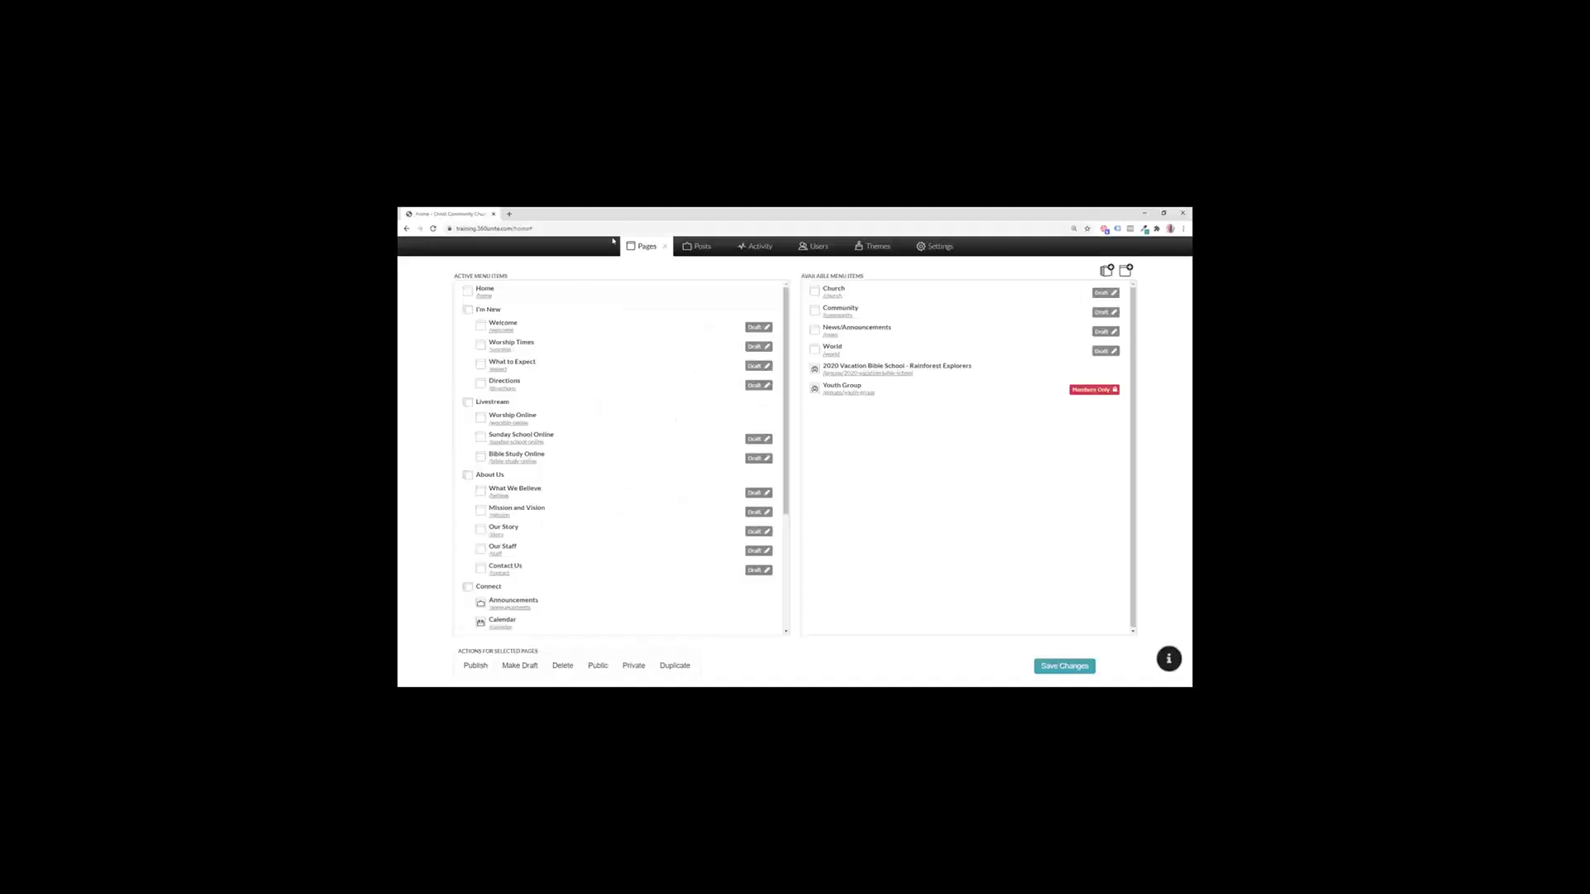
left_click(1127, 272)
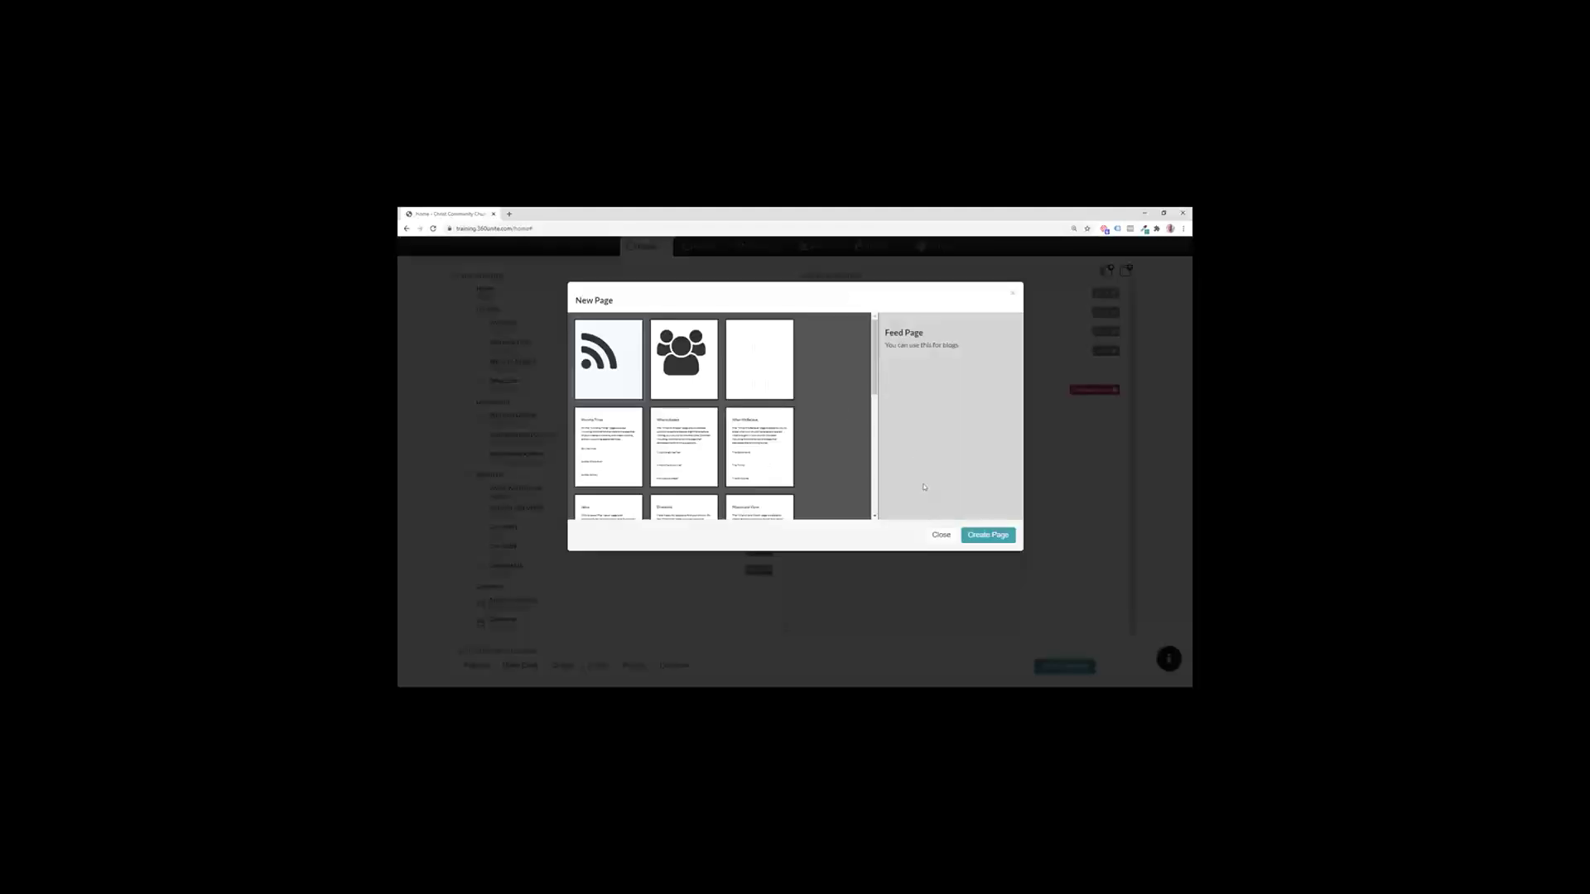
left_click(748, 360)
left_click(987, 535)
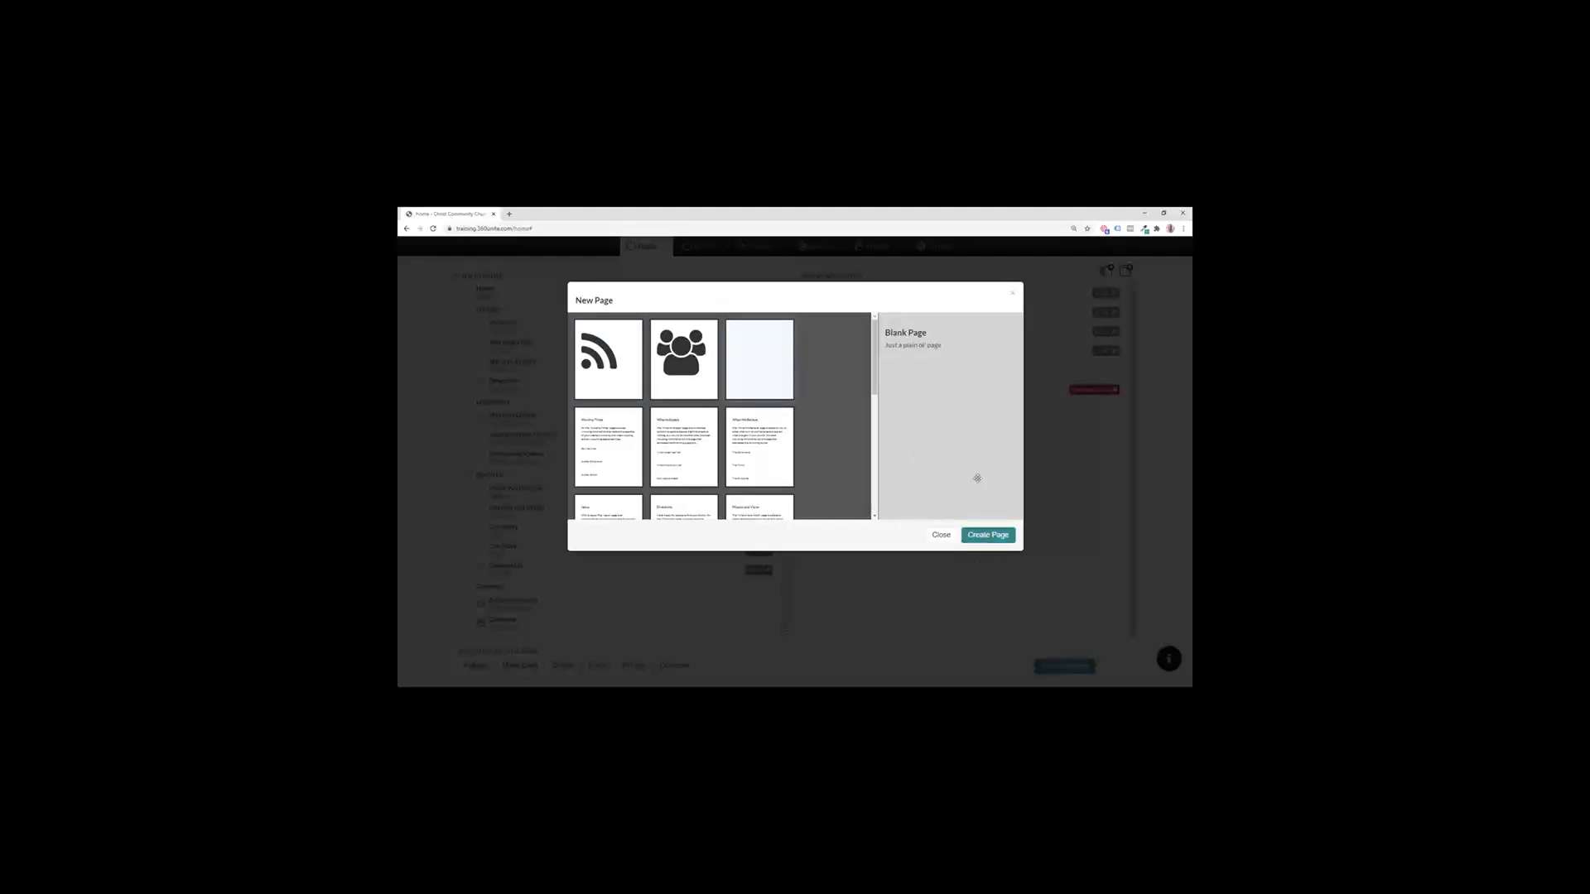
type("Confirmati")
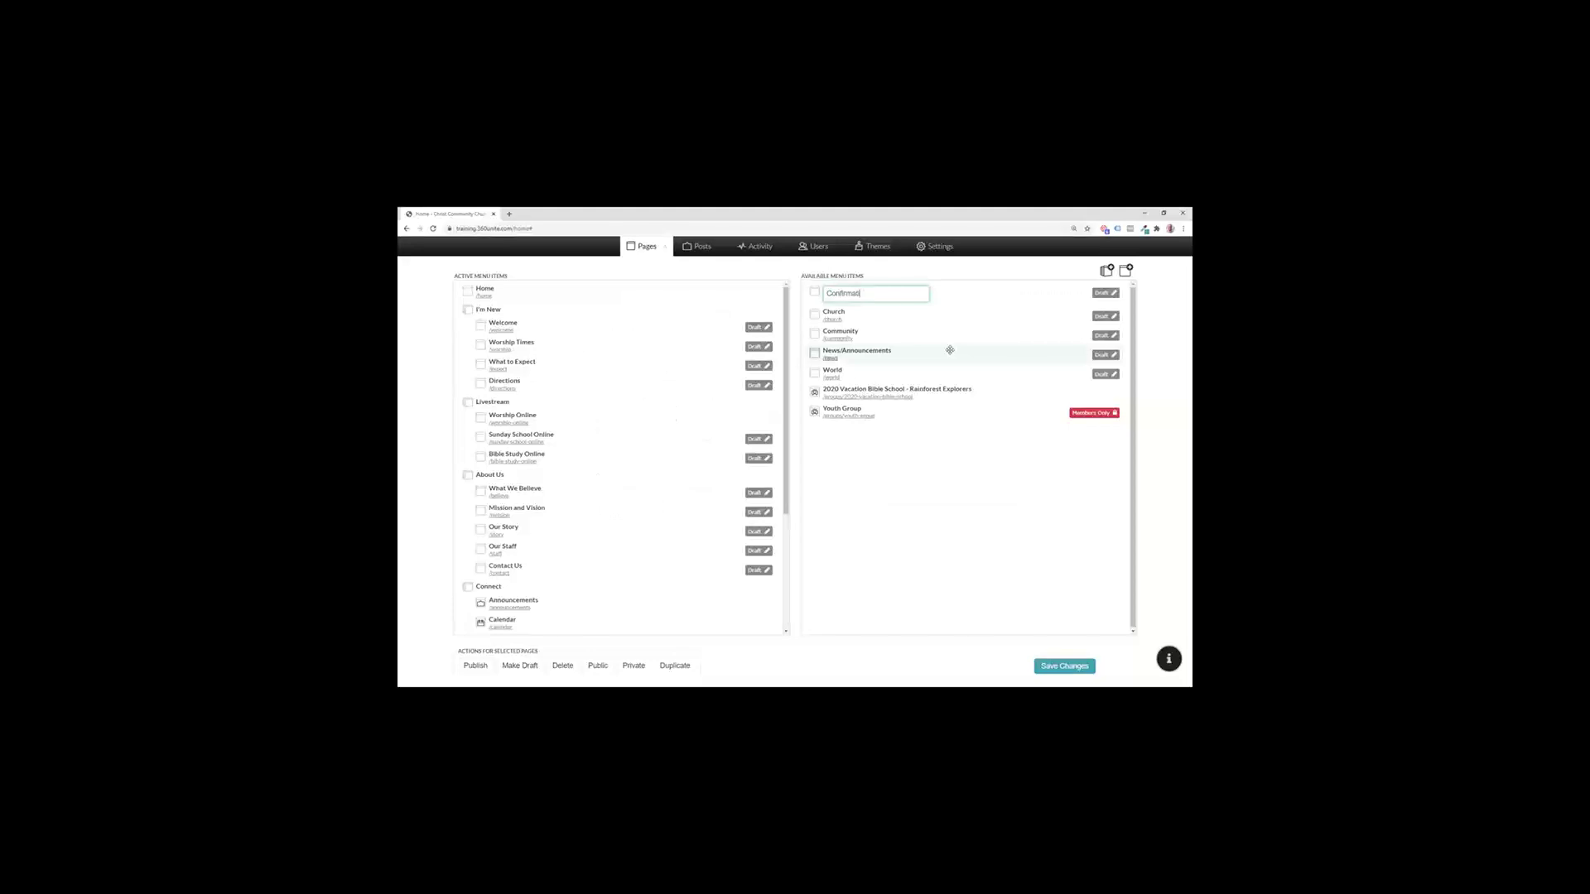
type("on Class")
key("Return")
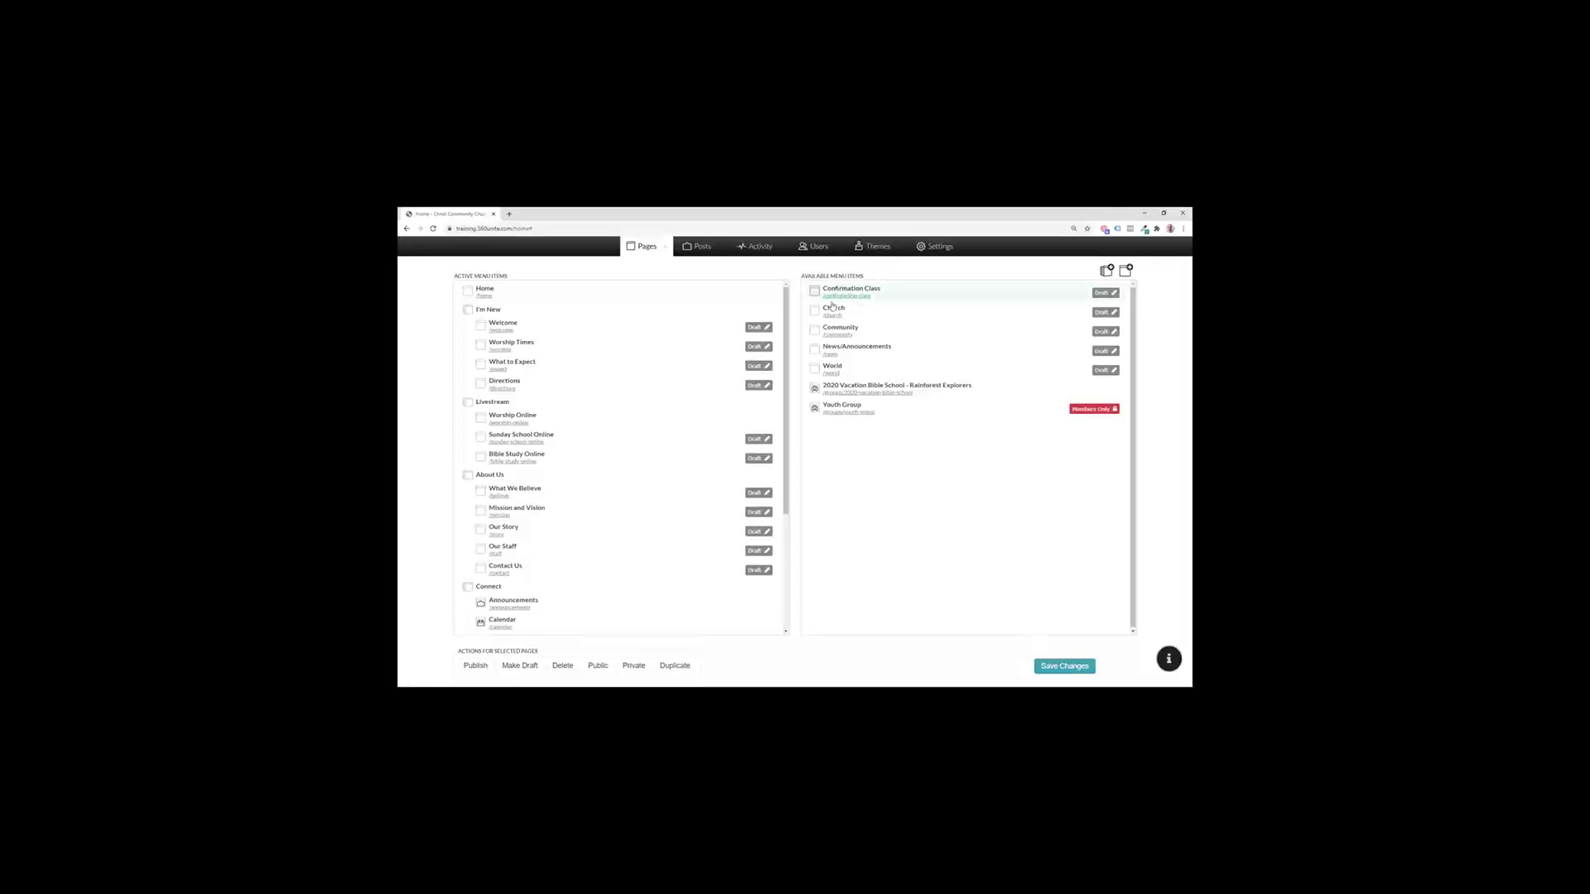
Step: Move the Confirmation Class page into the active Ministries group between Child and Youth and save the page arrangement
left_click_drag(832, 304, 583, 618)
scroll(659, 419, "down", 1)
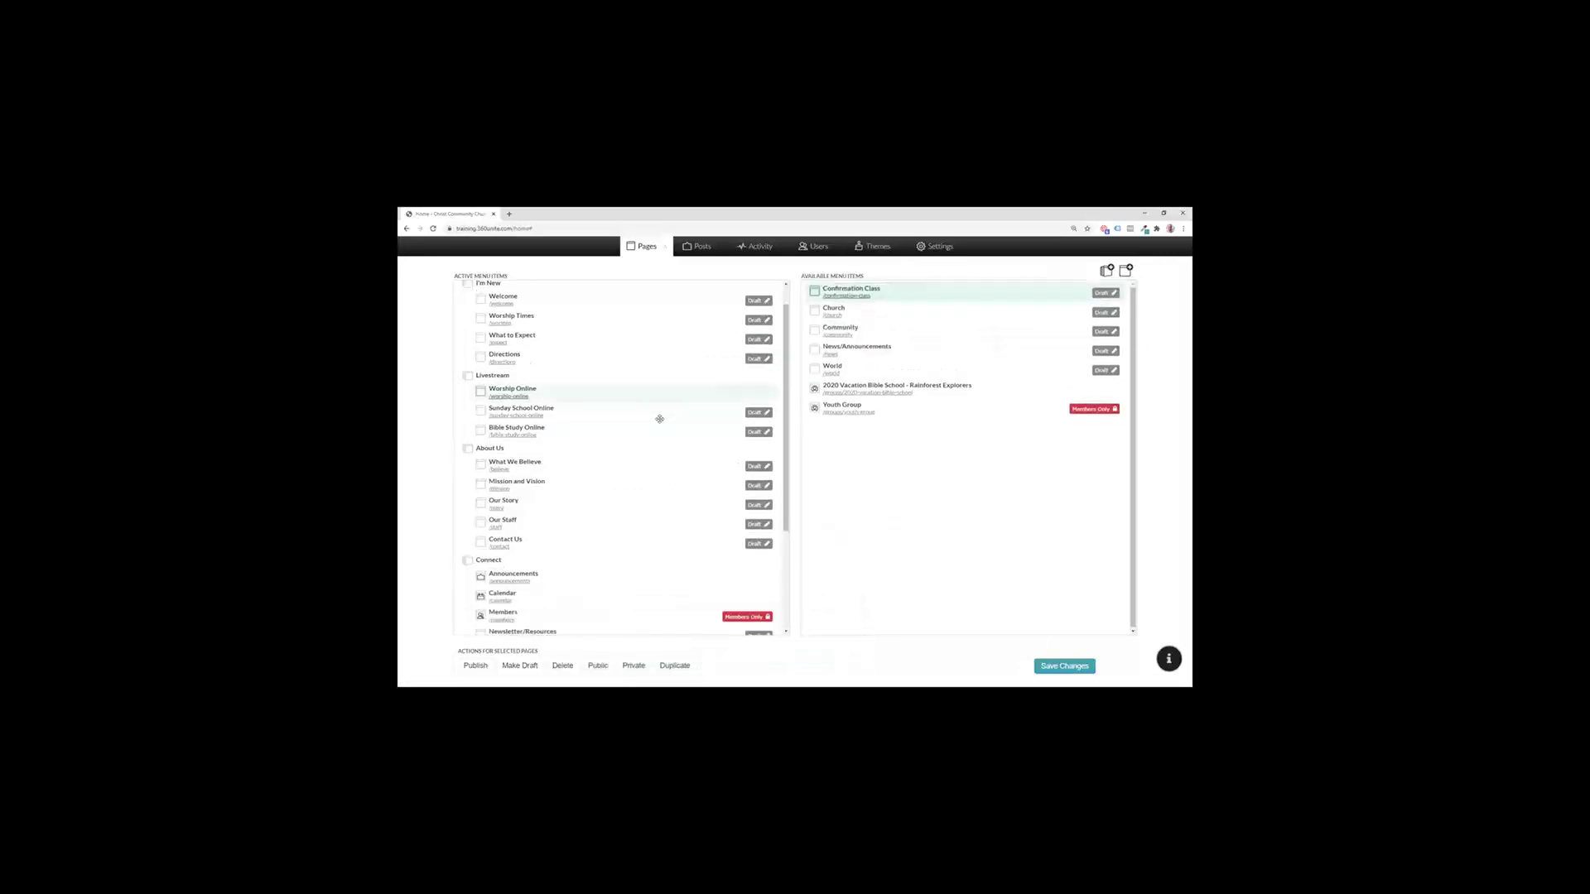
scroll(659, 419, "down", 4)
left_click_drag(843, 290, 558, 536)
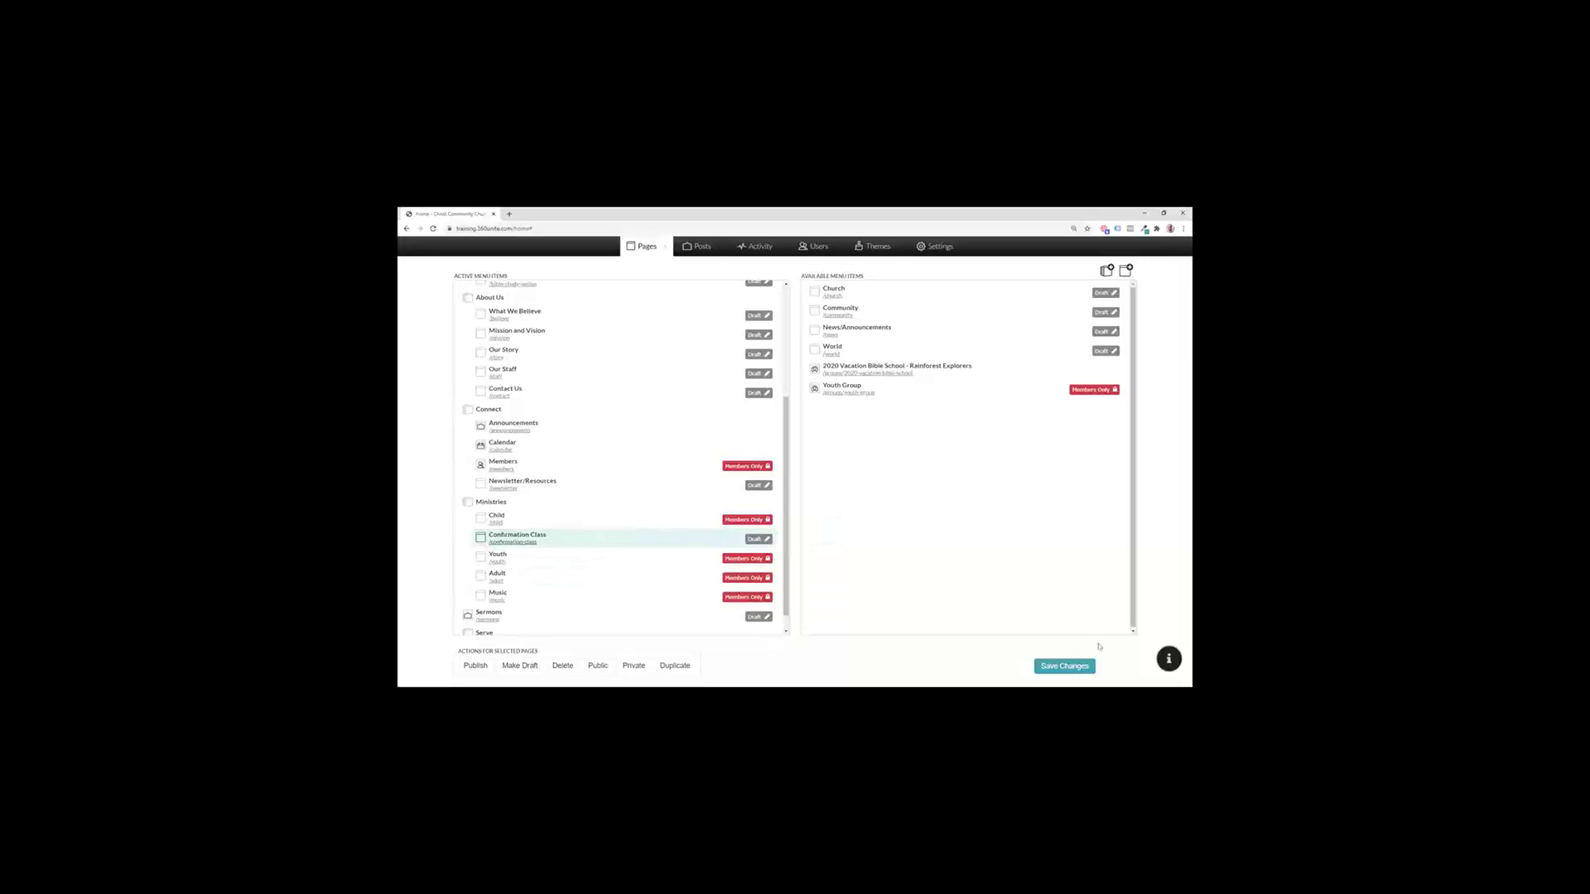
left_click(1068, 665)
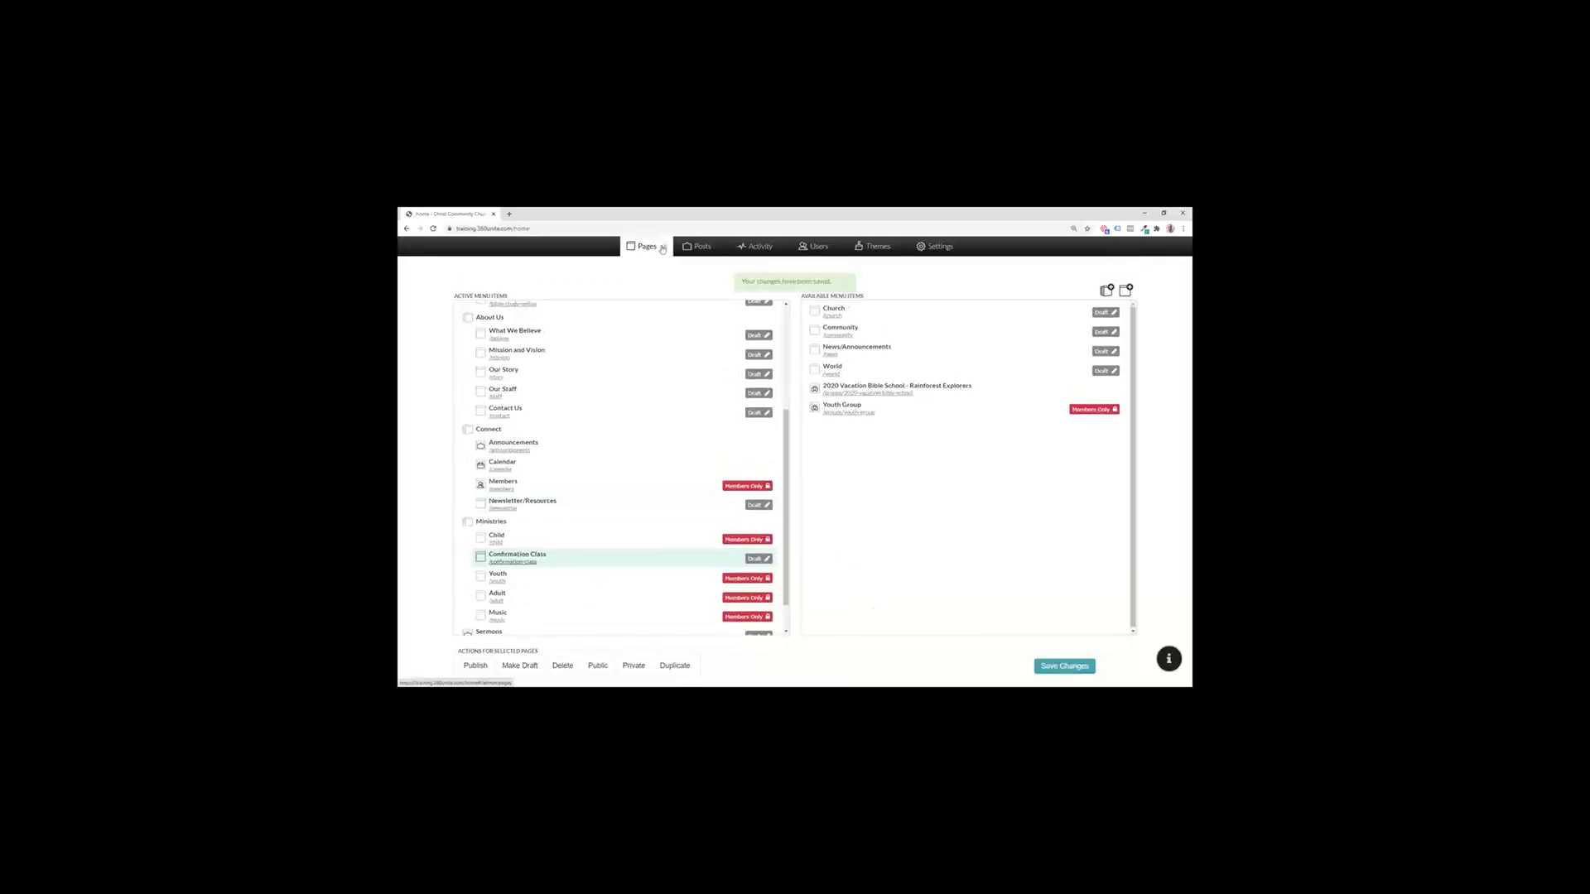
left_click(663, 247)
Step: Open the Confirmation Class page under Ministries on the website and start editing it
mouse_move(813, 272)
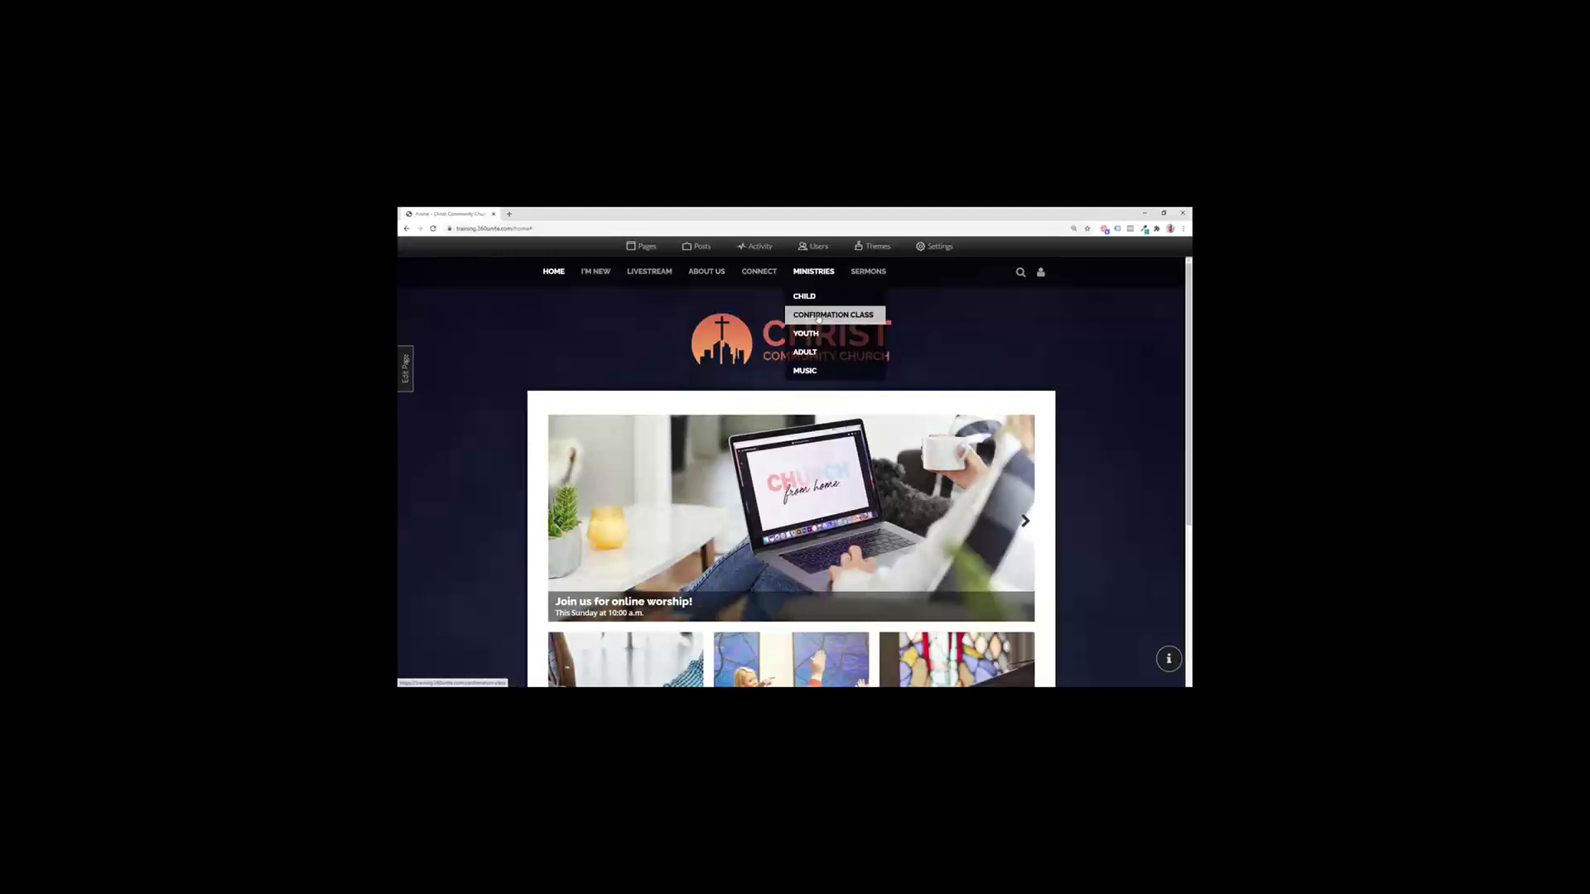
left_click(818, 316)
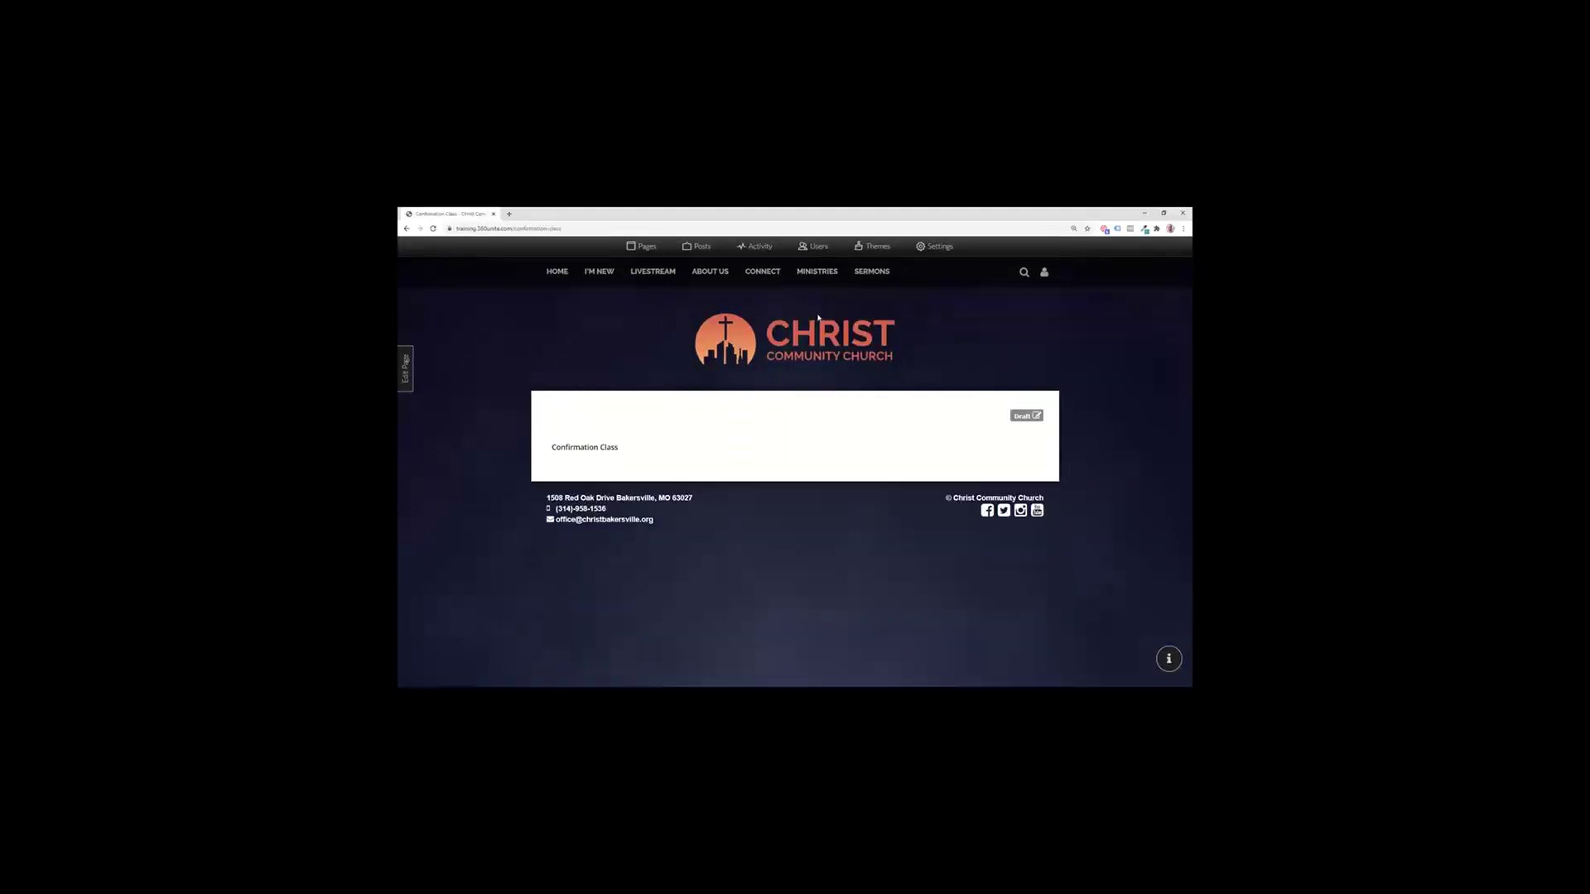
left_click(405, 367)
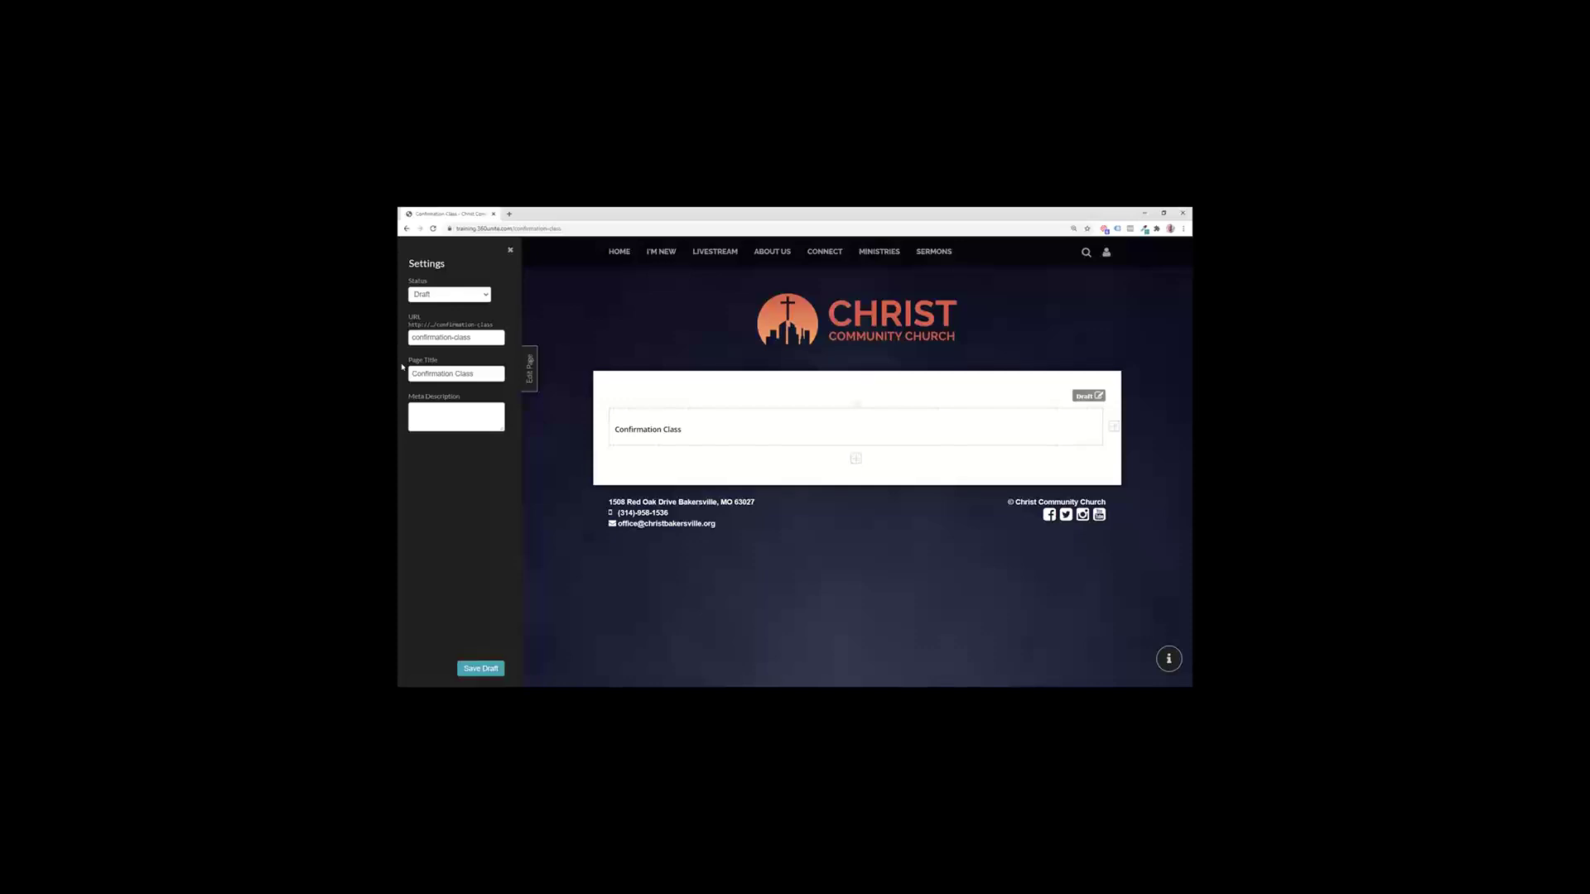
Step: Add three empty full-width rows below the Confirmation Class text
mouse_move(912, 426)
left_click(856, 458)
left_click(856, 494)
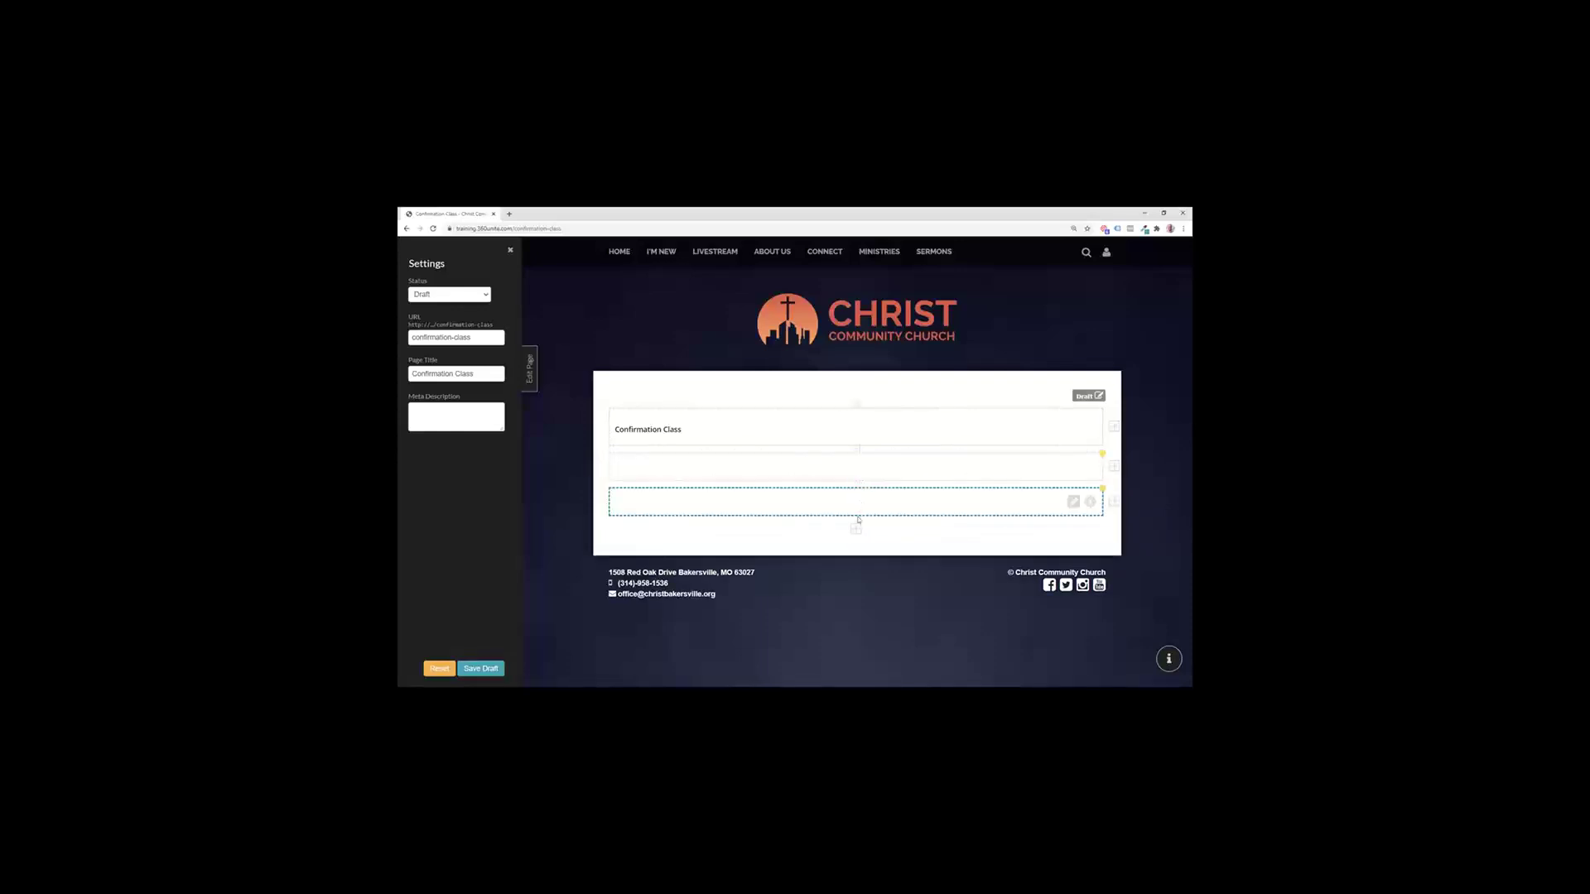
left_click(857, 528)
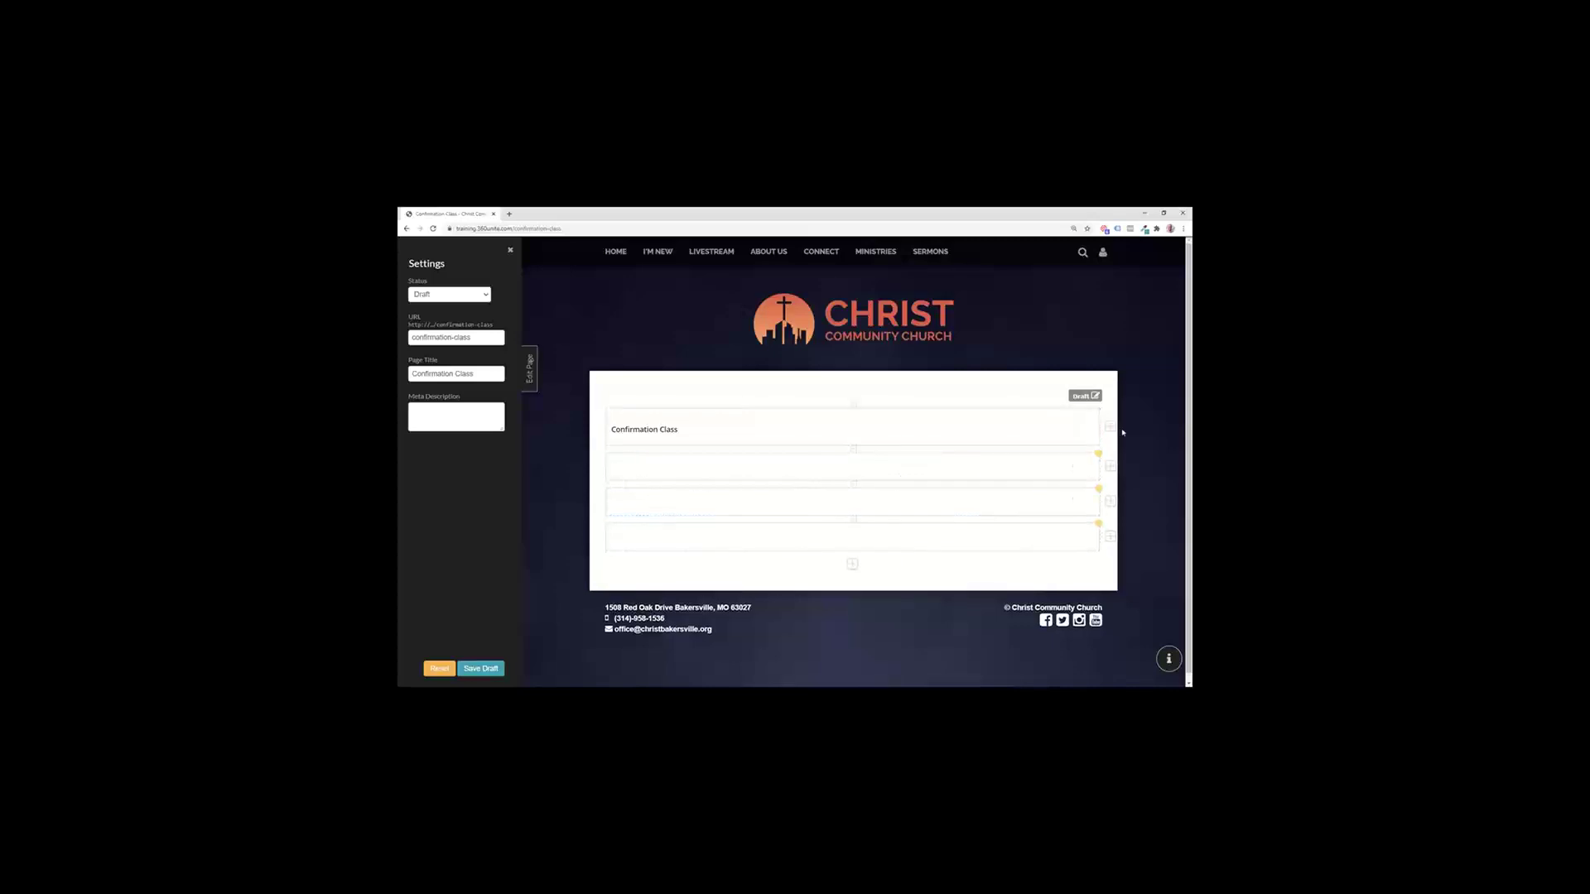
Step: Divide the first empty row below the Confirmation Class text into three equal cells
left_click(1110, 467)
left_click(1110, 467)
left_click_drag(1009, 470, 772, 465)
left_click_drag(1057, 467, 974, 459)
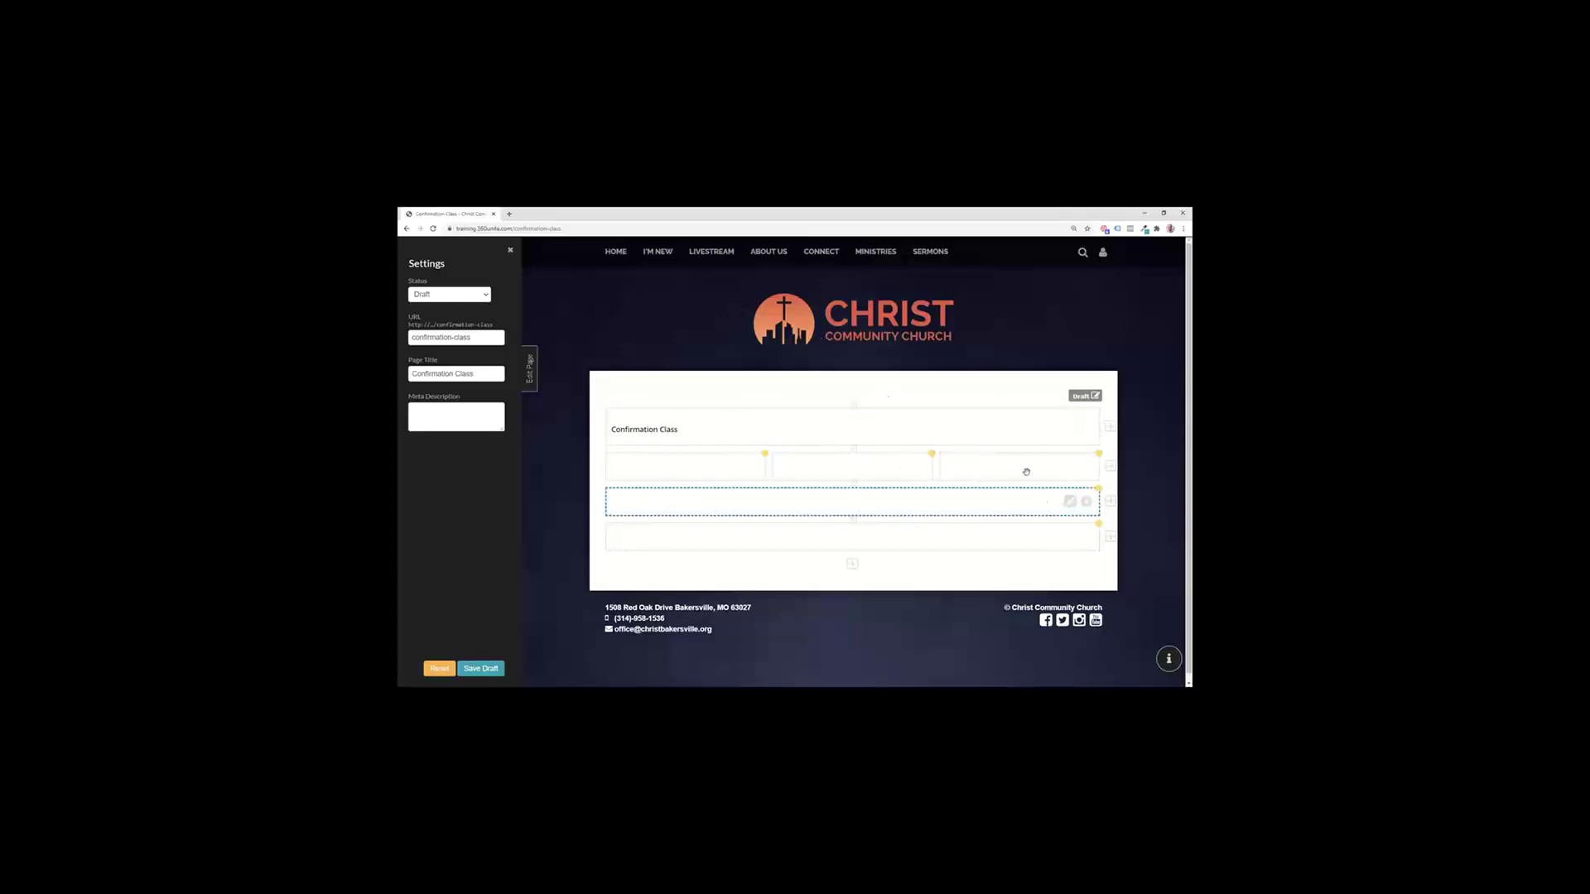
Step: Set the page status to Published, shorten its title to Confirmation and its URL to confirmation, and publish it
left_click(470, 296)
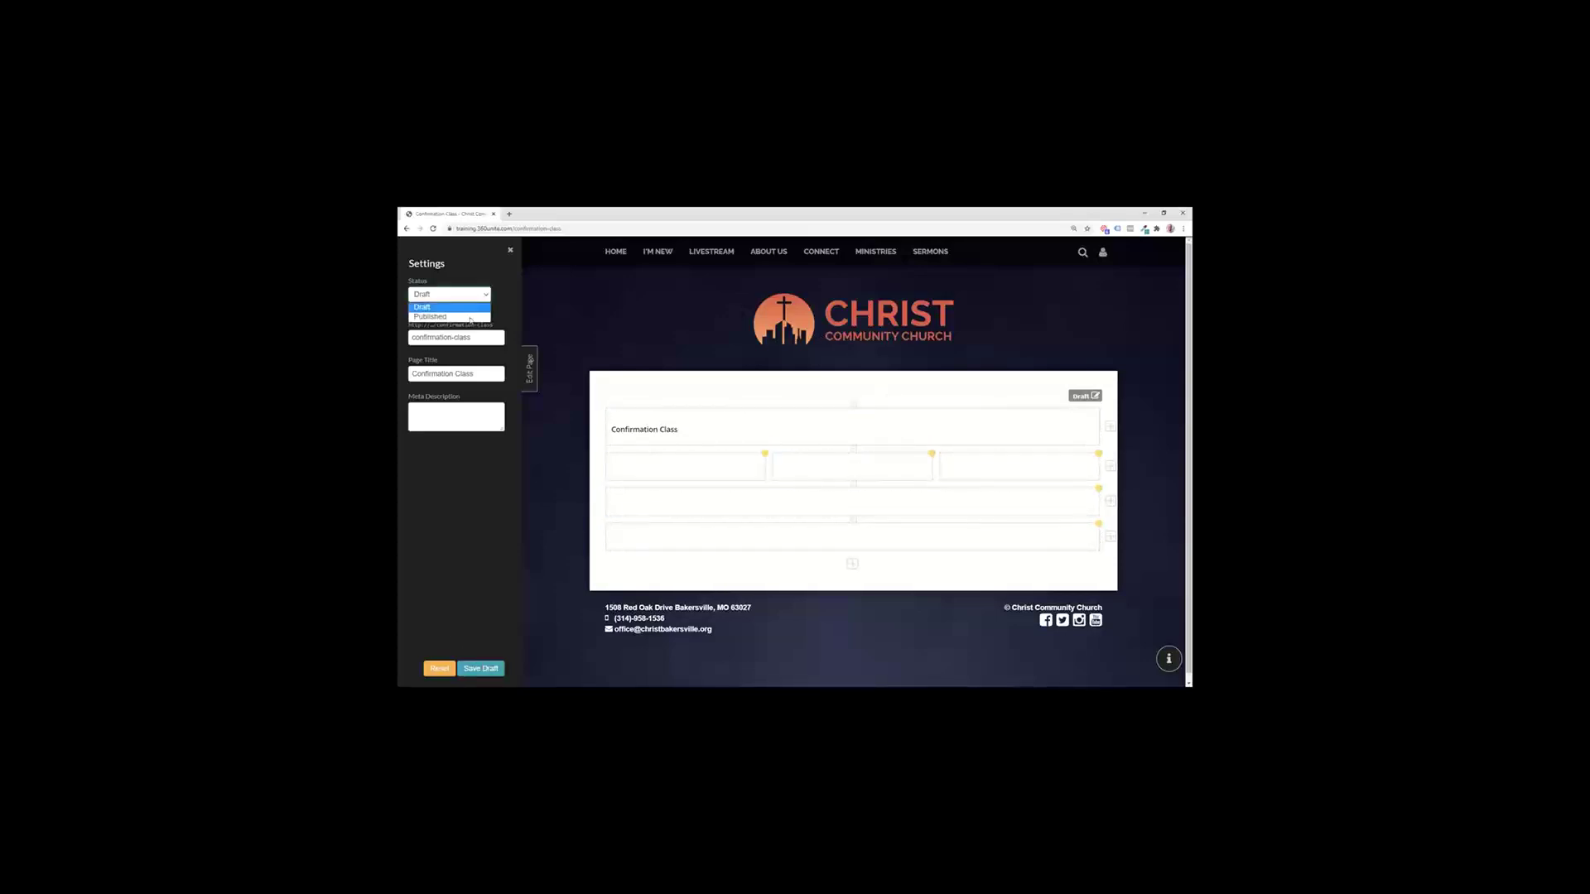
left_click(448, 319)
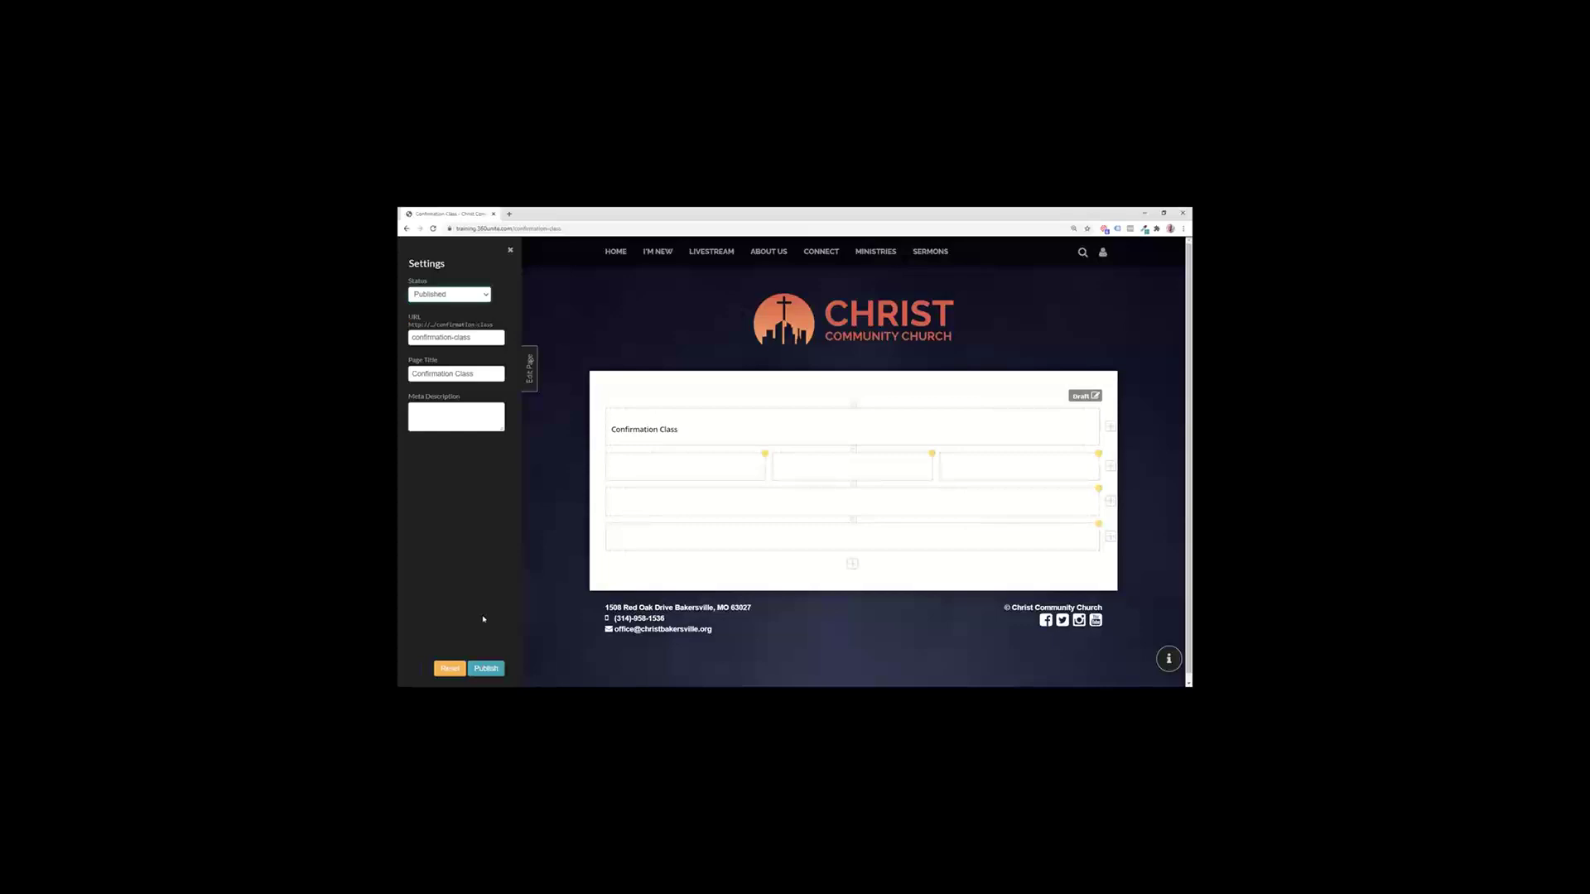
double_click(466, 375)
key("BackSpace")
double_click(467, 339)
key("BackSpace")
key("BackSpace")
left_click(490, 671)
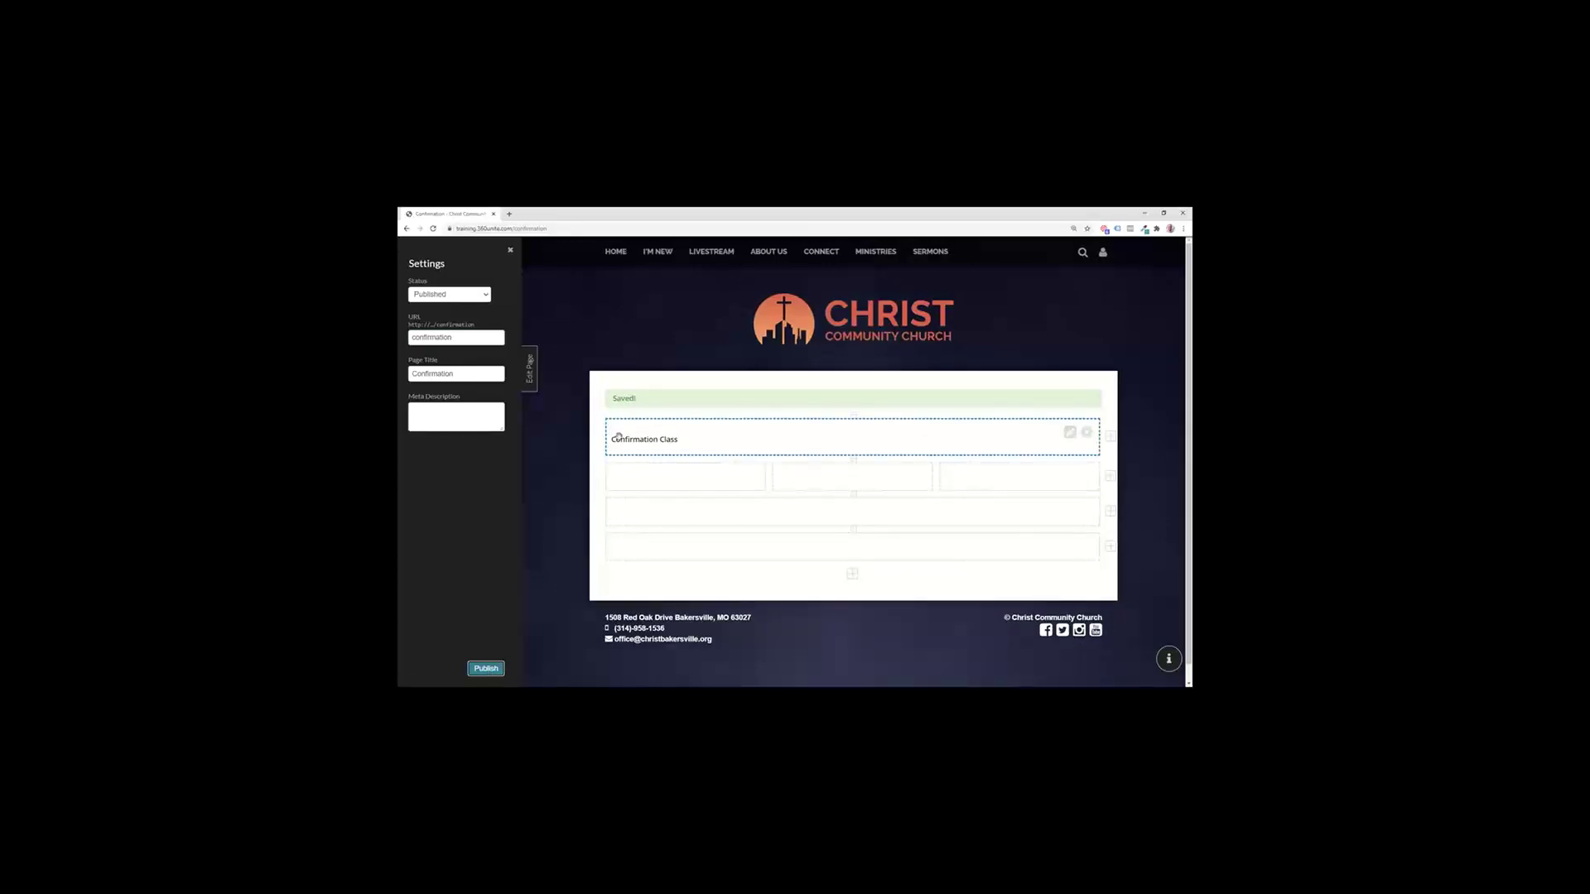
Step: Edit the page's top cell and apply the Heading 1 style to the Confirmation Class text
mouse_move(876, 251)
left_click(1069, 434)
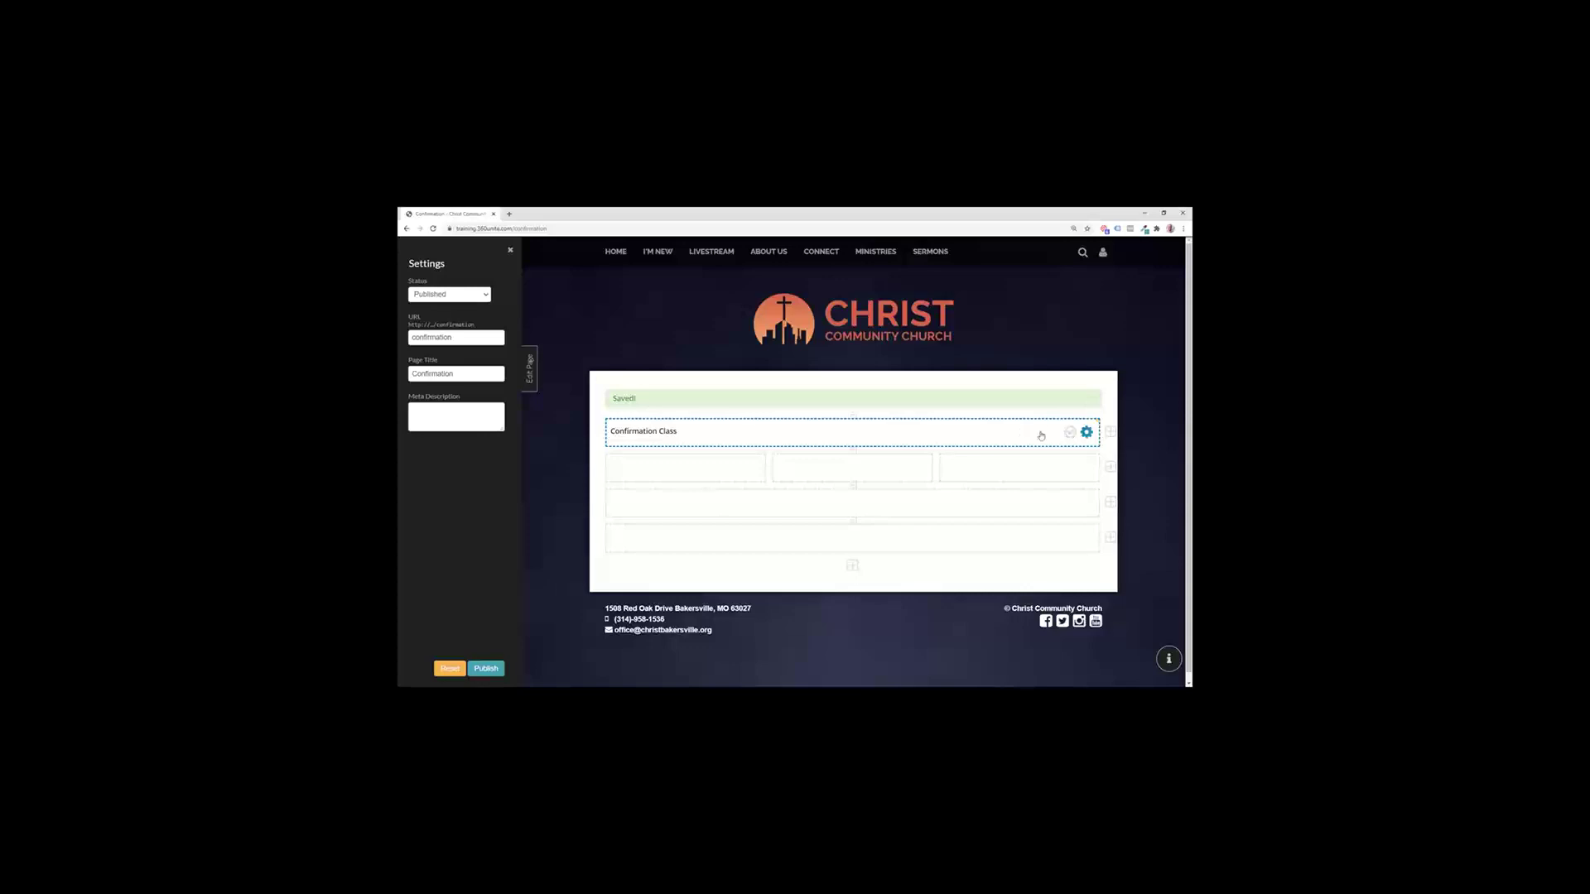
left_click(692, 441)
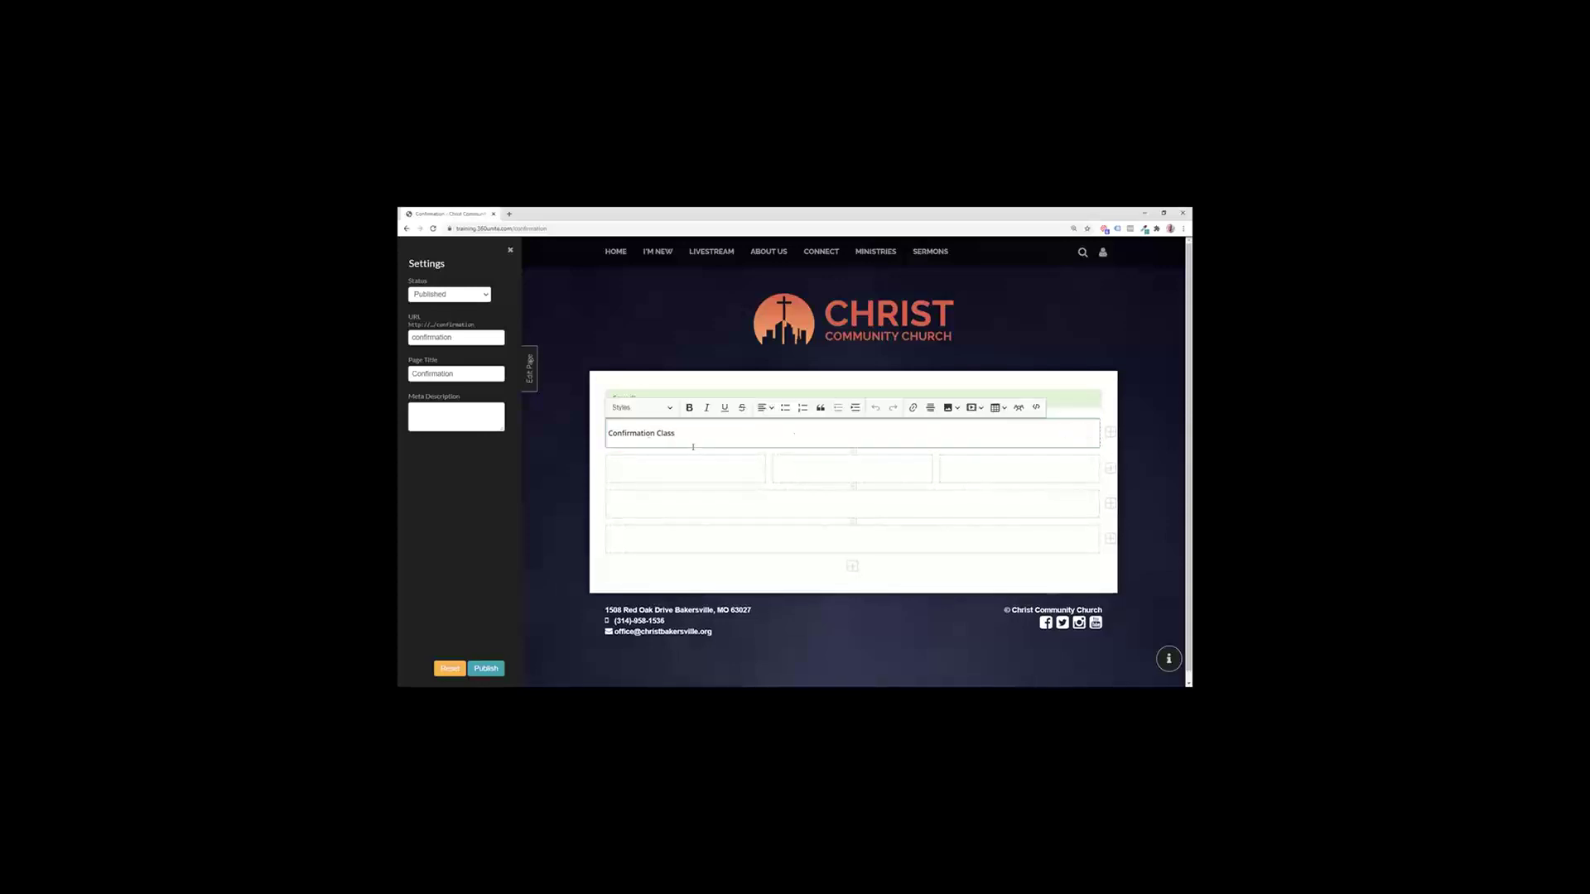
left_click_drag(691, 440, 612, 434)
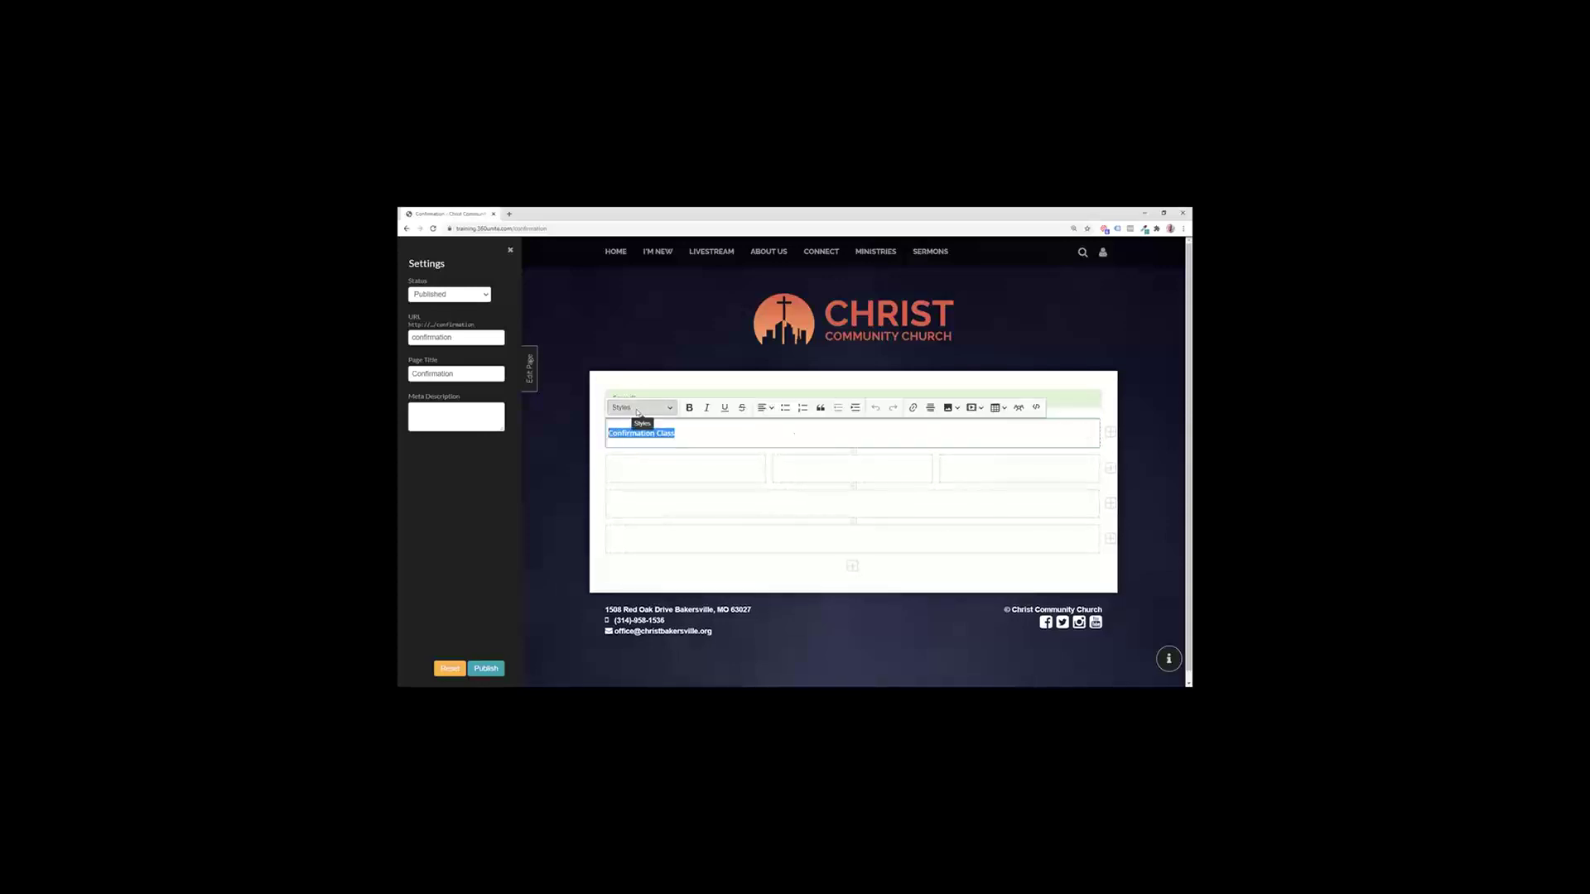
left_click(641, 407)
left_click(636, 469)
left_click(837, 438)
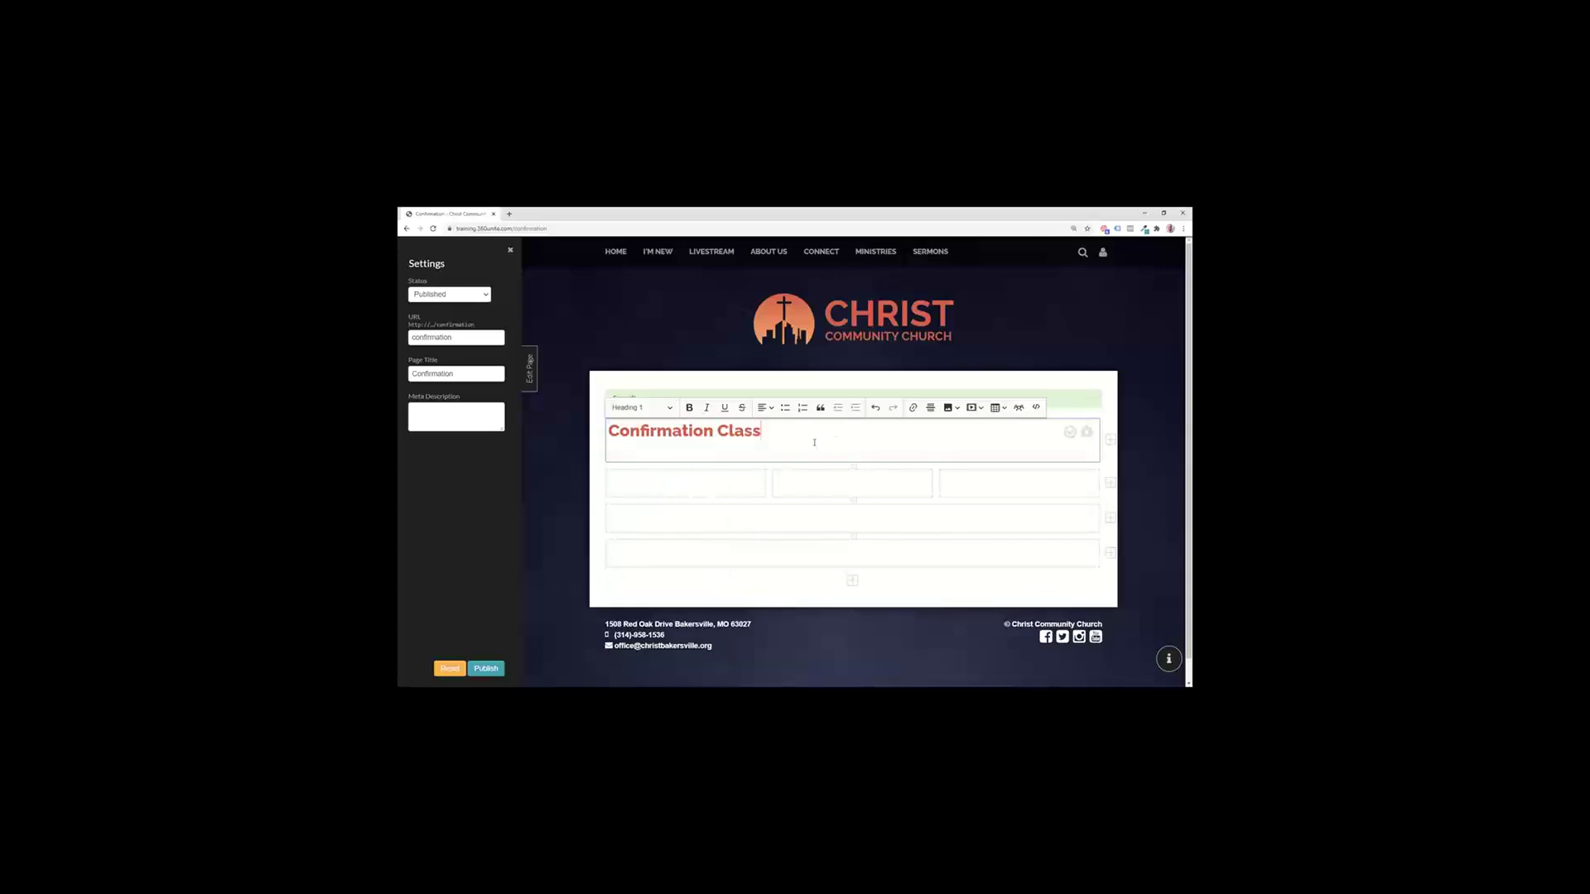
Step: Delete the Confirmation Class heading and its heading formatting from the page's top cell
key("ctrl+a")
key("BackSpace")
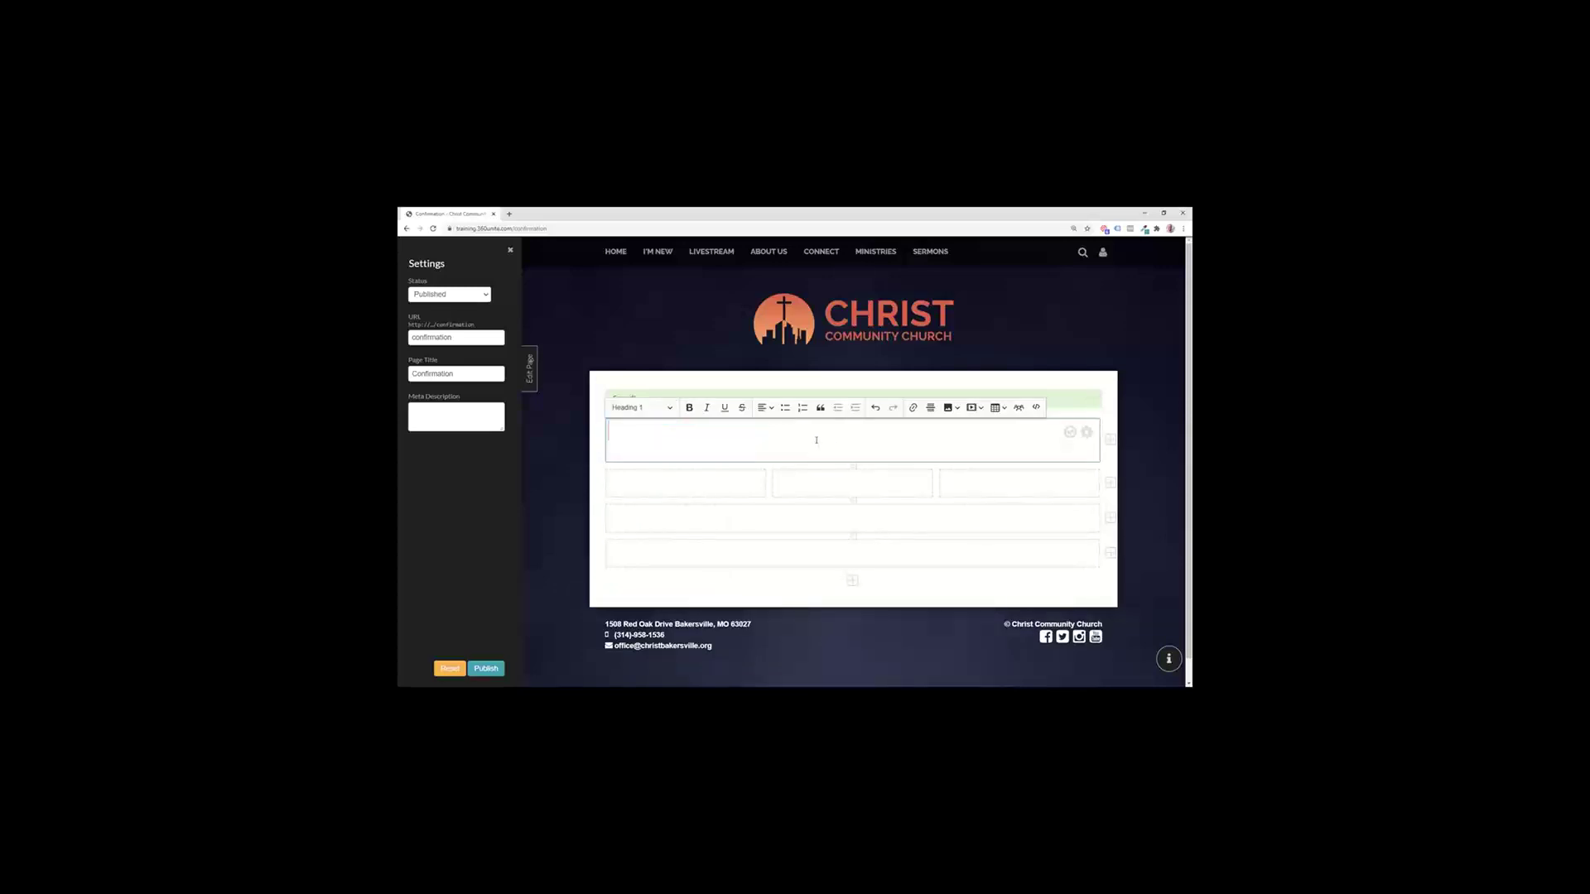
key("BackSpace")
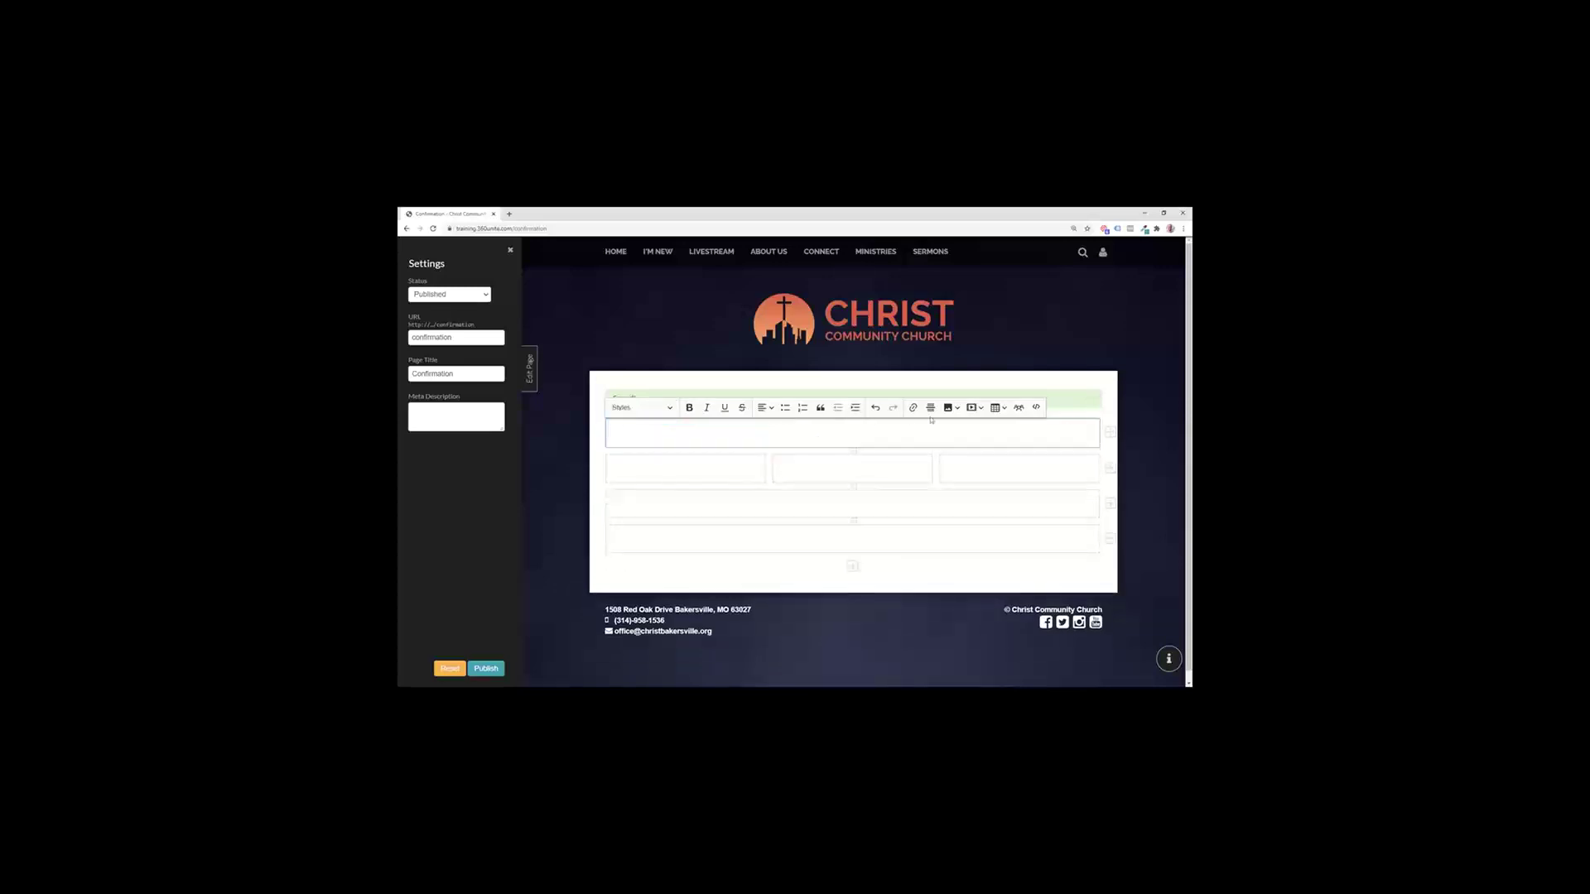
Step: Upload the catechism-confirmation.jpg image from the Desktop and insert it into the page's top cell
left_click(951, 408)
left_click(944, 425)
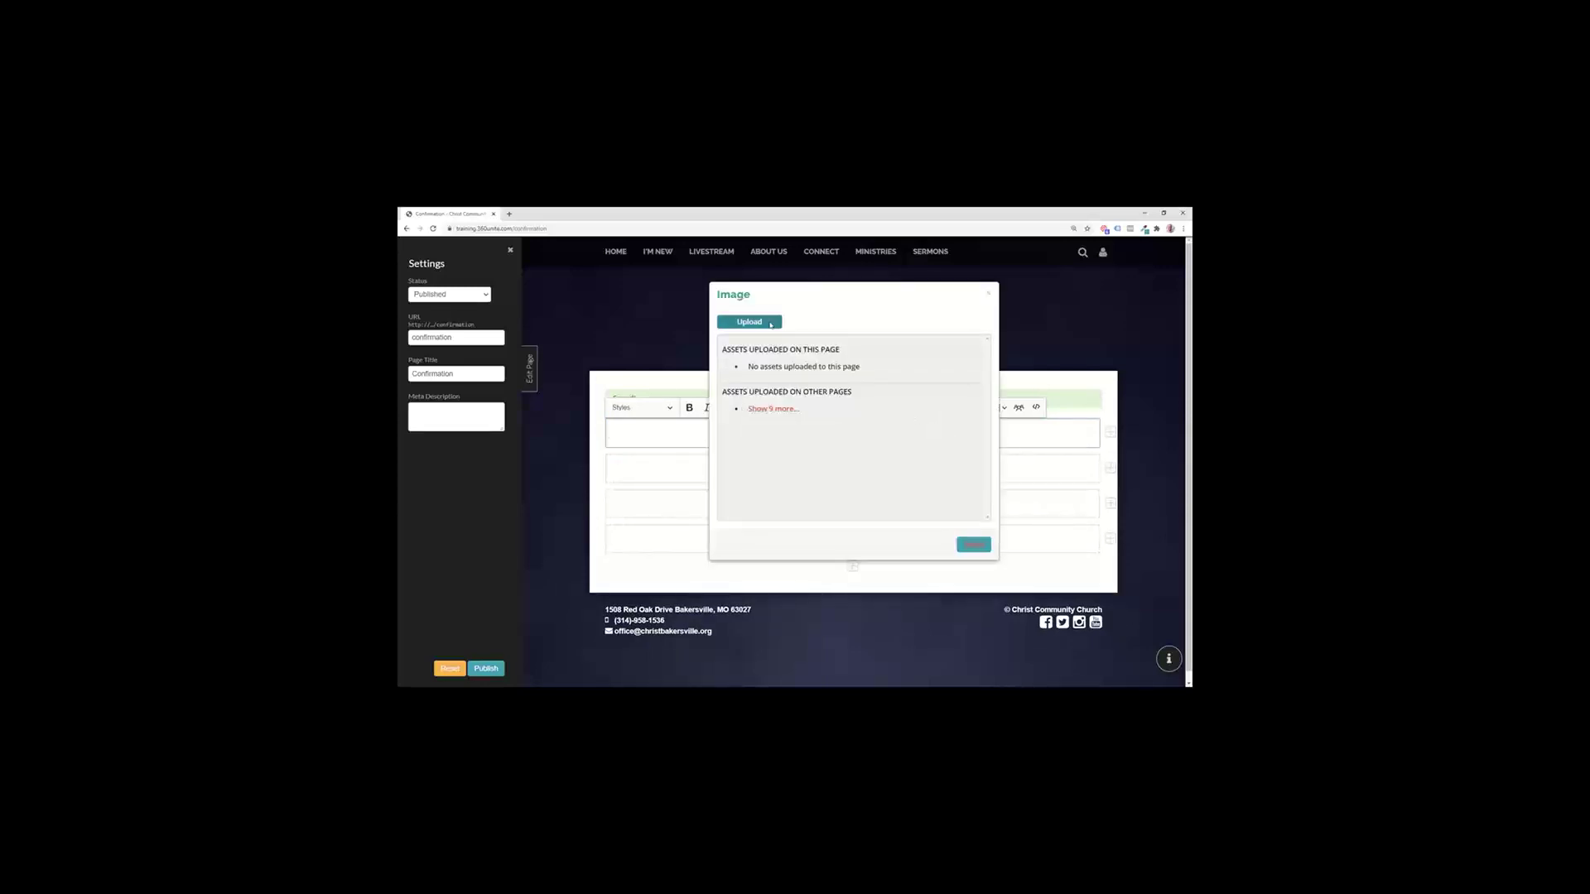
left_click(756, 323)
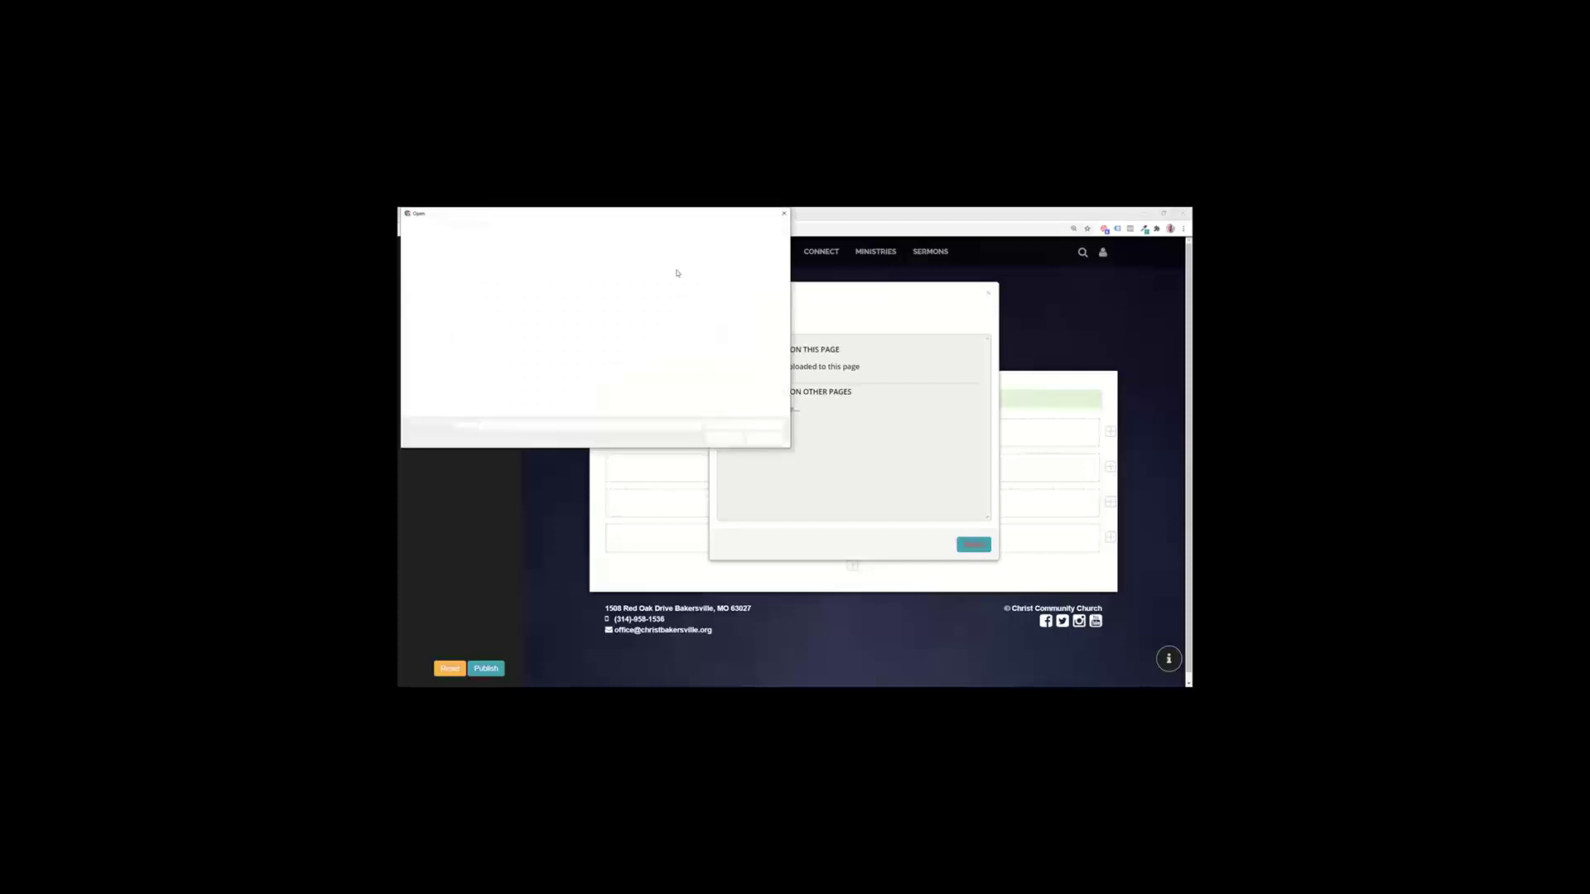
left_click(439, 269)
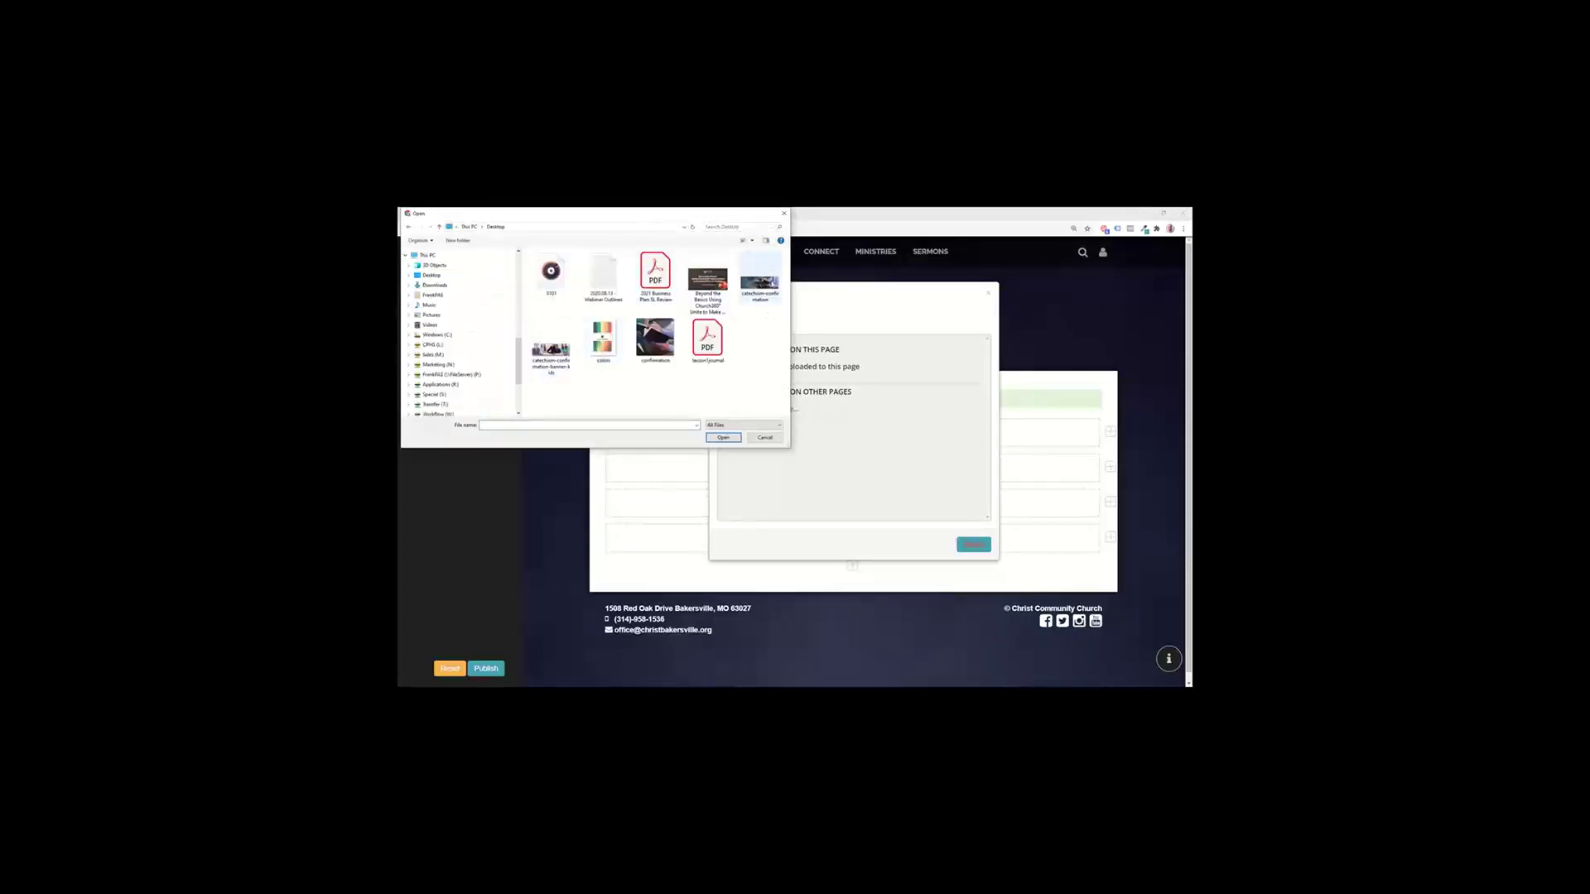
double_click(760, 290)
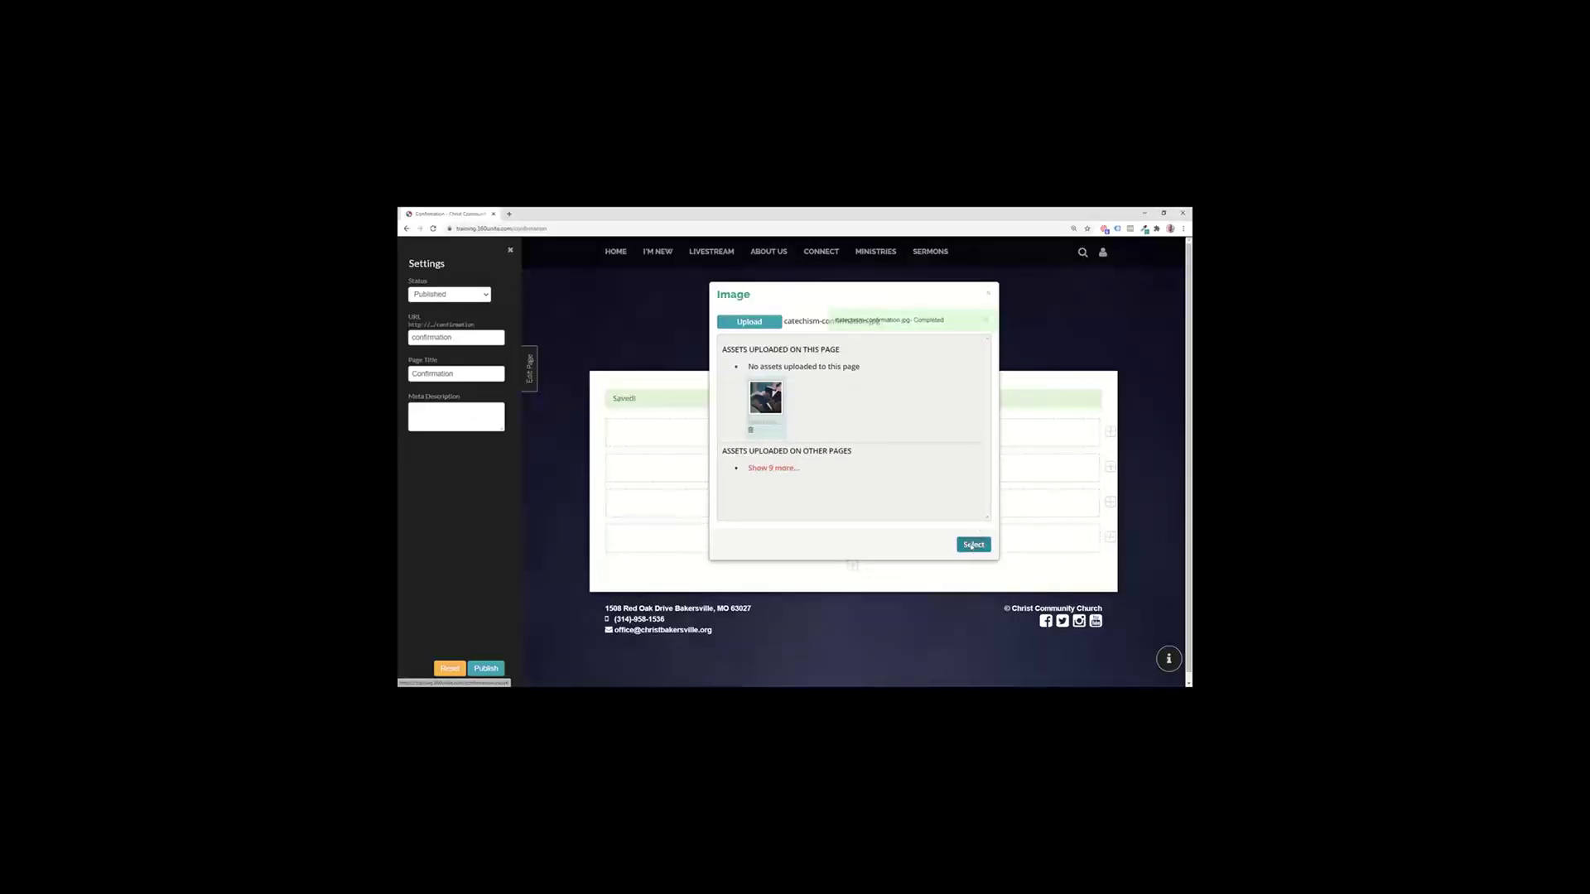
left_click(973, 545)
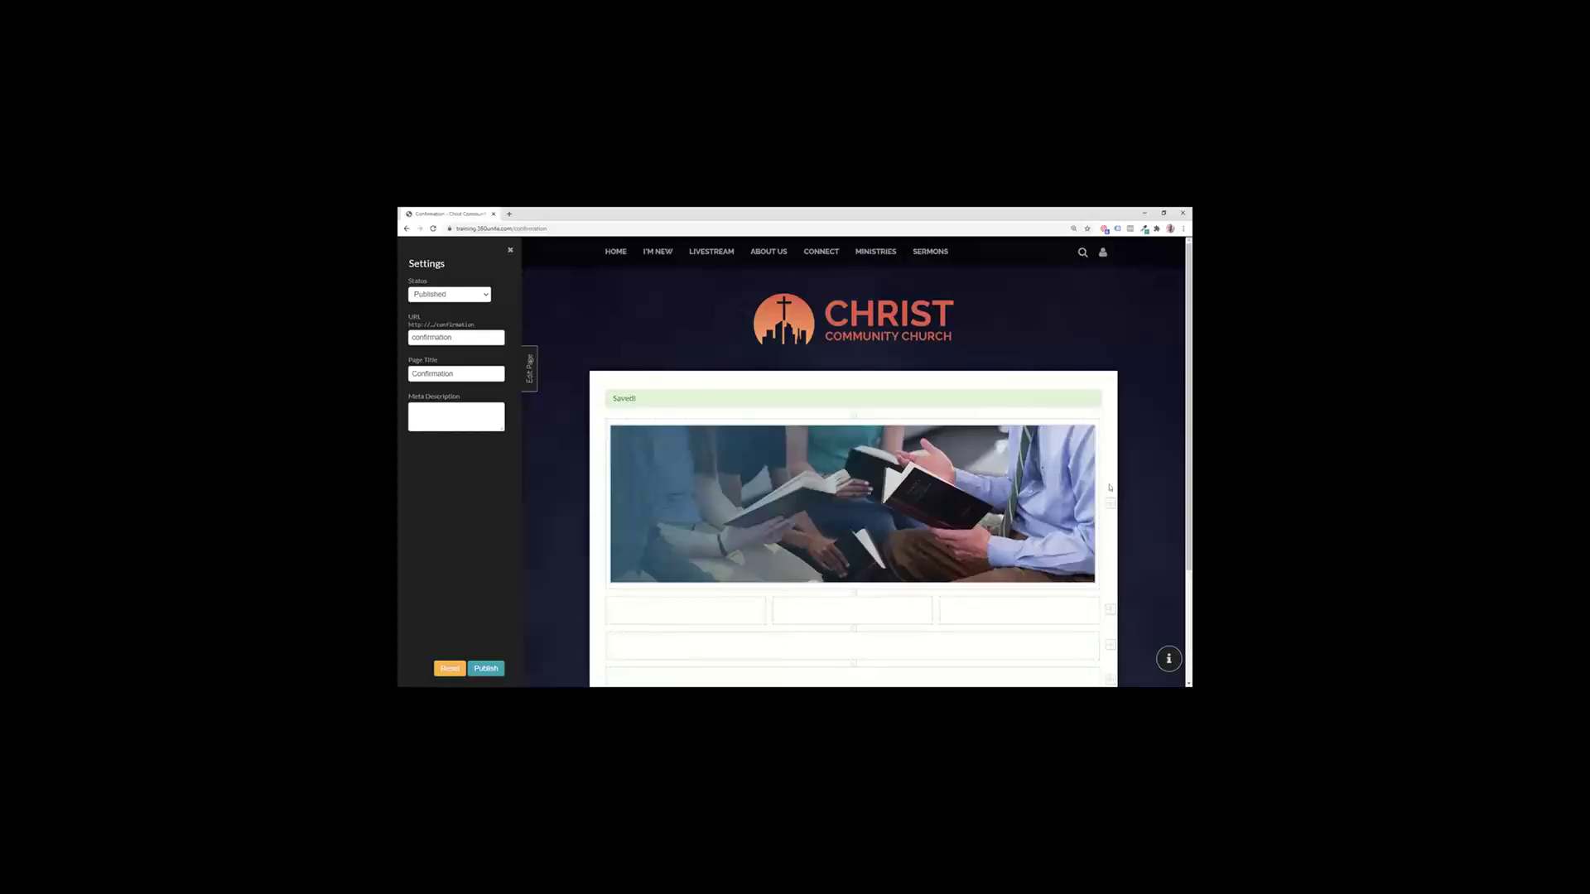
Step: Change the cell type of the page's top cell to Carousel
mouse_move(1085, 433)
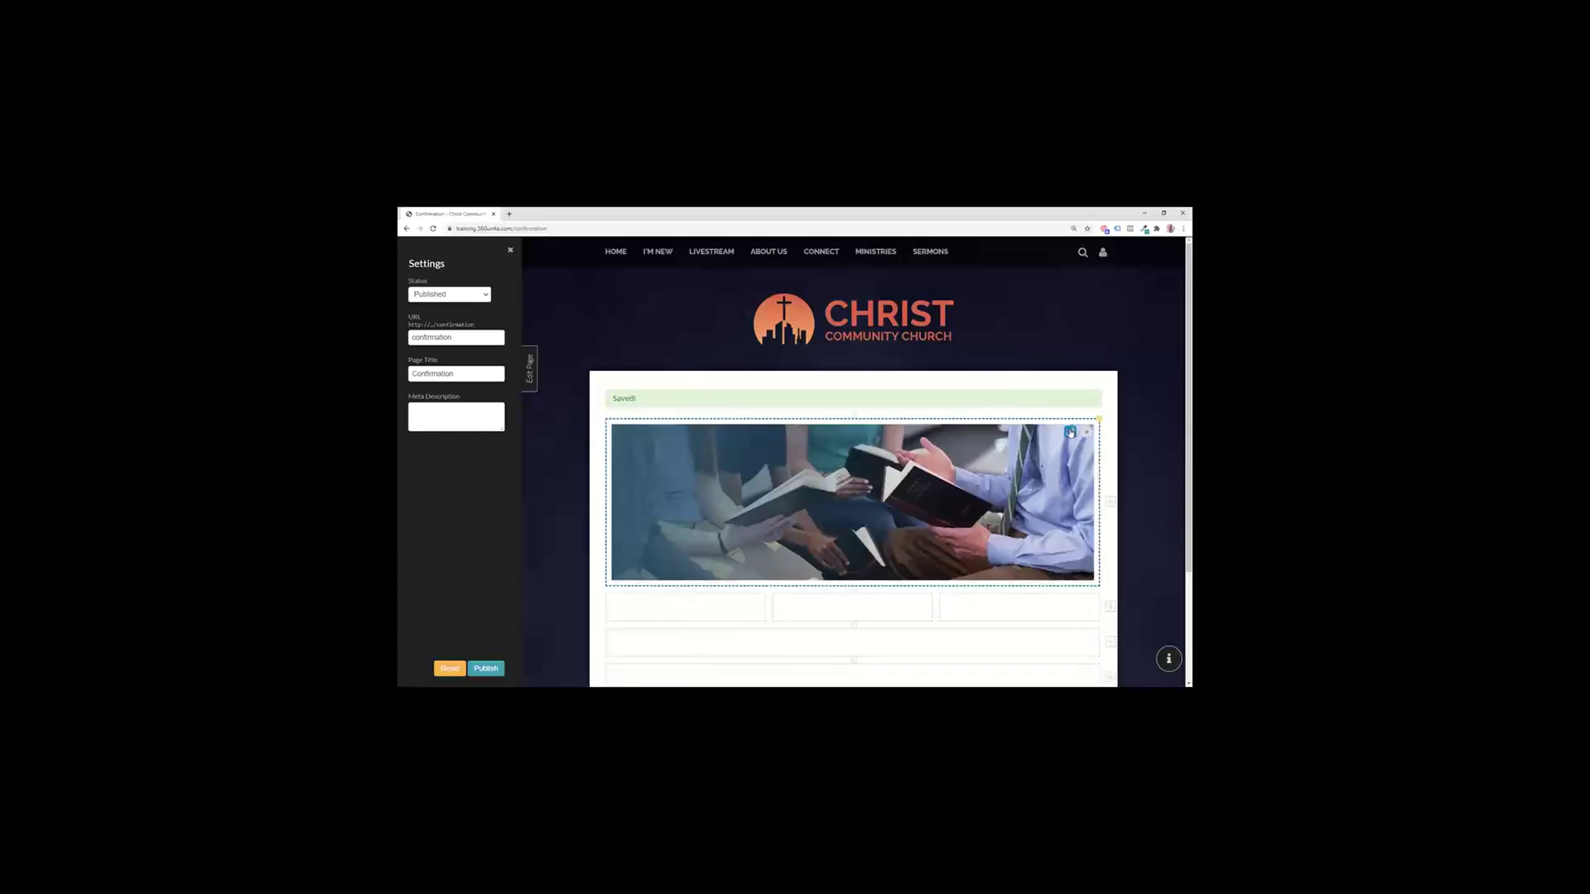
scroll(853, 497, "down", 3)
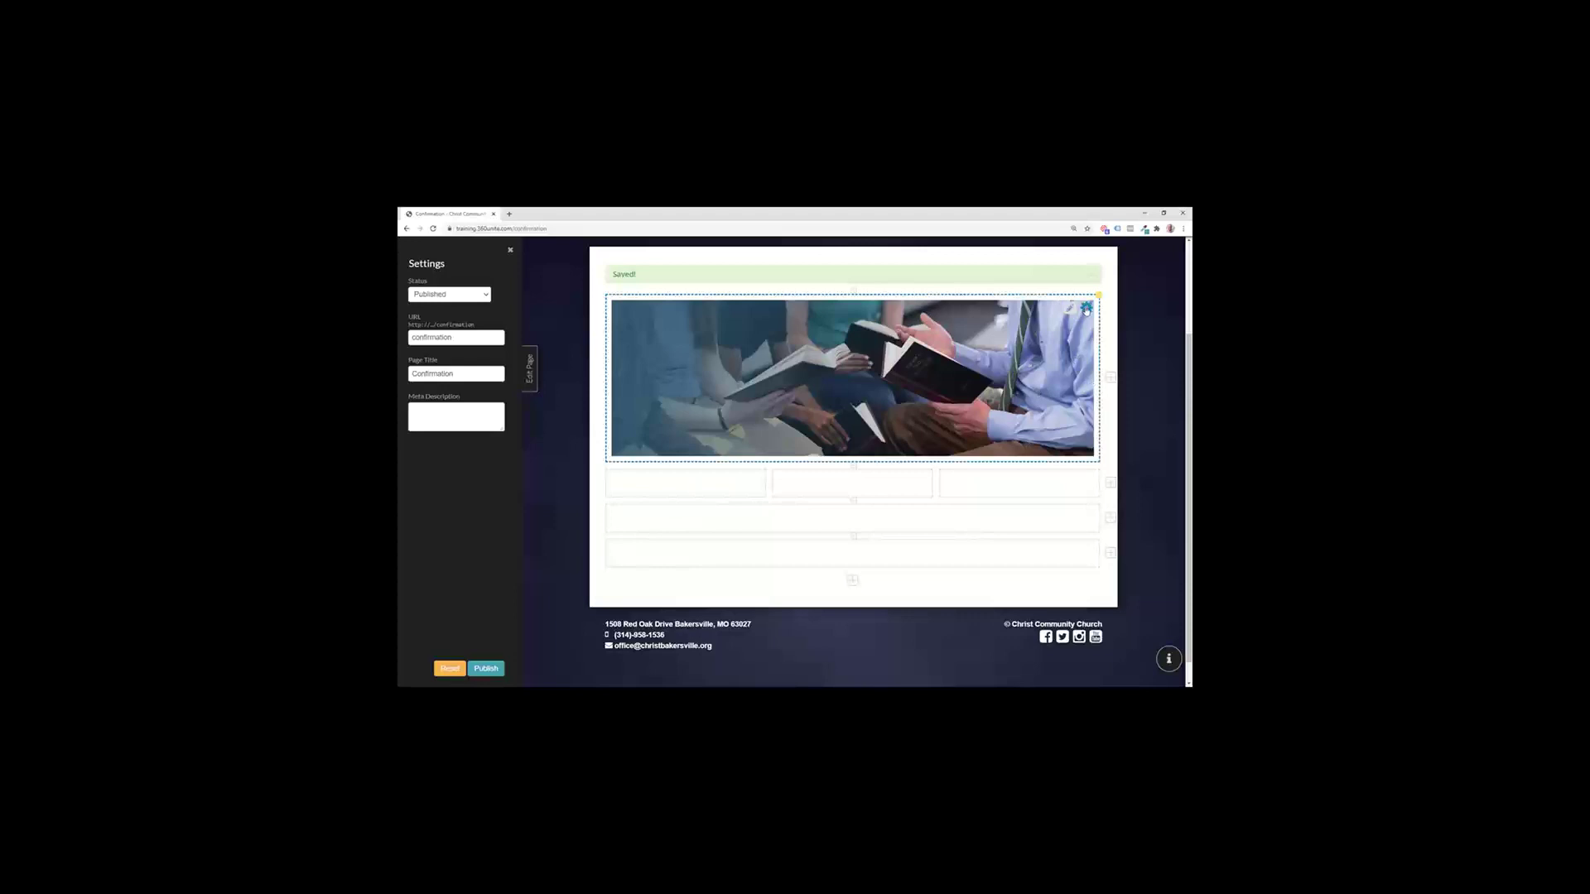
left_click(1087, 310)
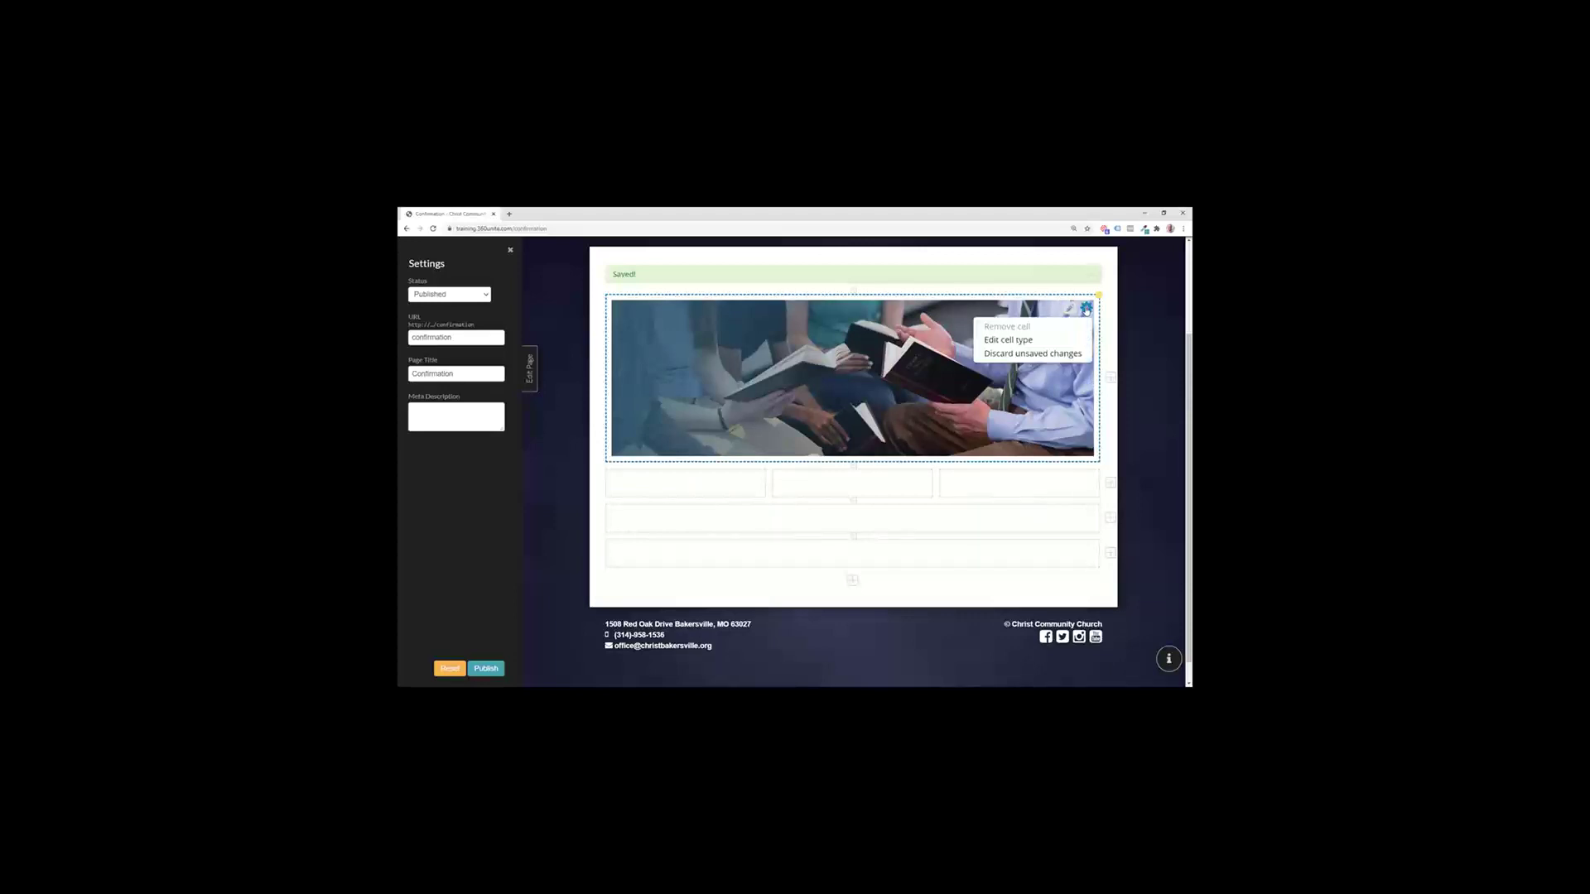
left_click(1017, 342)
left_click(838, 323)
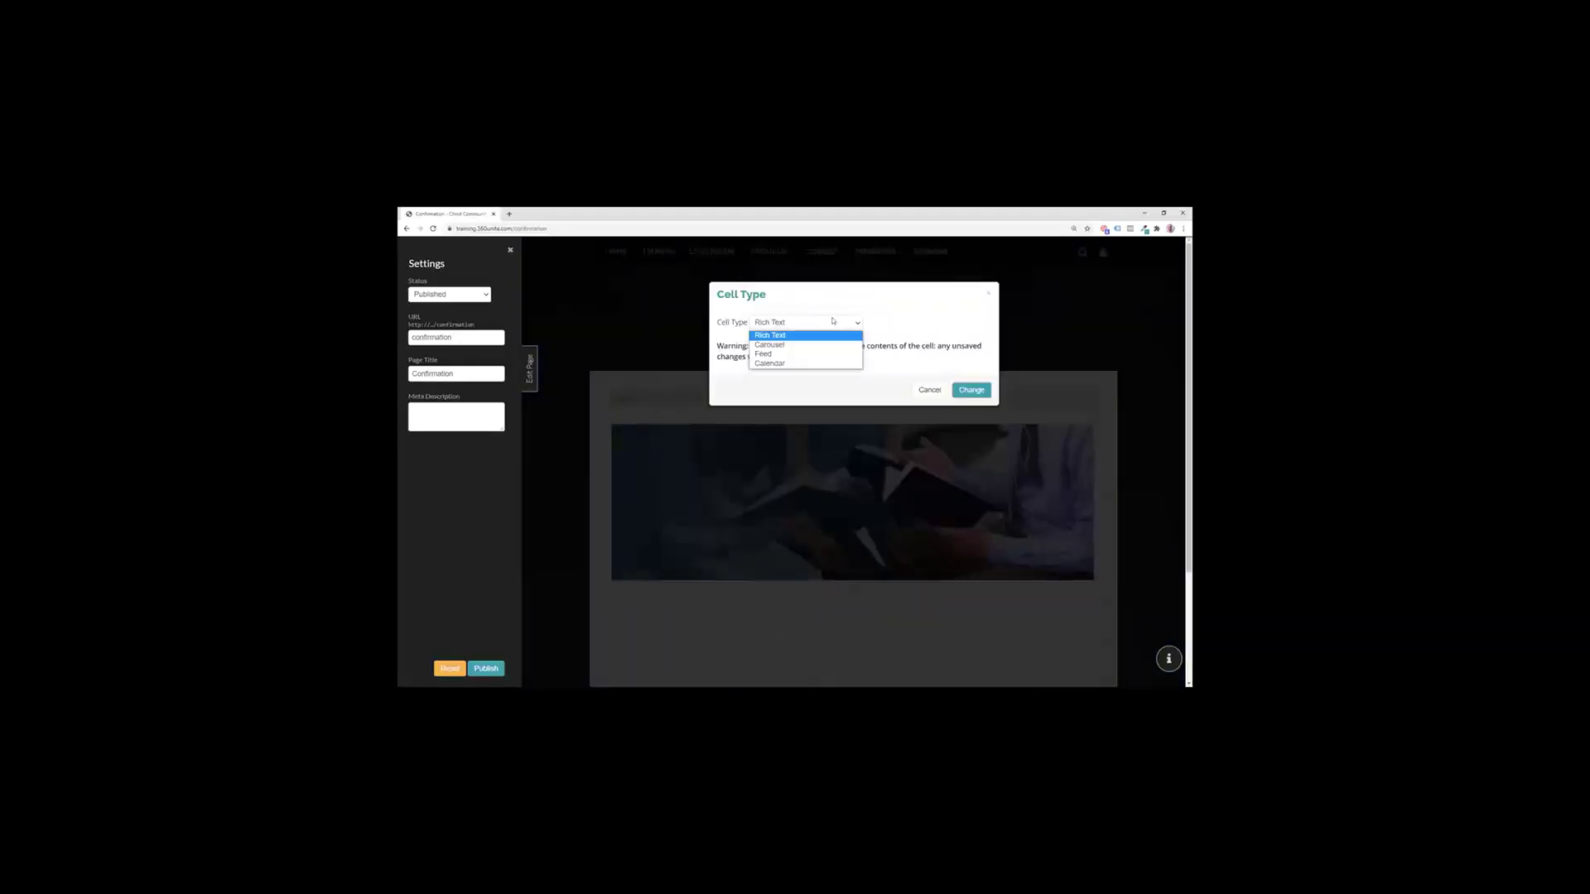
left_click(787, 345)
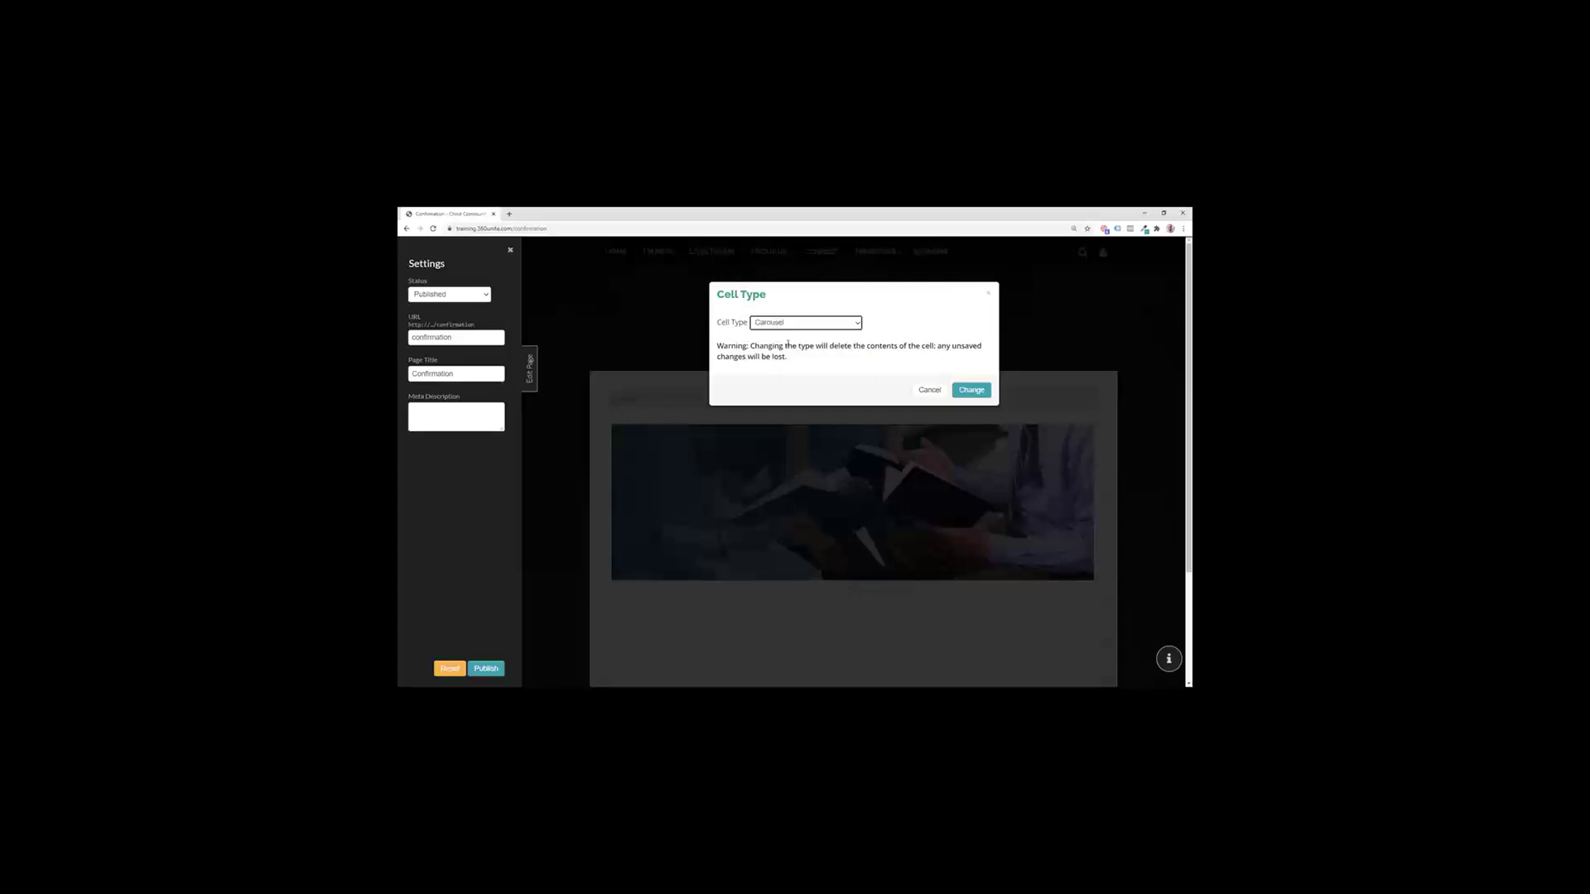
left_click(977, 390)
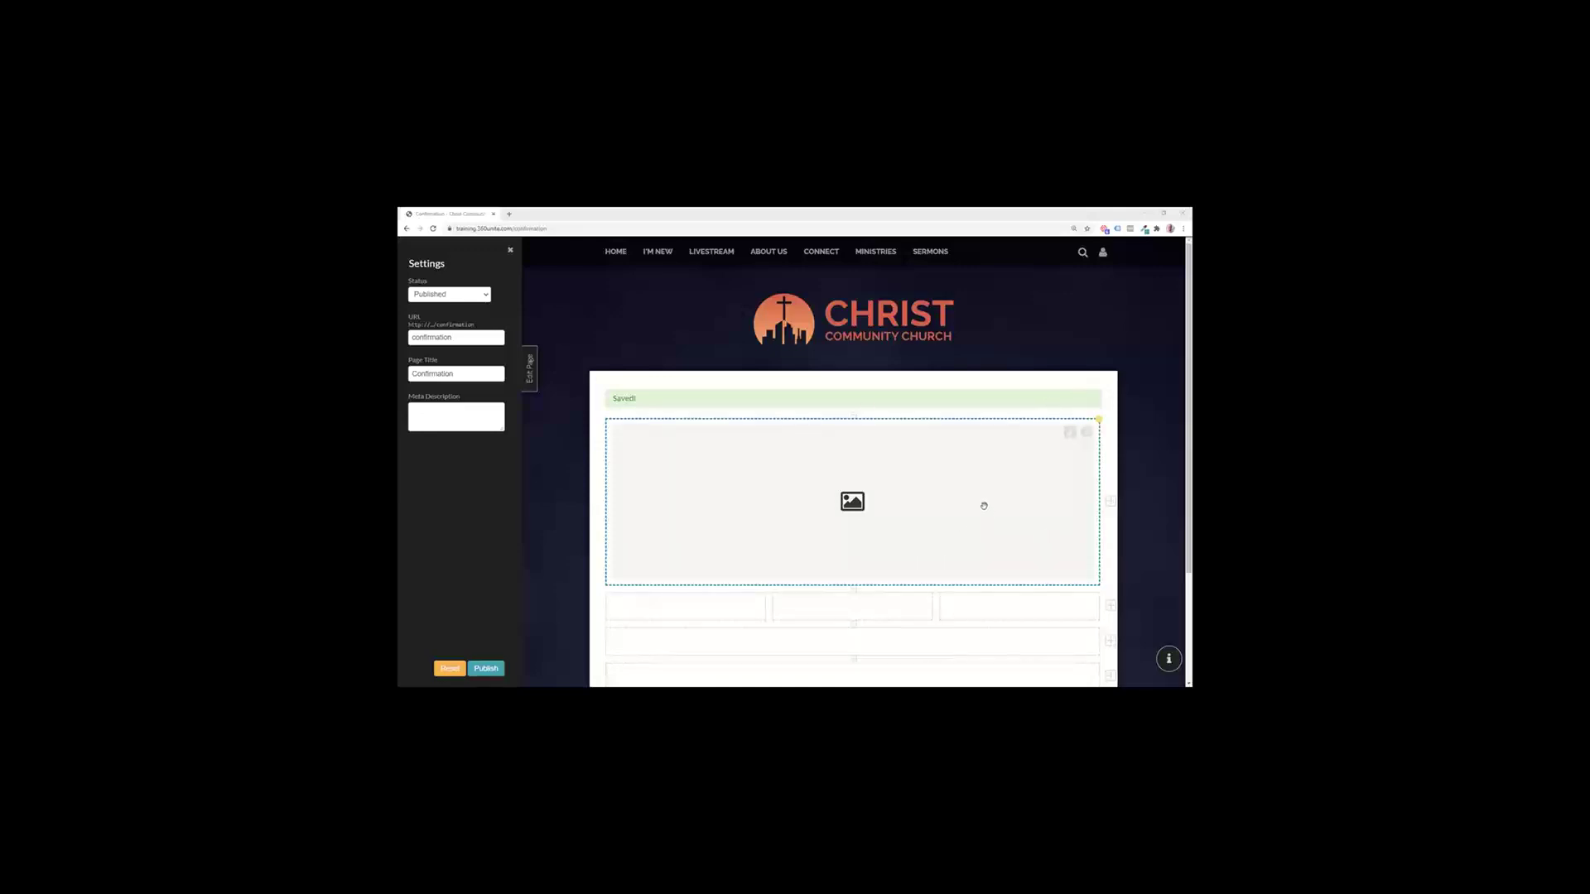
Step: Edit the carousel and add the already uploaded catechism-confirmation image as its first slide
left_click(1068, 434)
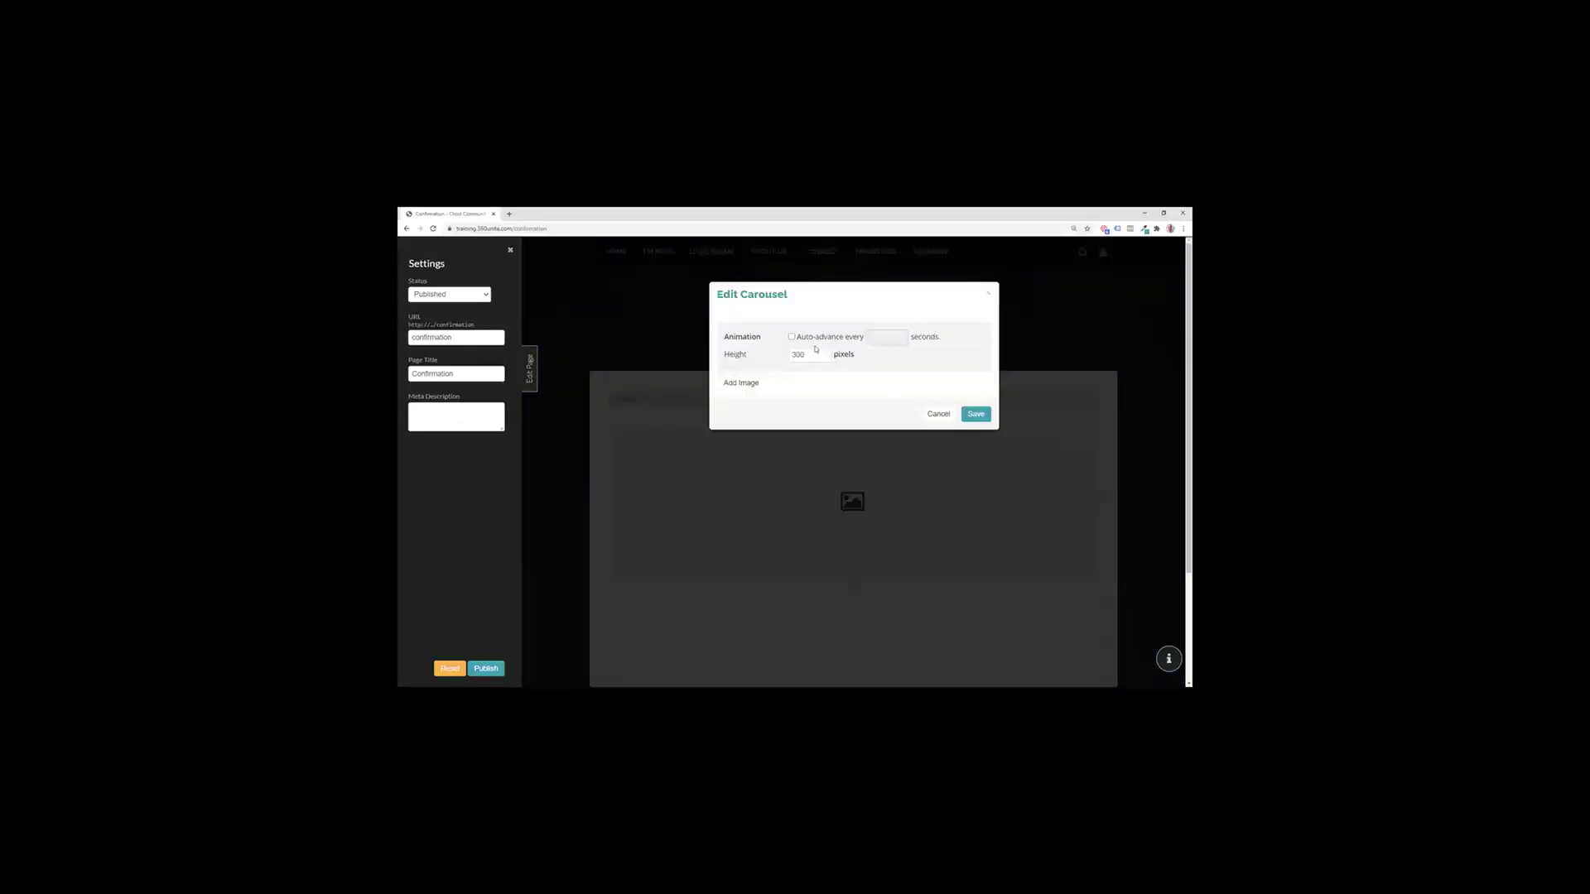
left_click(749, 389)
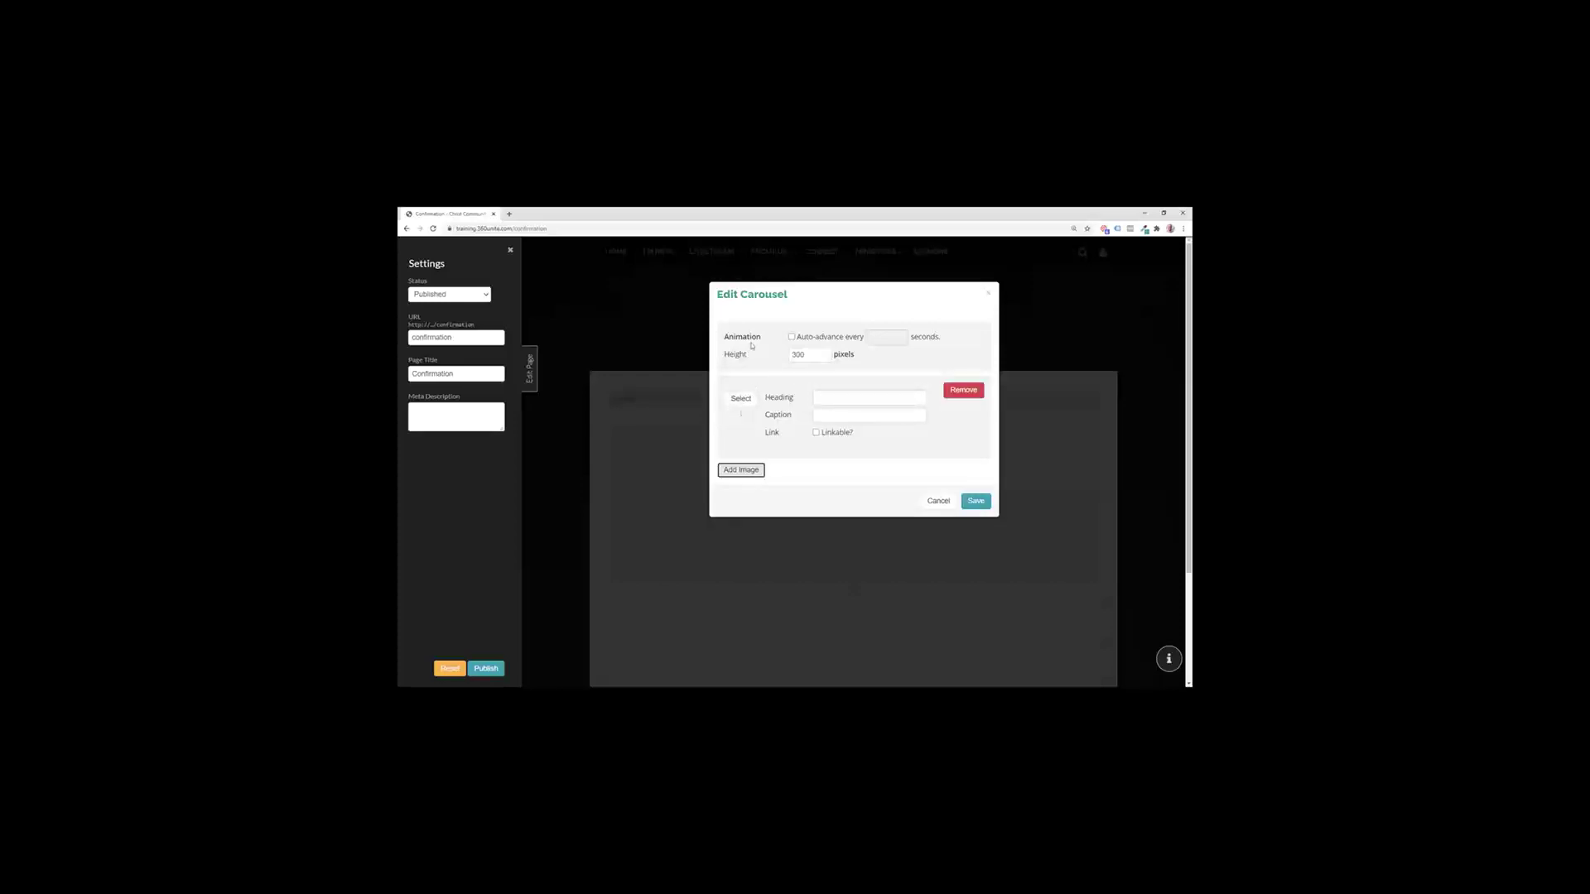
left_click(752, 400)
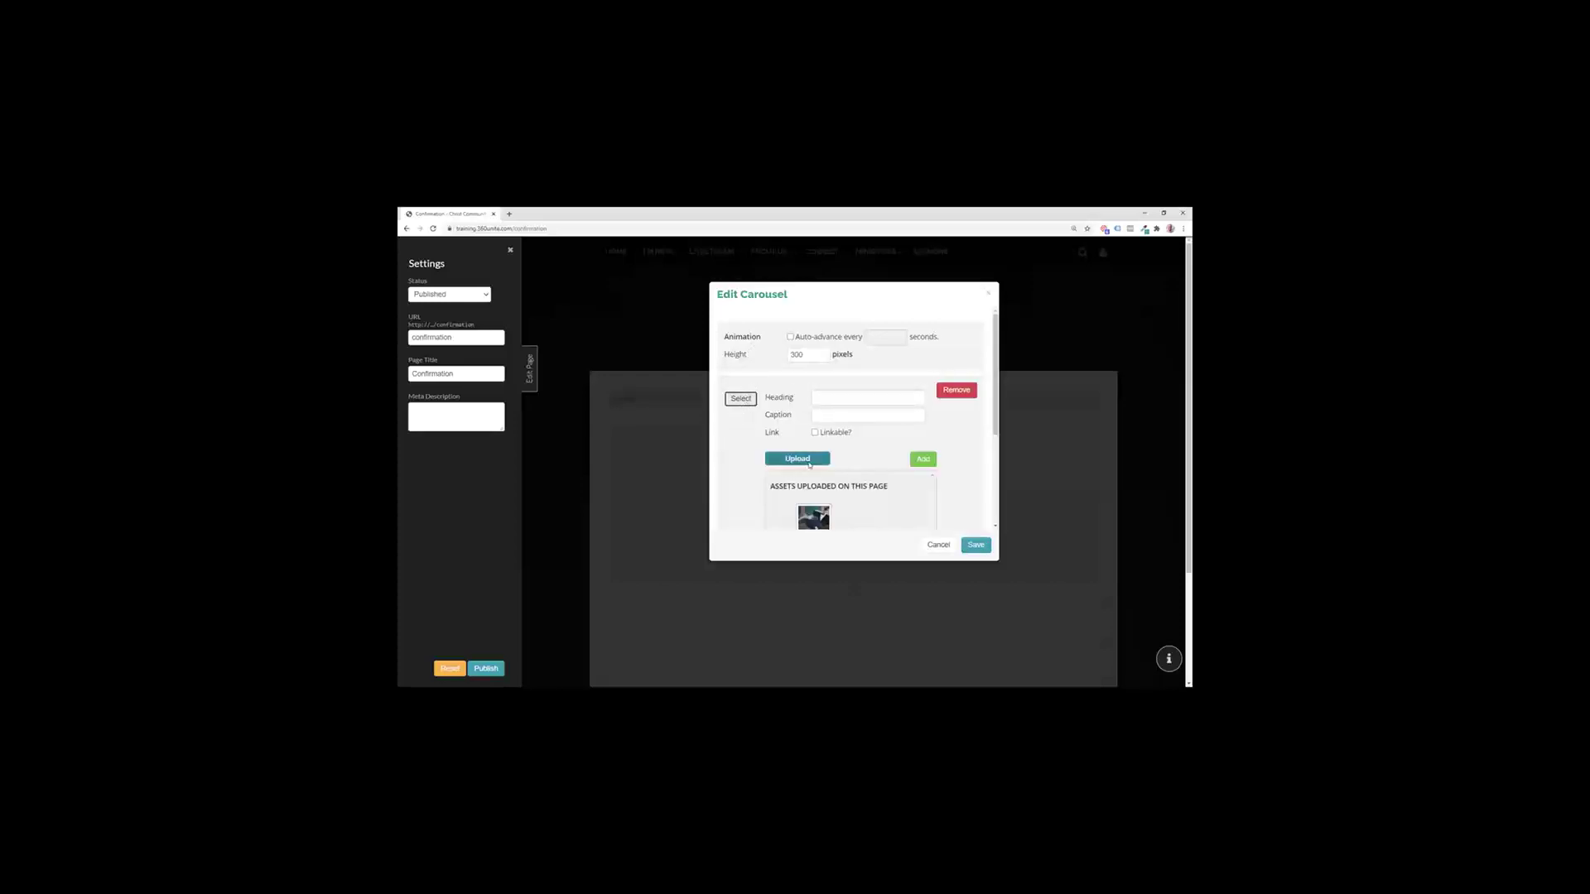
scroll(810, 485, "down", 1)
left_click(815, 440)
left_click(921, 377)
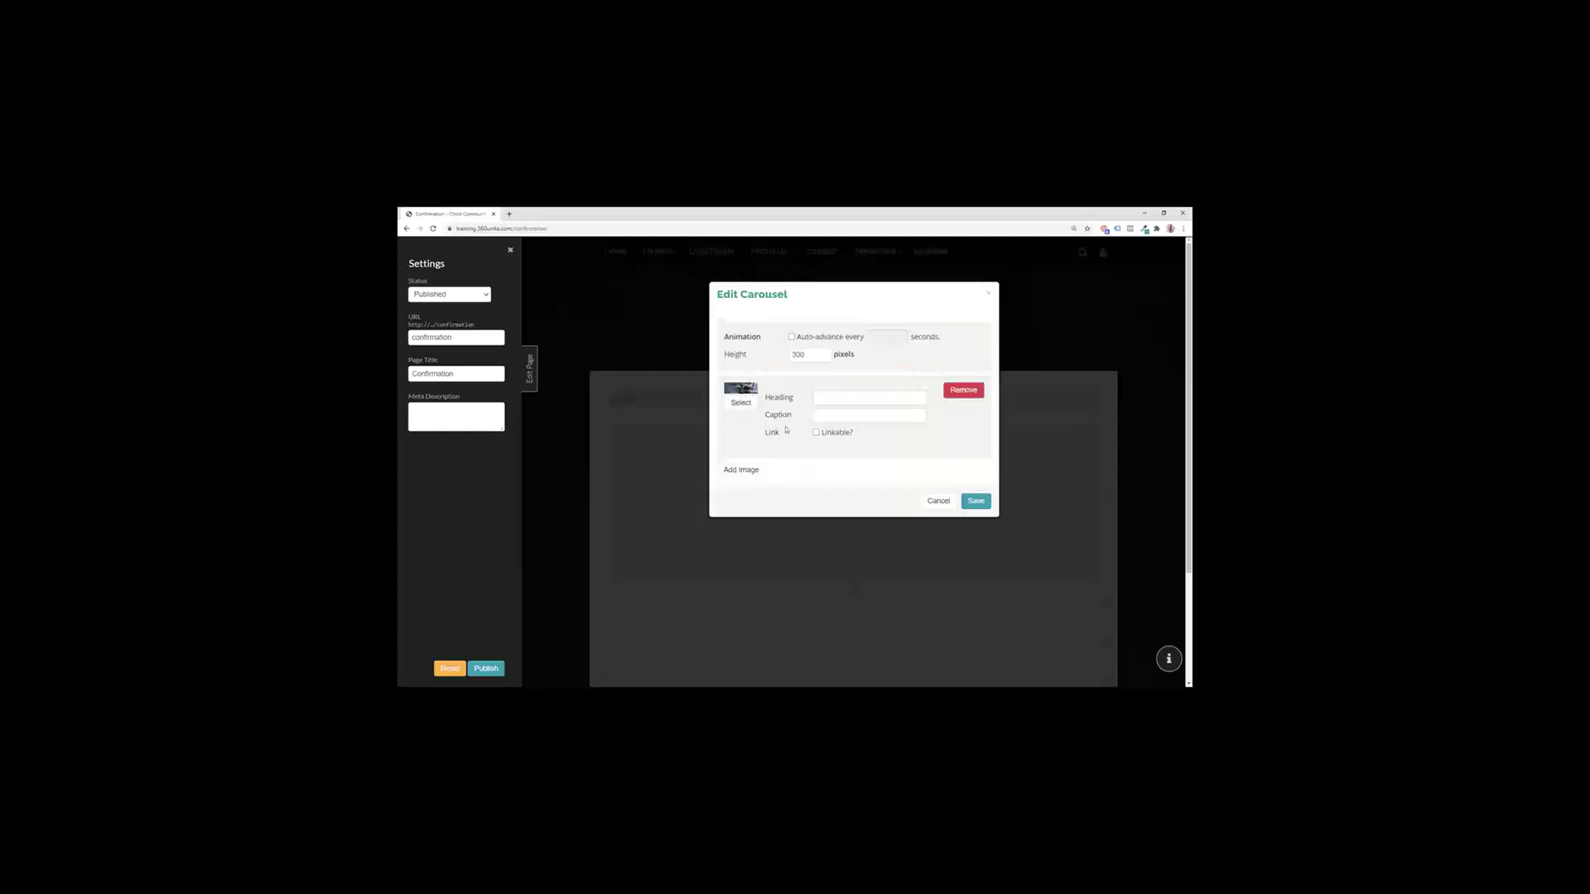
Step: Add a second carousel slide, uploading the catechism-confirmation-banner-kids image from the Desktop for it
left_click(742, 471)
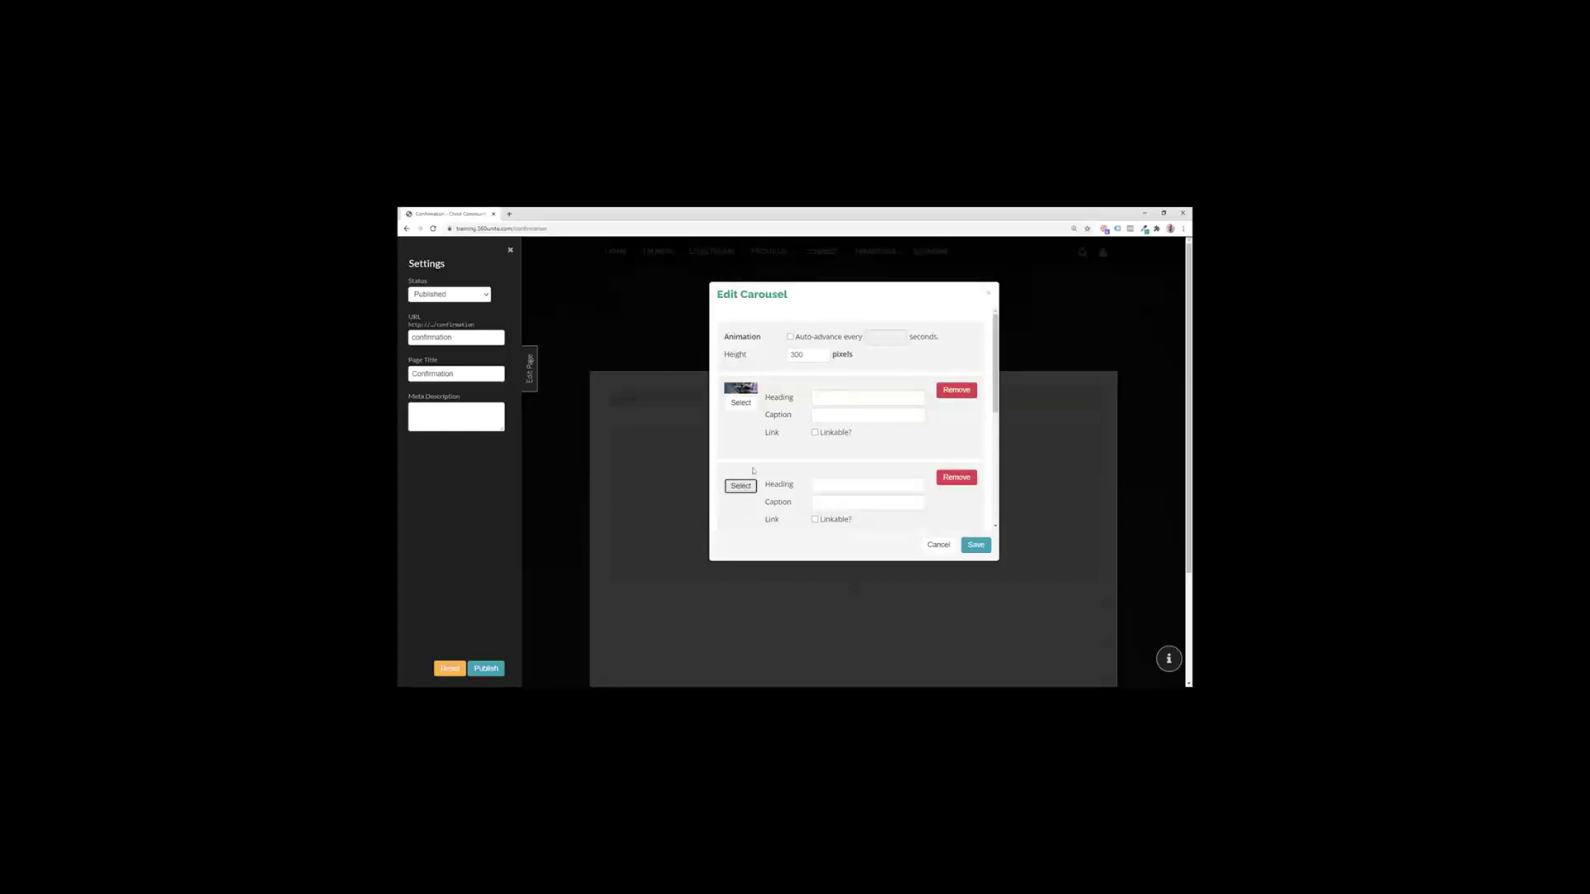
left_click(741, 485)
scroll(805, 412, "down", 2)
left_click(798, 422)
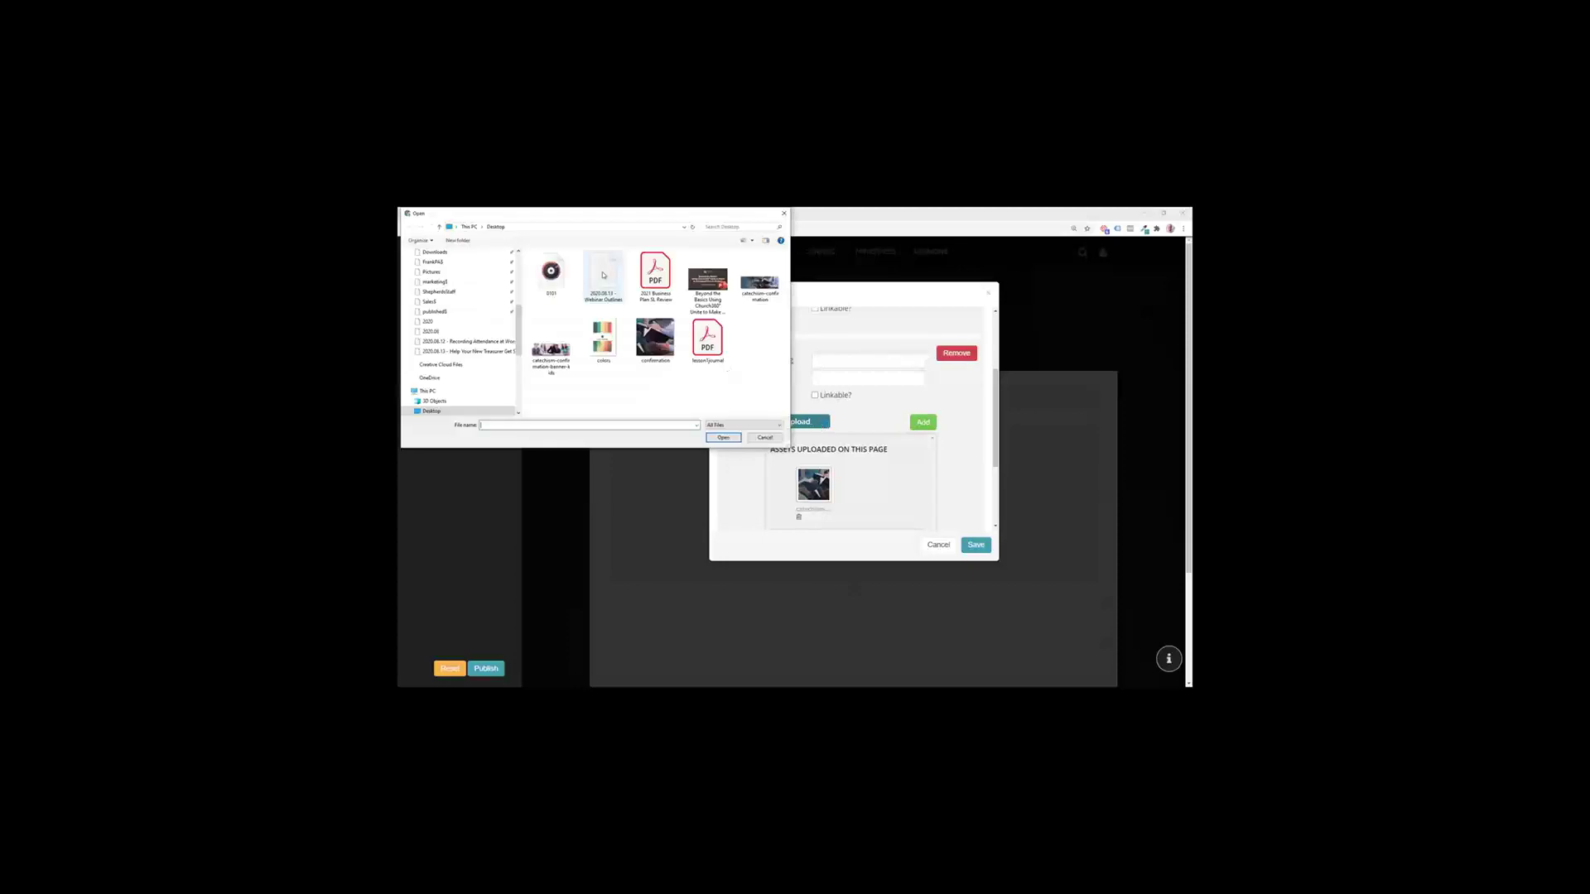
left_click(550, 352)
left_click(724, 437)
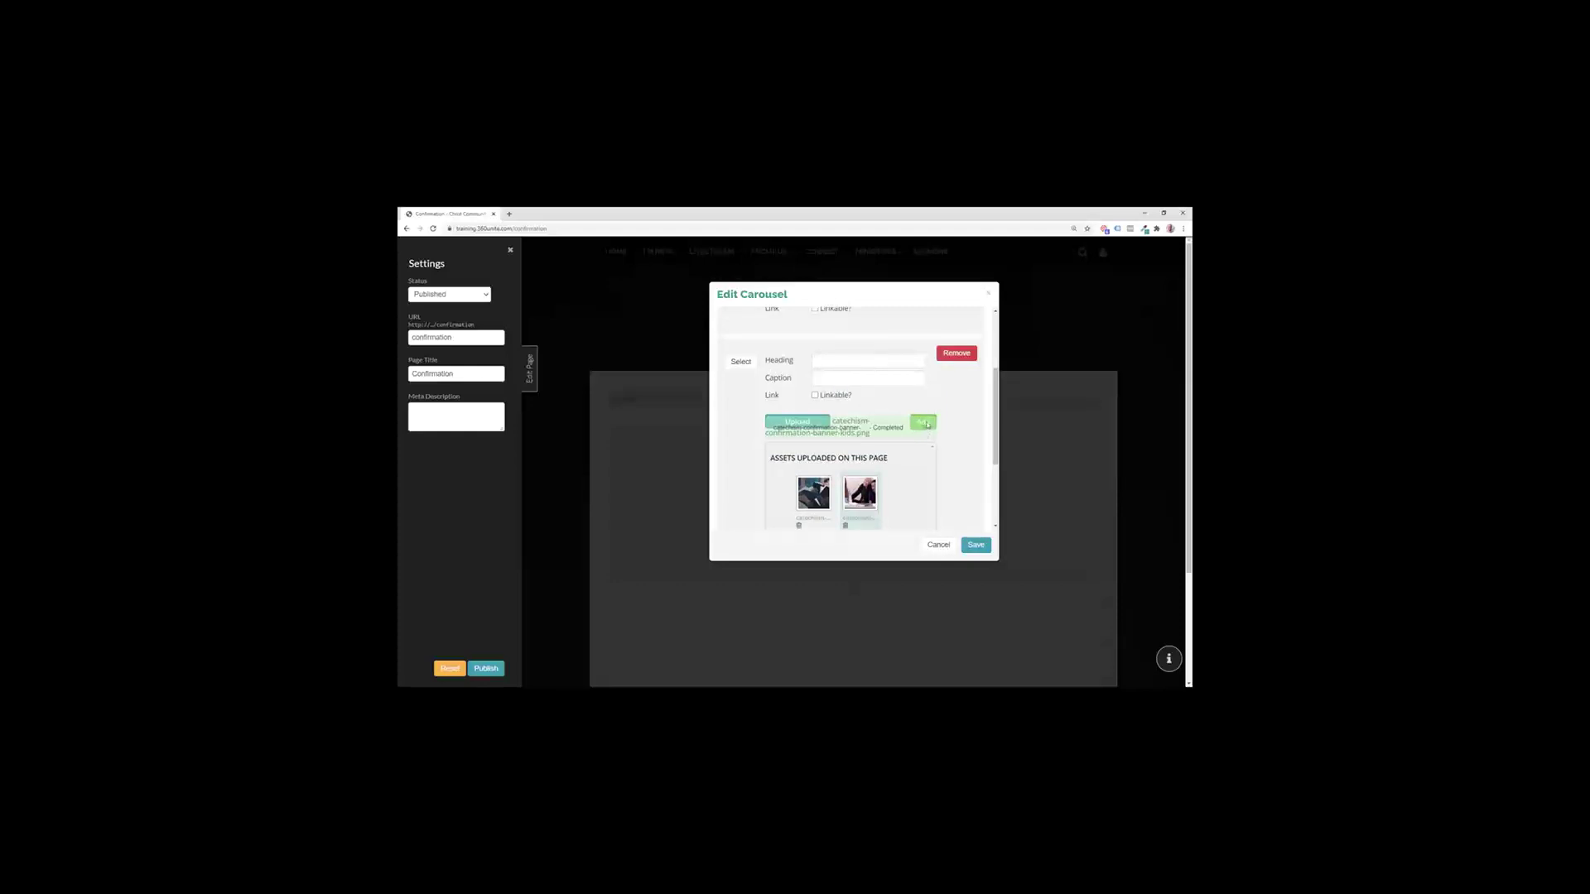
left_click(925, 424)
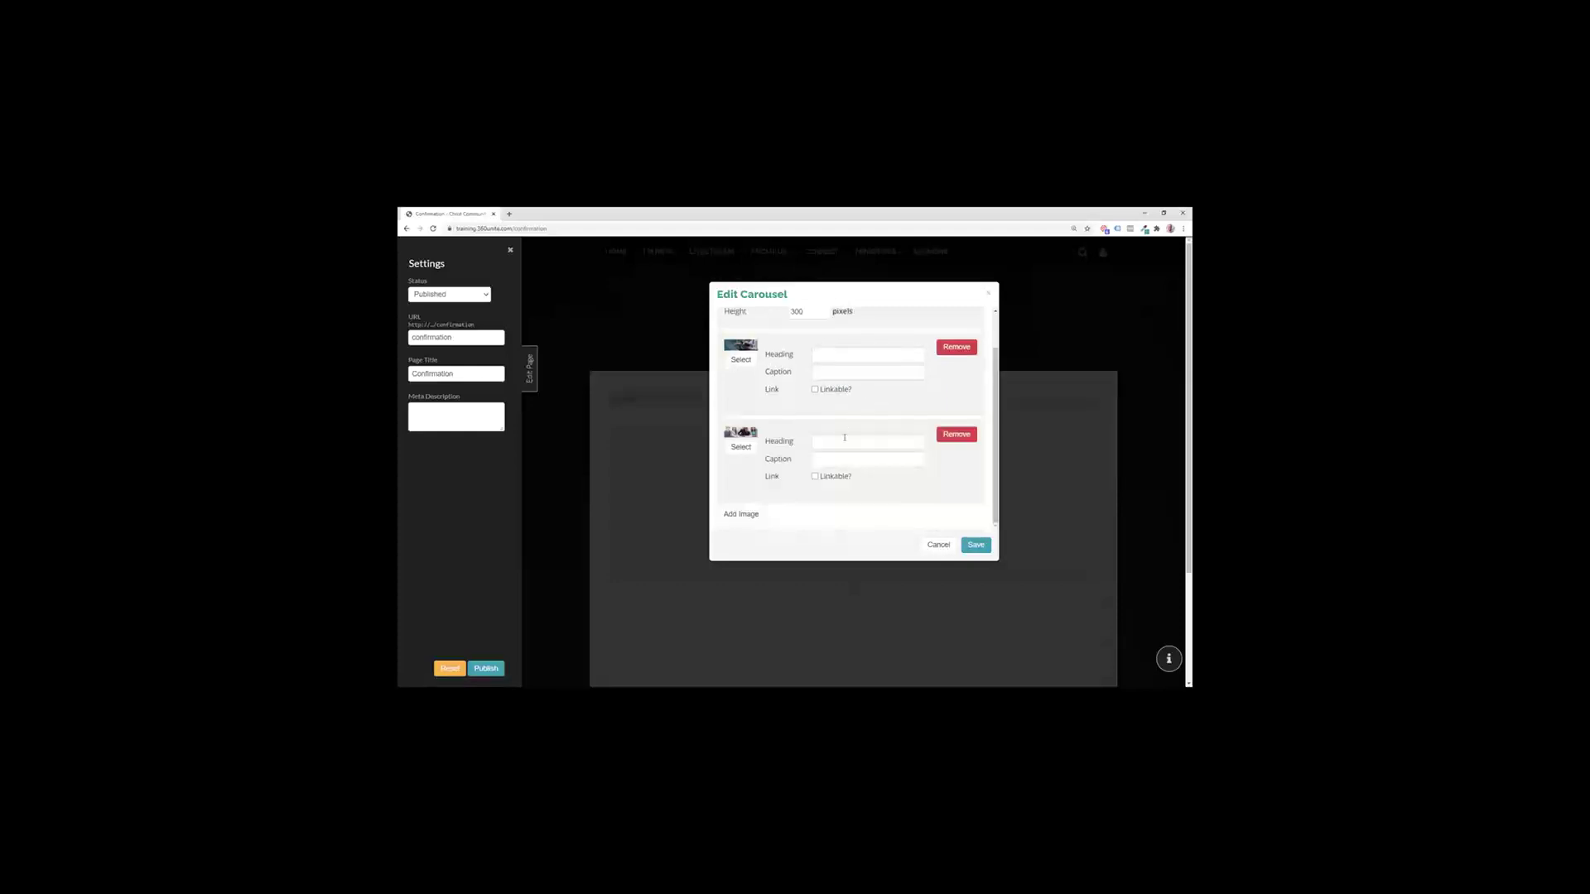
Step: Turn on auto-advance for the carousel, save it and publish the page
scroll(844, 438, "up", 1)
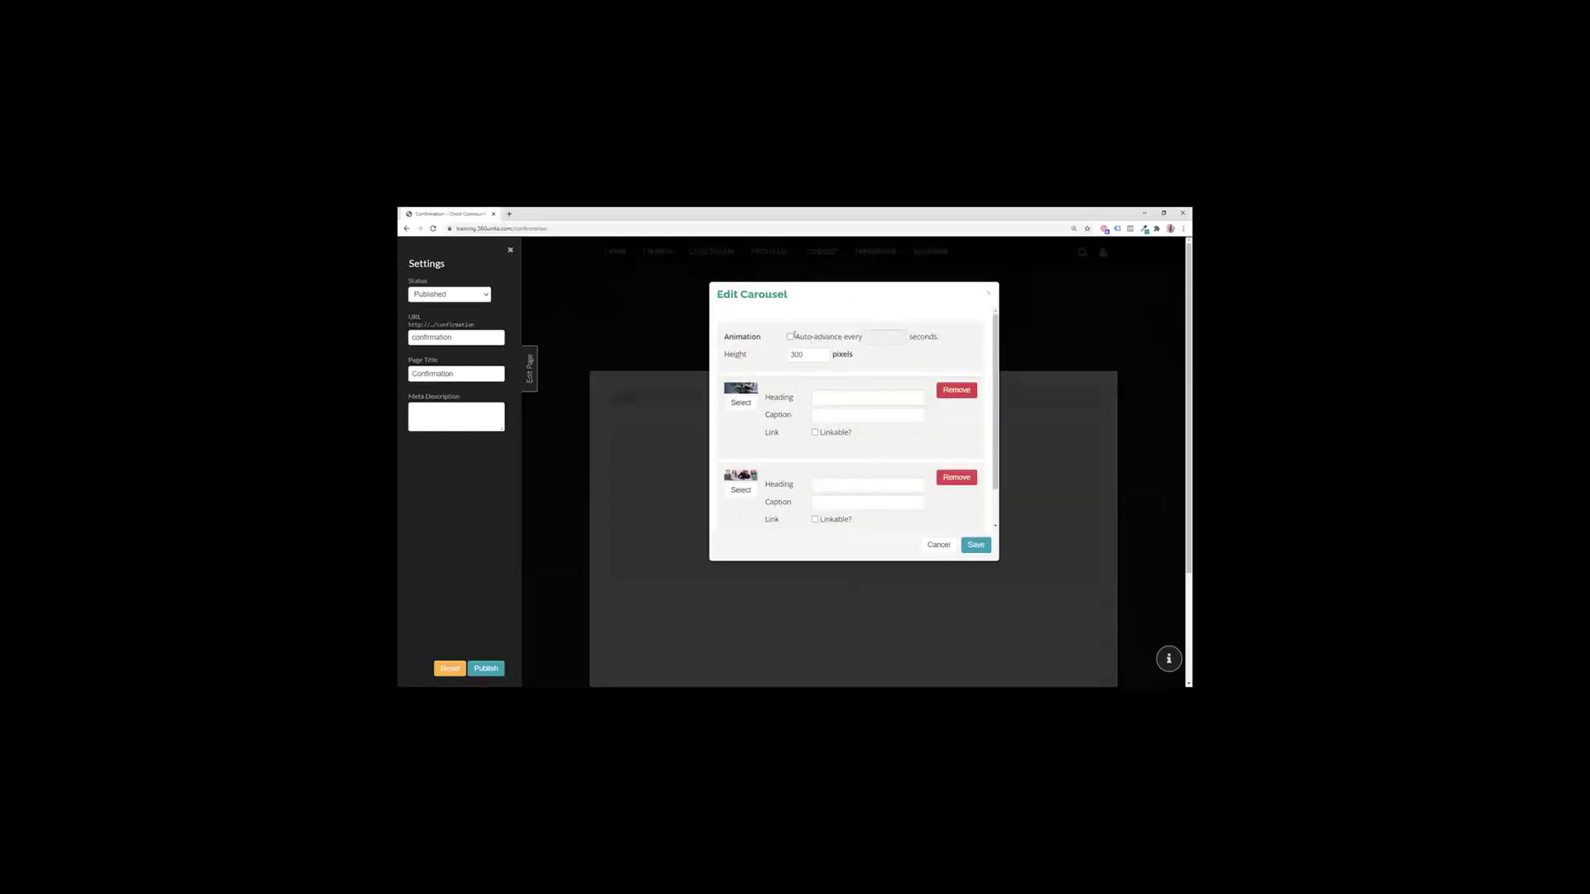
left_click(790, 337)
left_click(976, 546)
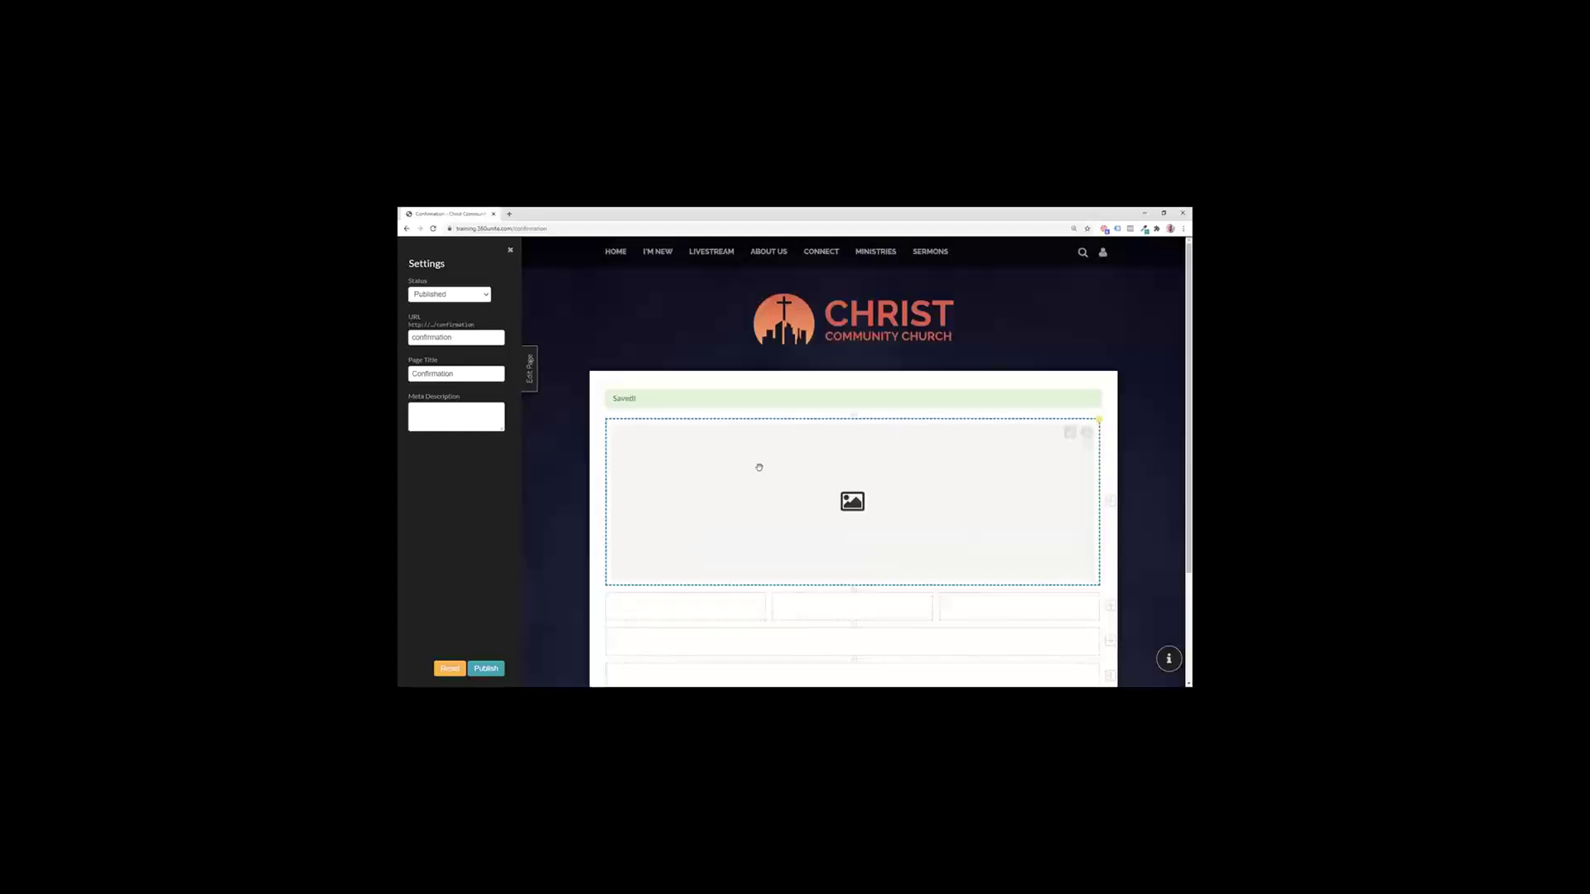
left_click(493, 668)
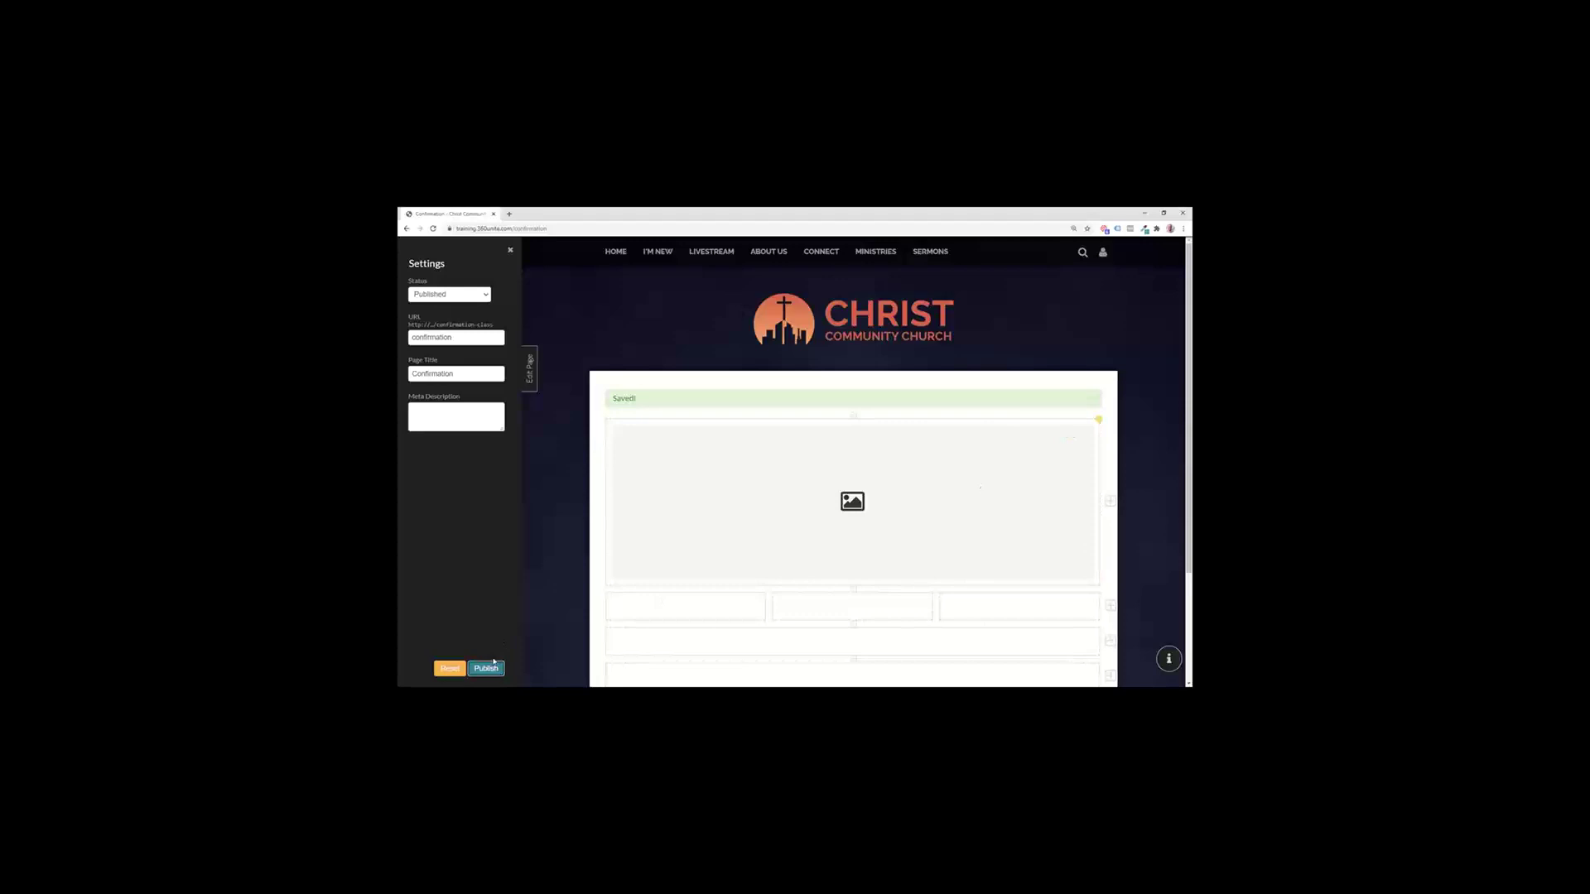
Step: Leave page editing, step through the published carousel's slides and dismiss the saved notice
left_click(530, 369)
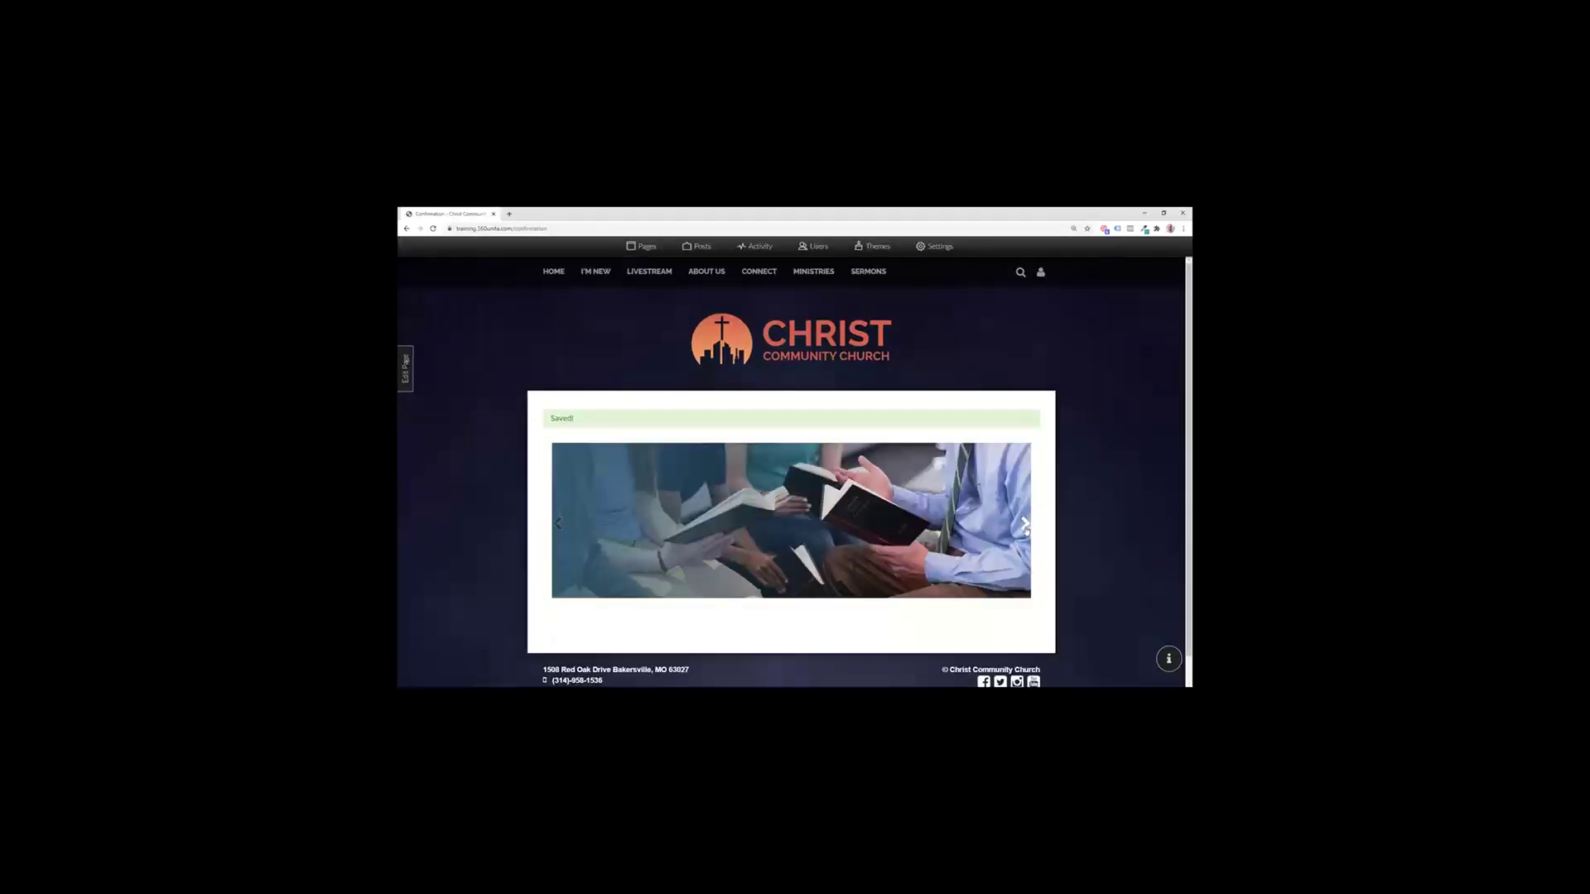
left_click(1026, 523)
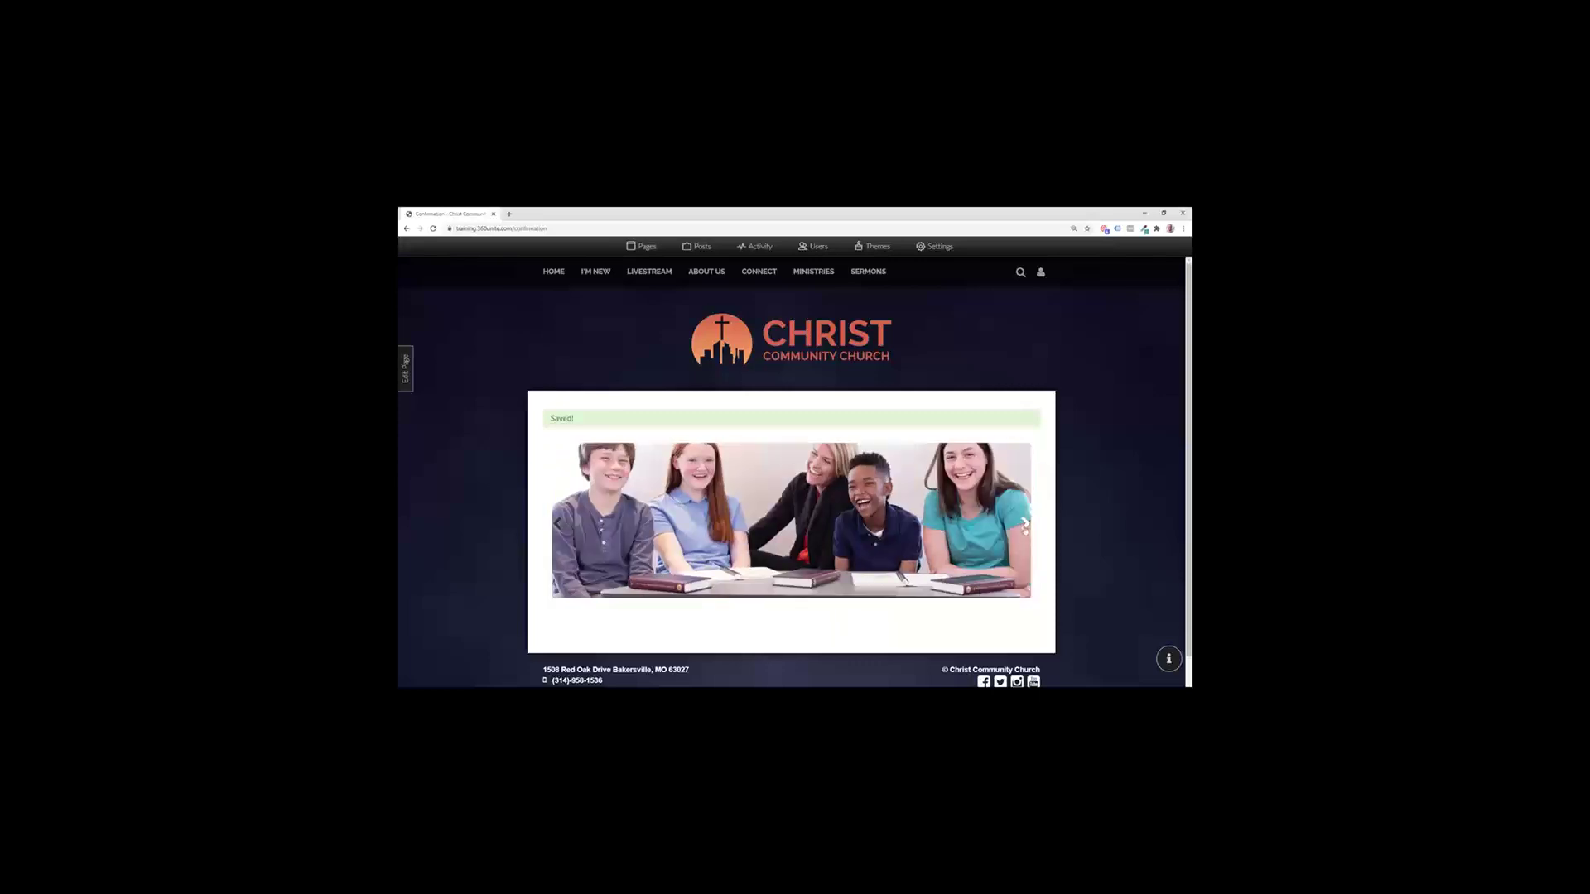
left_click(1025, 525)
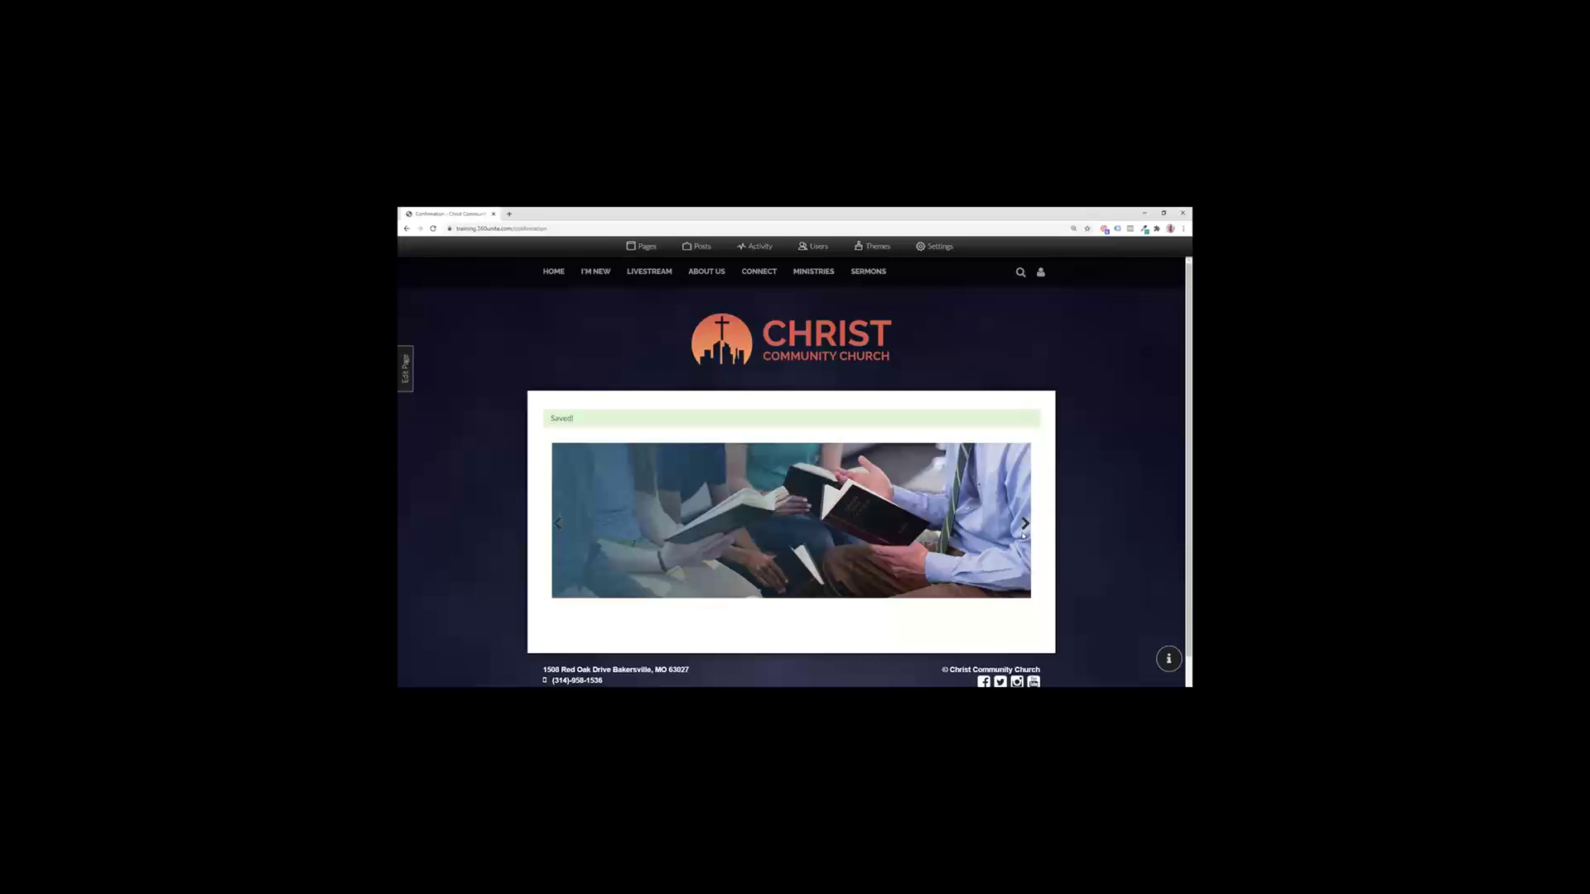
left_click(1034, 423)
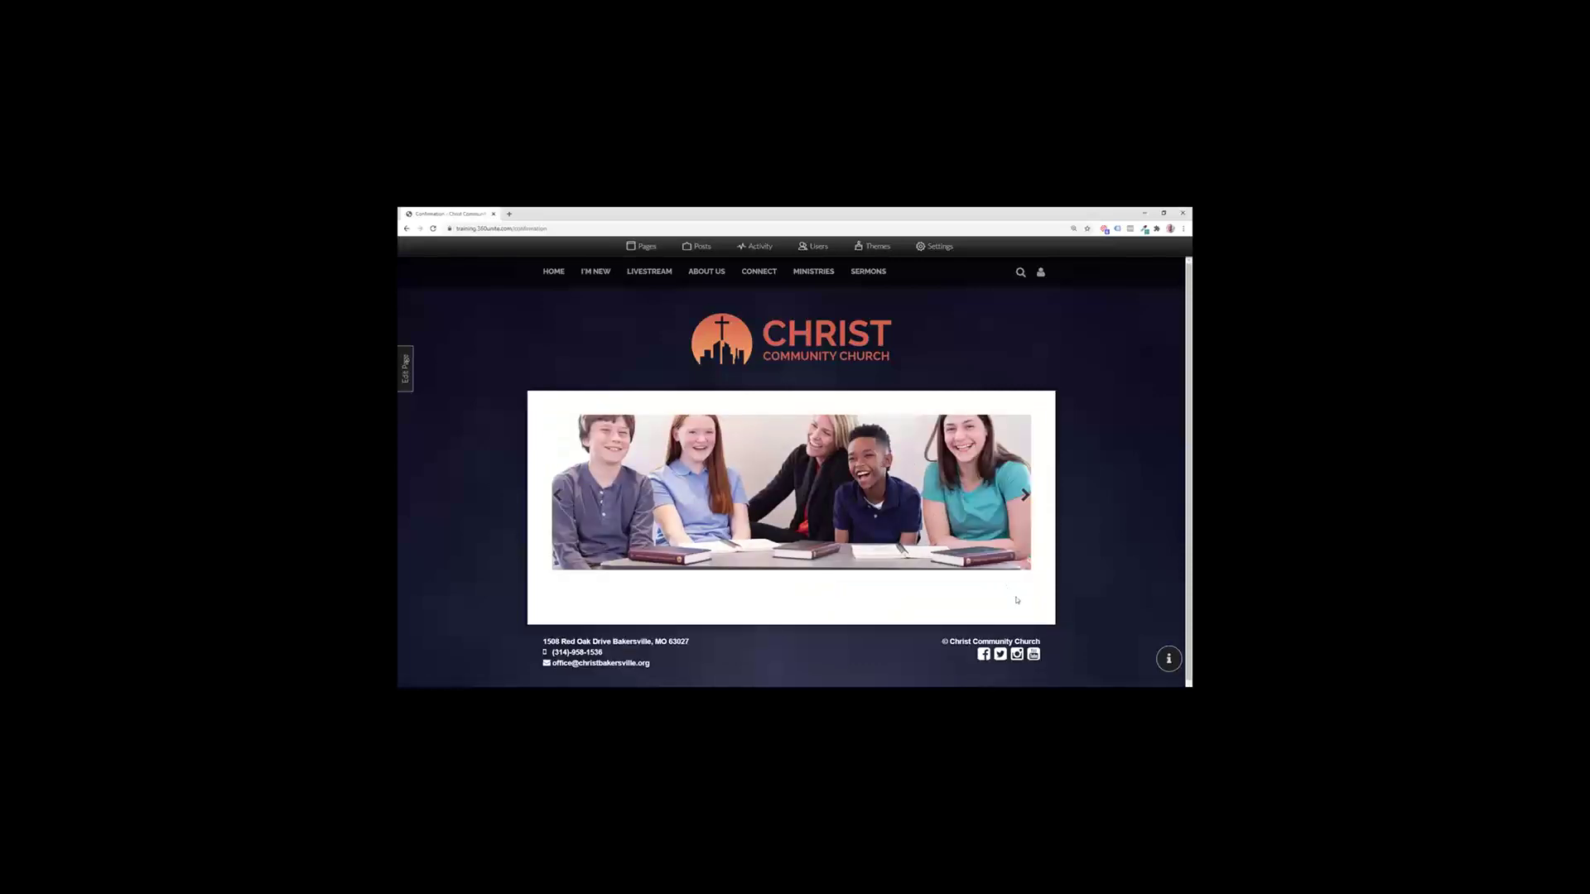
Step: Reopen the carousel for editing and give the first slide the heading "Confirmation Starts Soon" and caption "Register Today!"
left_click(405, 367)
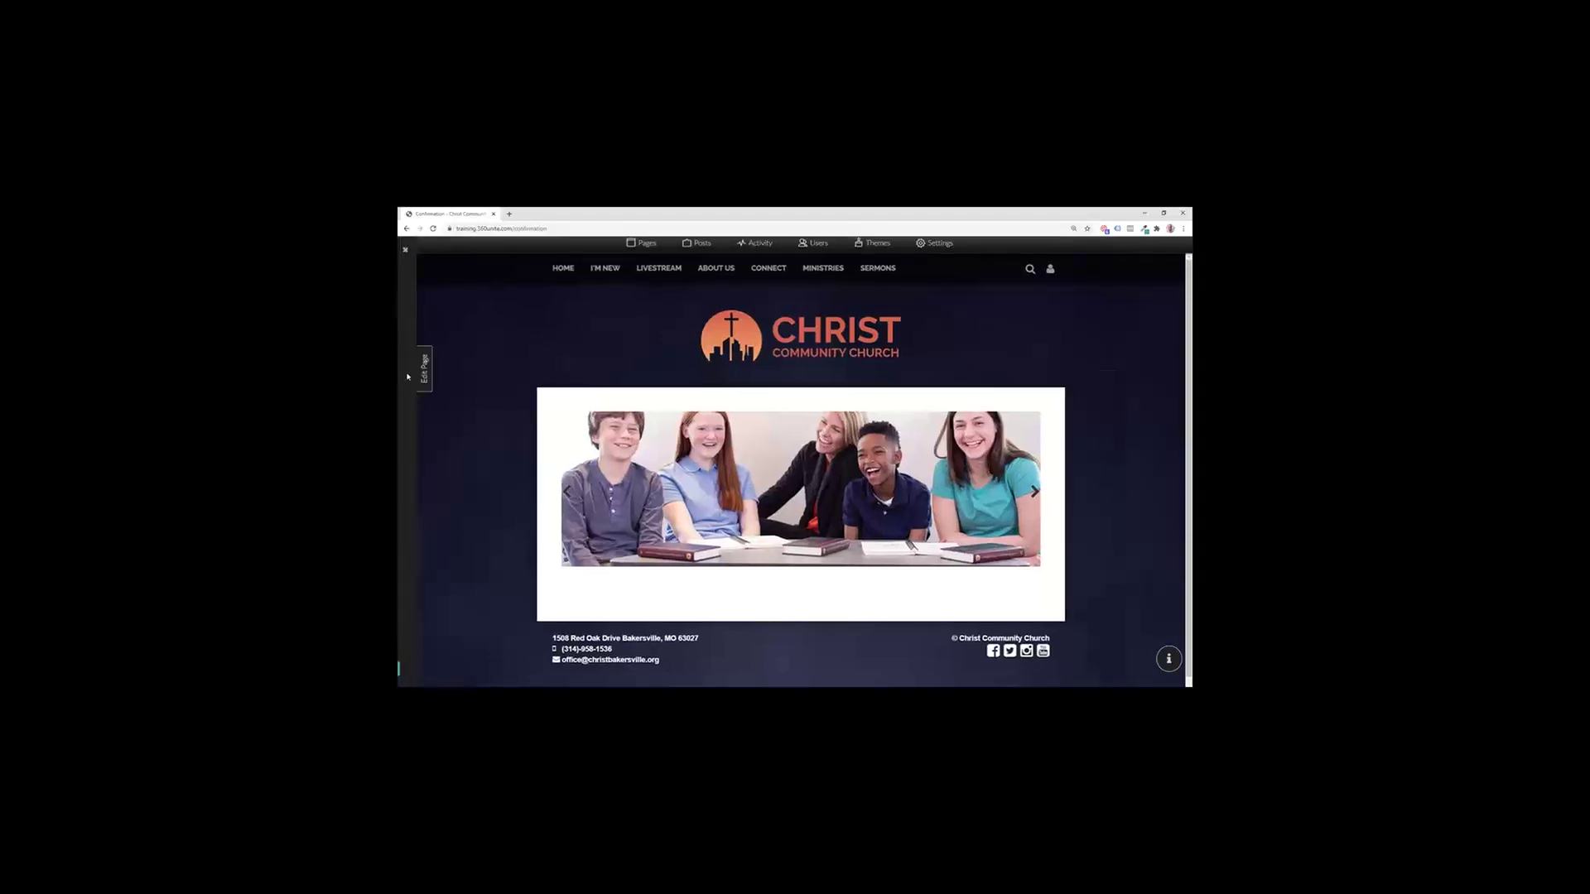
left_click(1070, 411)
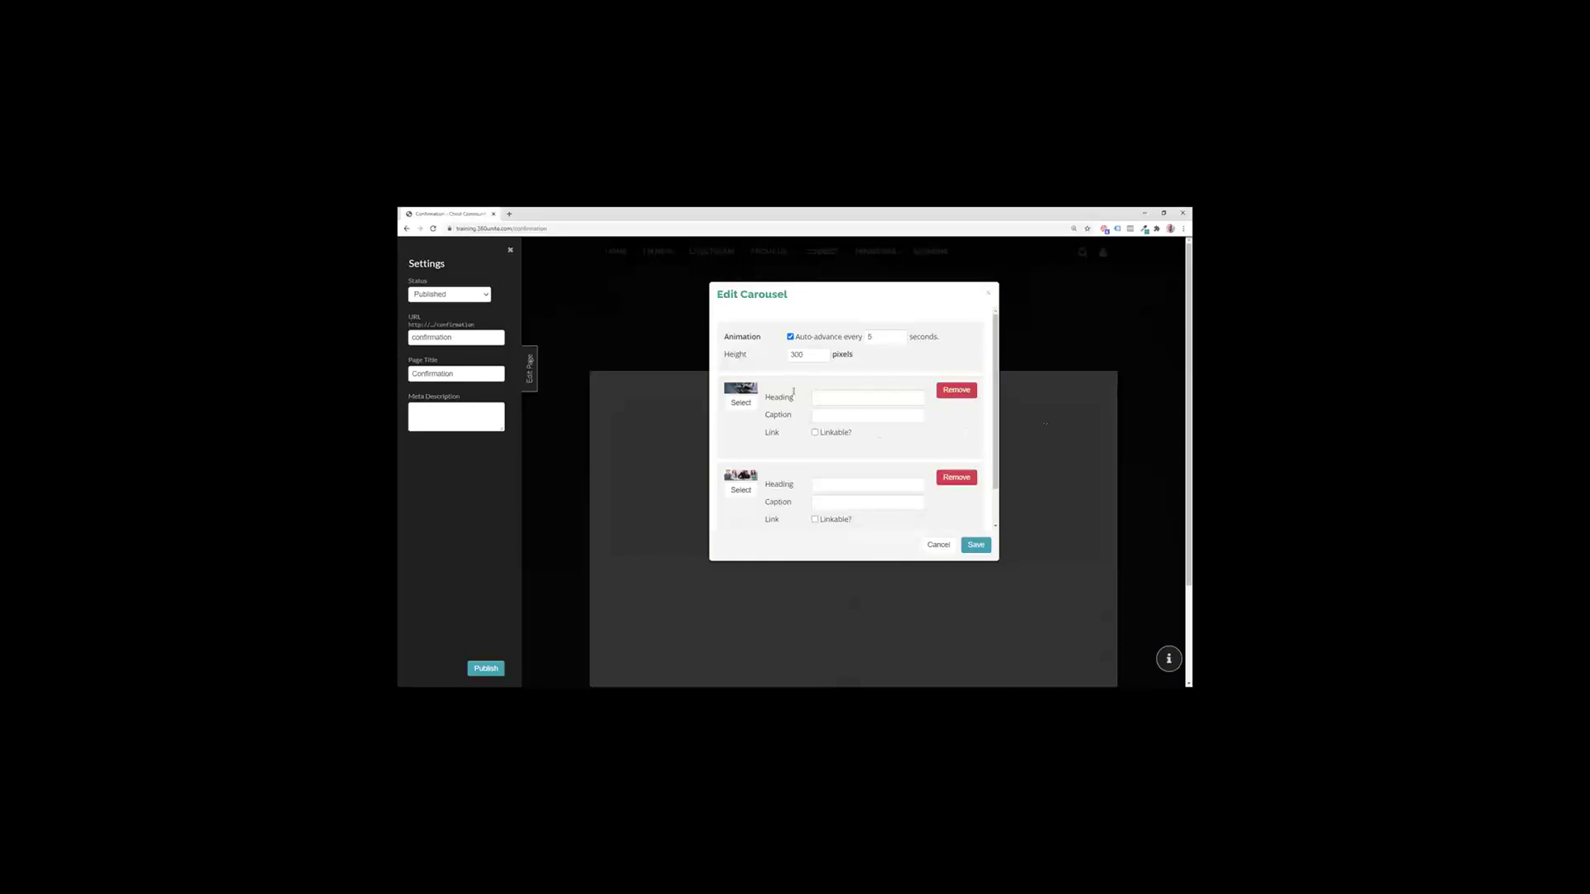
type("Confirmat")
key("BackSpace")
type("on Starts Soon")
key("Tab")
type("Regei")
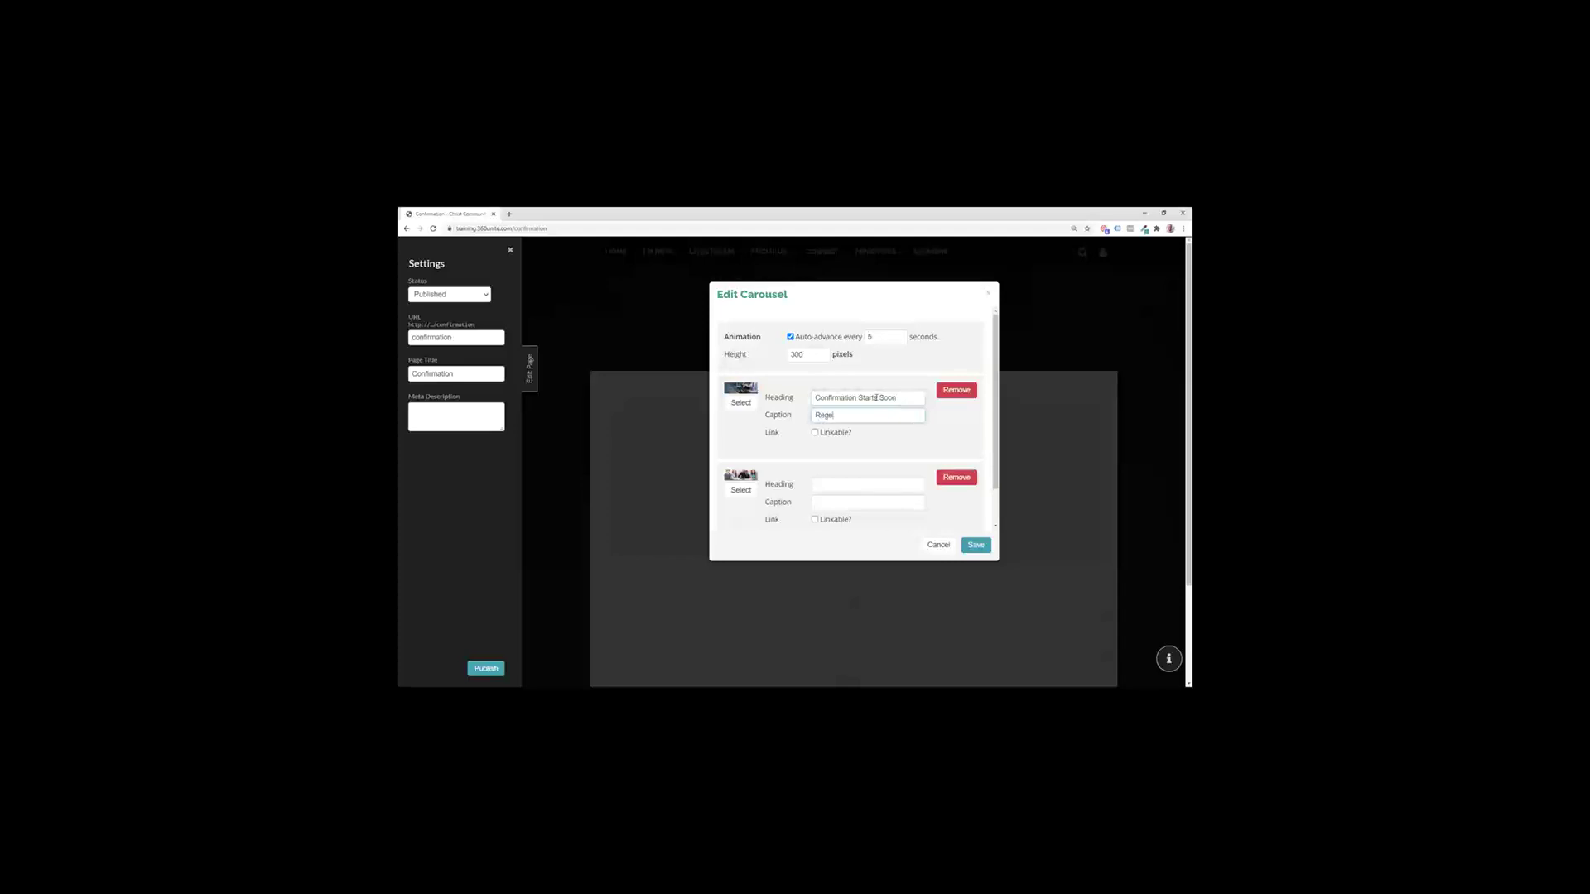
type("ser Too")
Step: Make the first slide link to the Home Unite page and open in another tab
left_click(815, 433)
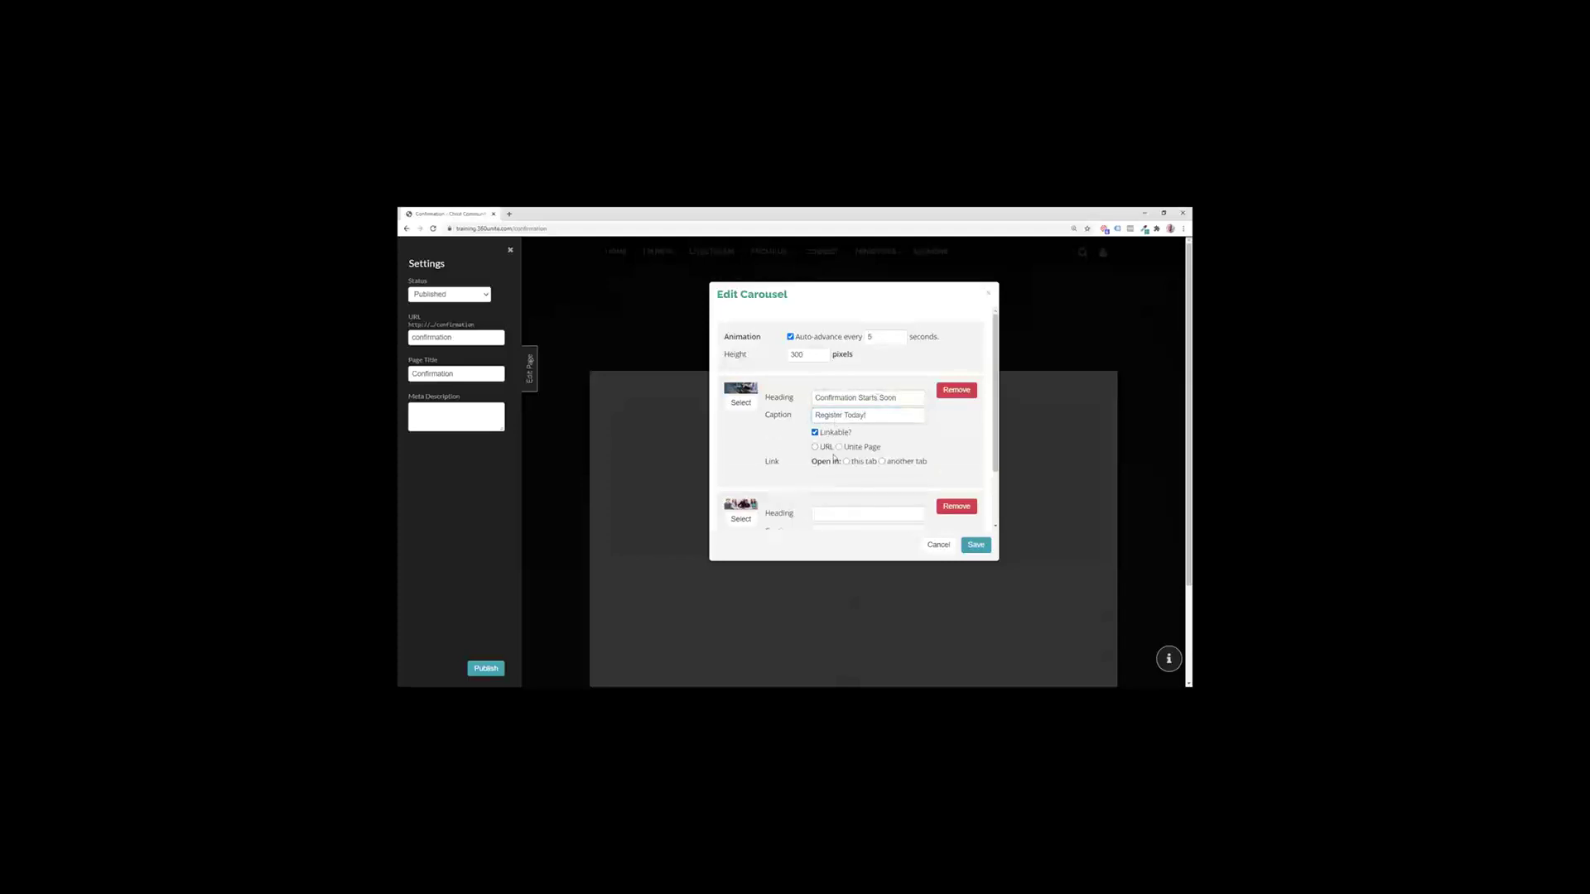
left_click(839, 447)
left_click(862, 461)
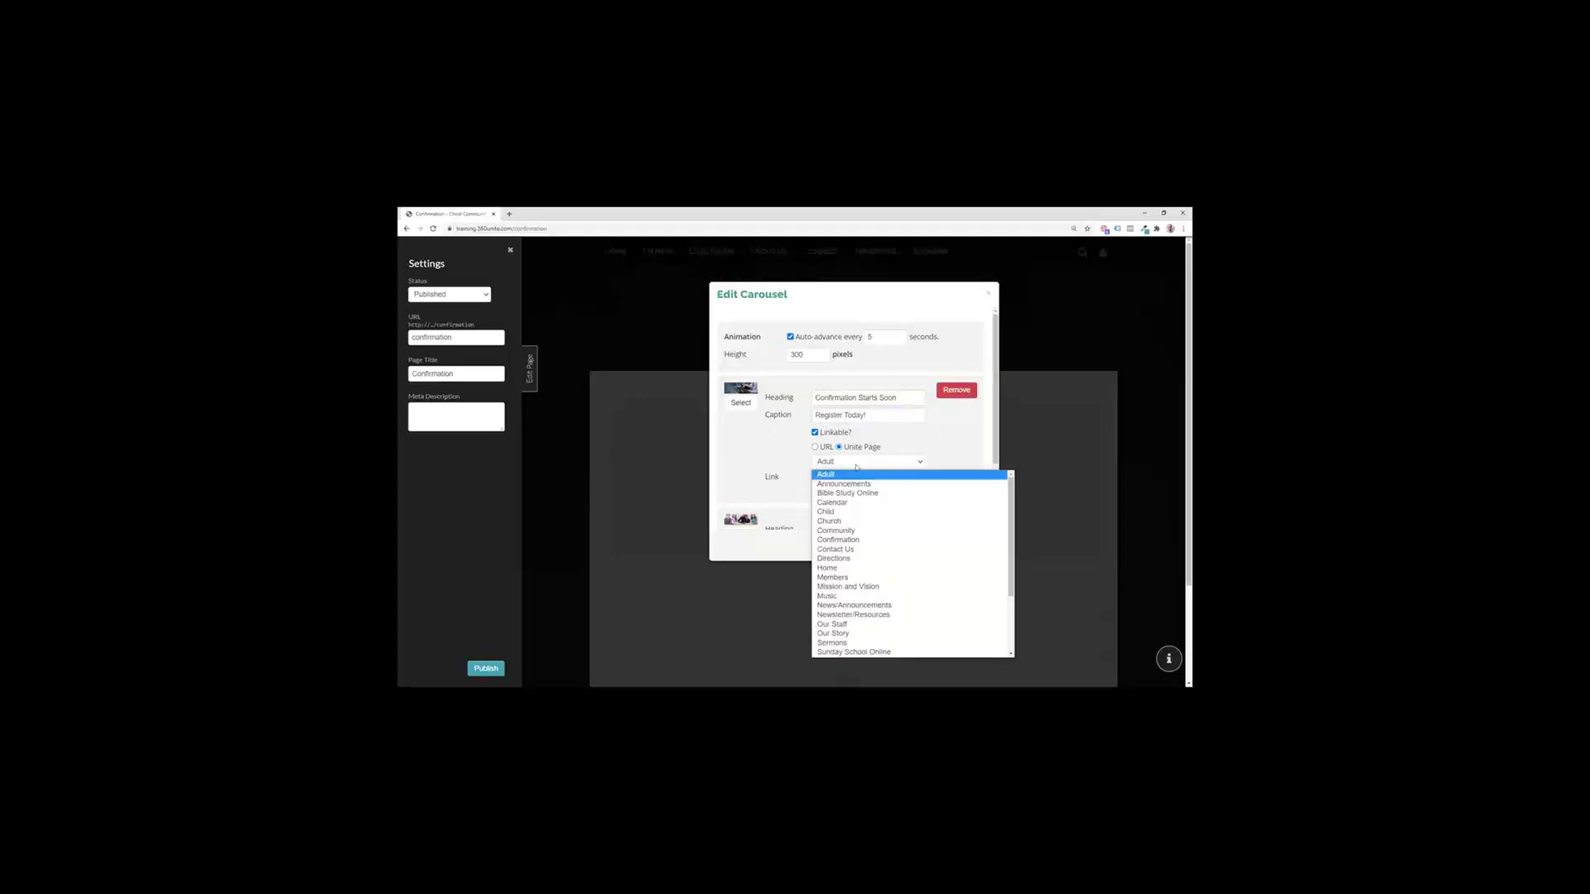
left_click(845, 569)
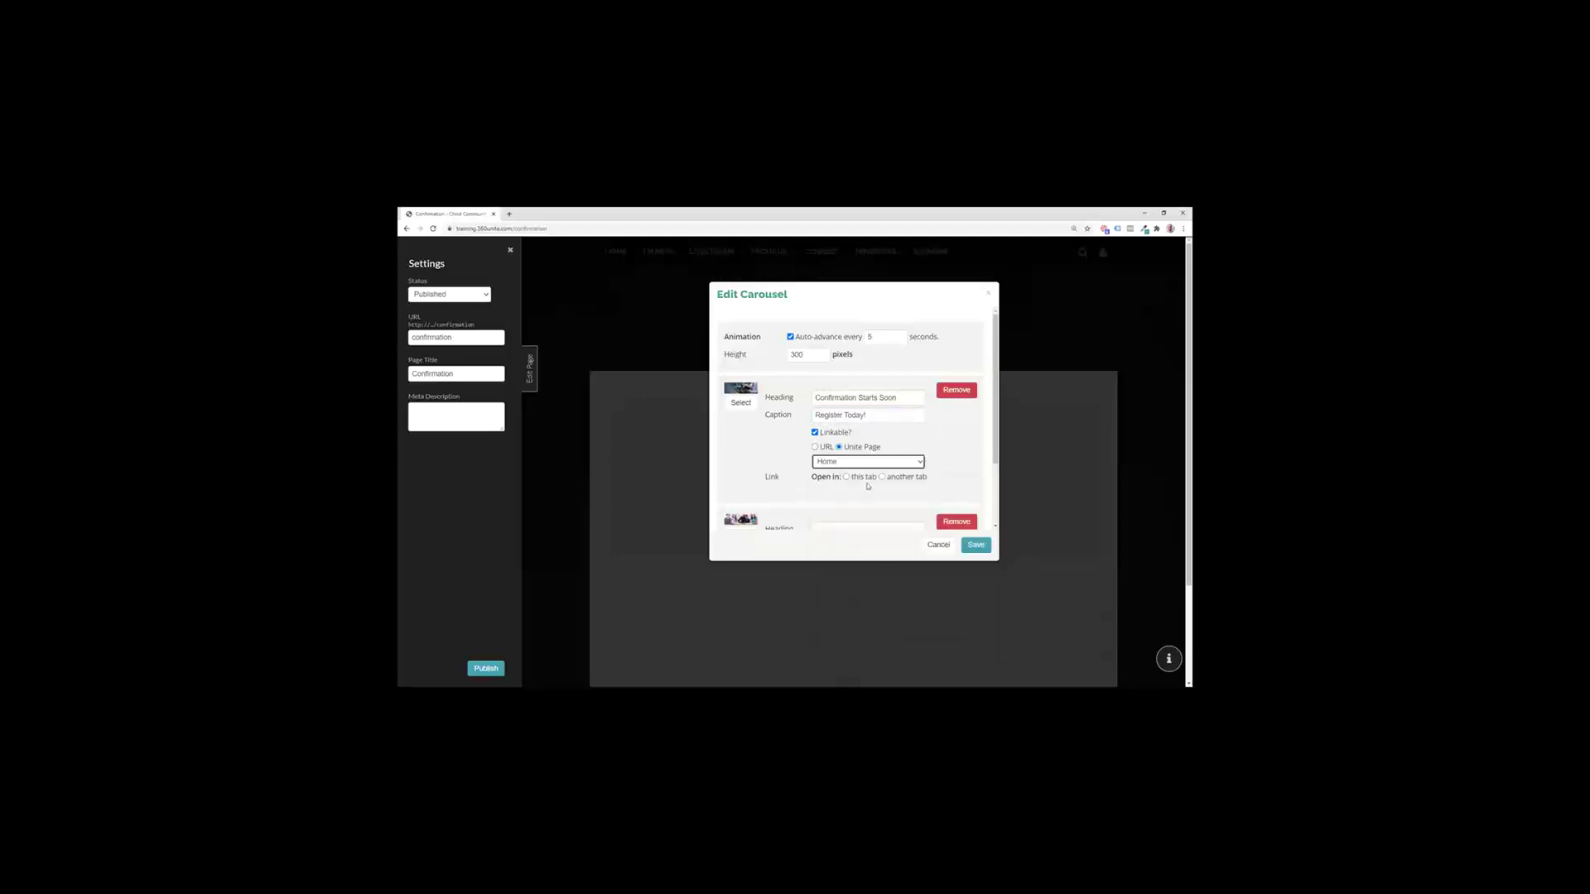
left_click(906, 478)
Step: Give the second slide the heading "Sign Up Today" and the caption "Confirmation Starts September 7"
scroll(886, 444, "down", 1)
left_click(869, 443)
type("Sig")
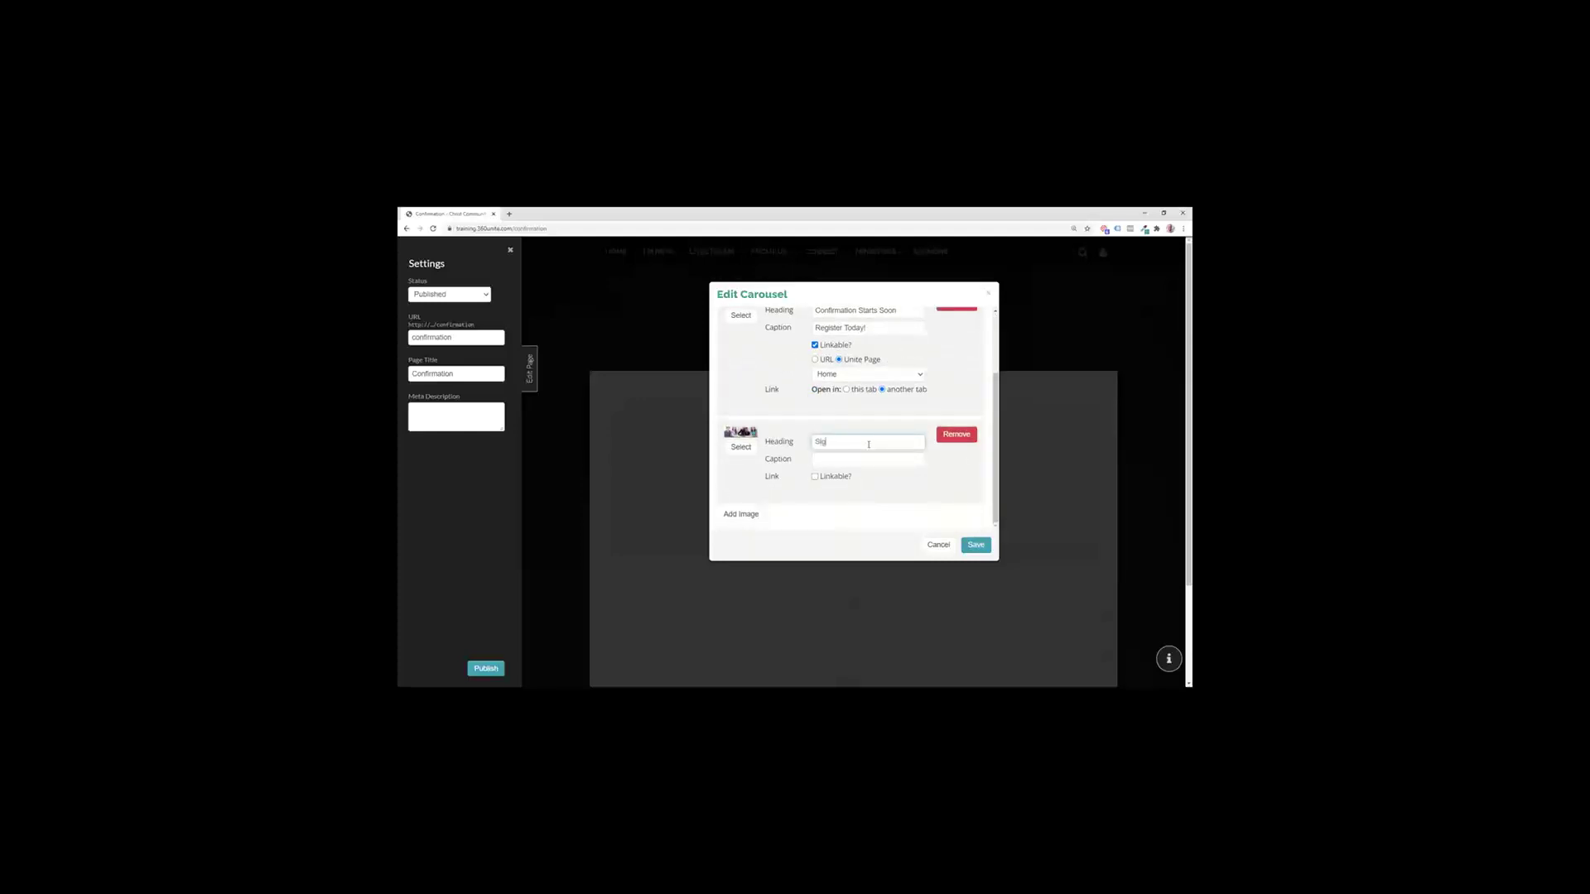
type("n Up Today")
key("Tab")
type("Confirmation Starte")
type(" September 7")
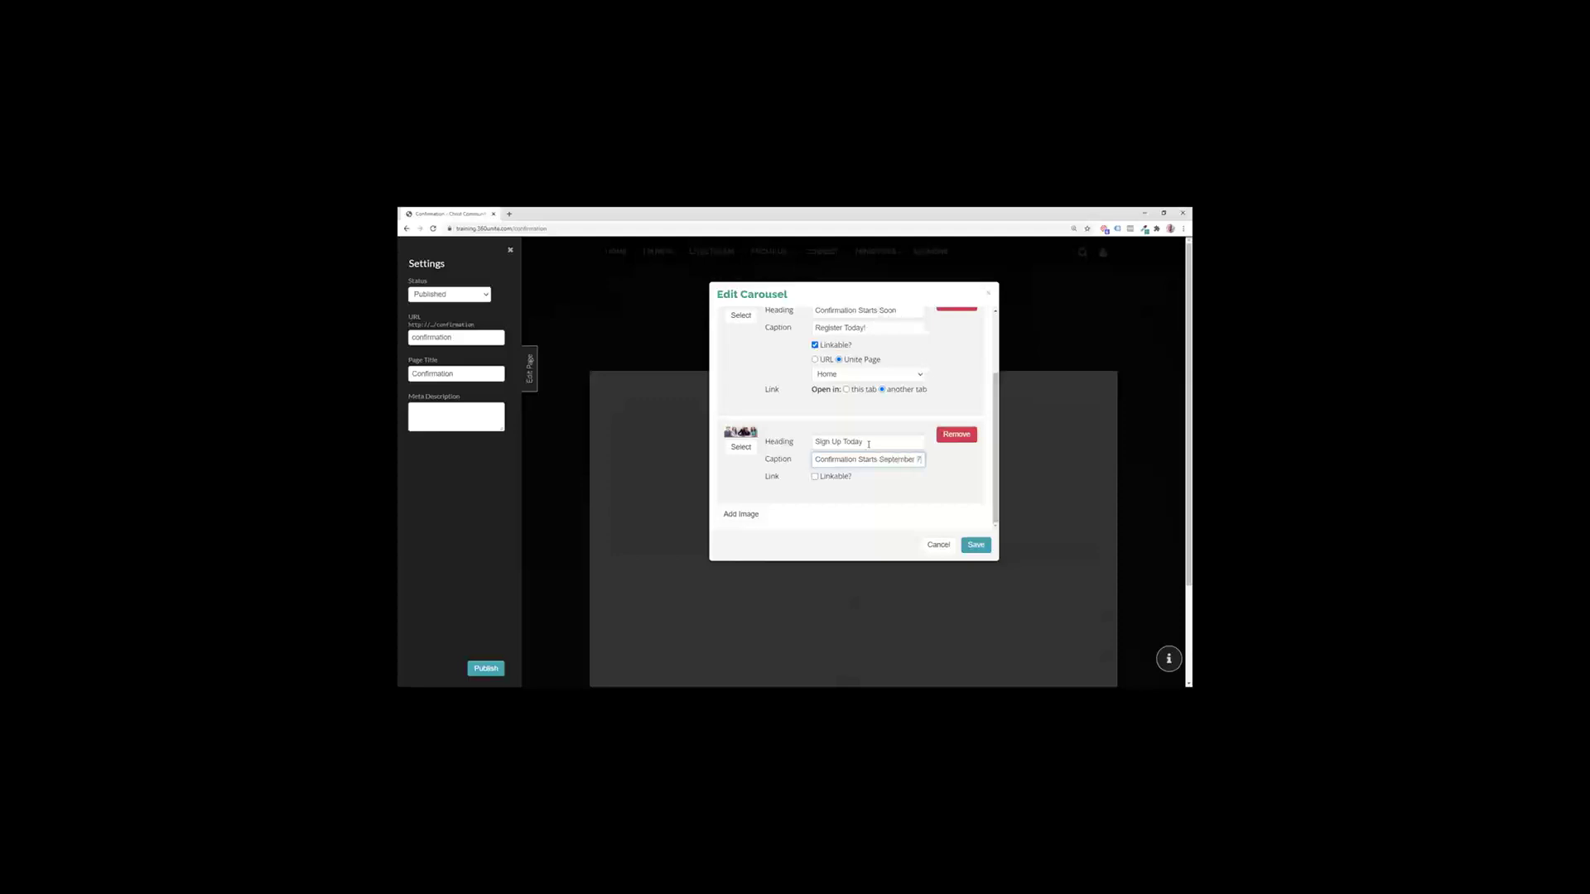
Step: Make the second slide link to the What to Expect Unite page and open in another tab
left_click(814, 477)
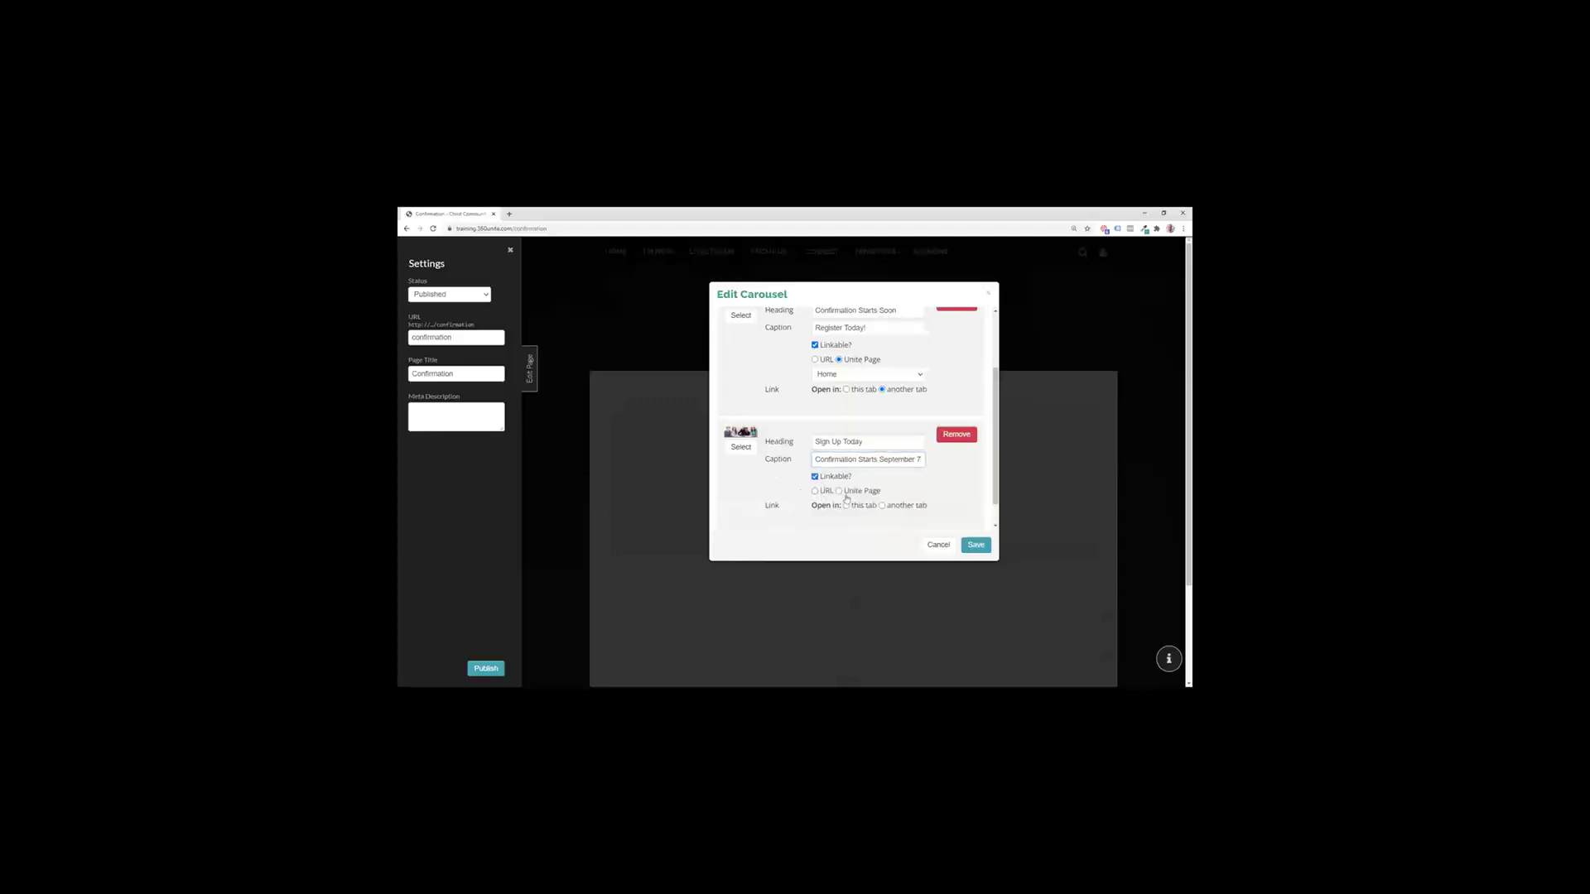
left_click(839, 491)
left_click(866, 506)
scroll(868, 493, "down", 1)
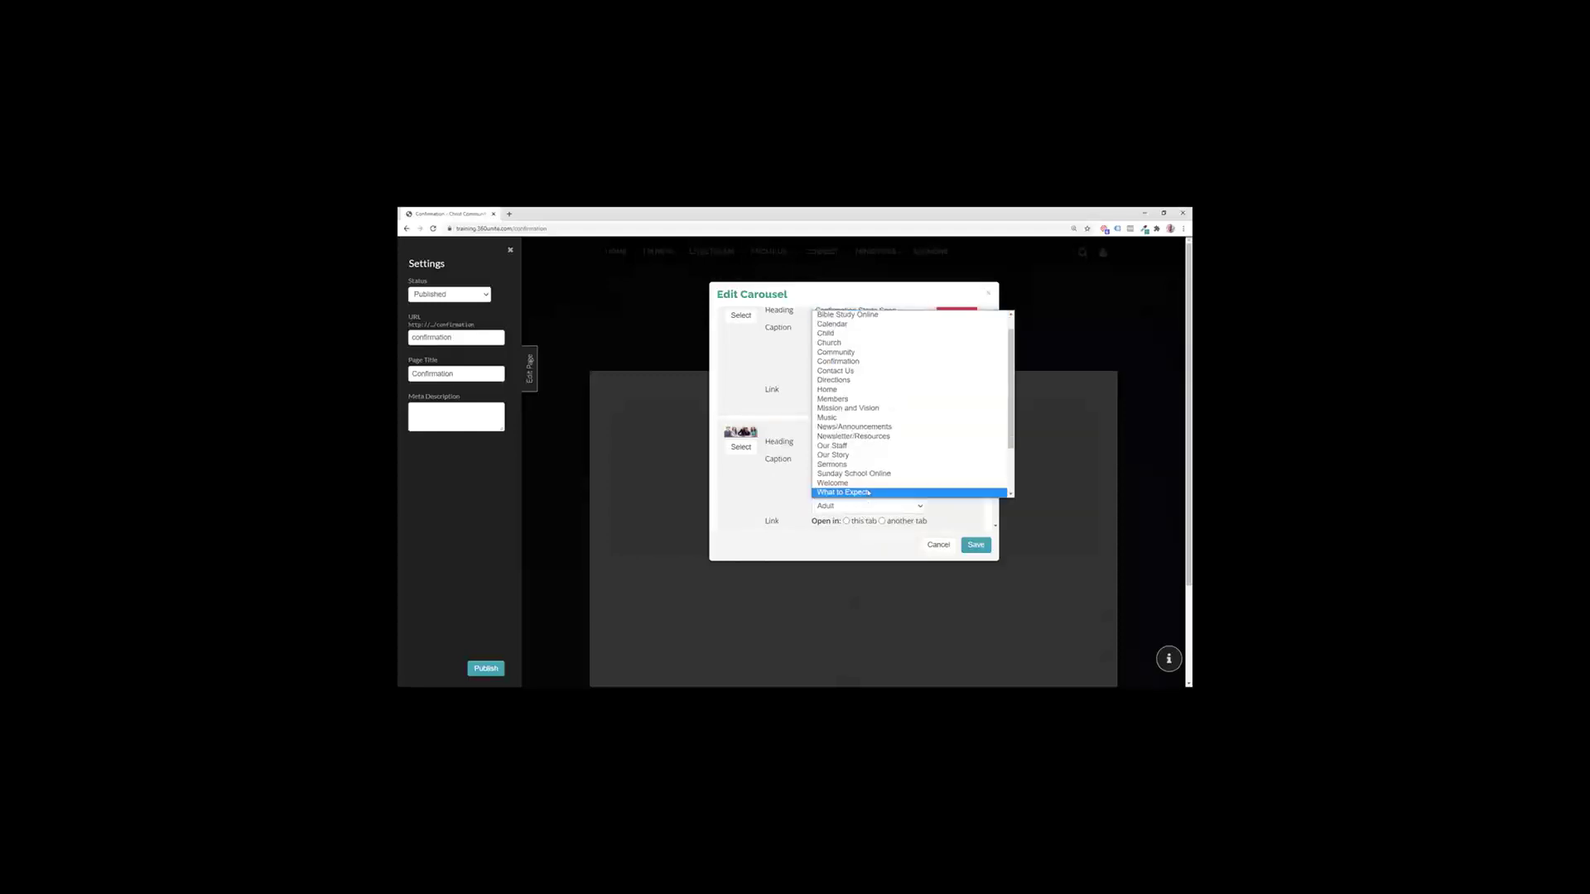
left_click(868, 492)
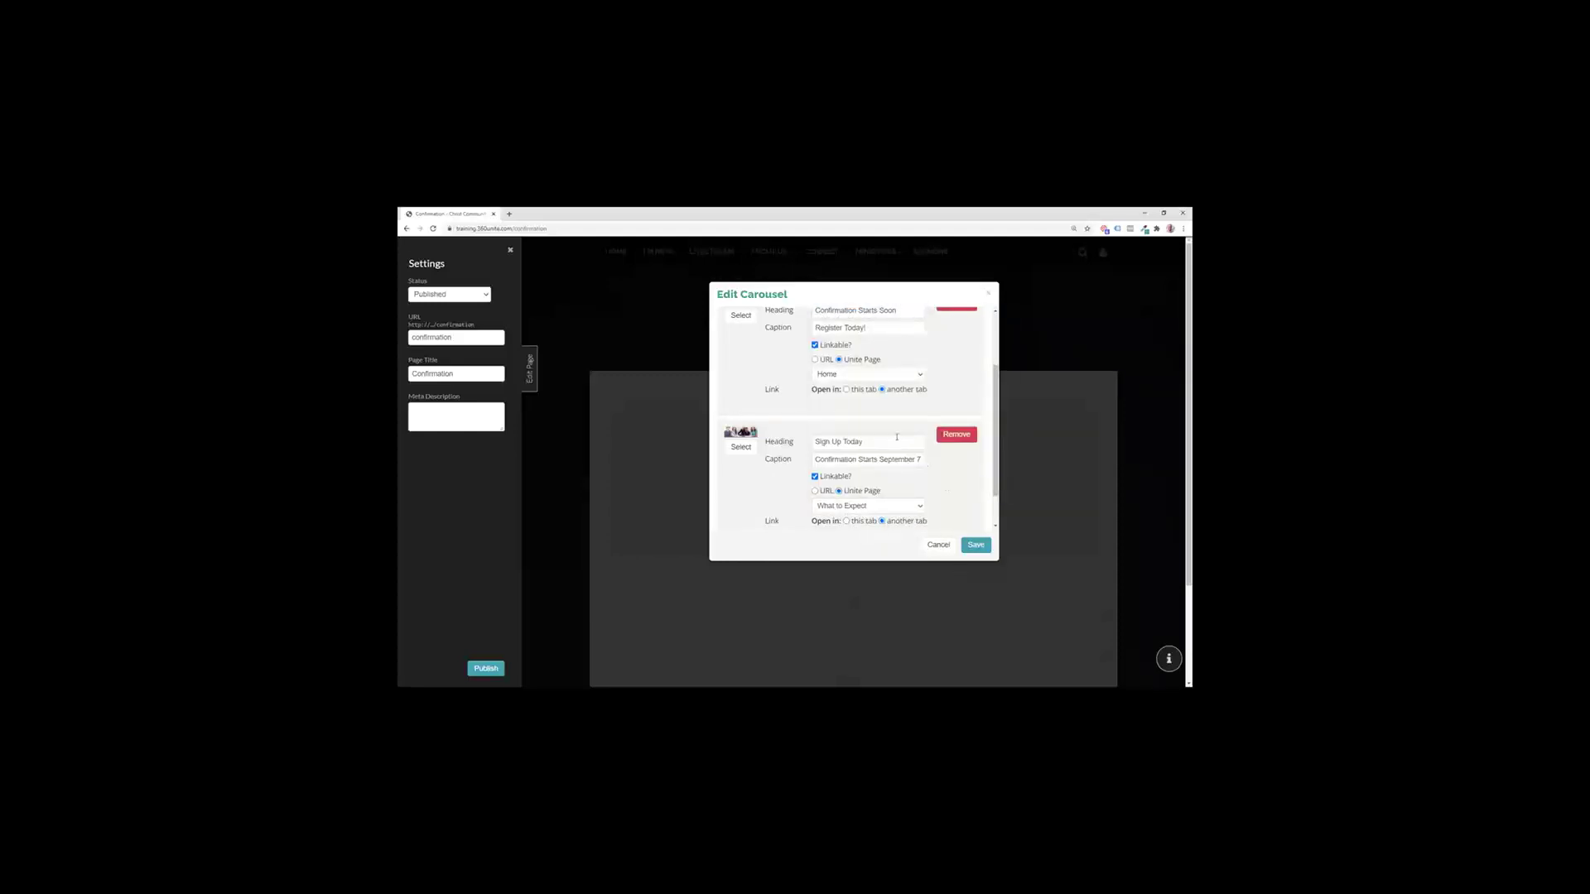
Step: Review both slides' settings, save the carousel changes and publish the page
scroll(897, 437, "down", 2)
scroll(844, 373, "up", 5)
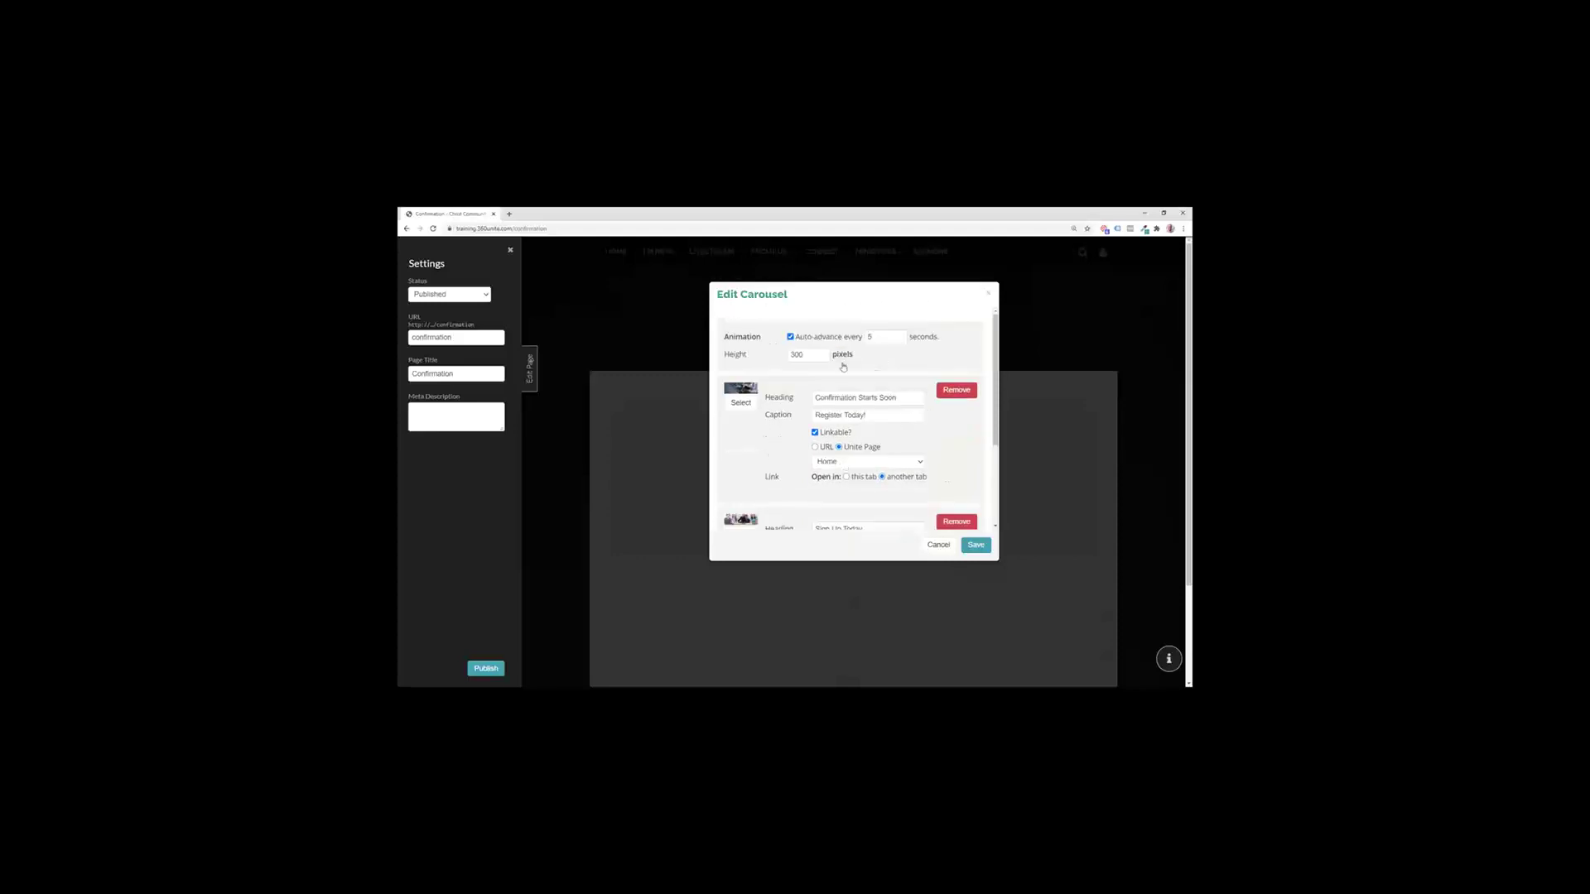
scroll(843, 367, "down", 2)
left_click(974, 545)
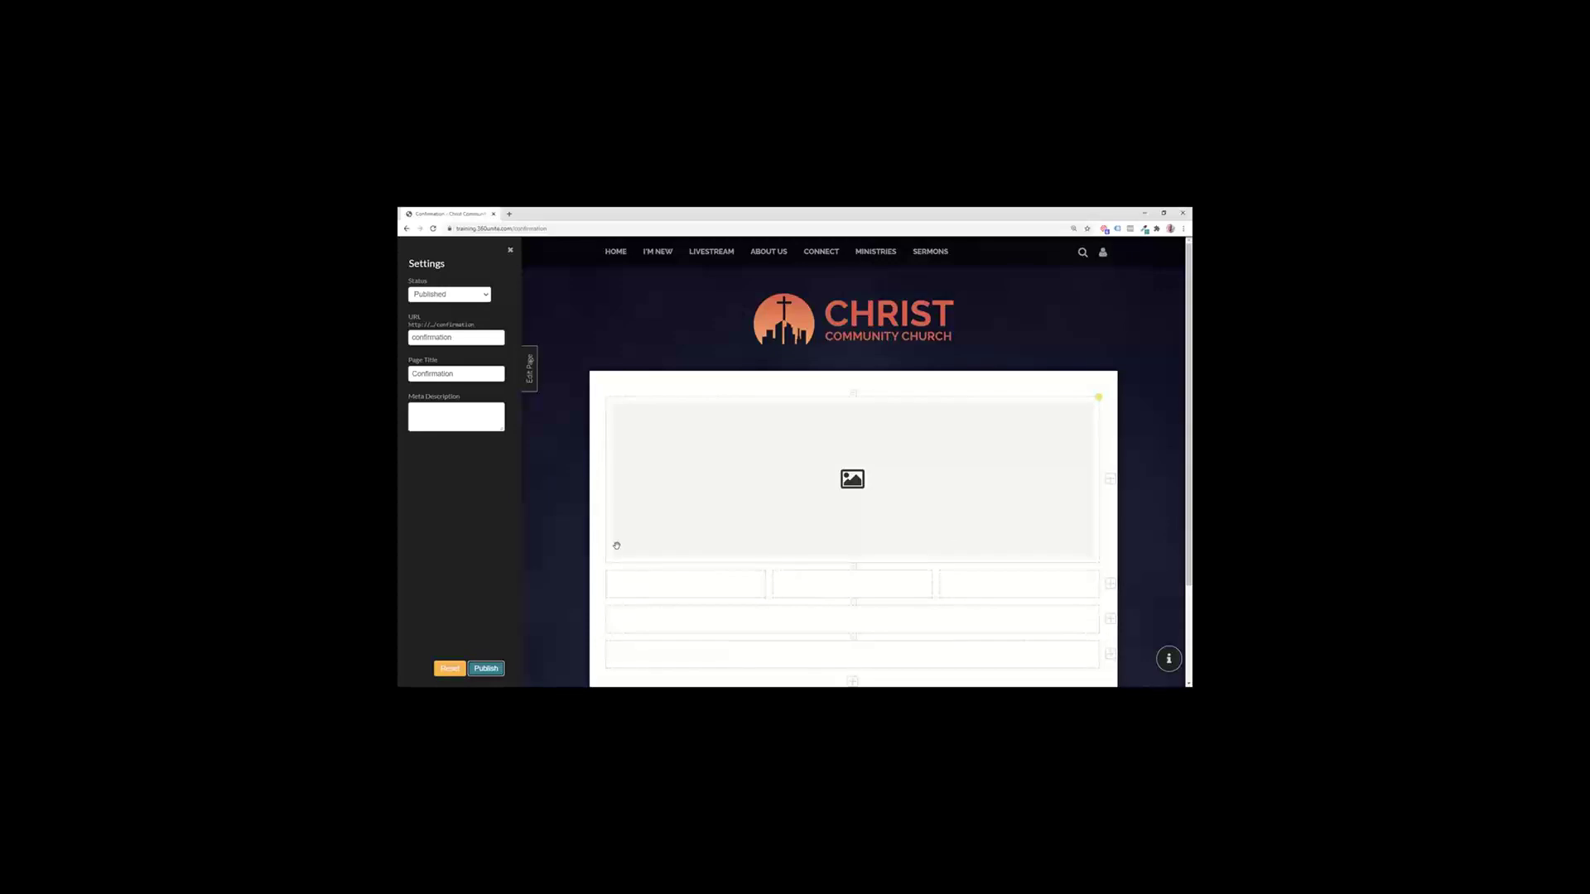
Step: Leave page editing, advance through the captioned slides, test a slide's link and close the tab it opens
left_click(527, 367)
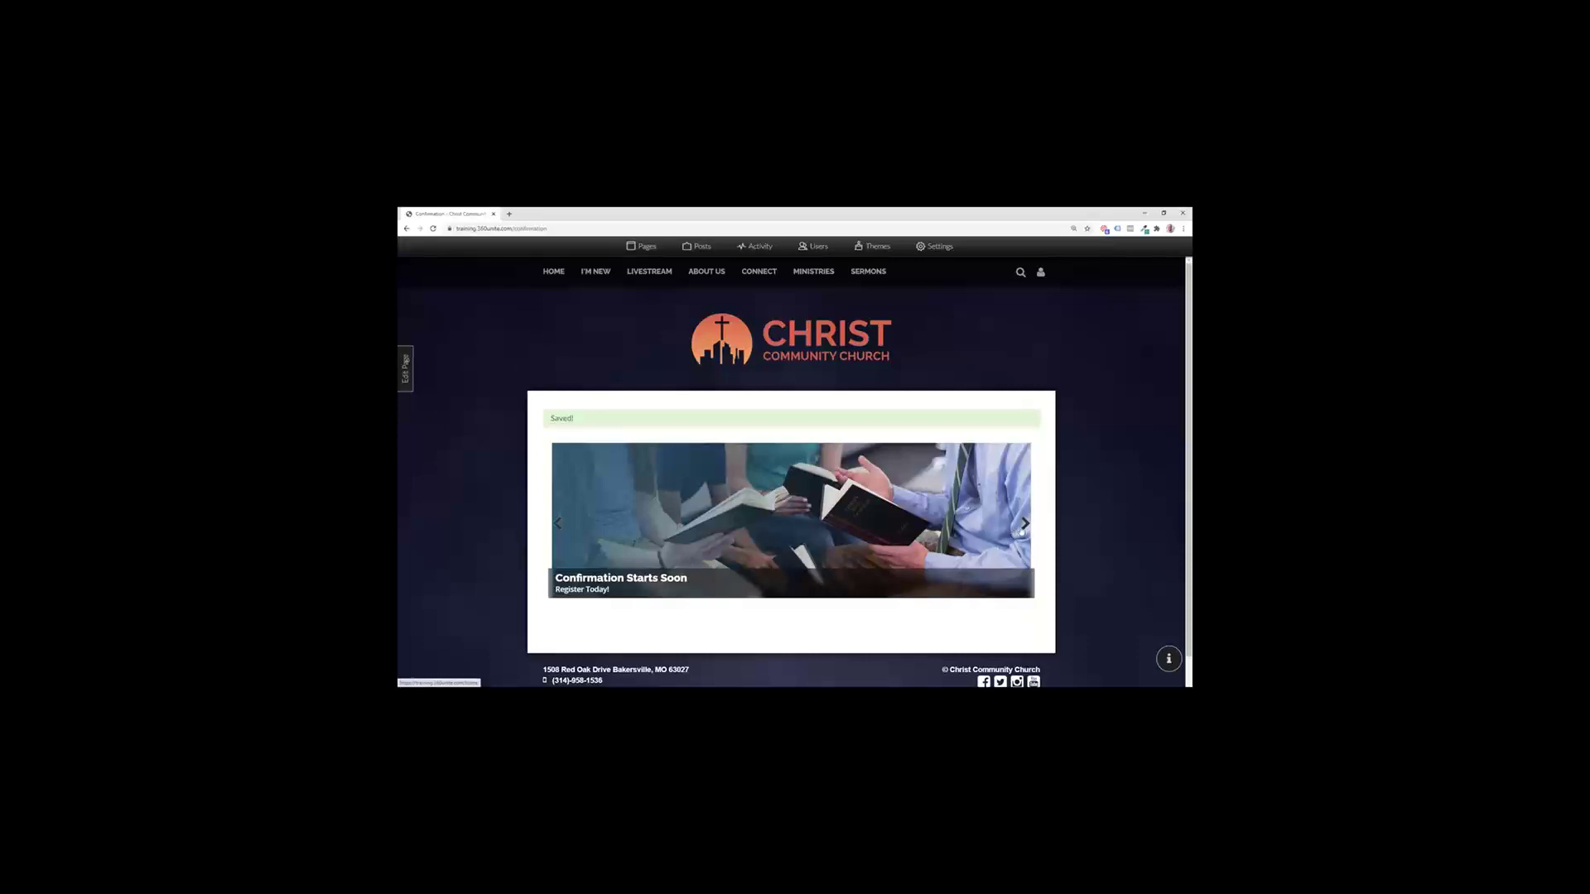
left_click(1024, 525)
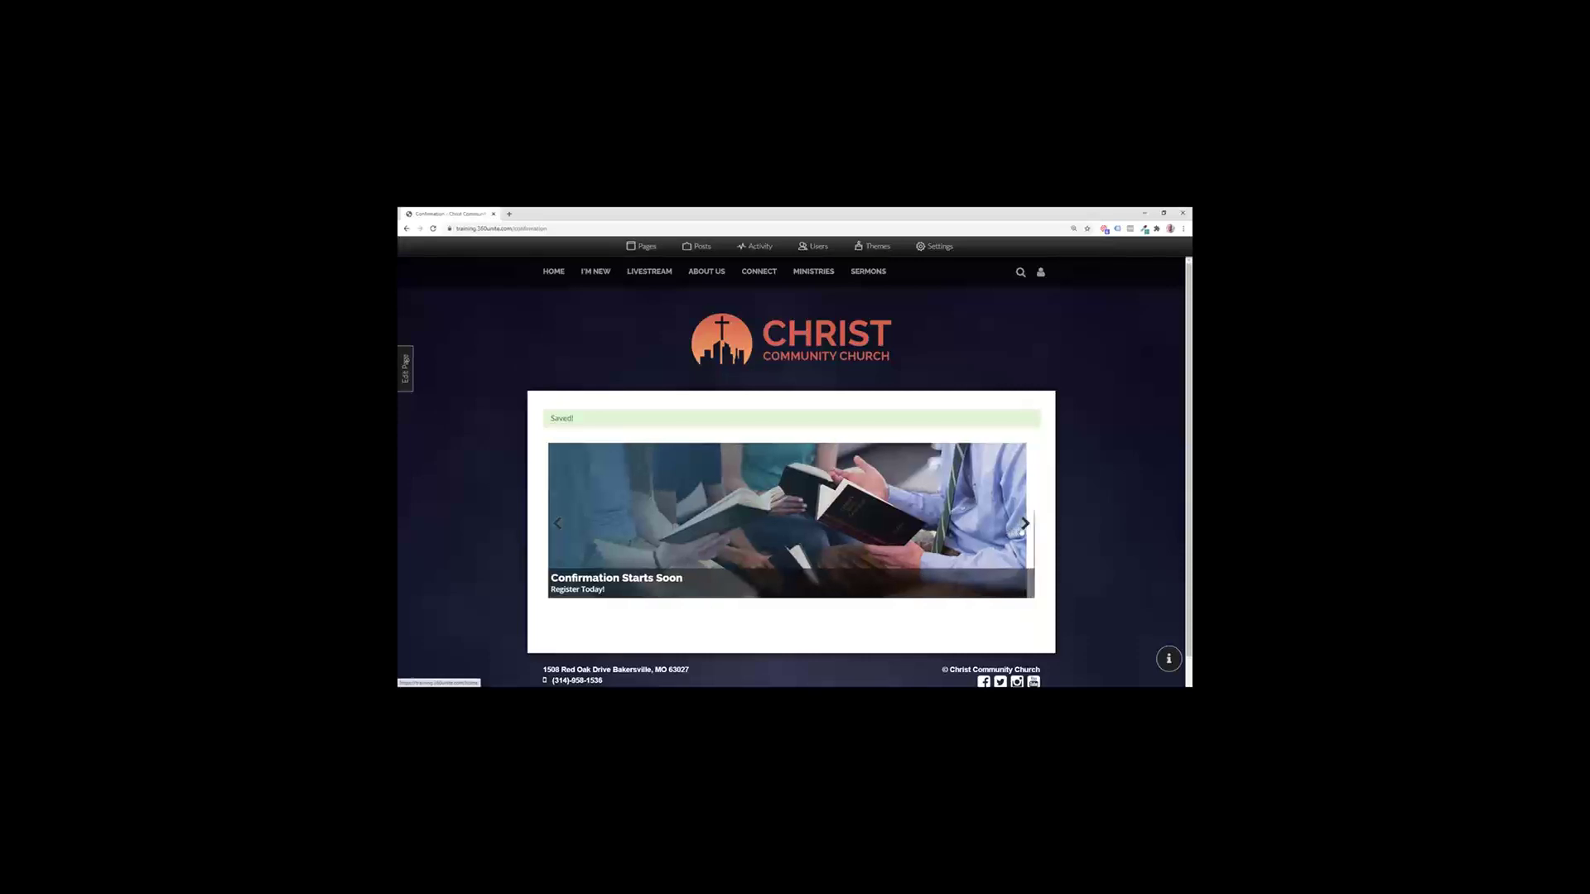
left_click(1023, 525)
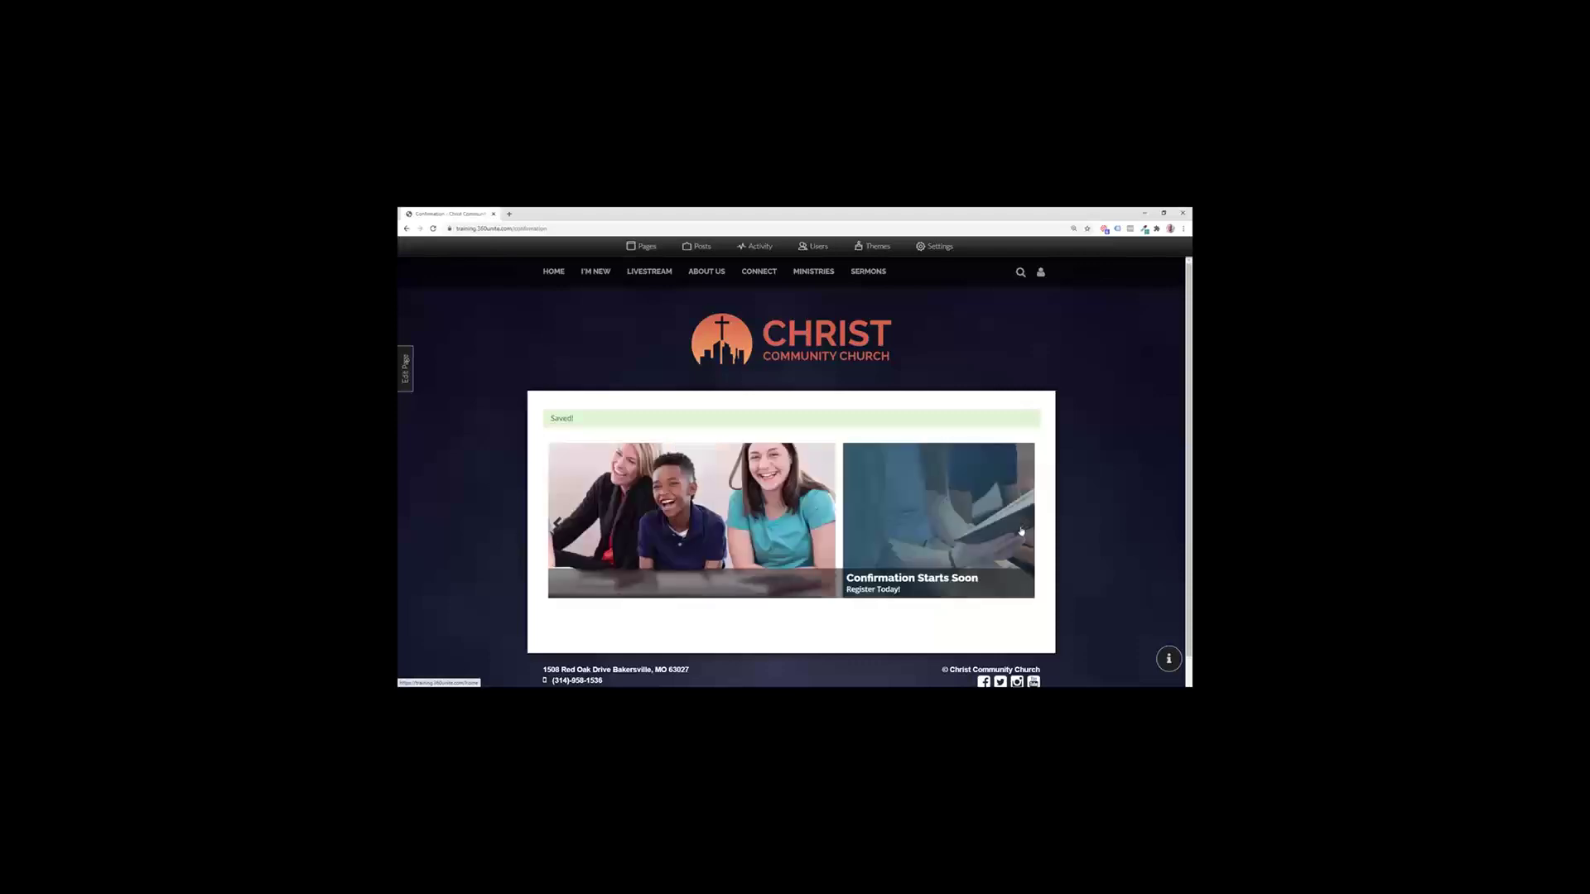
left_click(755, 488)
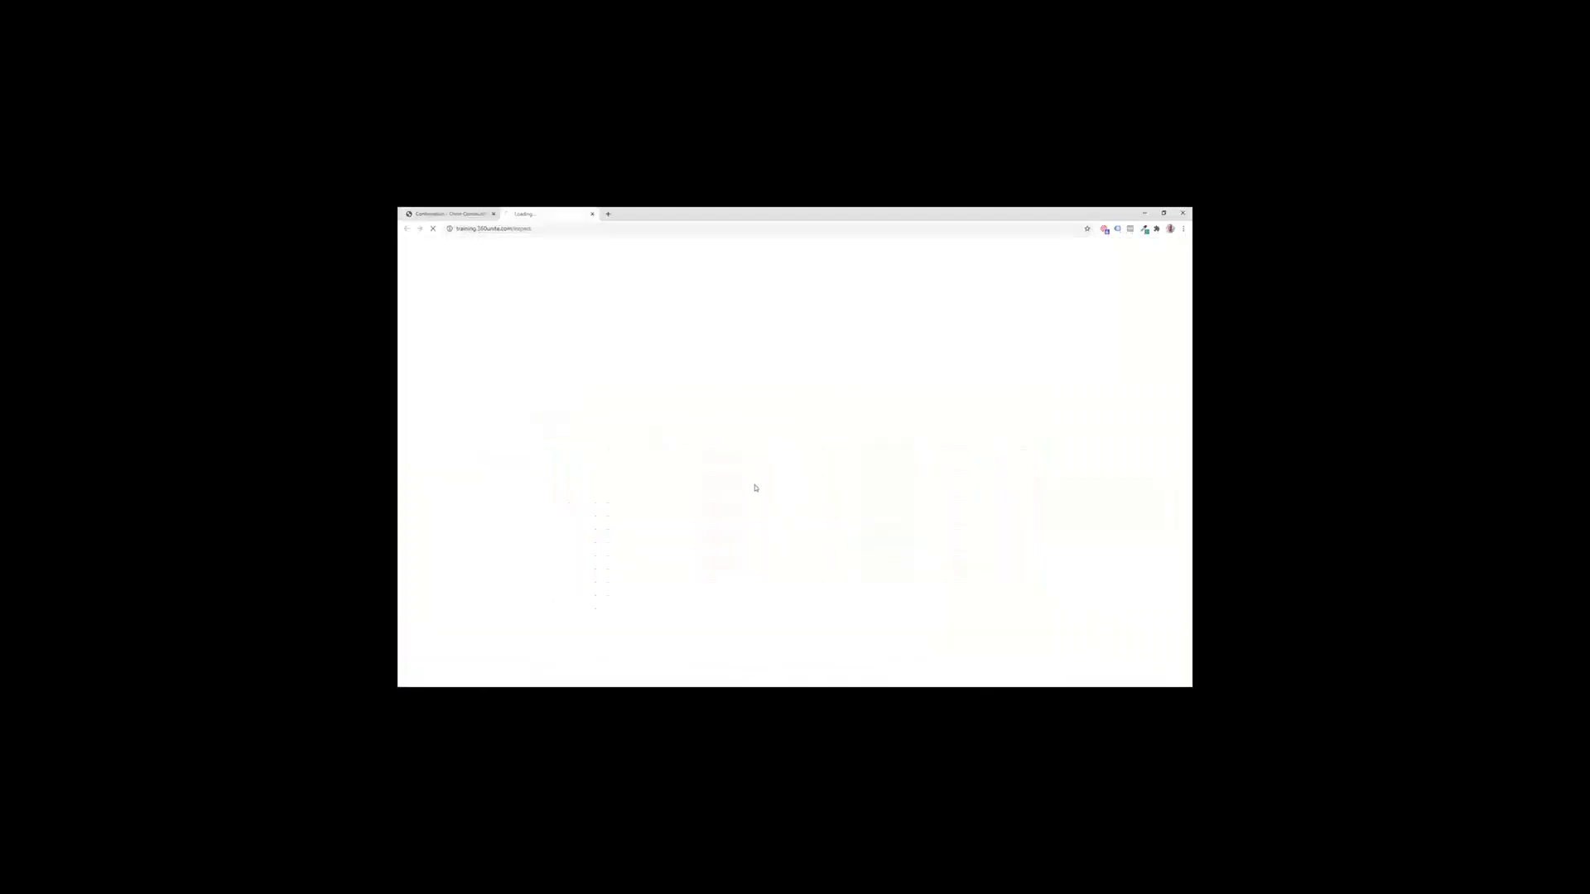
left_click(592, 214)
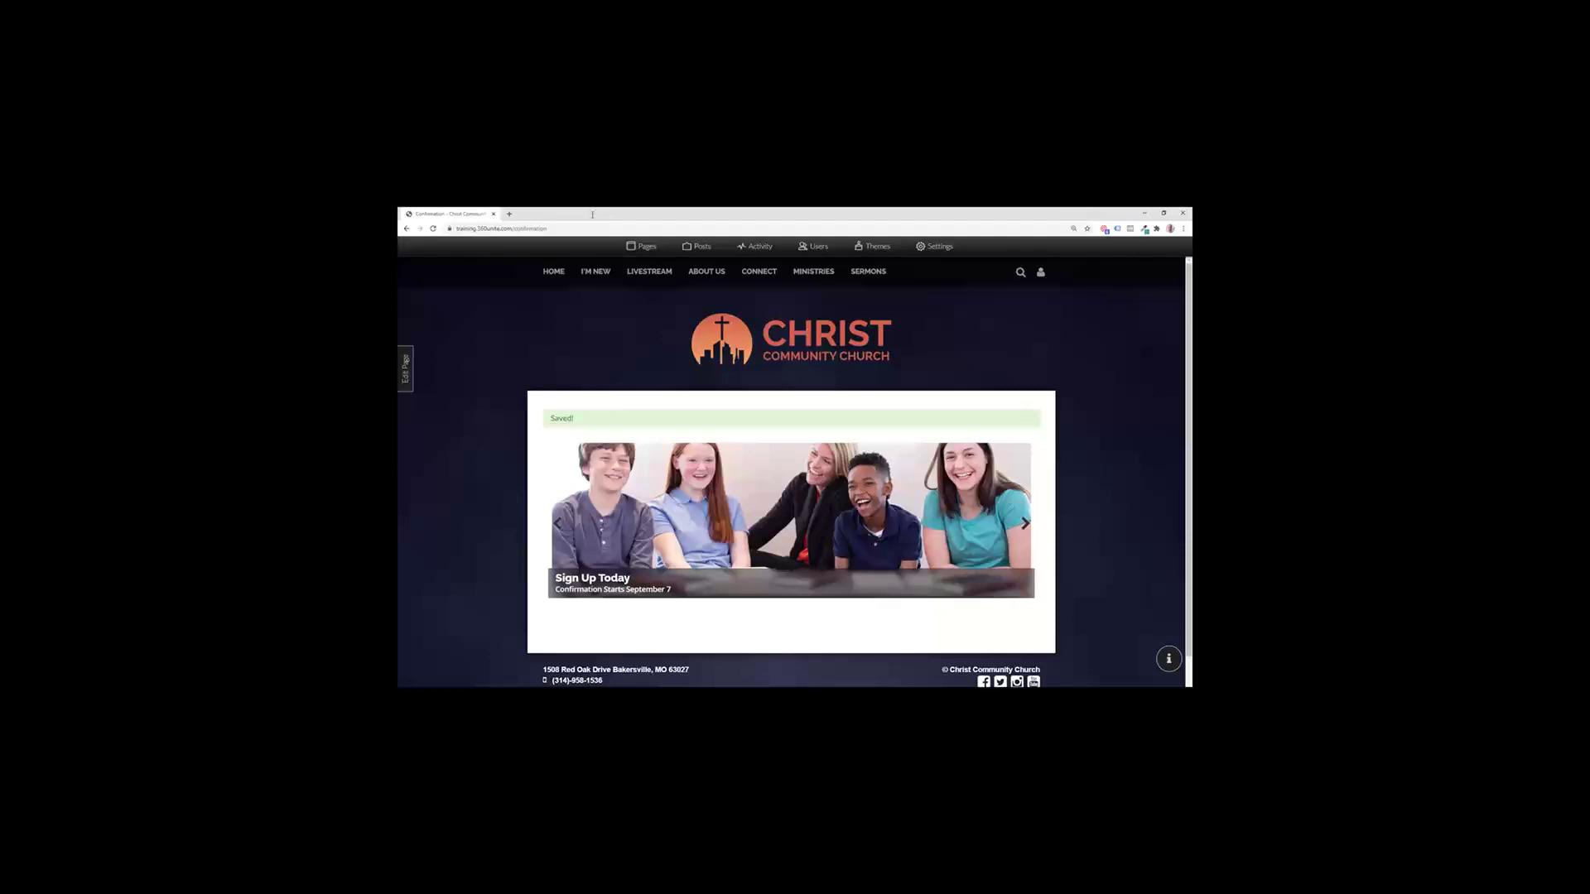
Step: Reduce the maximized browser window to a smaller floating window to check the page's layout
double_click(592, 214)
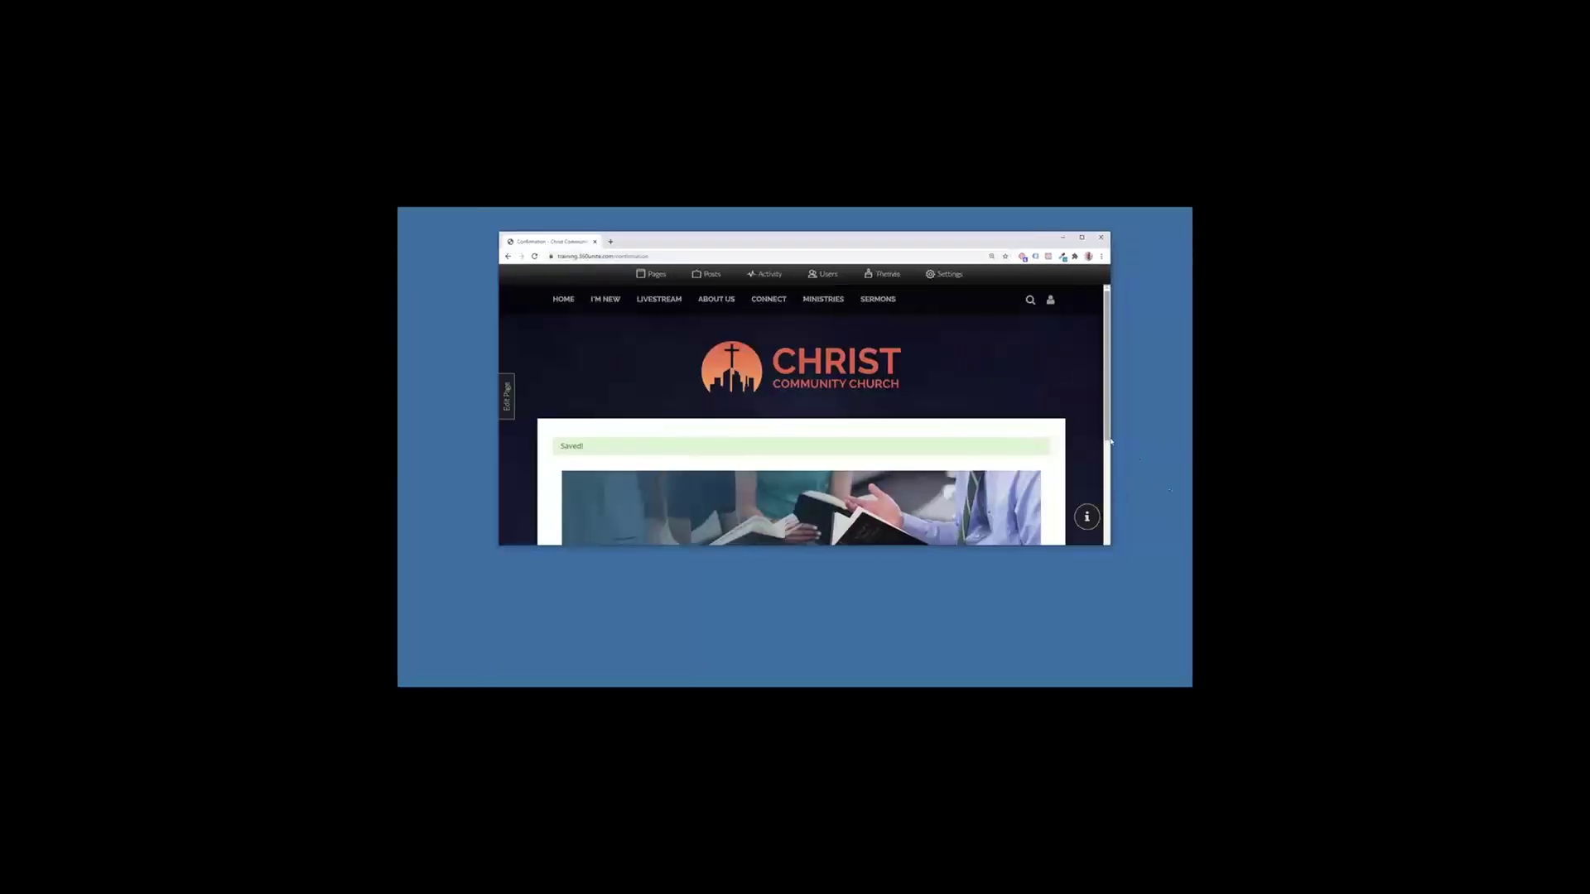
Step: Preview the Confirmation page at phone width, restore the full-size window and dismiss the saved notice
left_click_drag(917, 440, 706, 440)
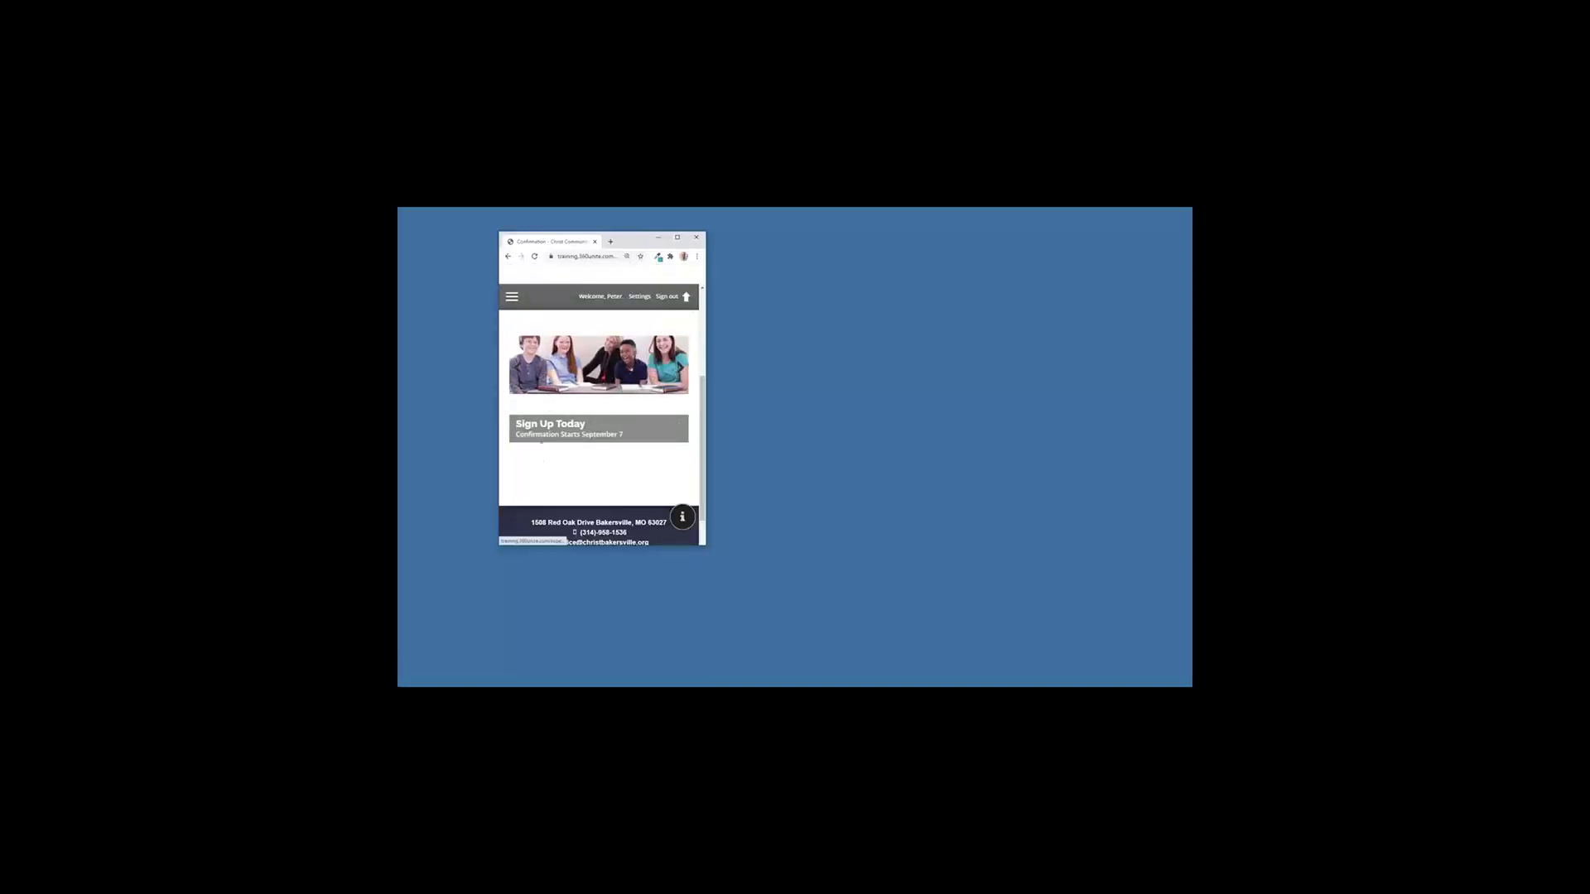
left_click(677, 237)
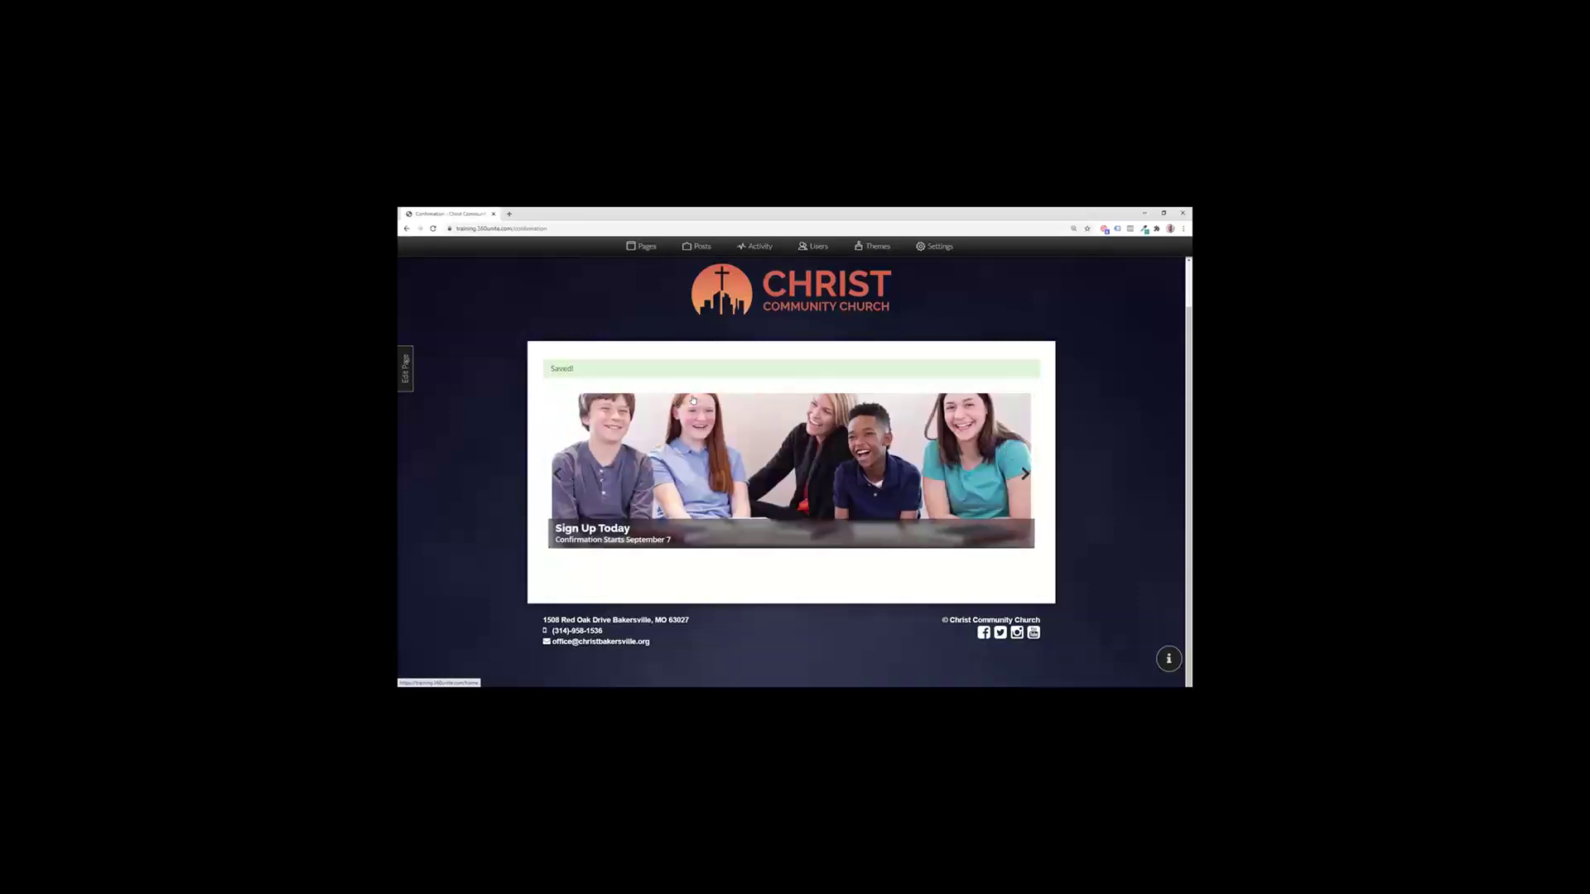
left_click(1028, 371)
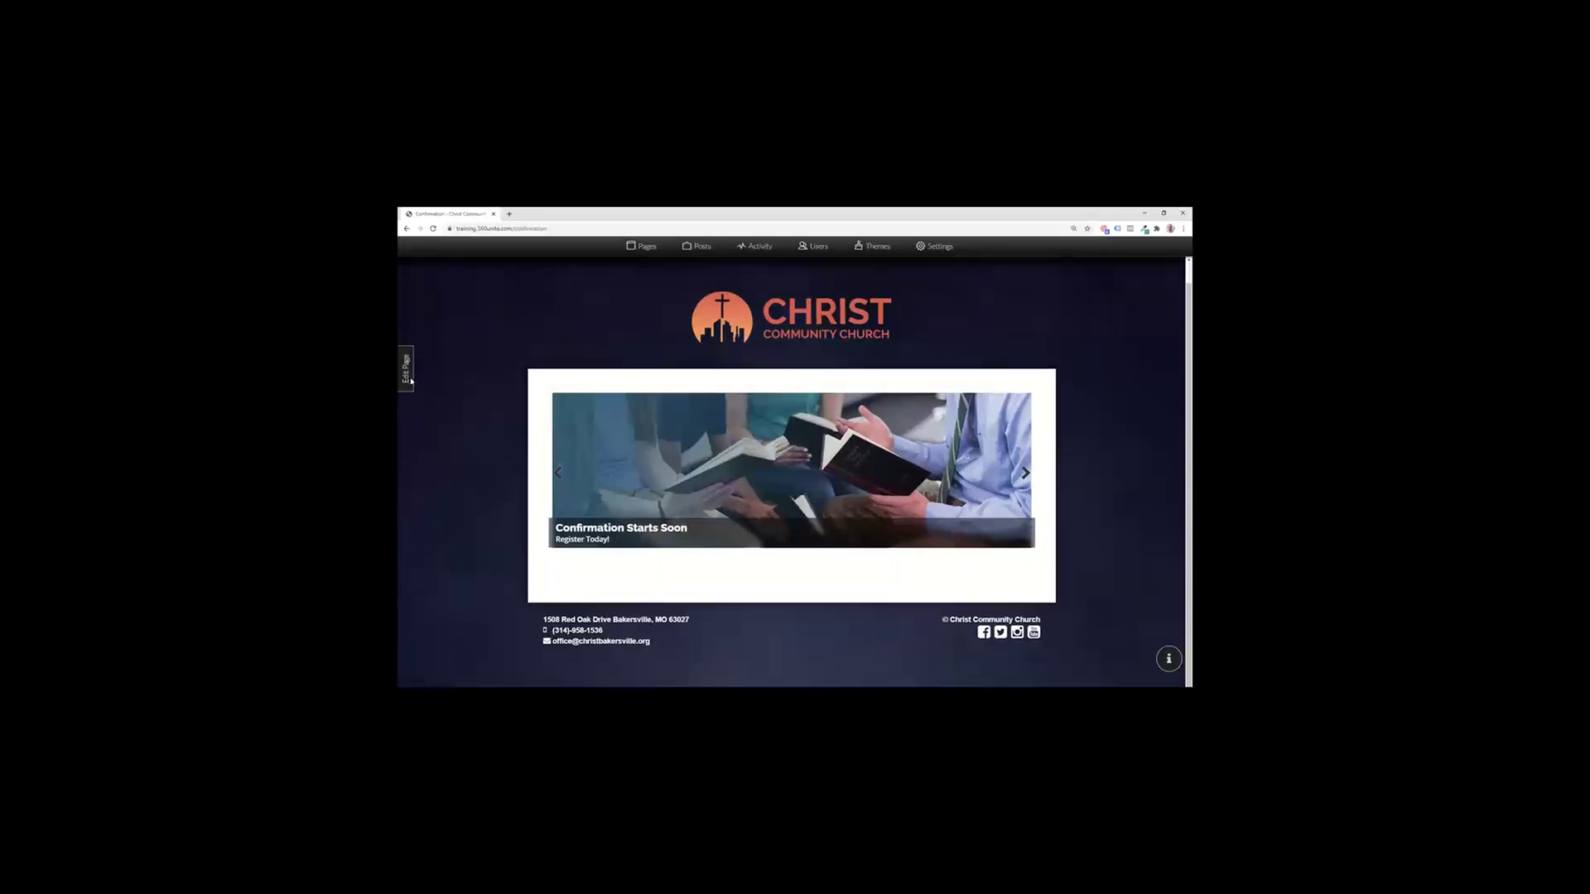
Step: Open the page for editing, upload the audio file 0101.mp3 and insert it in the first block of the three-column row
left_click(406, 369)
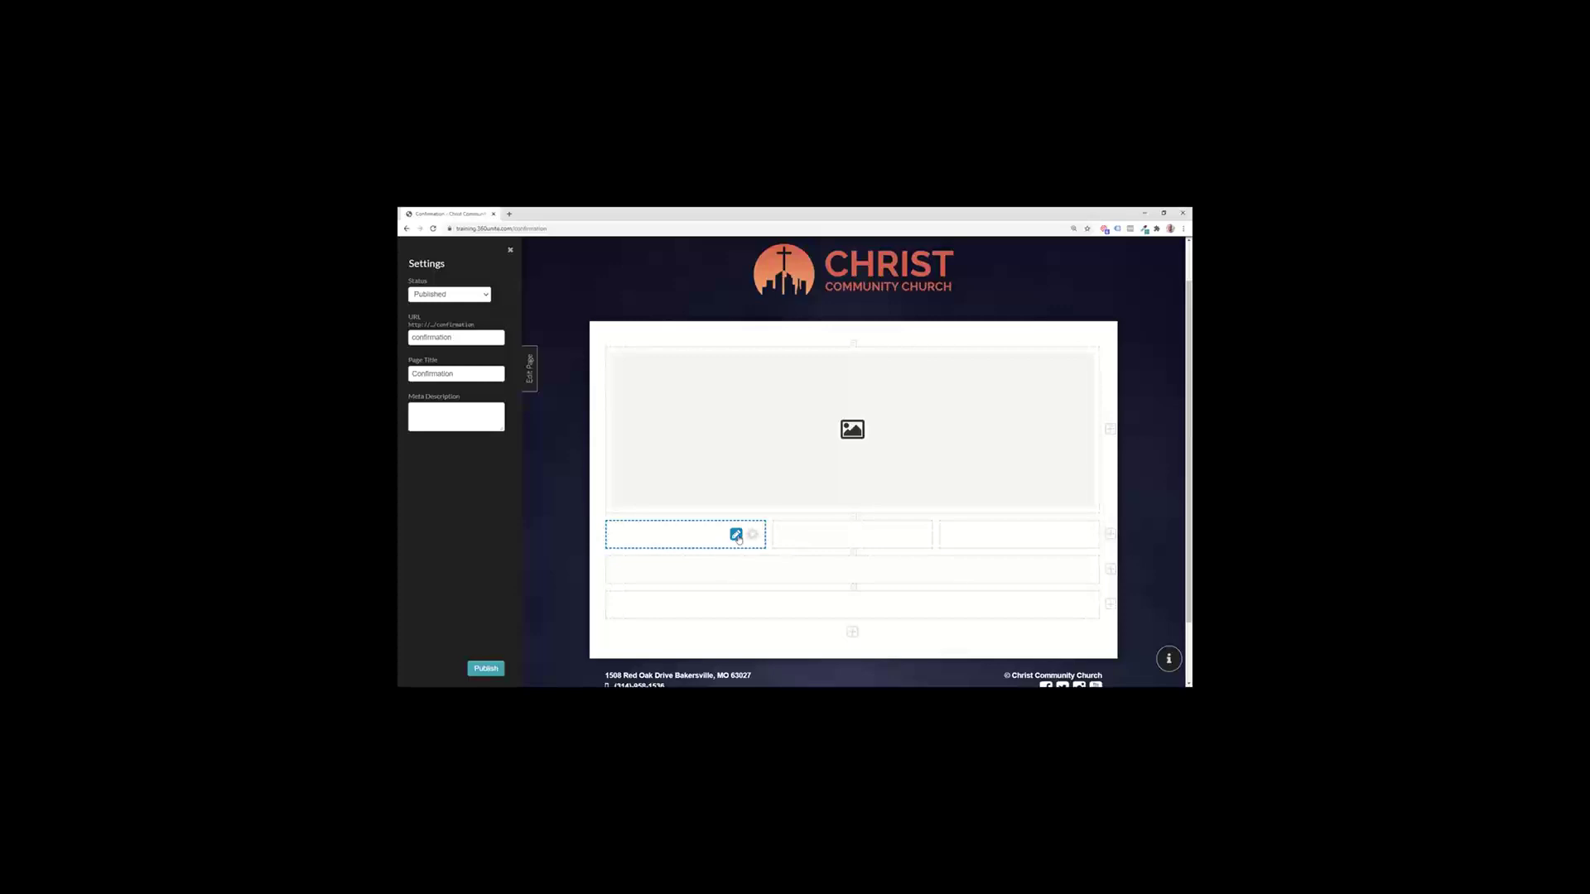
left_click(675, 537)
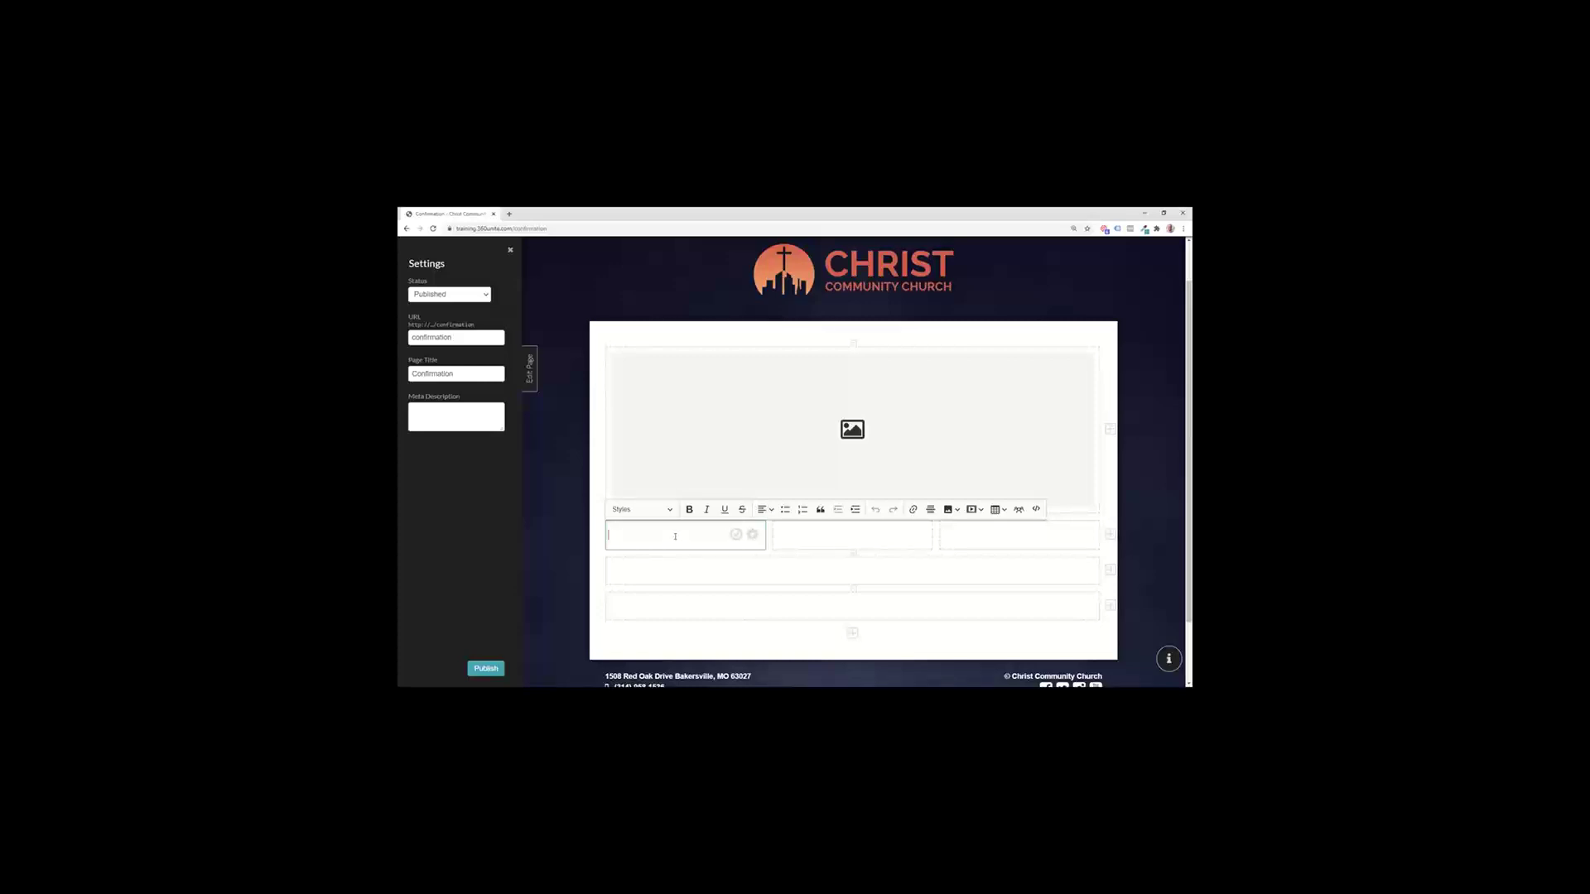
left_click(976, 511)
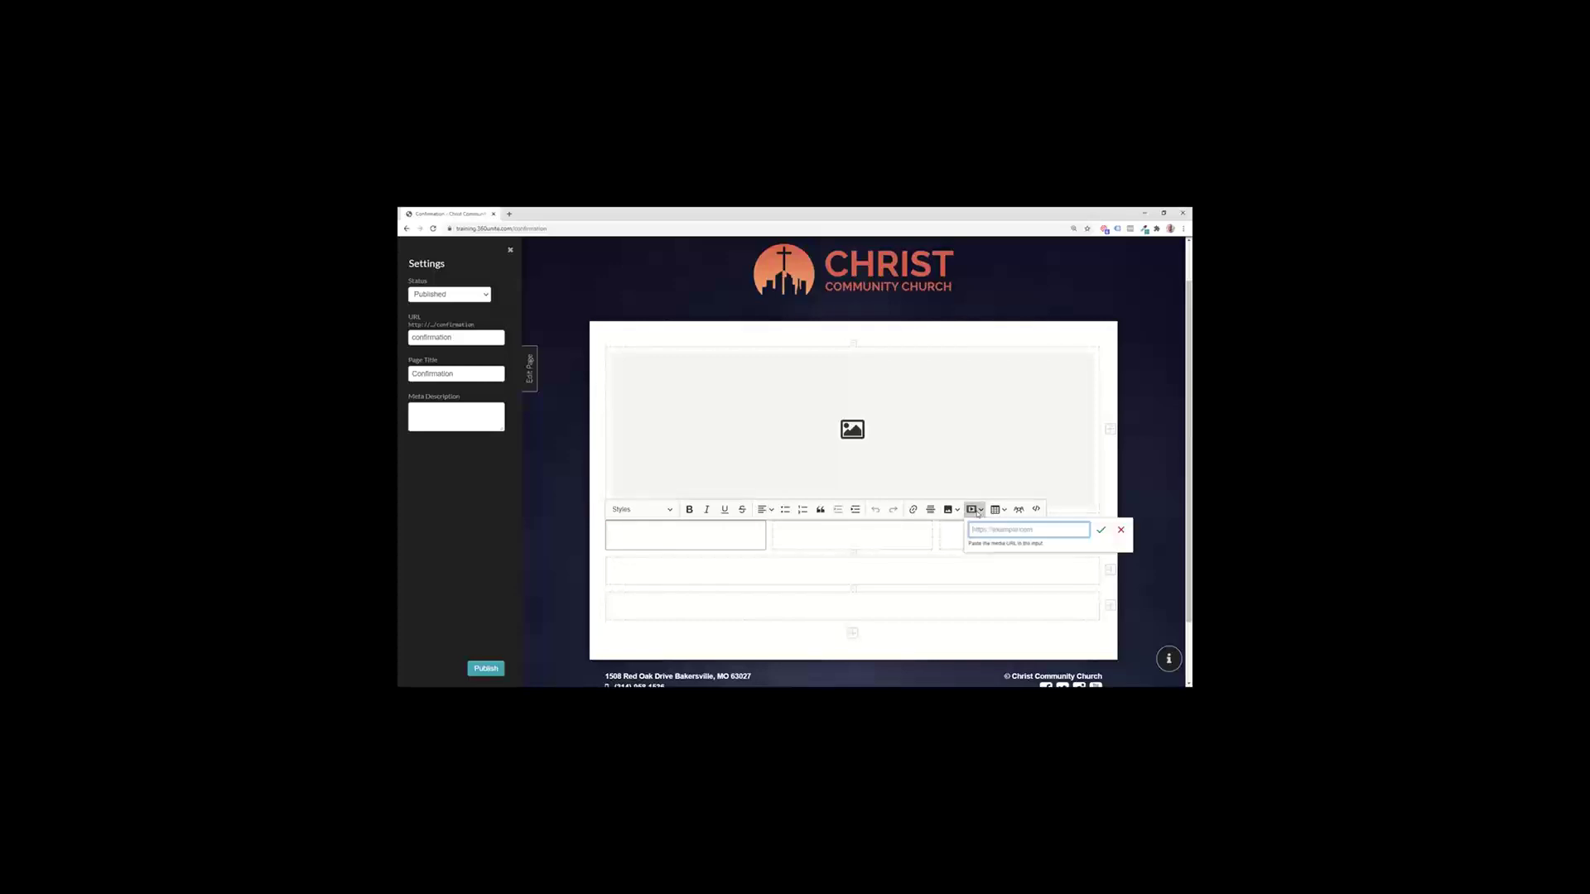
left_click(965, 509)
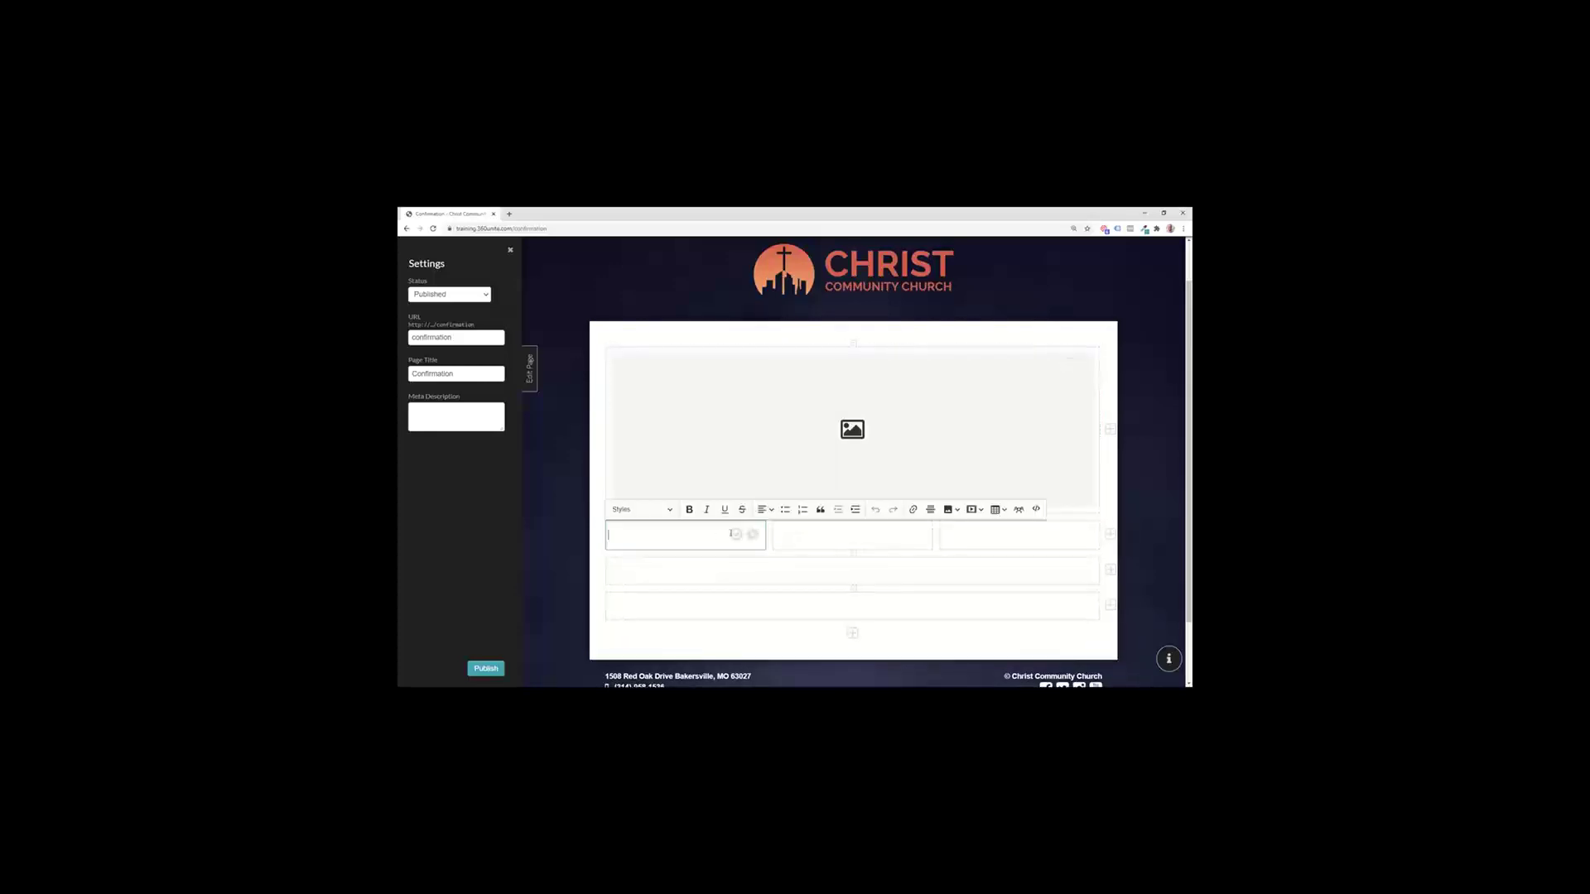
left_click(956, 511)
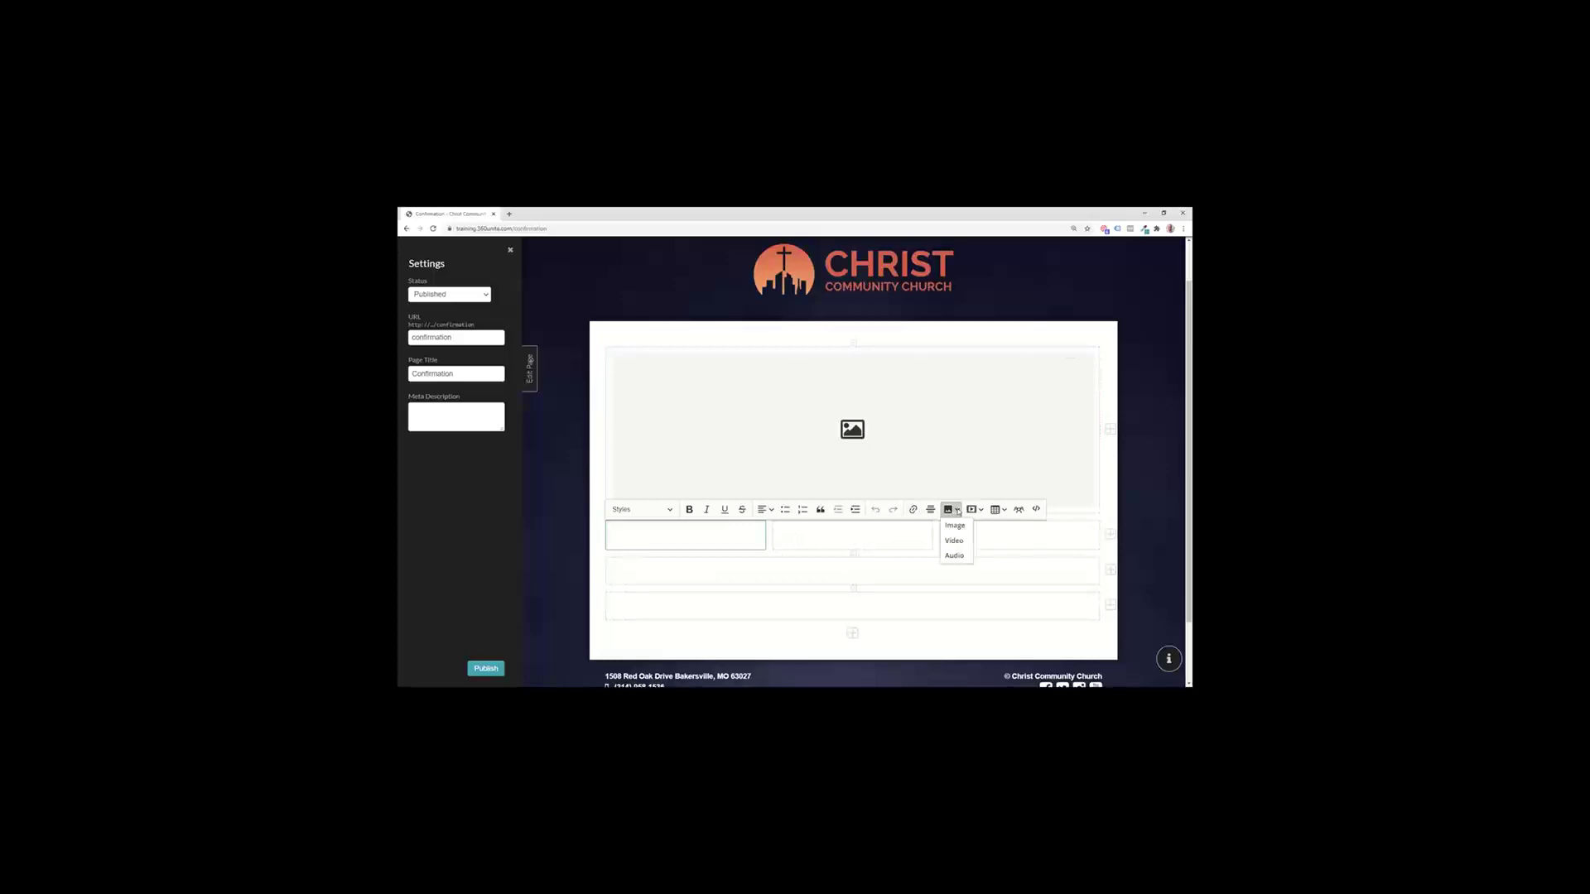
left_click(954, 560)
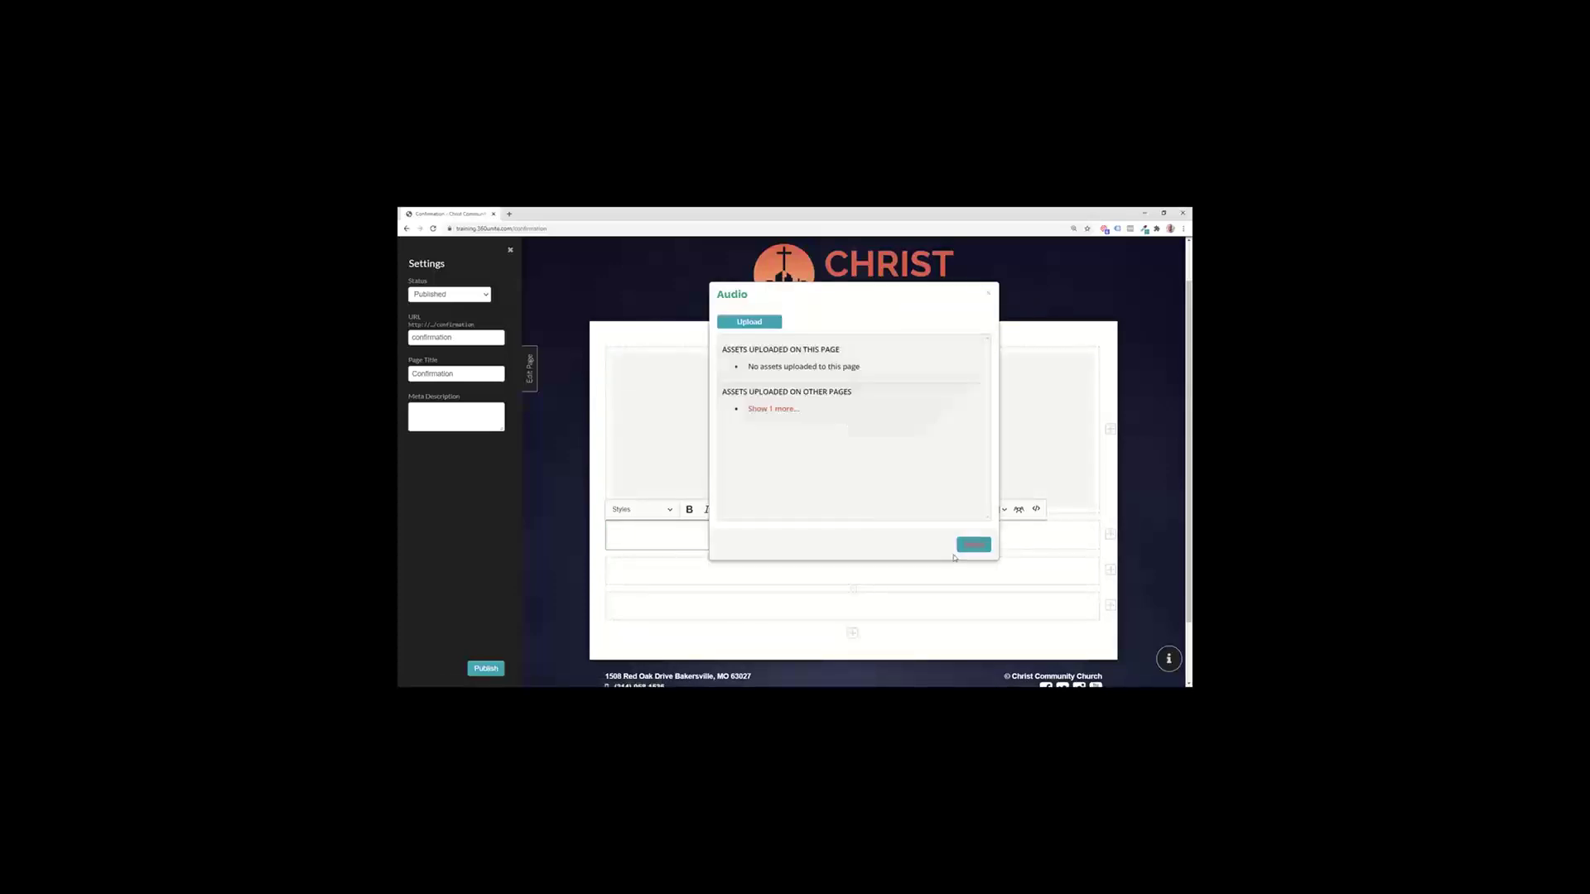
left_click(756, 324)
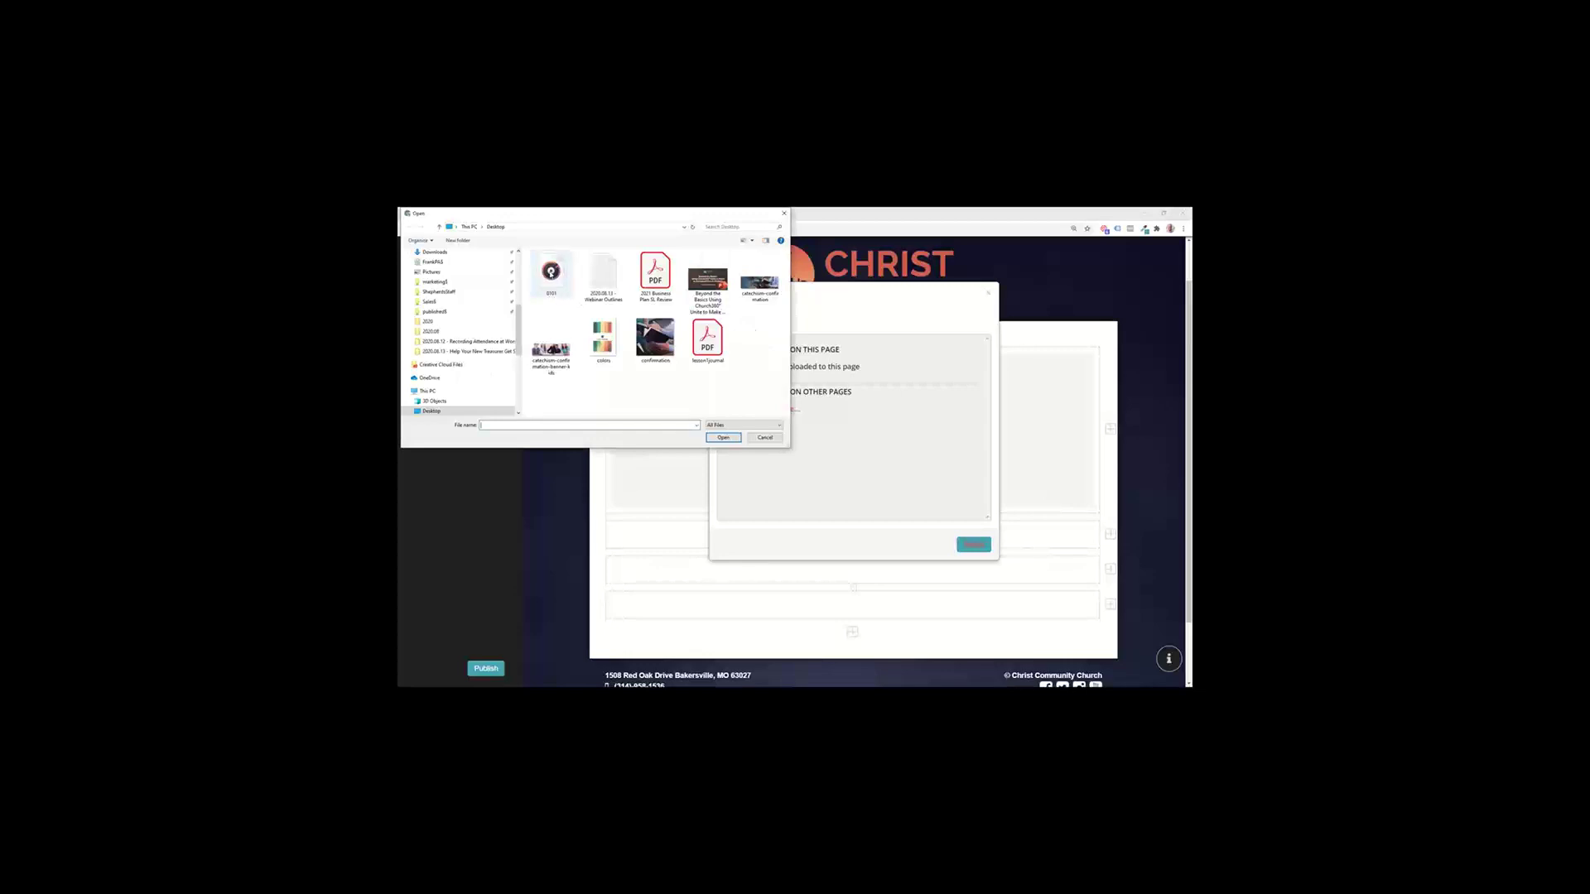
double_click(569, 279)
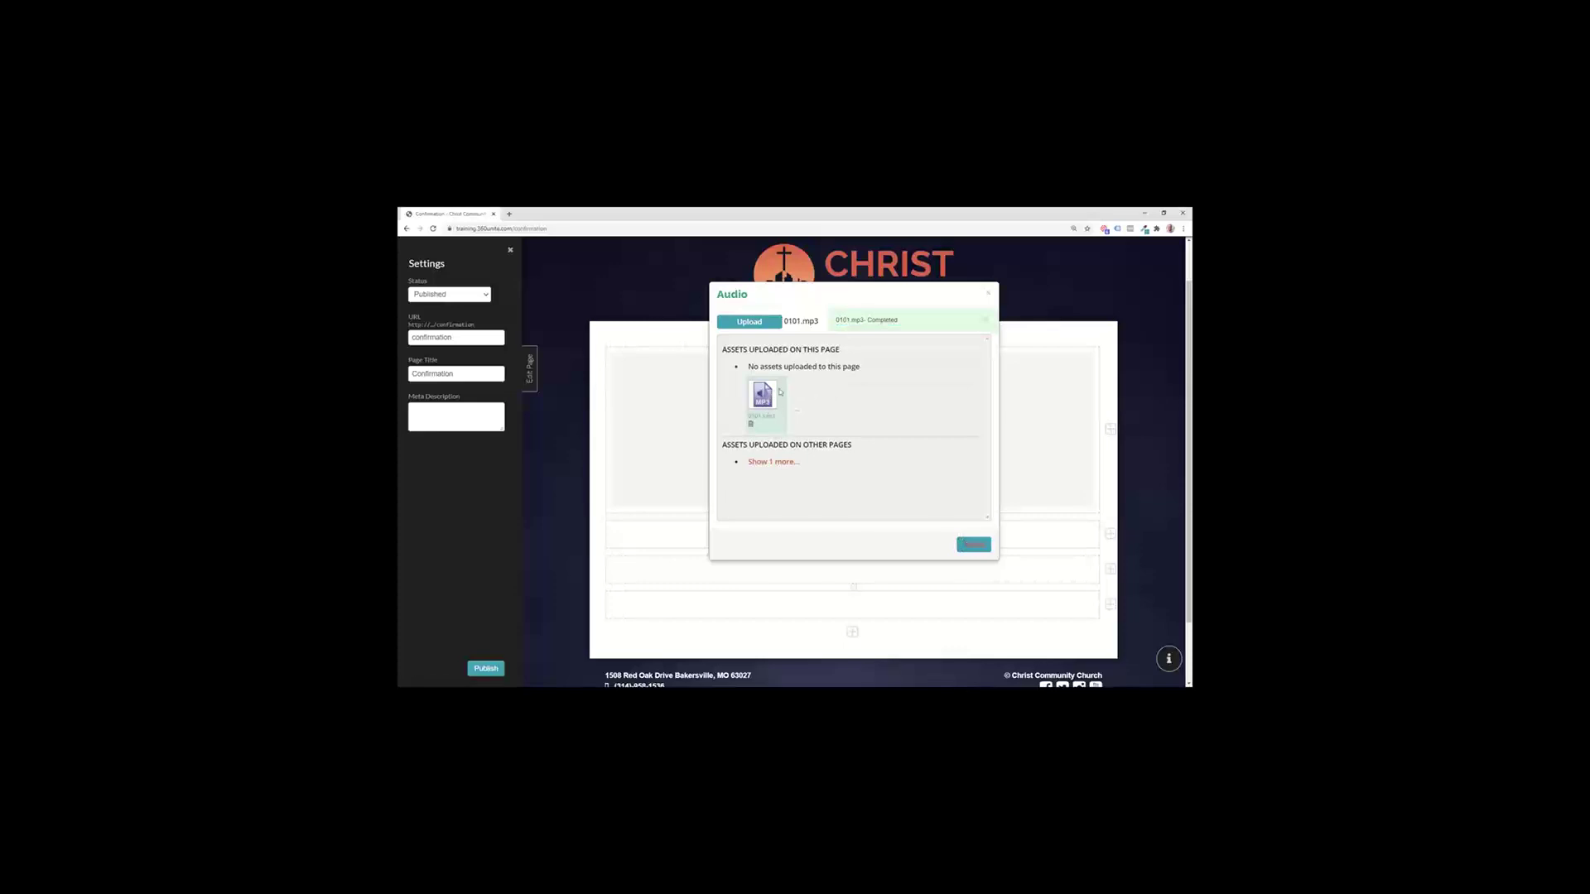
left_click(974, 544)
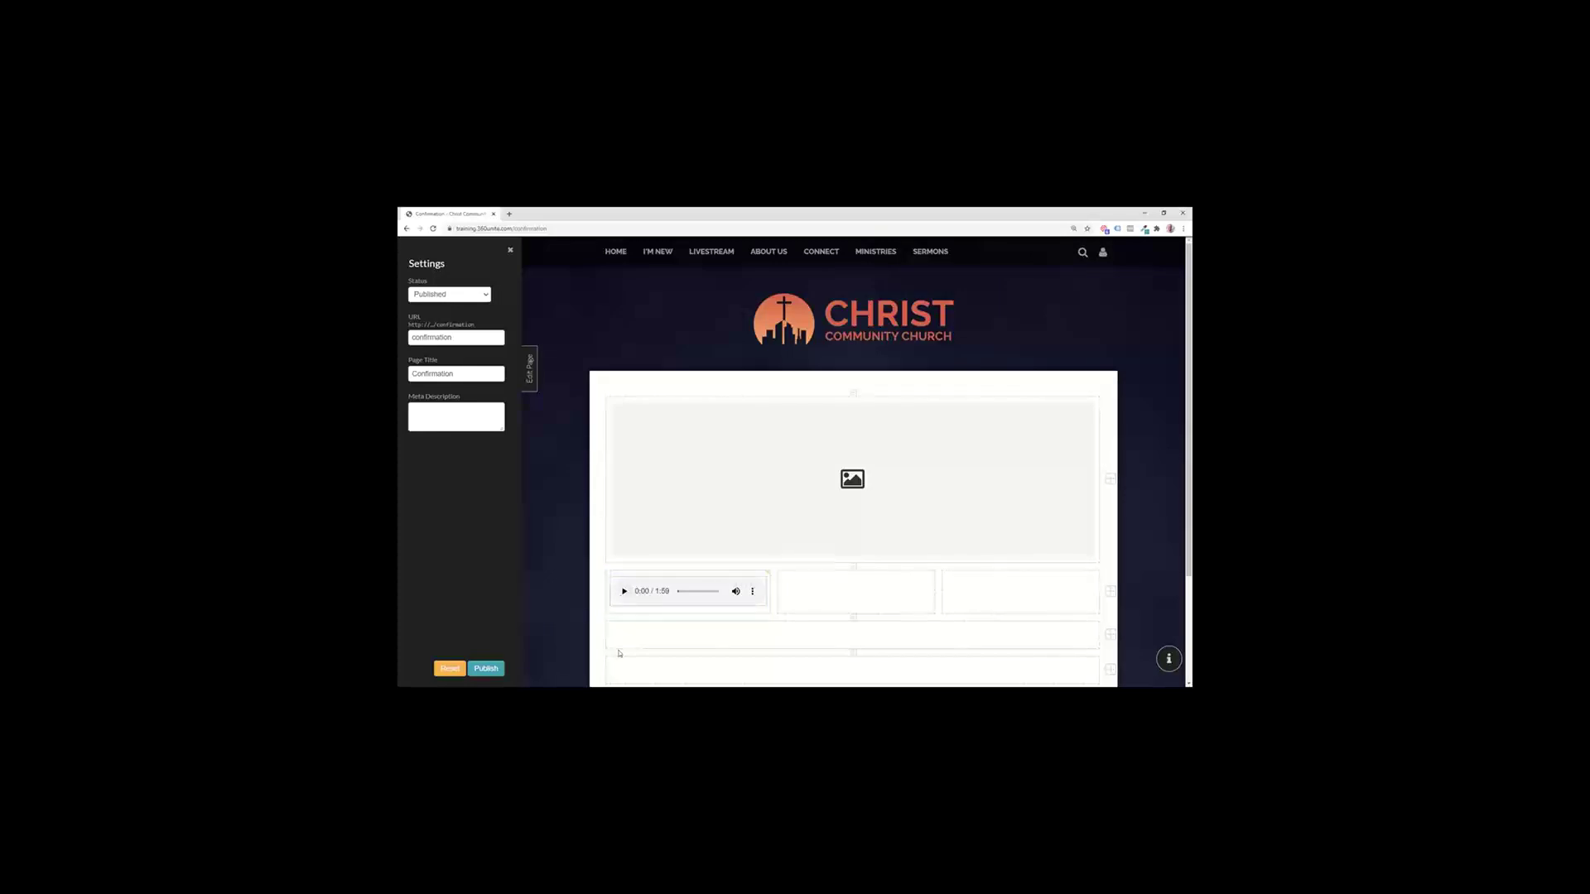
Step: Publish the page, leave editing mode and test the audio player by playing and pausing it
left_click(741, 585)
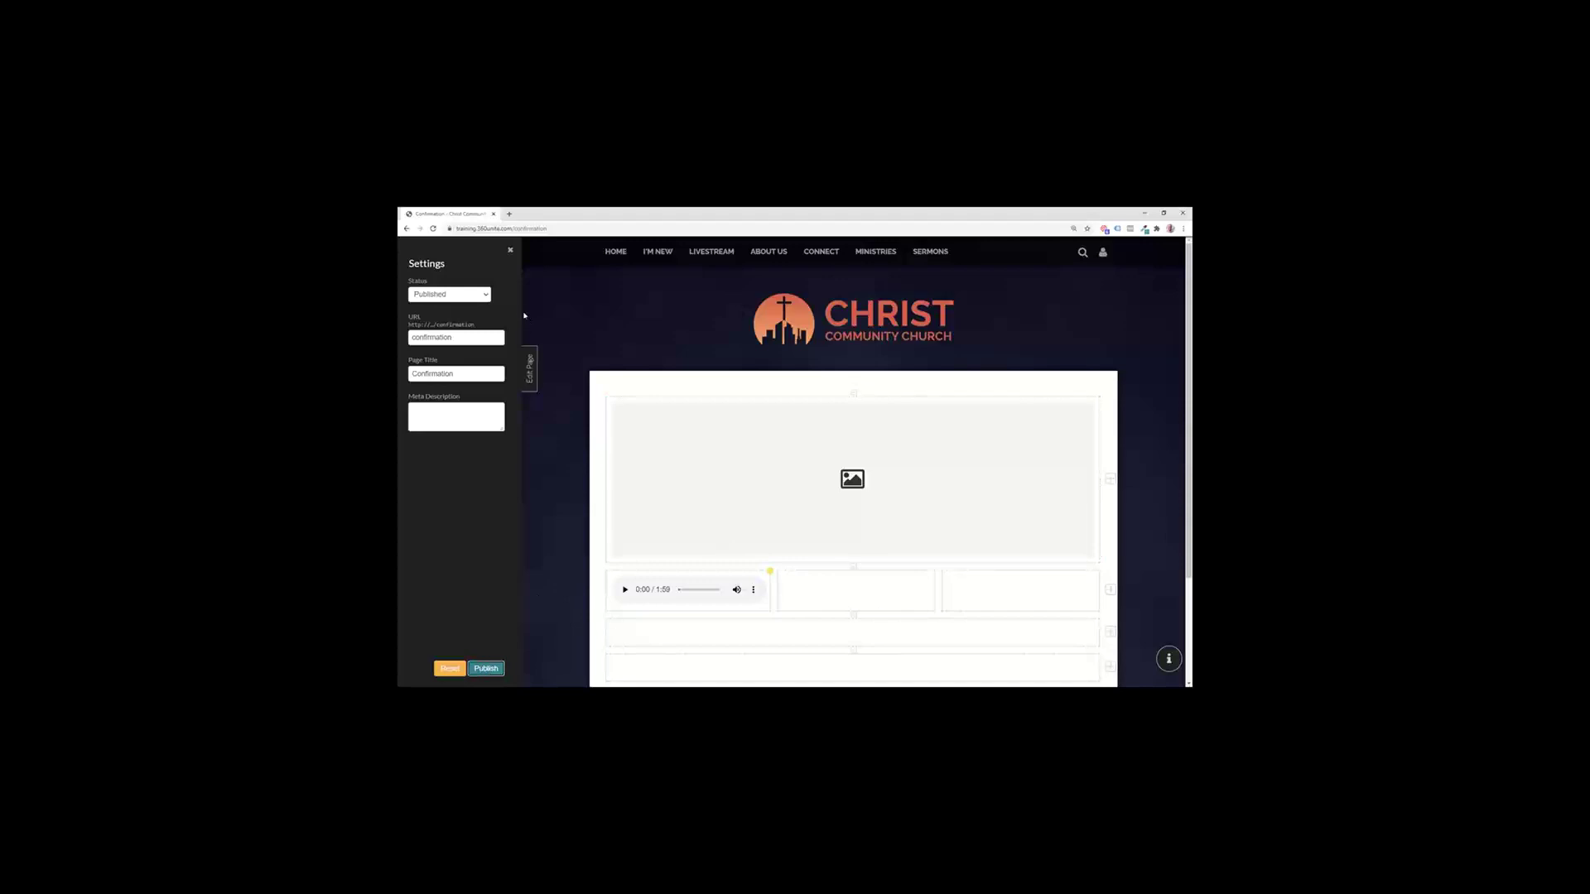
left_click(535, 378)
left_click(561, 619)
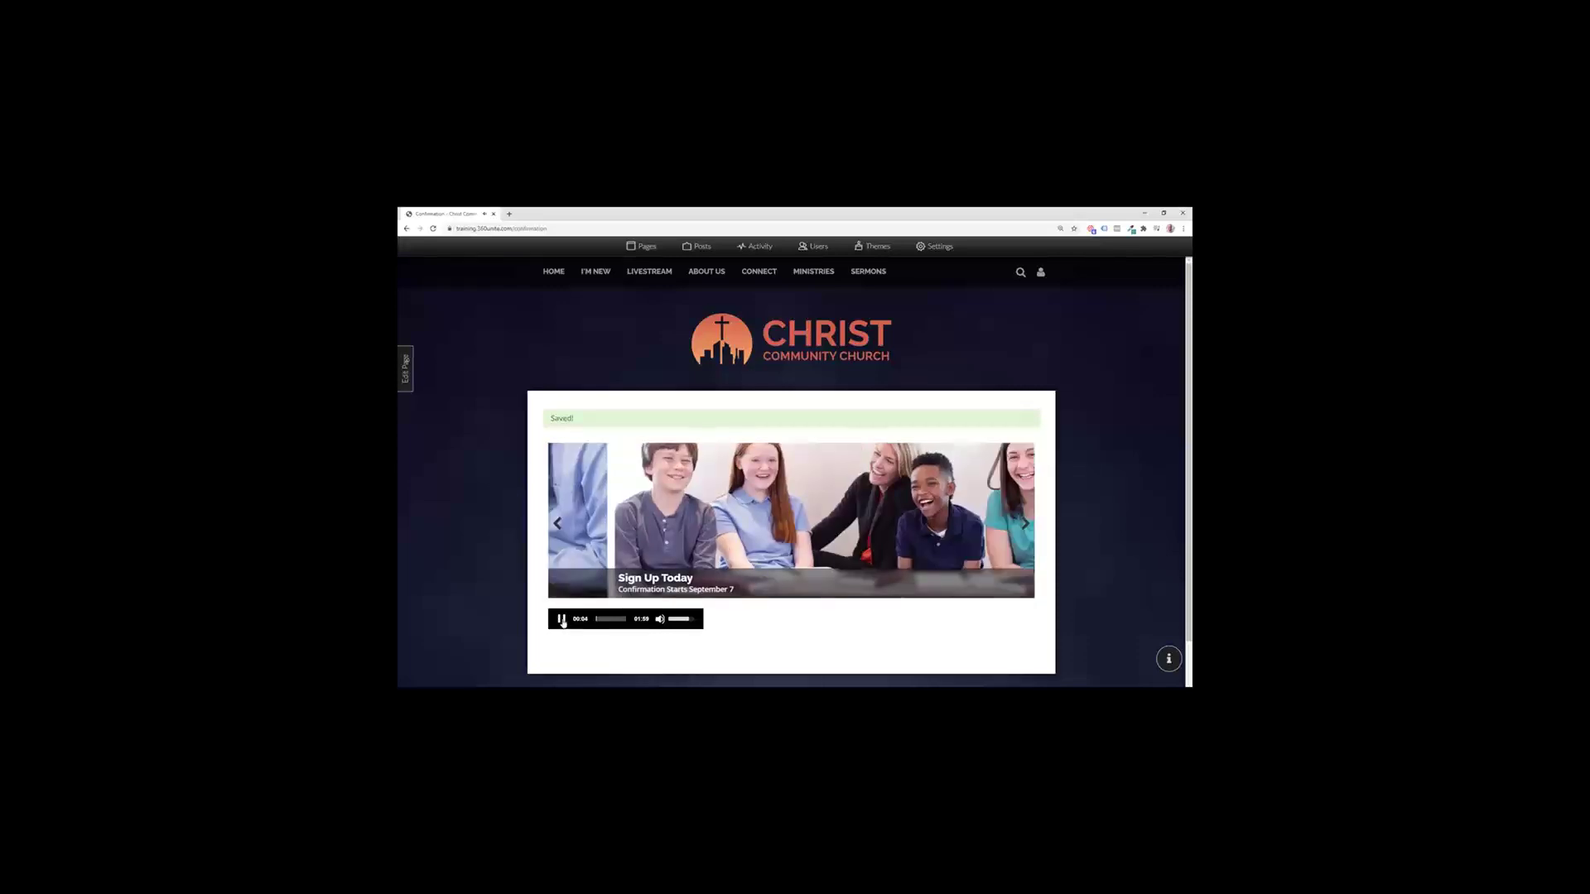
left_click(561, 620)
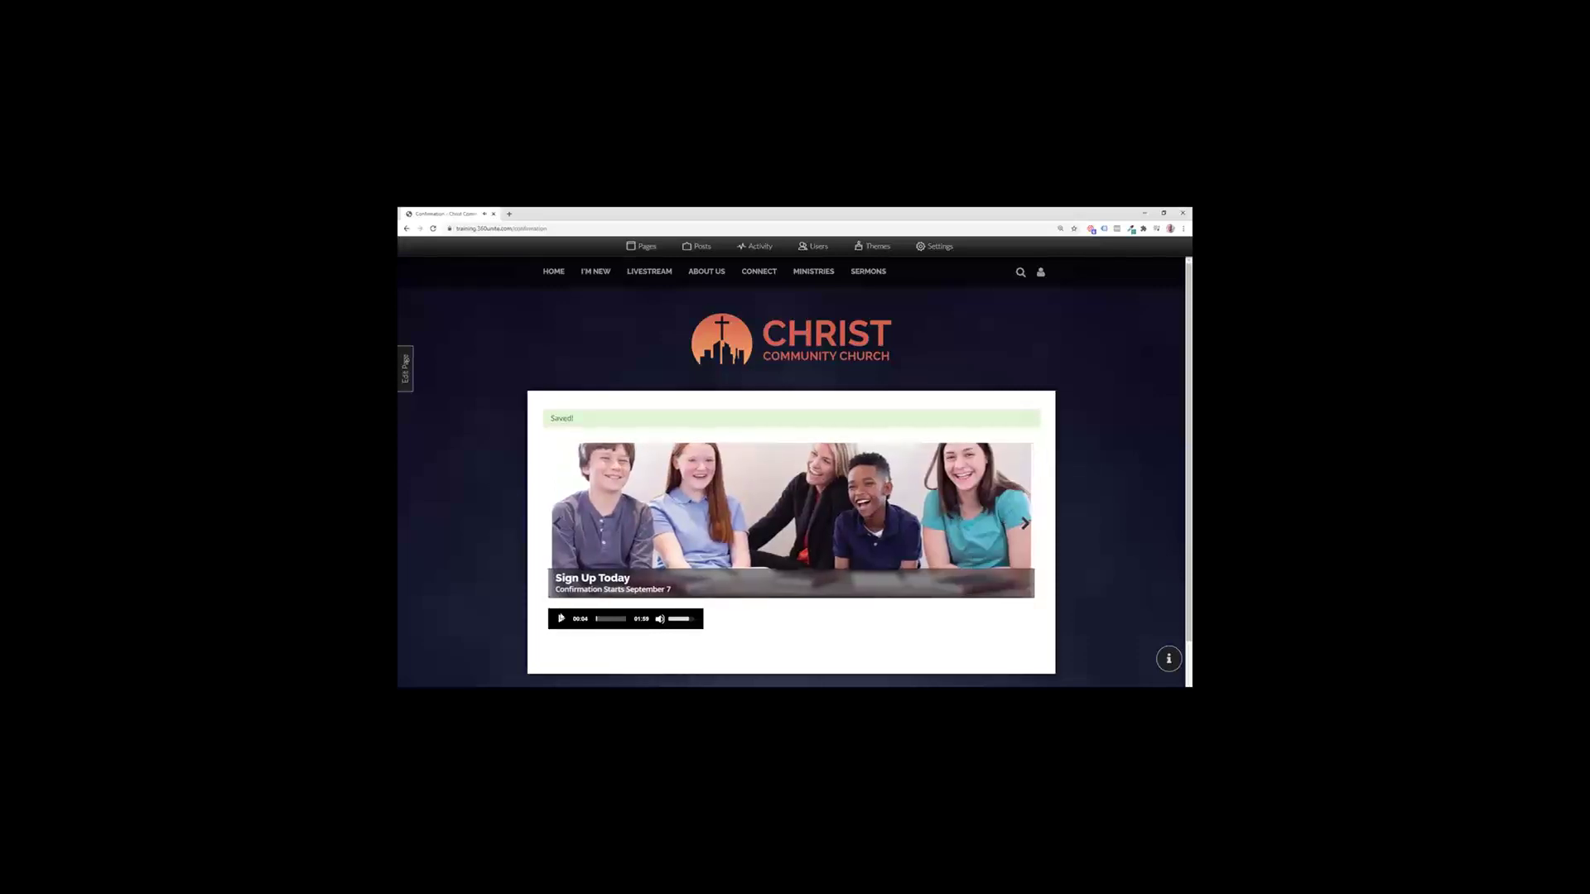
Step: Reopen the page for editing and add the line "Here is an introduction to Confirmation" below the audio player
left_click(406, 366)
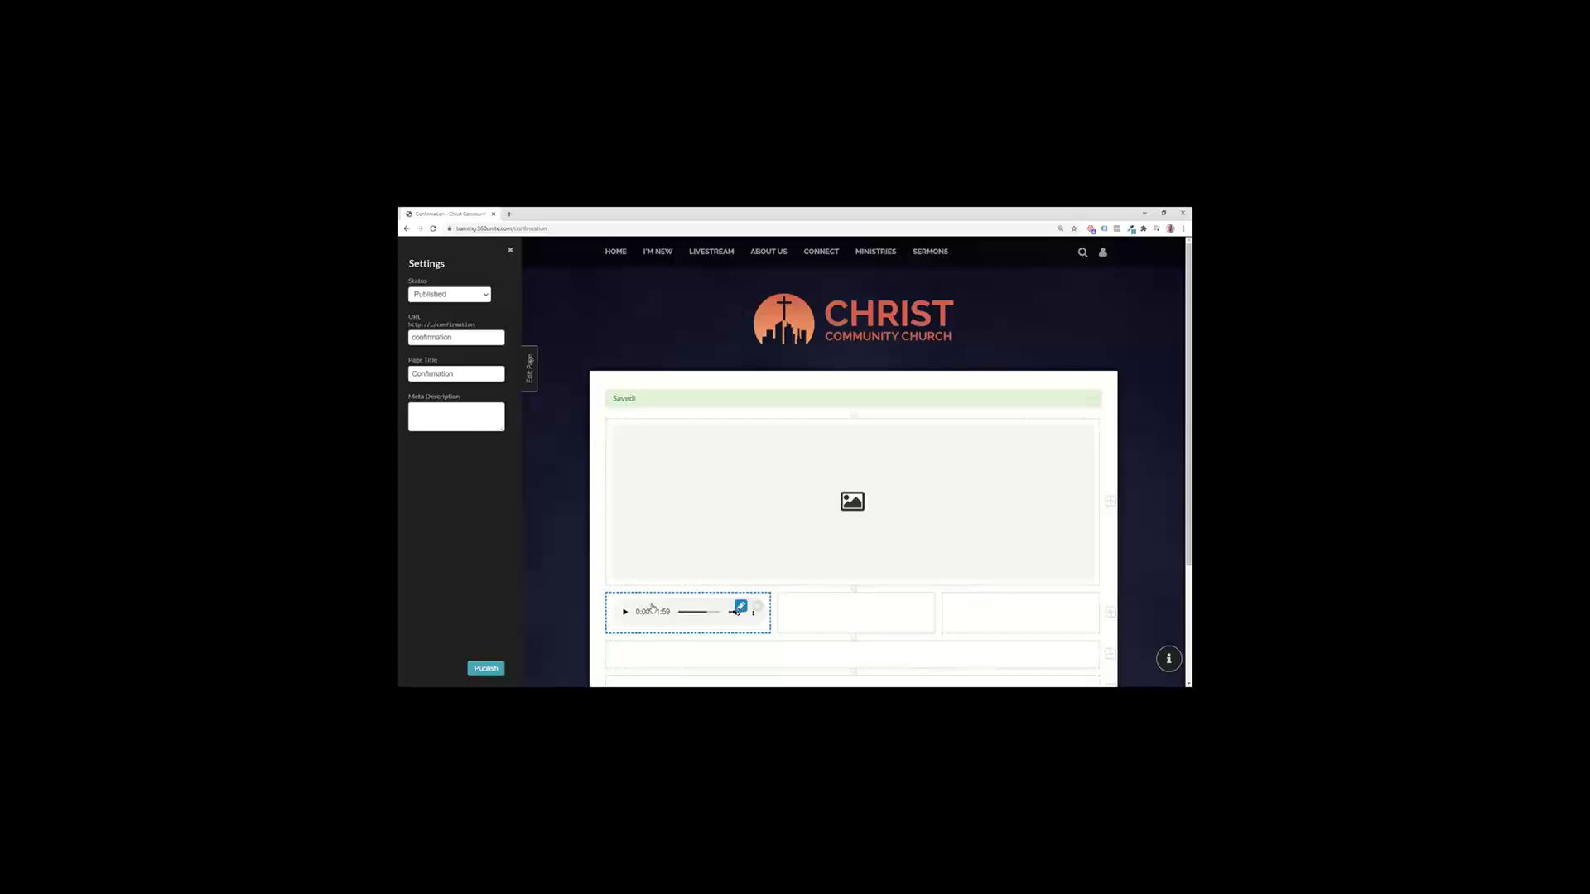
left_click(739, 608)
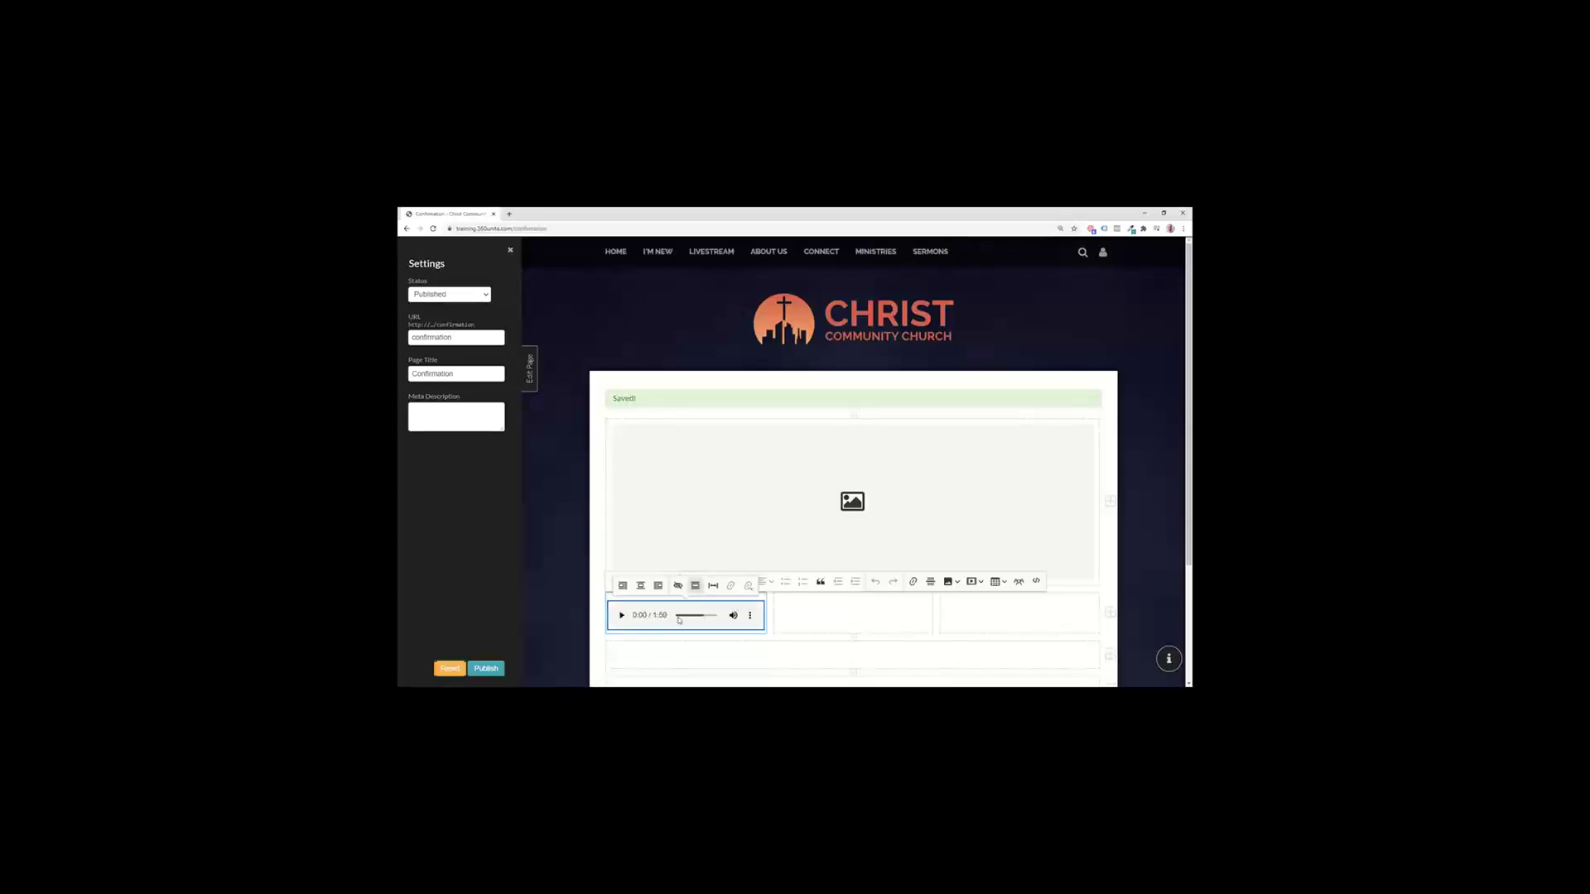
key("Return")
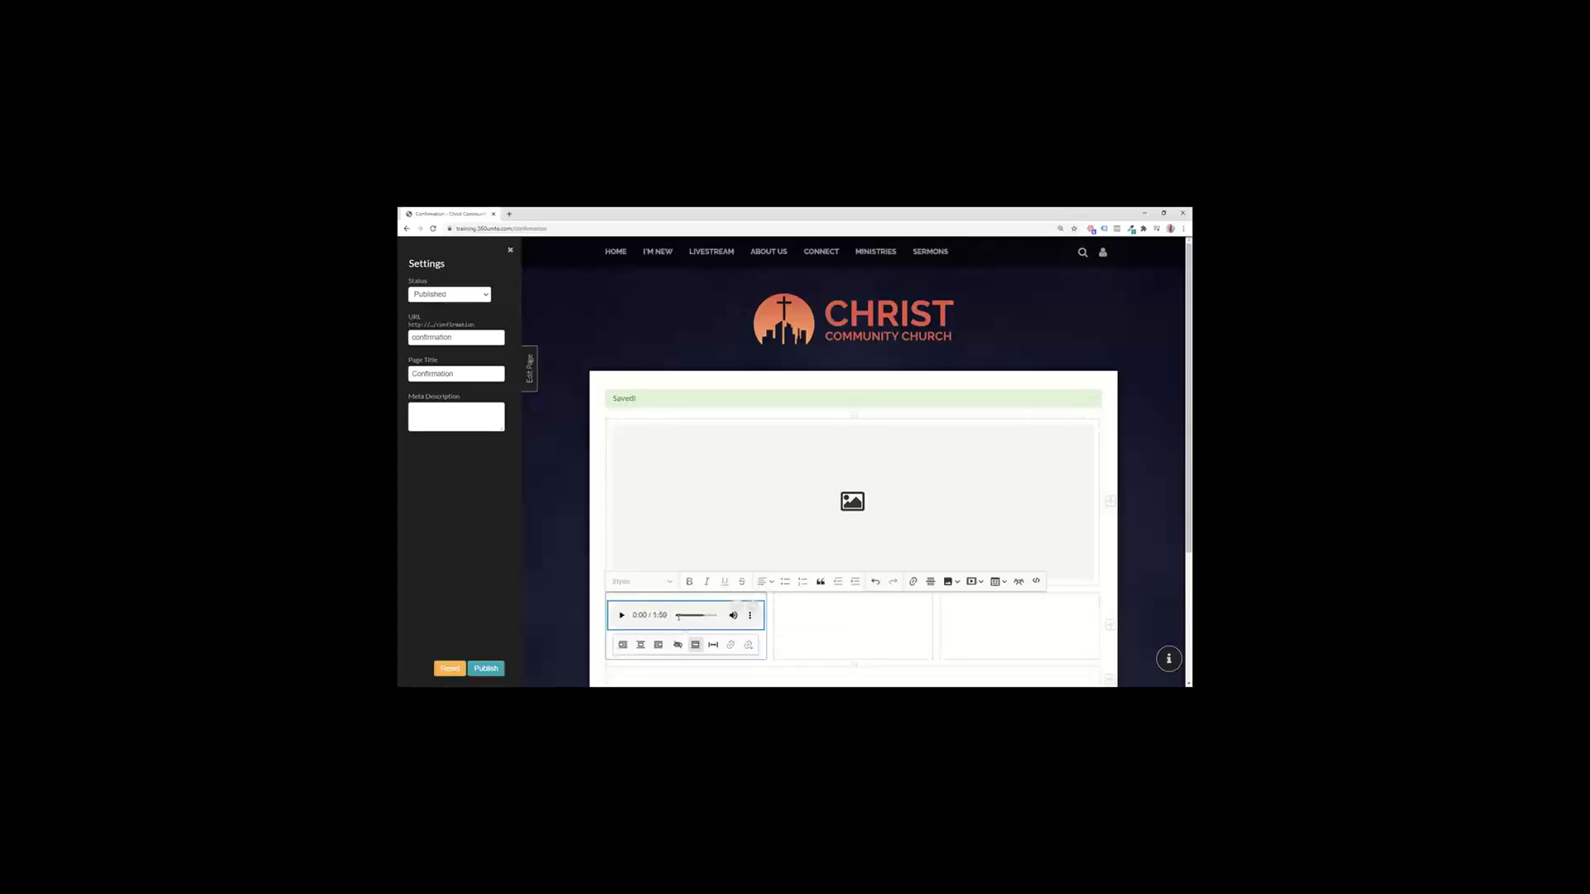
type("Her")
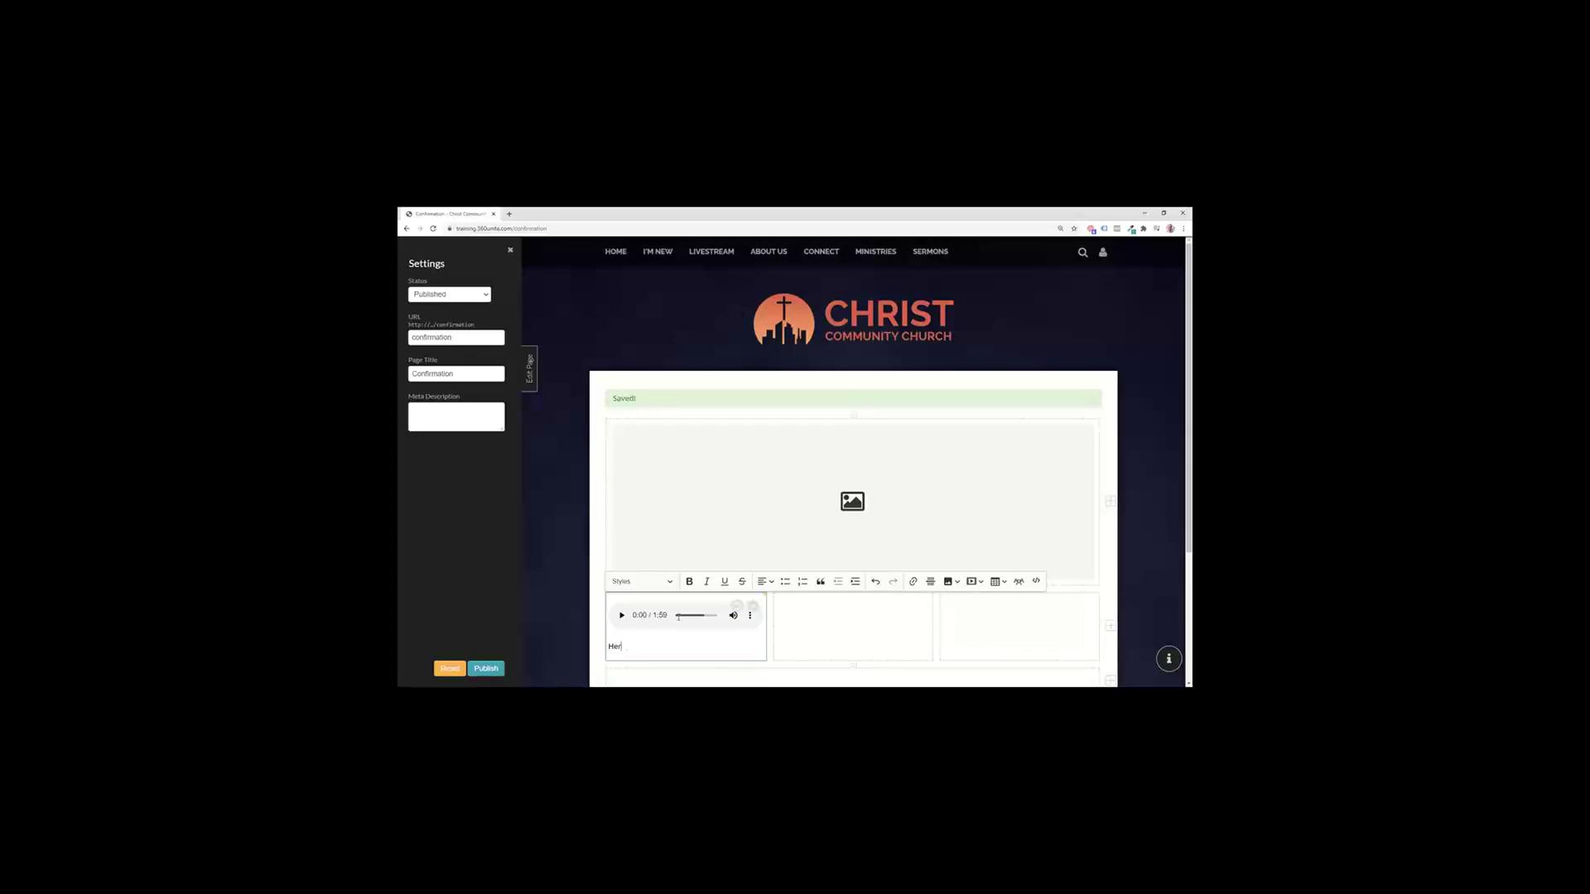
type("e is an introduction to Confirmation")
Step: Try the Green CTA style on the introduction line and replace it with Heading 3
left_click(640, 581)
left_click(652, 553)
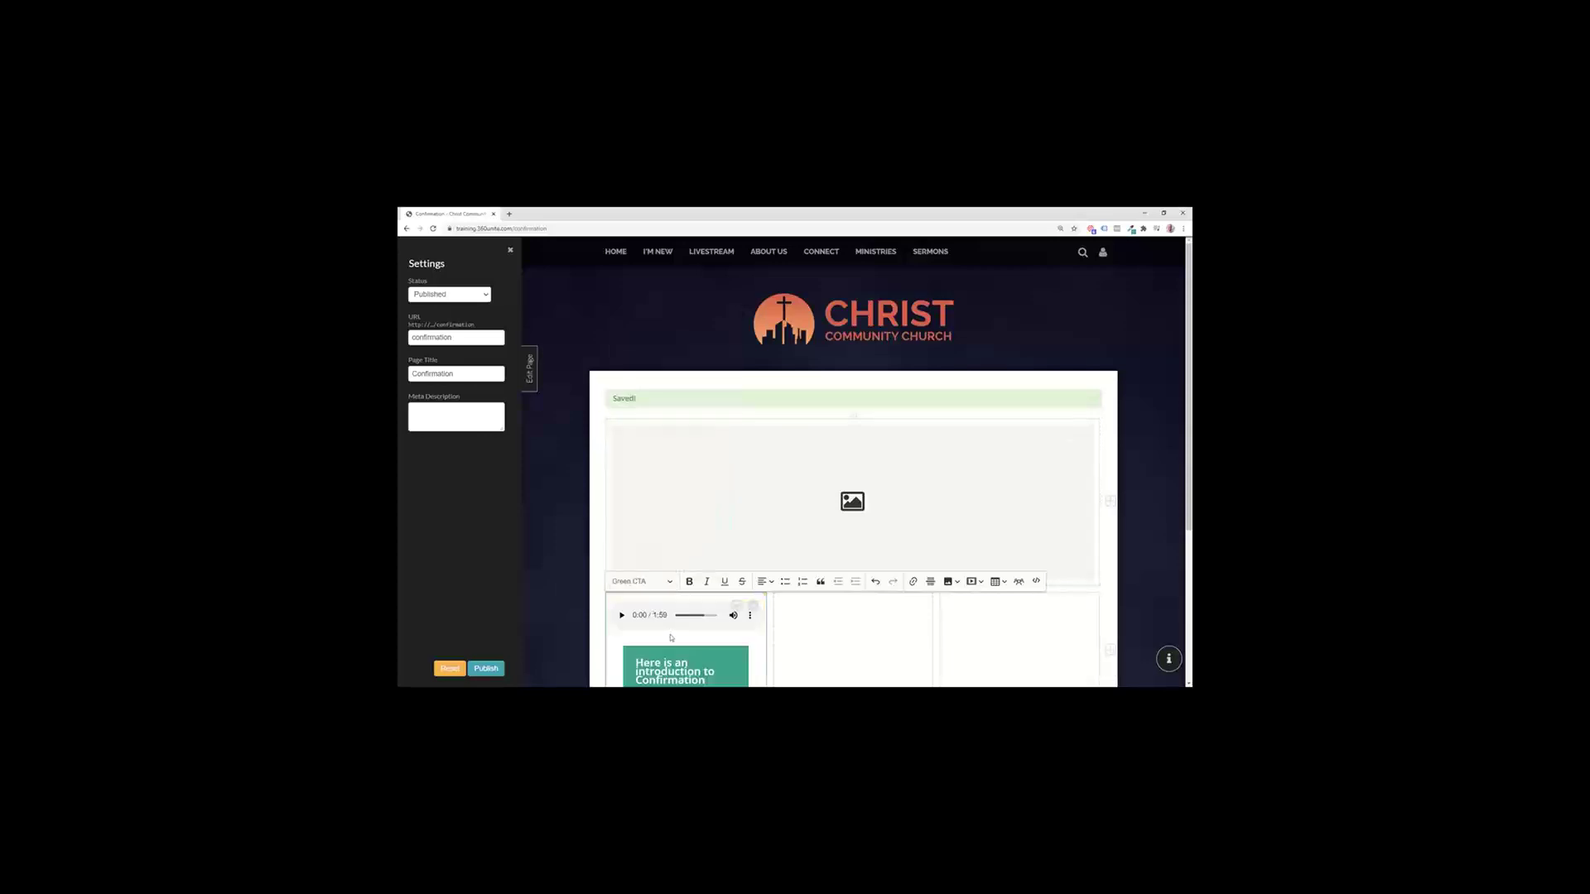
left_click(639, 582)
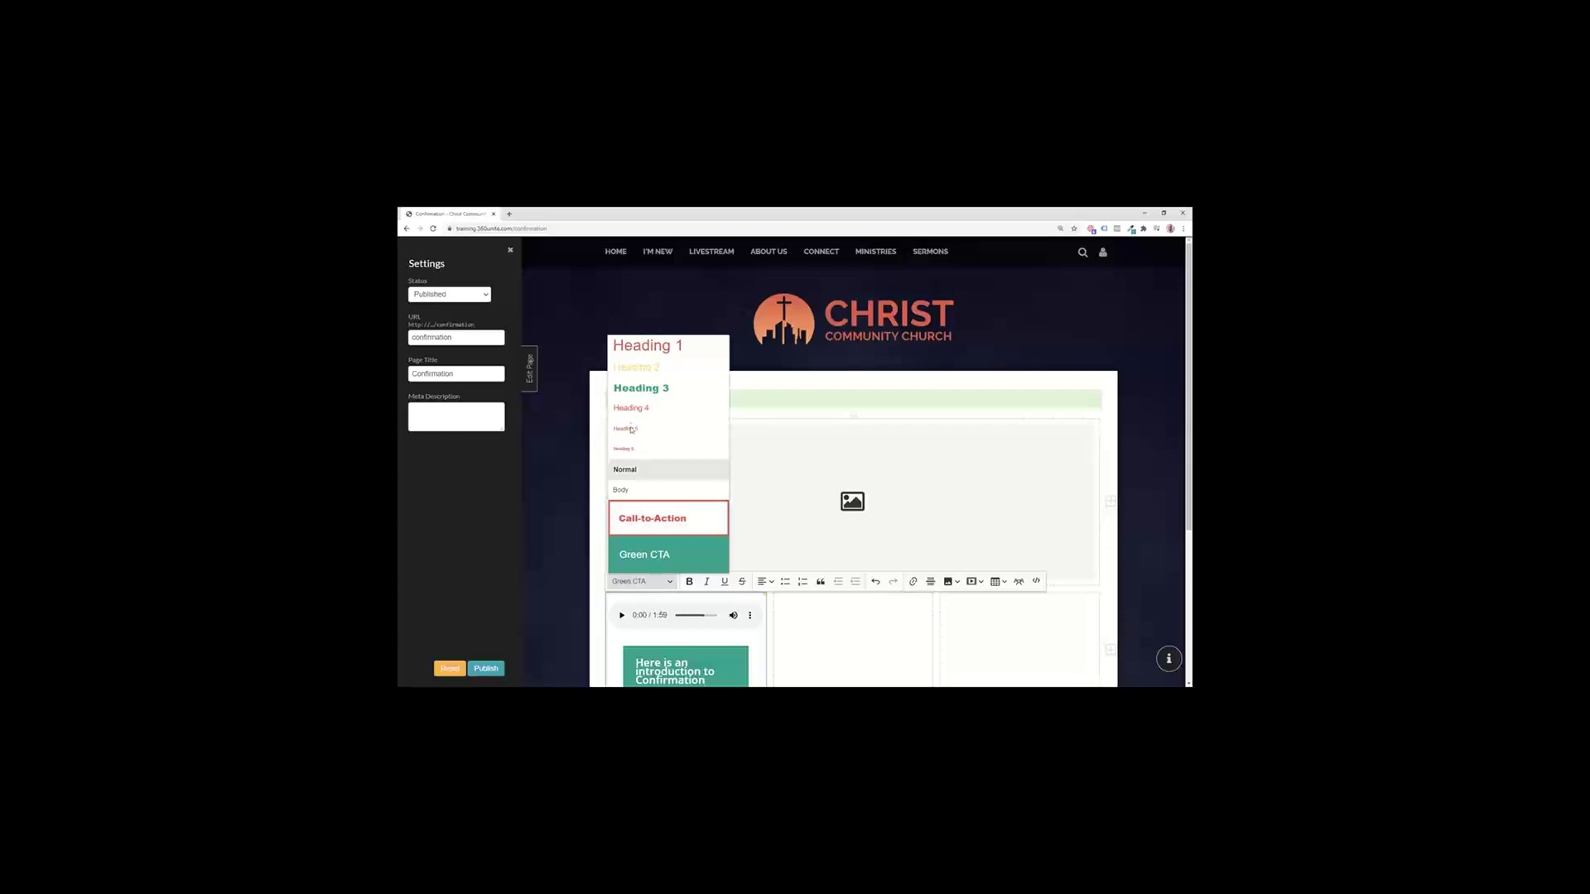
left_click(641, 388)
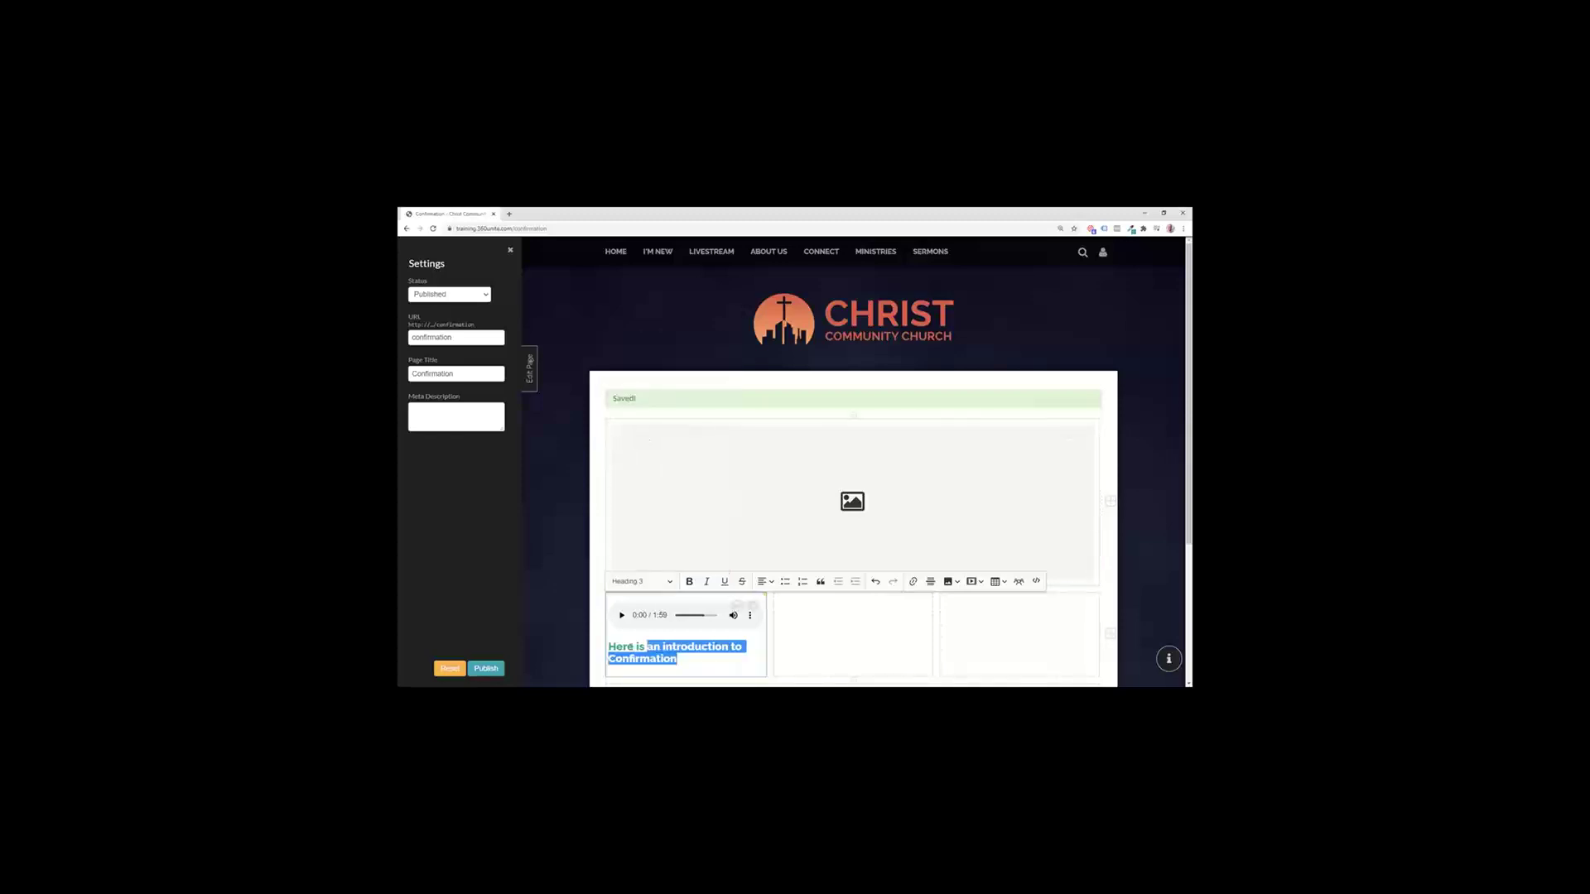
Step: Clear the audio player from the block, keeping only the text "Here is an introduction to Confirmation" with an empty line below it
left_click_drag(648, 647, 631, 613)
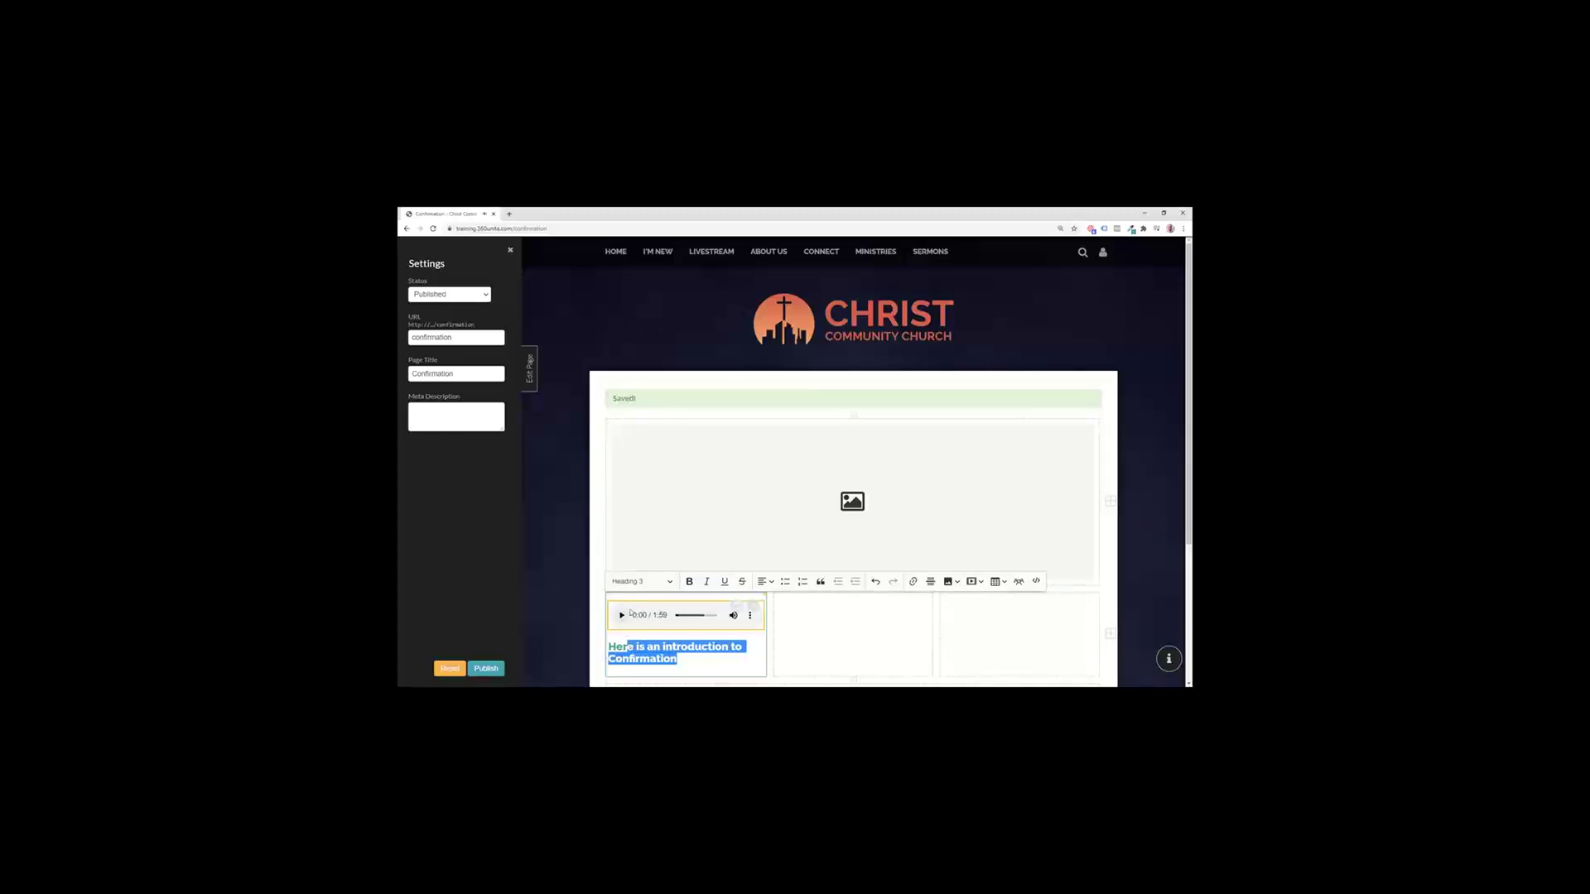
left_click(690, 657)
key("ctrl+BackSpace")
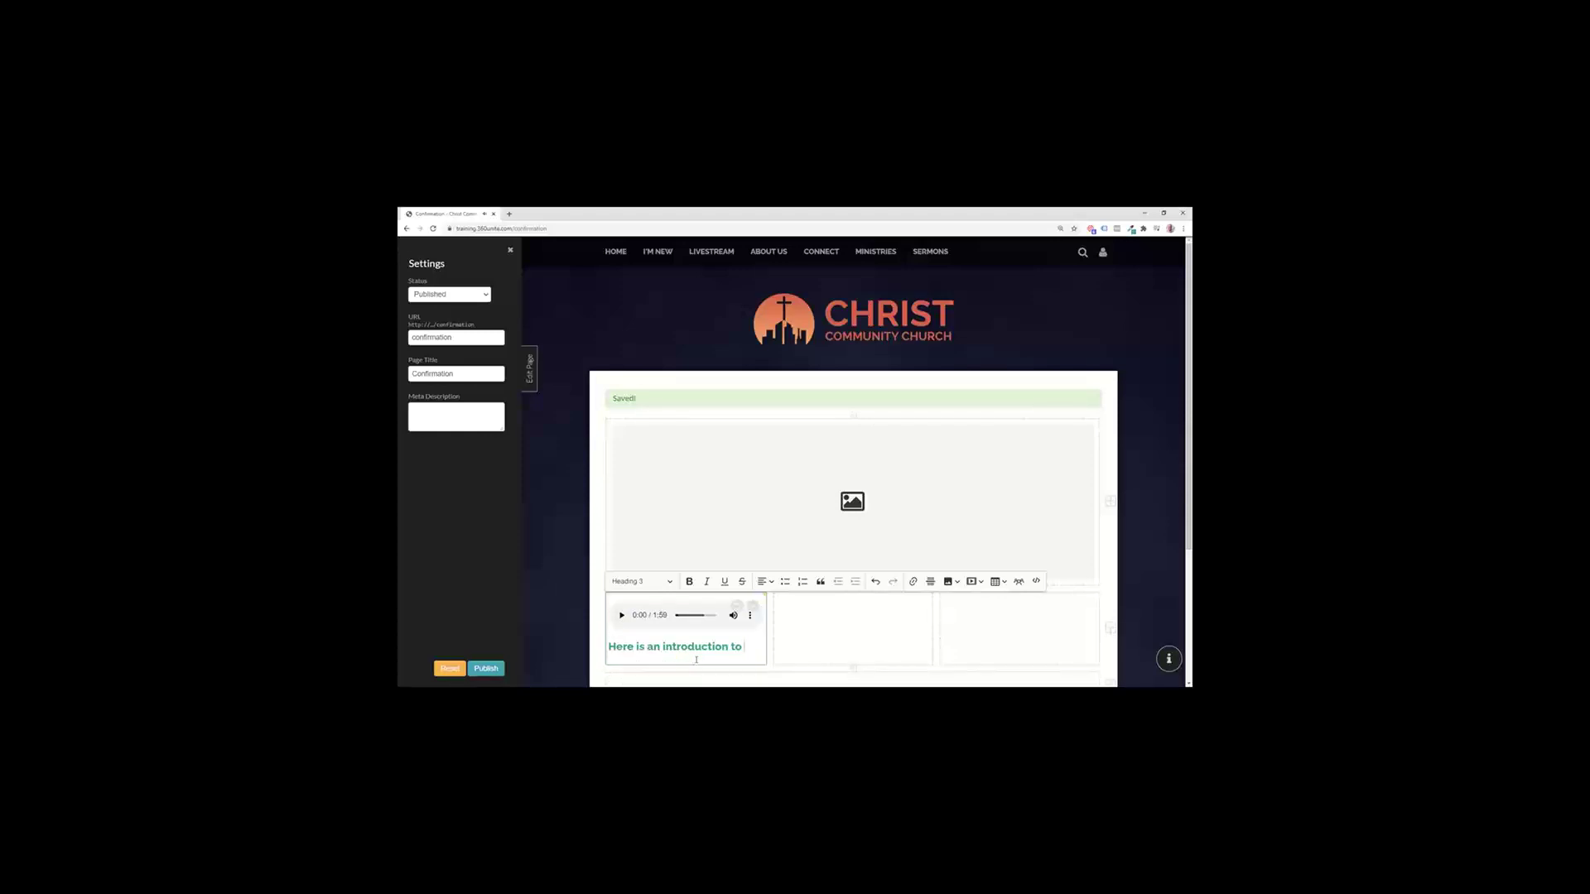
key("ctrl+z")
key("ctrl+a")
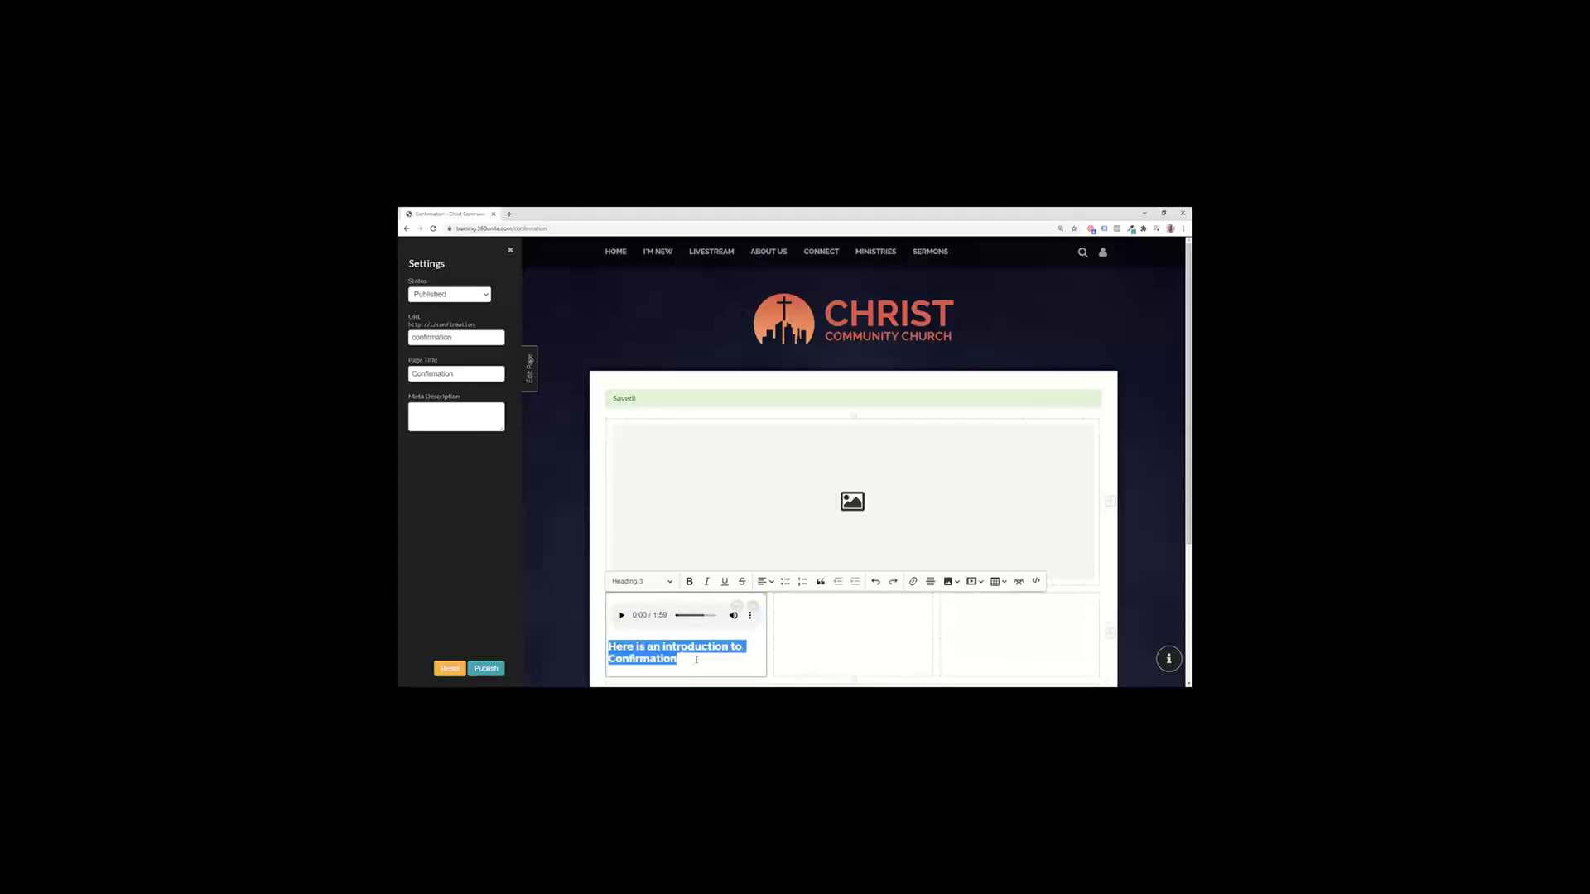
key("BackSpace")
key("BackSpace")
key("ctrl+z")
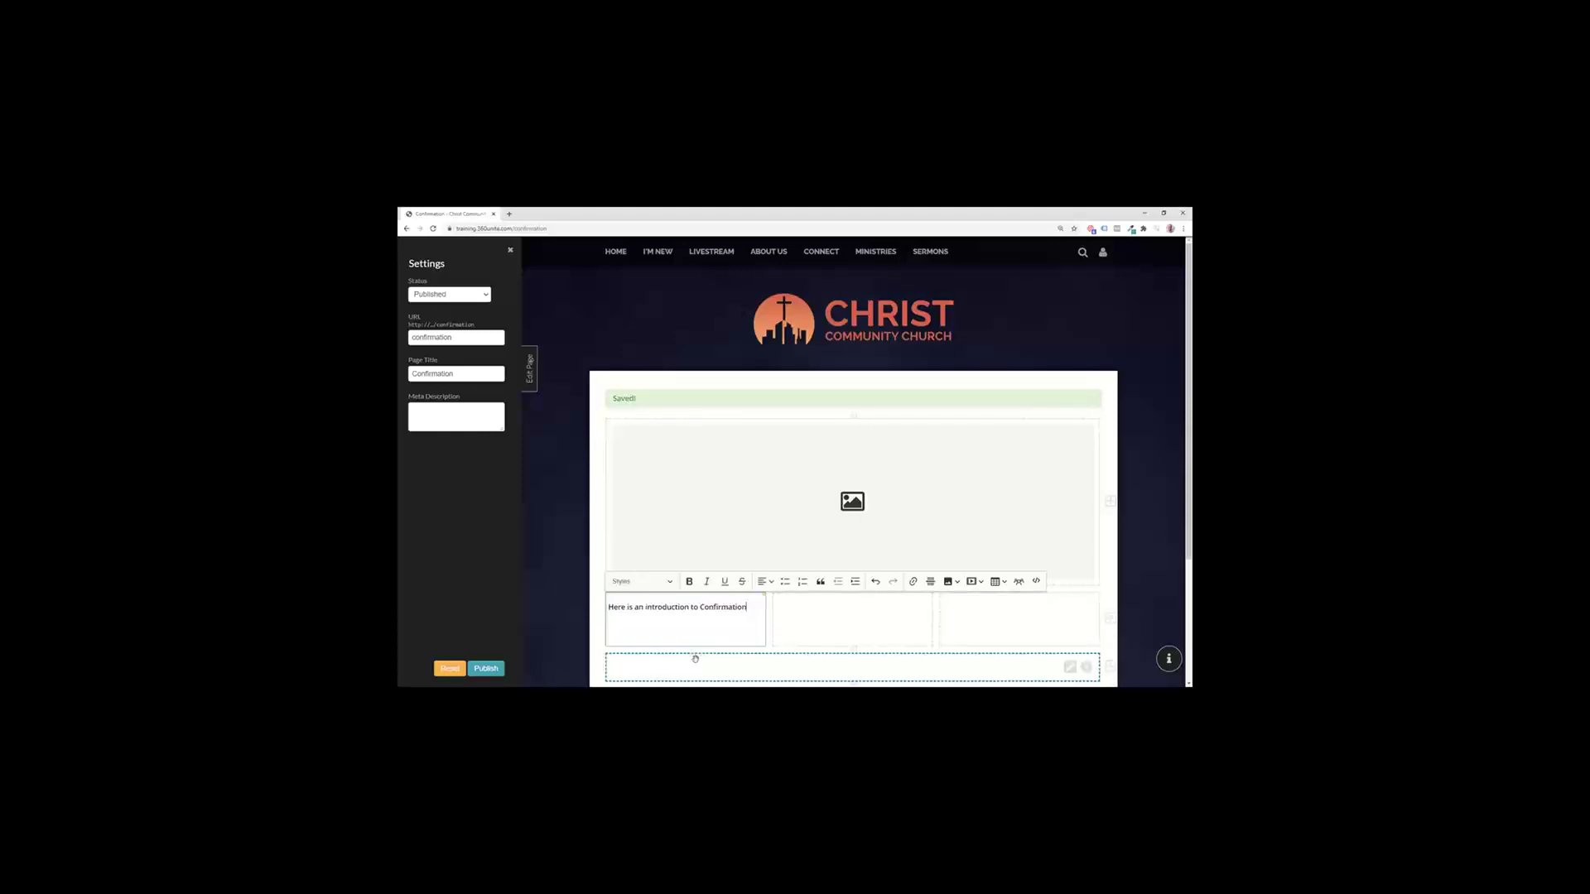
key("ctrl+z")
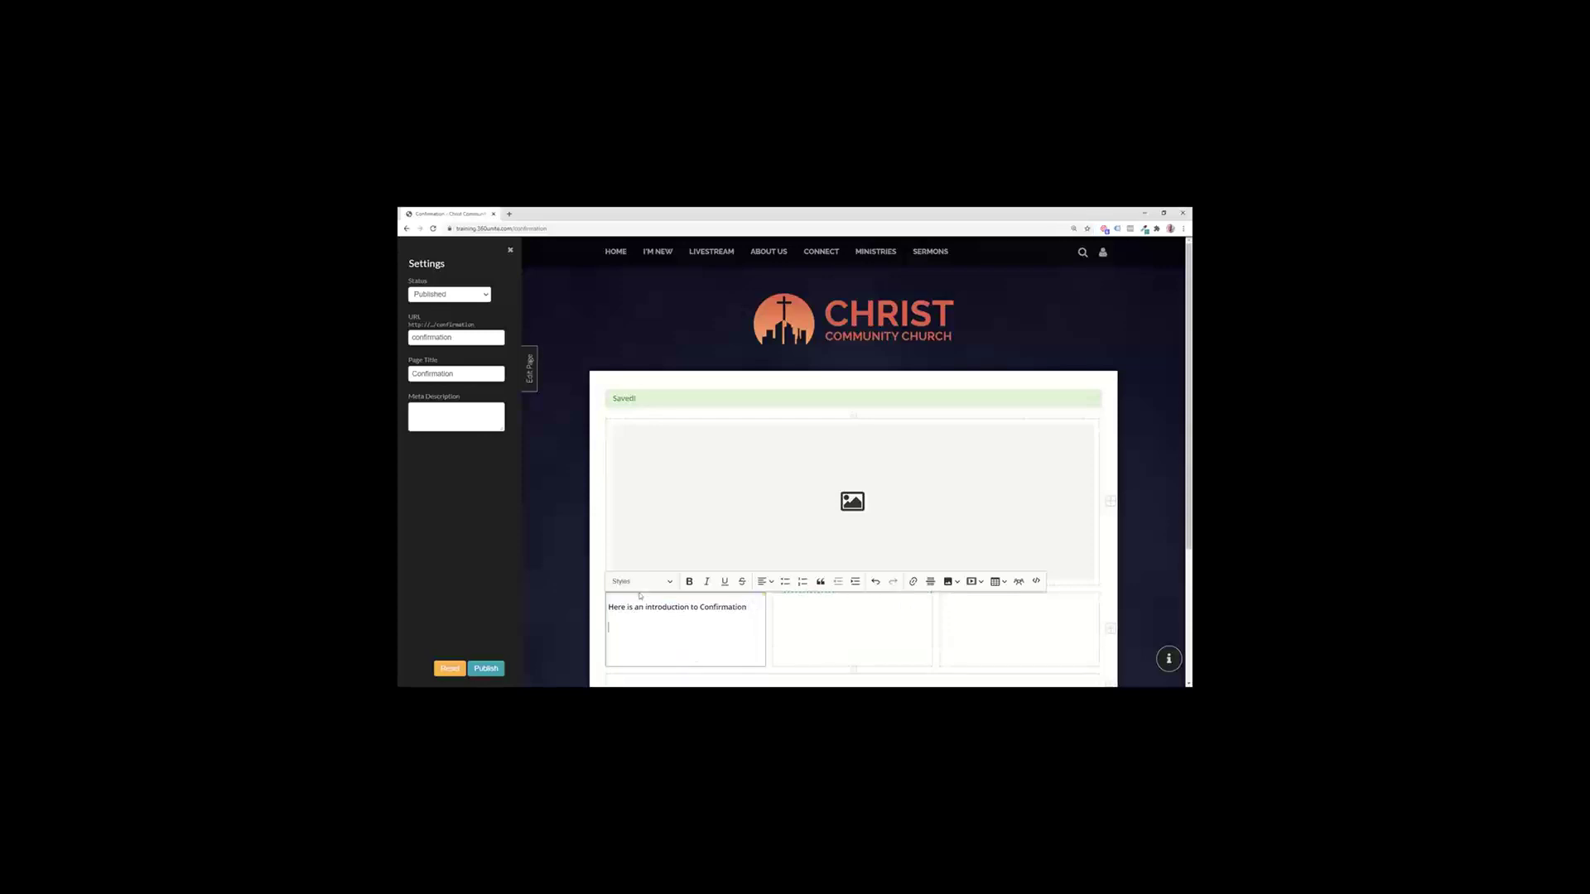
Step: Apply the Heading 3 style to the line "Here is an introduction to Confirmation"
left_click(579, 621)
left_click(637, 612)
triple_click(636, 607)
left_click(642, 581)
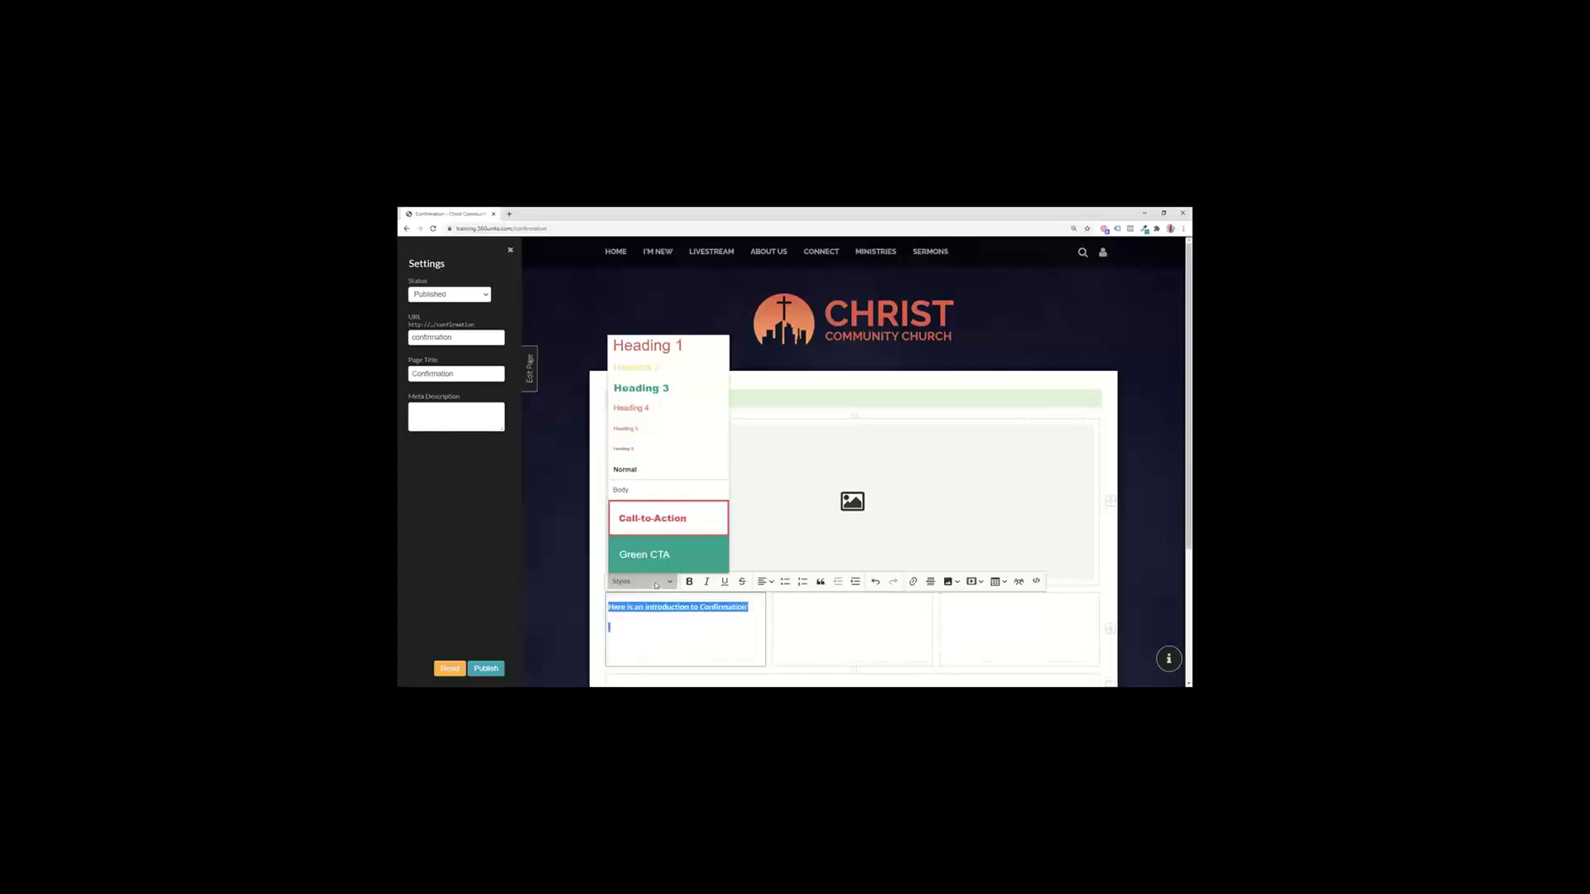
left_click(641, 387)
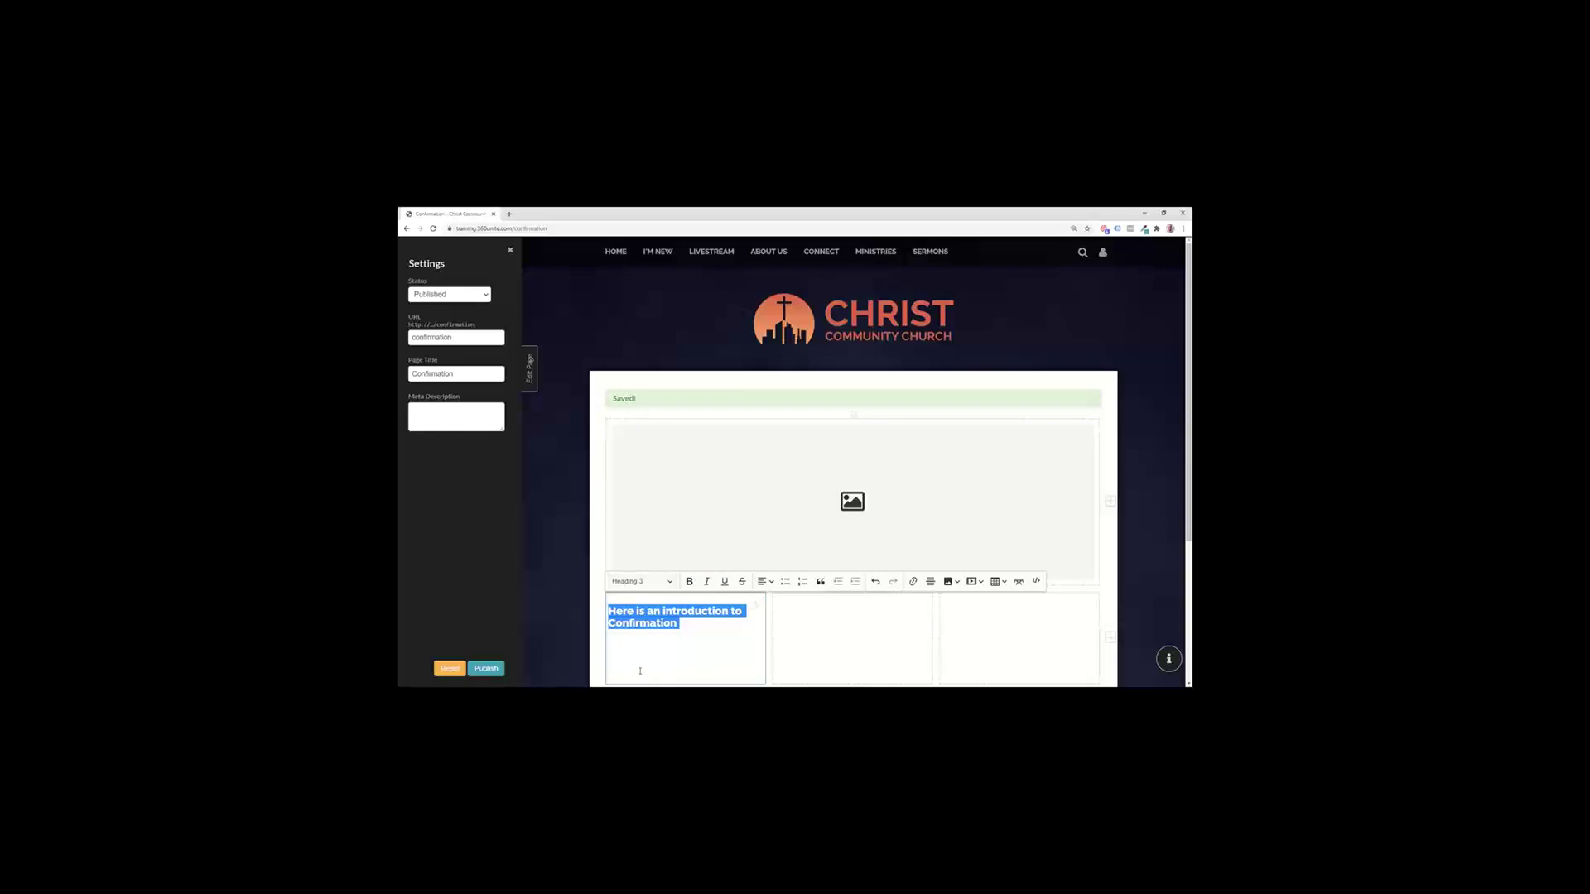
Step: Insert the uploaded audio file 0101.mp3 below the introduction heading, publish the page and leave editing mode
left_click(642, 654)
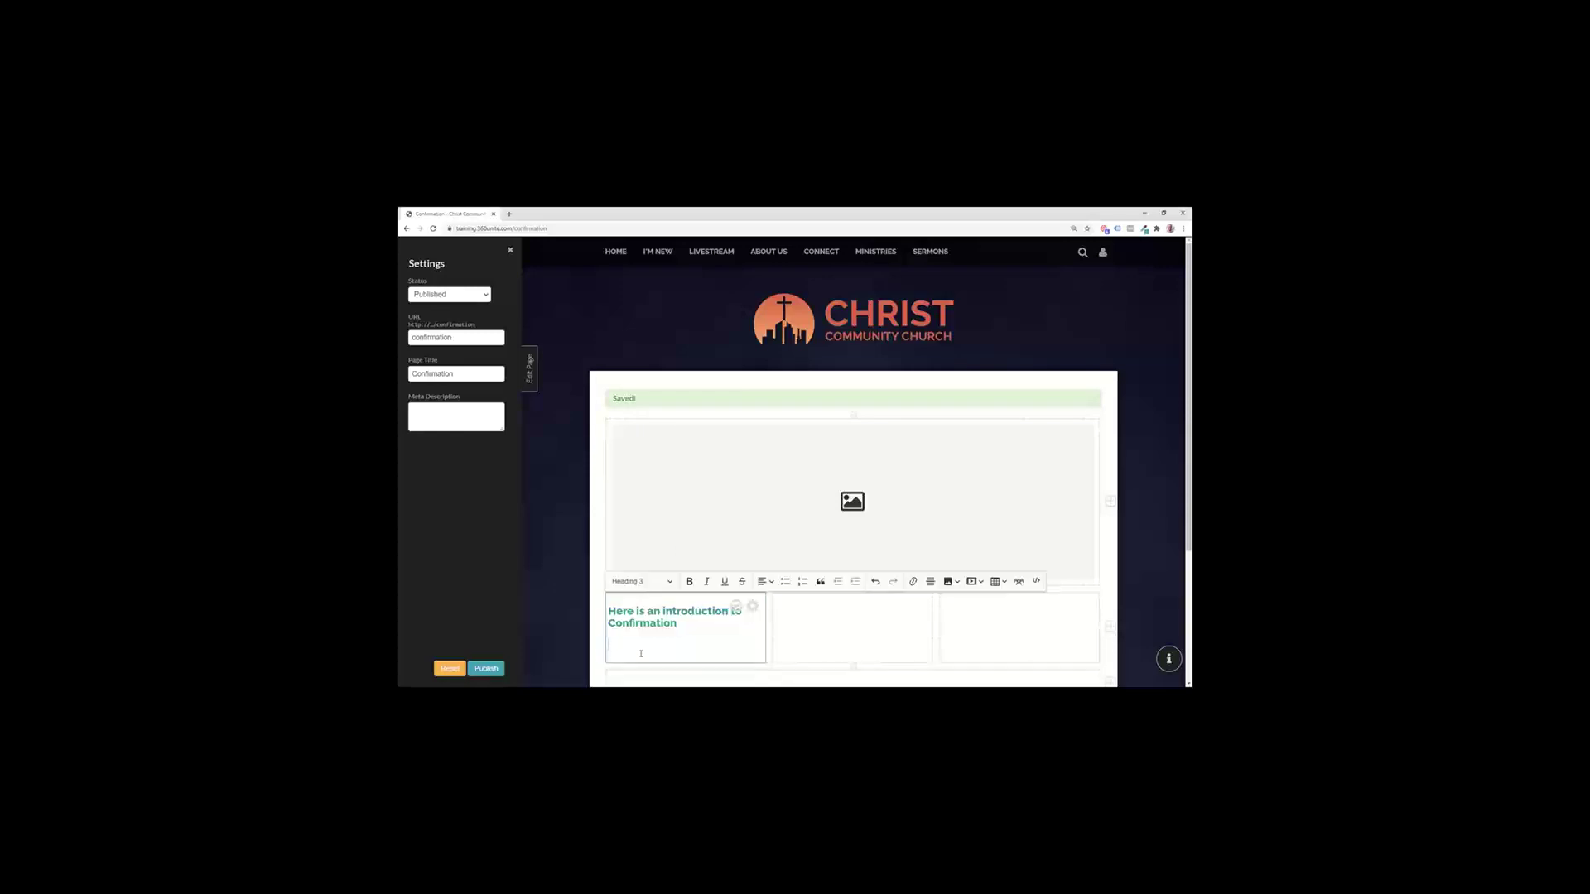
left_click(958, 583)
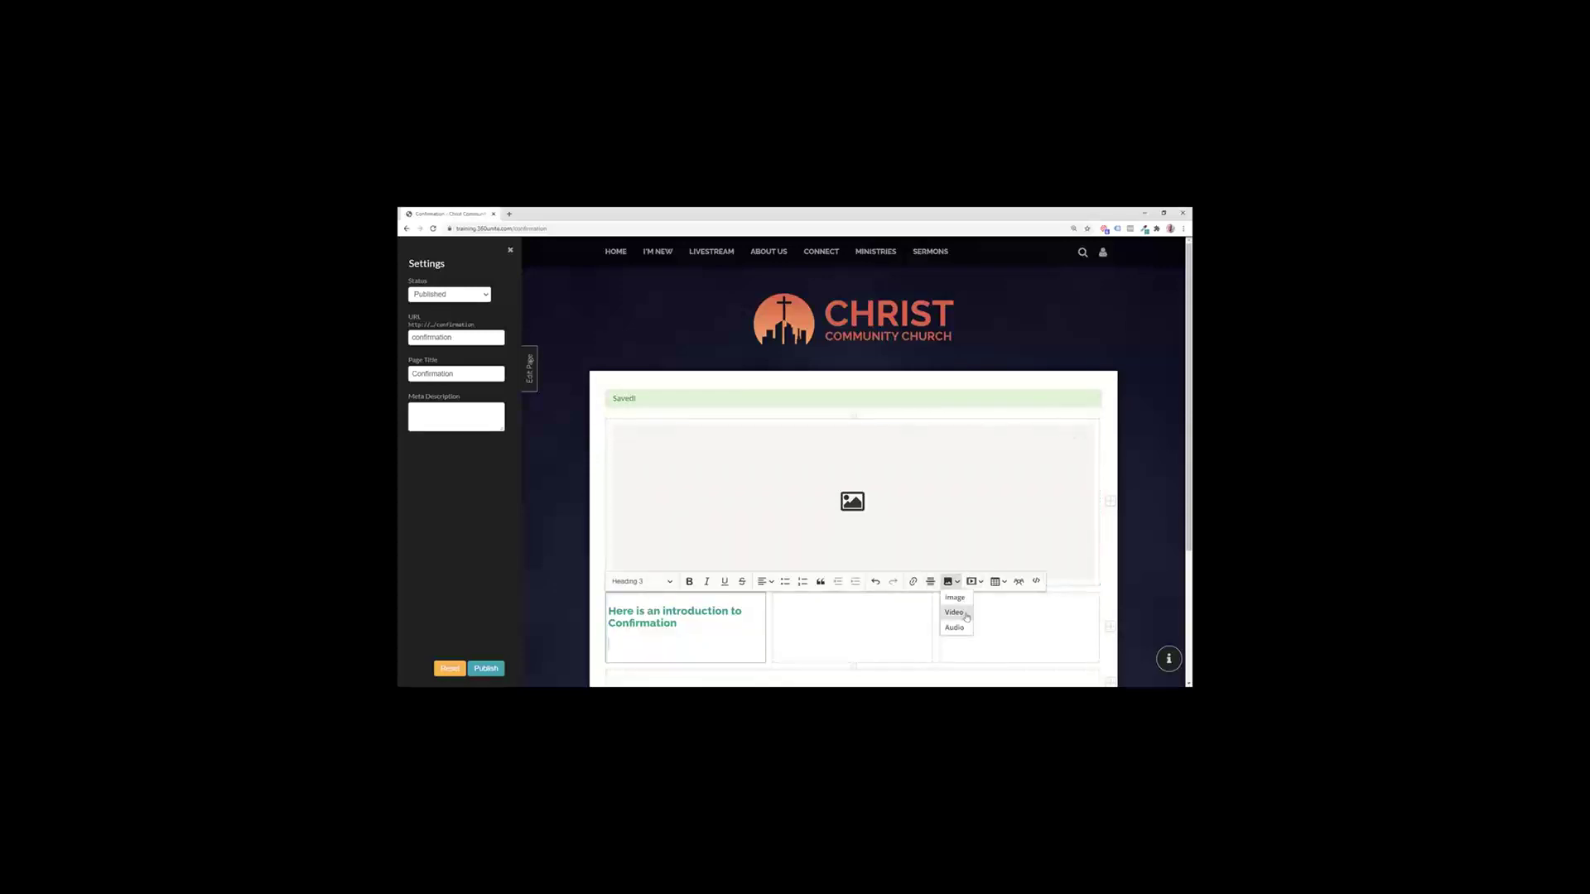
left_click(950, 626)
left_click(779, 379)
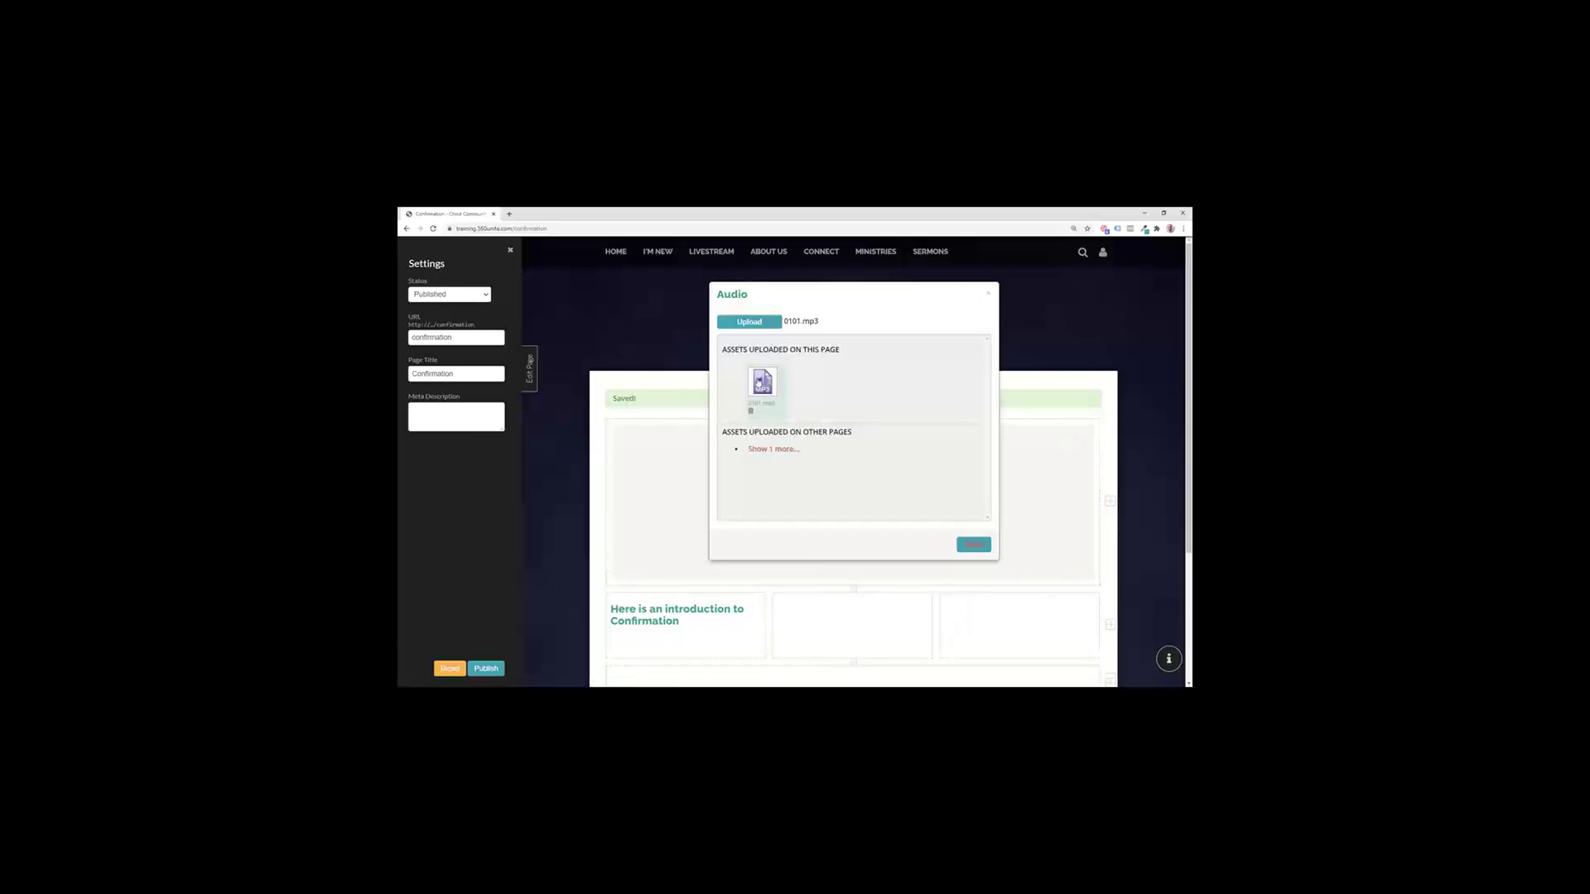
left_click(973, 545)
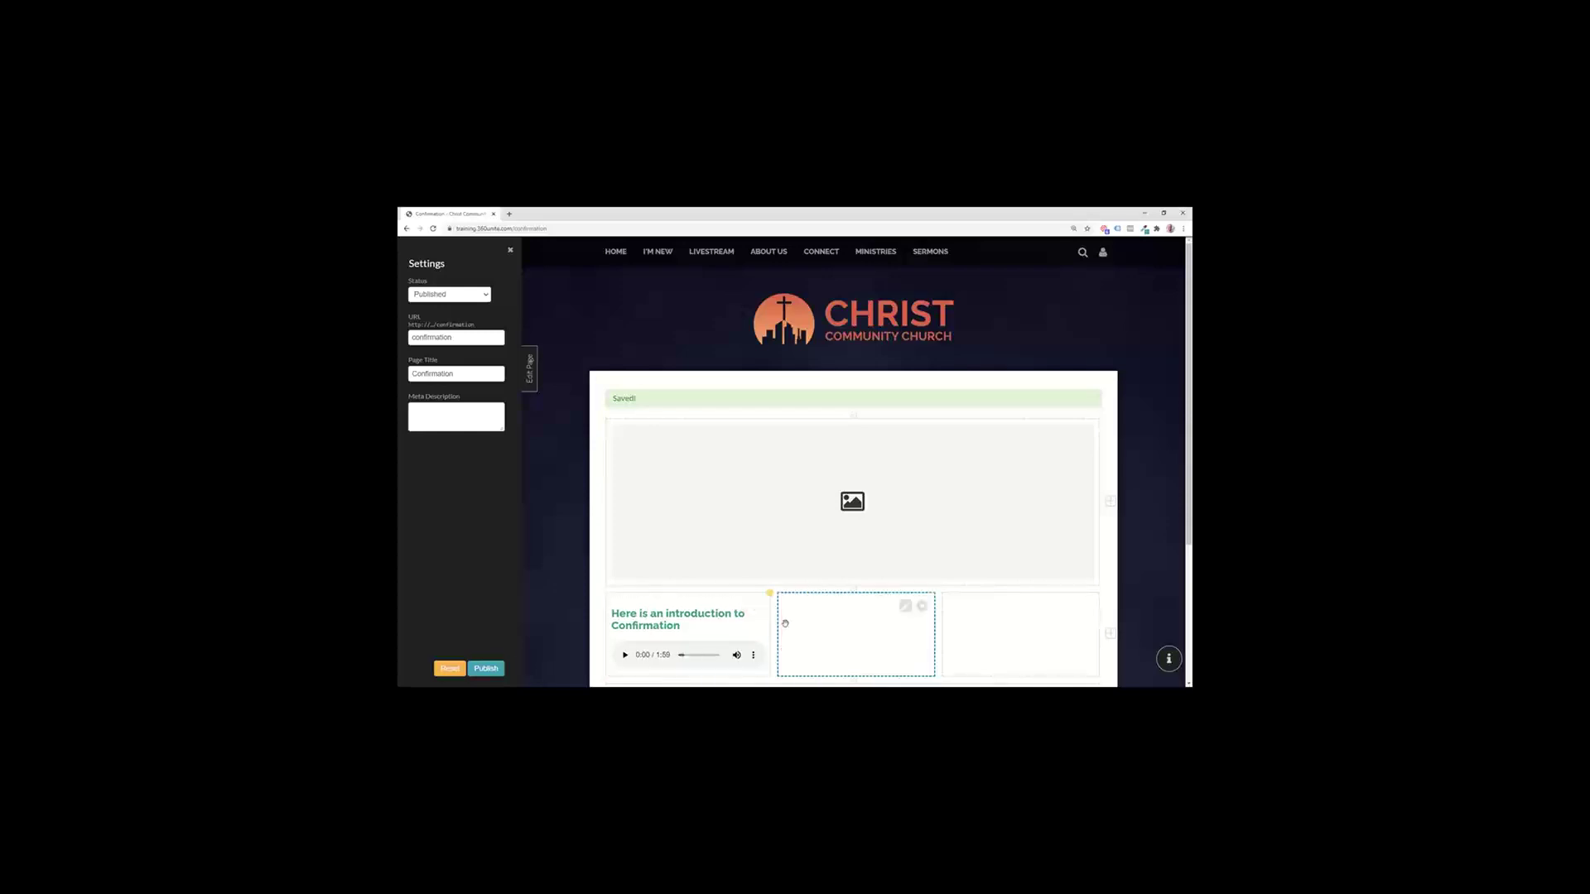
left_click(501, 669)
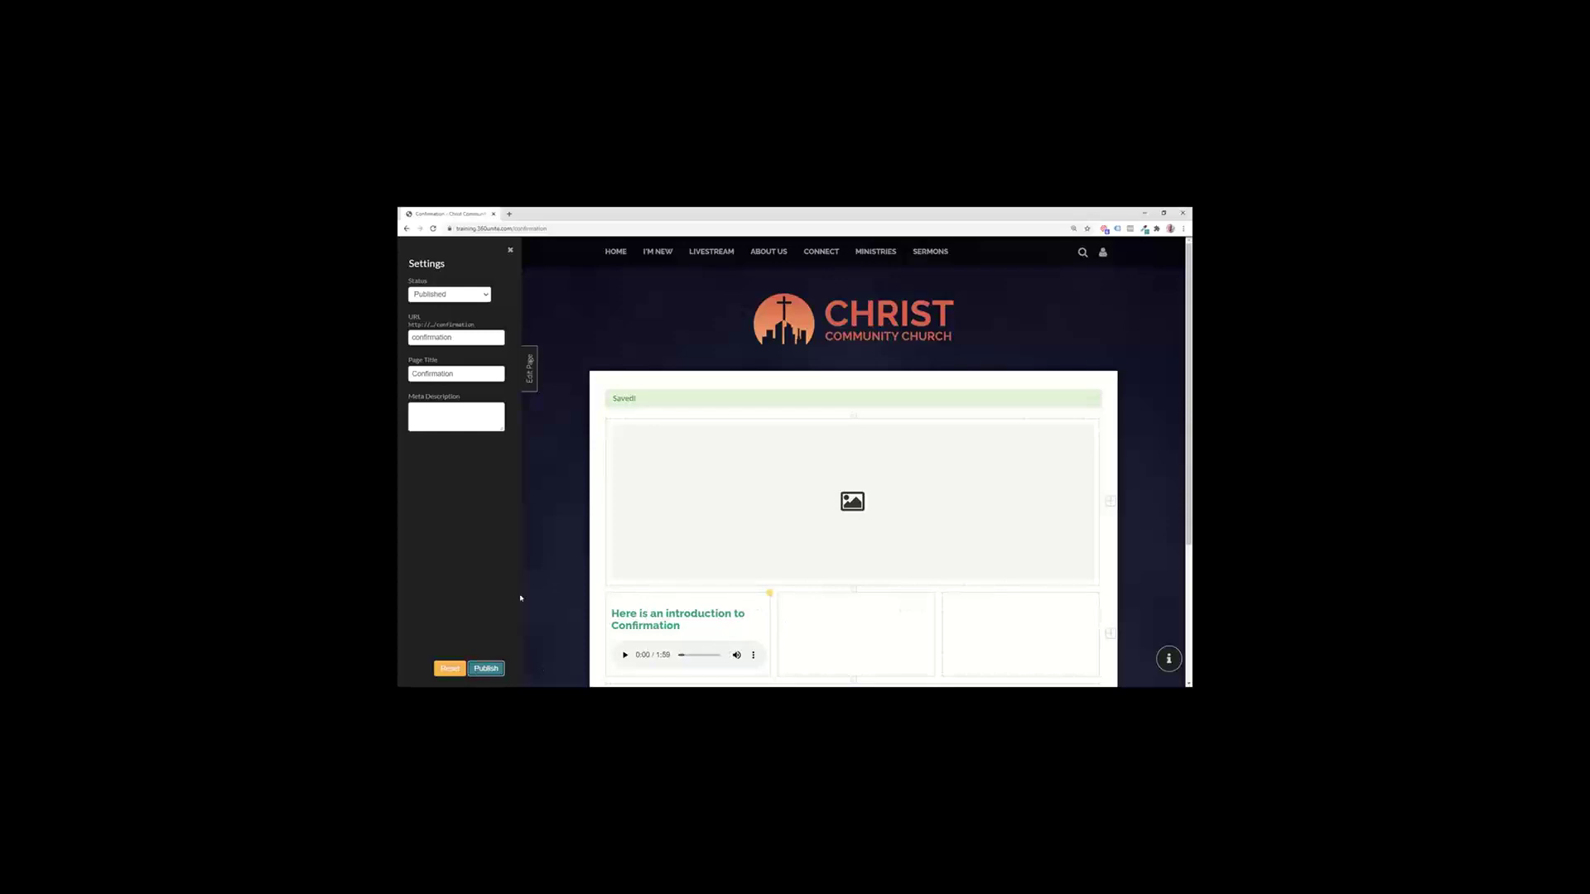
left_click(534, 386)
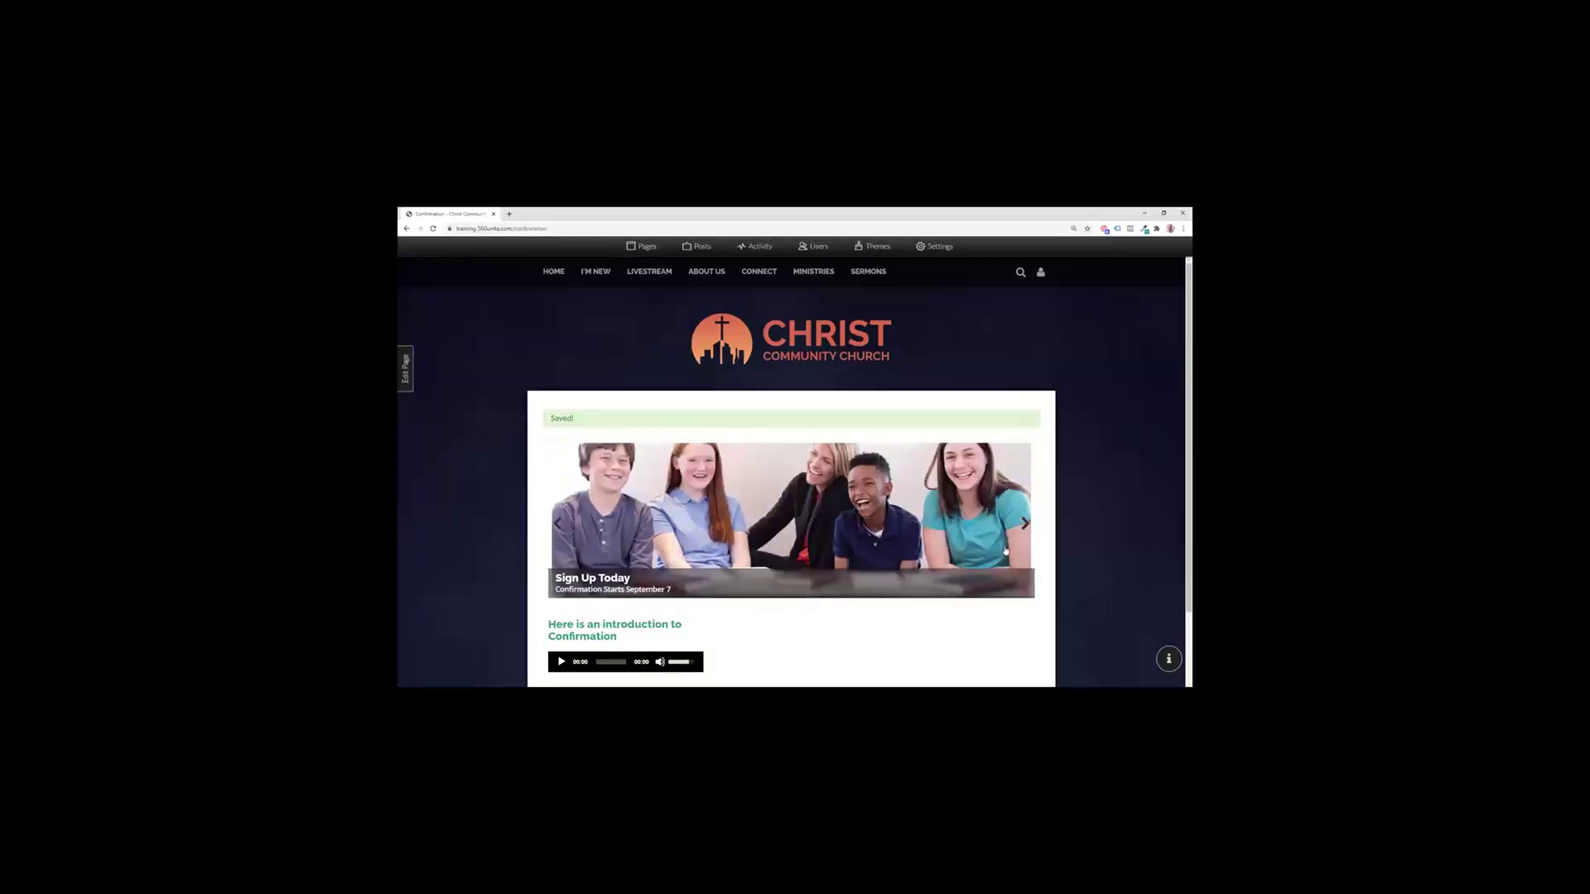
Step: Reopen the Confirmation page for editing, open the YouTube video "What is Confirmation?" in a new browser tab and pause it
key("ctrl+e")
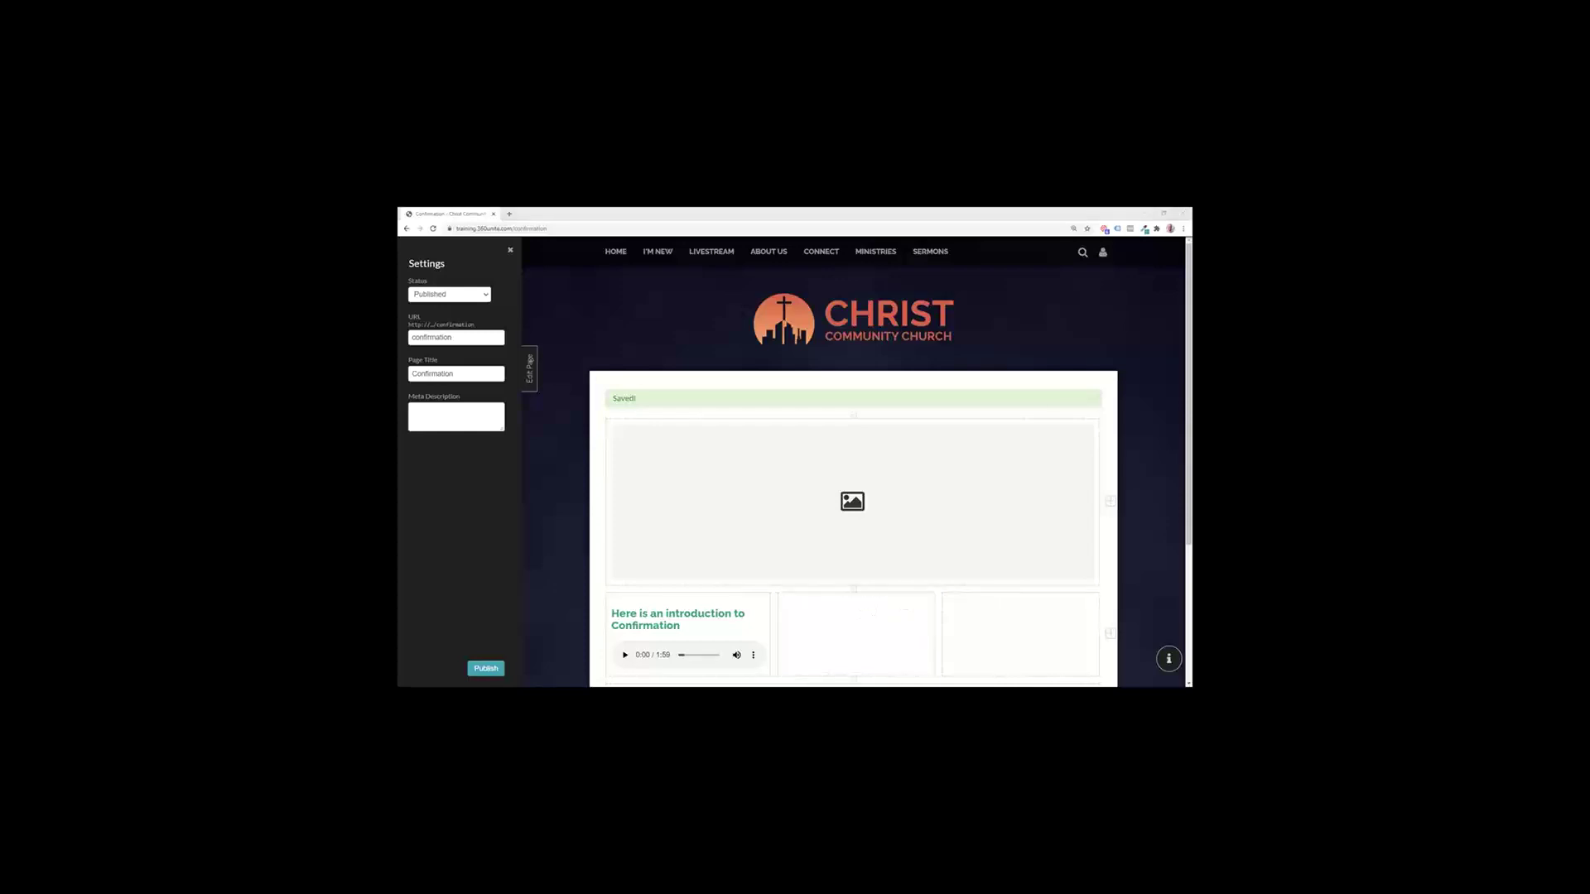
left_click(509, 216)
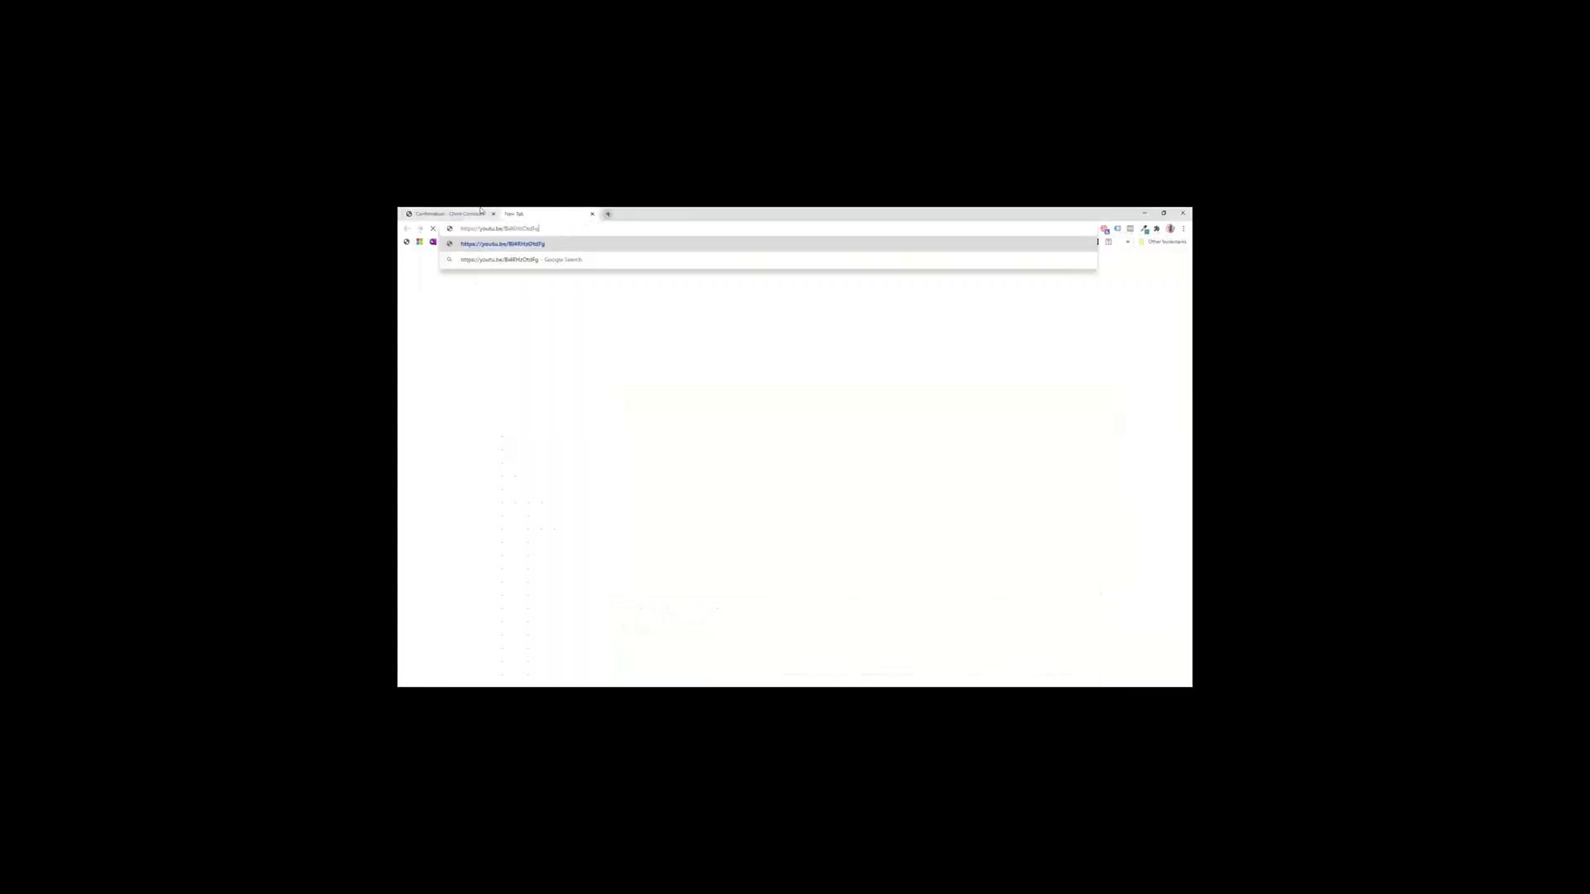
type("youtube.com/watch?v=Ri-RHzChdTg&feature=youtu.be")
key("Return")
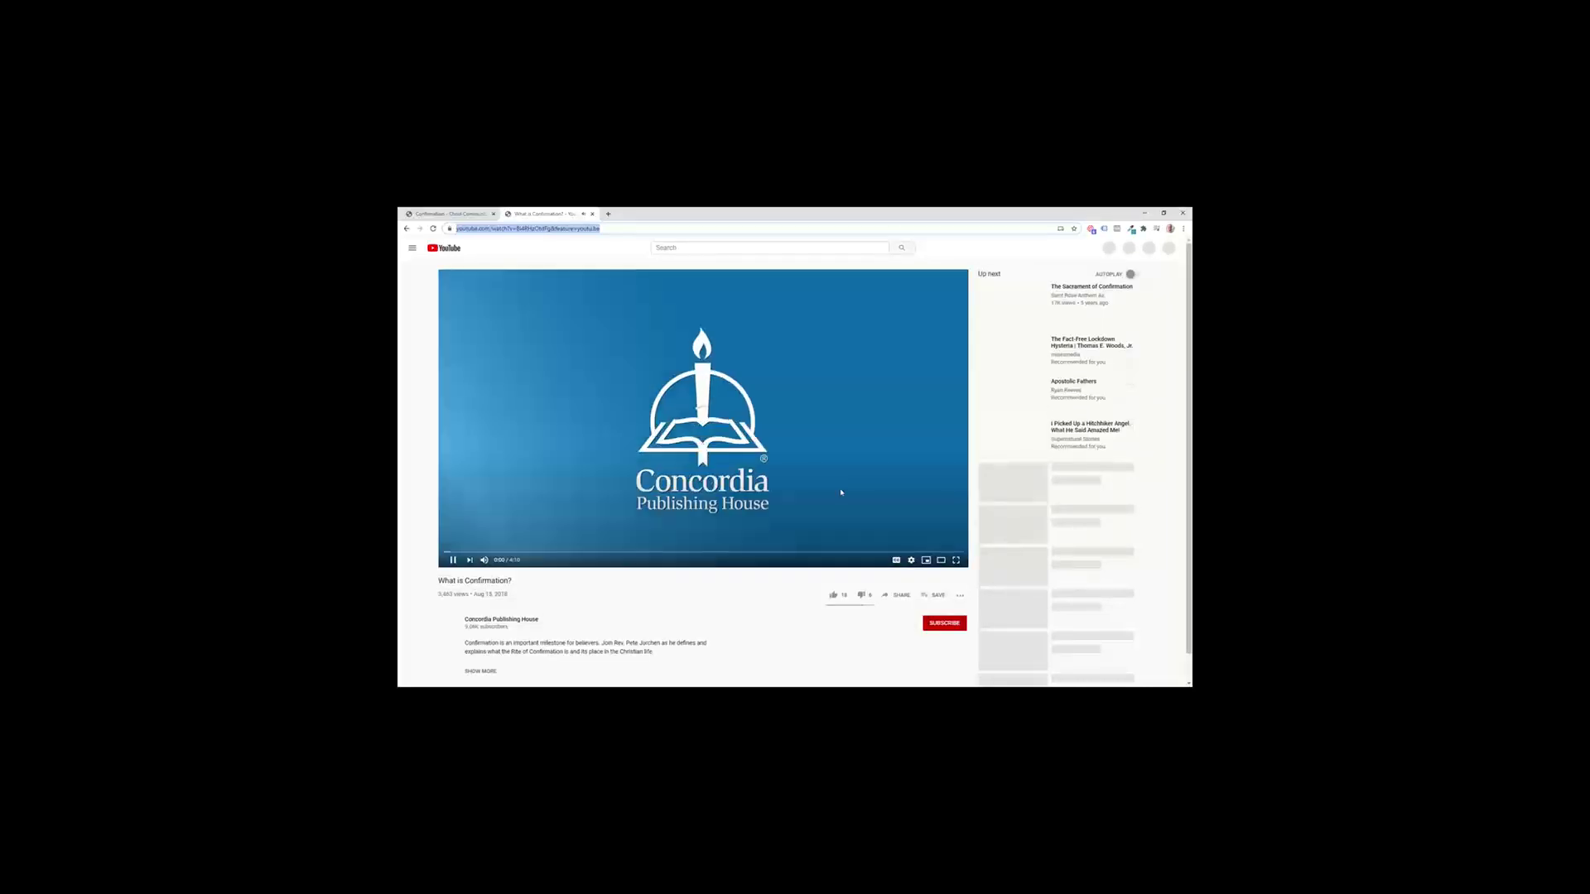
left_click(457, 535)
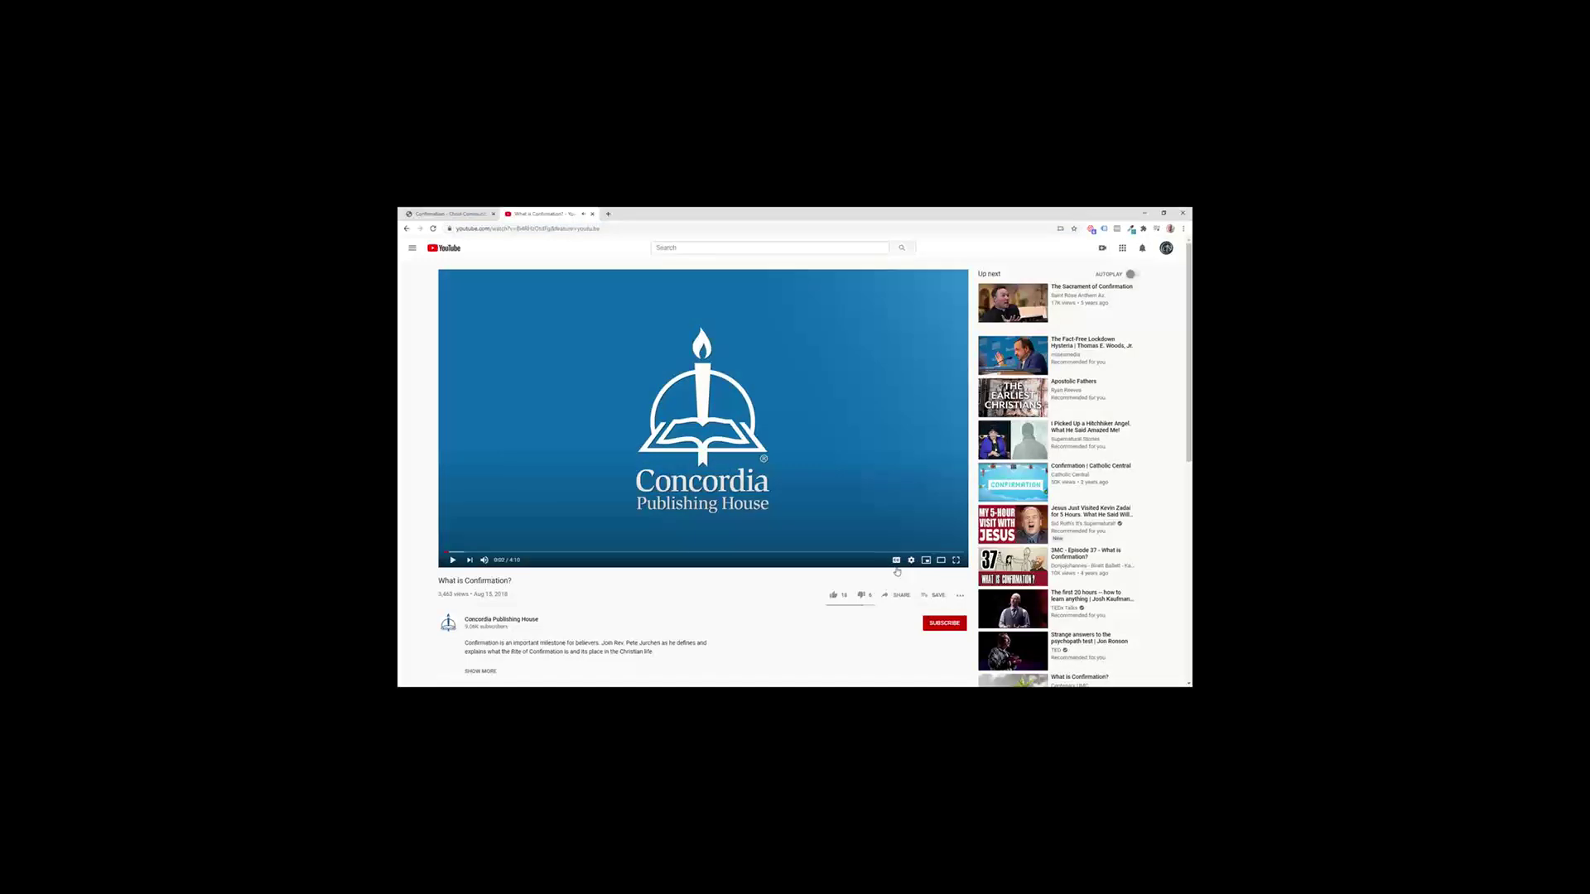
Step: Copy the iframe embed code of the YouTube video from its sharing options
left_click(895, 596)
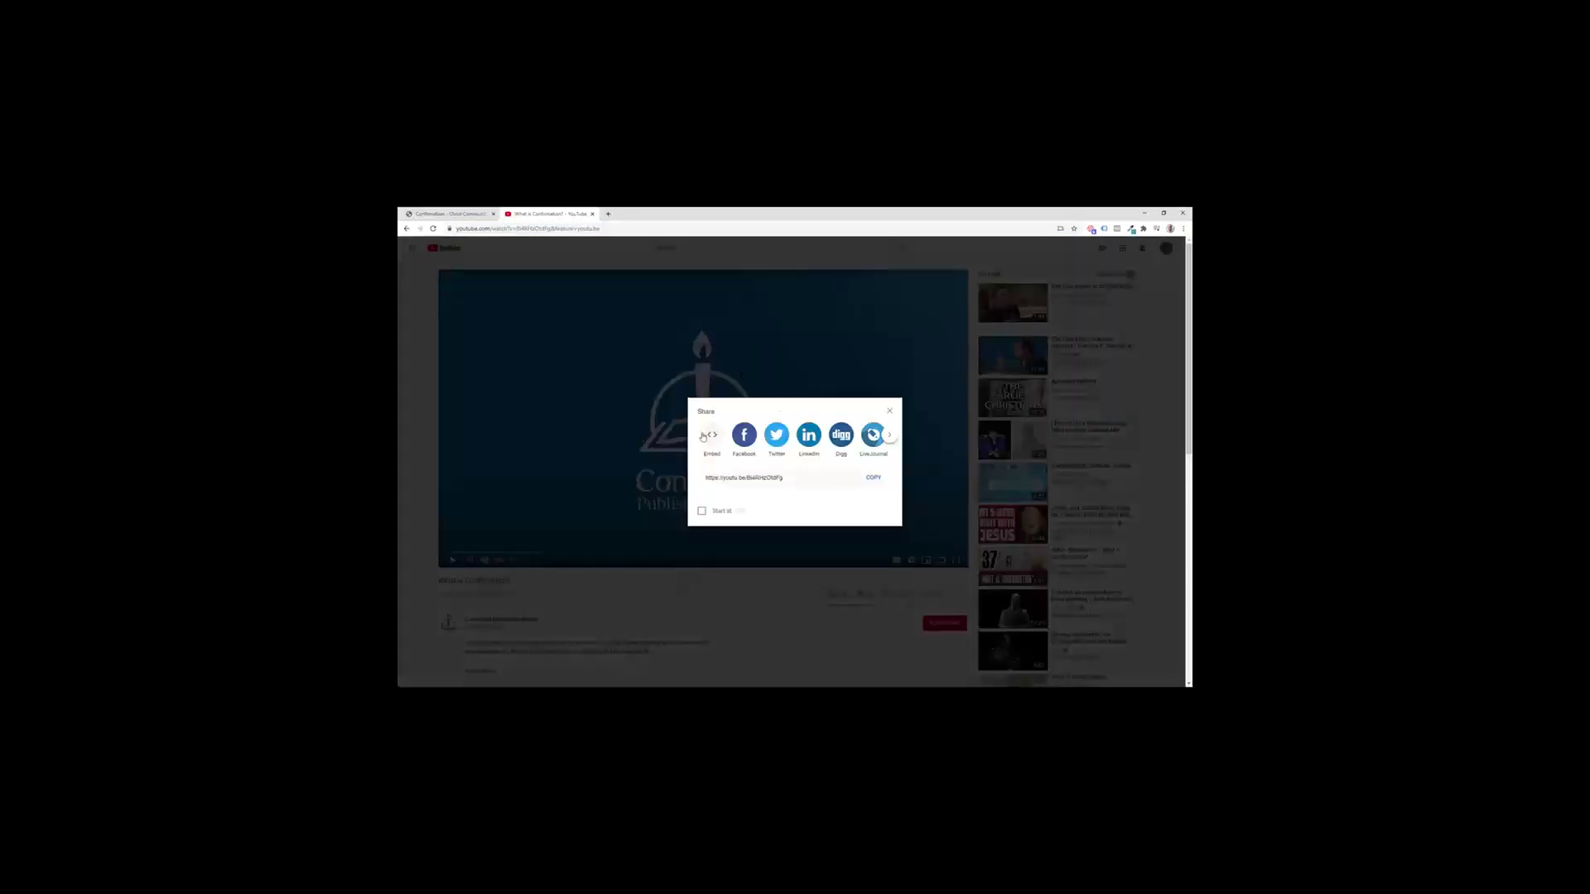
left_click(710, 434)
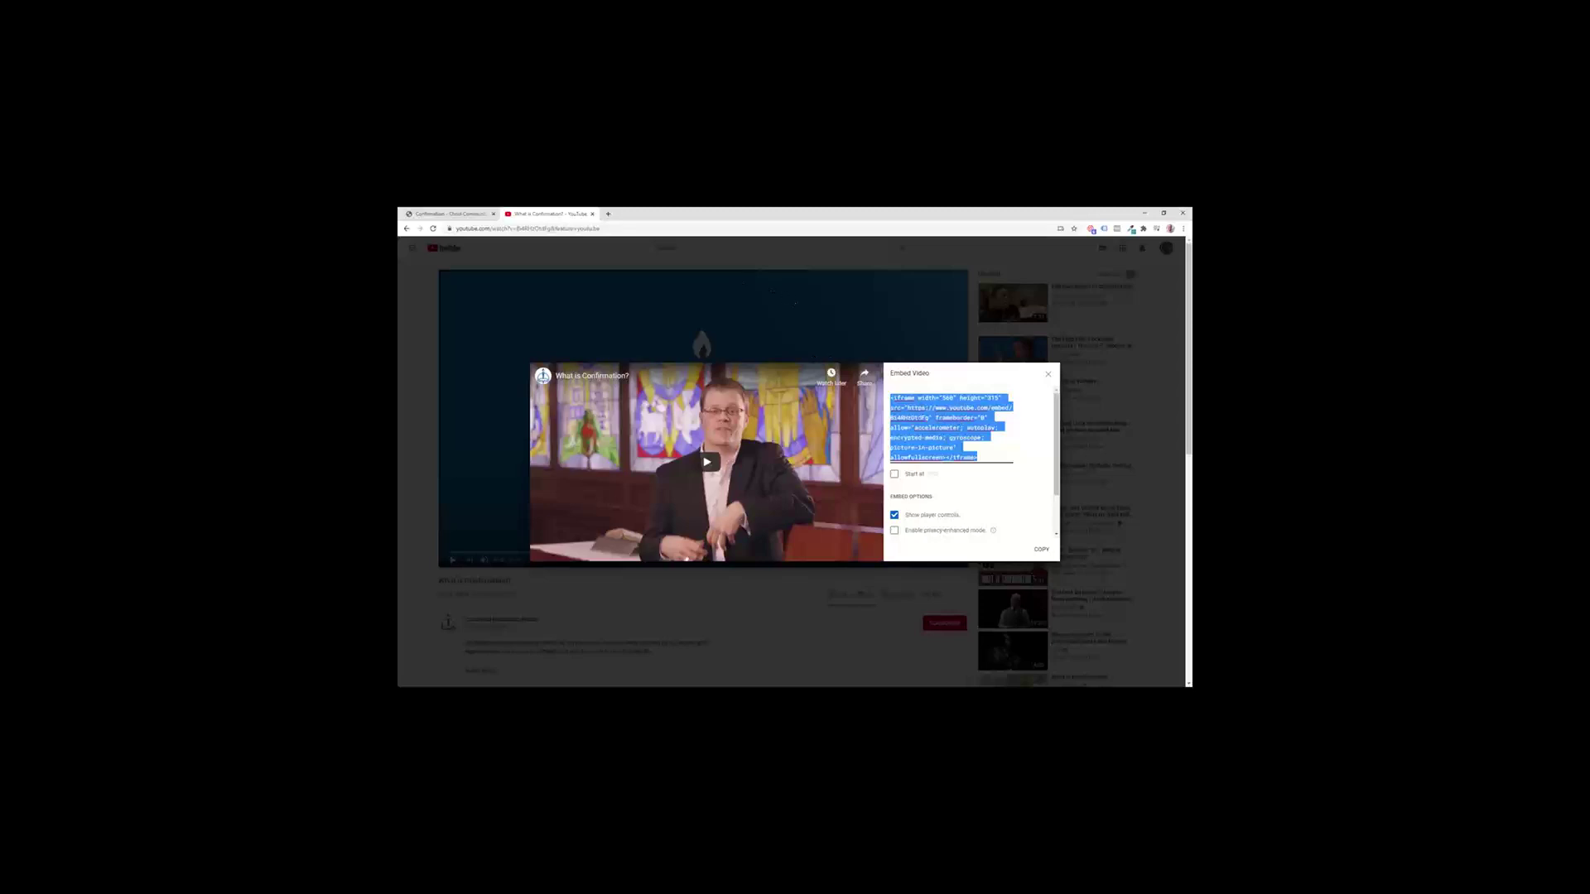
right_click(916, 419)
left_click(994, 451)
left_click(1042, 551)
Step: Return to the Confirmation page and embed the copied video code as HTML in the middle block of the three-block row
left_click(449, 213)
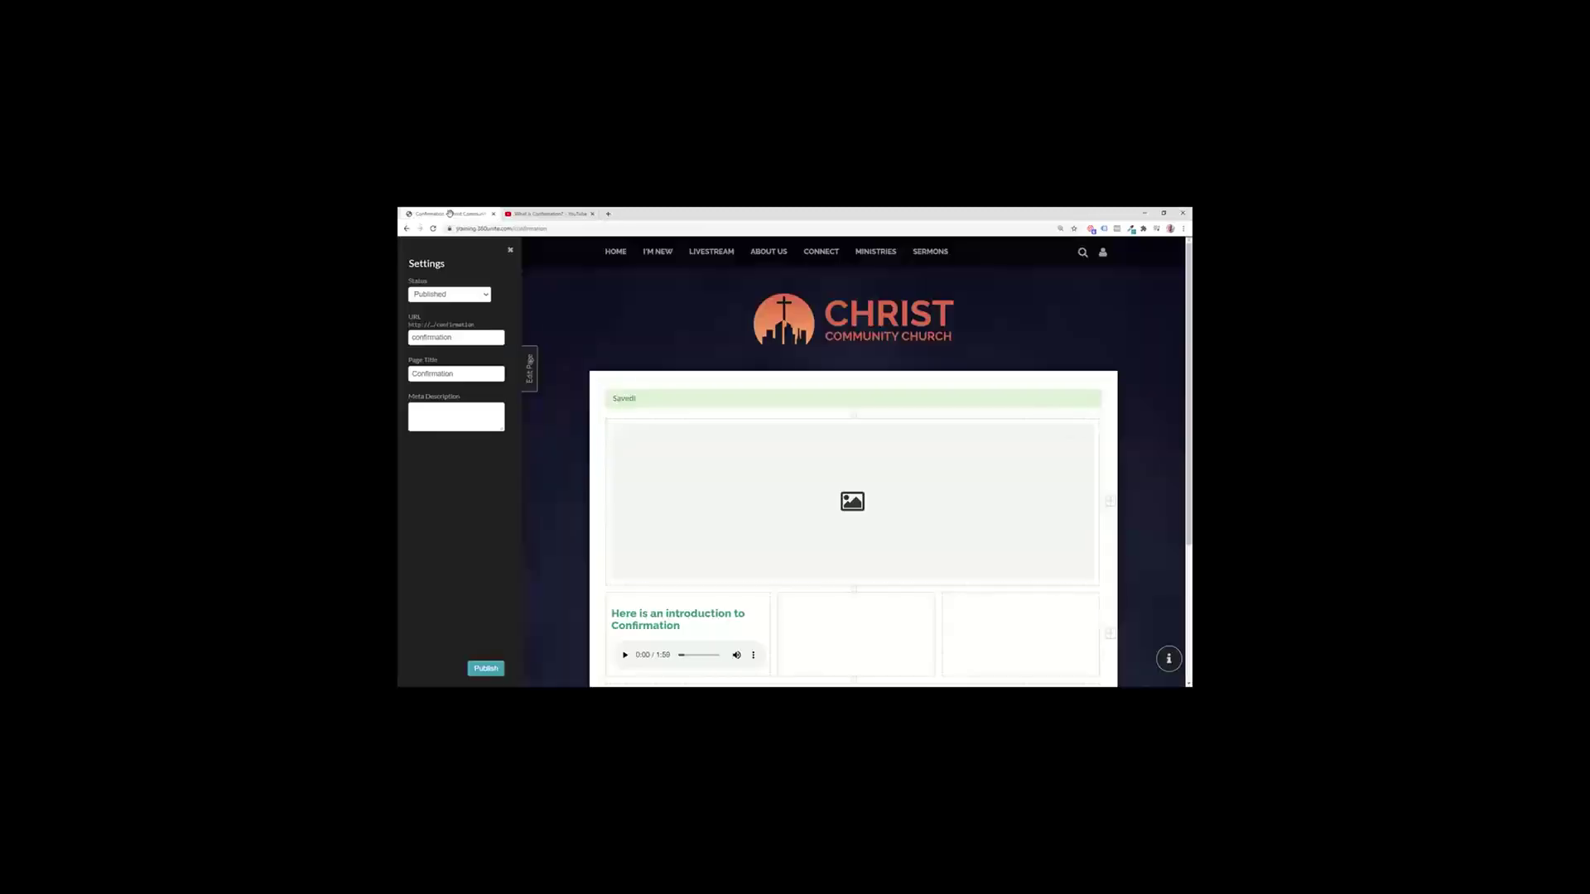
left_click(837, 608)
scroll(836, 442, "down", 2)
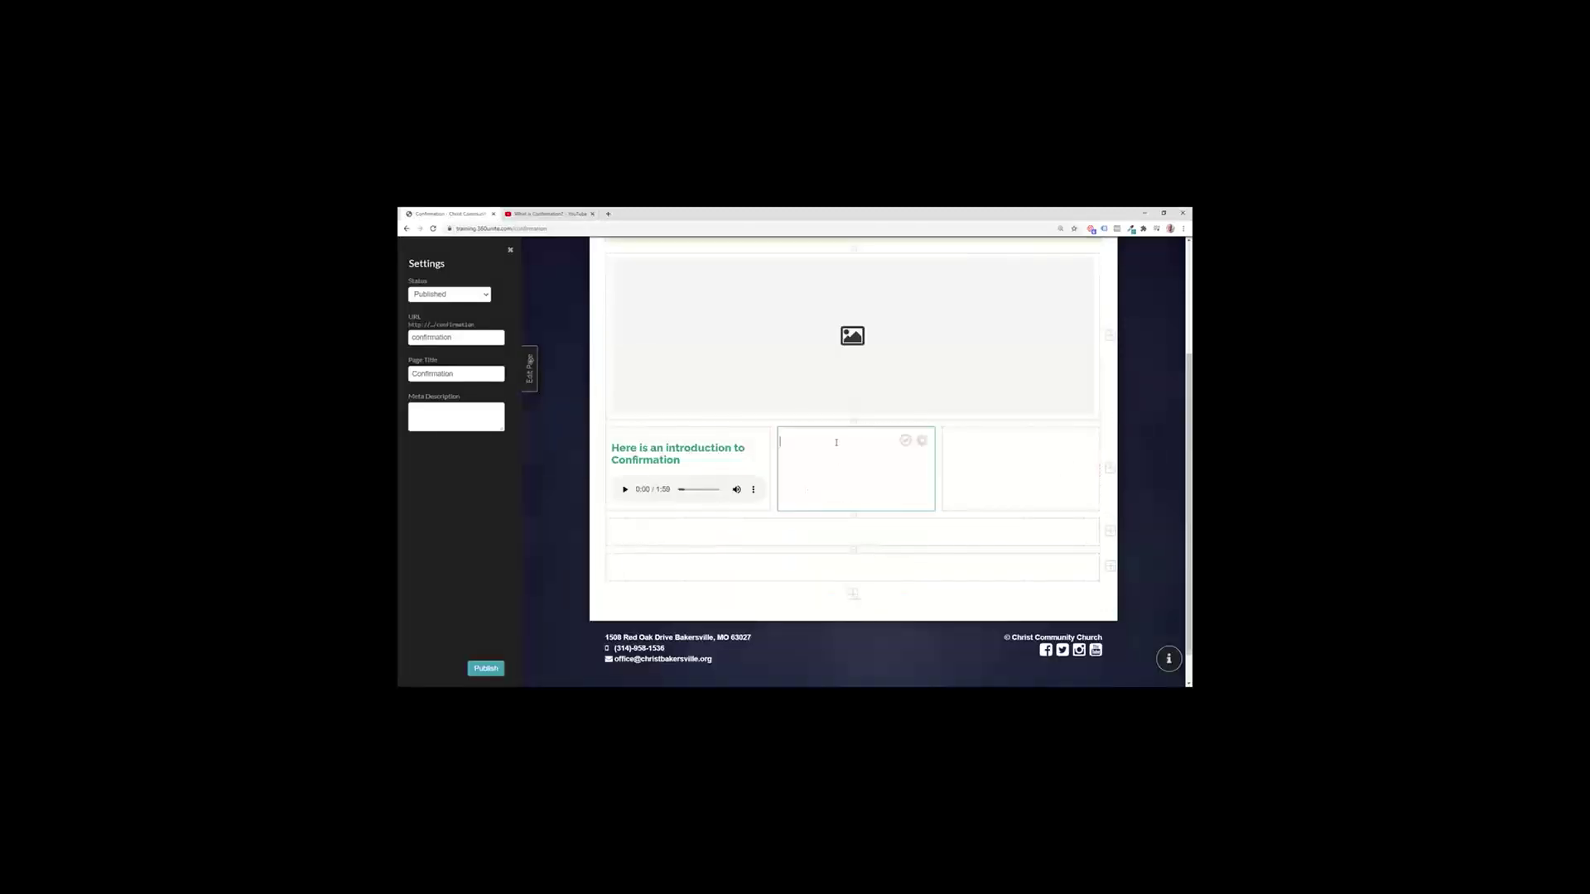
left_click(853, 440)
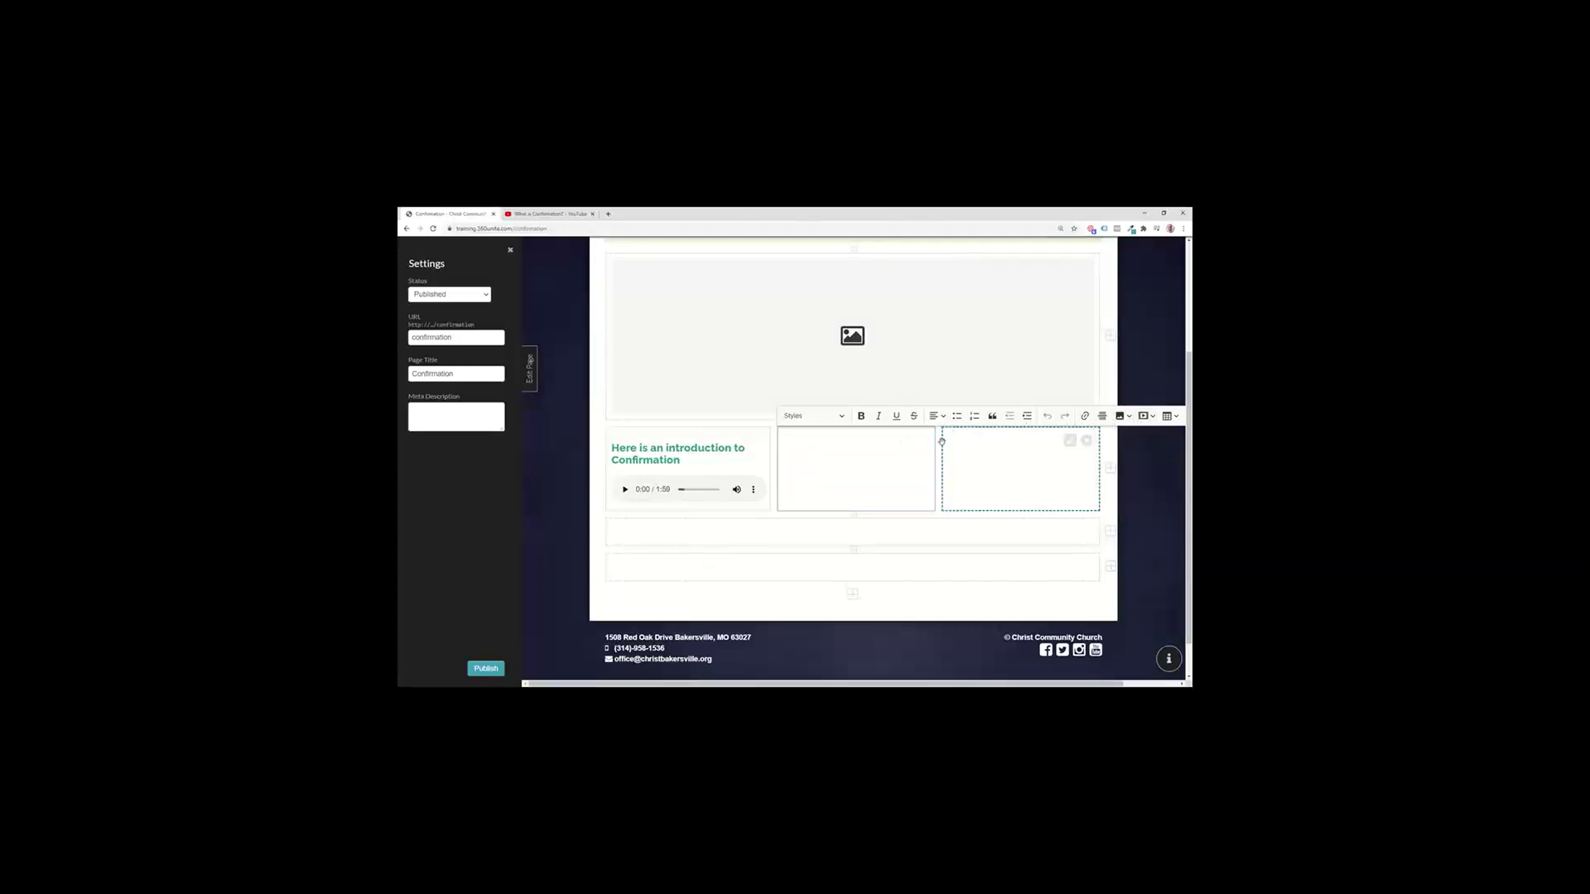
key("ctrl+minus")
key("ctrl+minus")
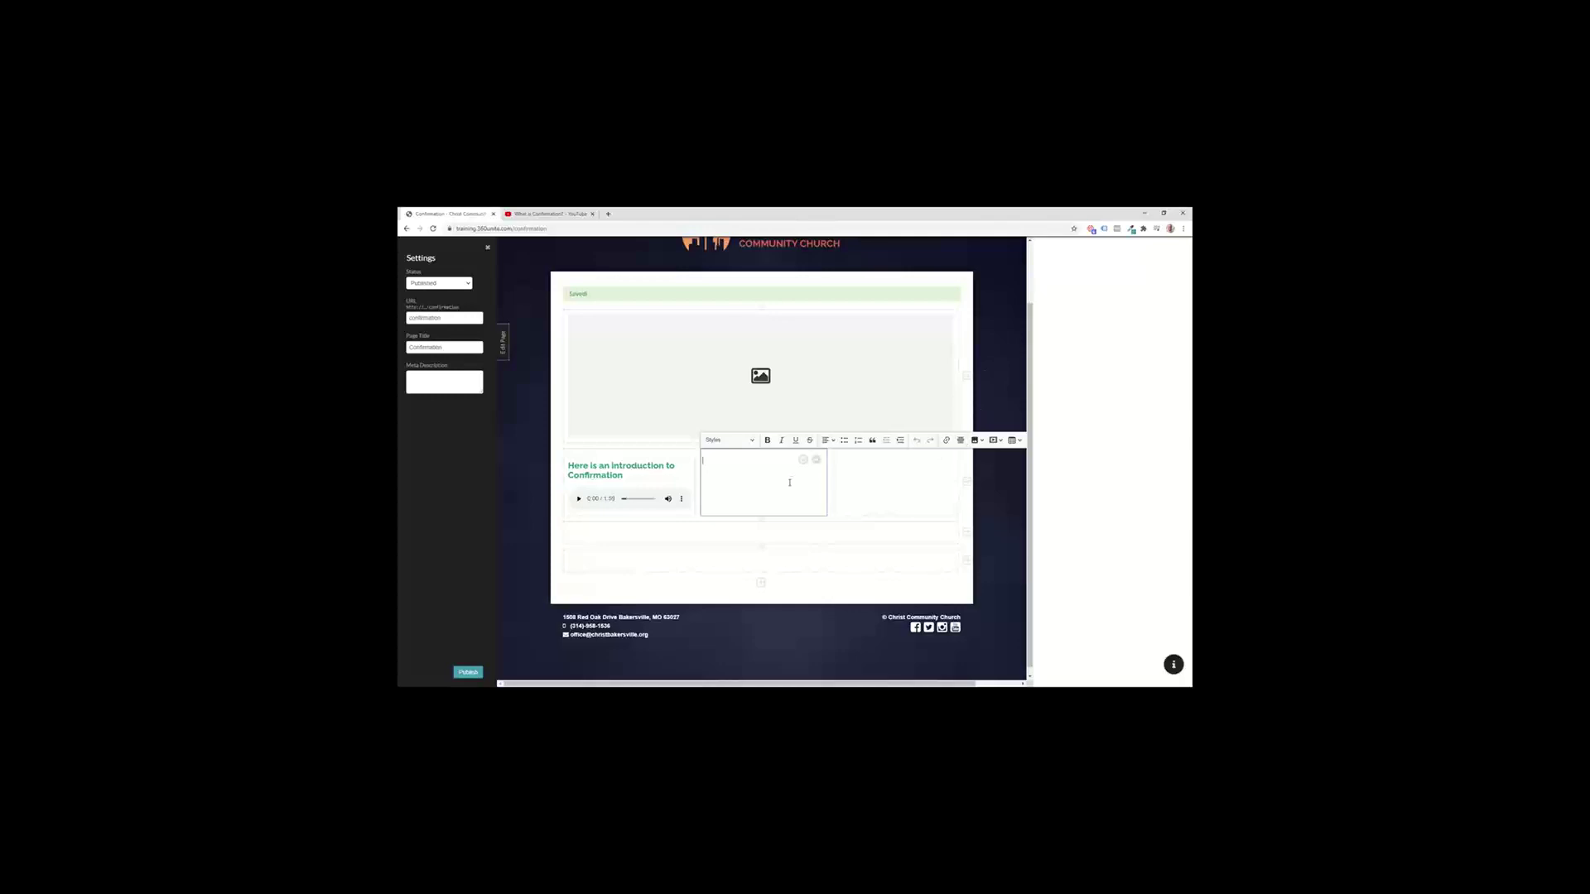
left_click(503, 343)
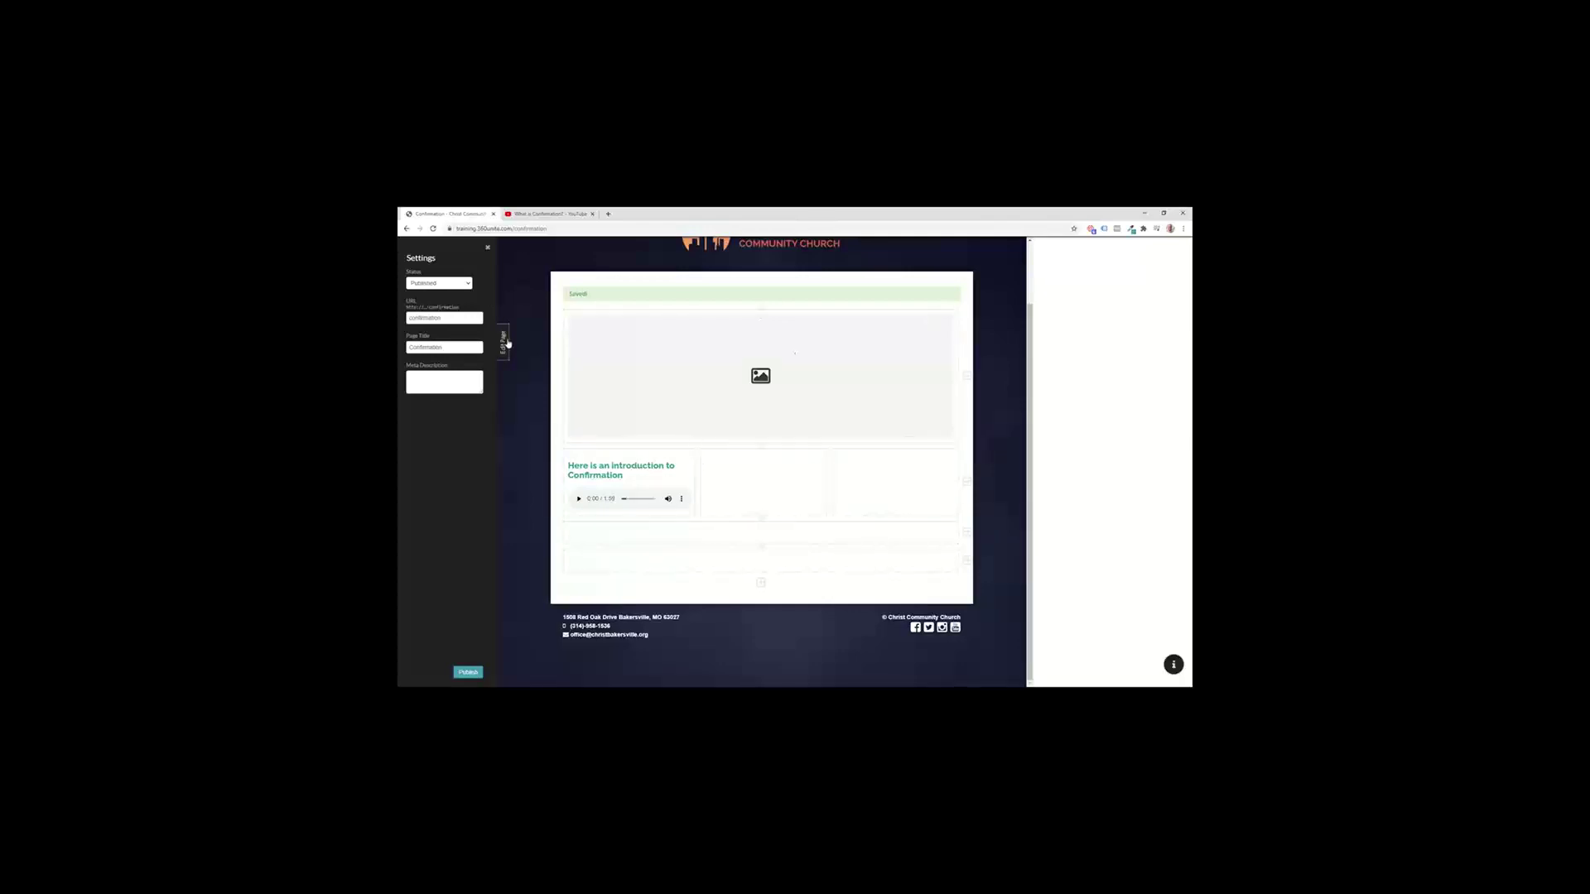
left_click(410, 343)
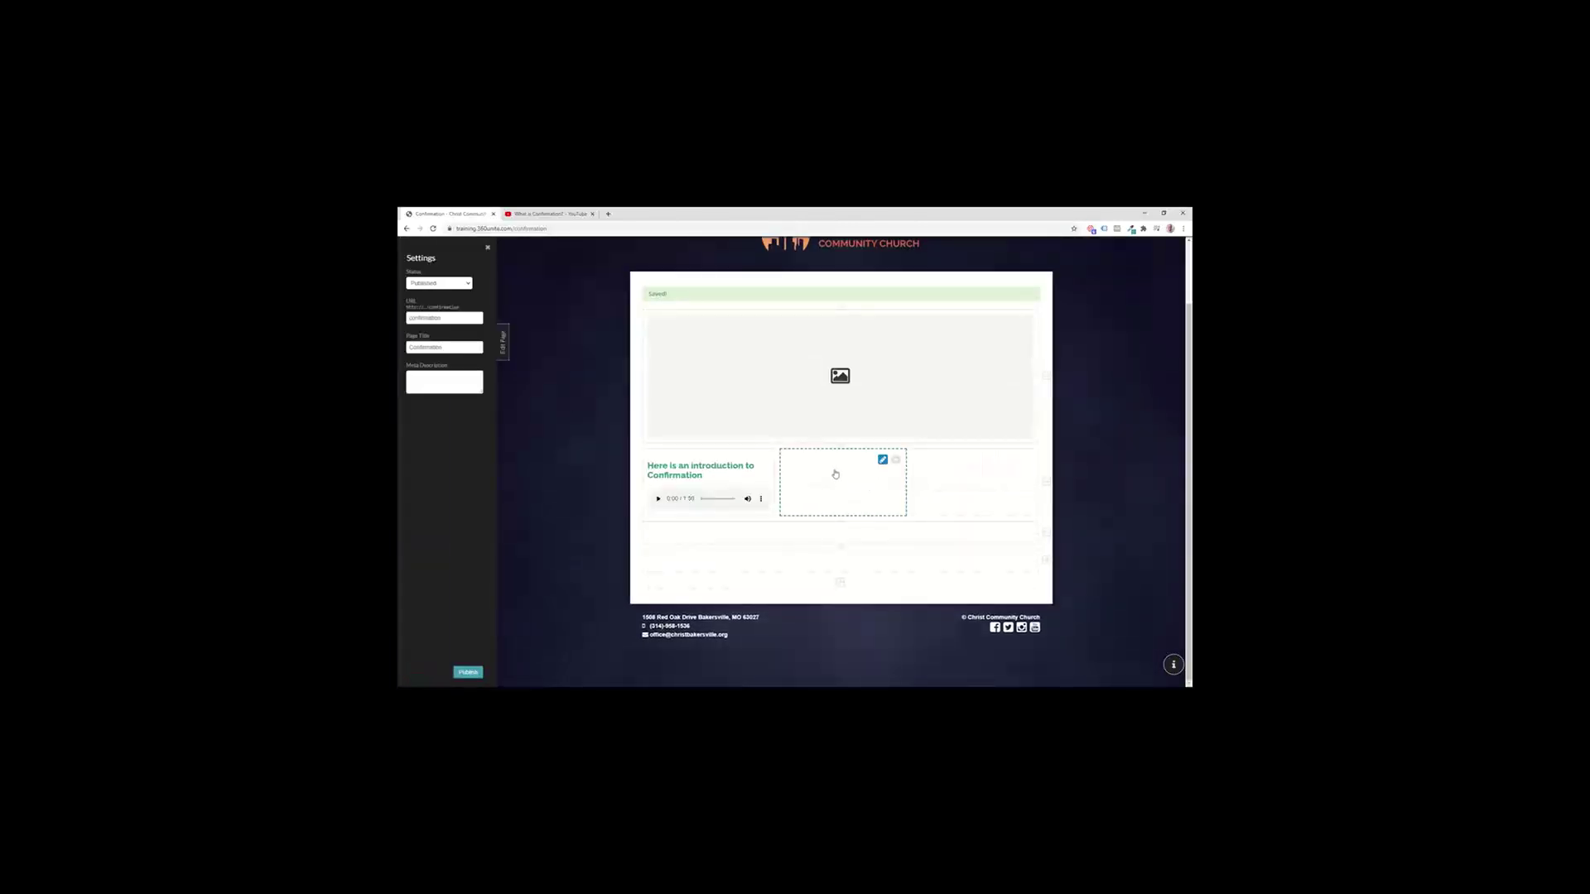
left_click(806, 464)
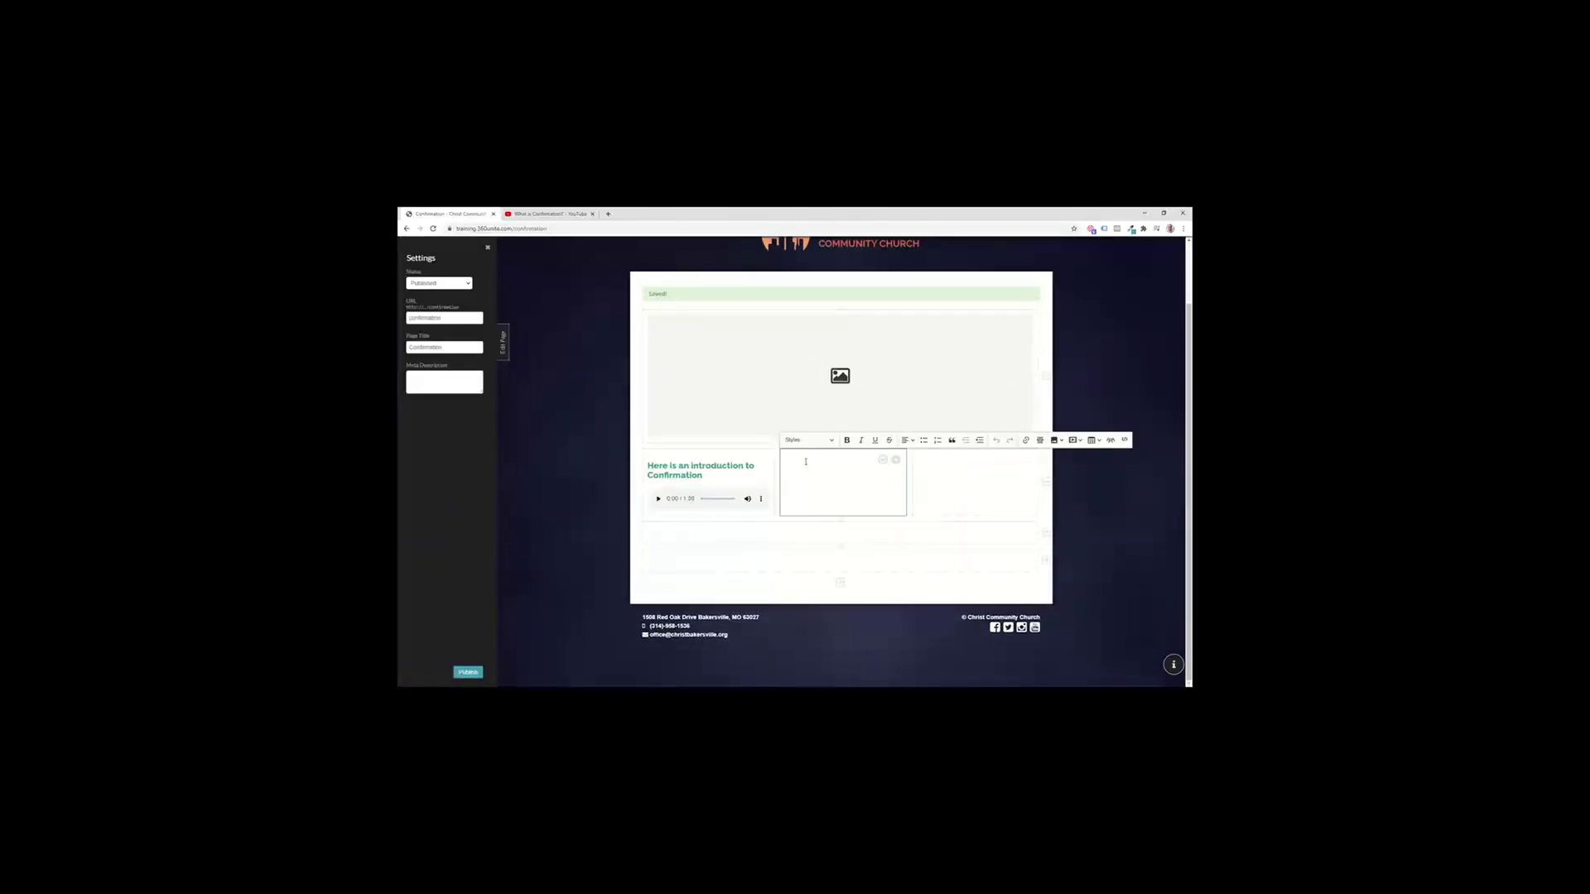
left_click(1123, 440)
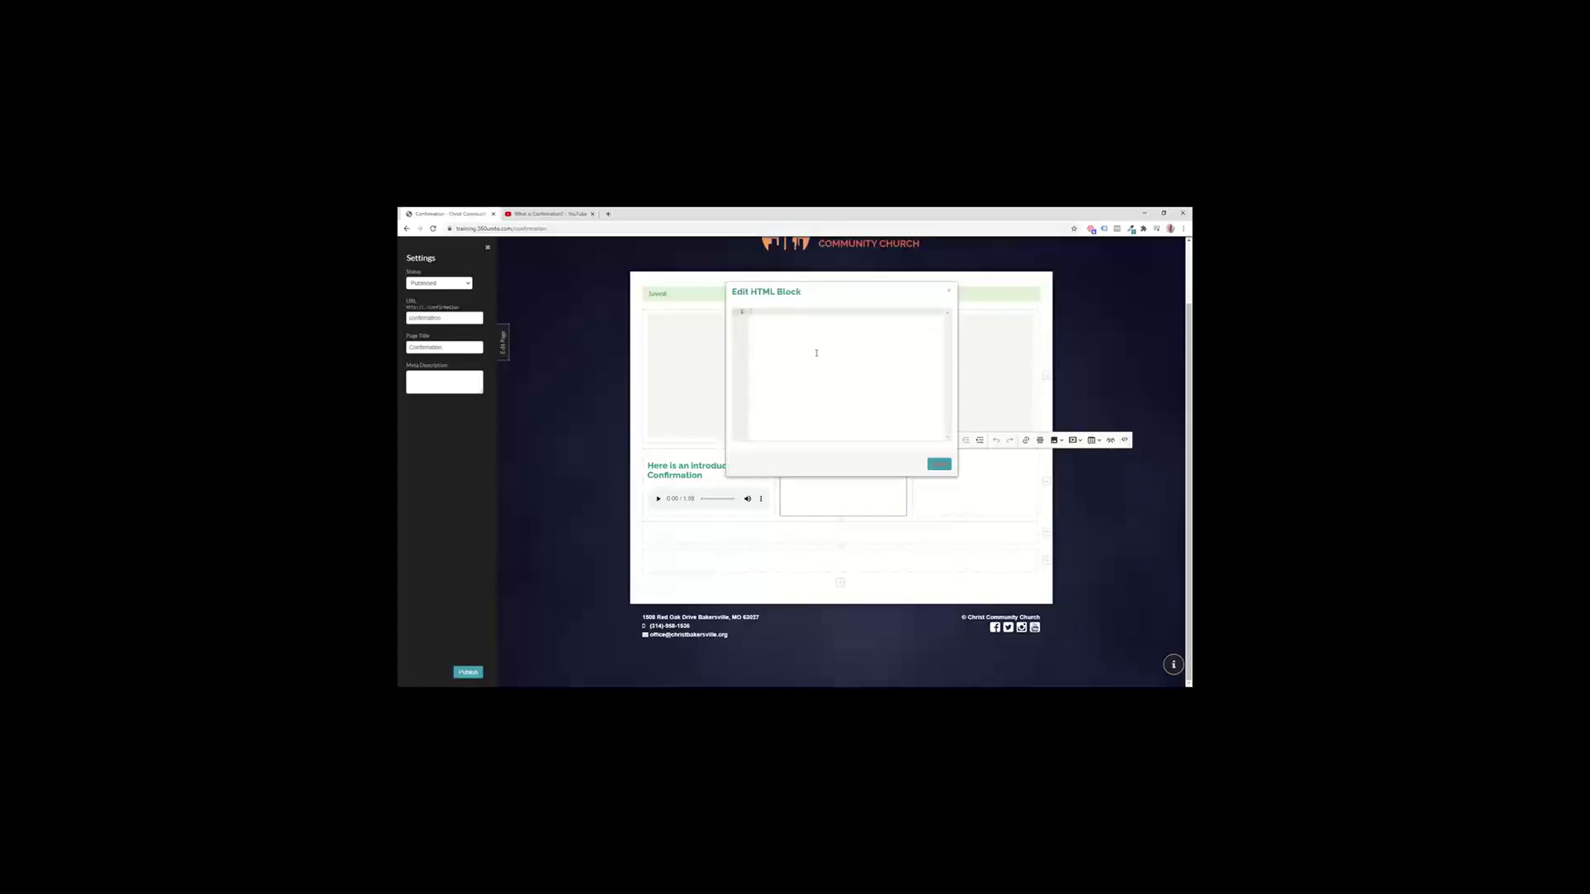
key("ctrl+v")
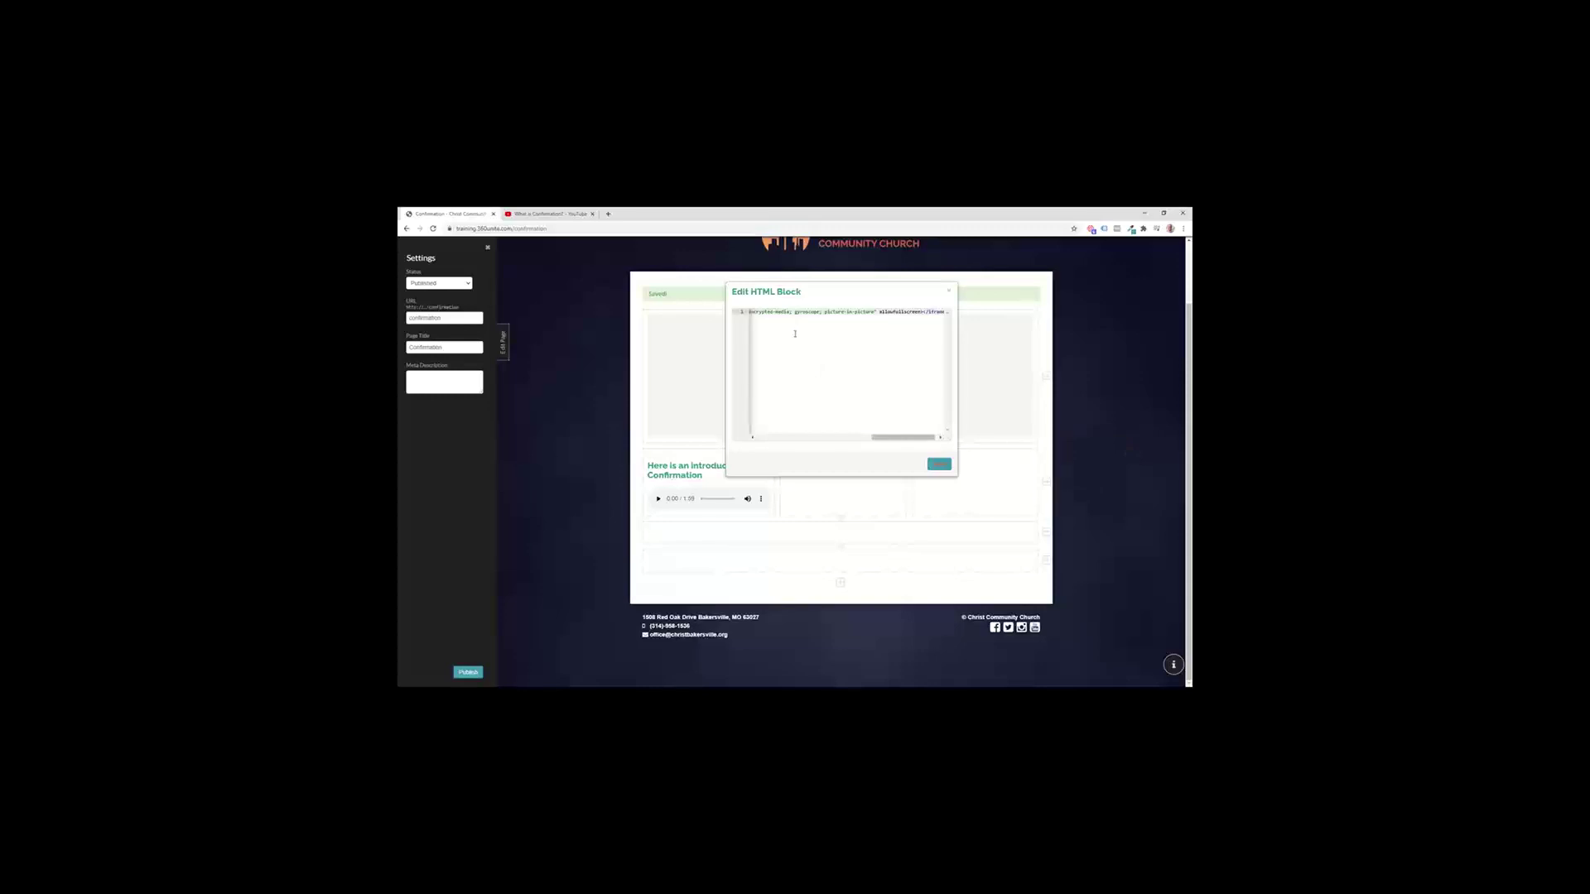
left_click(939, 465)
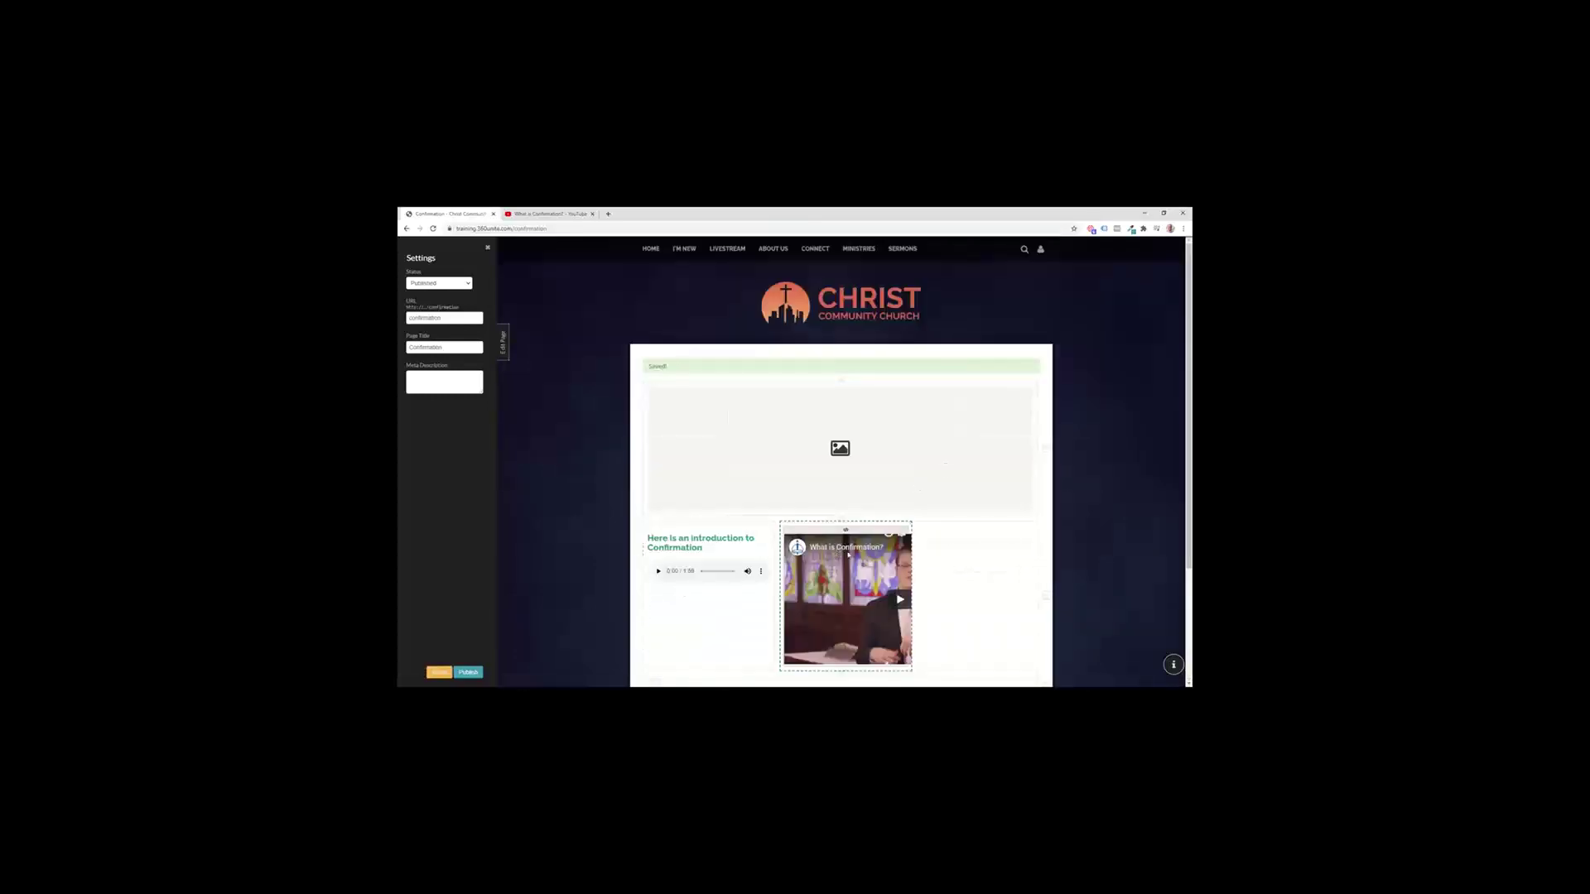
Step: Remove the empty third block and widen the video block across the rest of the row
left_click_drag(911, 551, 1021, 560)
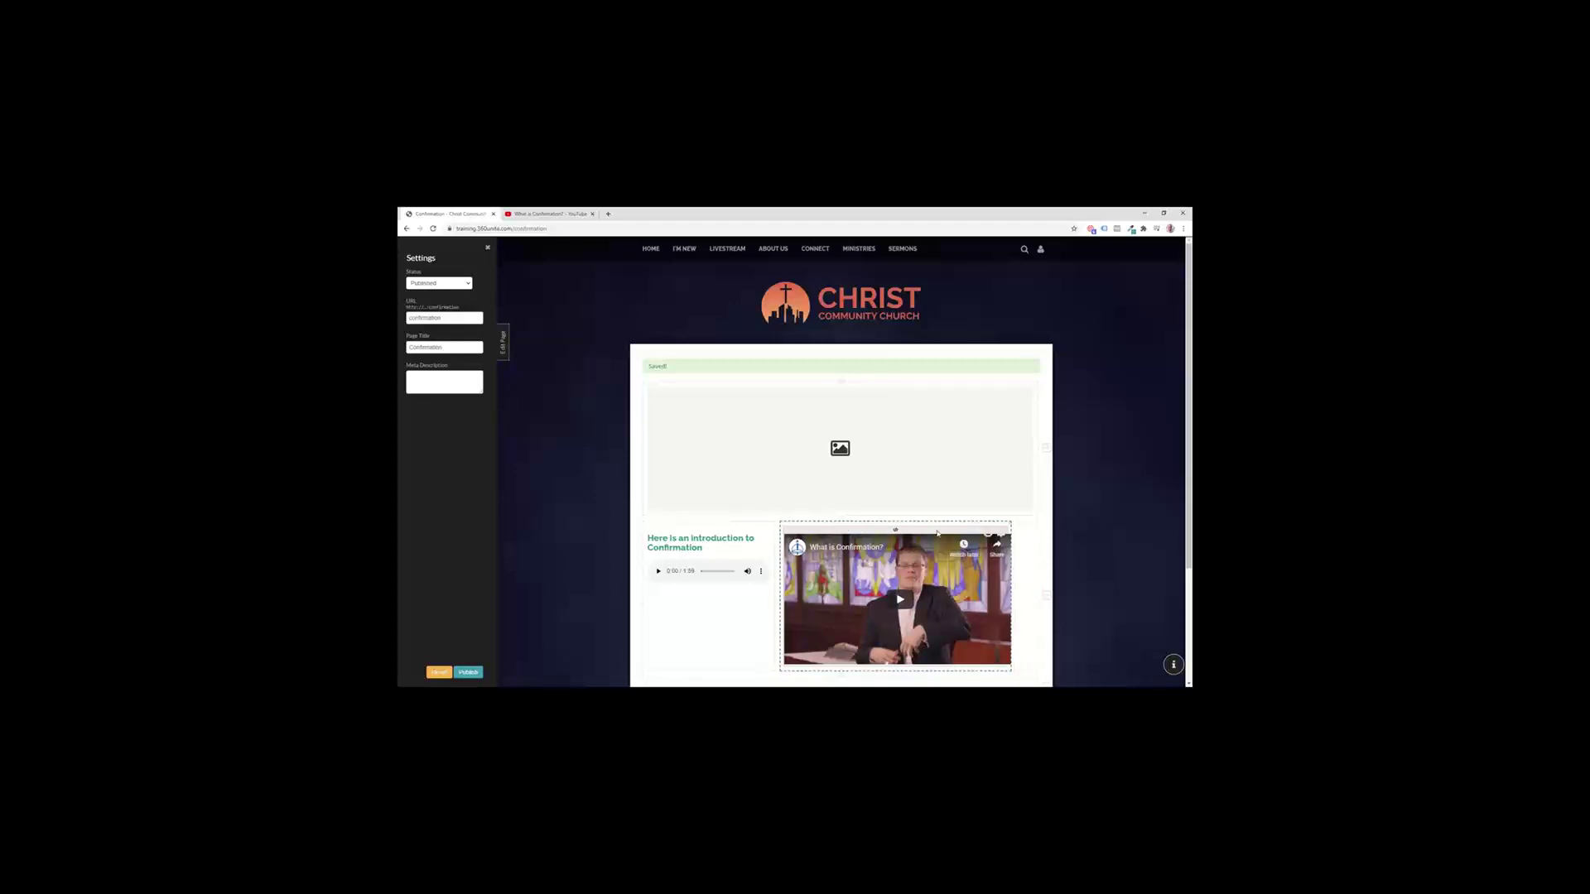
scroll(938, 535, "down", 2)
left_click(1027, 370)
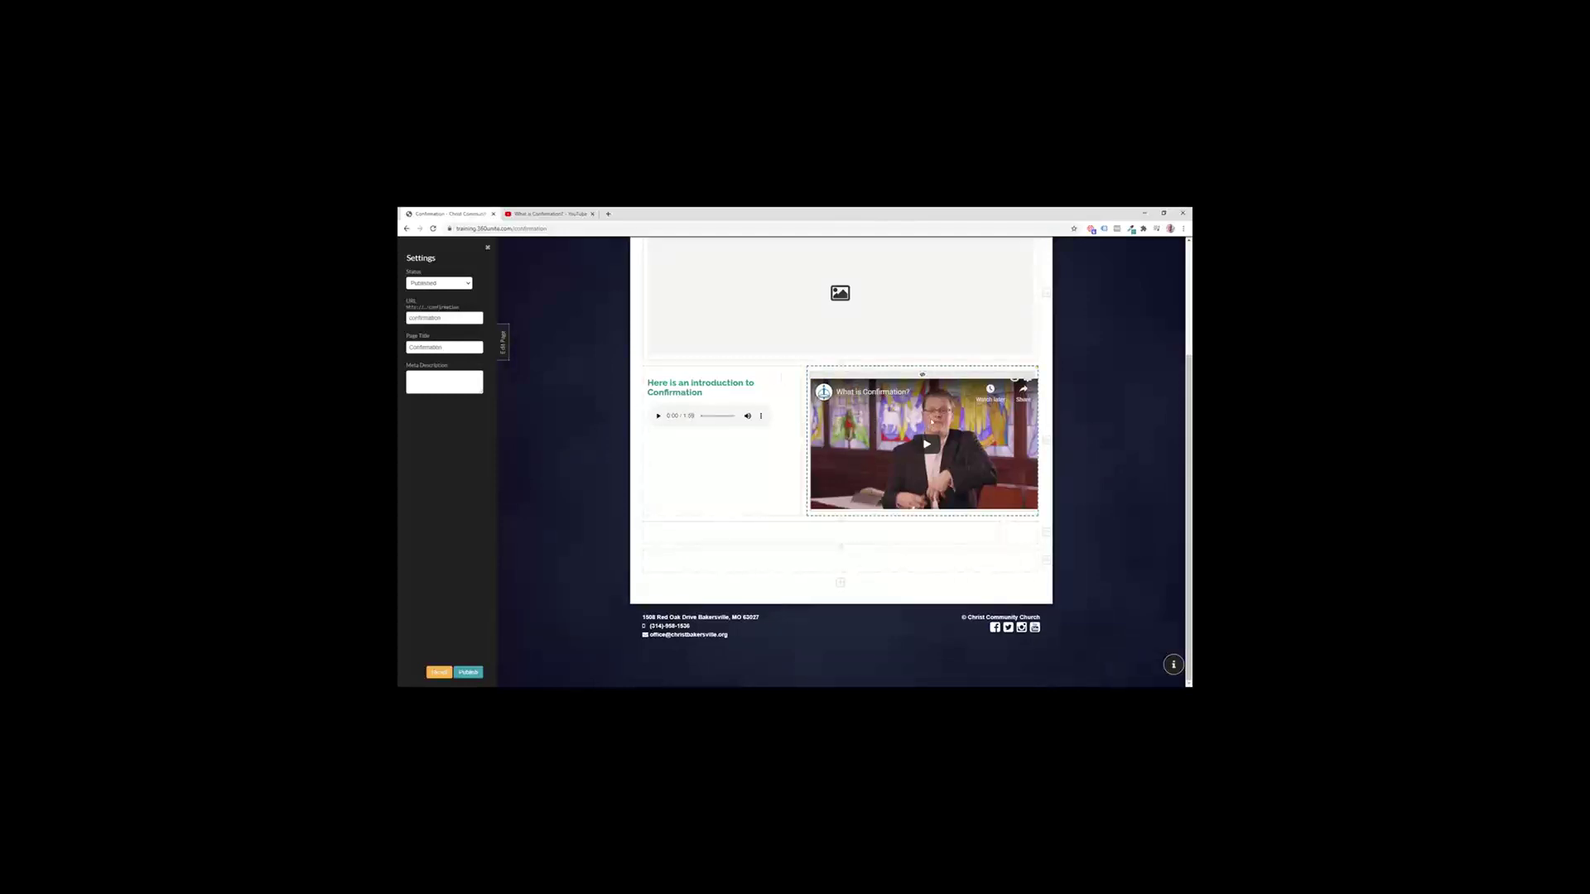
left_click(1011, 376)
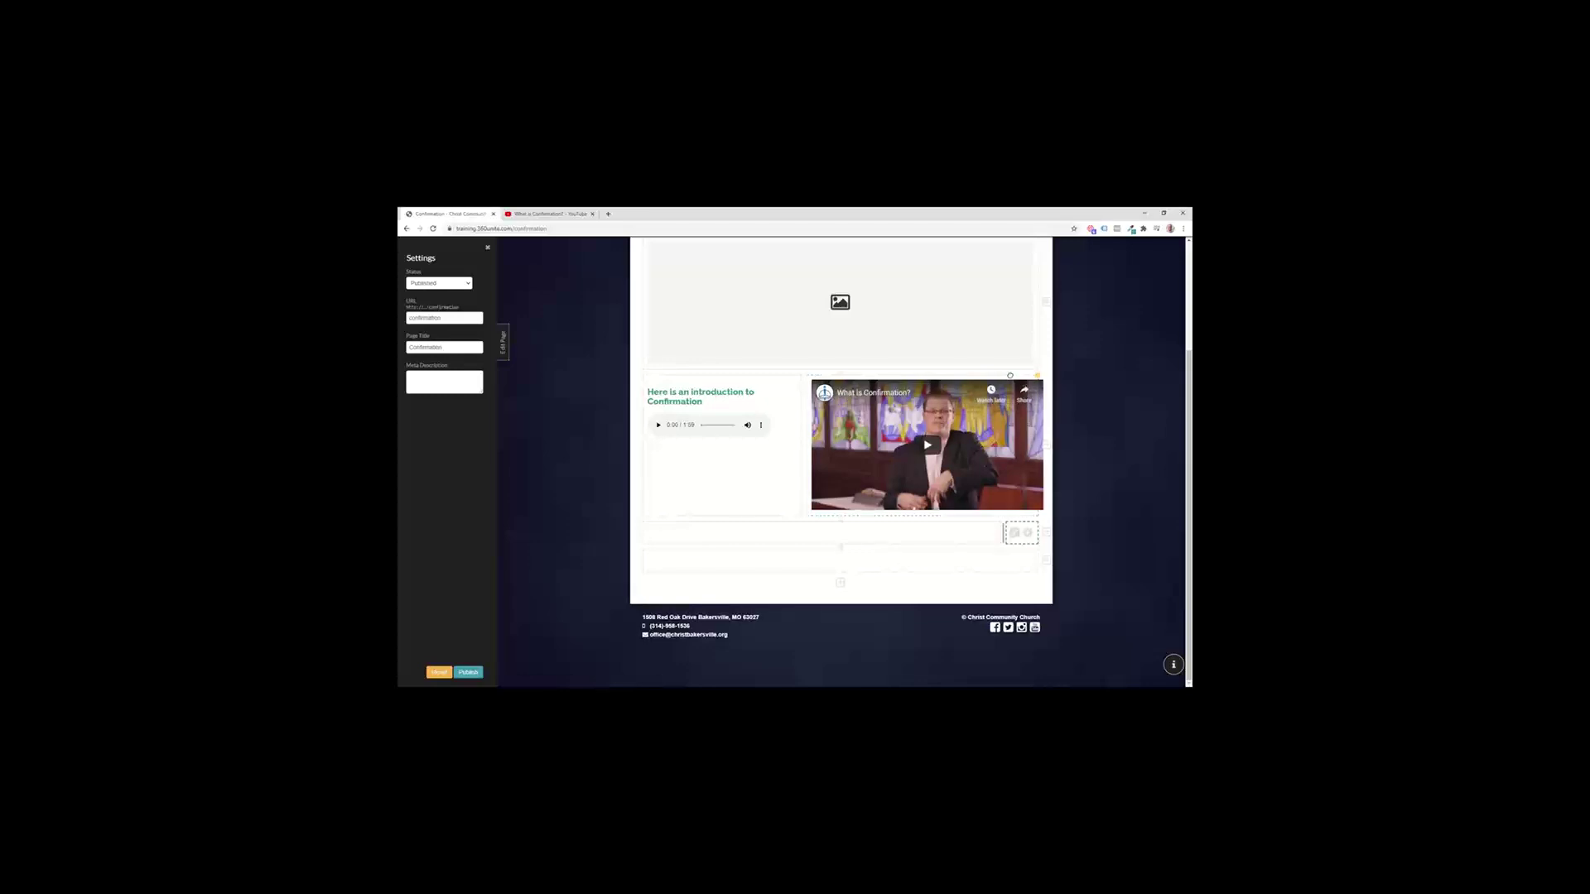
Step: Widen the new right block in the row below to match the video and try inserting media by URL there
left_click_drag(851, 537, 809, 536)
left_click(862, 541)
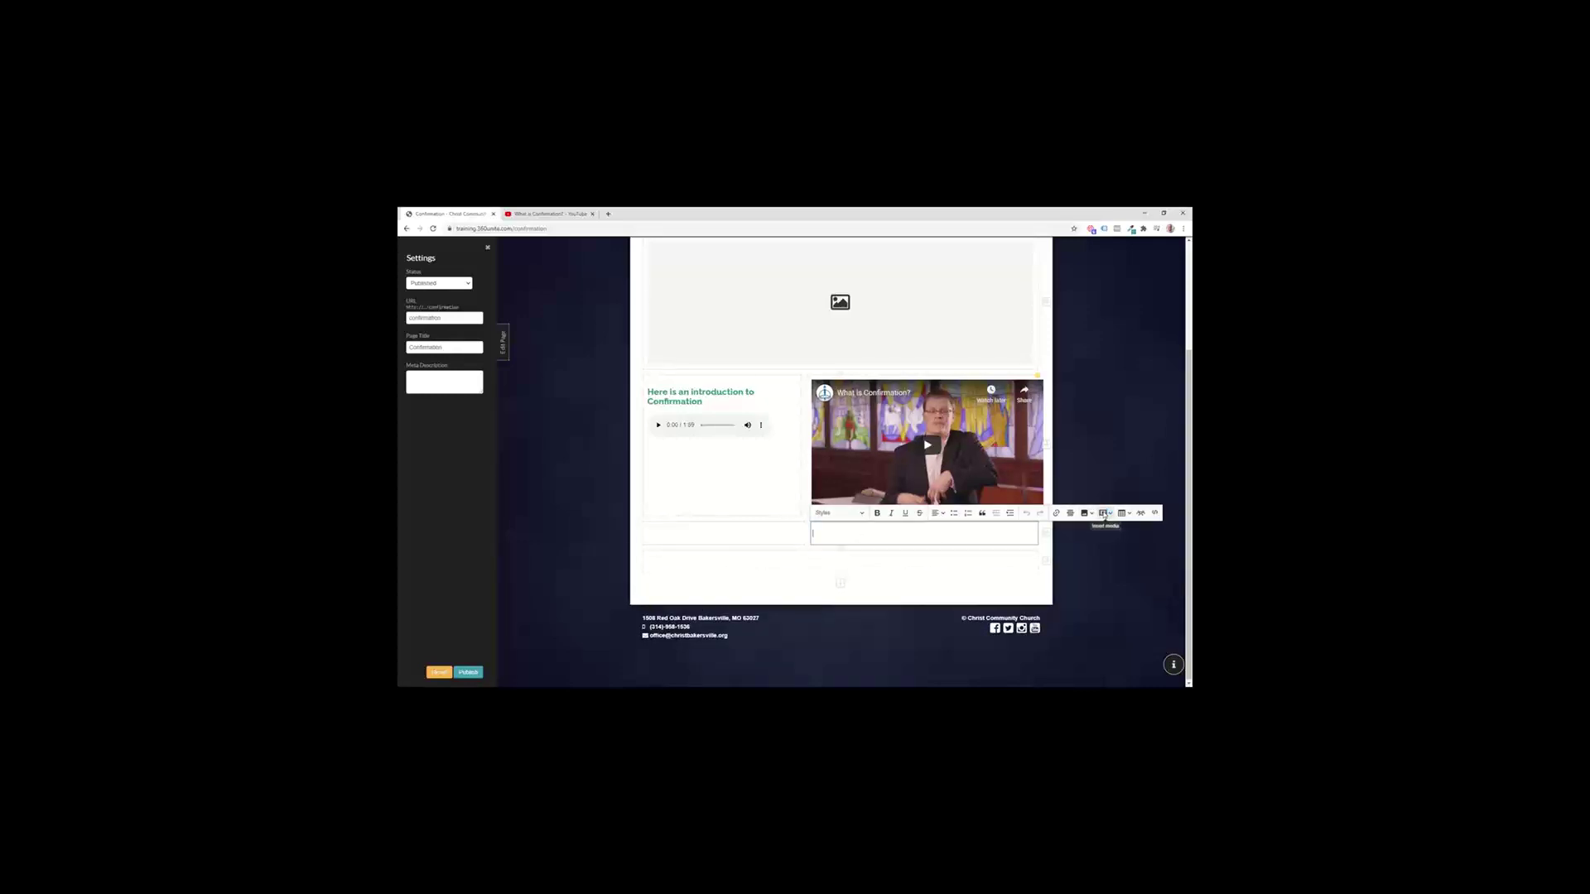
left_click(1104, 513)
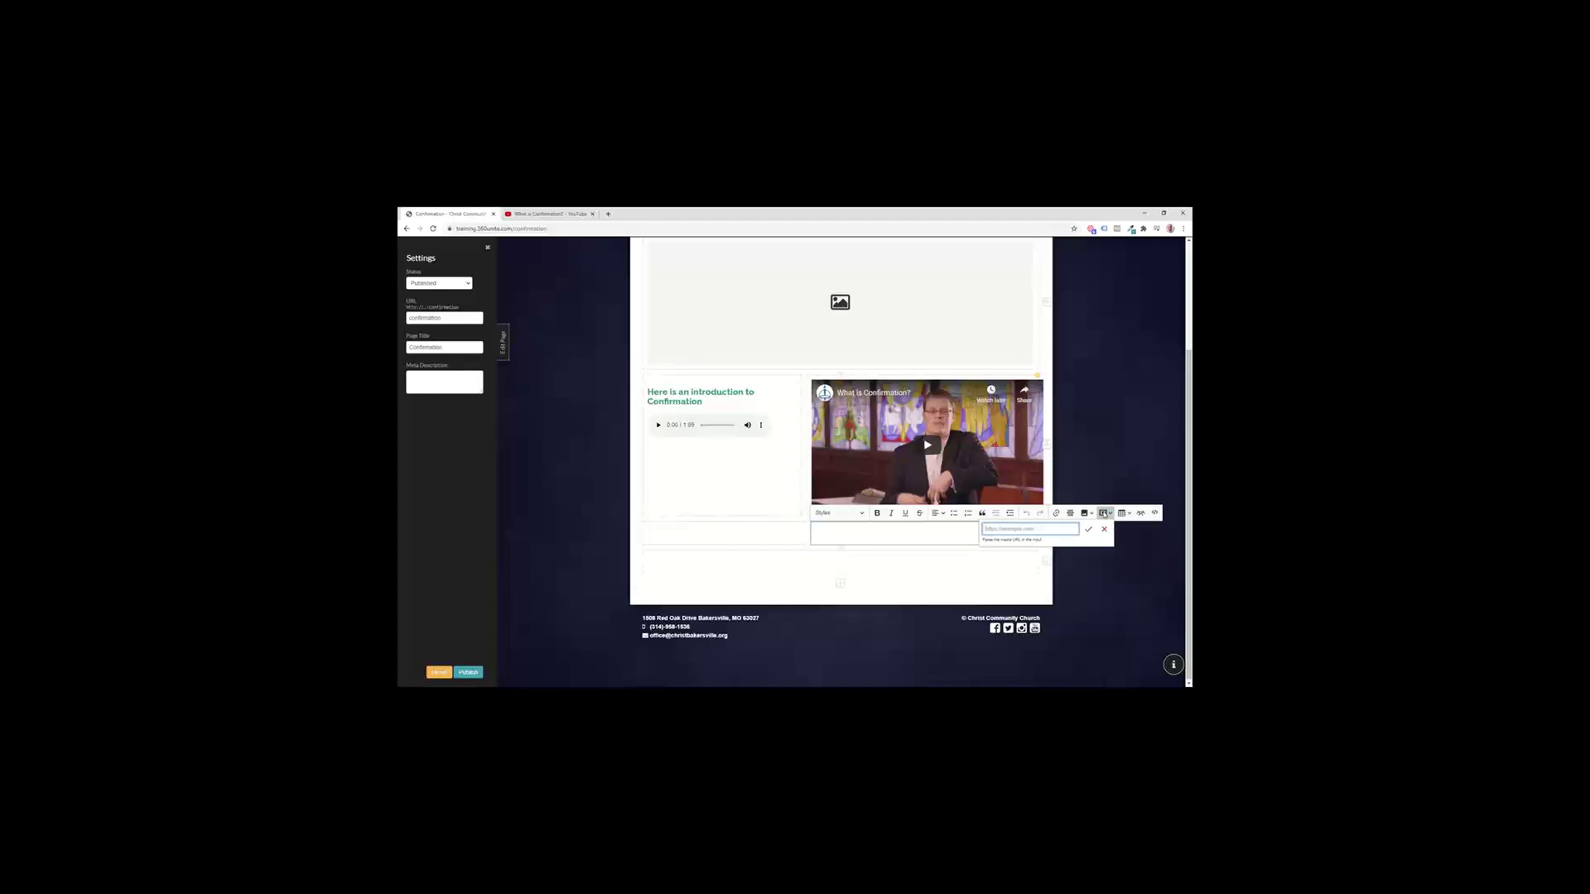
key("ctrl+v")
left_click(1104, 513)
key("alt+Tab")
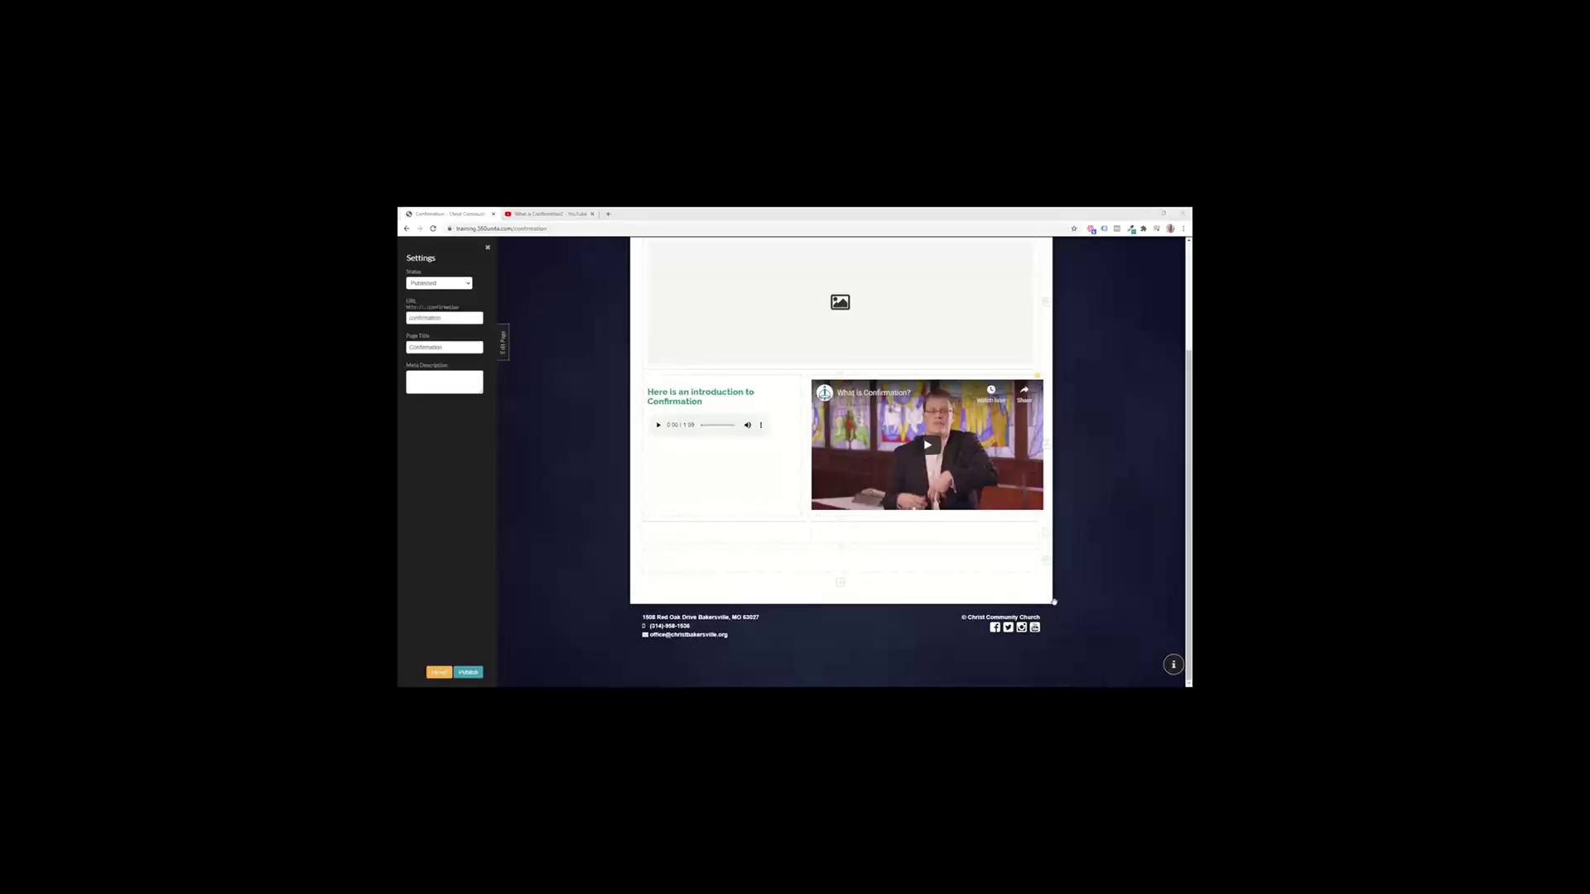
Step: Try rearranging the video blocks below the introduction heading, pause the playing video and discard the unpublished page changes
left_click(839, 499)
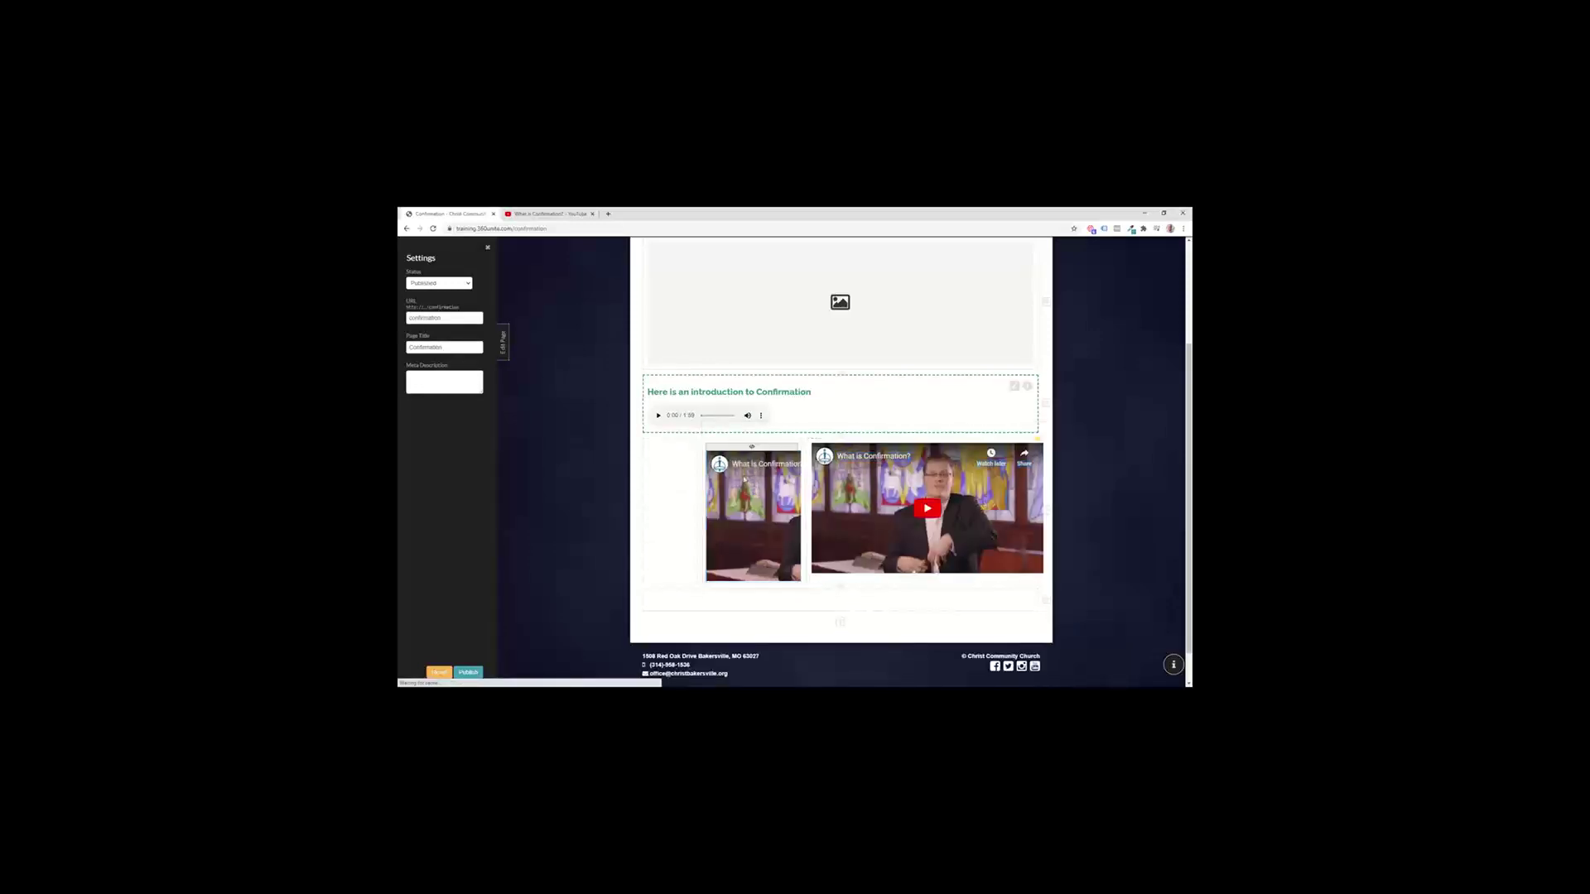
left_click(935, 505)
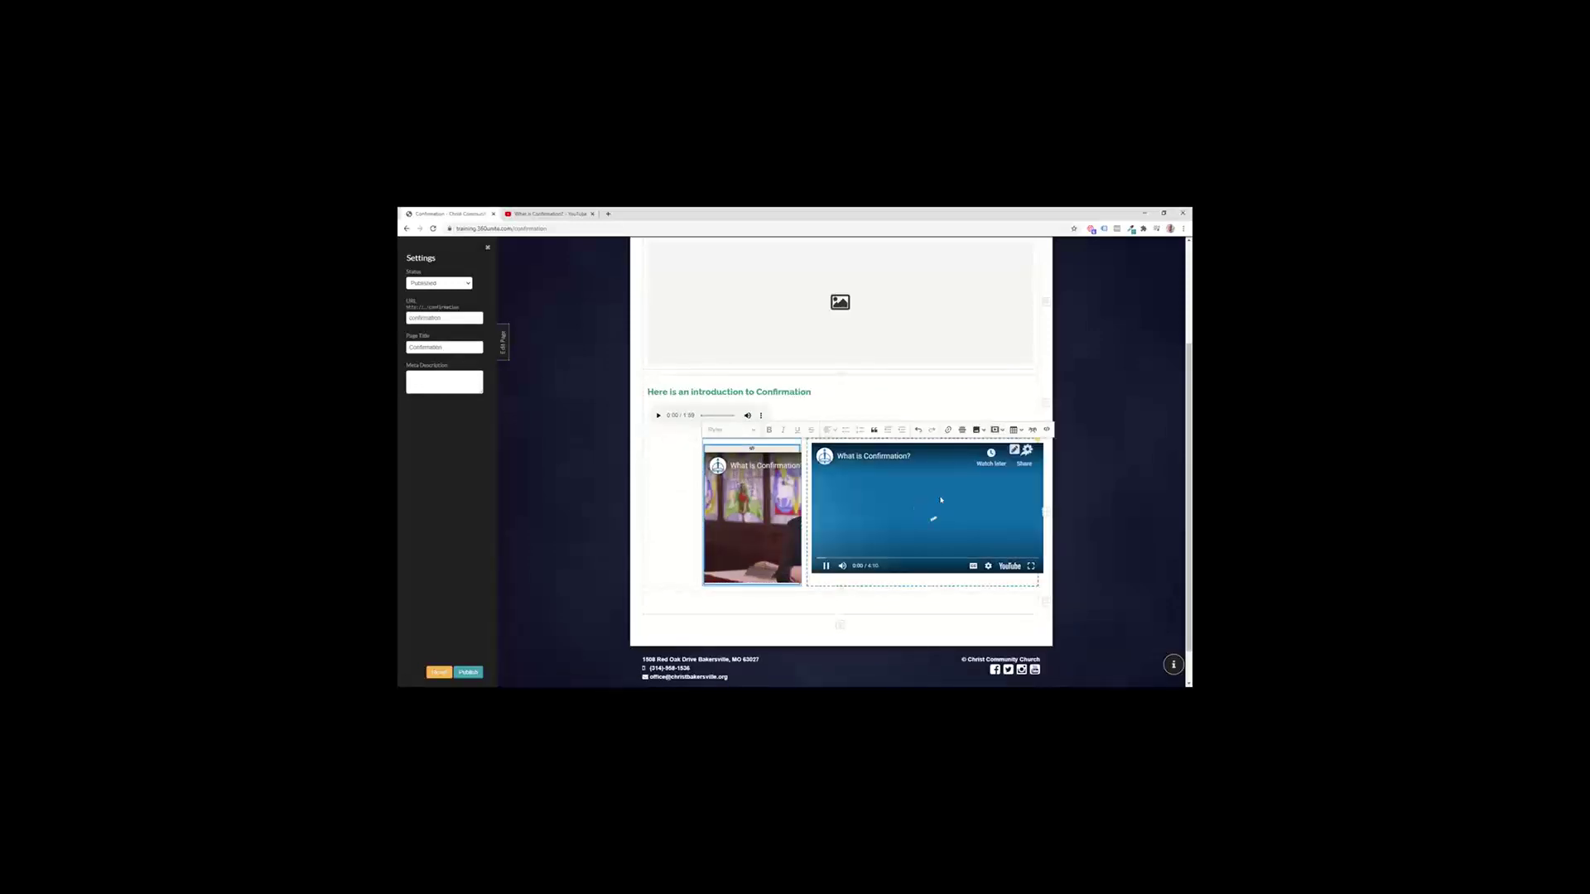
left_click(769, 449)
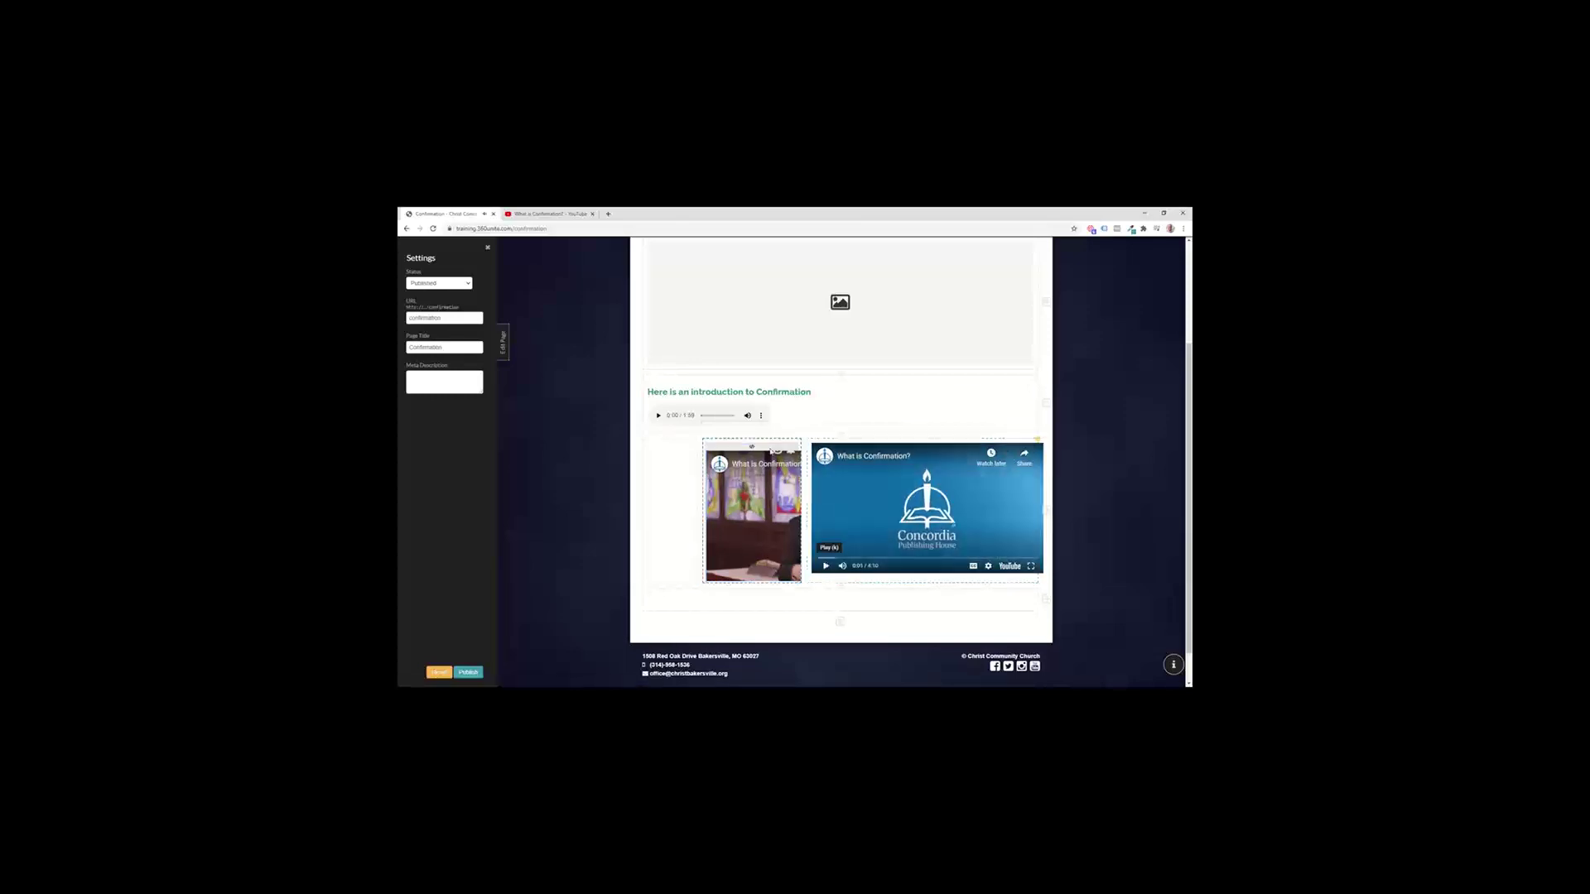
left_click(746, 518)
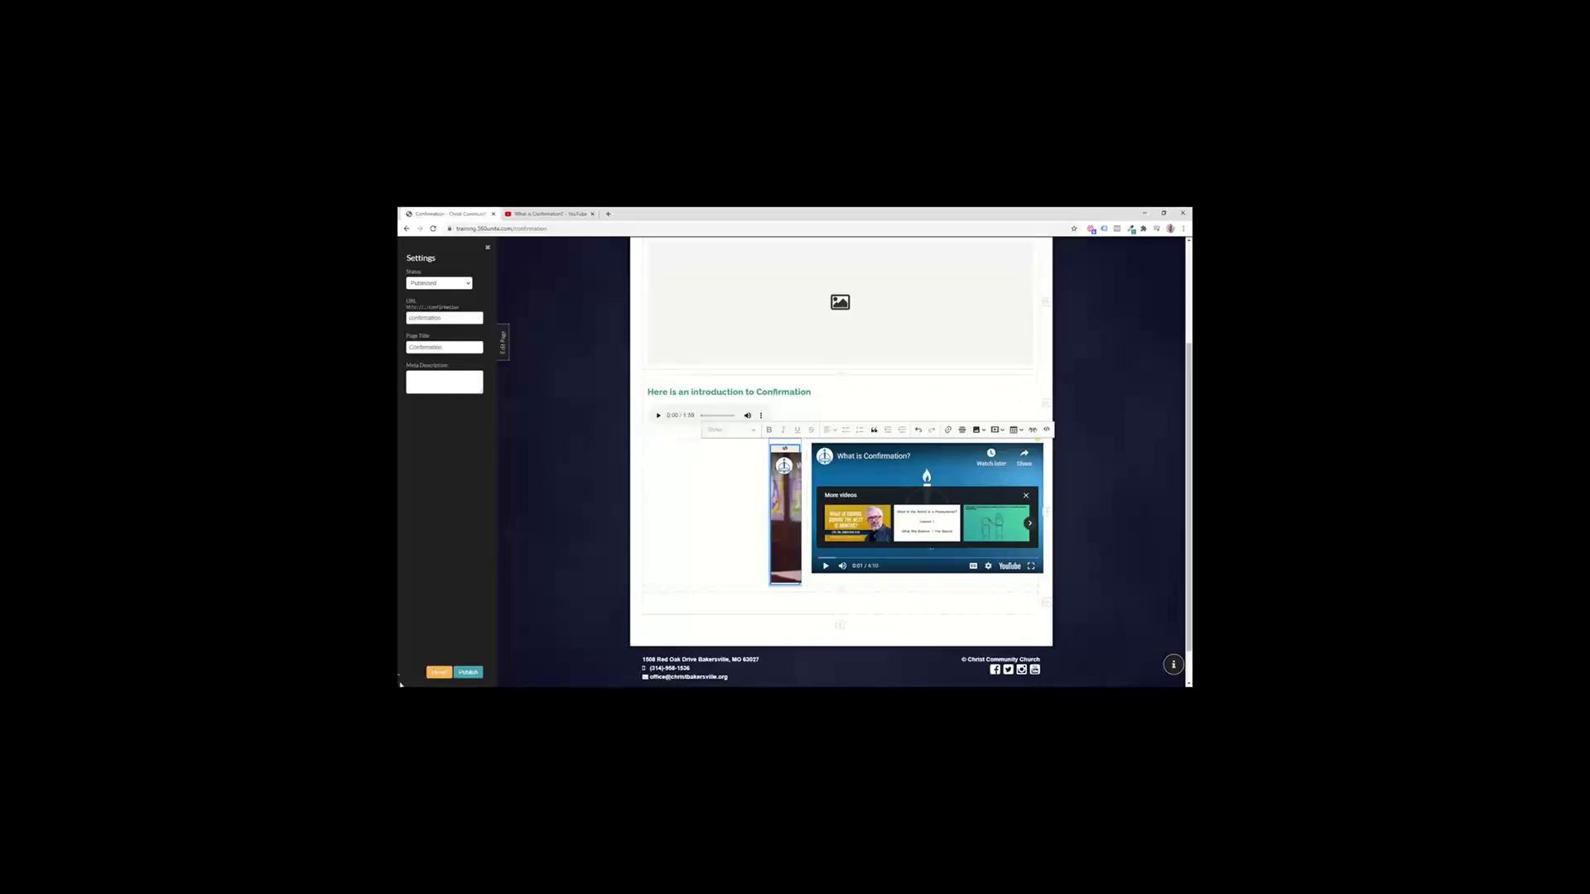
left_click(432, 673)
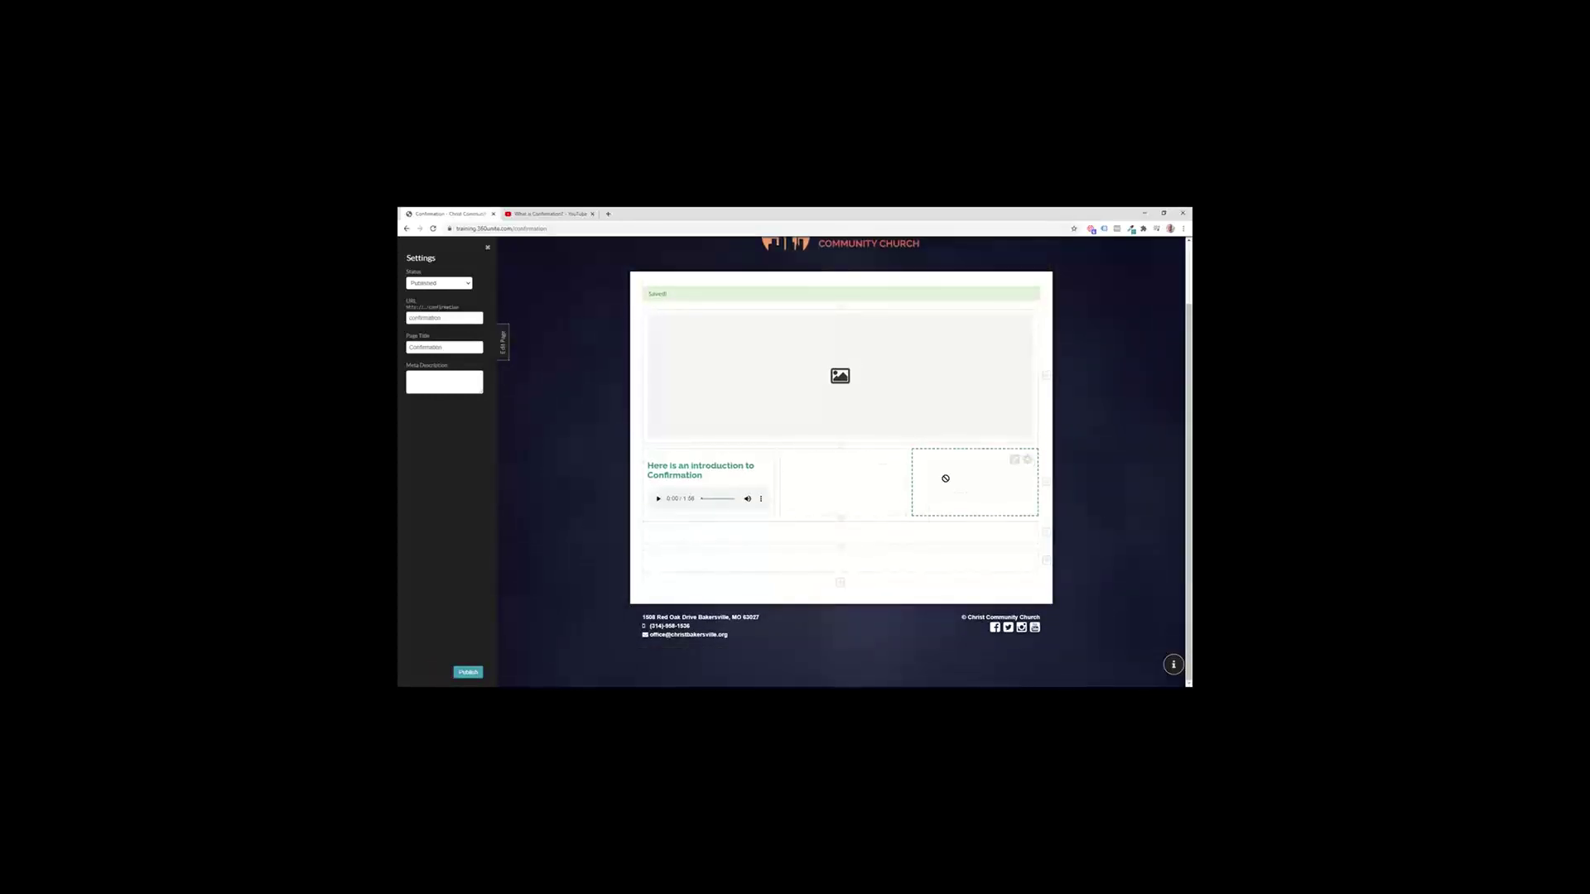
Step: Reduce the heading's row to two equal blocks and embed the YouTube iframe code as HTML in the empty one
left_click(1015, 470)
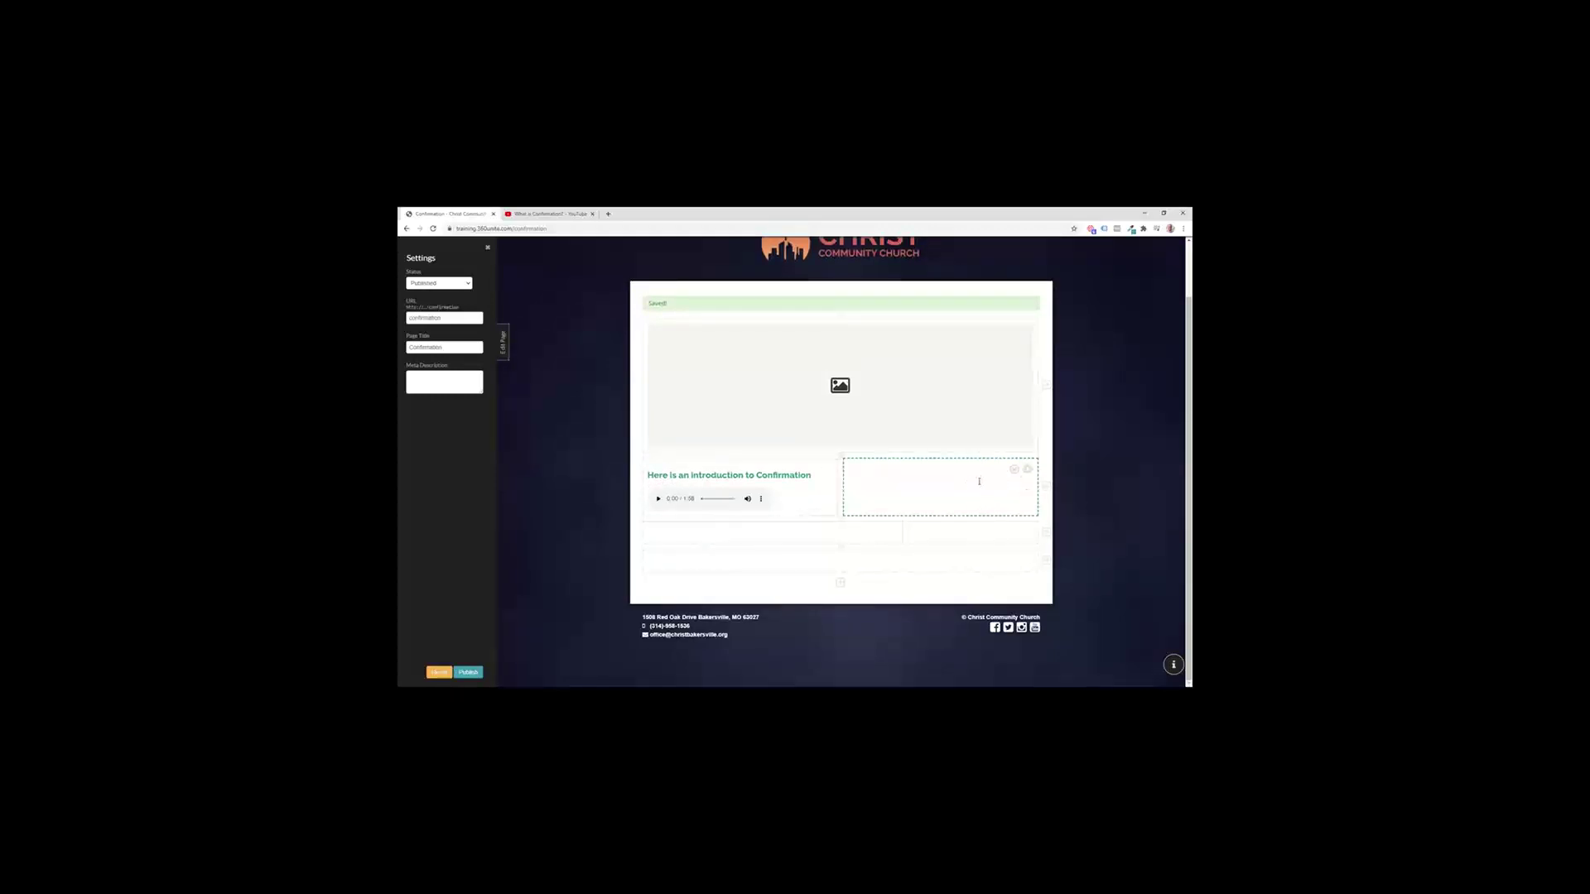
left_click(1030, 450)
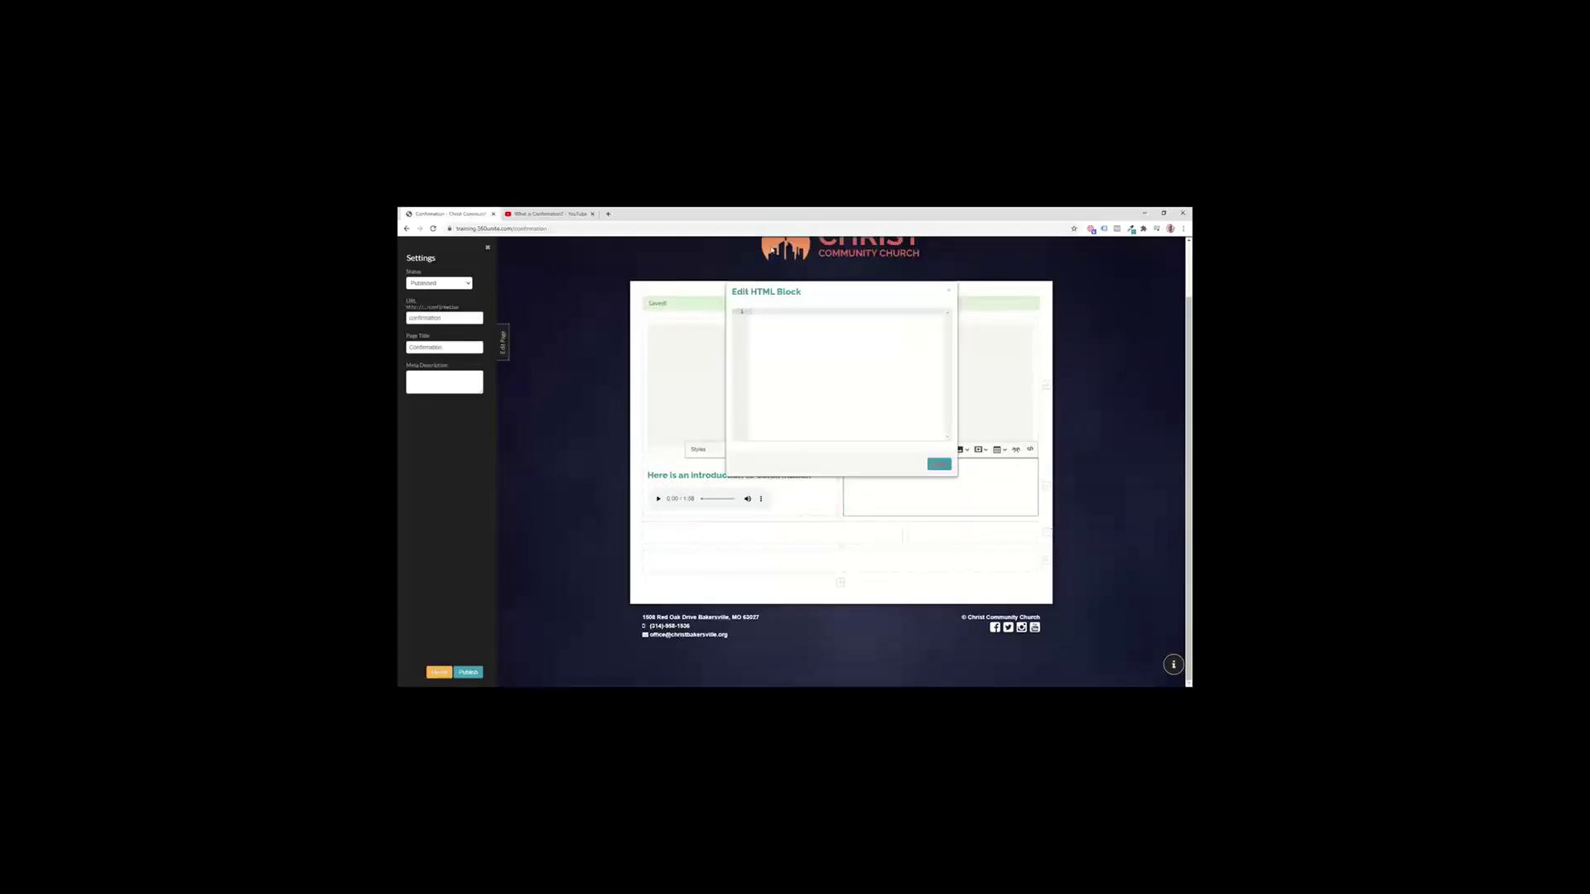
left_click(551, 214)
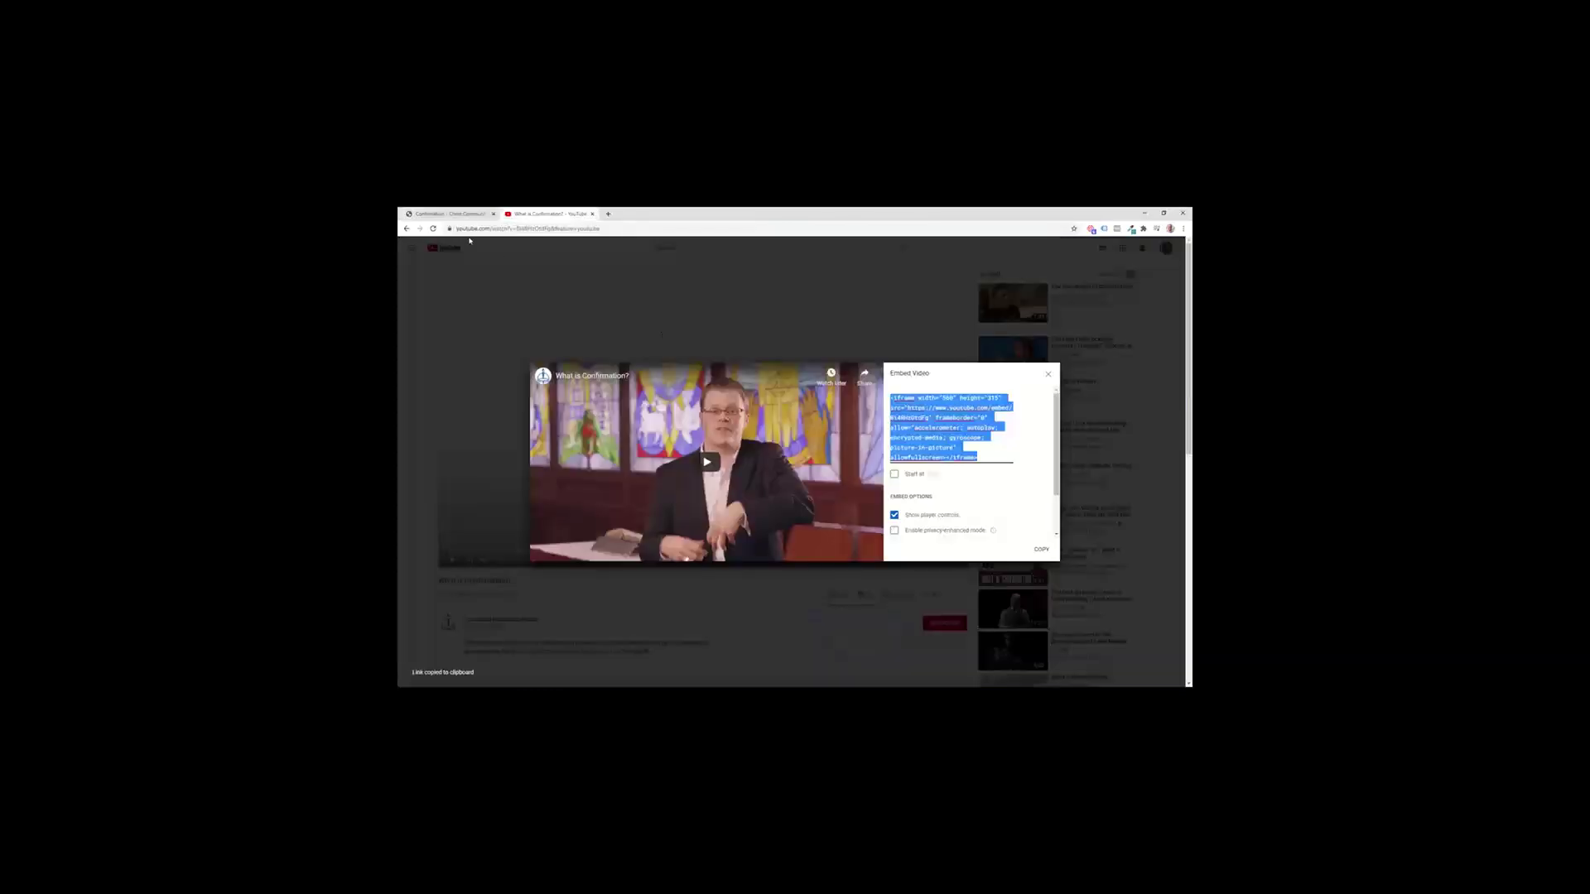
left_click(447, 214)
type("<iframe width=\"560\" height=\"315\" src=\"https://www.youtube.com/embed/Wi40o3tdFg\" frameborder=\"0\" allow=\"accelerometer; autoplay; encrypted-media; gyroscope; picture-in-picture\" allowfullscreen></iframe>")
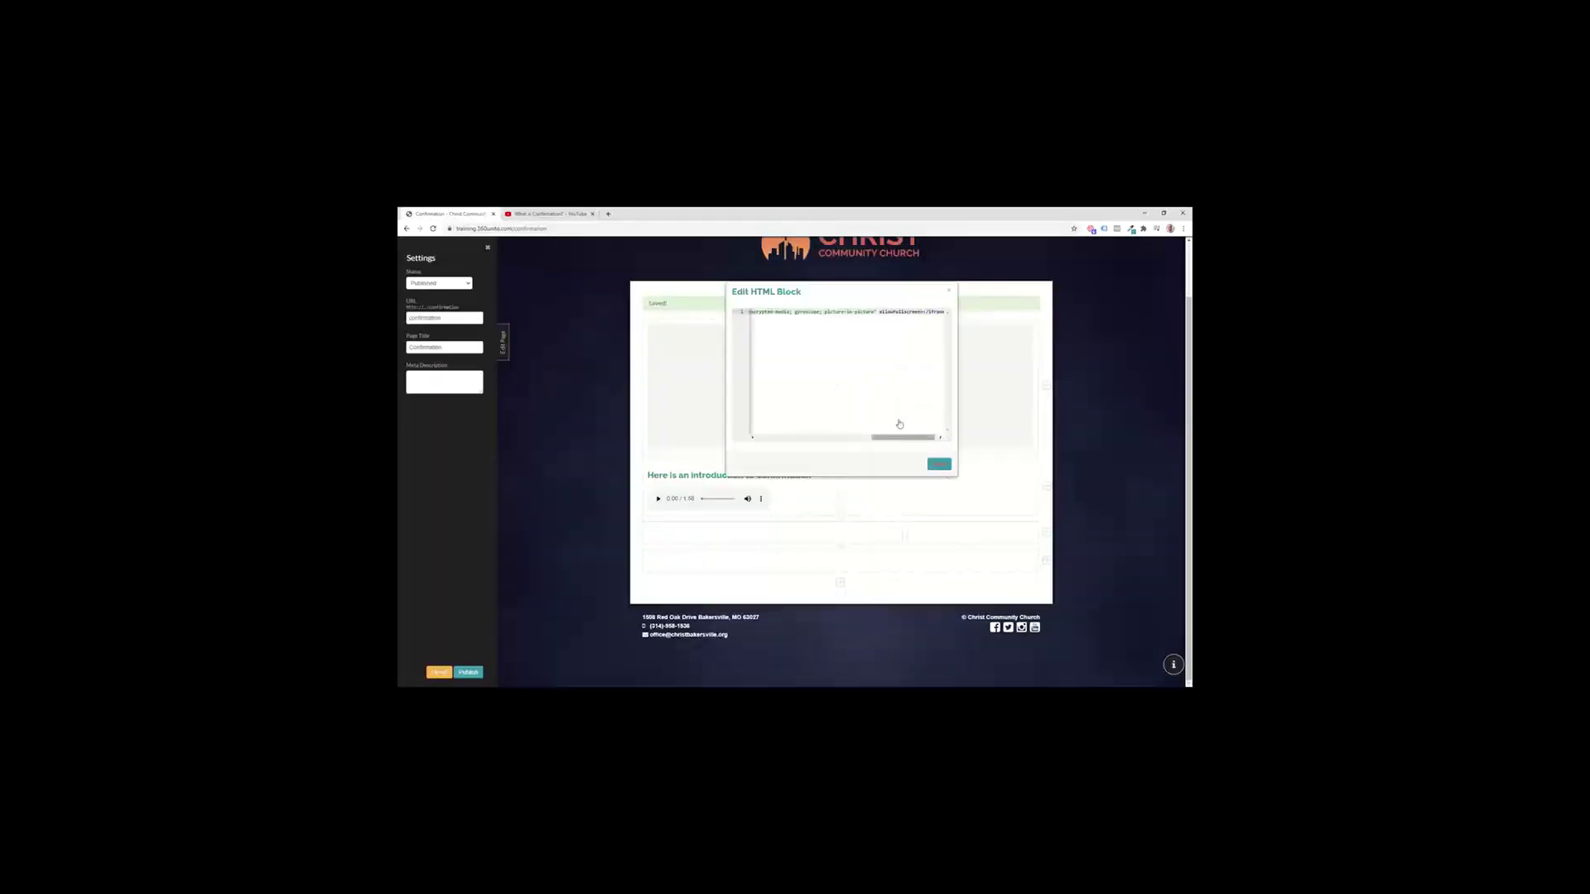
left_click(939, 465)
Step: Widen the empty right block in the row below the embedded video and insert the copied YouTube video there by URL
scroll(905, 565, "down", 1)
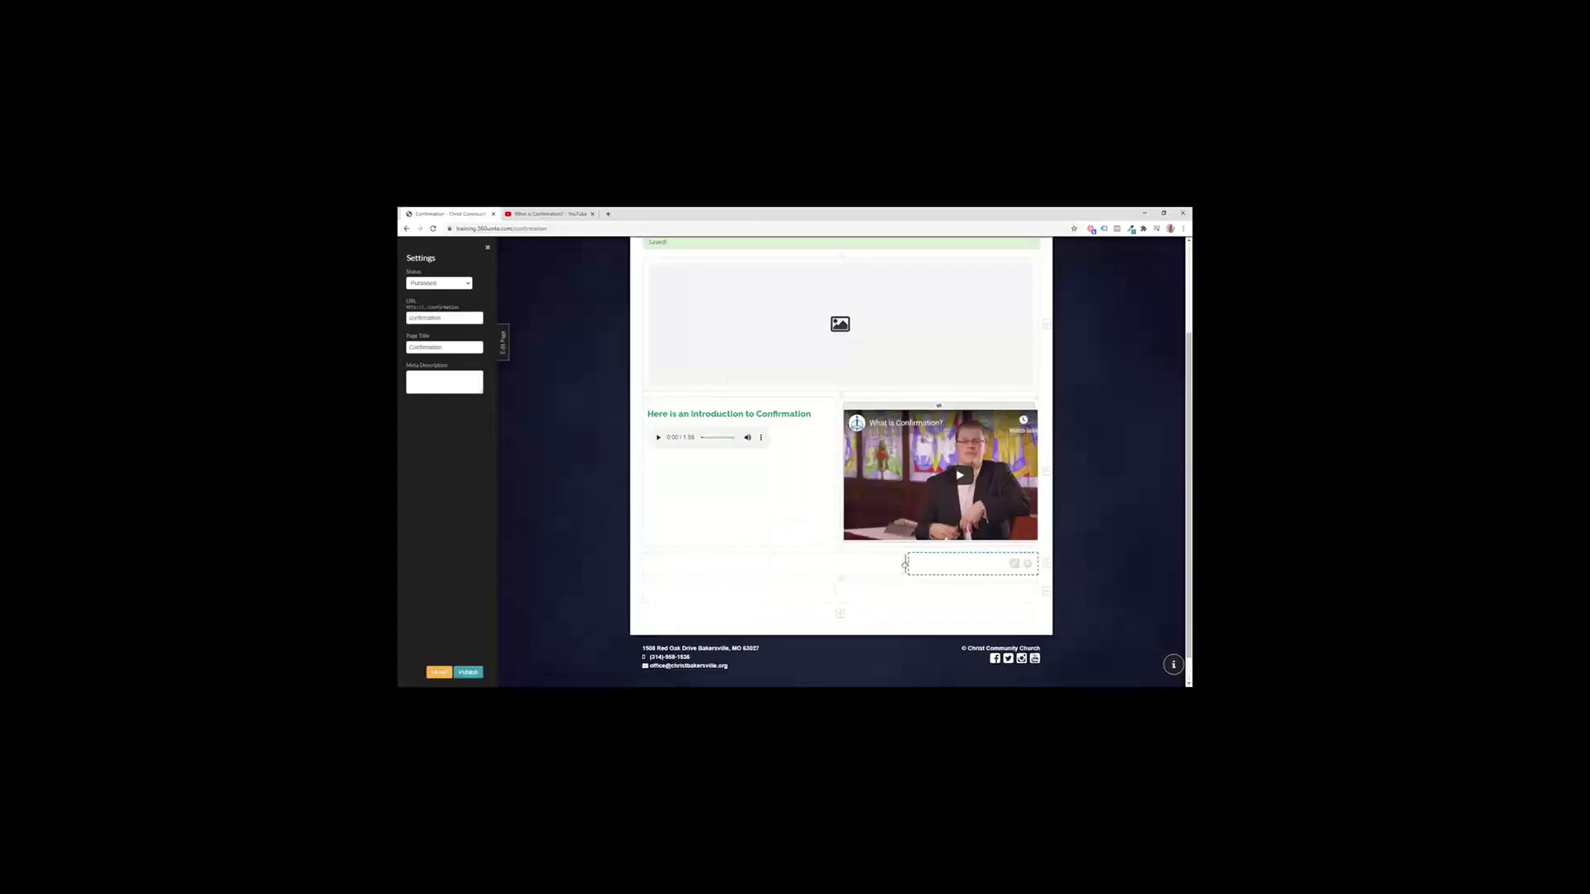
left_click_drag(905, 565, 809, 565)
left_click(944, 561)
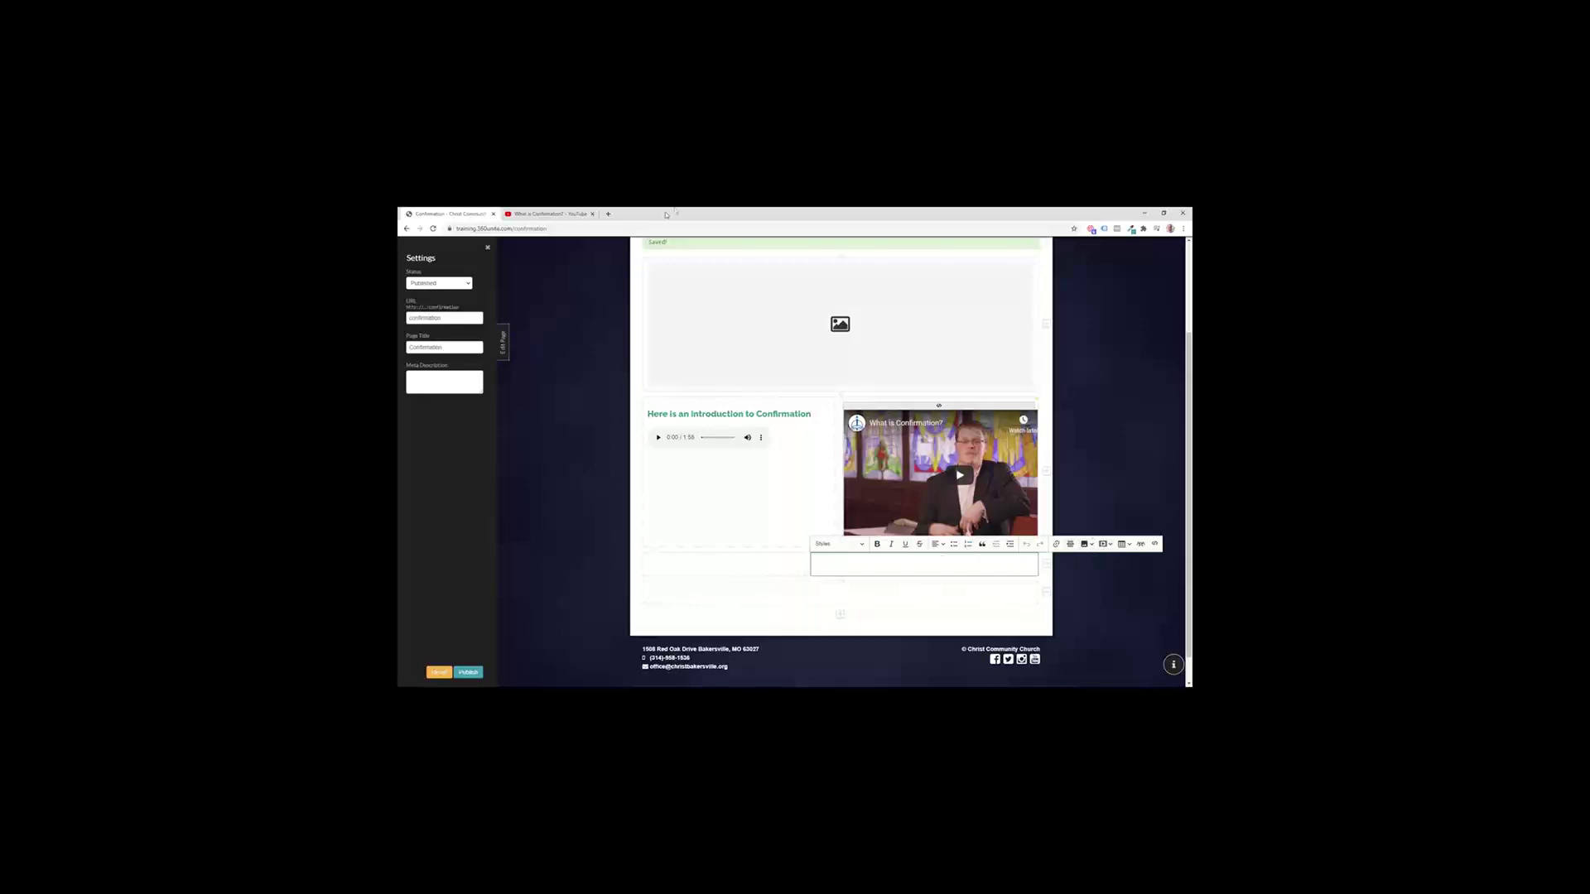
left_click(1038, 562)
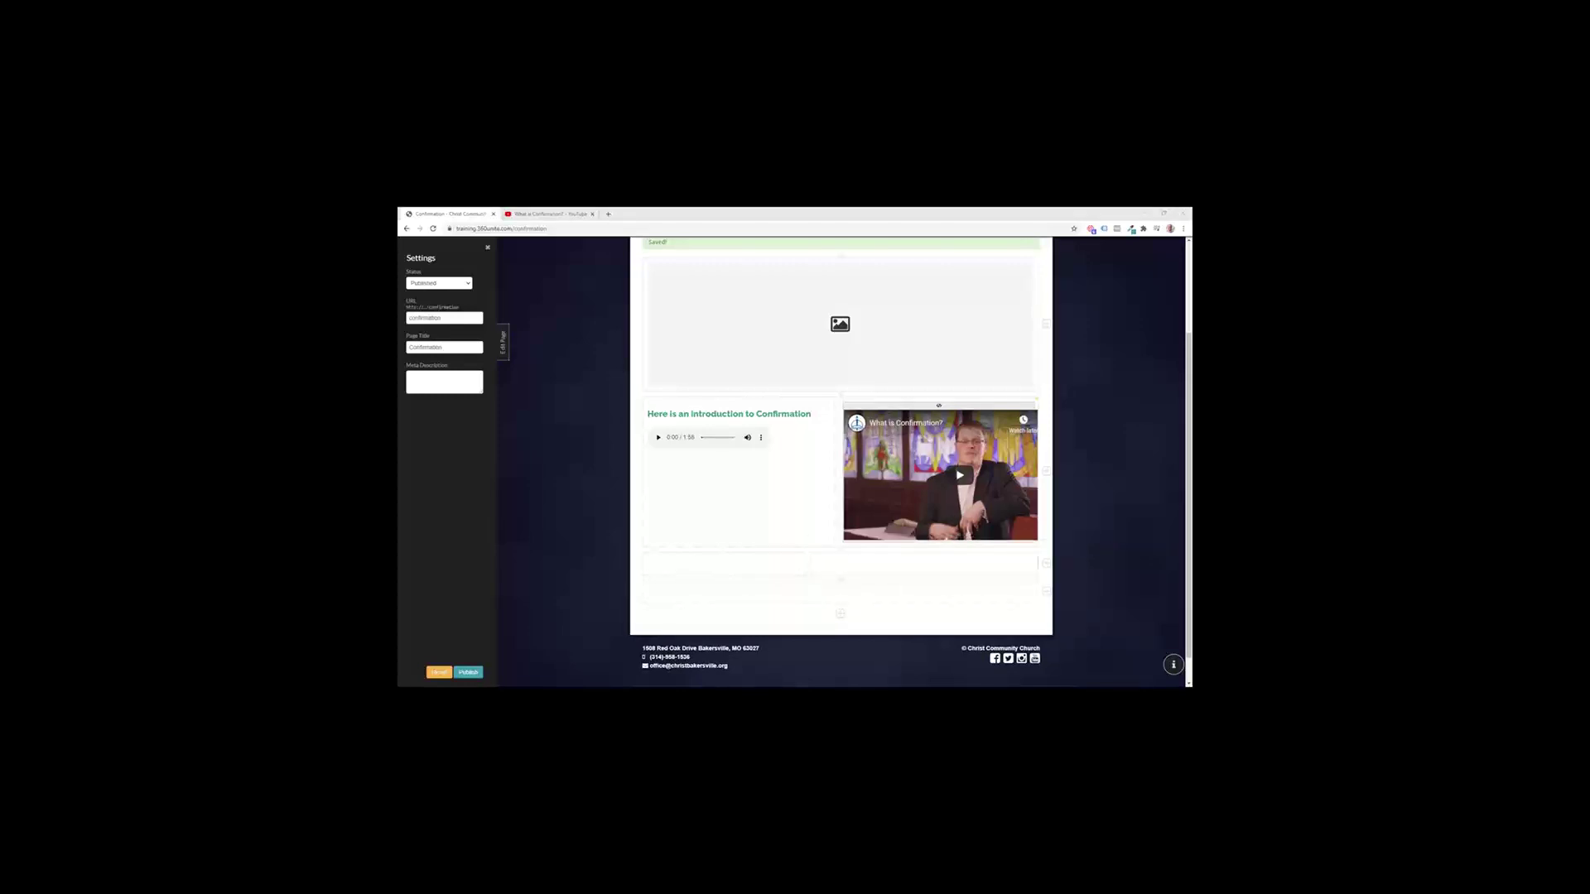
left_click(985, 563)
left_click(1103, 544)
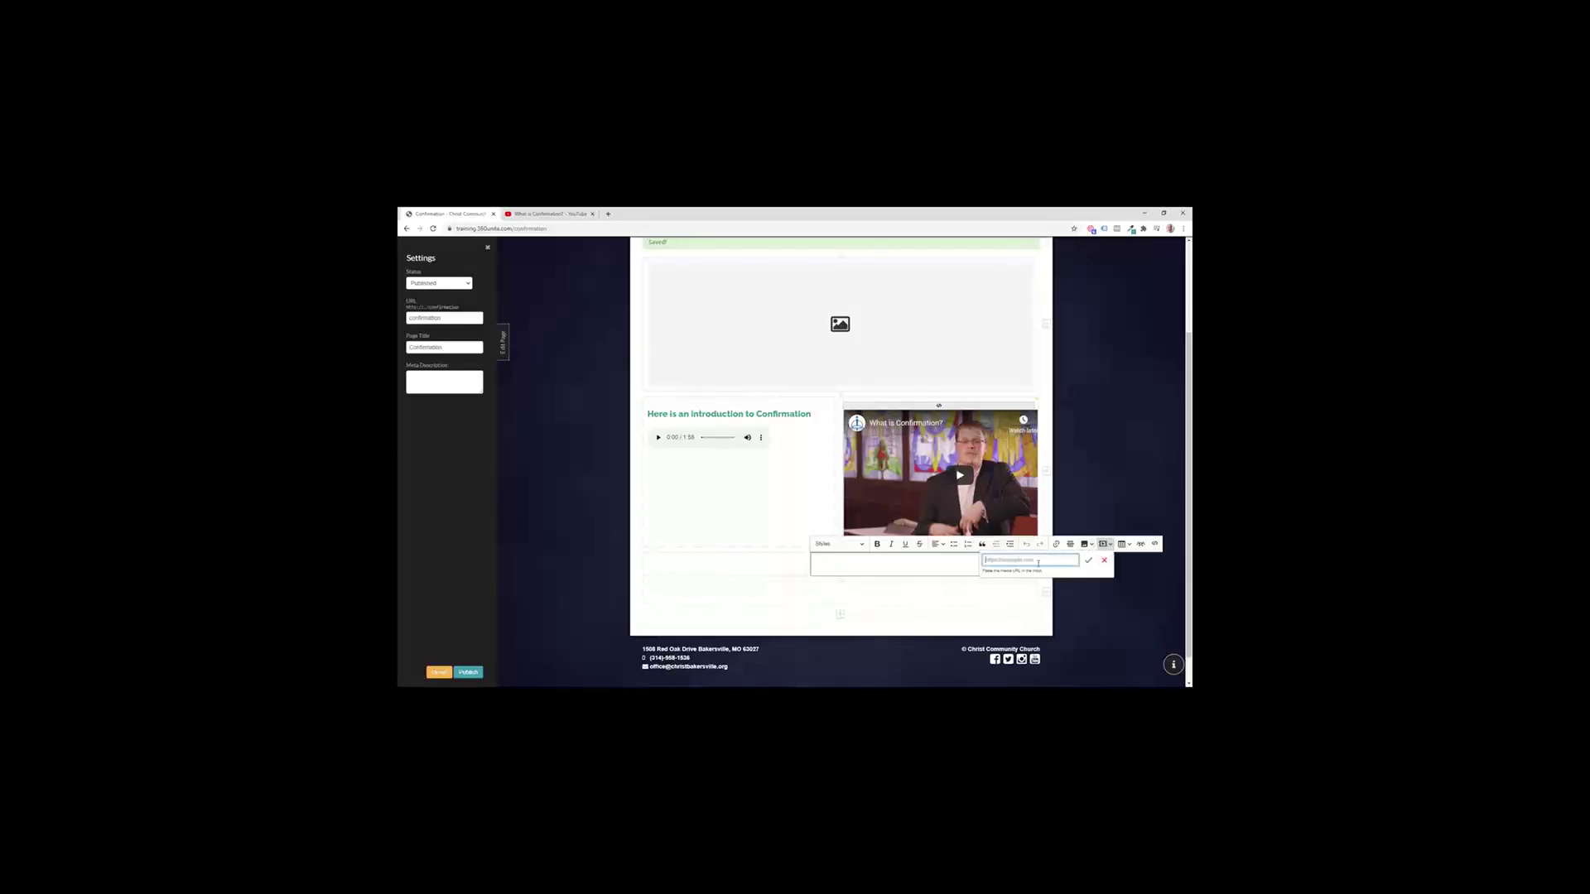
right_click(1037, 559)
left_click(1068, 508)
left_click(1088, 562)
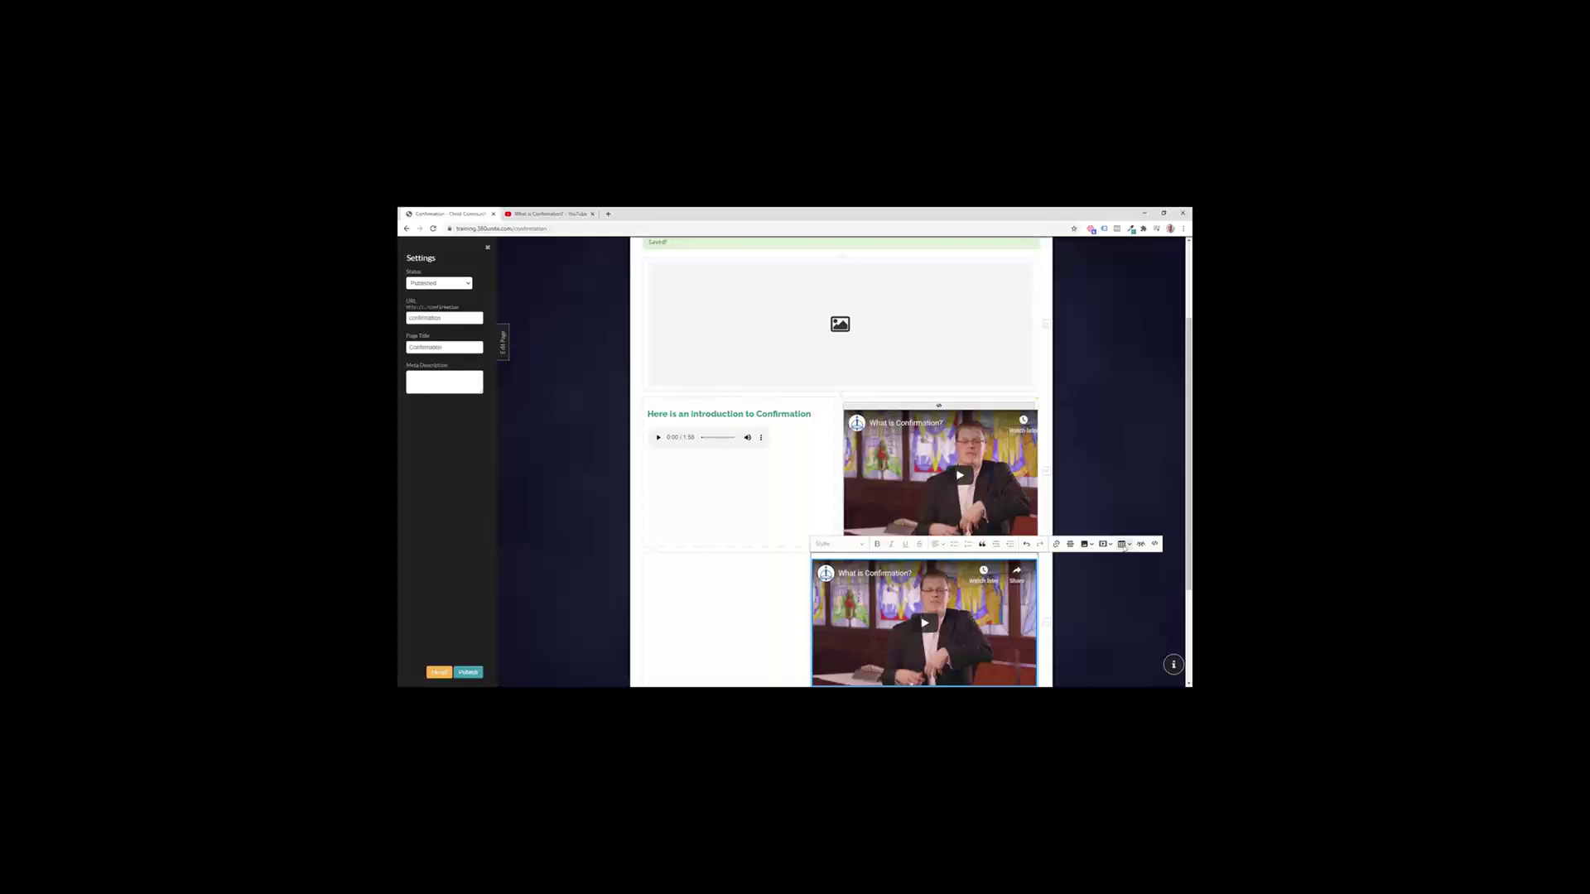
Step: Narrow the lower video block to half the row, matching the block above, and publish the Confirmation page
scroll(994, 514, "down", 1)
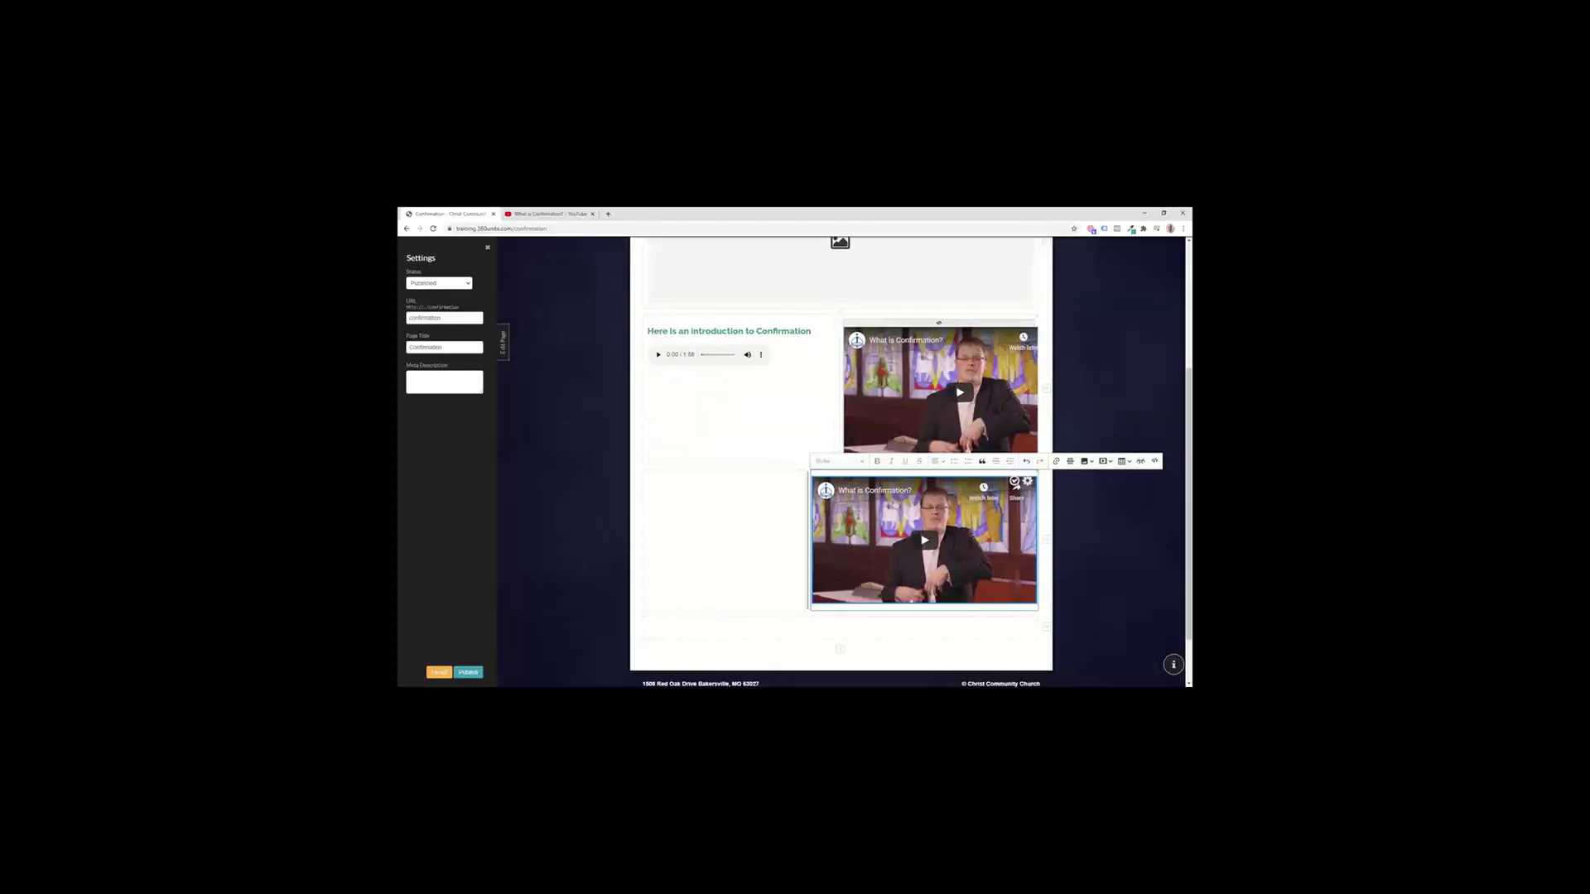
left_click_drag(810, 538, 845, 539)
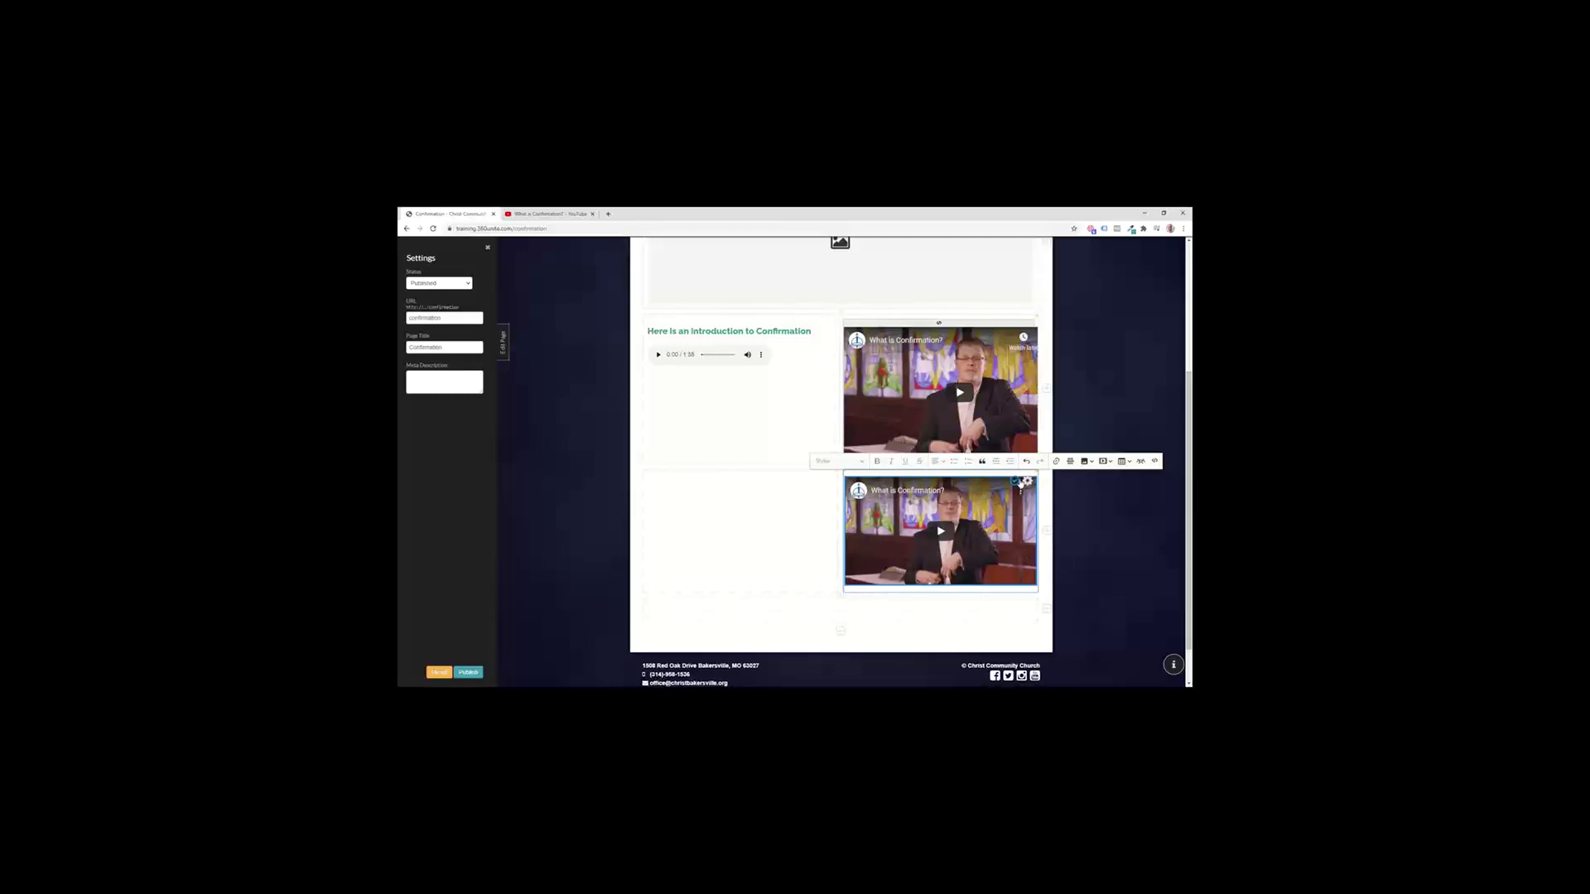
left_click(1027, 481)
left_click_drag(939, 323, 940, 509)
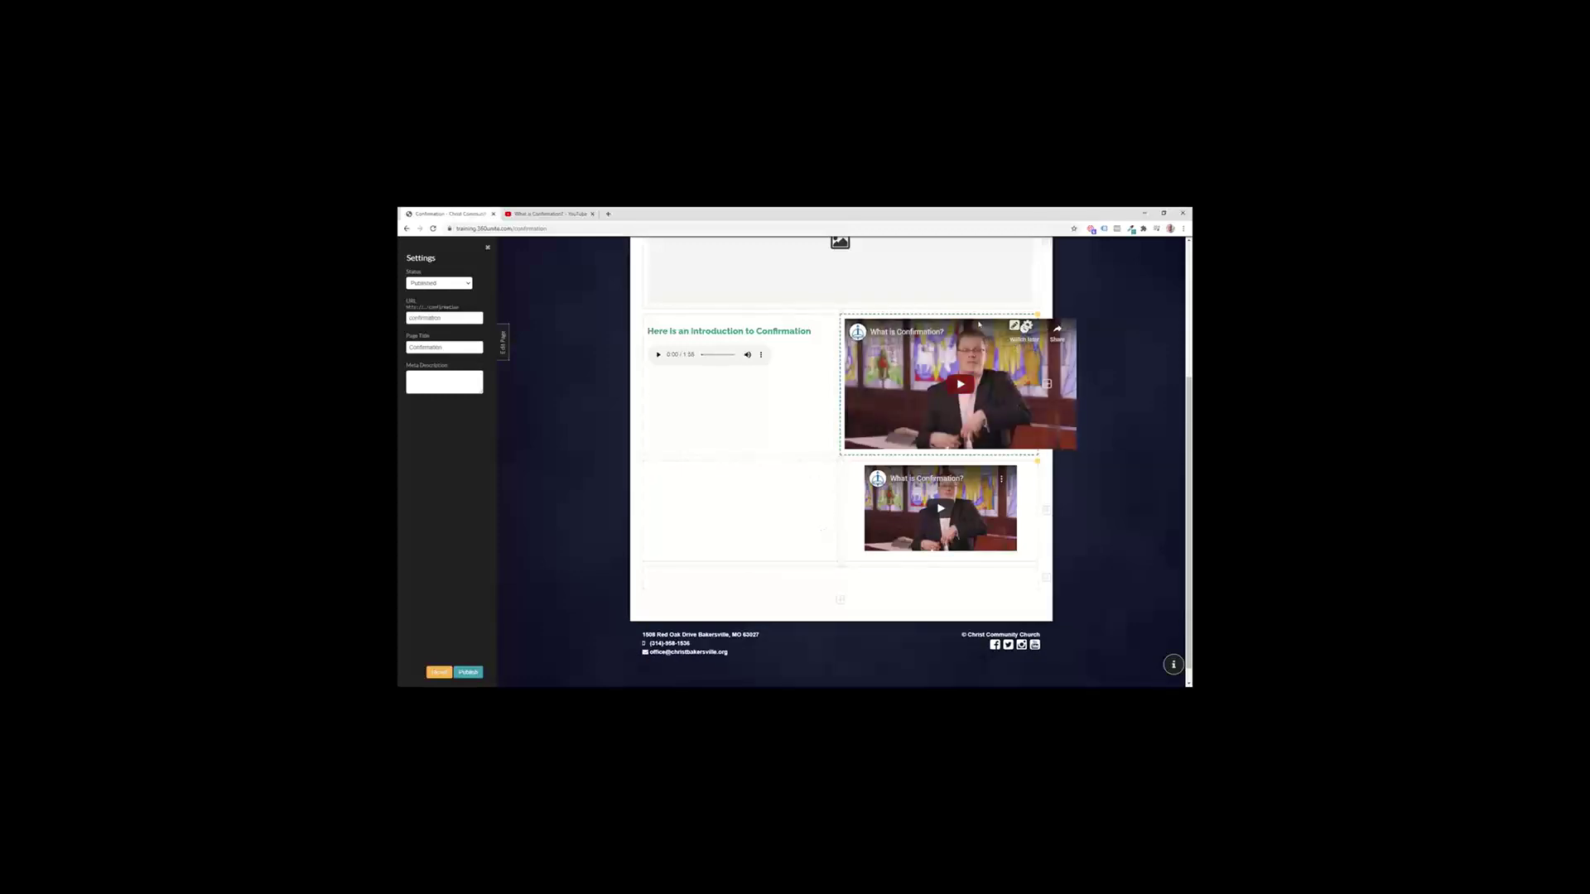
left_click(466, 672)
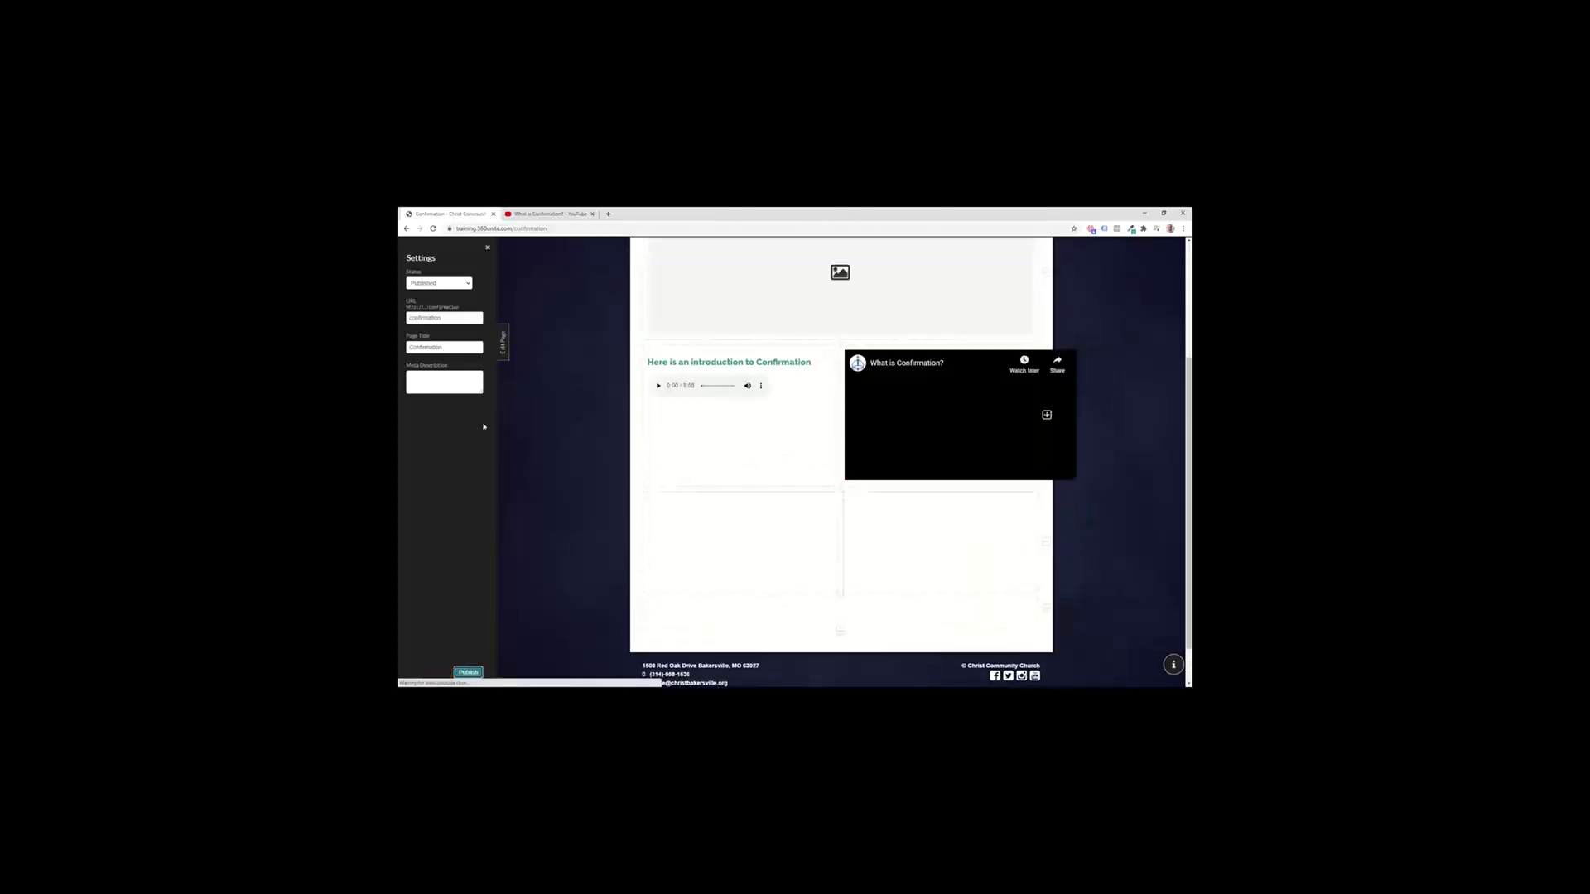
left_click(505, 351)
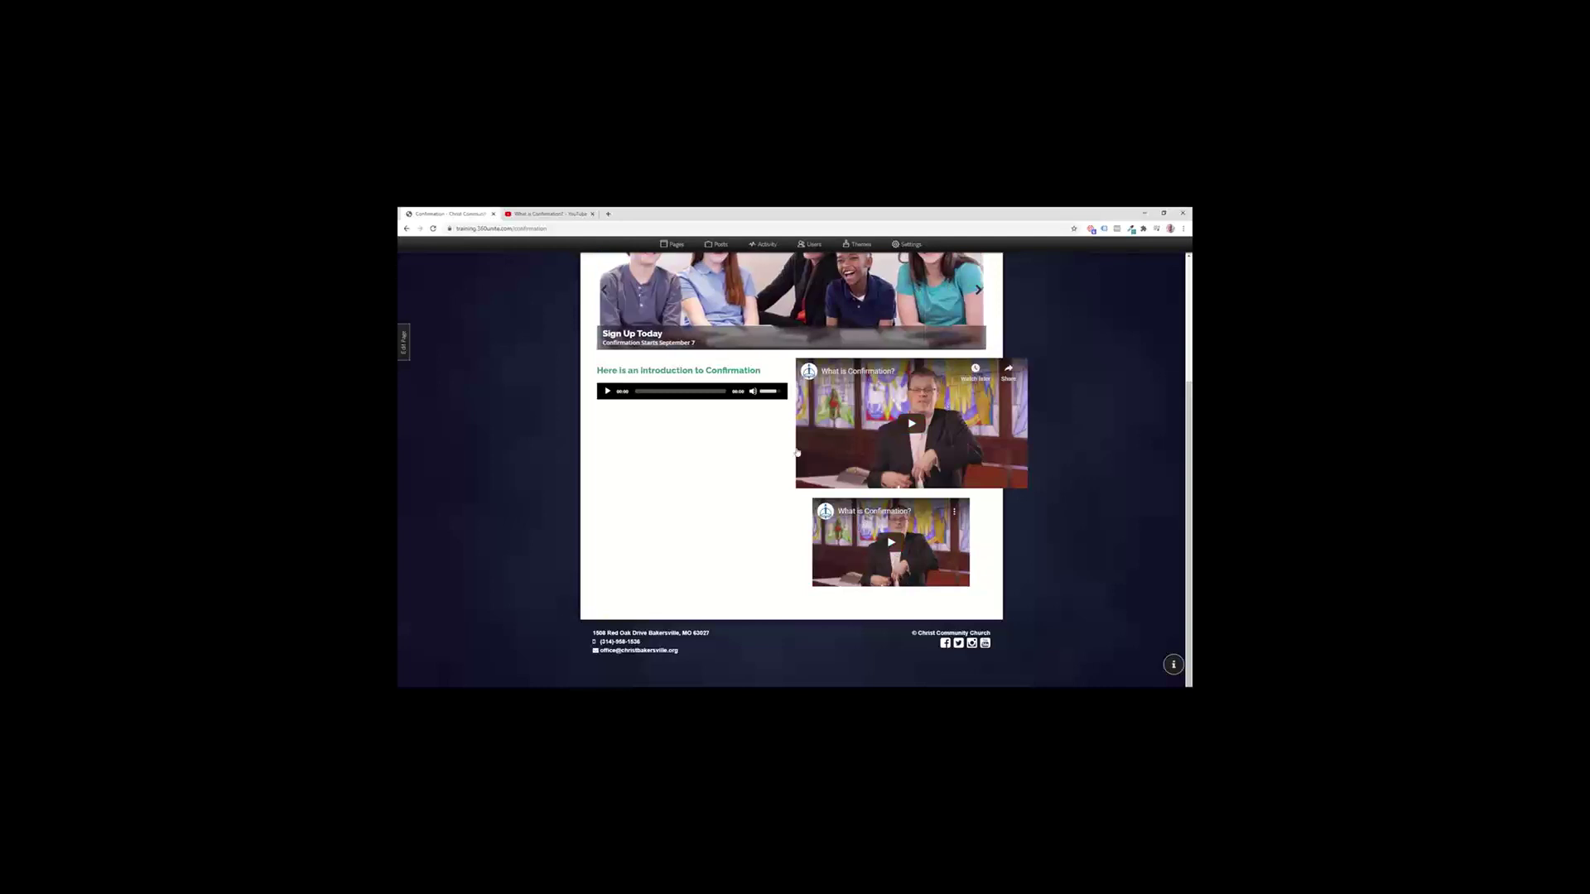
scroll(836, 431, "up", 3)
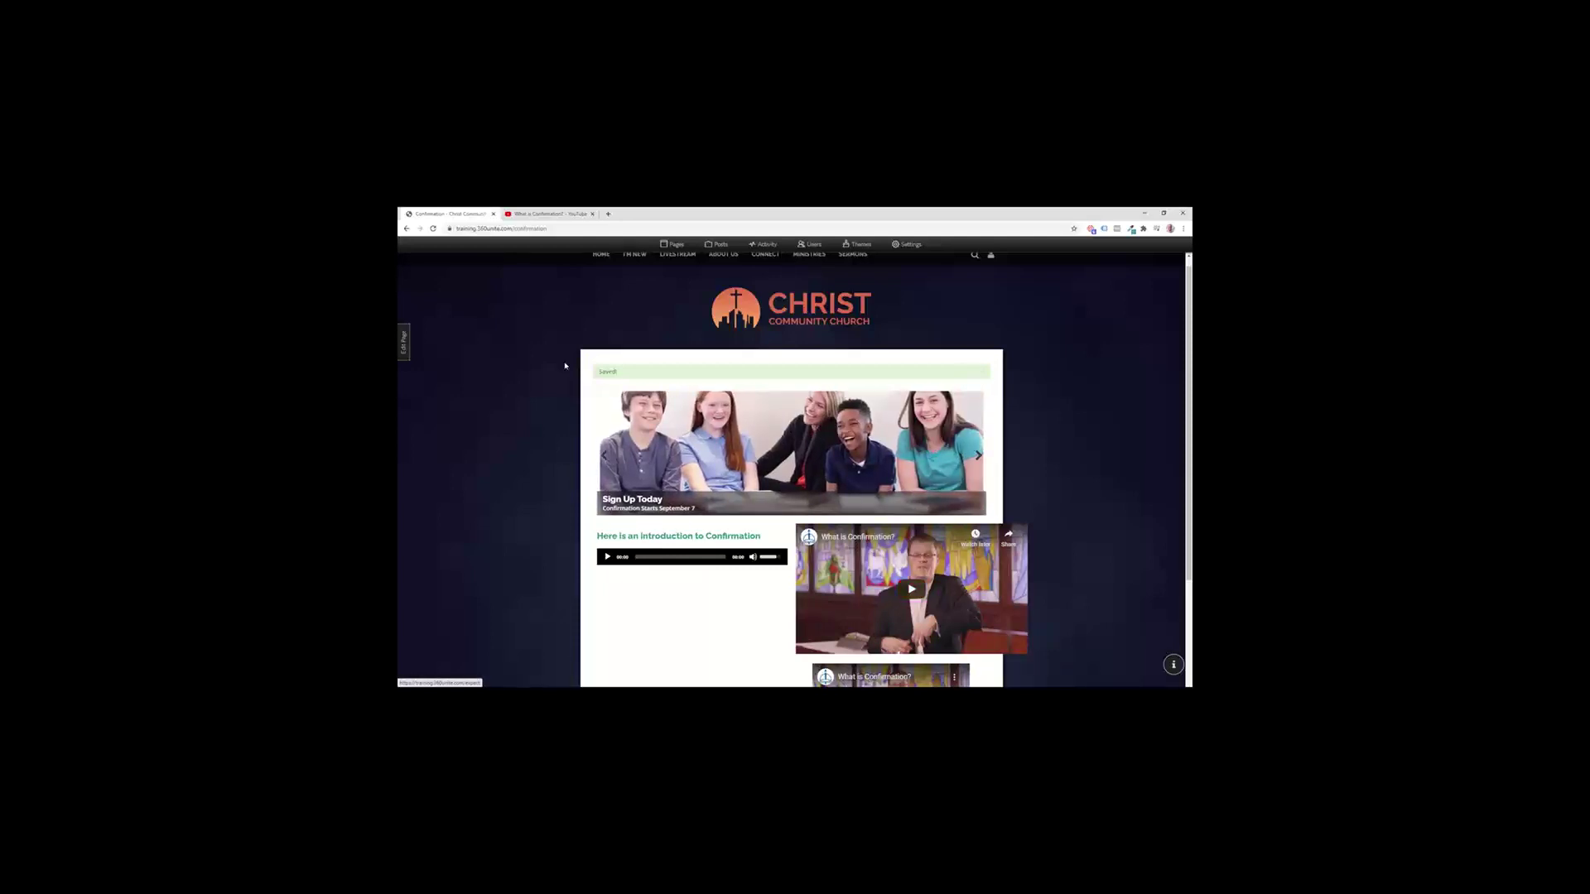
Step: Reopen the page for editing and enter "Download Worksheet 1" in the empty block beside the lower video
left_click(409, 355)
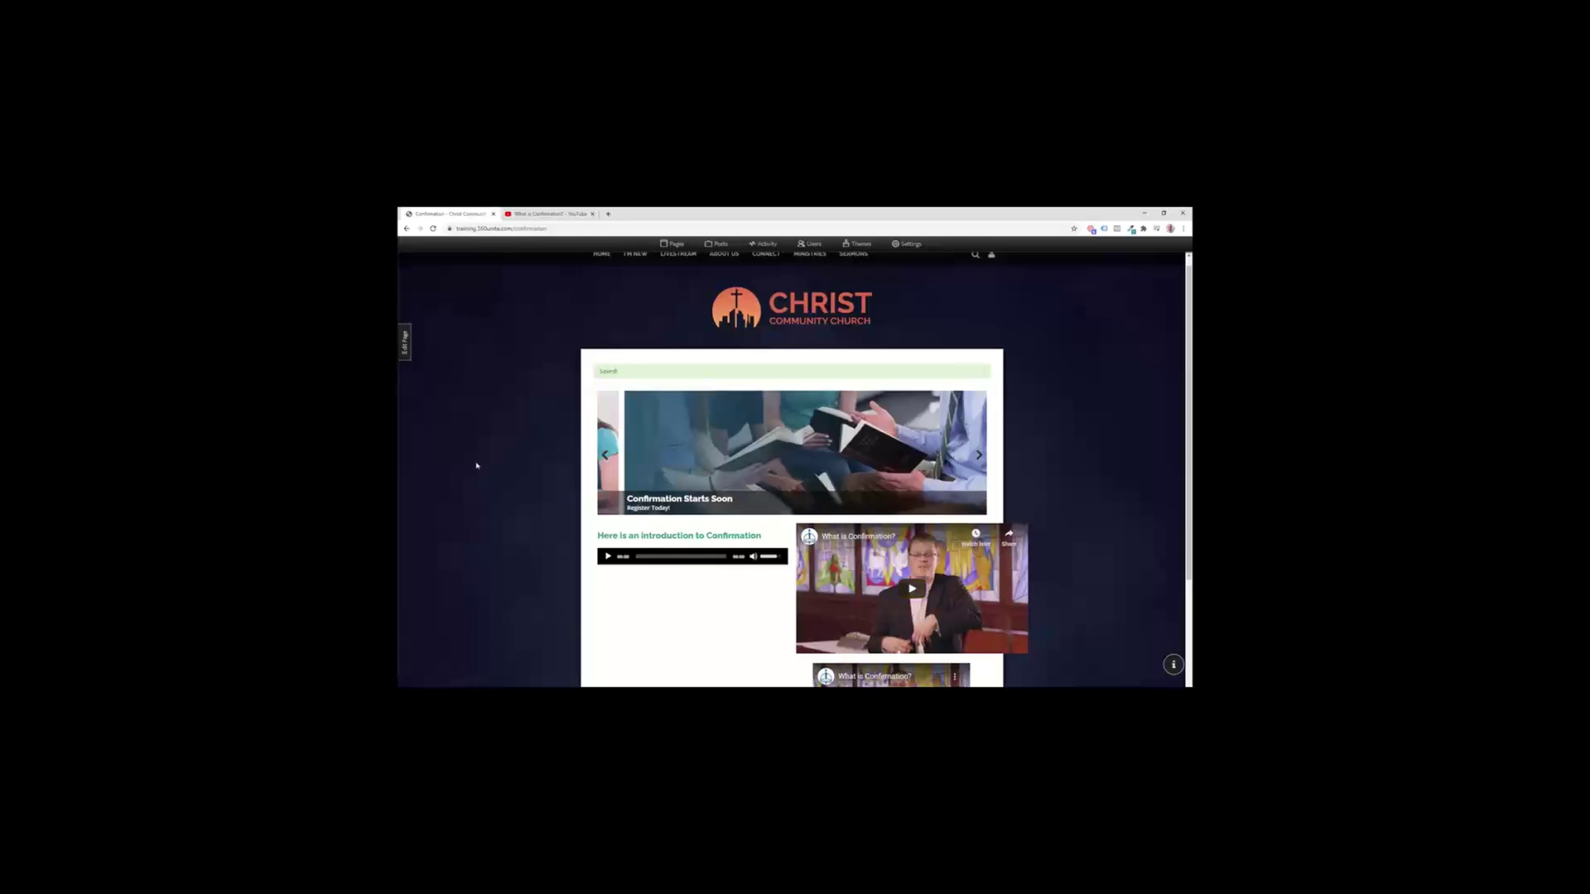
scroll(814, 530, "down", 2)
scroll(813, 530, "down", 1)
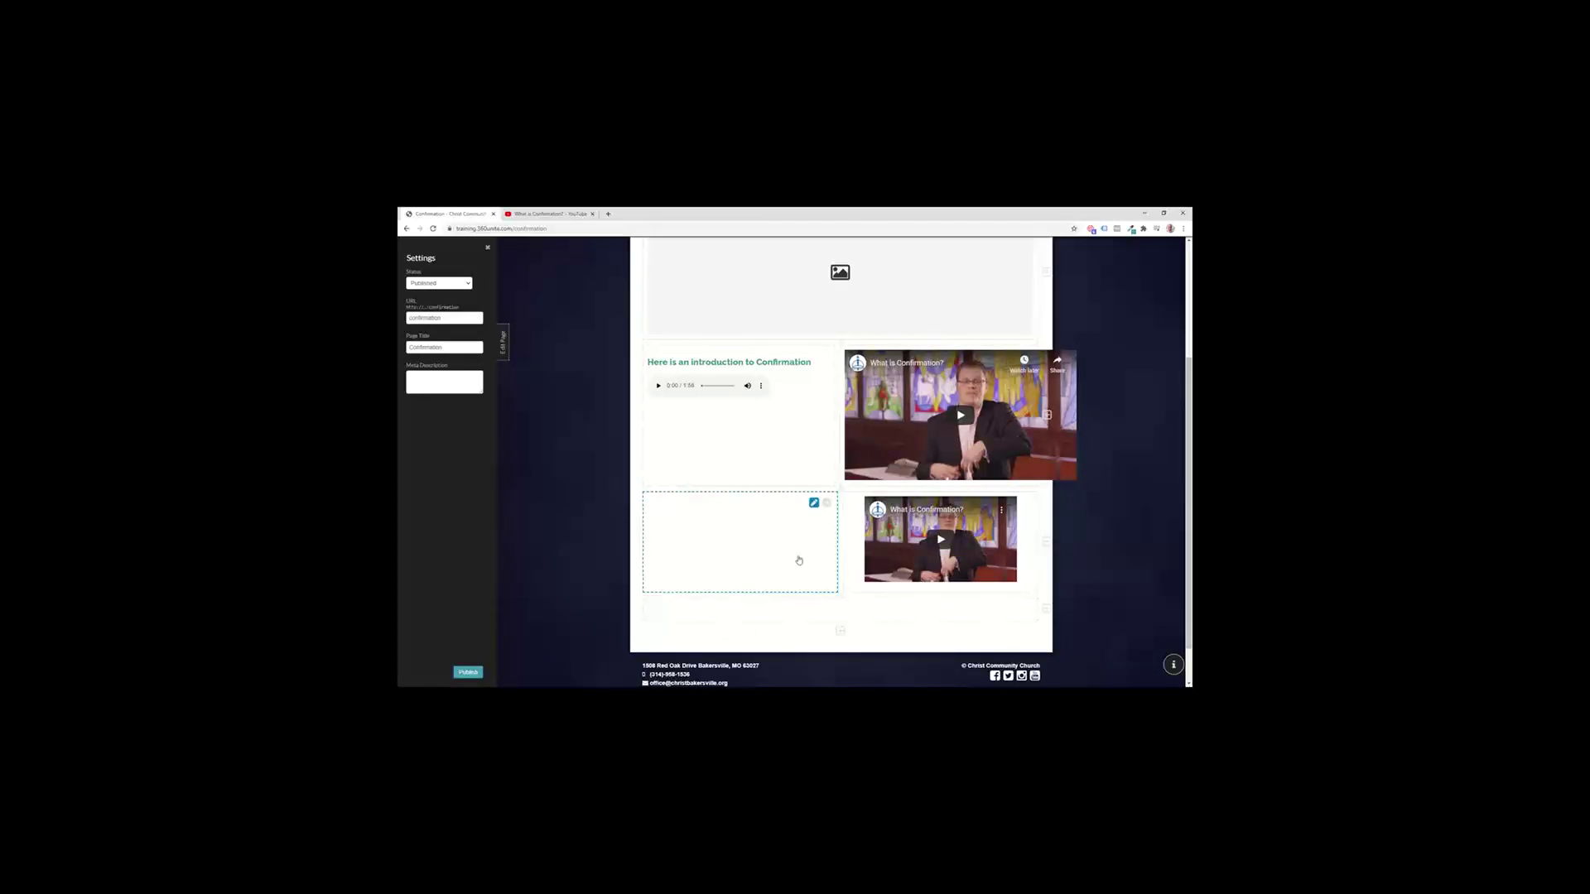
left_click(721, 514)
type("Down")
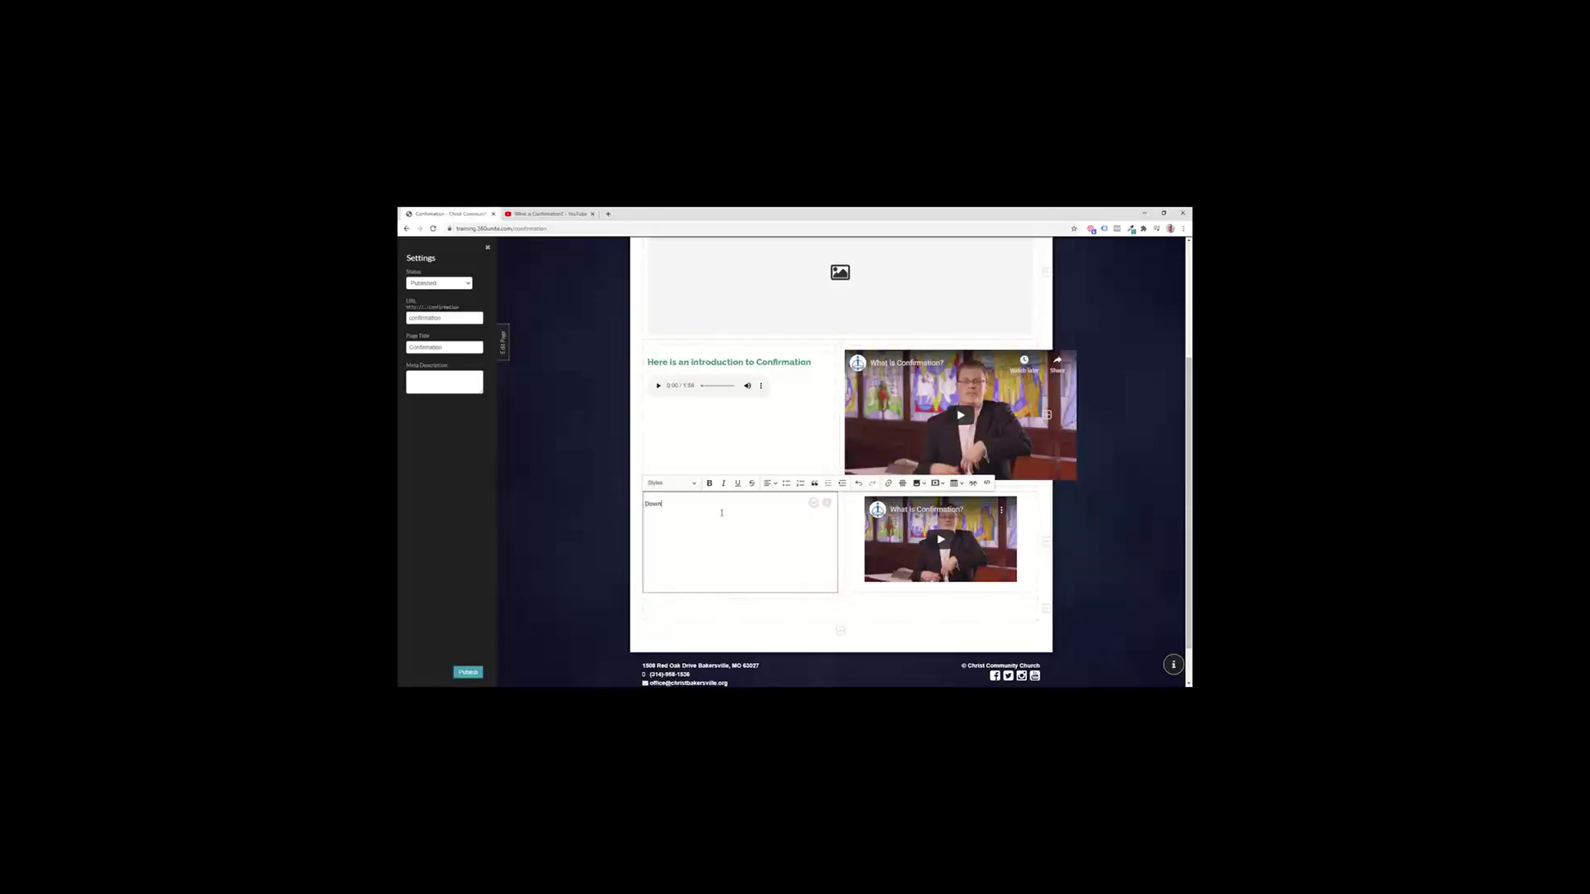
type("load Worksheet 1")
Step: Link the "Download Worksheet 1" text to a file for download, uploading the lesson1journal PDF from the Desktop
key("ctrl+a")
left_click(888, 484)
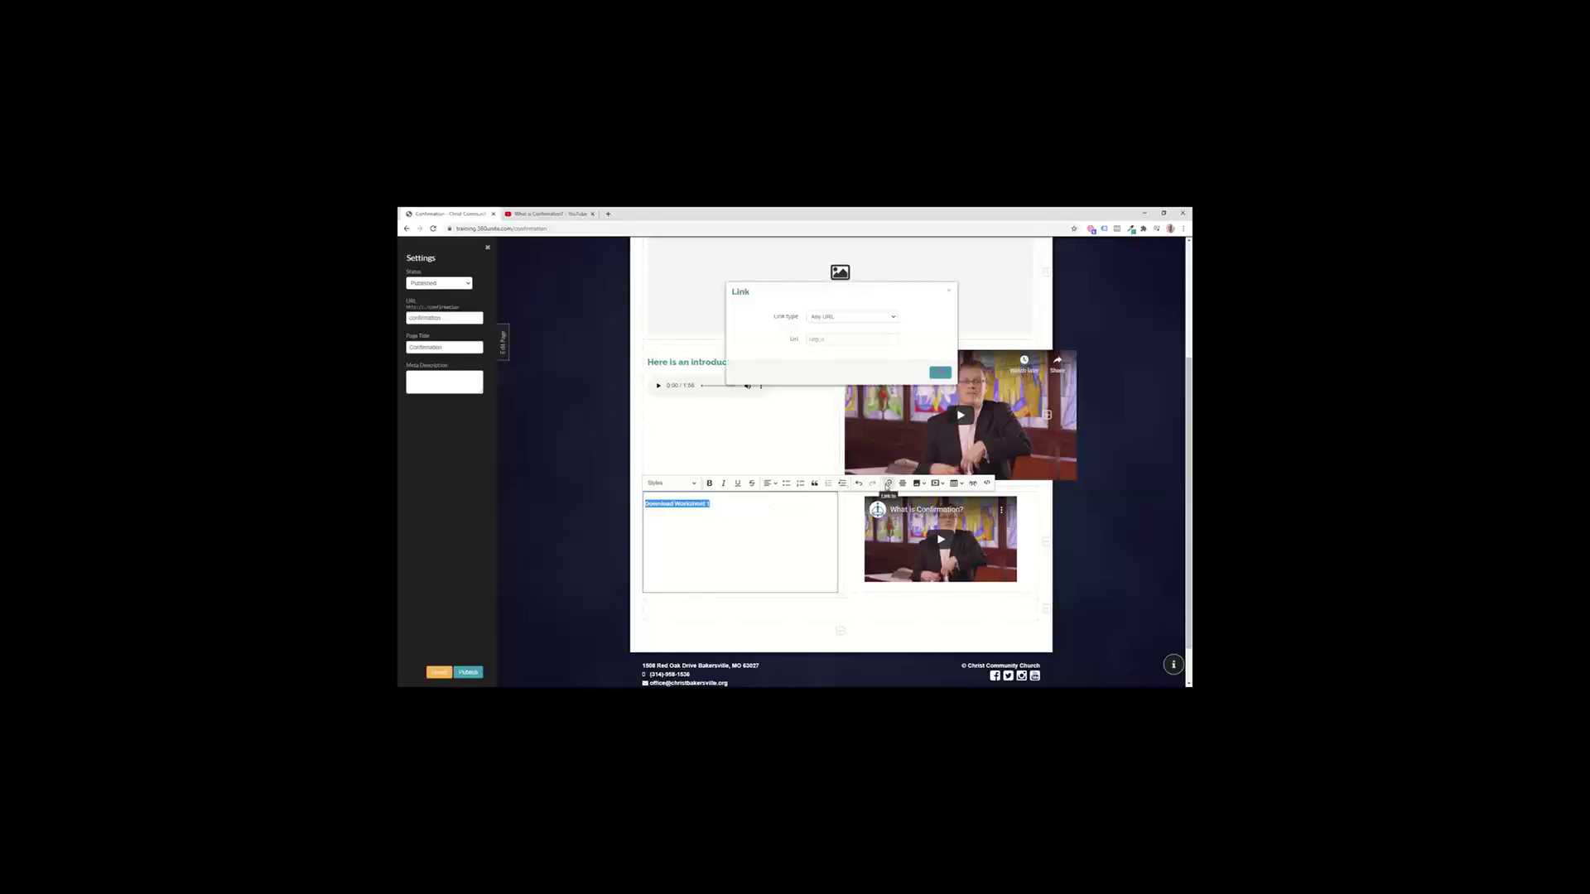
left_click(846, 318)
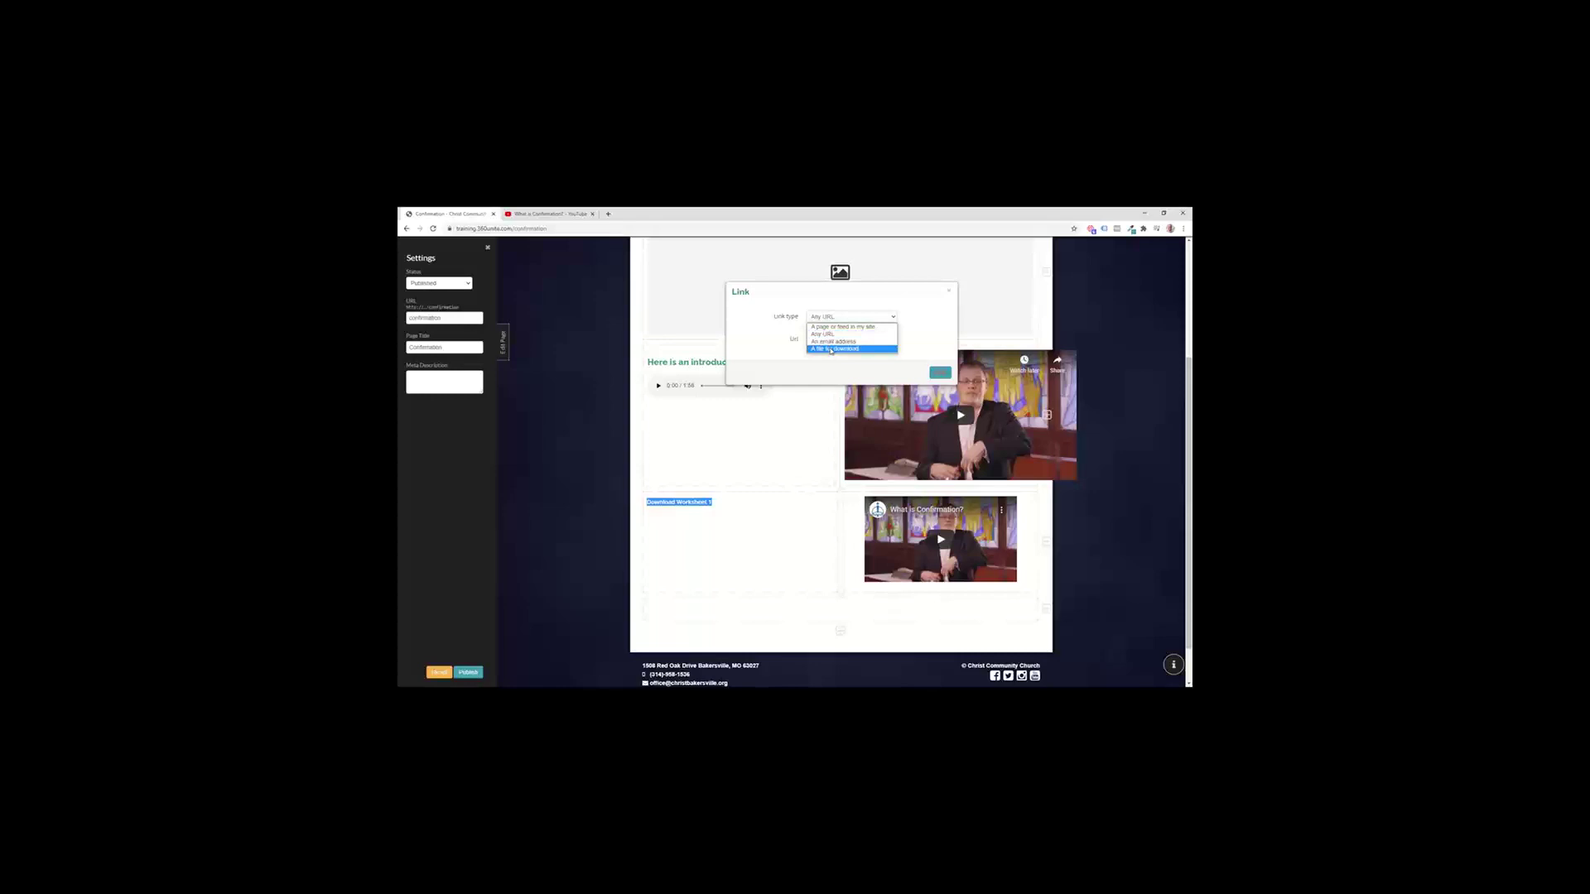
left_click(830, 349)
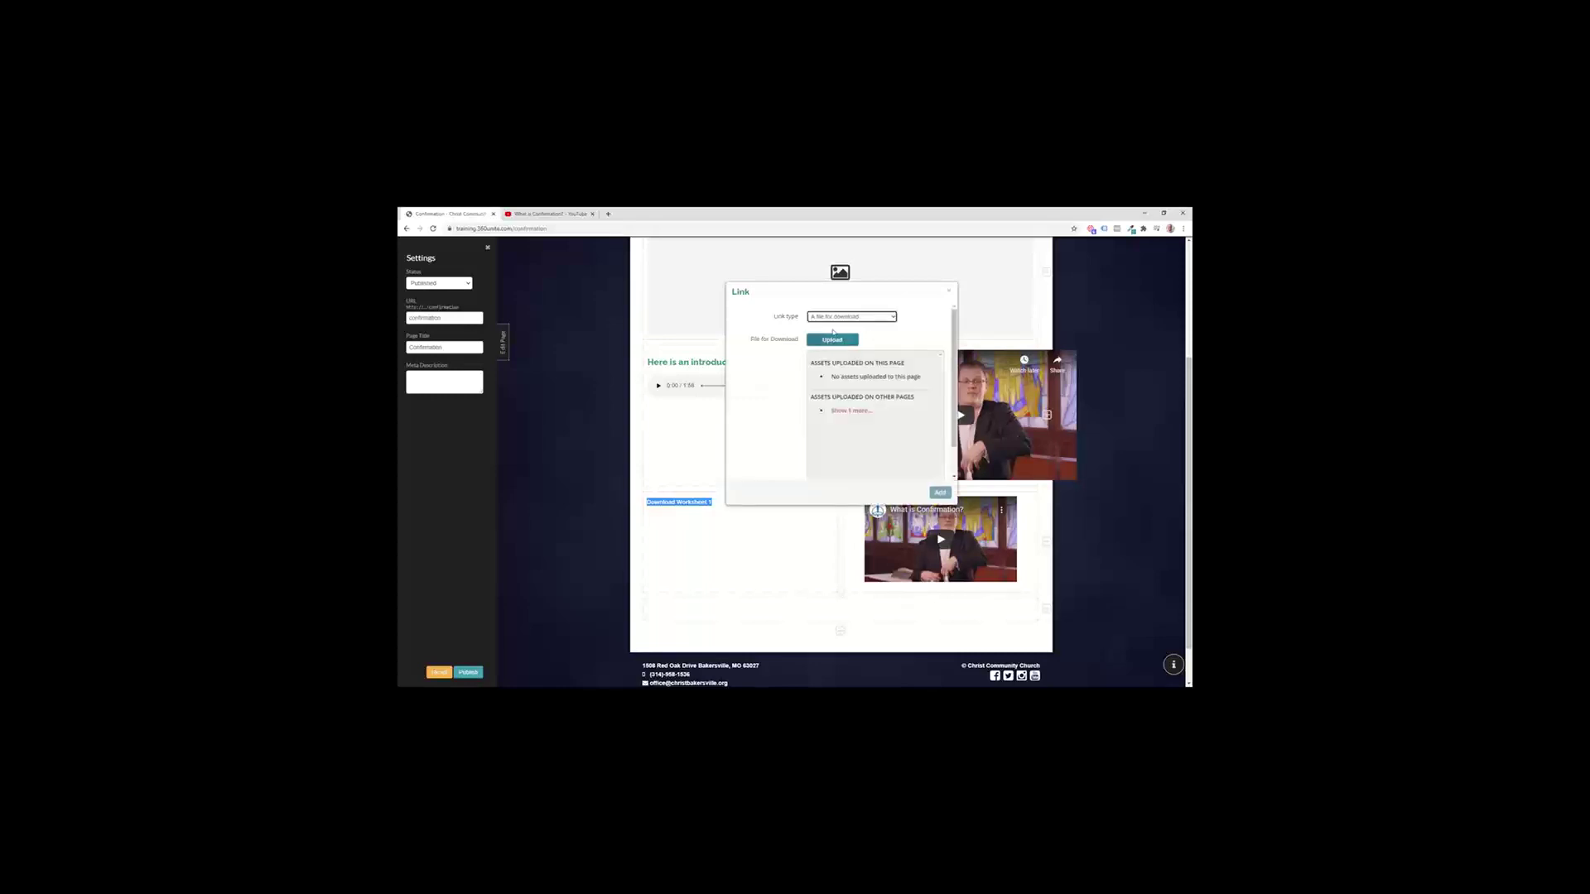
left_click(830, 344)
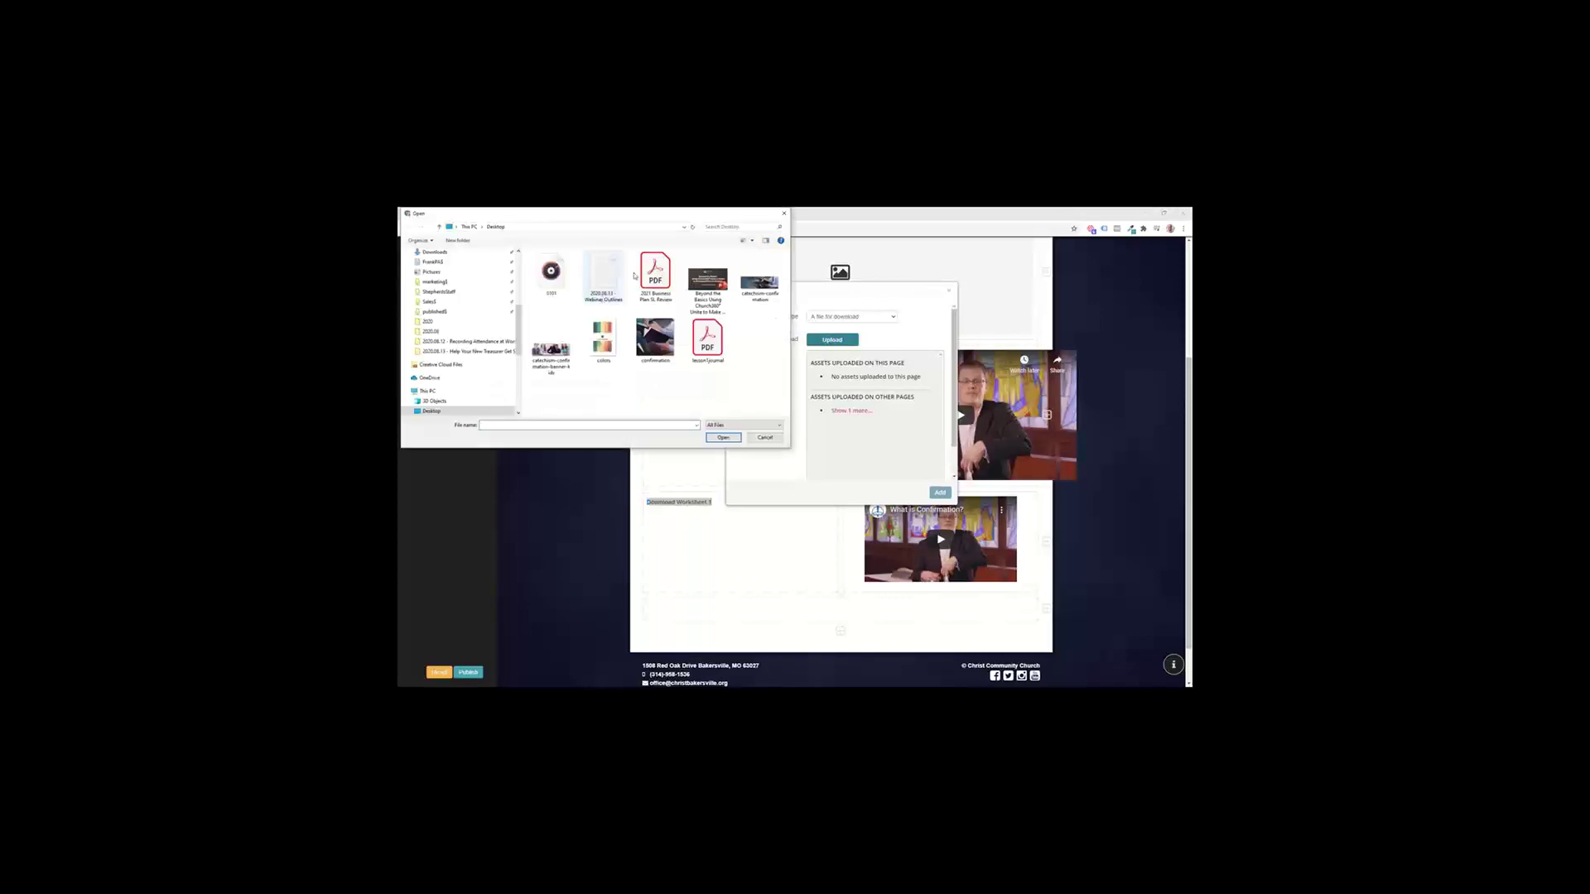
double_click(706, 338)
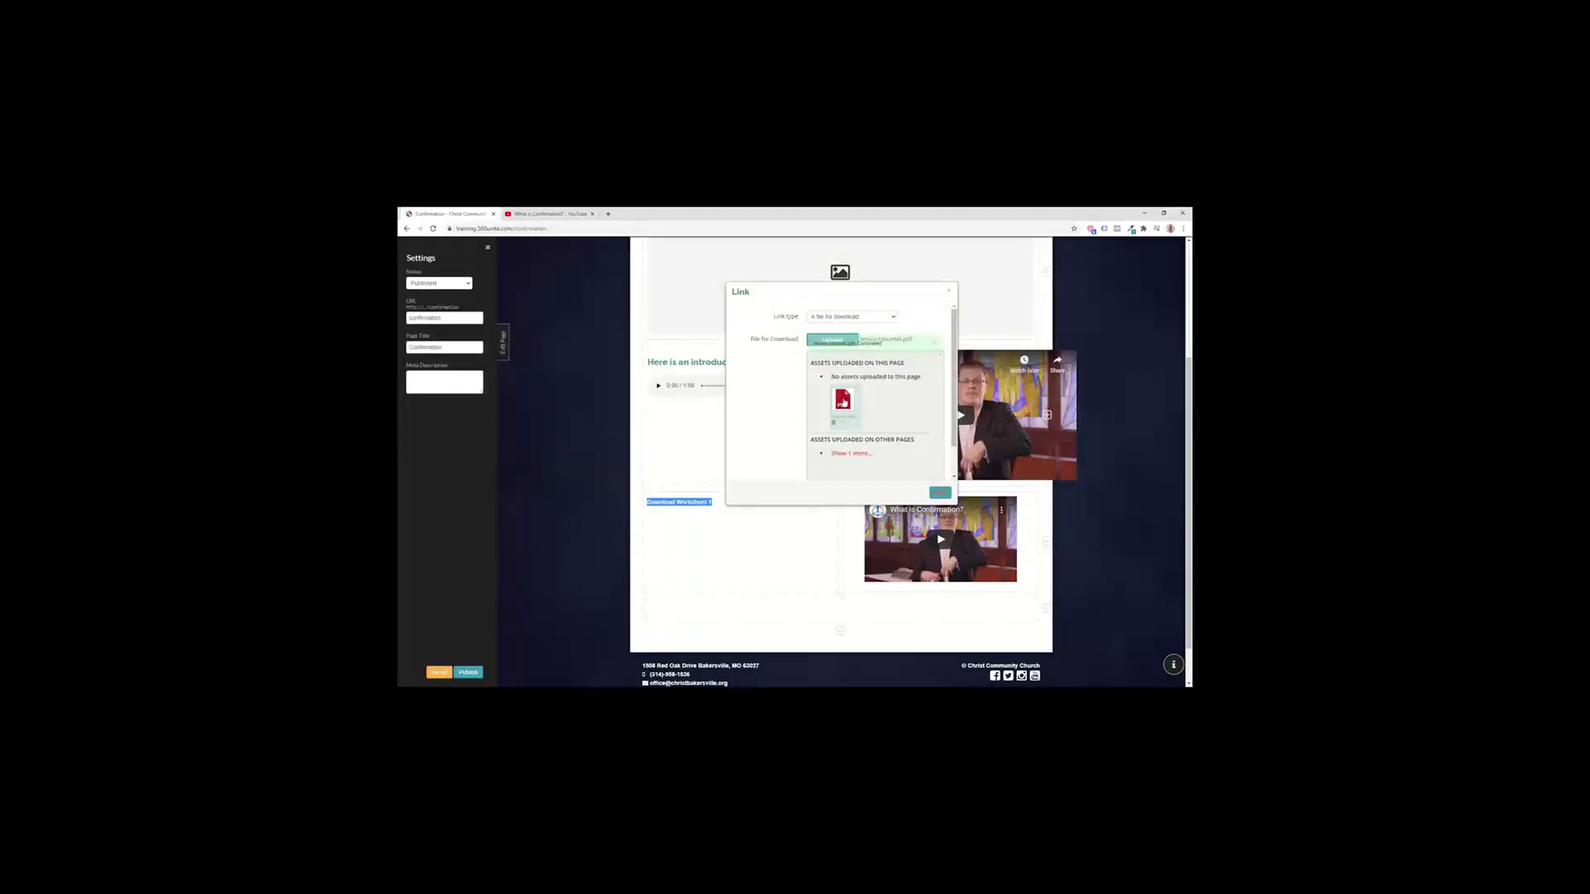
left_click(940, 493)
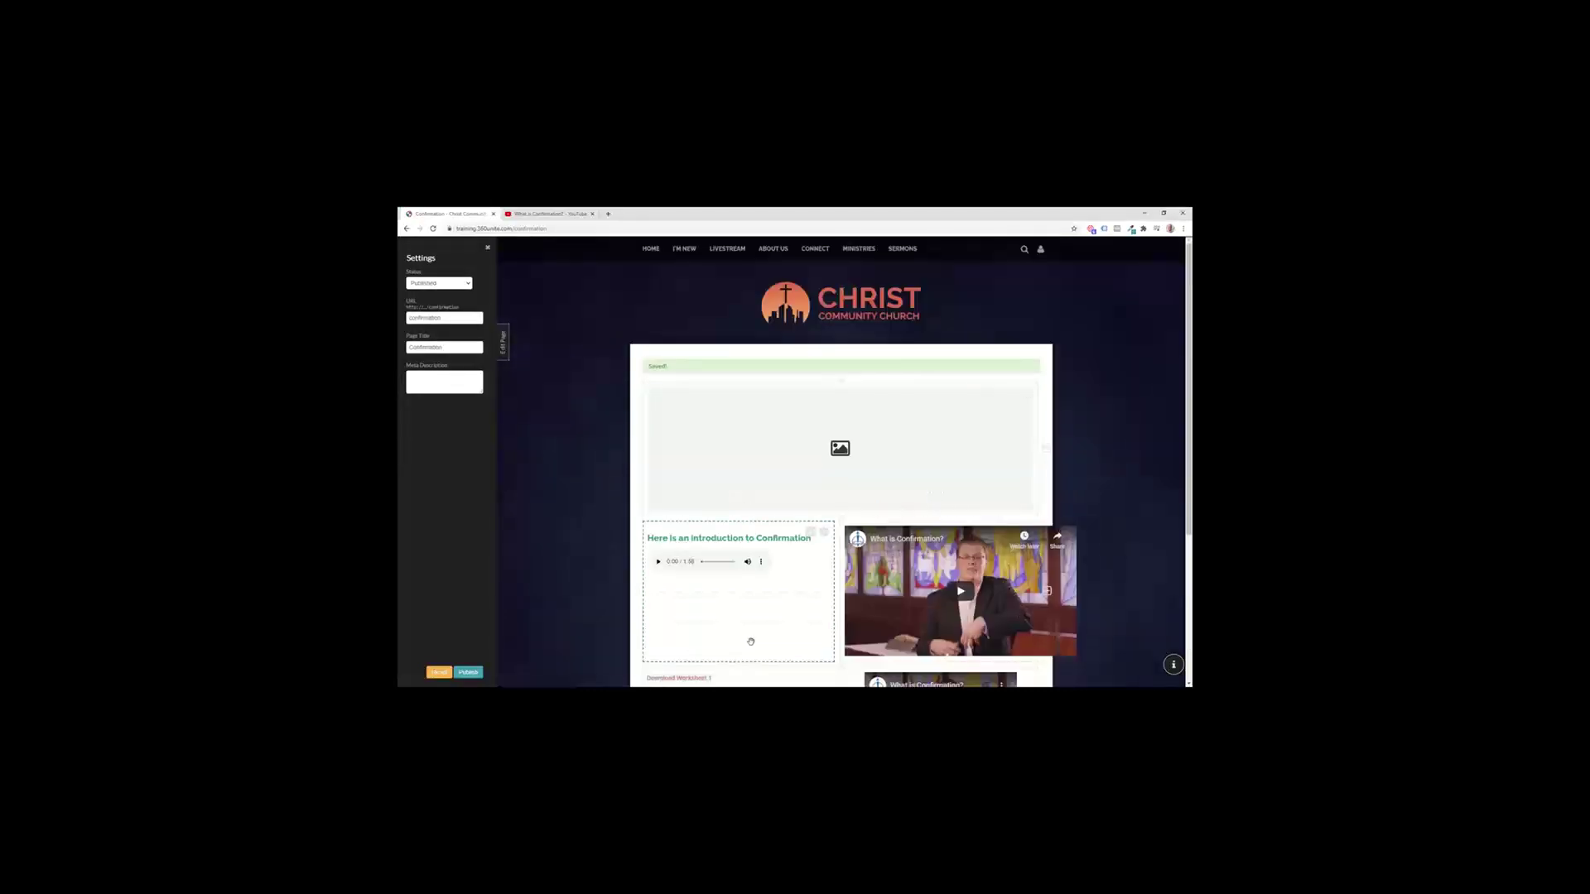
Step: Apply the green button style to the "Download Worksheet 1" link and publish the page
scroll(750, 642, "down", 4)
left_click(725, 510)
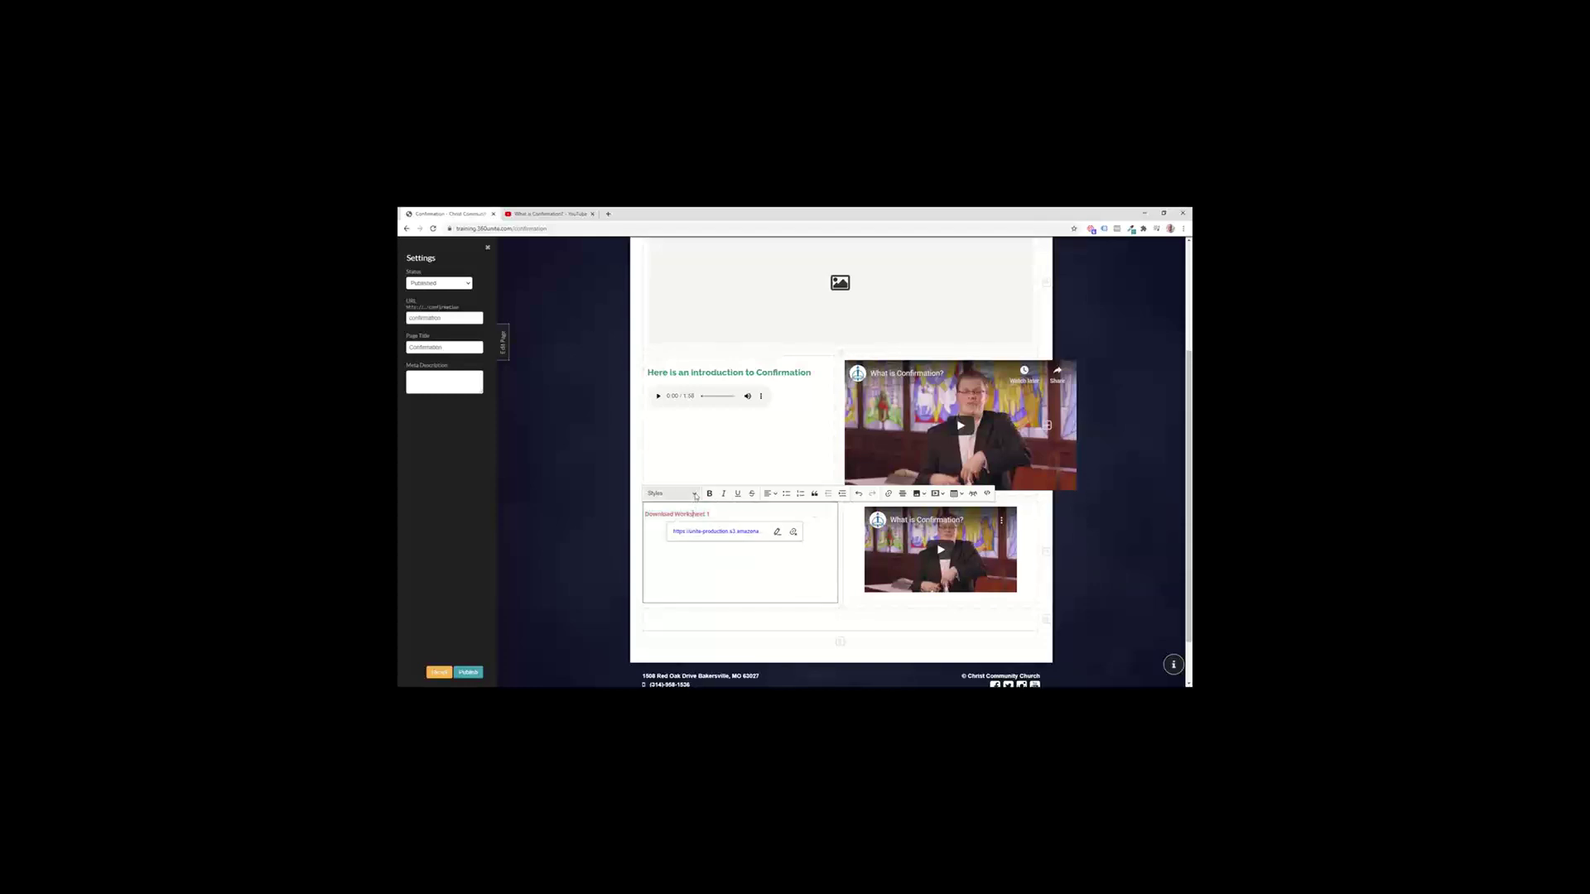
left_click(672, 494)
left_click(686, 472)
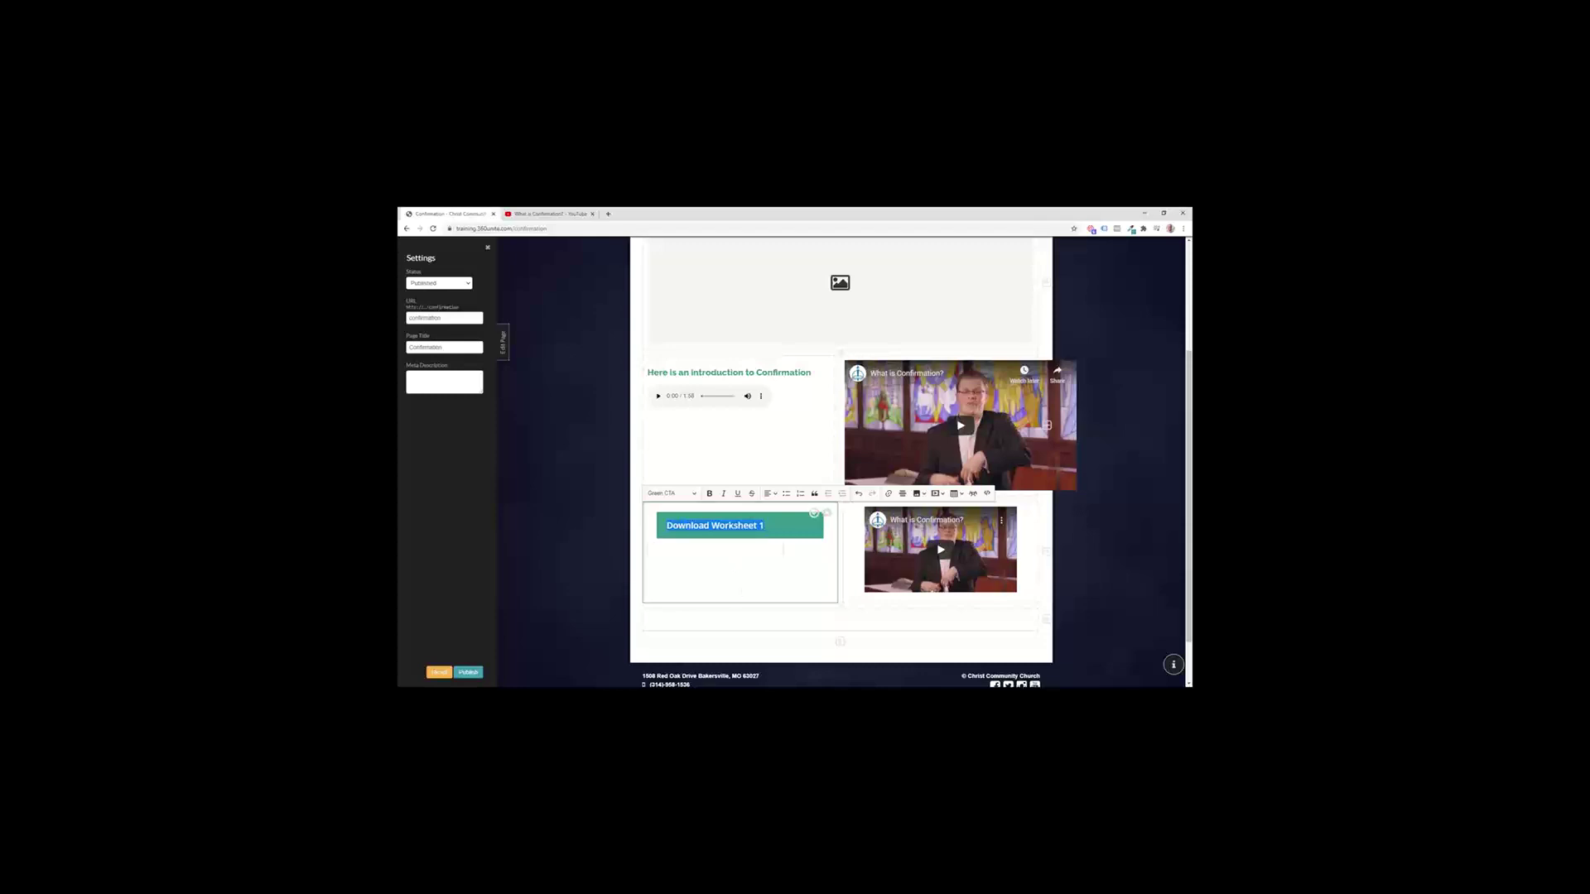
left_click(739, 552)
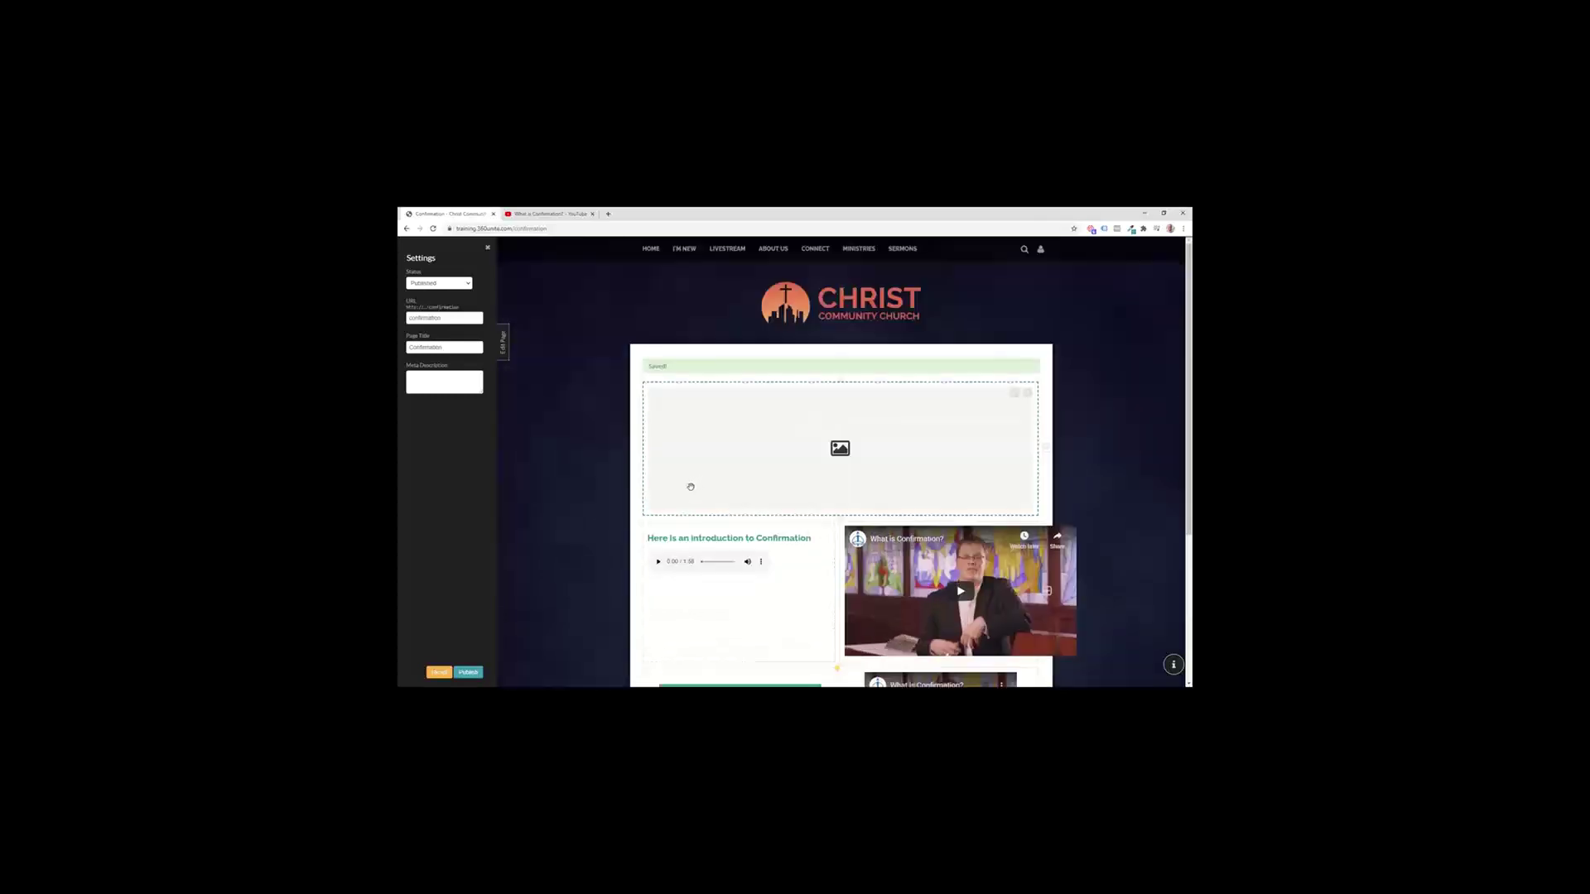
left_click(476, 675)
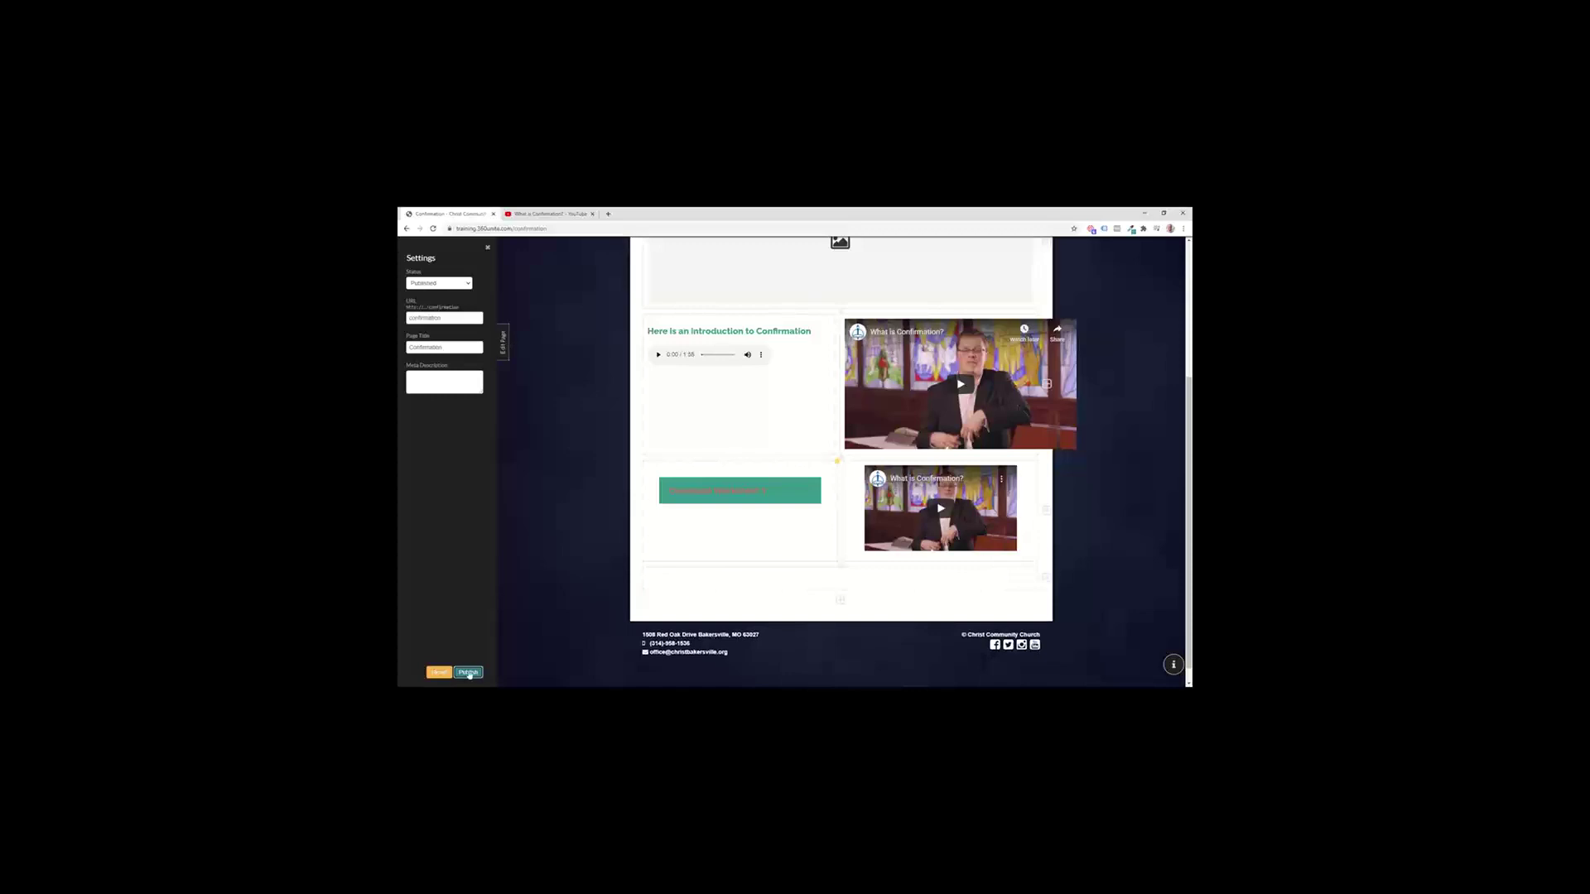
left_click(502, 348)
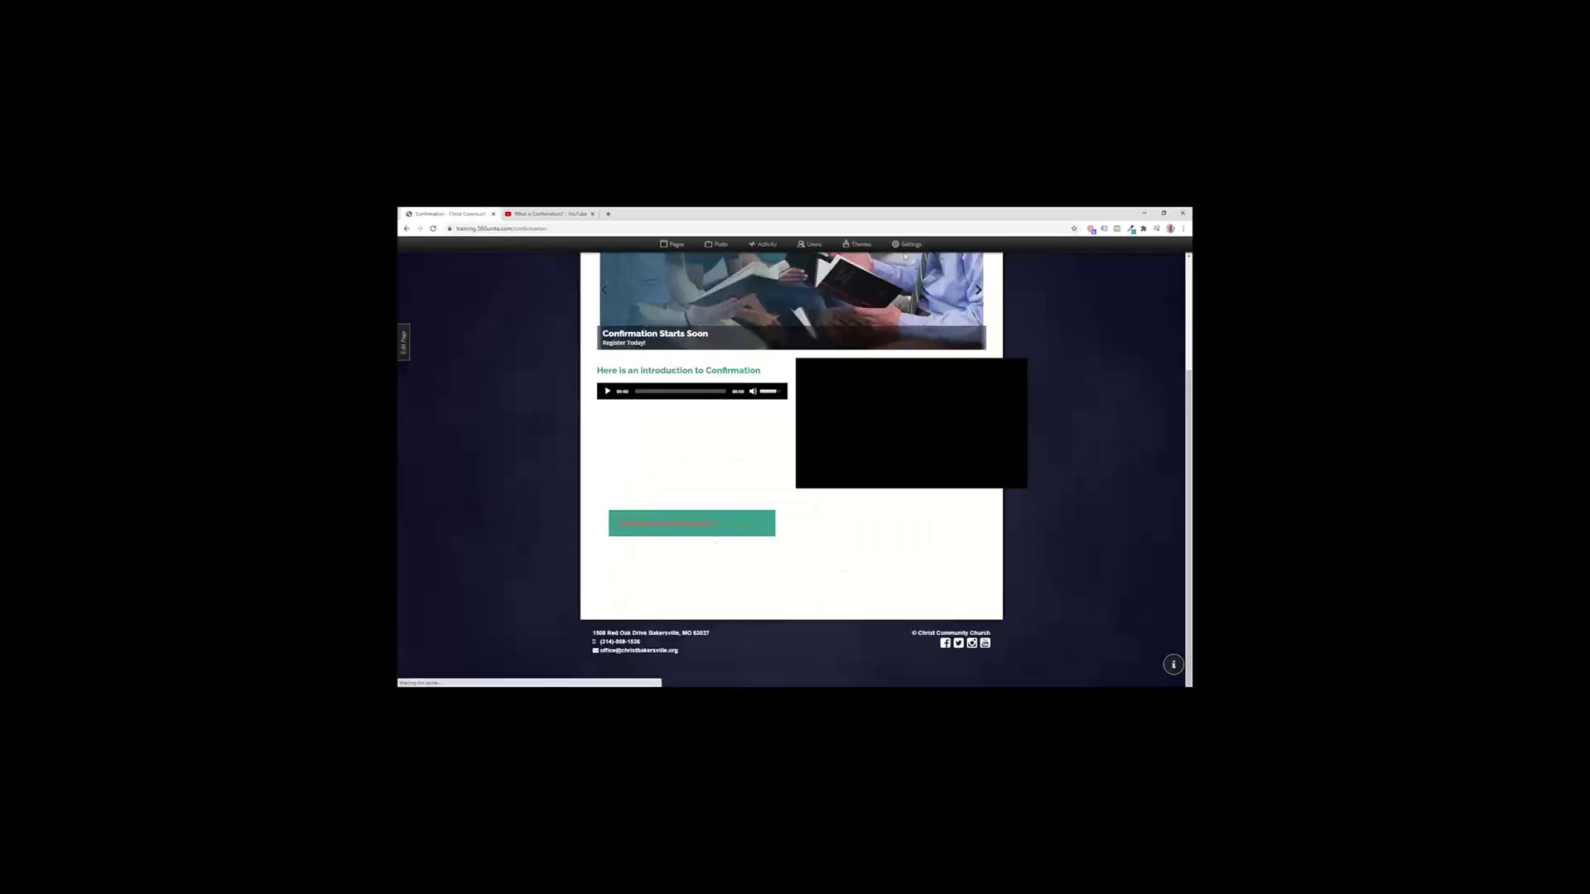
Step: Customize the site theme by setting the link color to white and save the changes
left_click(858, 244)
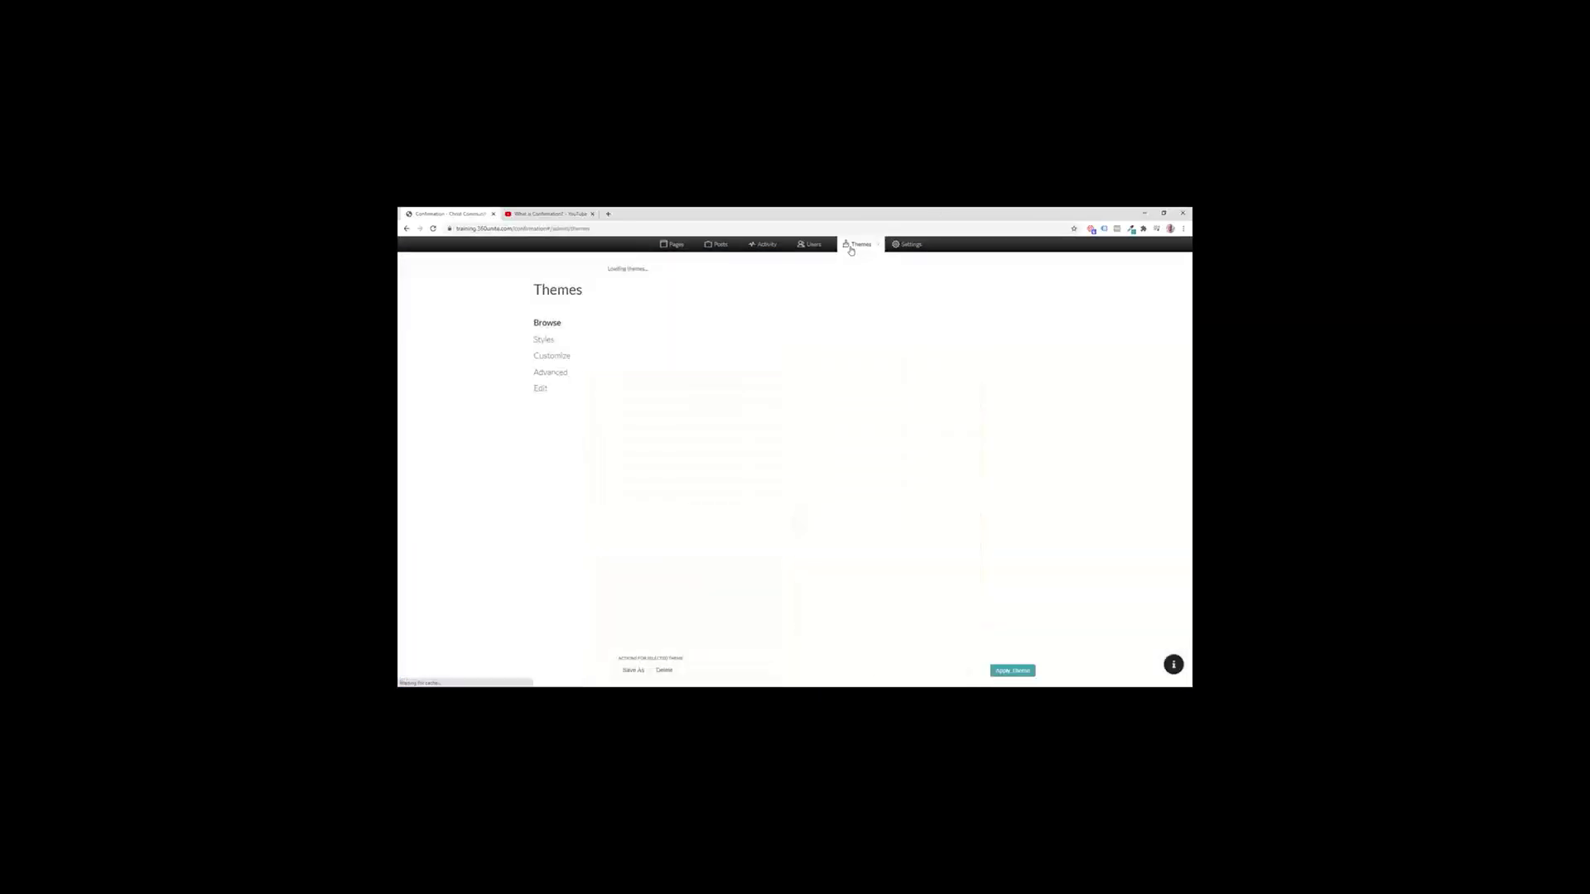
left_click(558, 358)
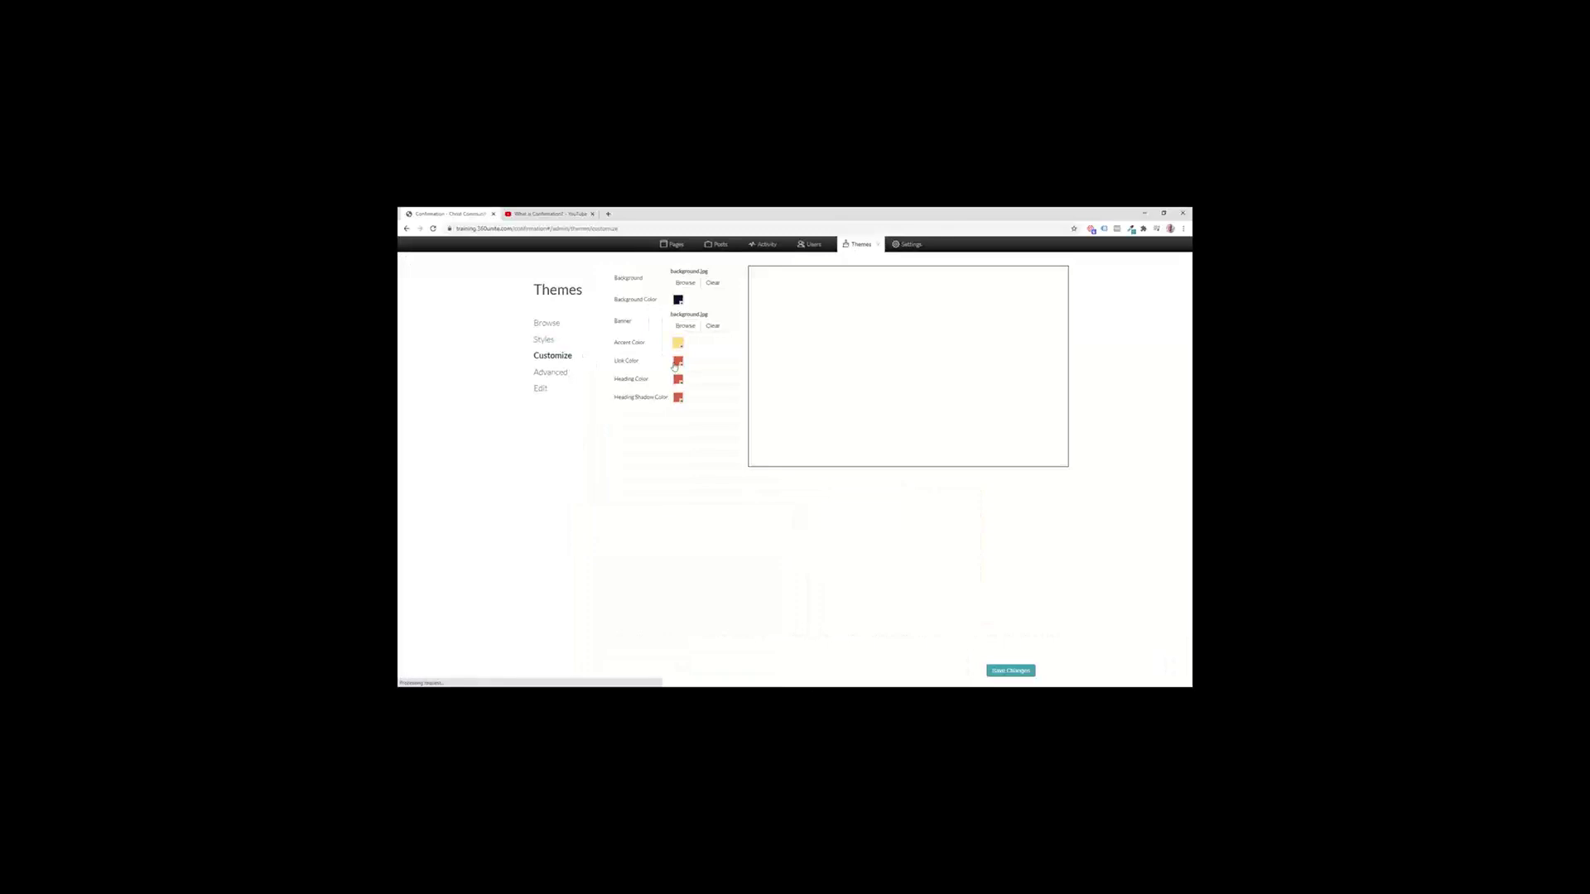
left_click(677, 362)
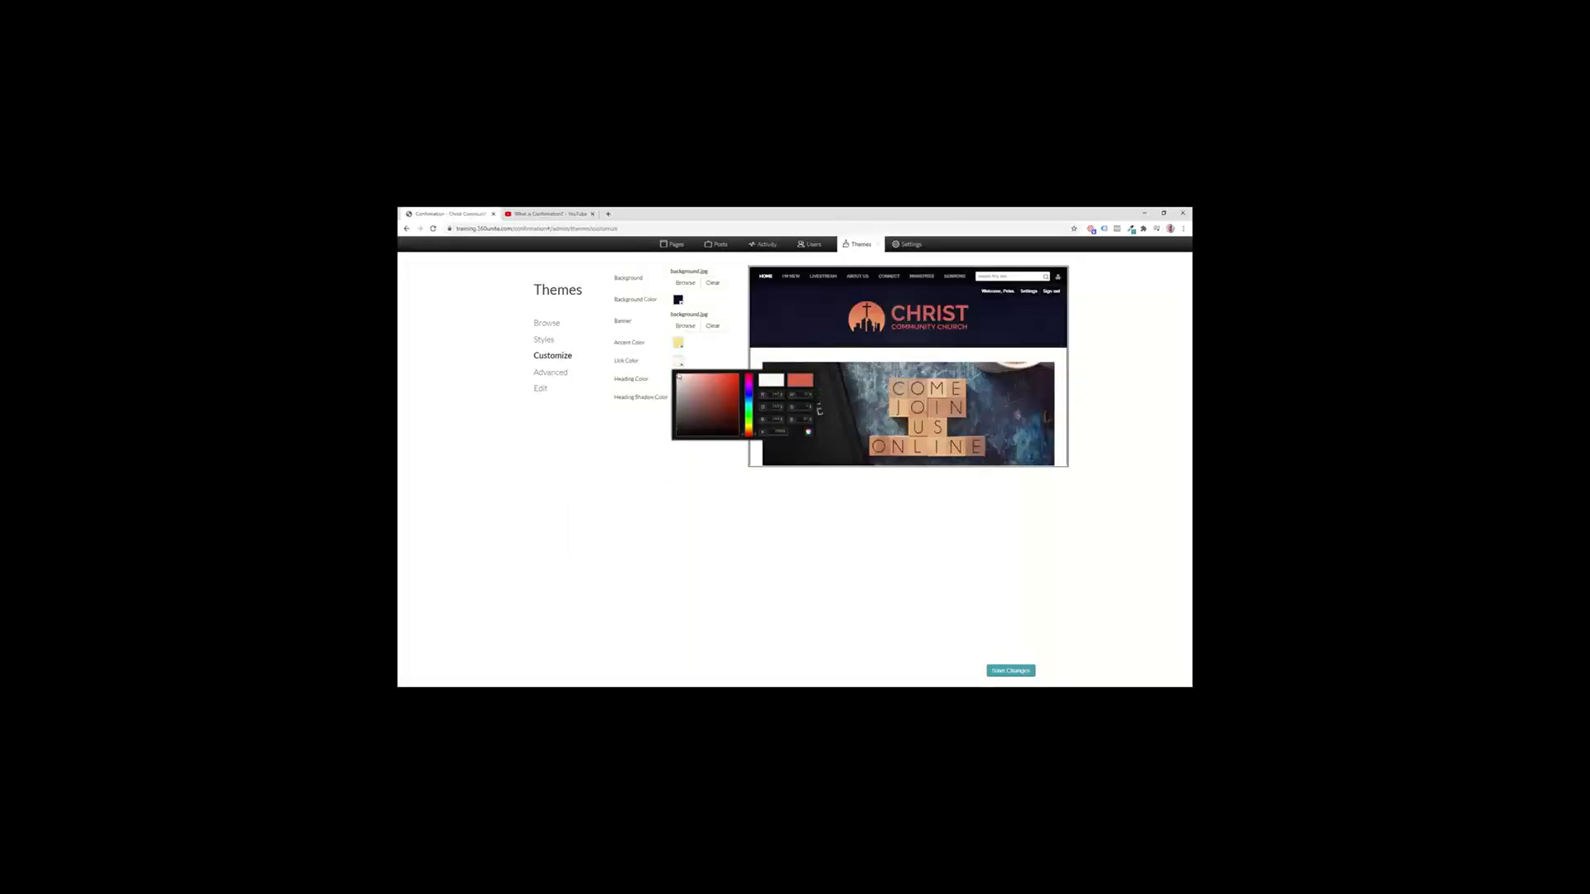
left_click(1012, 671)
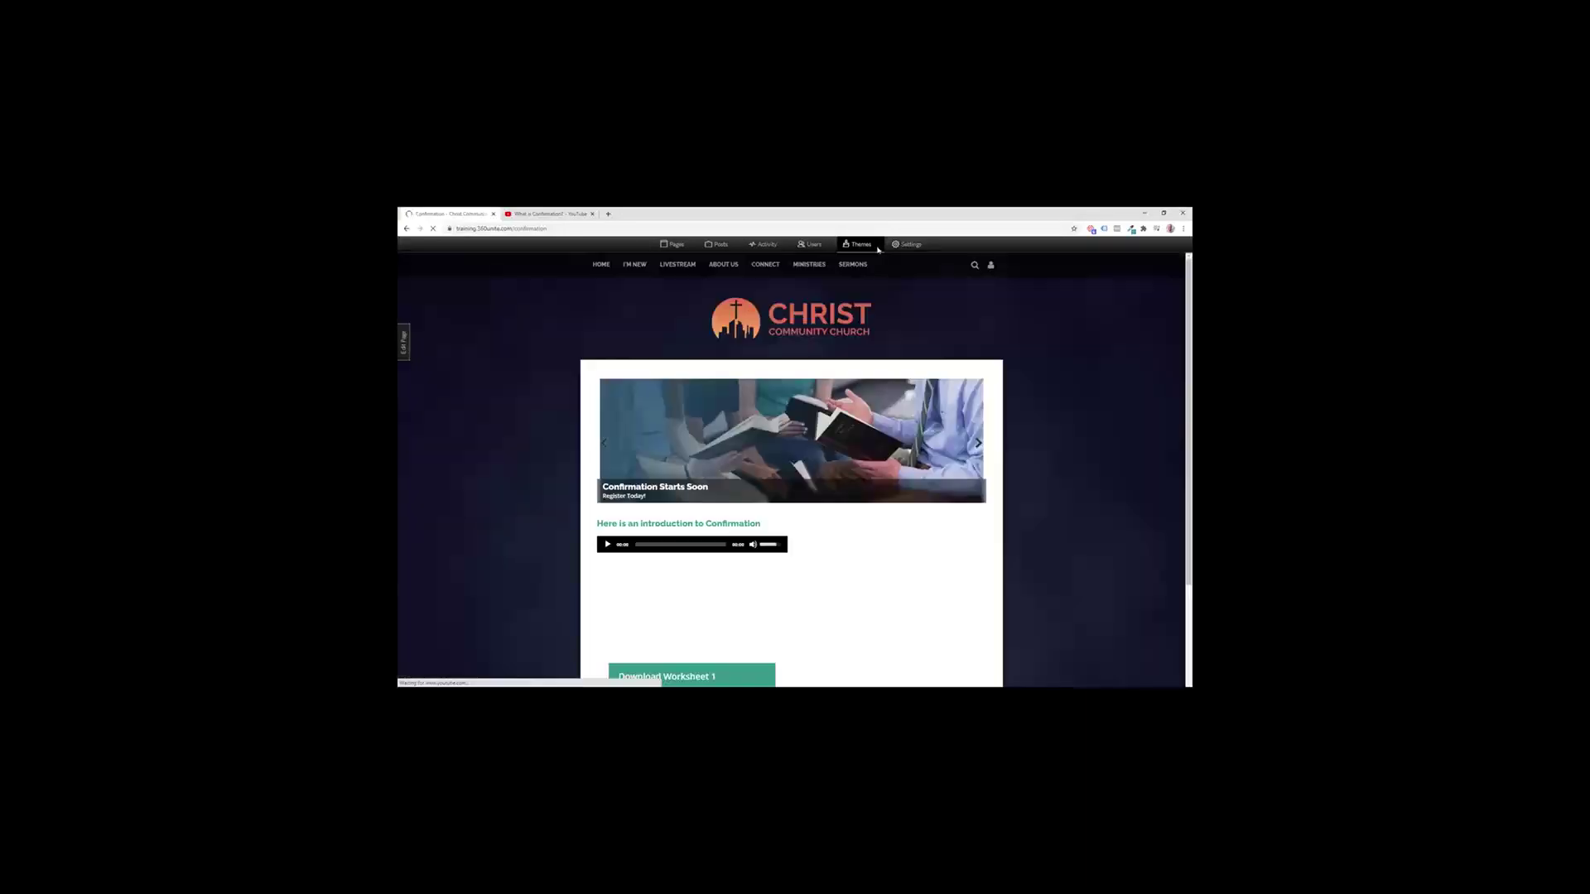
Step: Test the "Download Worksheet 1" button by opening its PDF, return to the Confirmation page and reload it
scroll(718, 615, "down", 2)
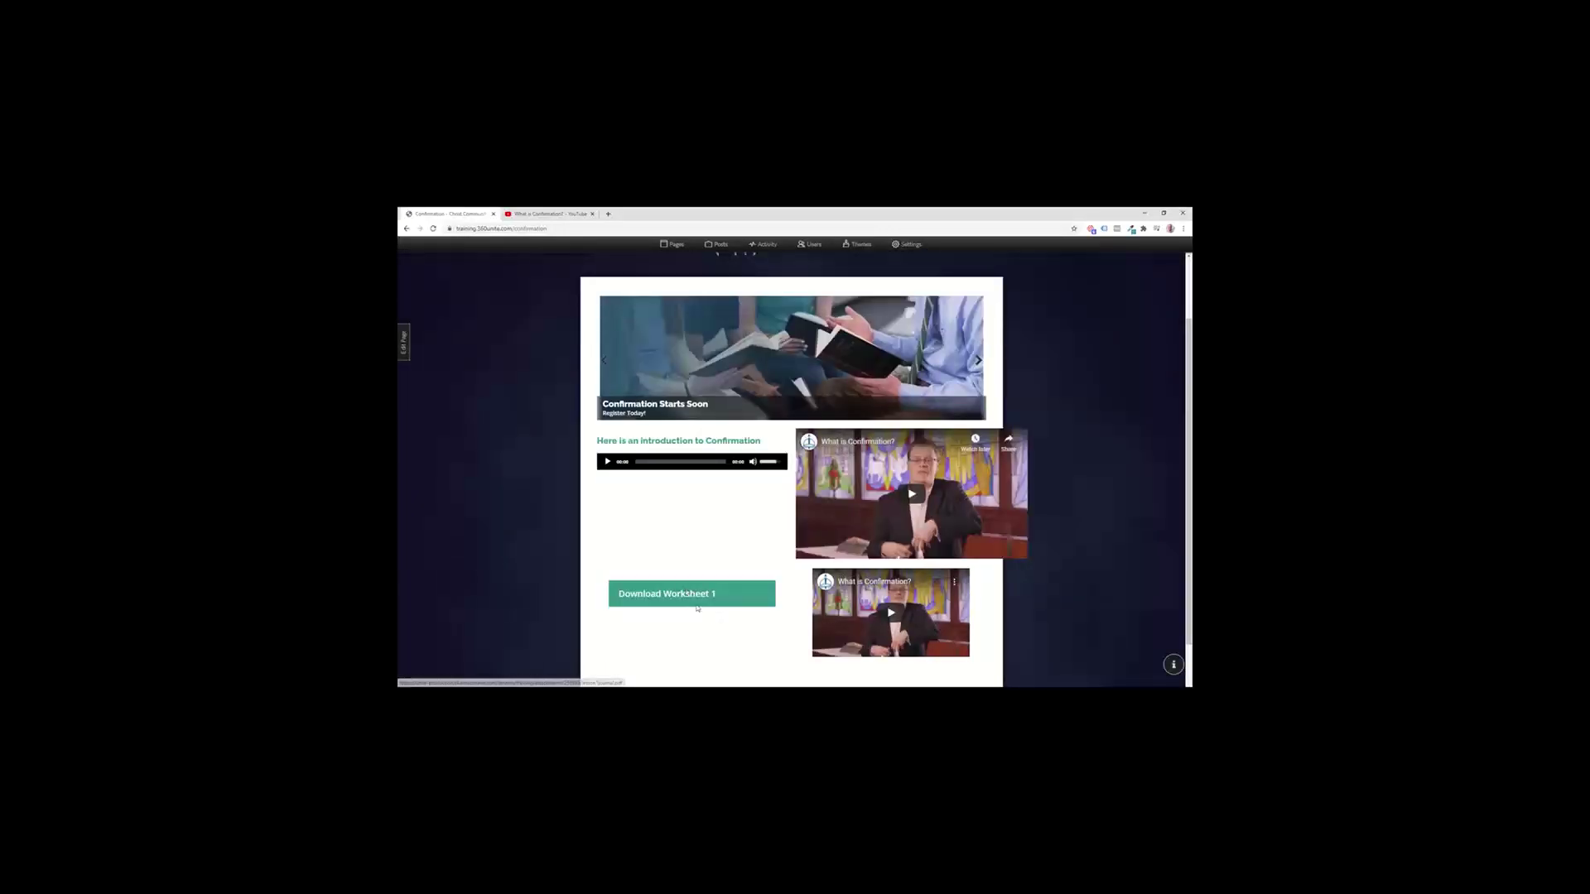
scroll(698, 609, "down", 2)
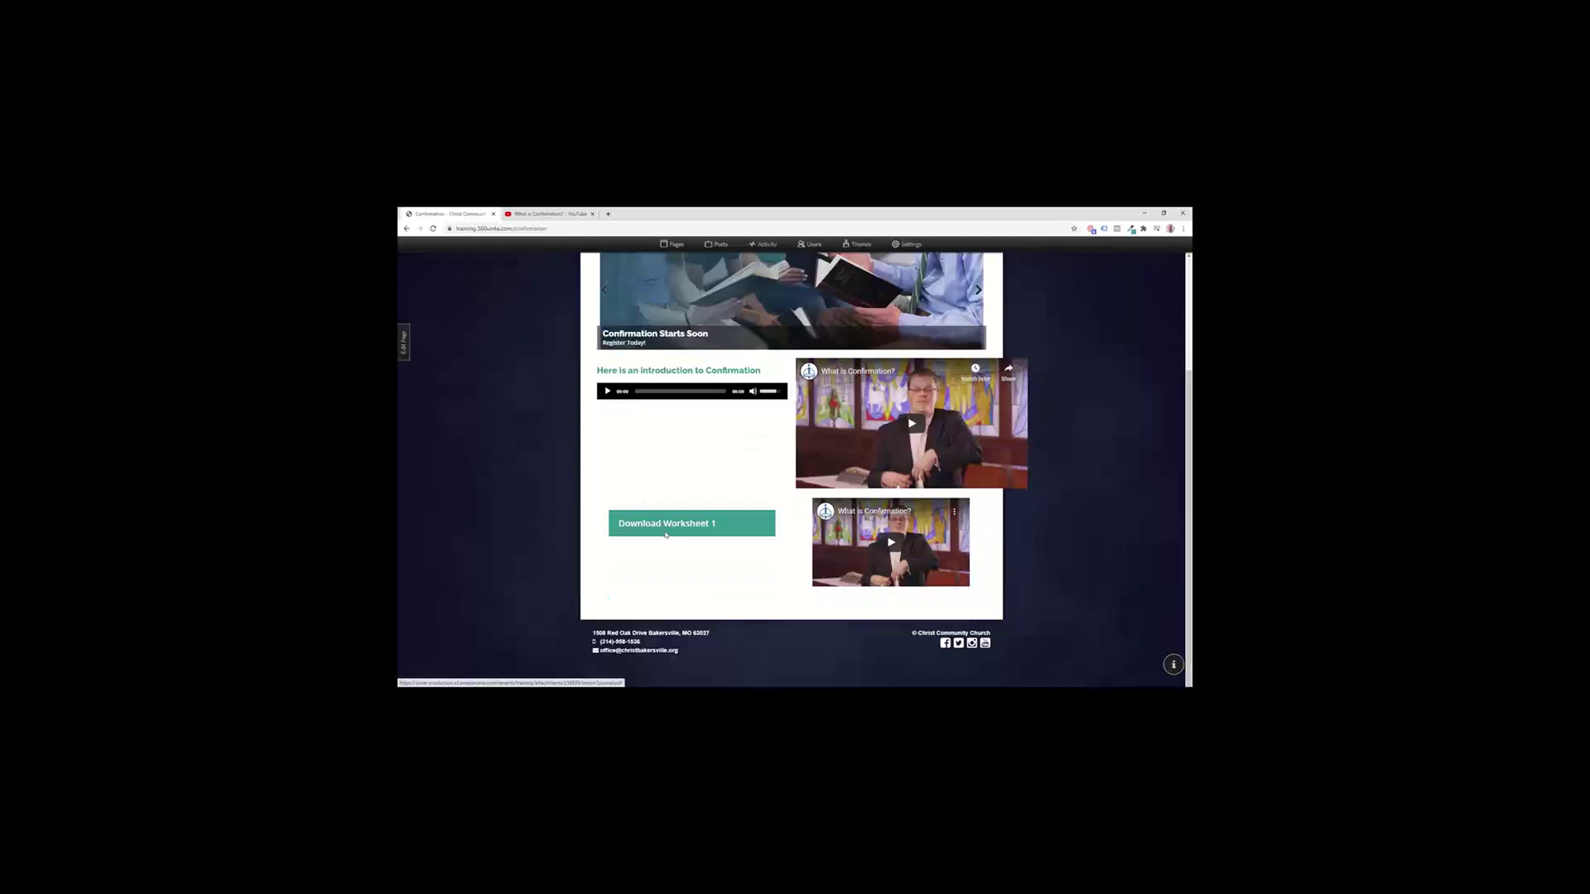
left_click(669, 529)
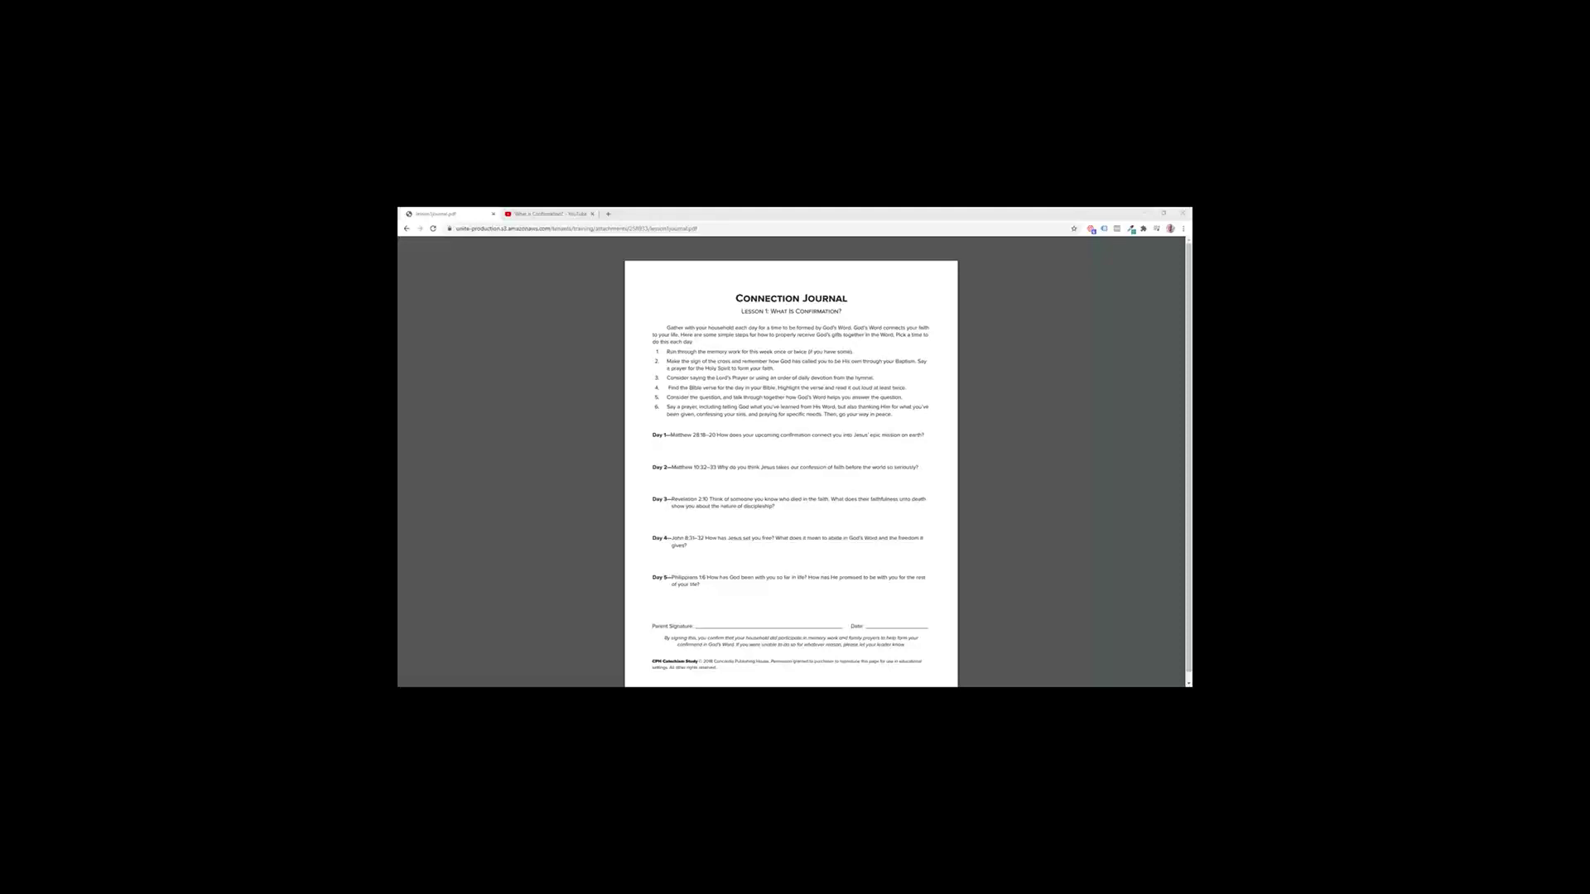
left_click(408, 230)
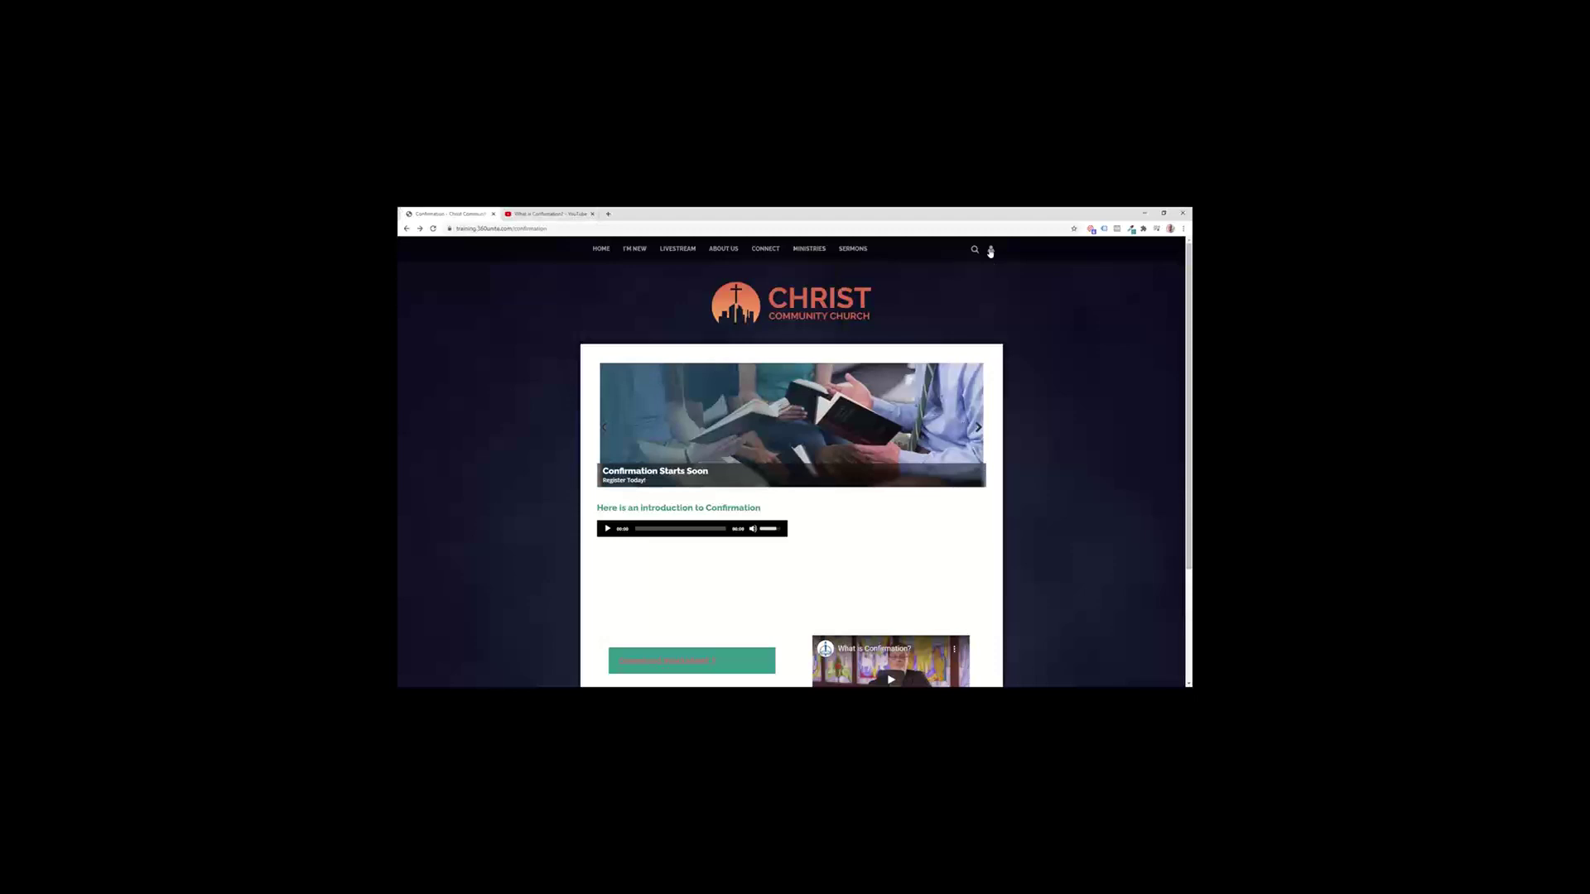
left_click(991, 249)
left_click(433, 229)
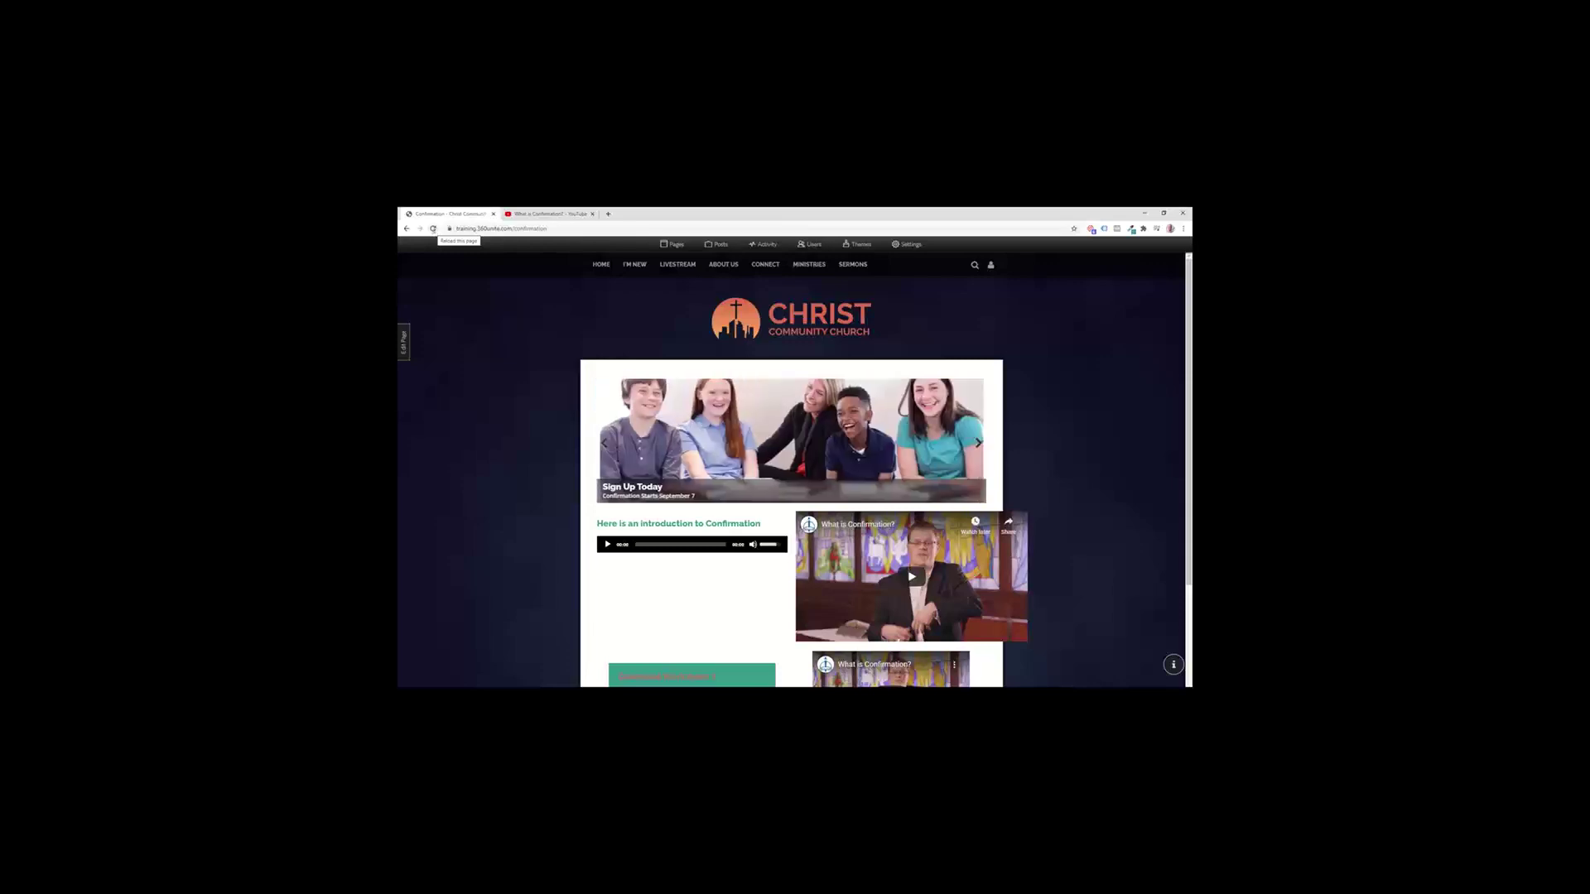
Step: Create a new Group page named "Confirmation Class 2020" and open it
left_click(689, 250)
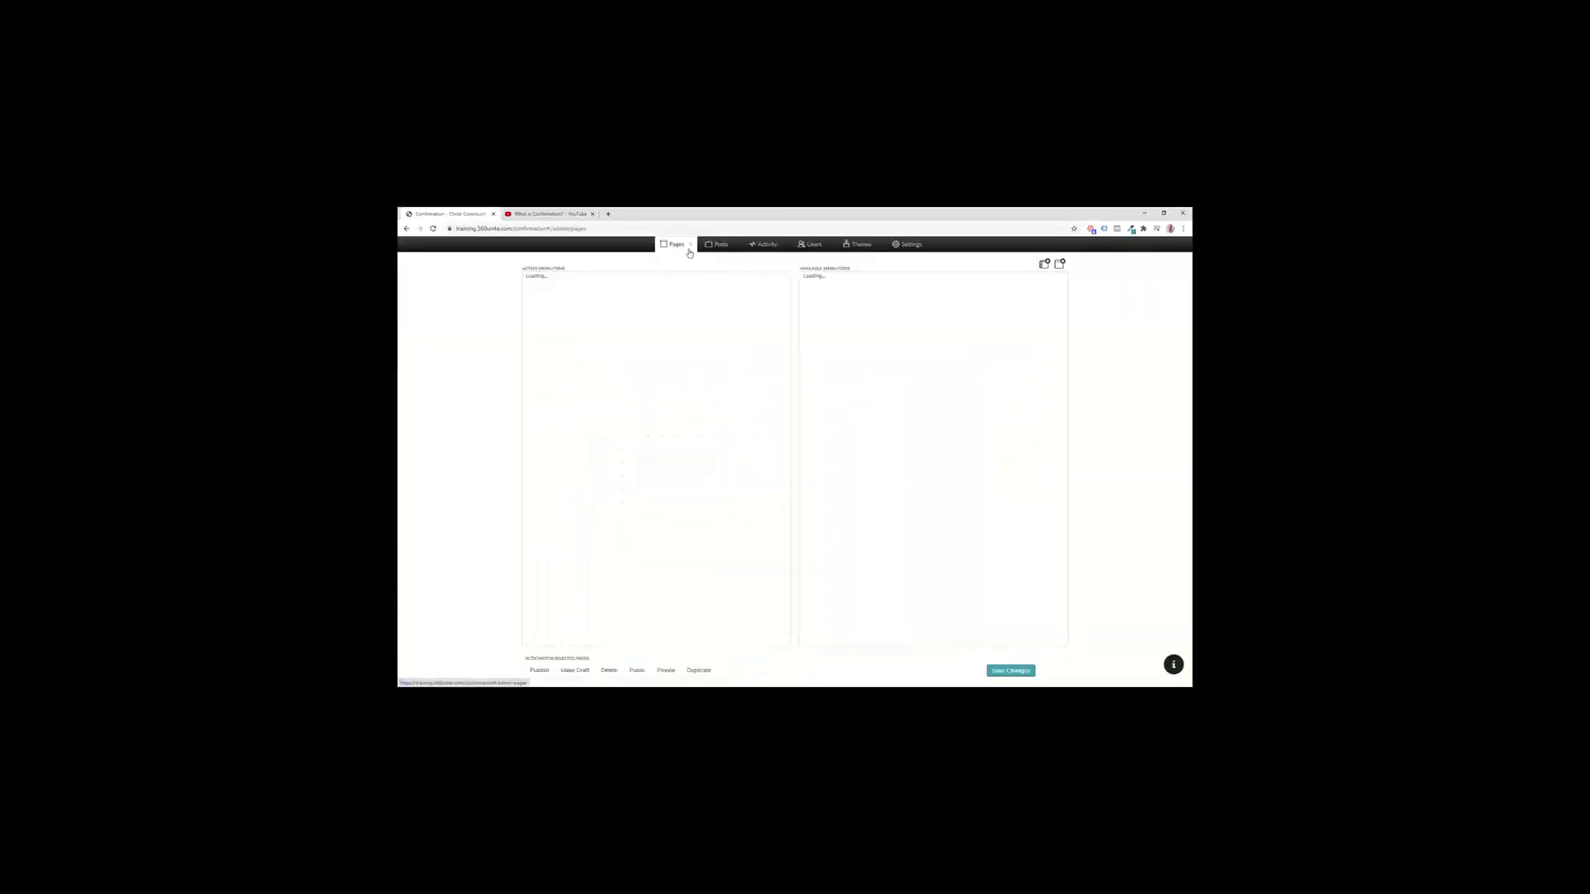
left_click(1058, 264)
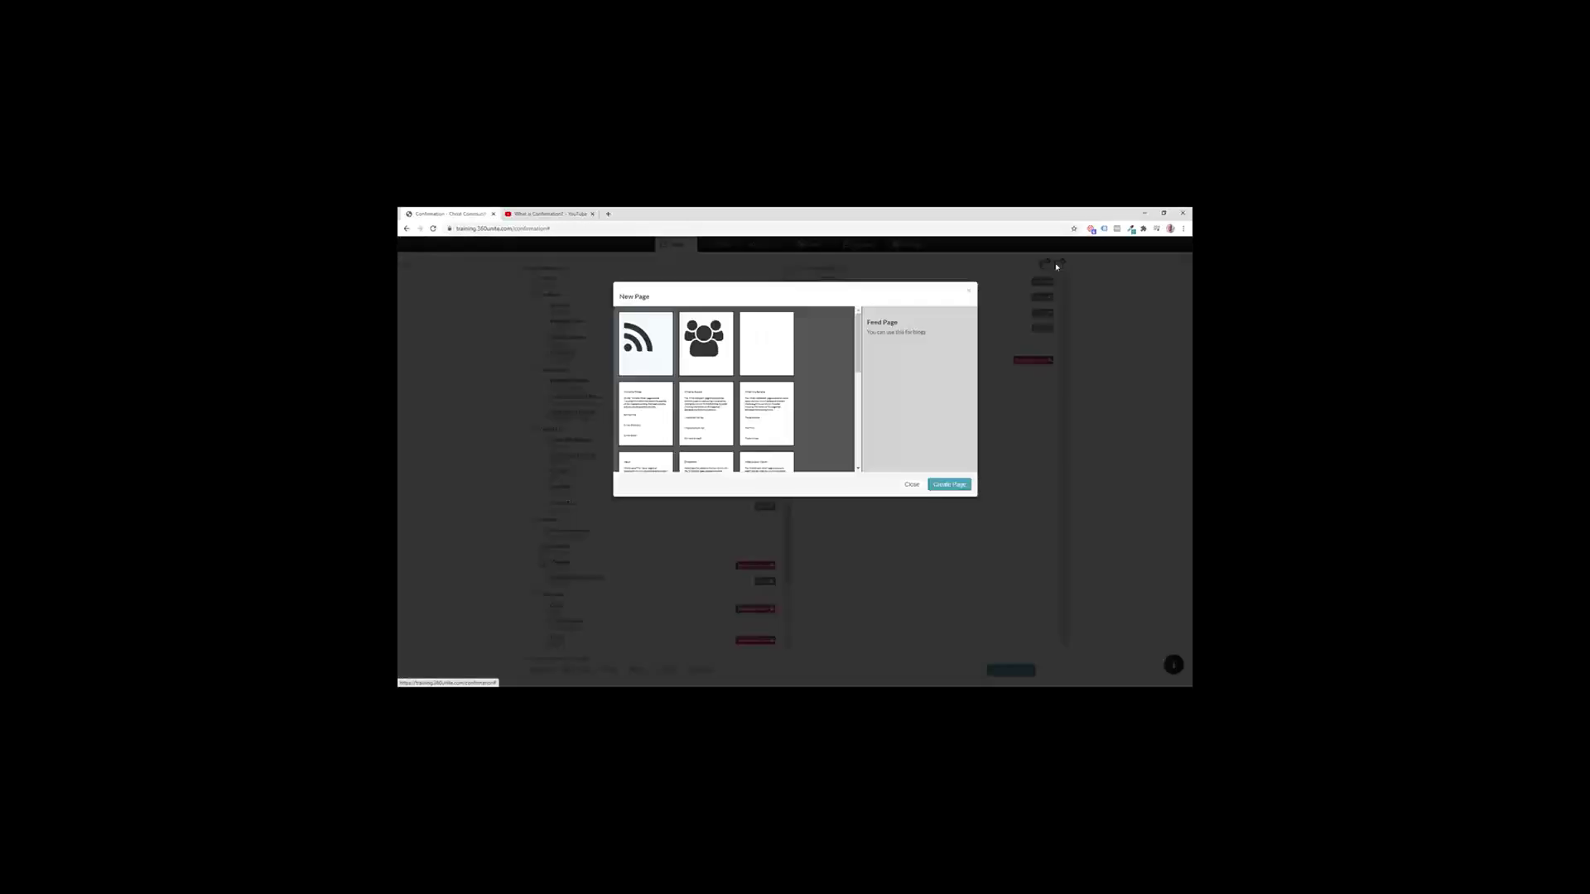
left_click(708, 335)
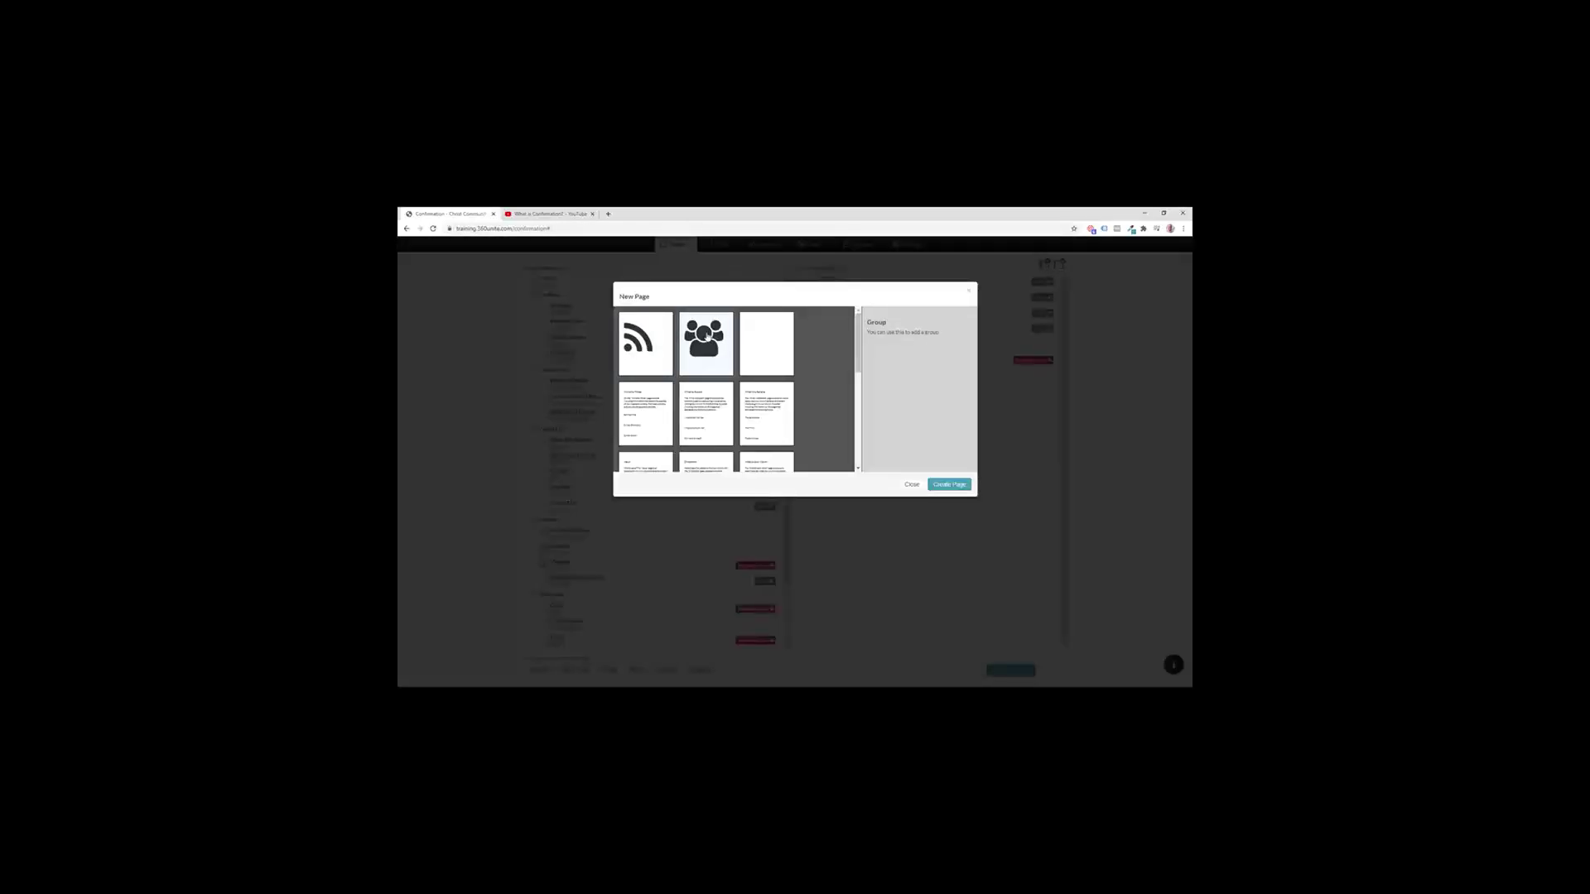
left_click(950, 486)
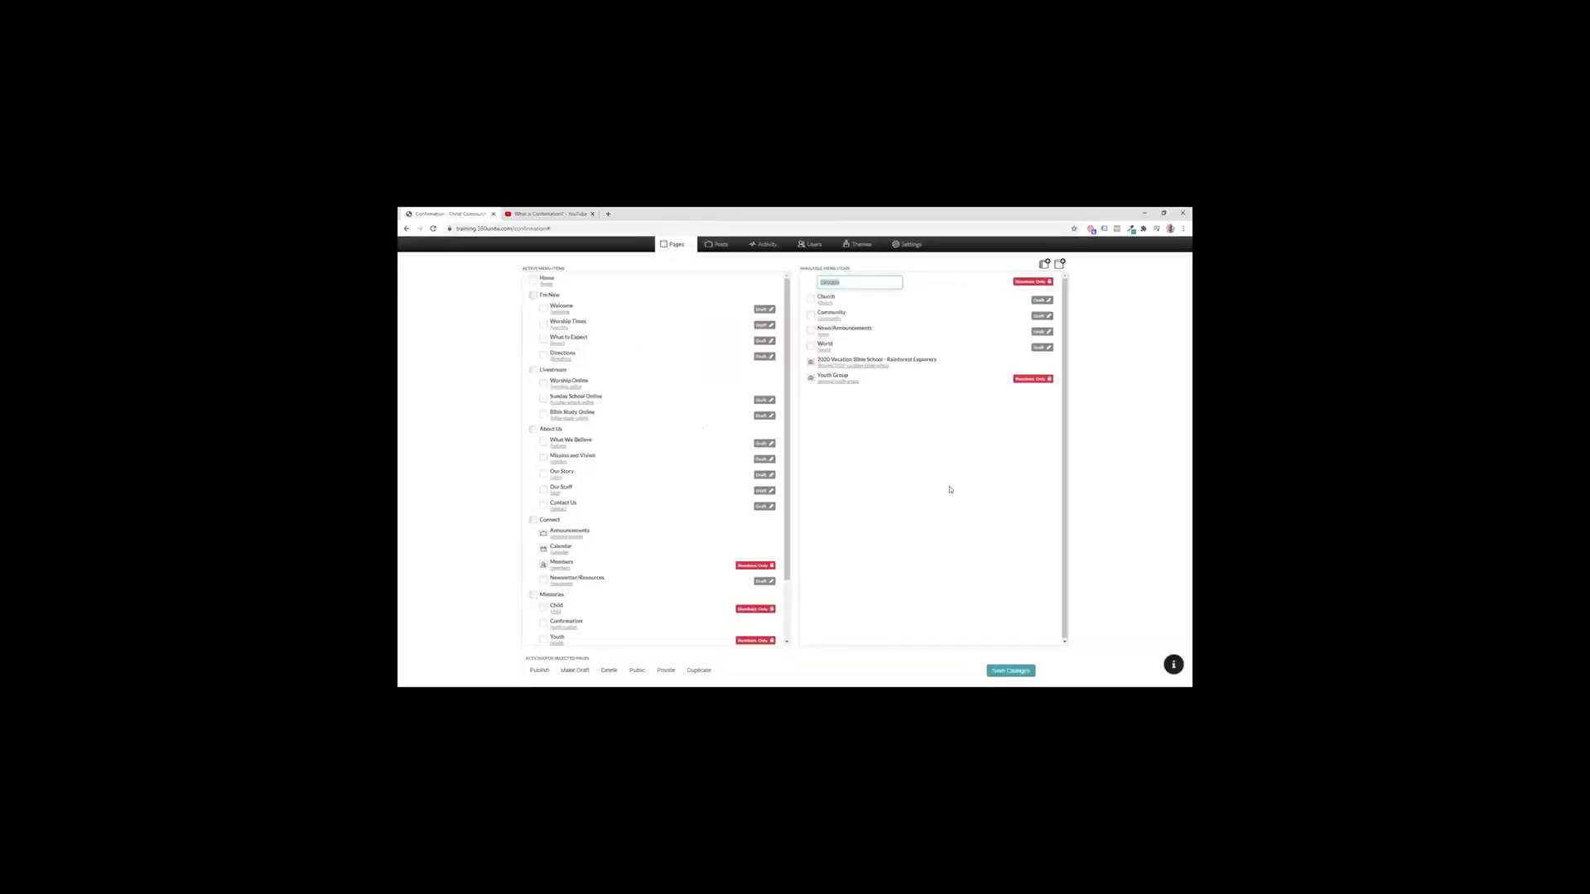
type("Confirmation Class 2020")
key("Return")
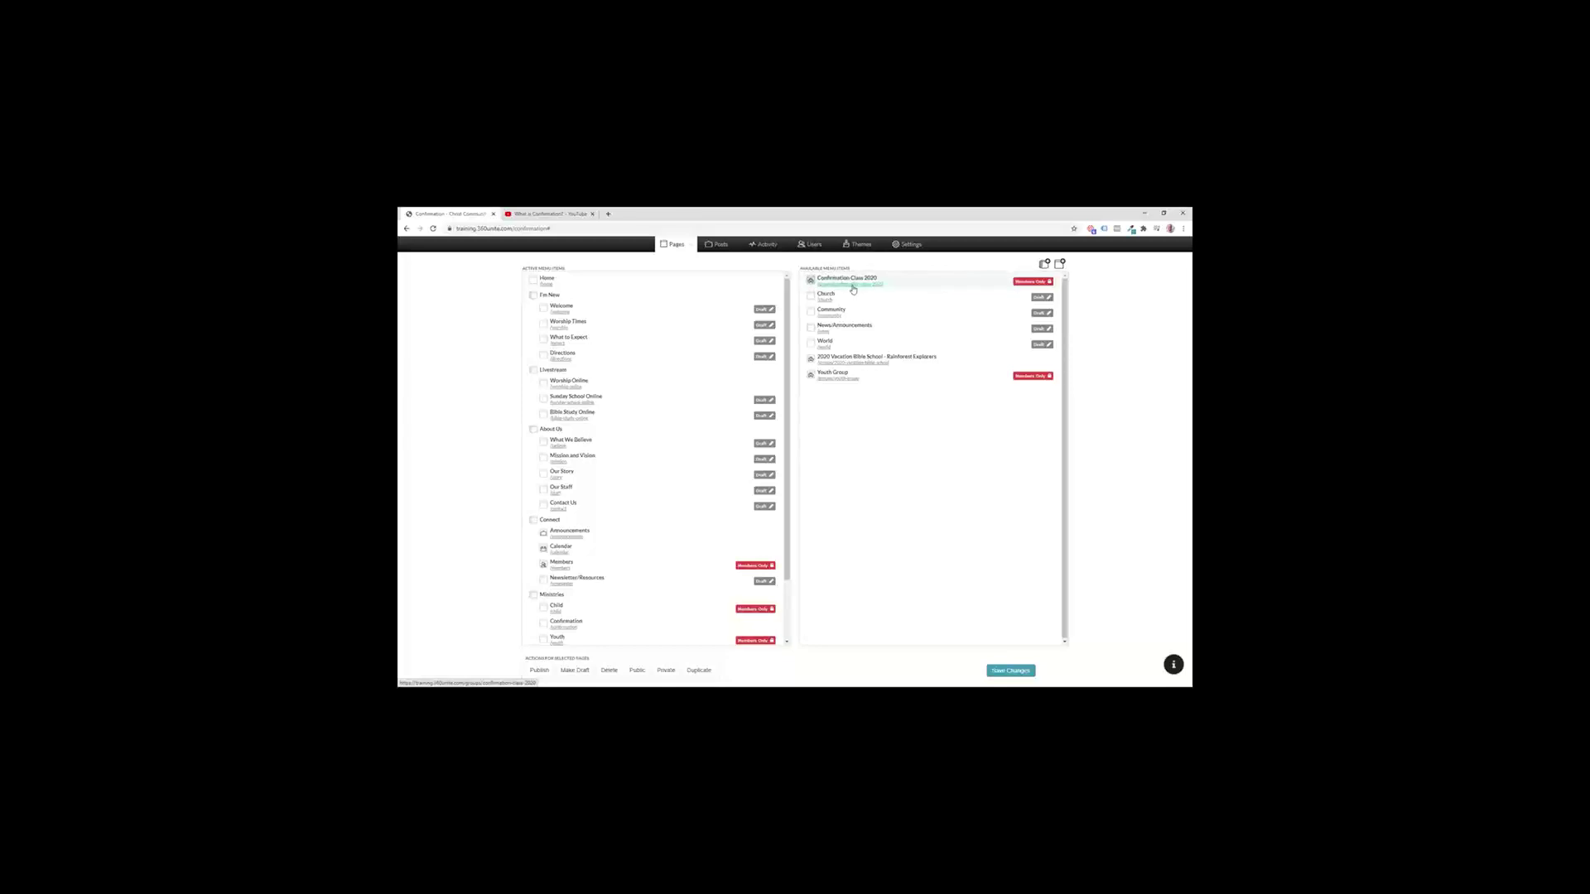
left_click_drag(834, 290, 836, 290)
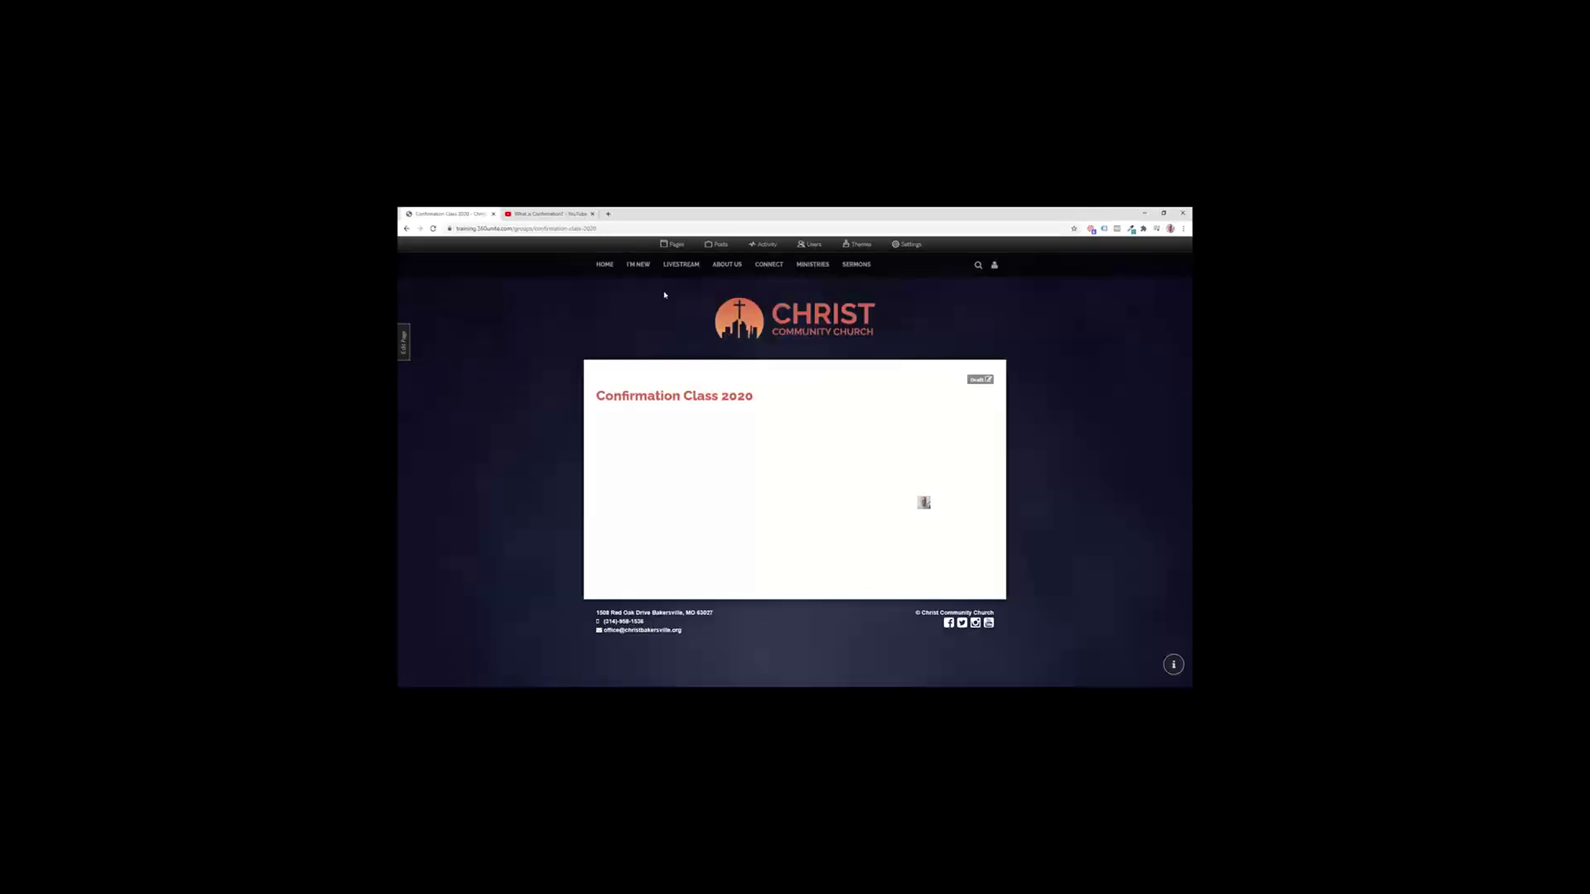
Step: Customize the site theme by setting the link color to the same red as the heading color, and save the changes
left_click(861, 246)
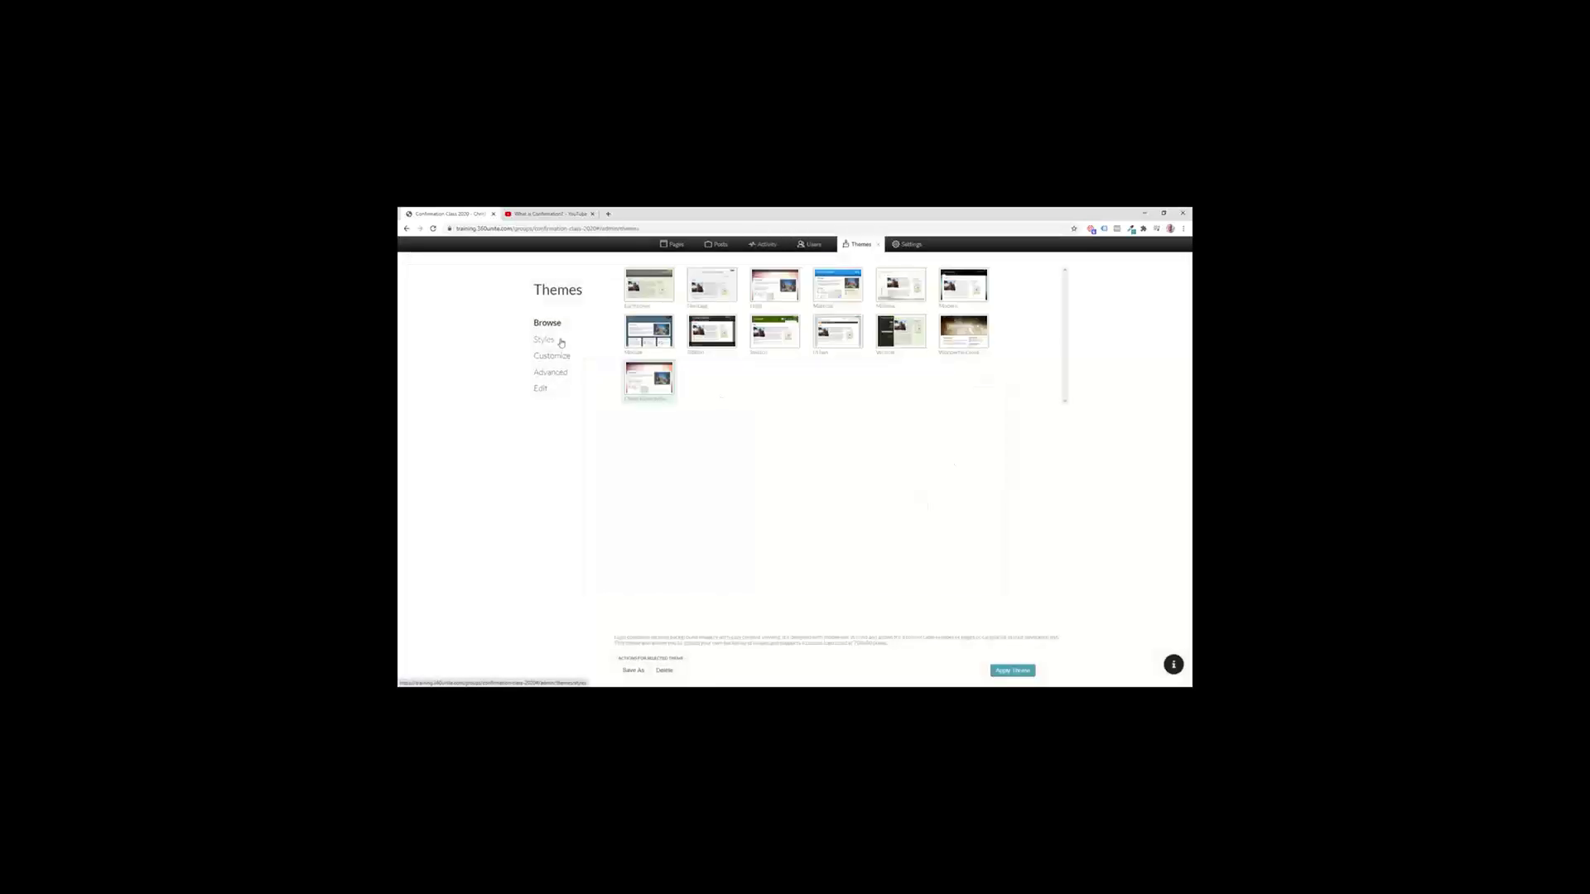
left_click(559, 341)
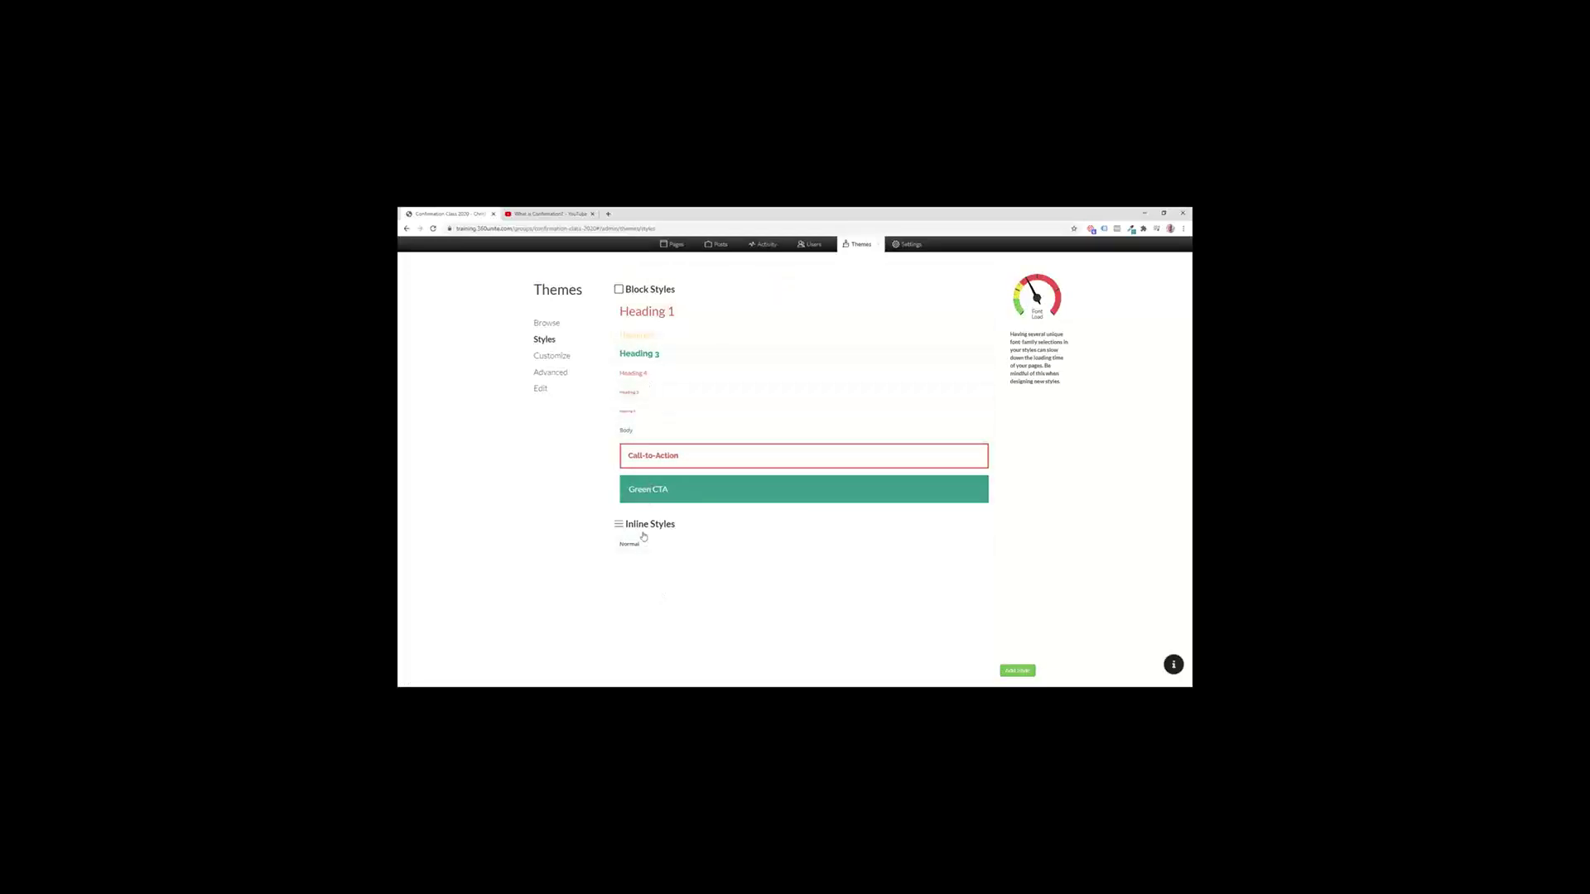
left_click(559, 358)
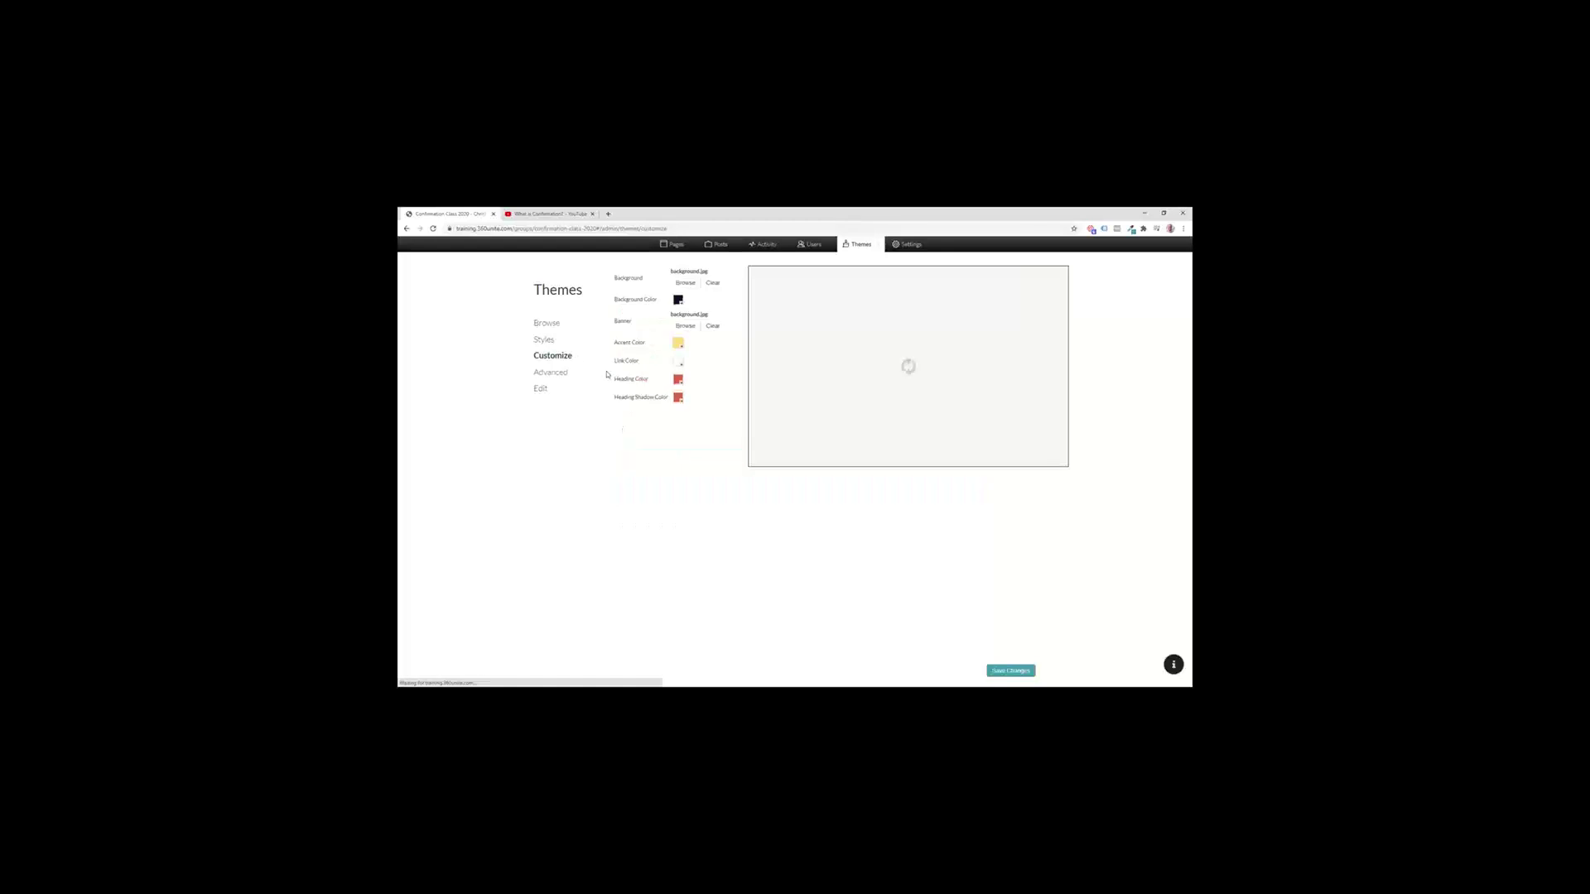
left_click(678, 378)
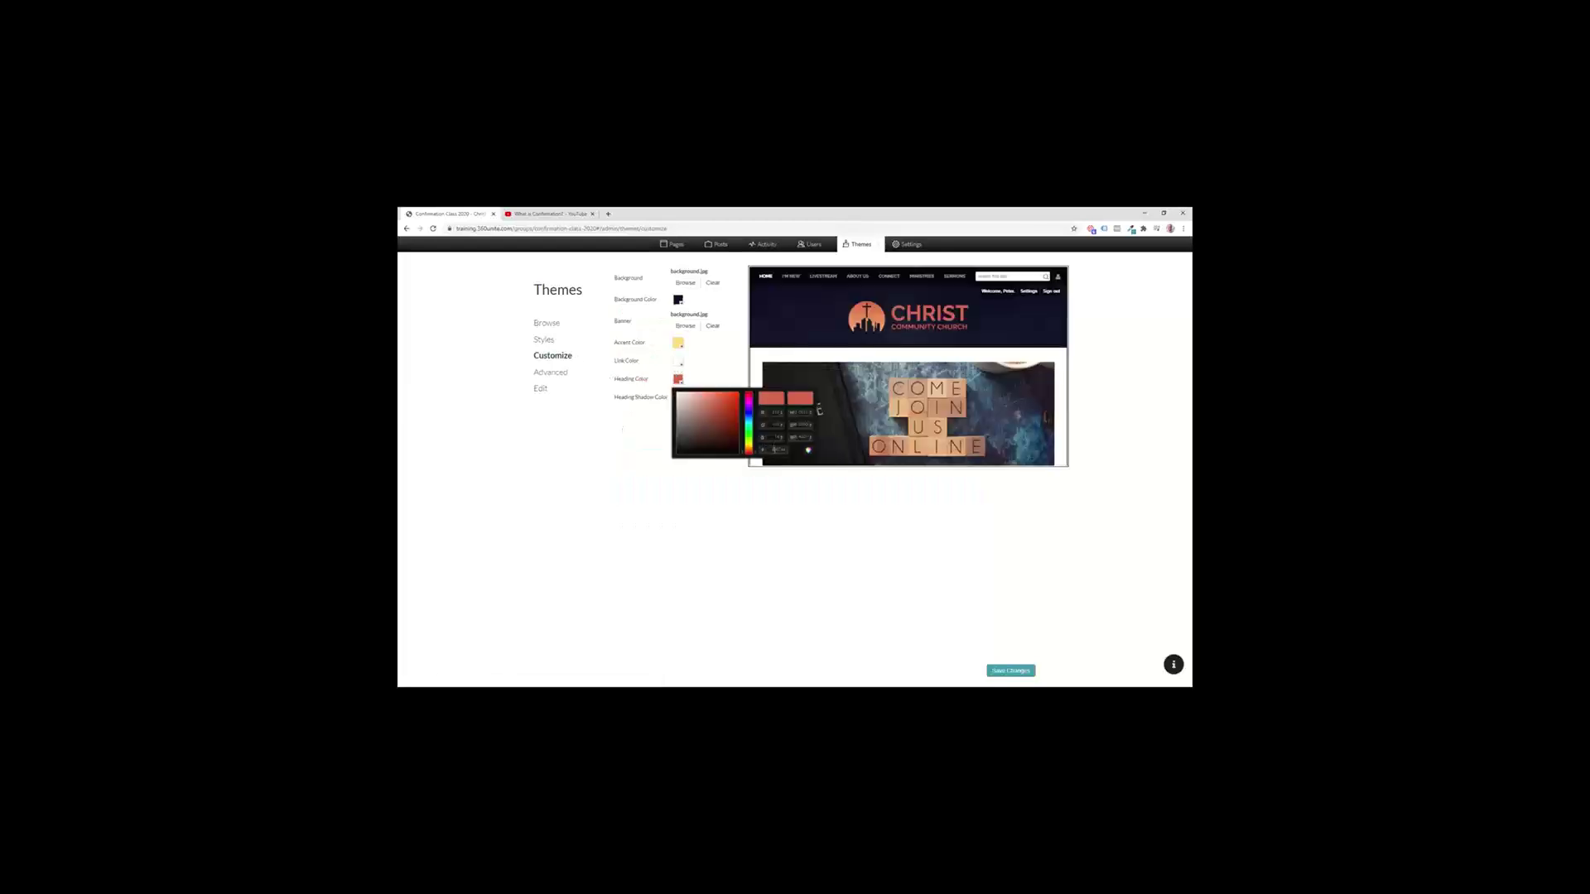
left_click(679, 362)
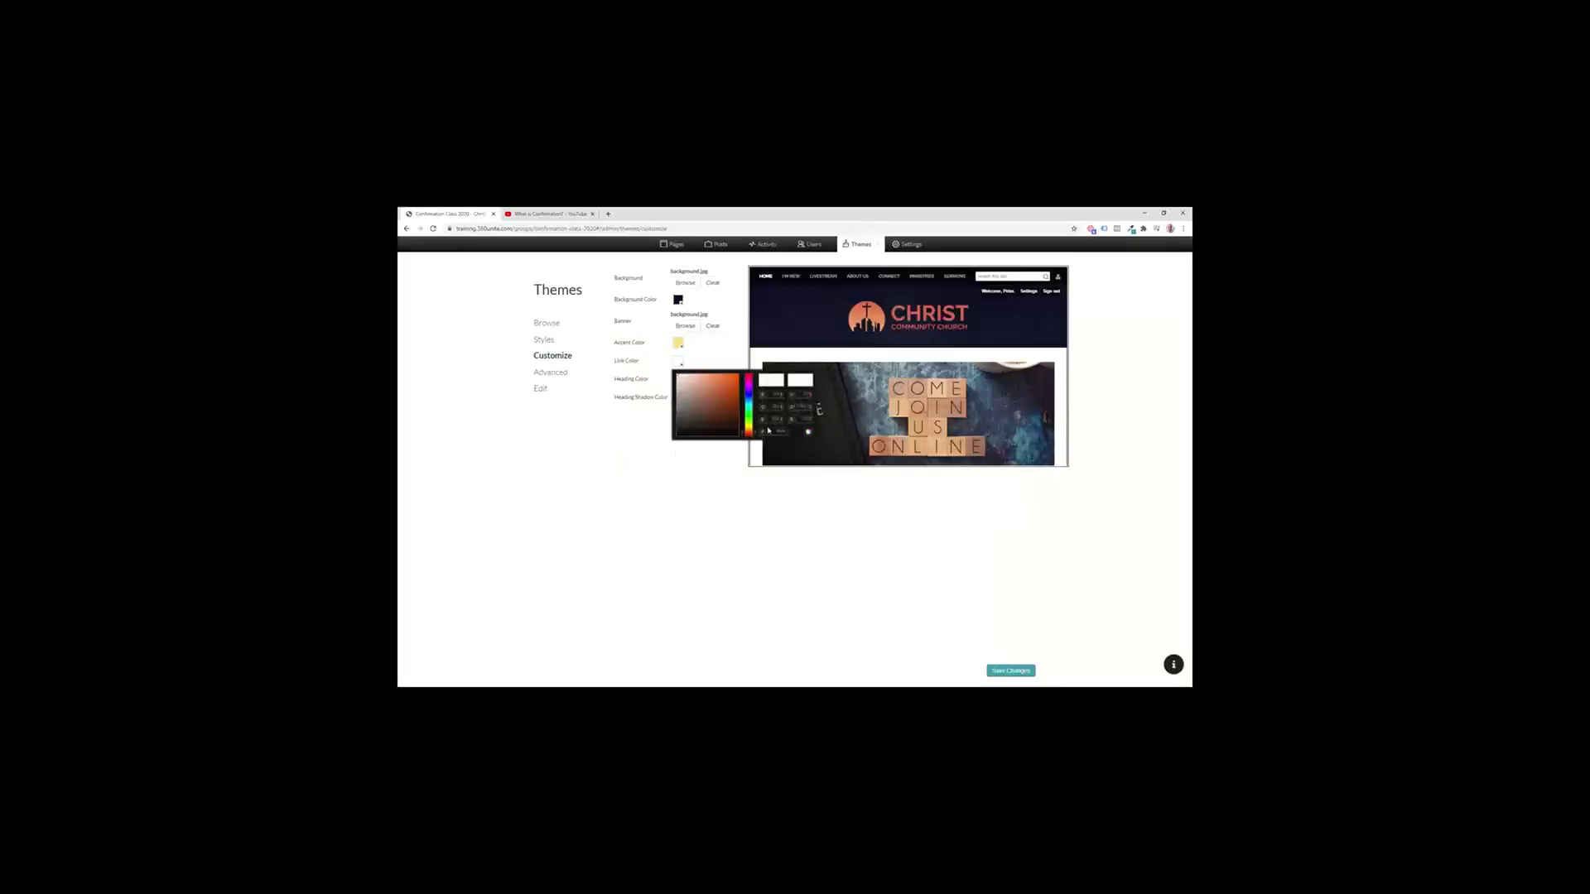
double_click(777, 432)
key("ctrl+v")
left_click(729, 491)
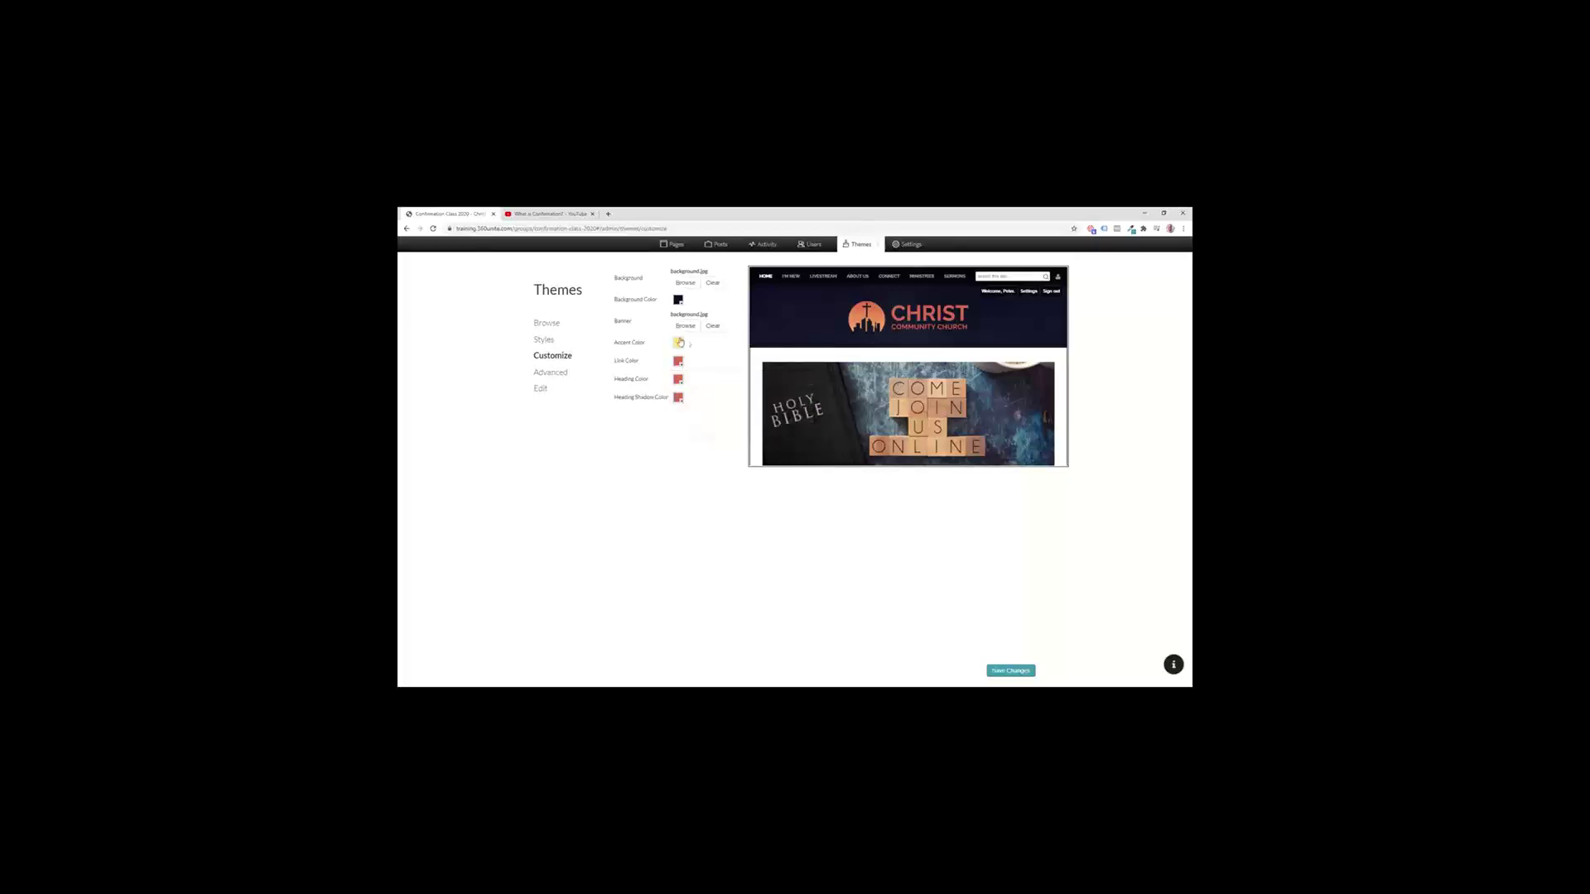
left_click(1011, 671)
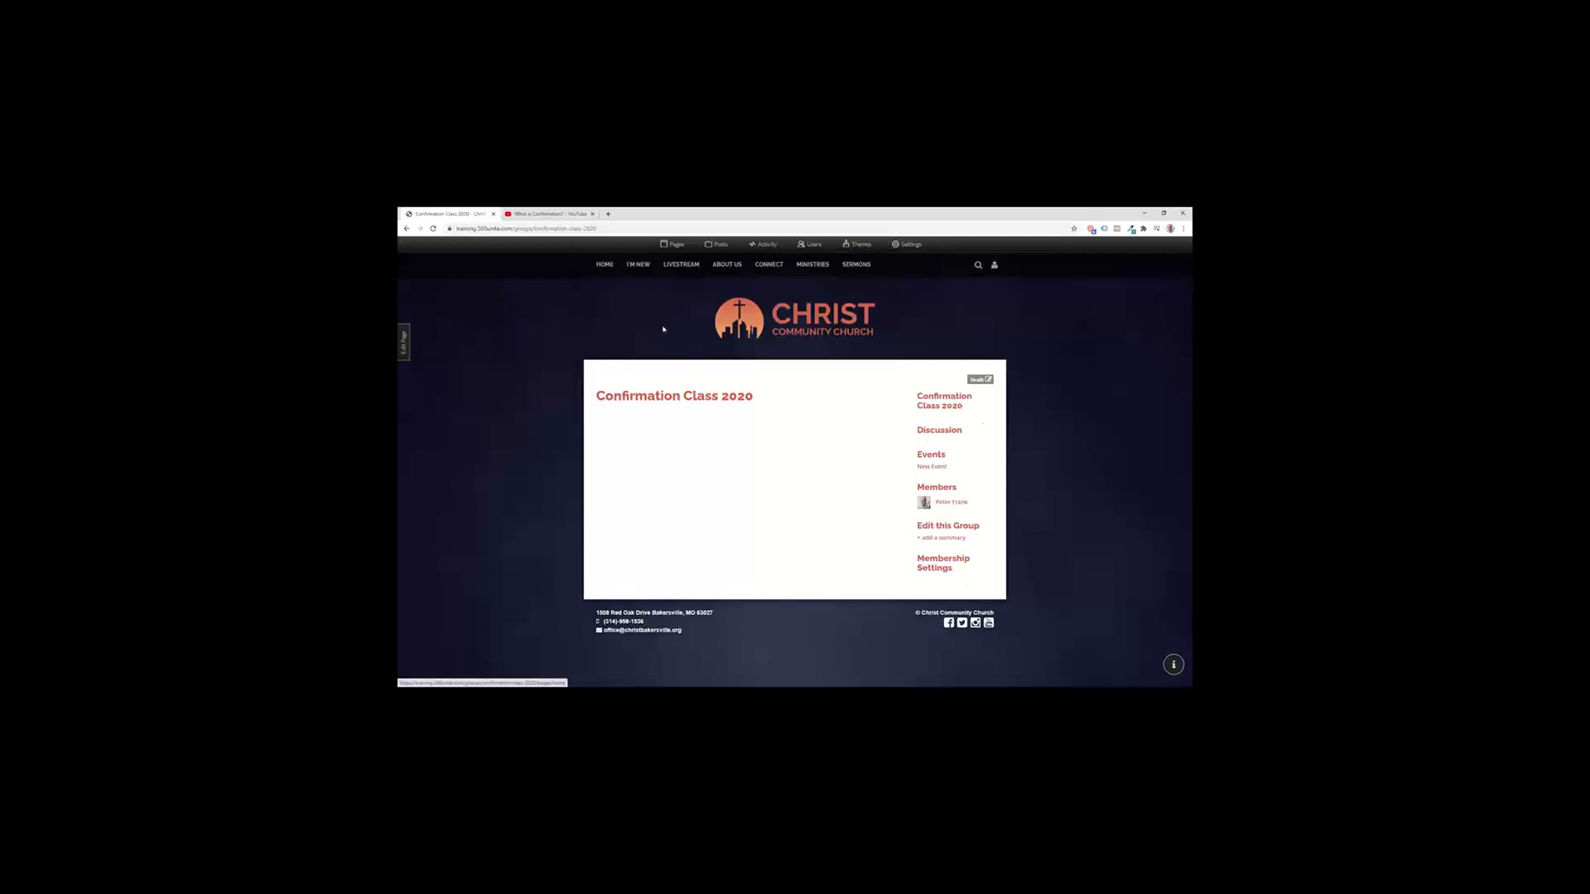
Step: Edit the Confirmation Class 2020 group and enter the description "This is my sample confirmation class group description."
left_click(946, 527)
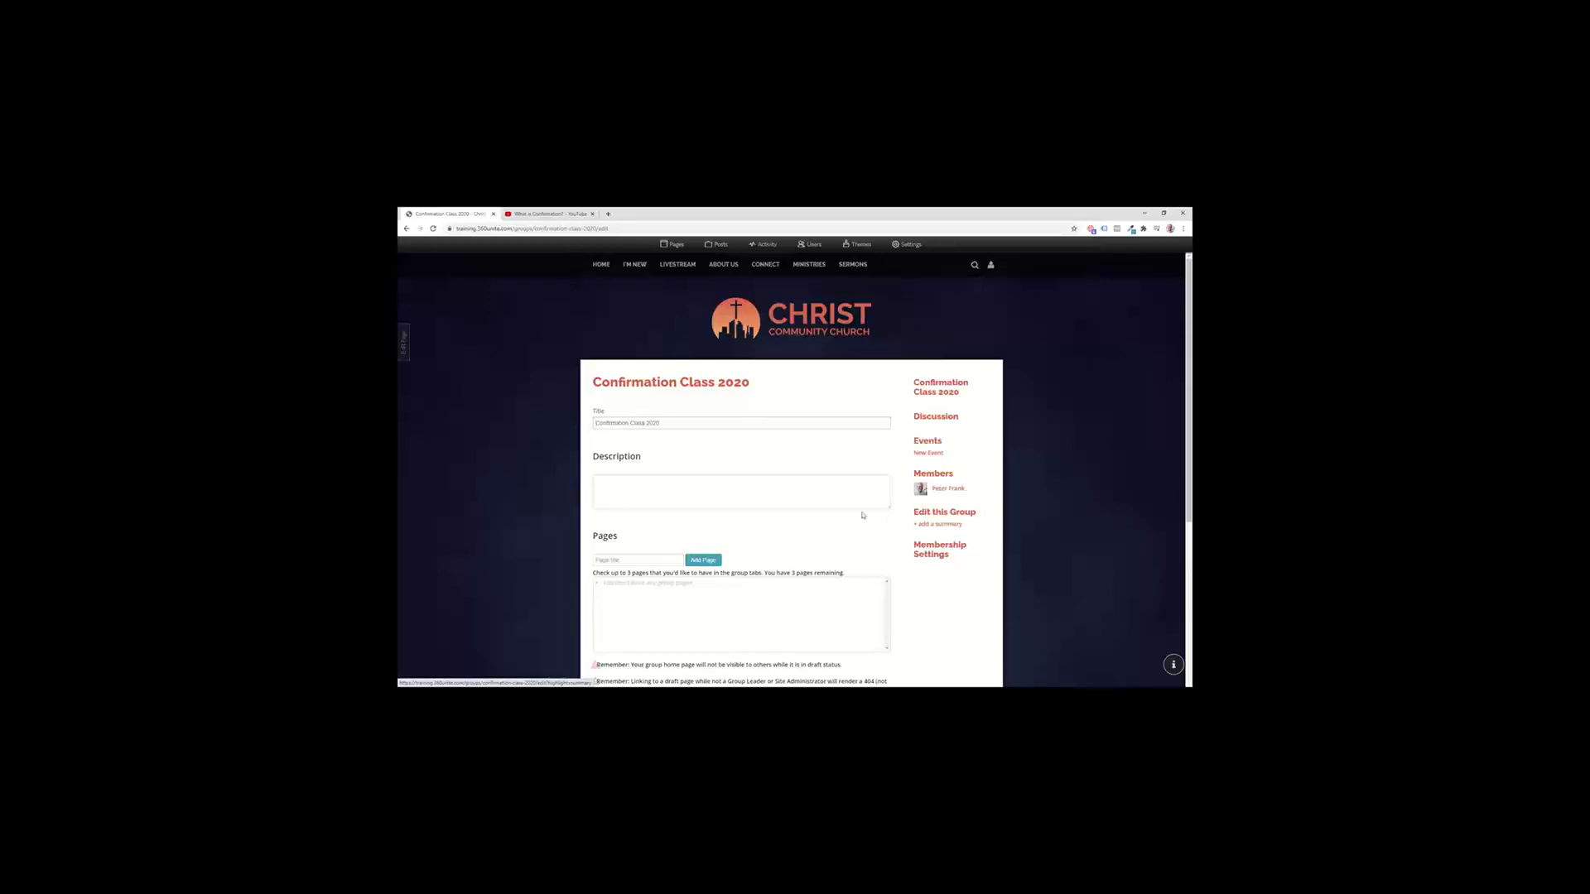
left_click(796, 495)
type("This is my ")
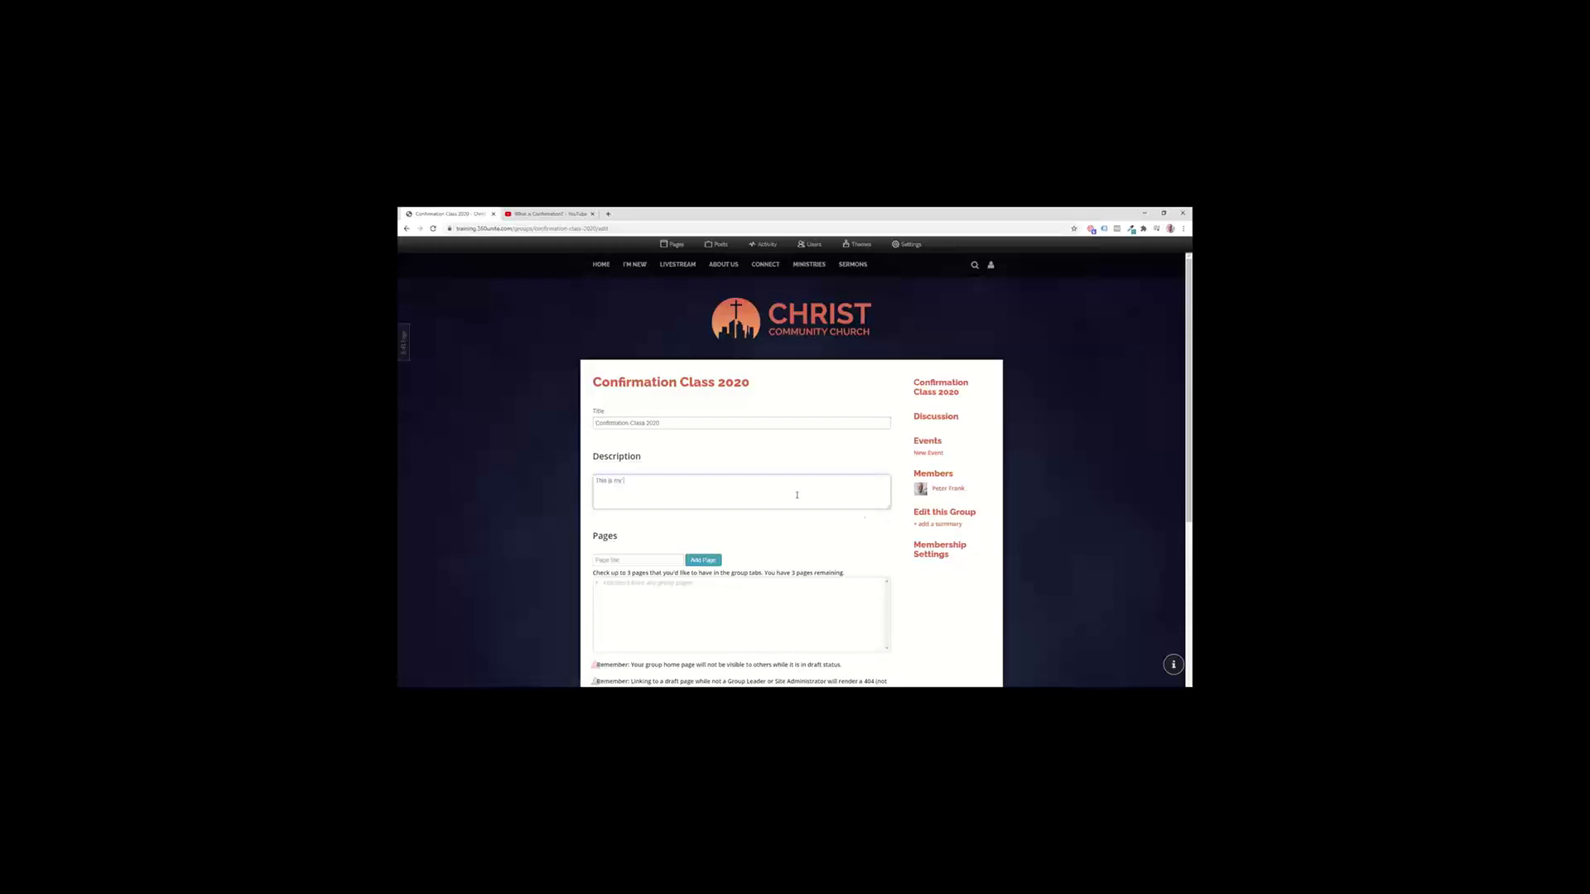
type("sample confirmation class group description.")
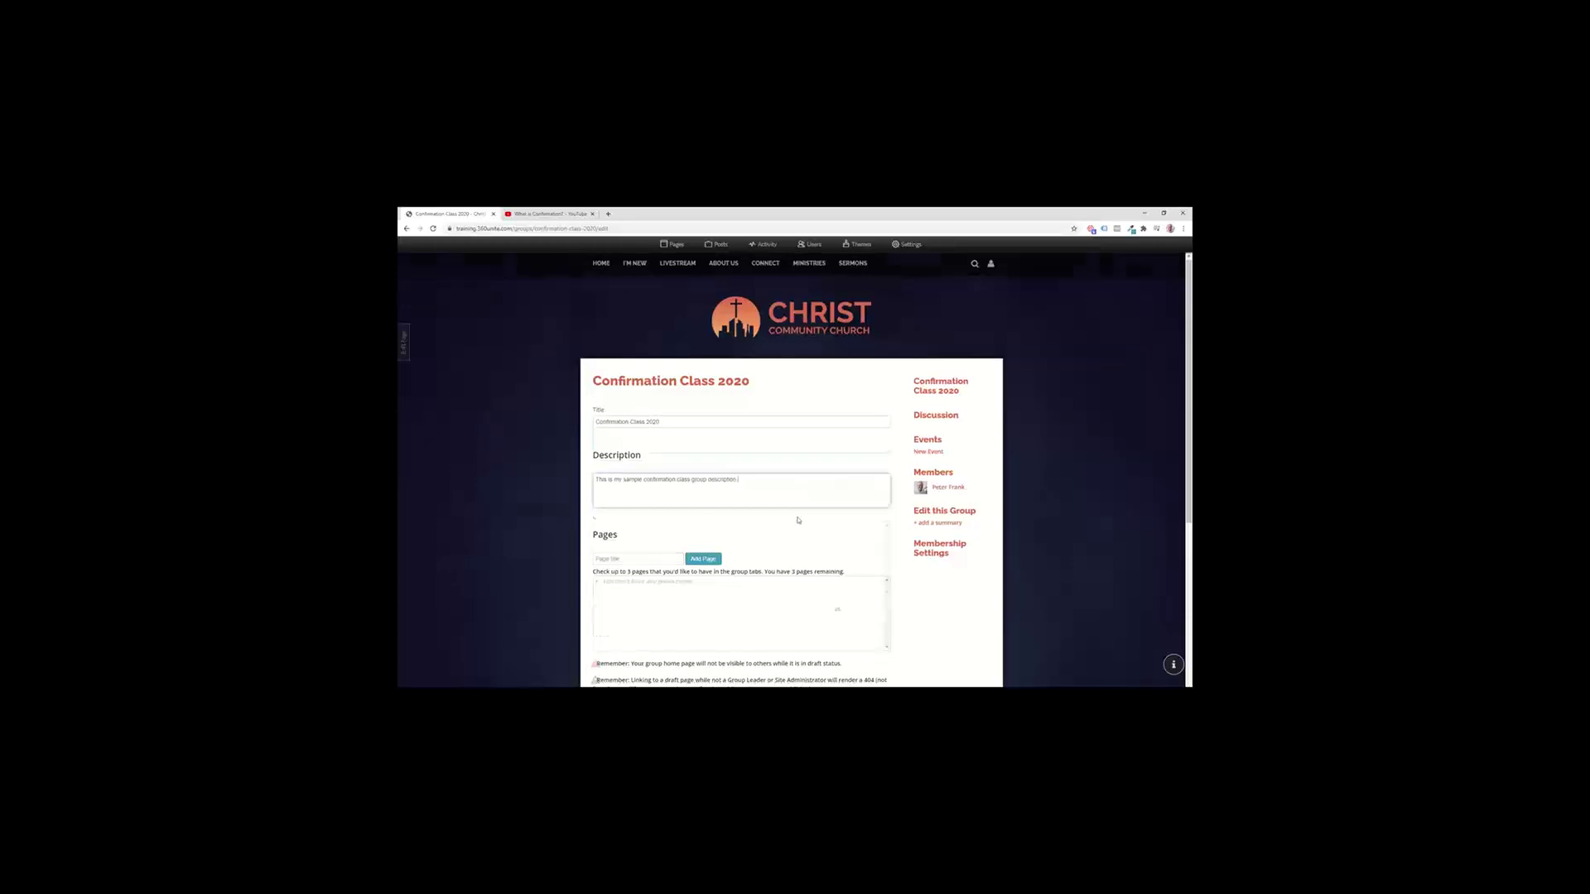
Step: Add a page titled "Downloads" to the group and include it in the group tabs
scroll(797, 515, "down", 3)
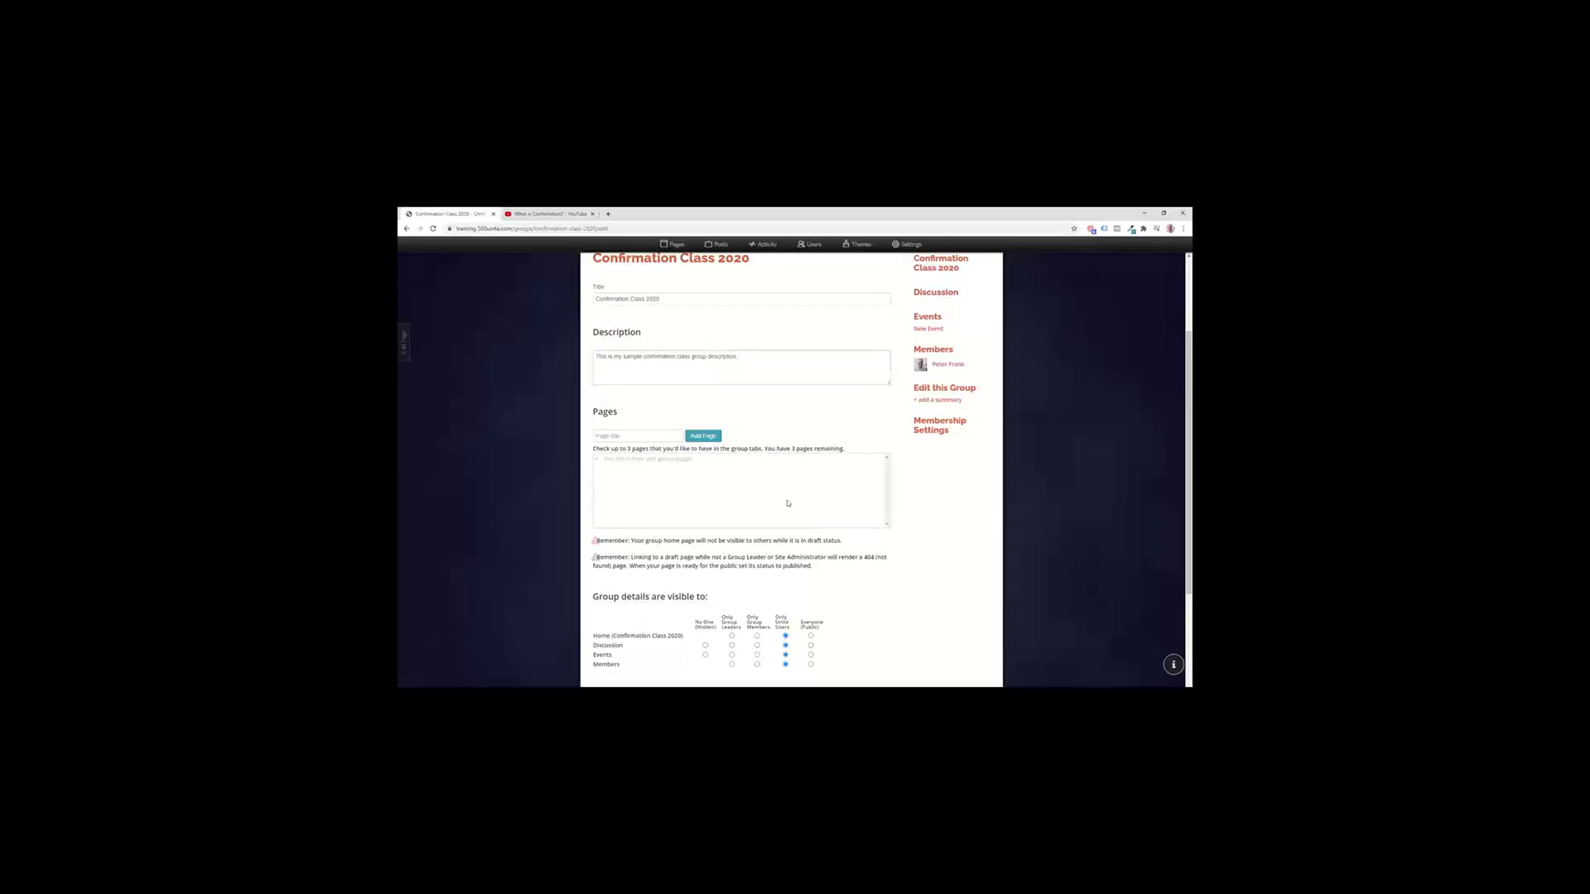
left_click(643, 434)
type("Downloads")
left_click(704, 436)
left_click(613, 461)
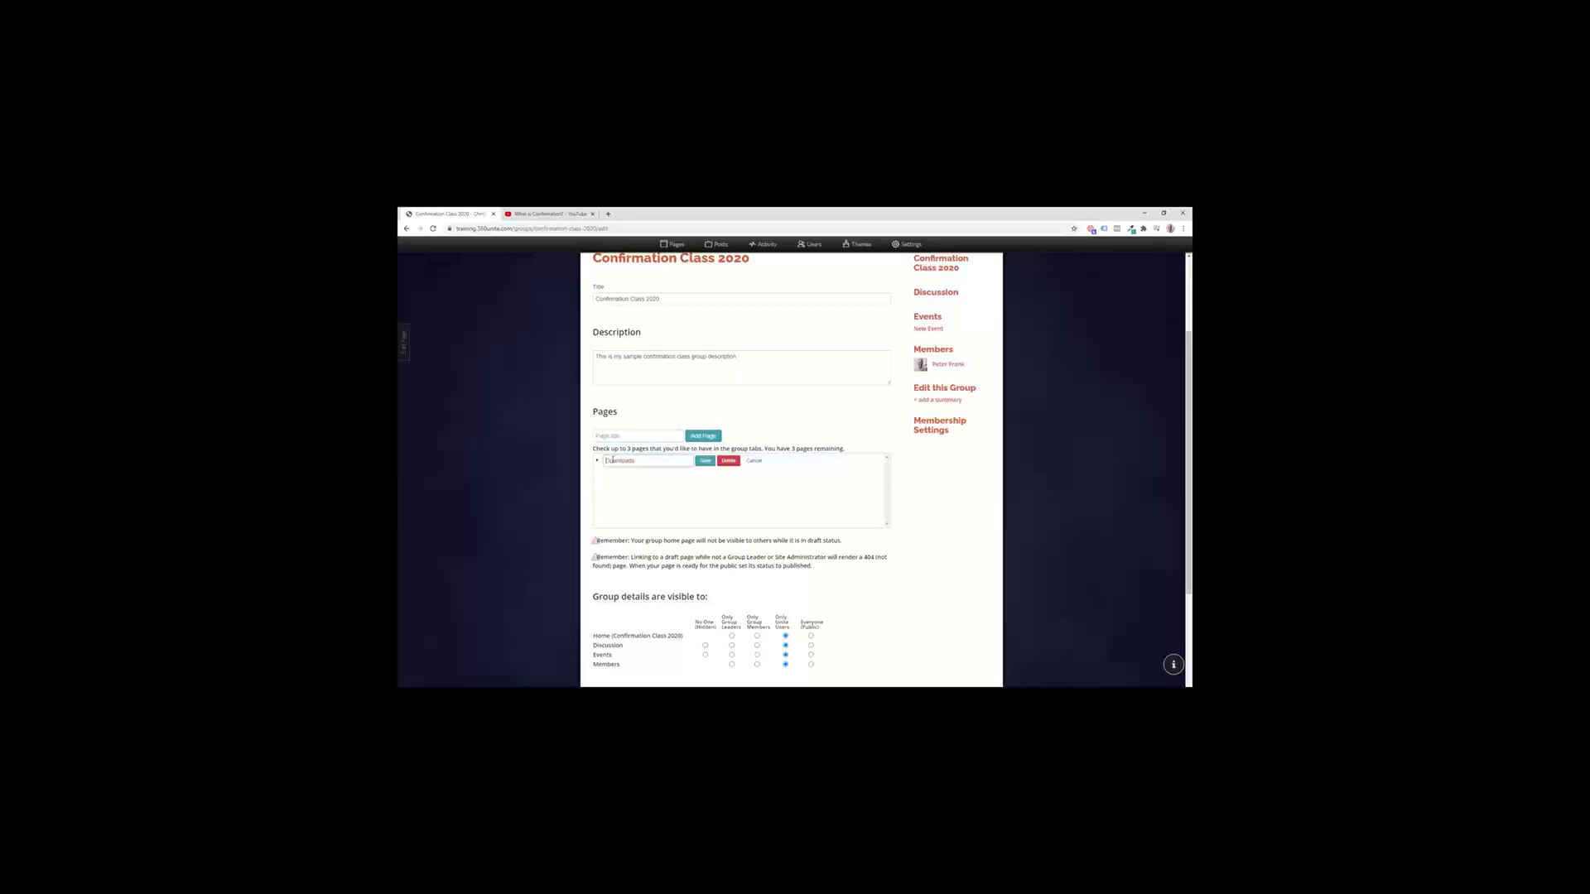
left_click(704, 461)
left_click(608, 462)
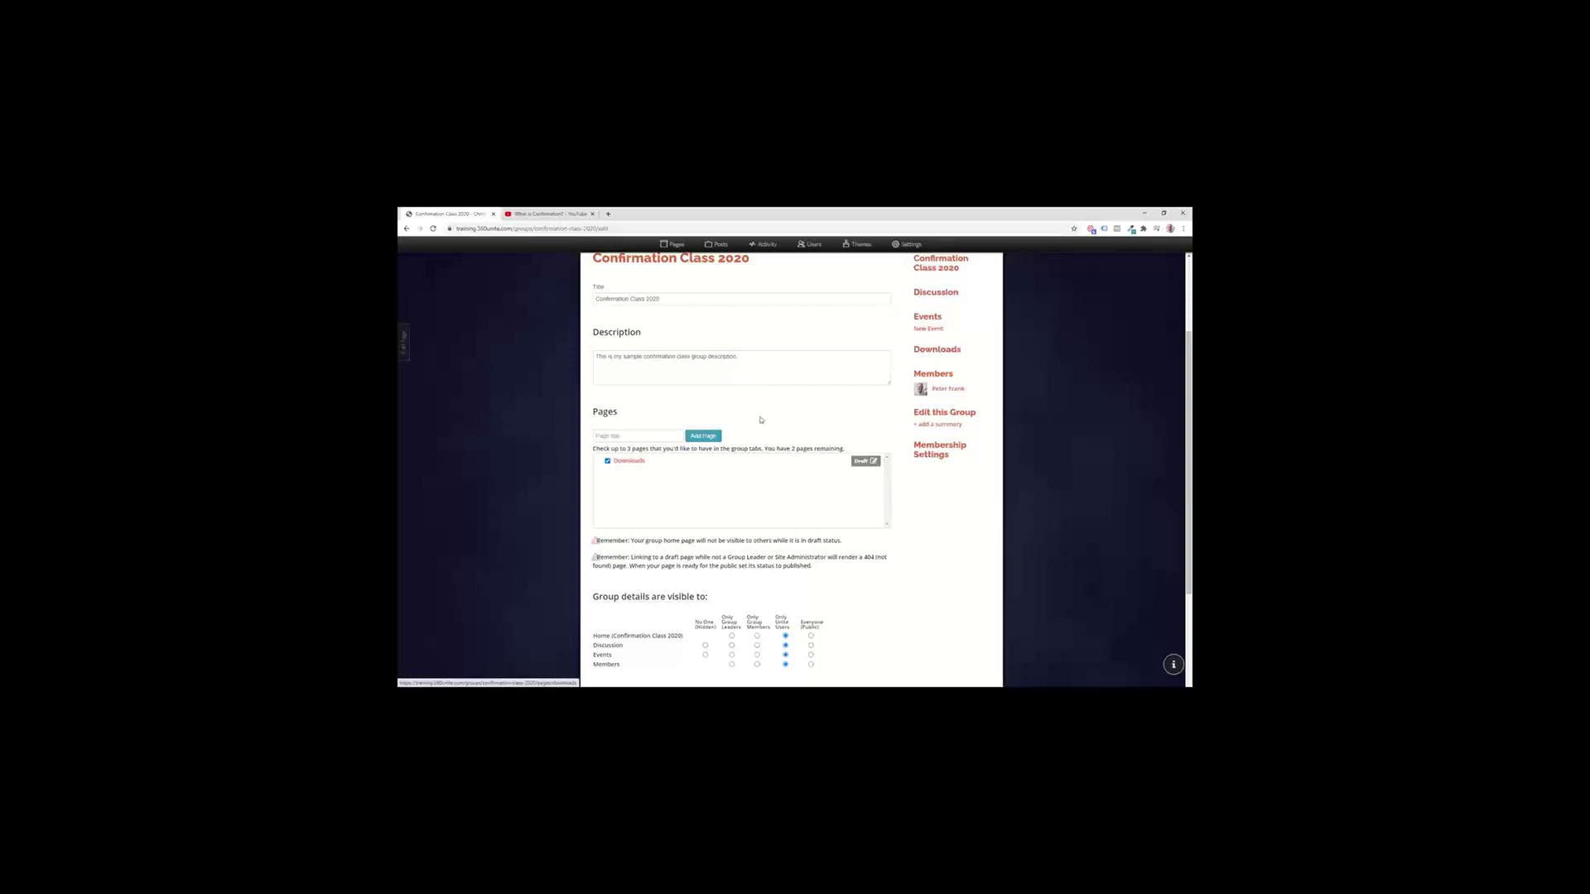
Step: Make Home visible to everyone, Discussion and Events to group members only, and Members to group leaders only, and update the group
scroll(754, 424, "down", 4)
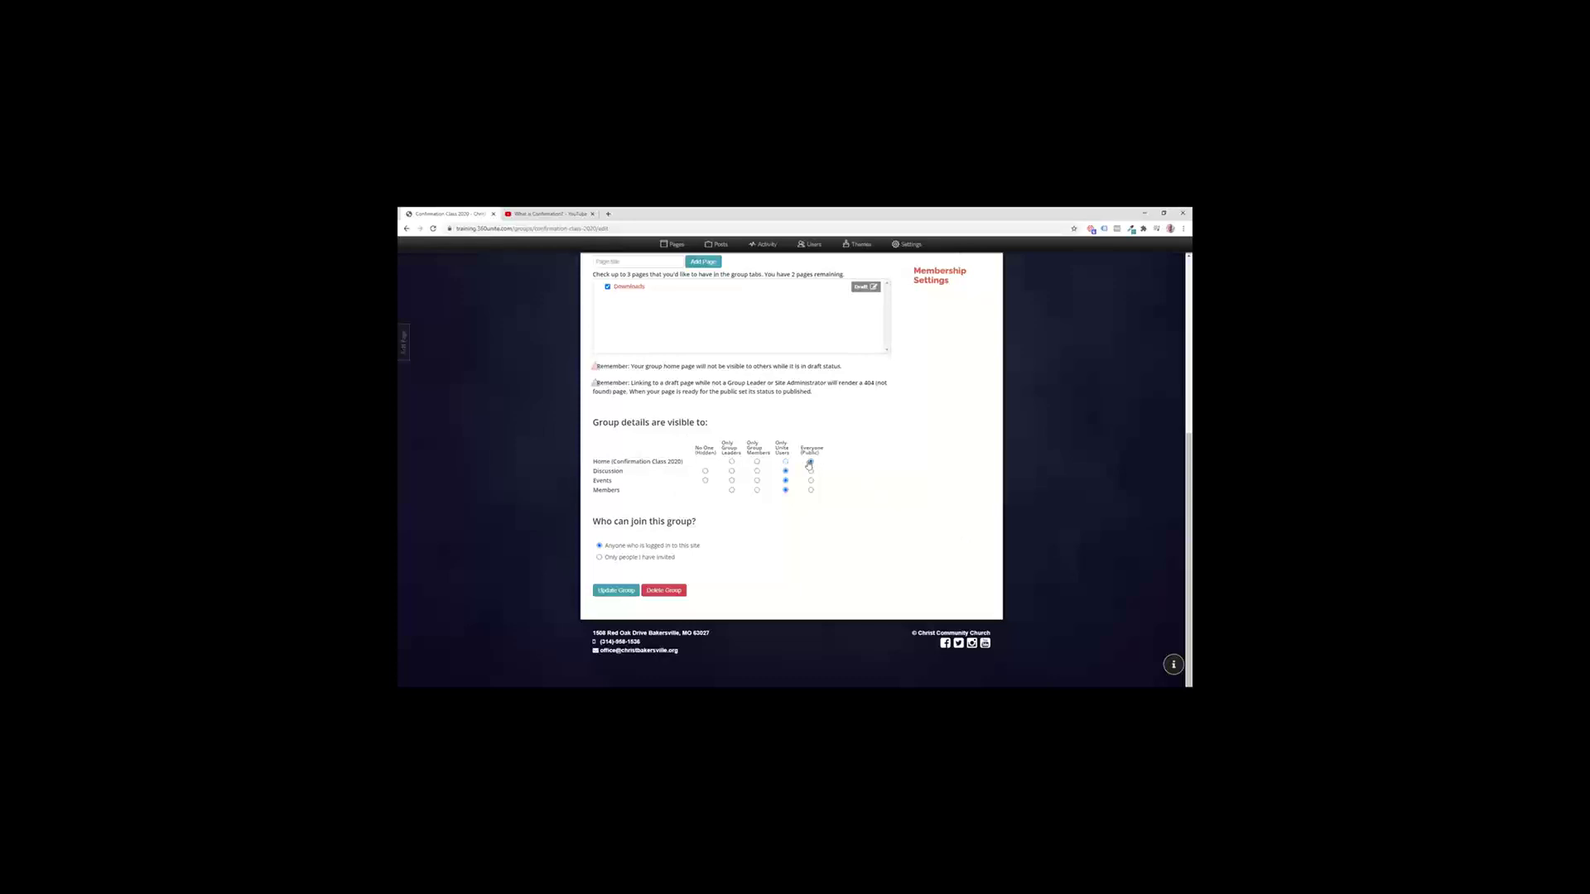
left_click(810, 461)
left_click(757, 471)
left_click(757, 481)
left_click(732, 490)
left_click(632, 591)
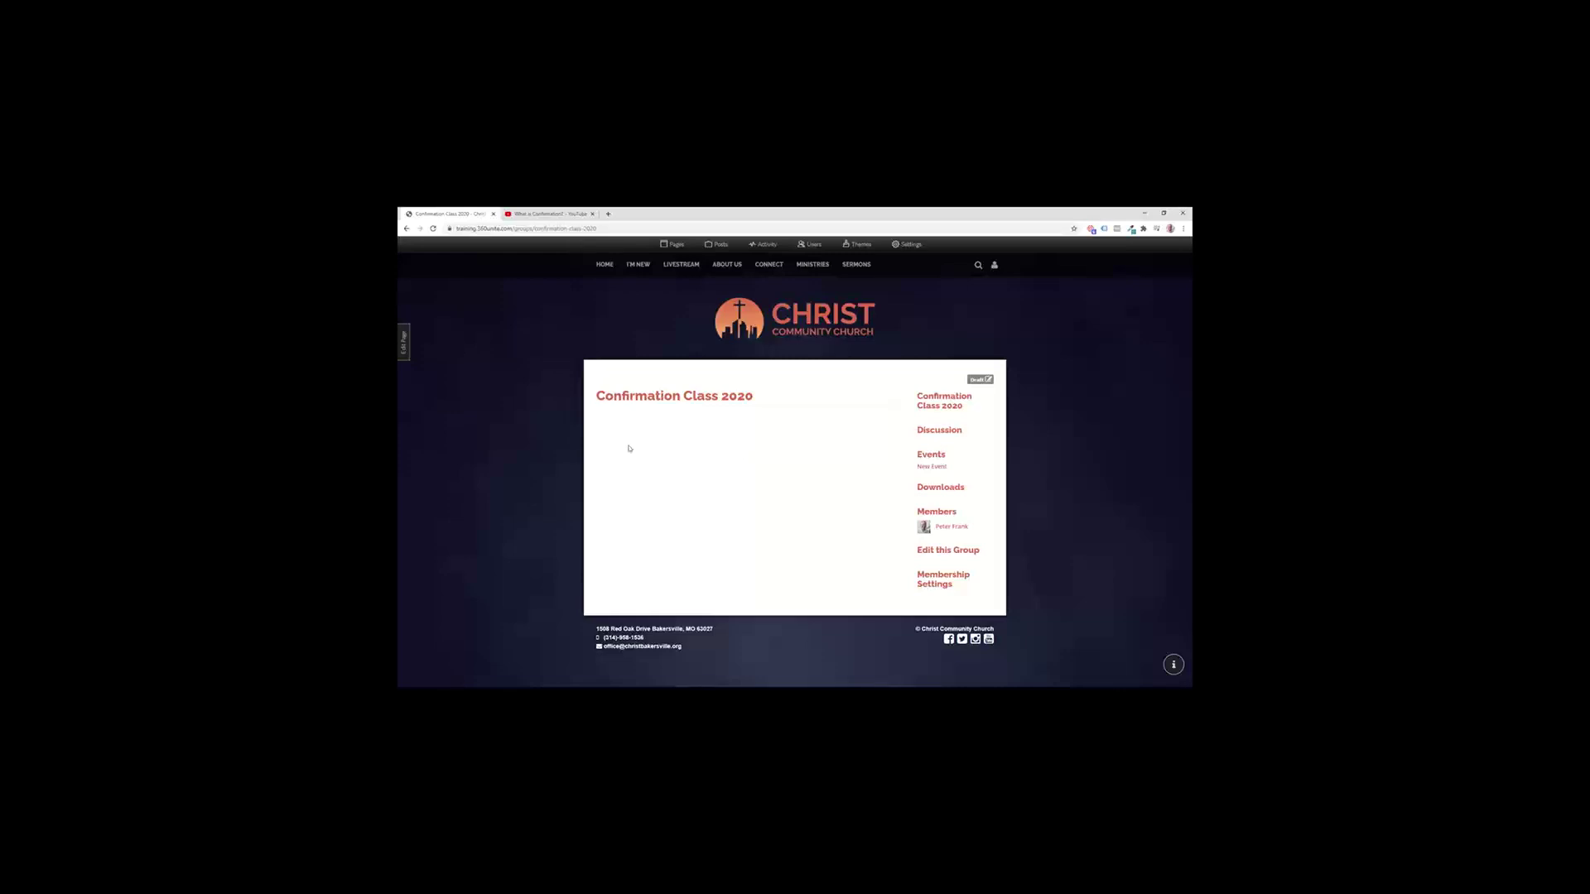
Step: Edit the group's home page and change the type of its first cell to Carousel
left_click(402, 346)
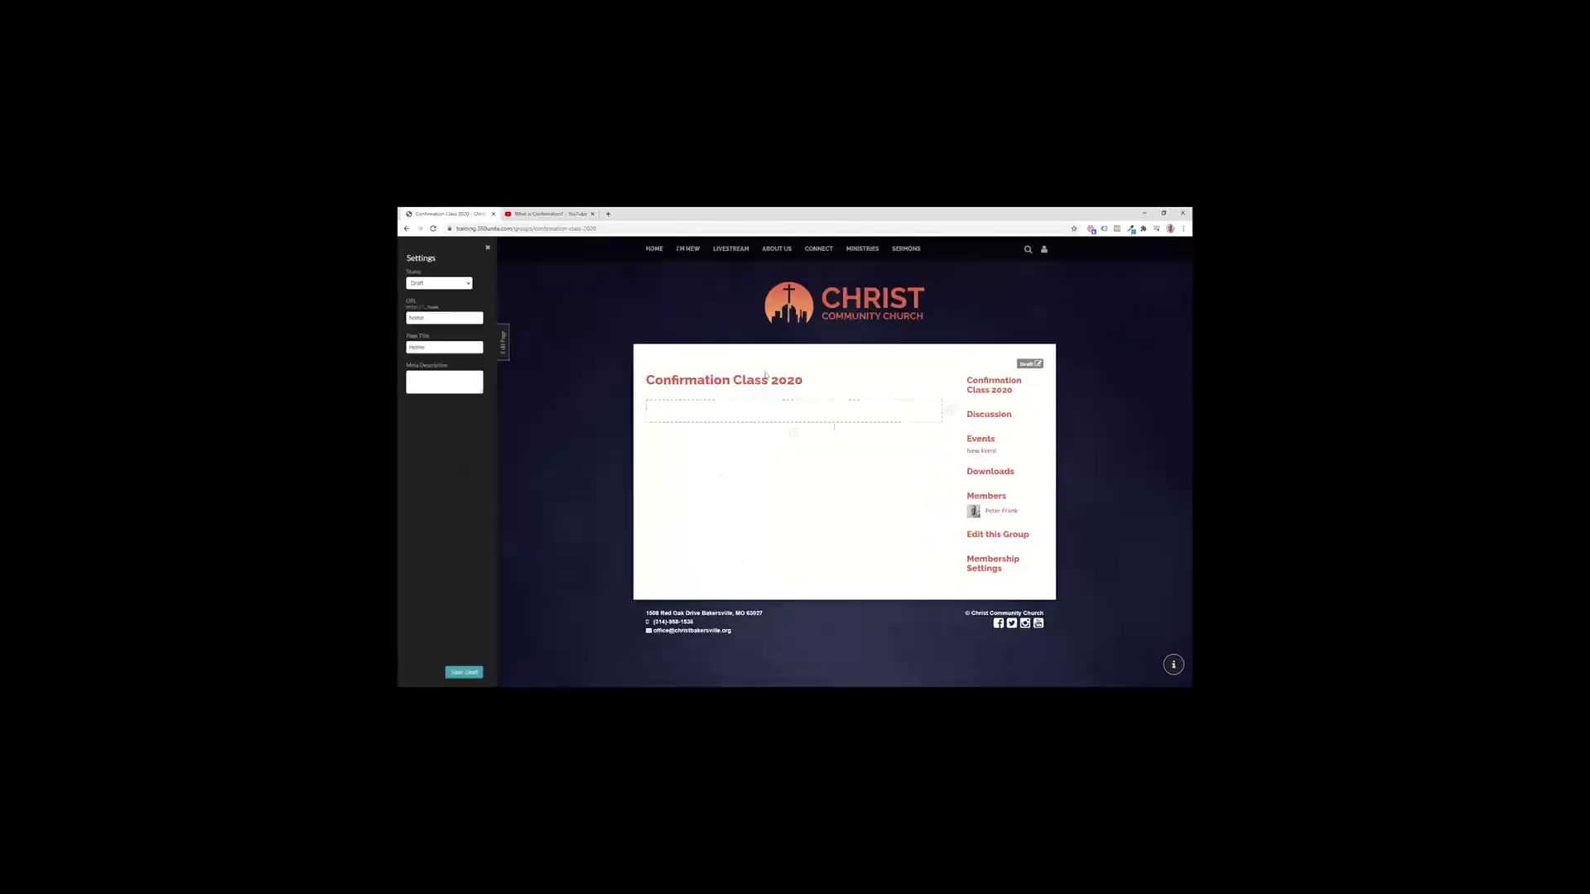
left_click(950, 413)
left_click(903, 412)
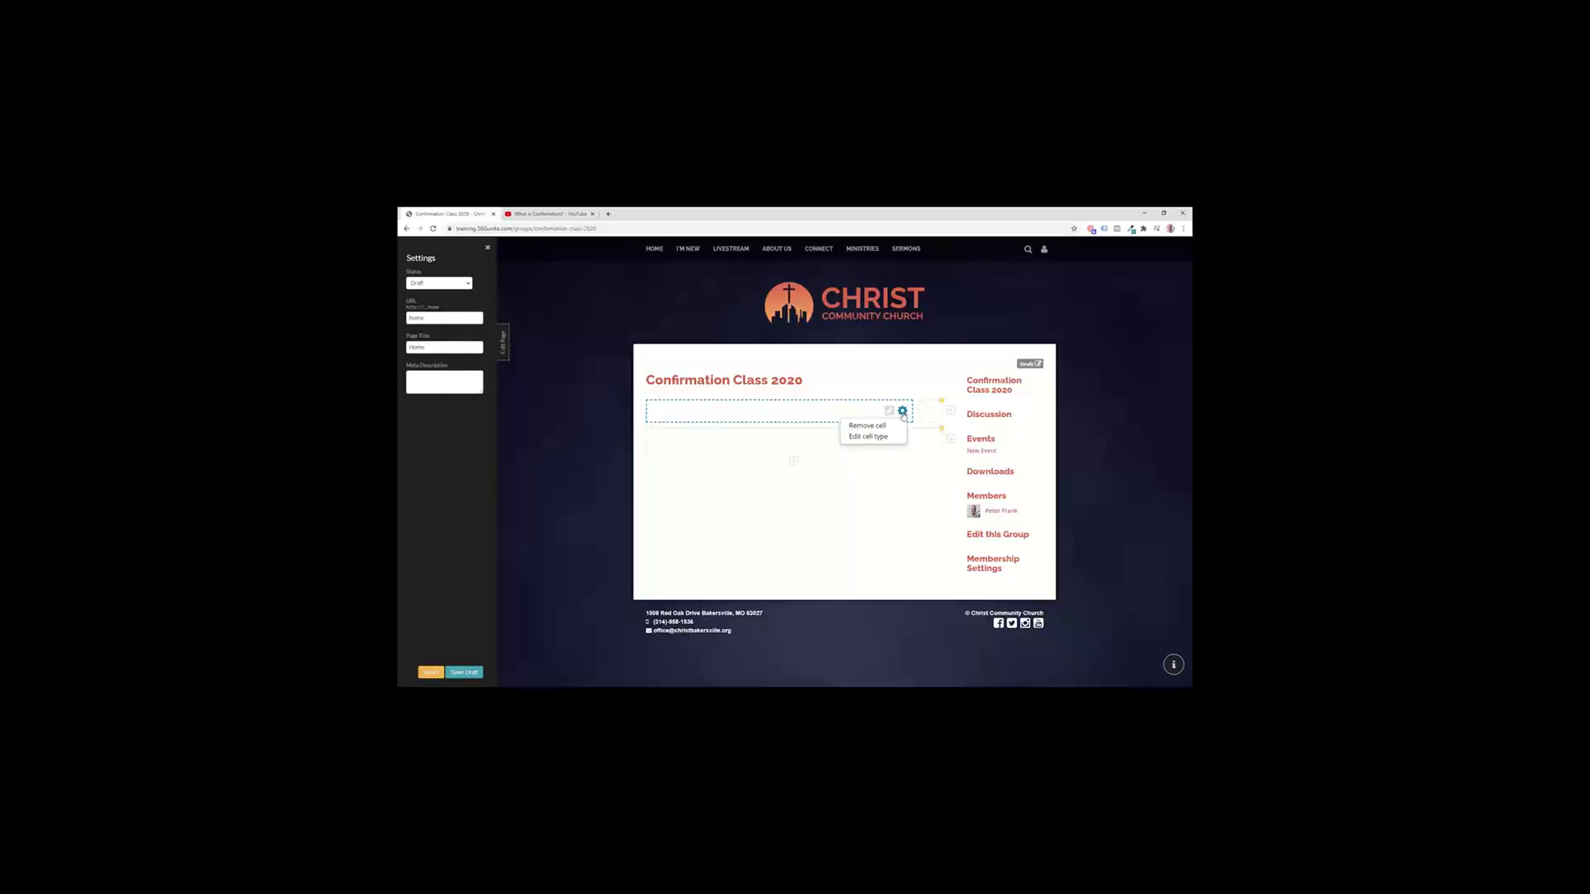
left_click(867, 425)
left_click(932, 412)
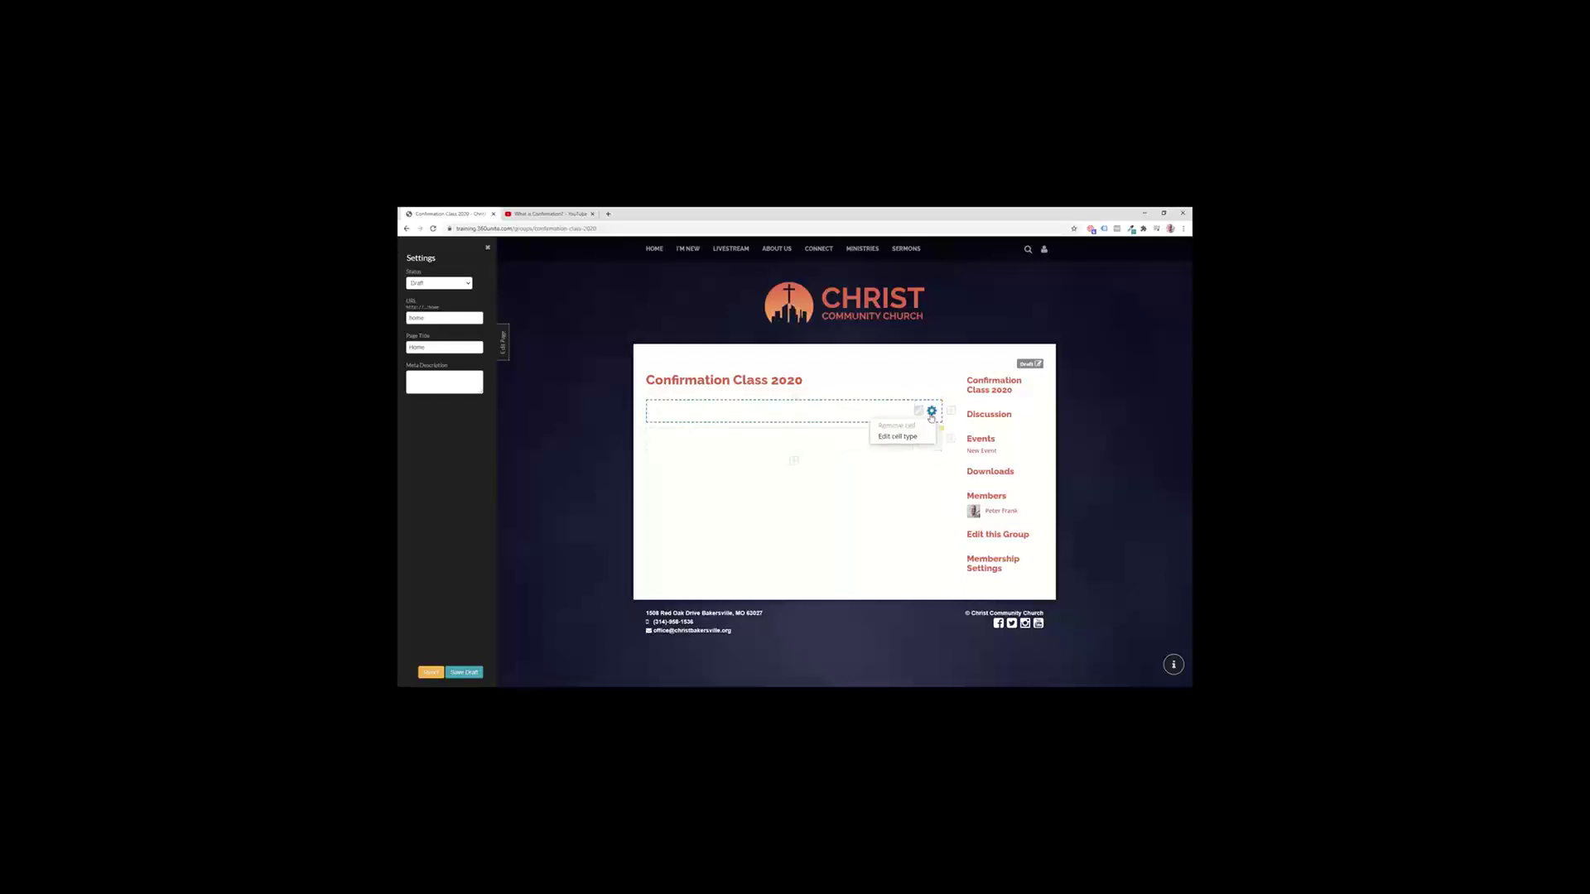
left_click(901, 436)
left_click(831, 317)
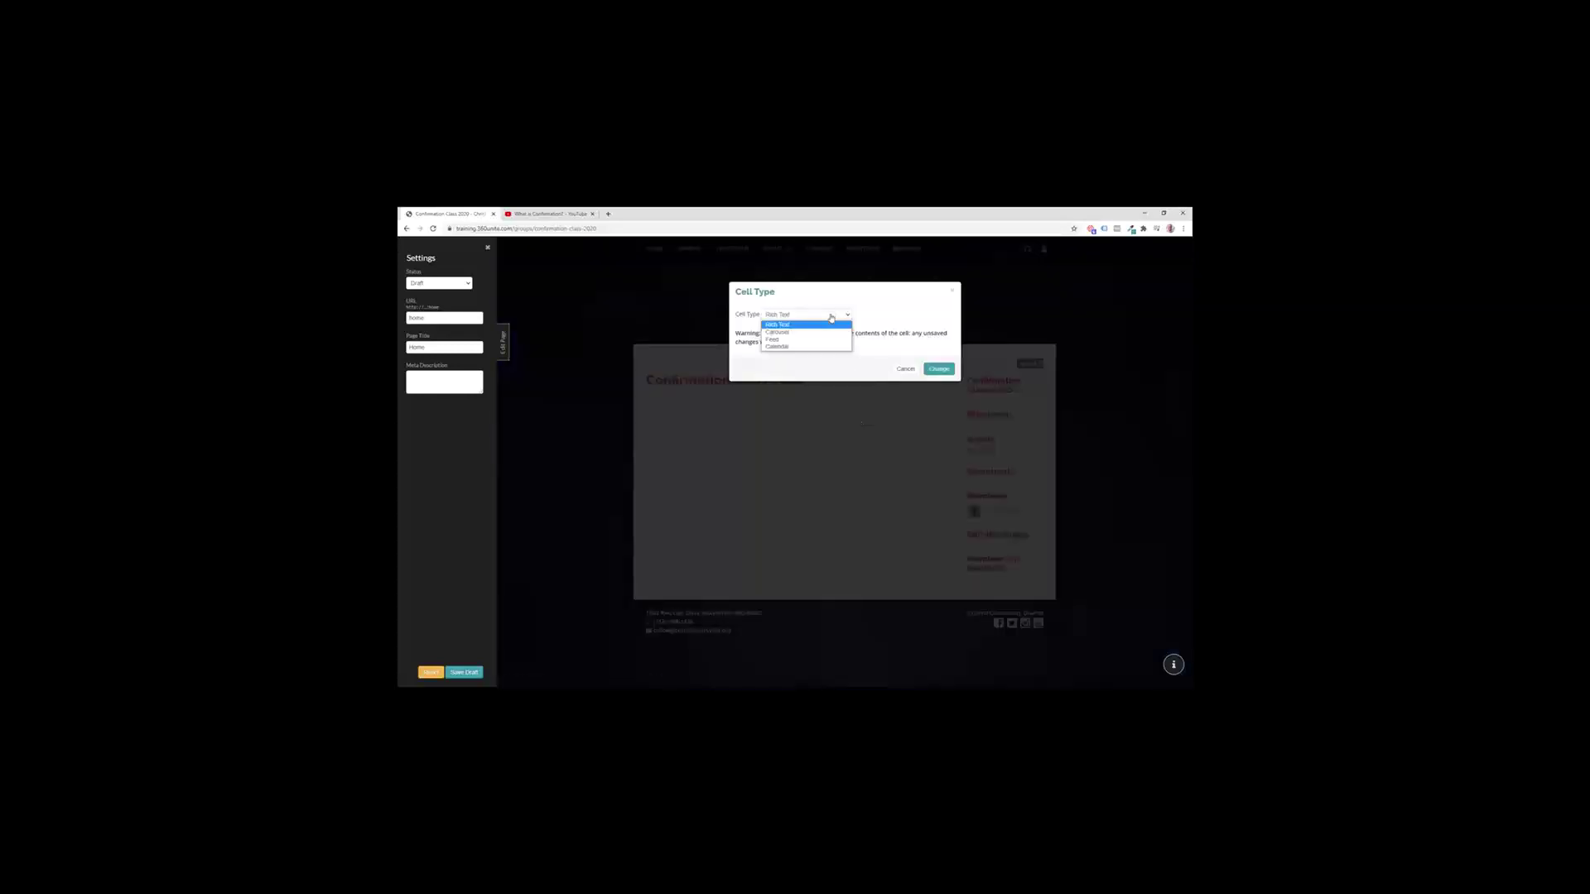
left_click(795, 332)
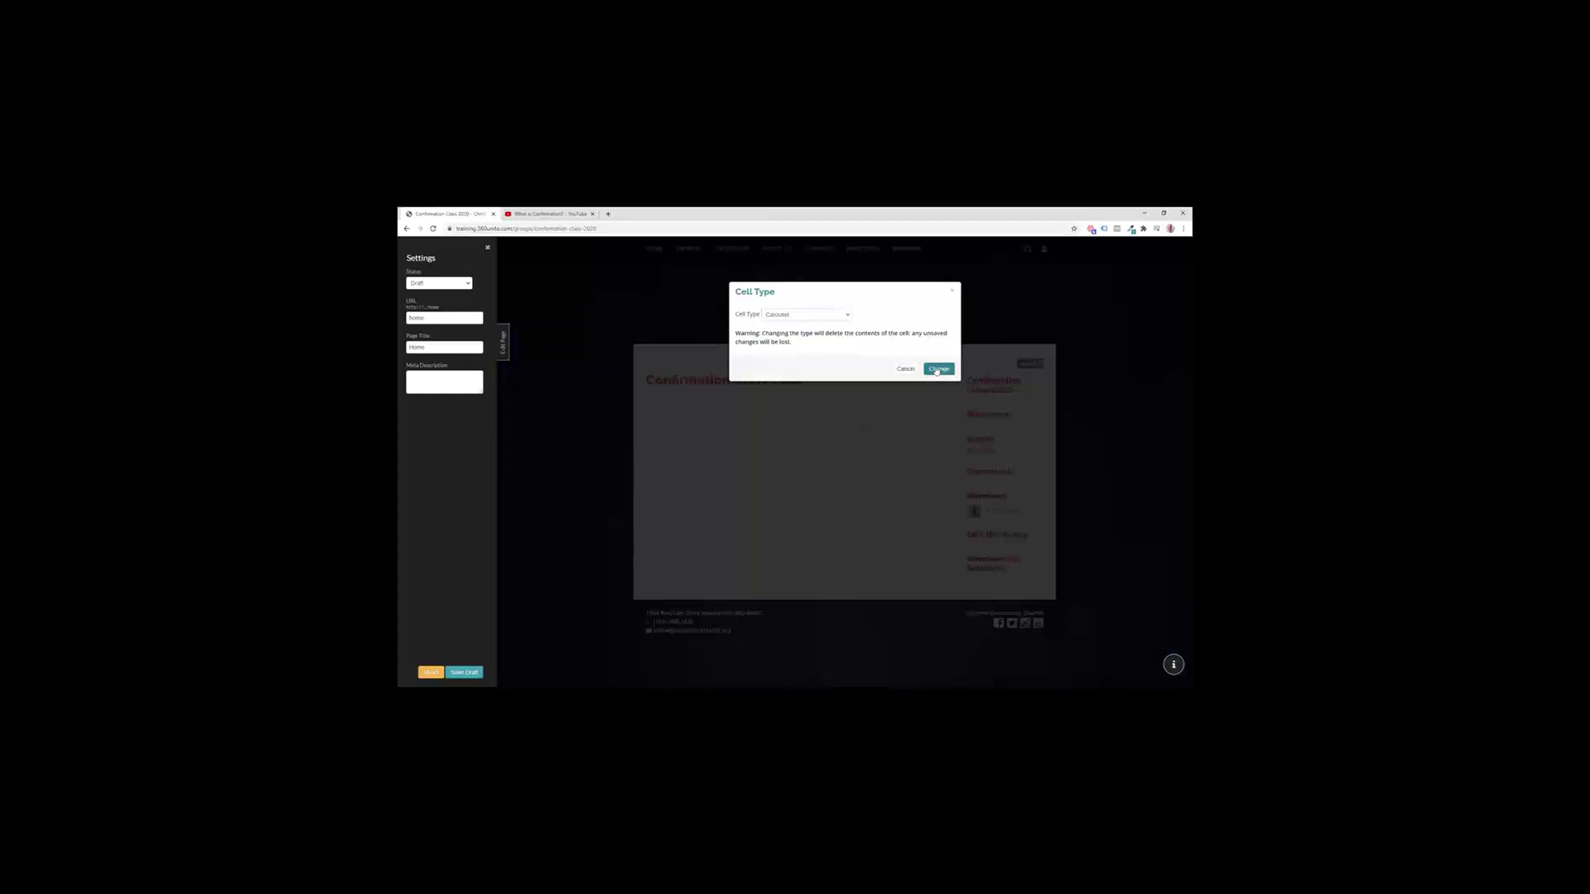
left_click(937, 371)
Step: Add an image to the carousel by uploading the confirmation banner from the Desktop, and save the carousel
left_click(914, 410)
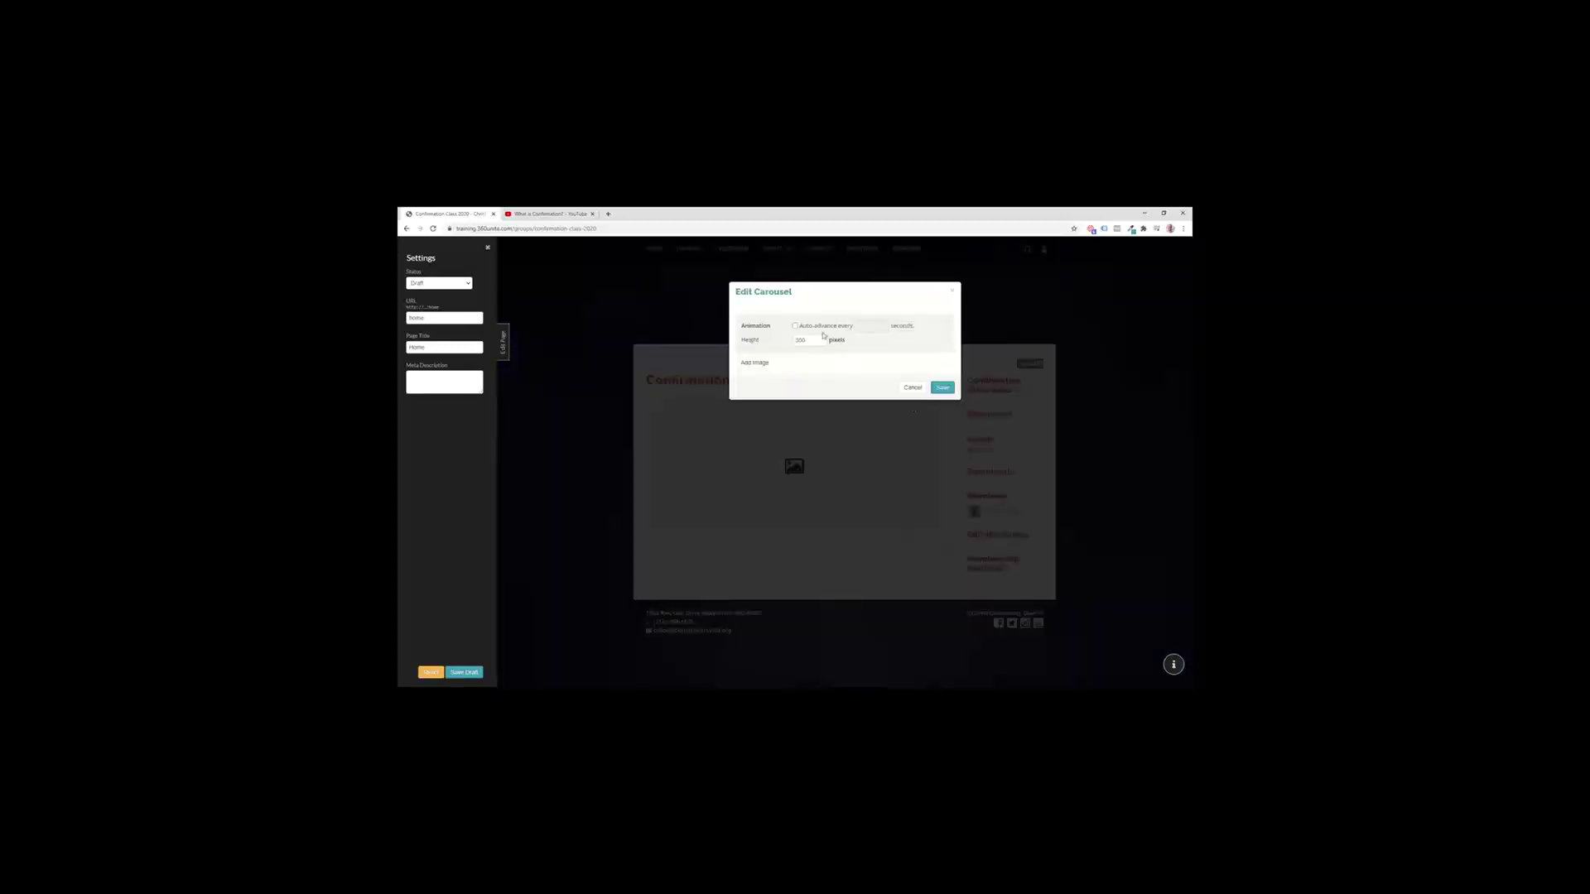
left_click(754, 362)
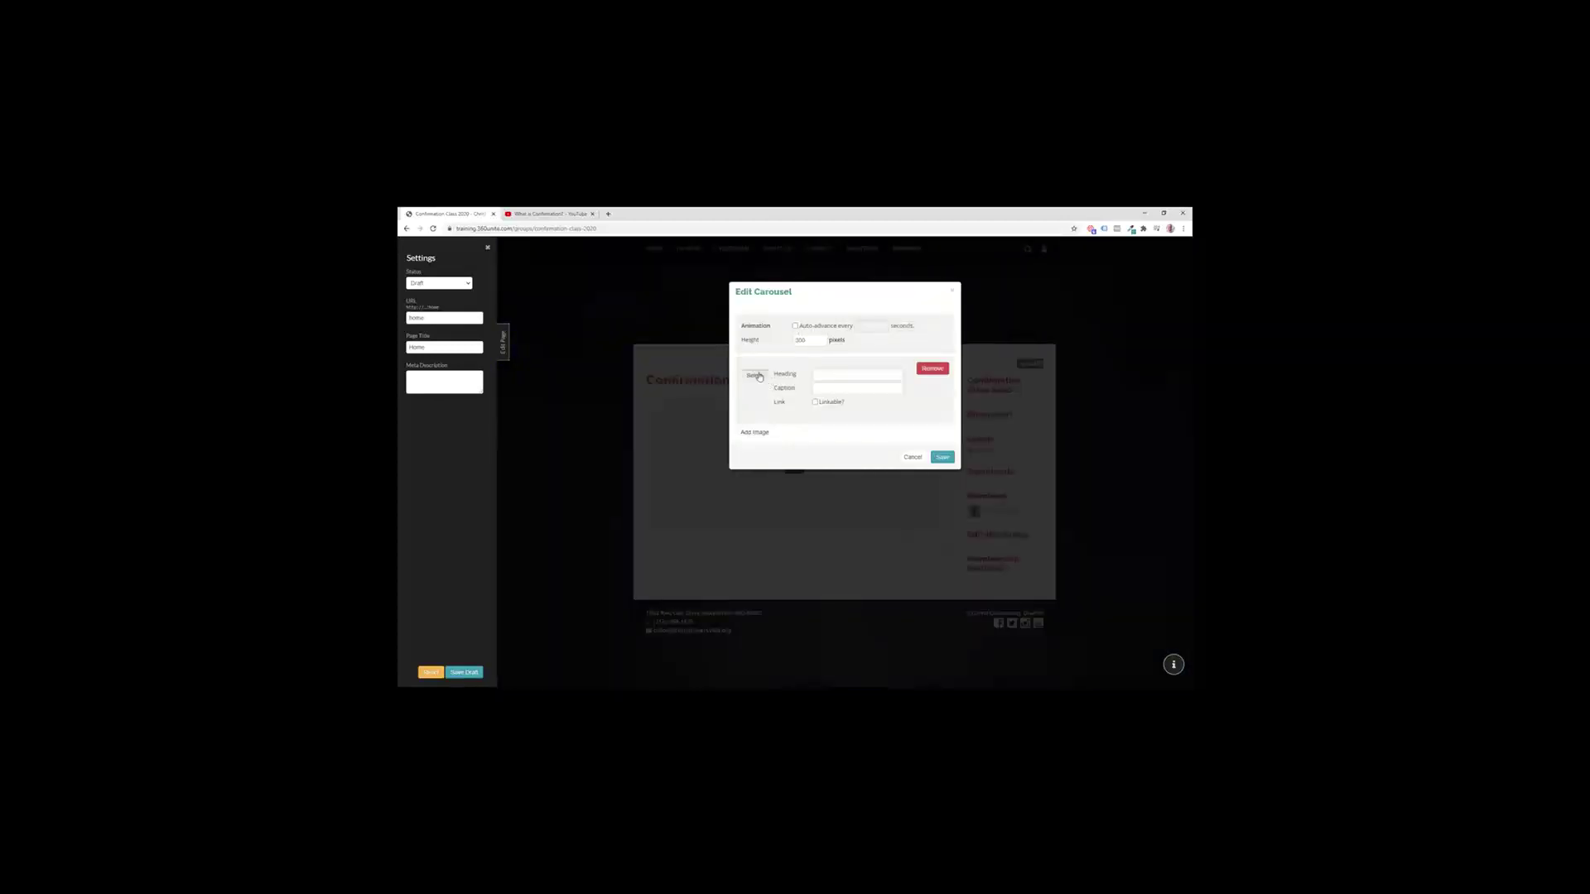
left_click(756, 376)
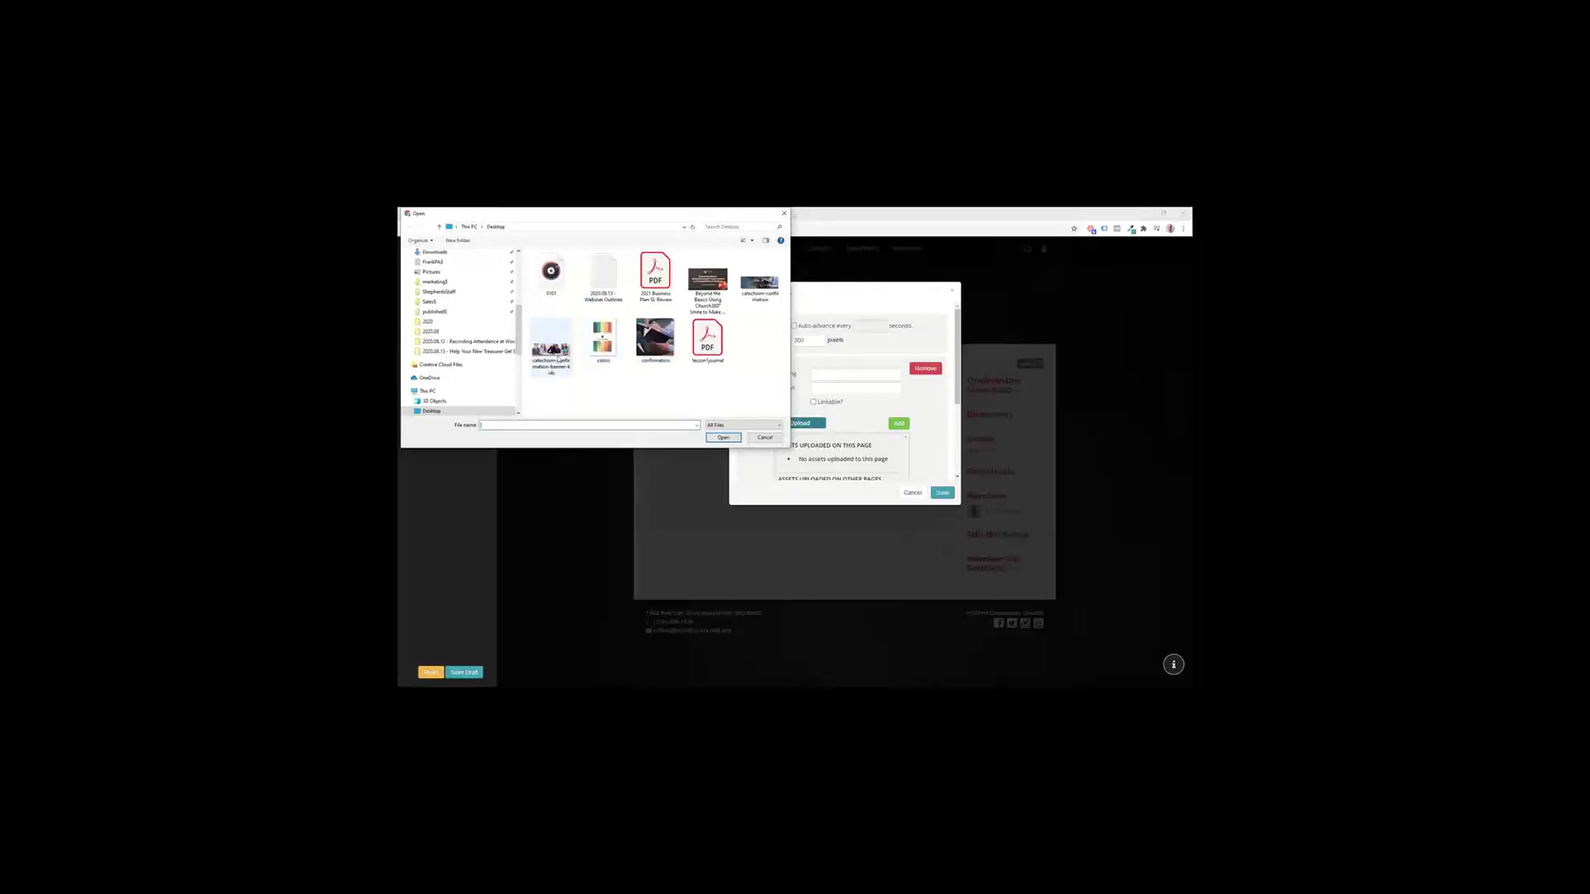
double_click(558, 359)
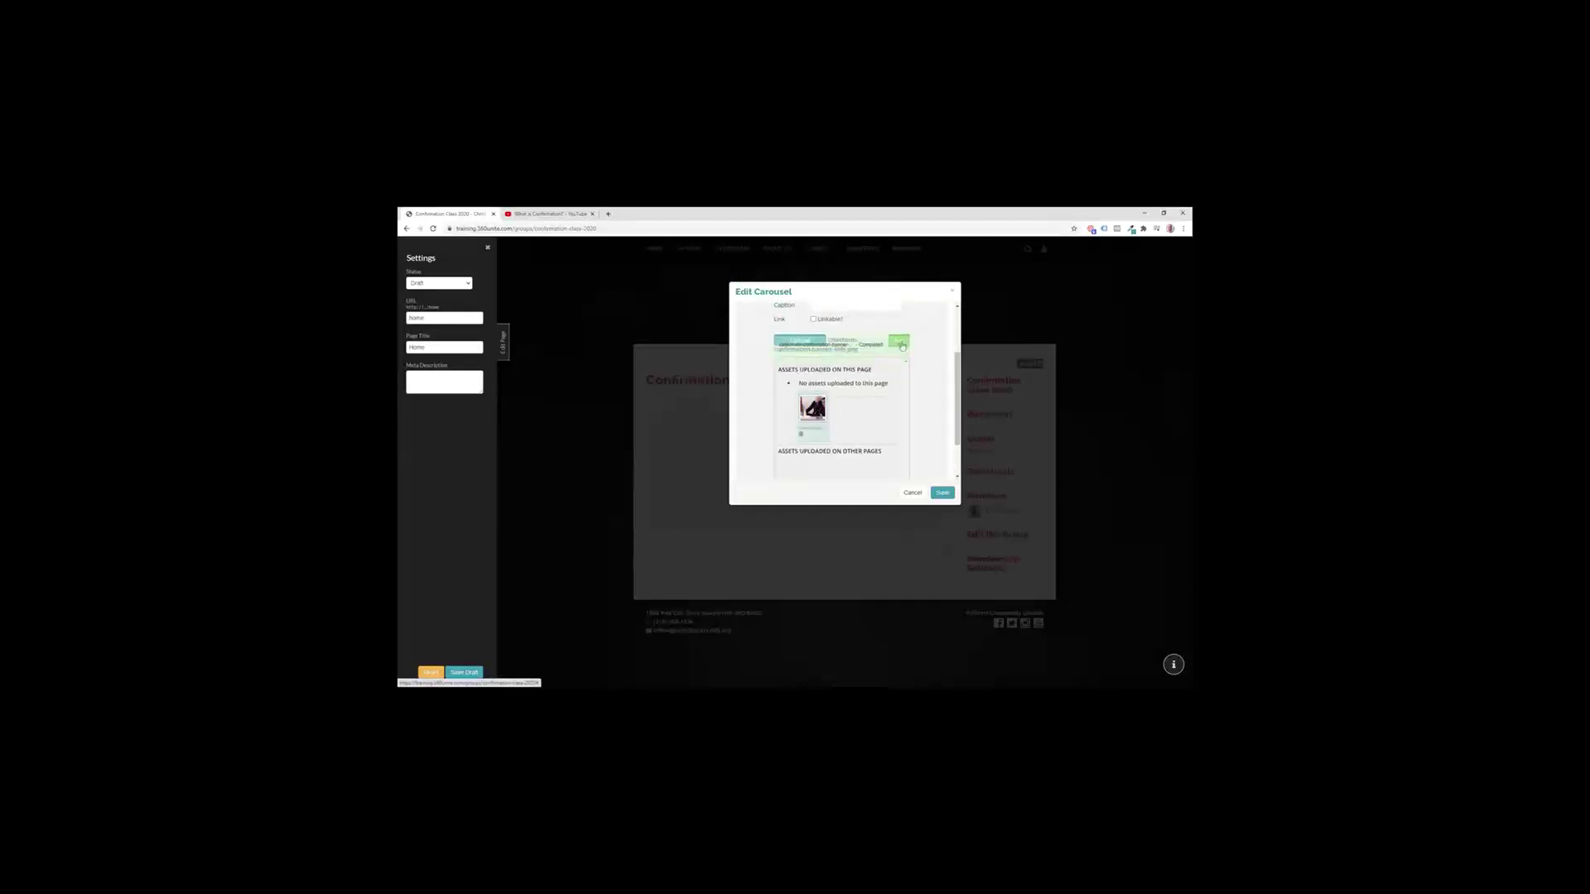
left_click(901, 343)
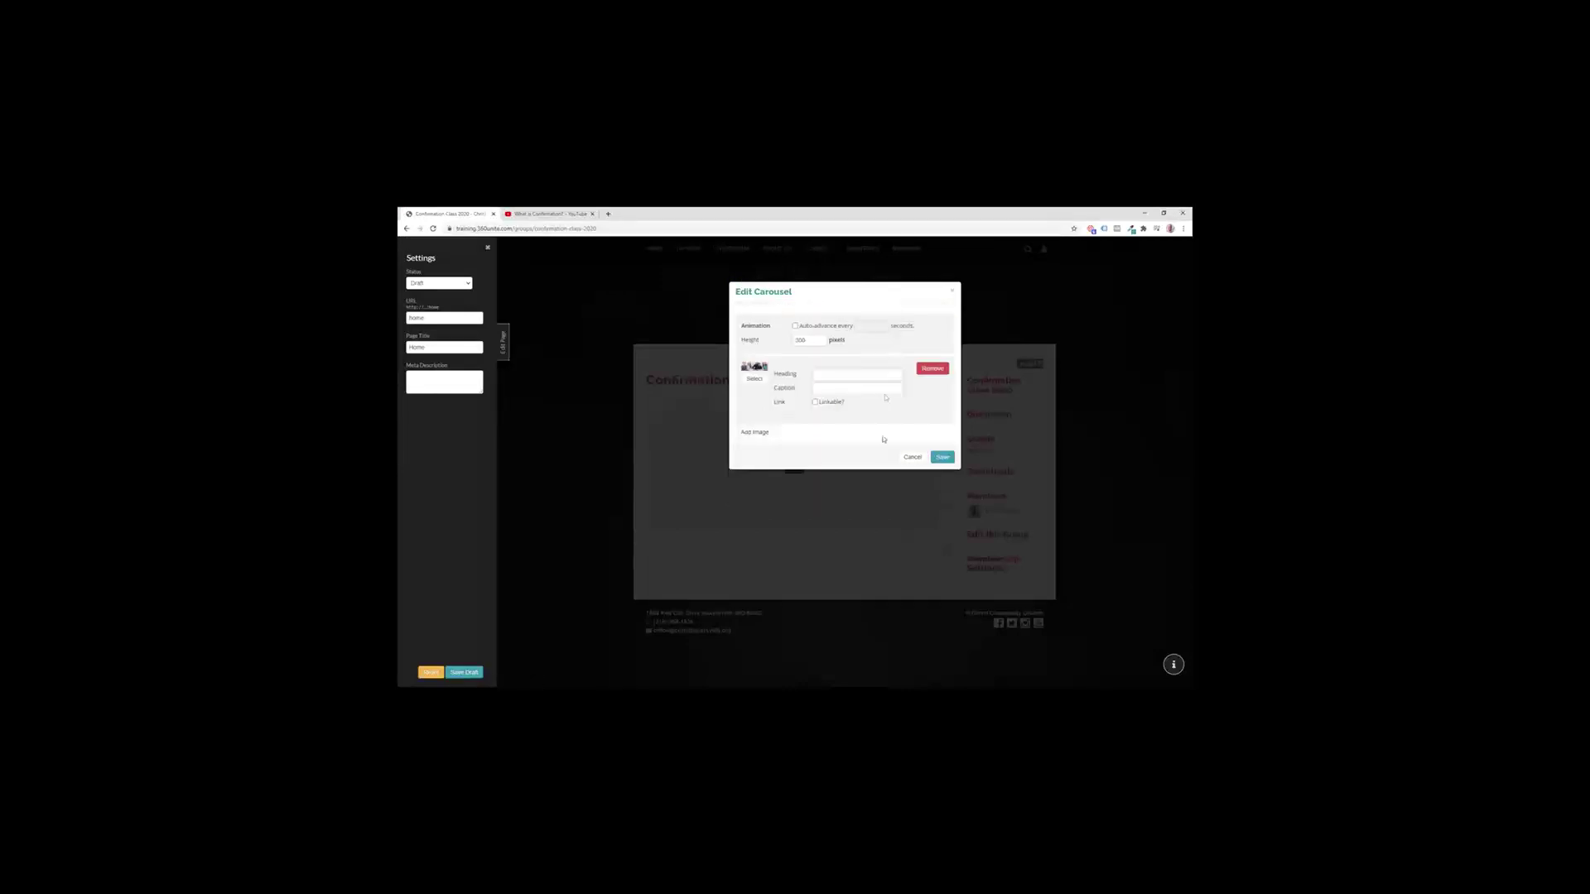
left_click(942, 457)
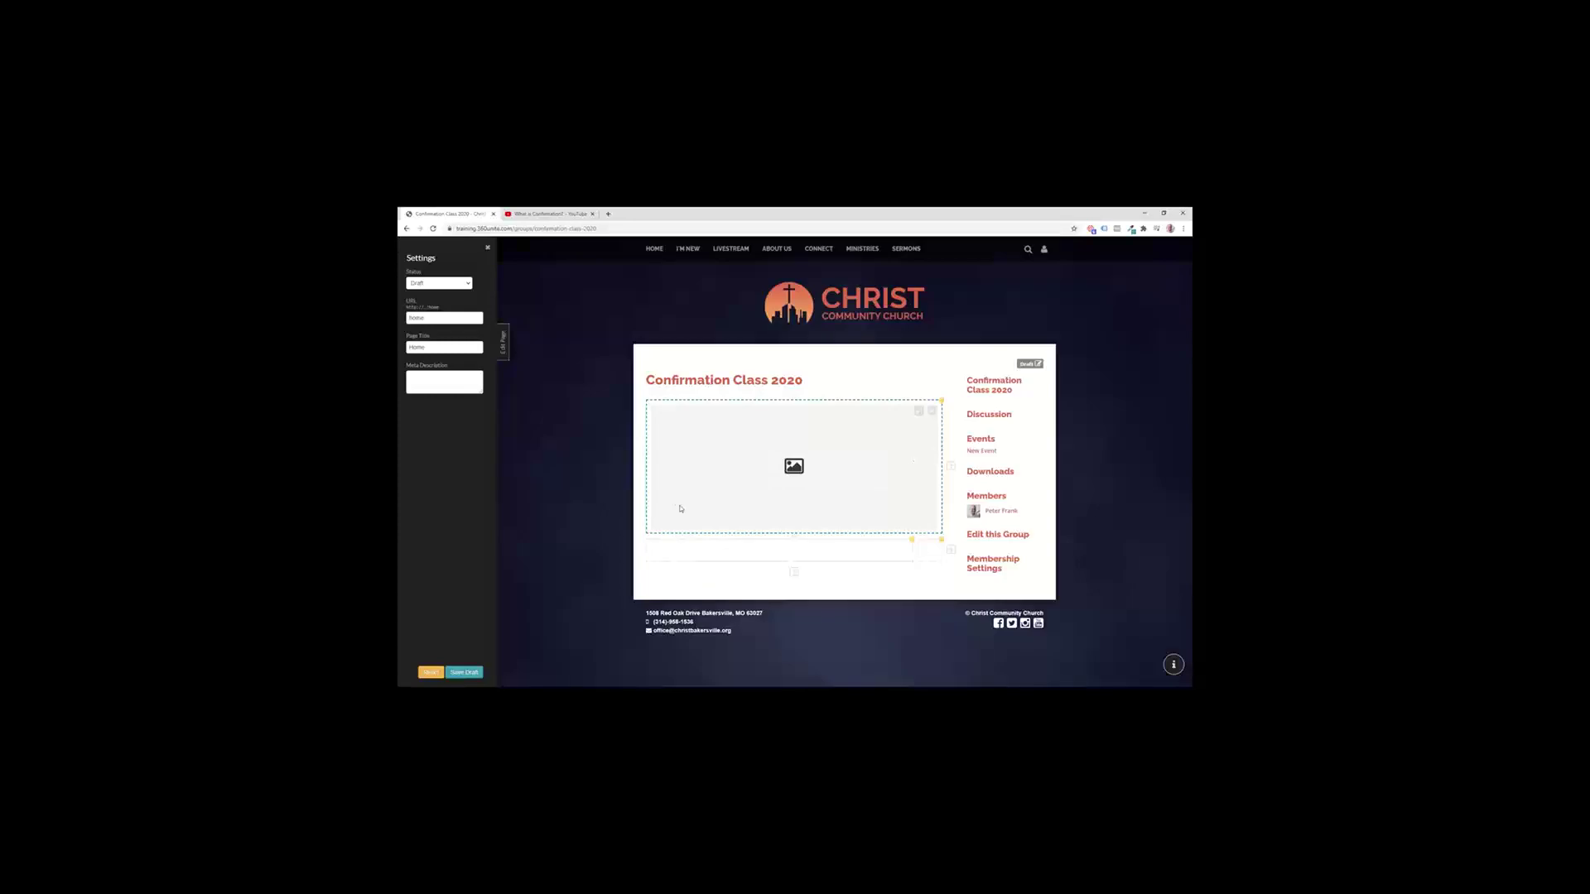
Step: Save the group home page as a draft and open the group's Members page
left_click(480, 672)
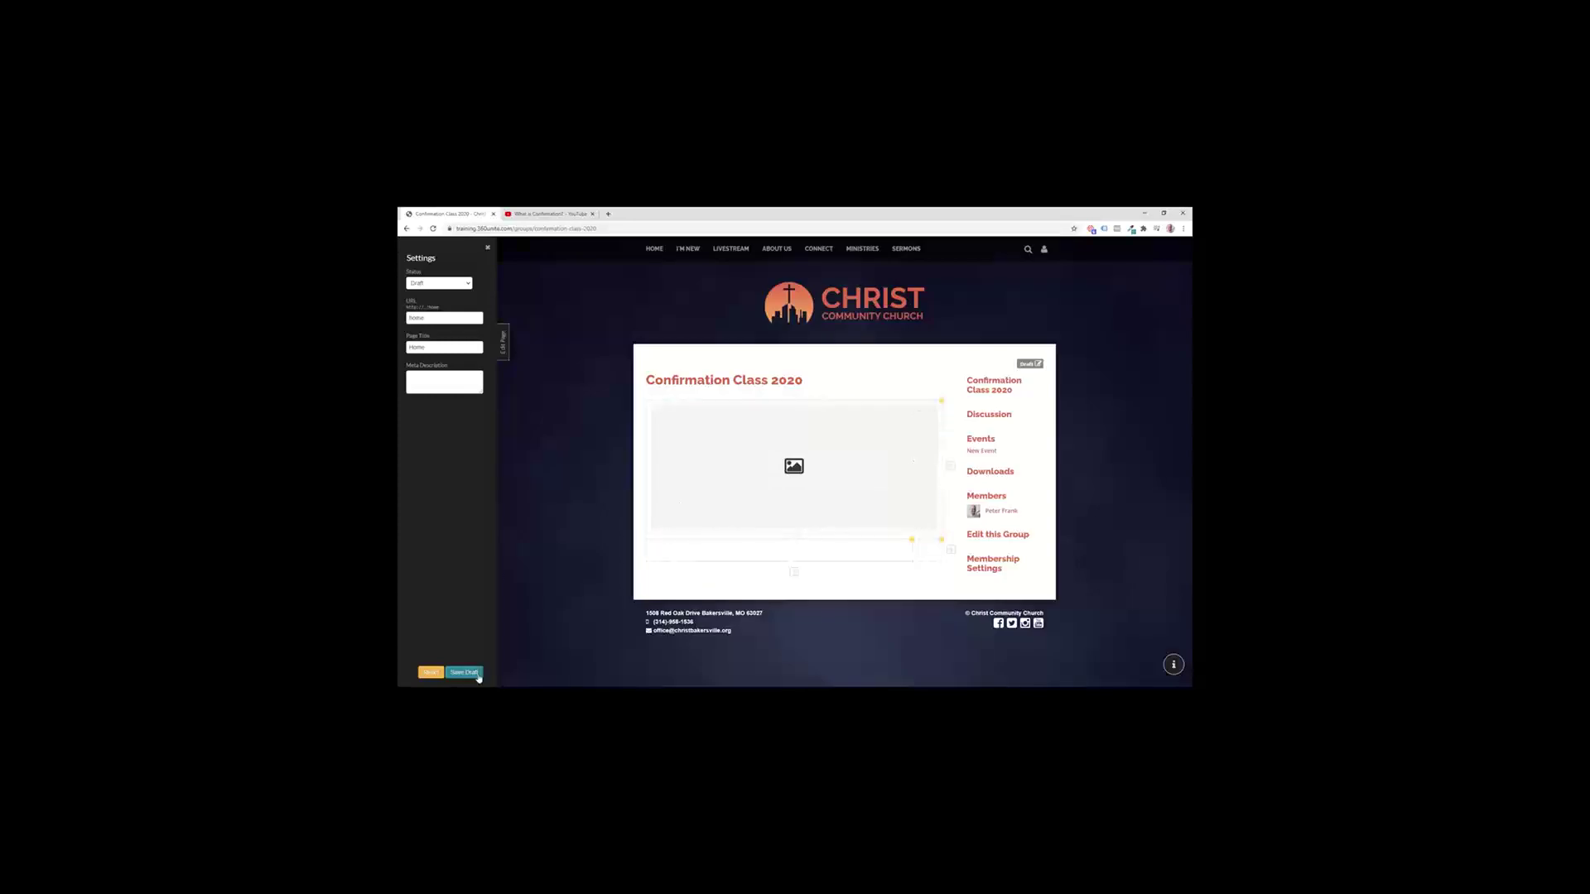
left_click(503, 349)
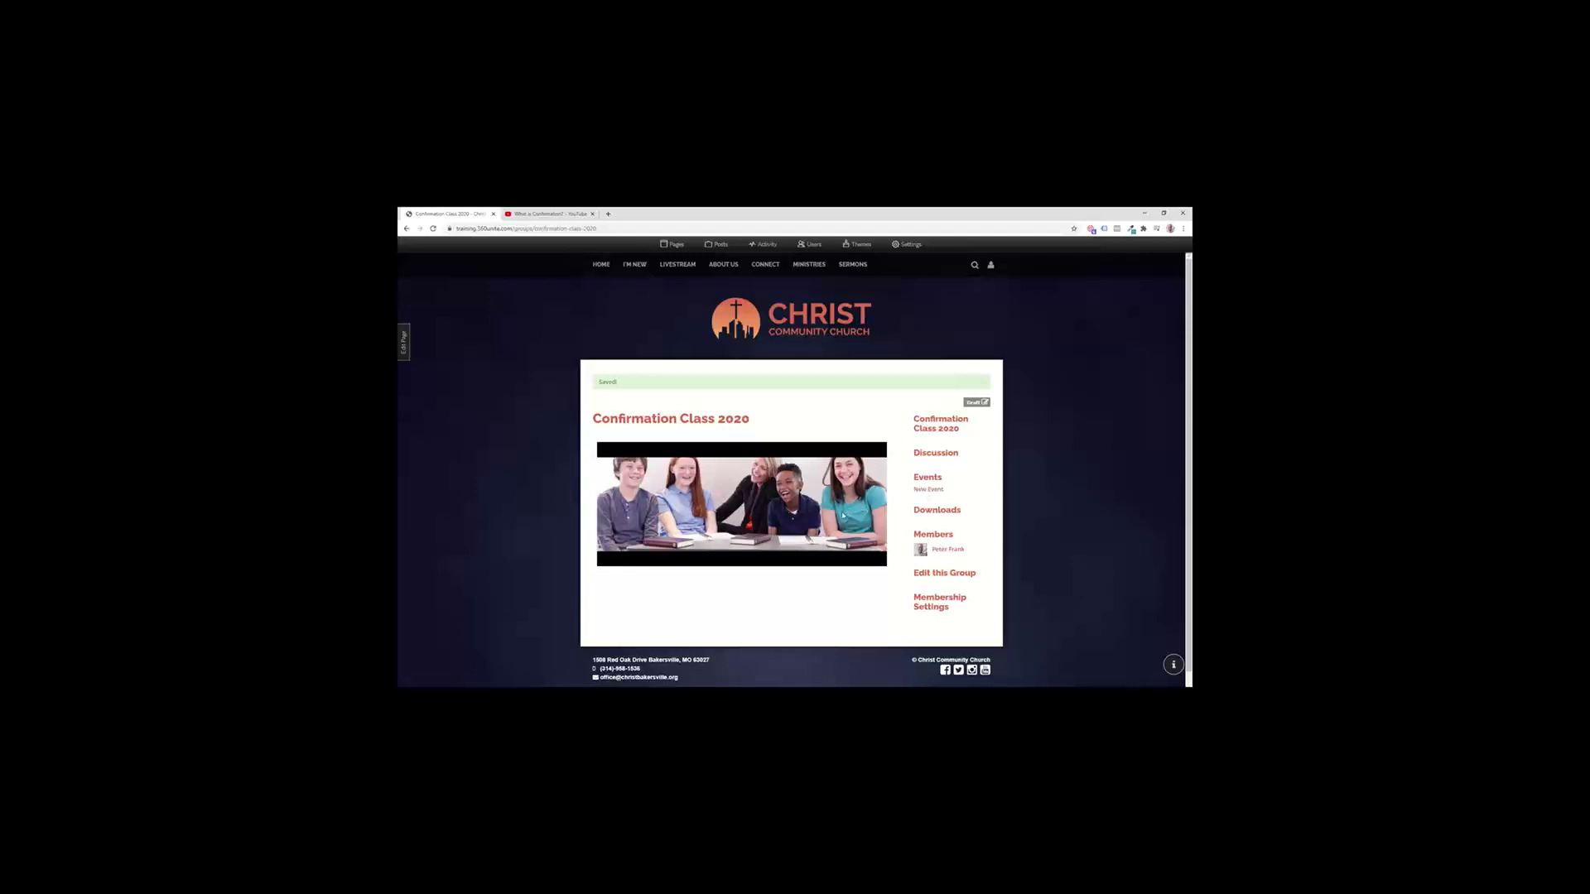
left_click(932, 538)
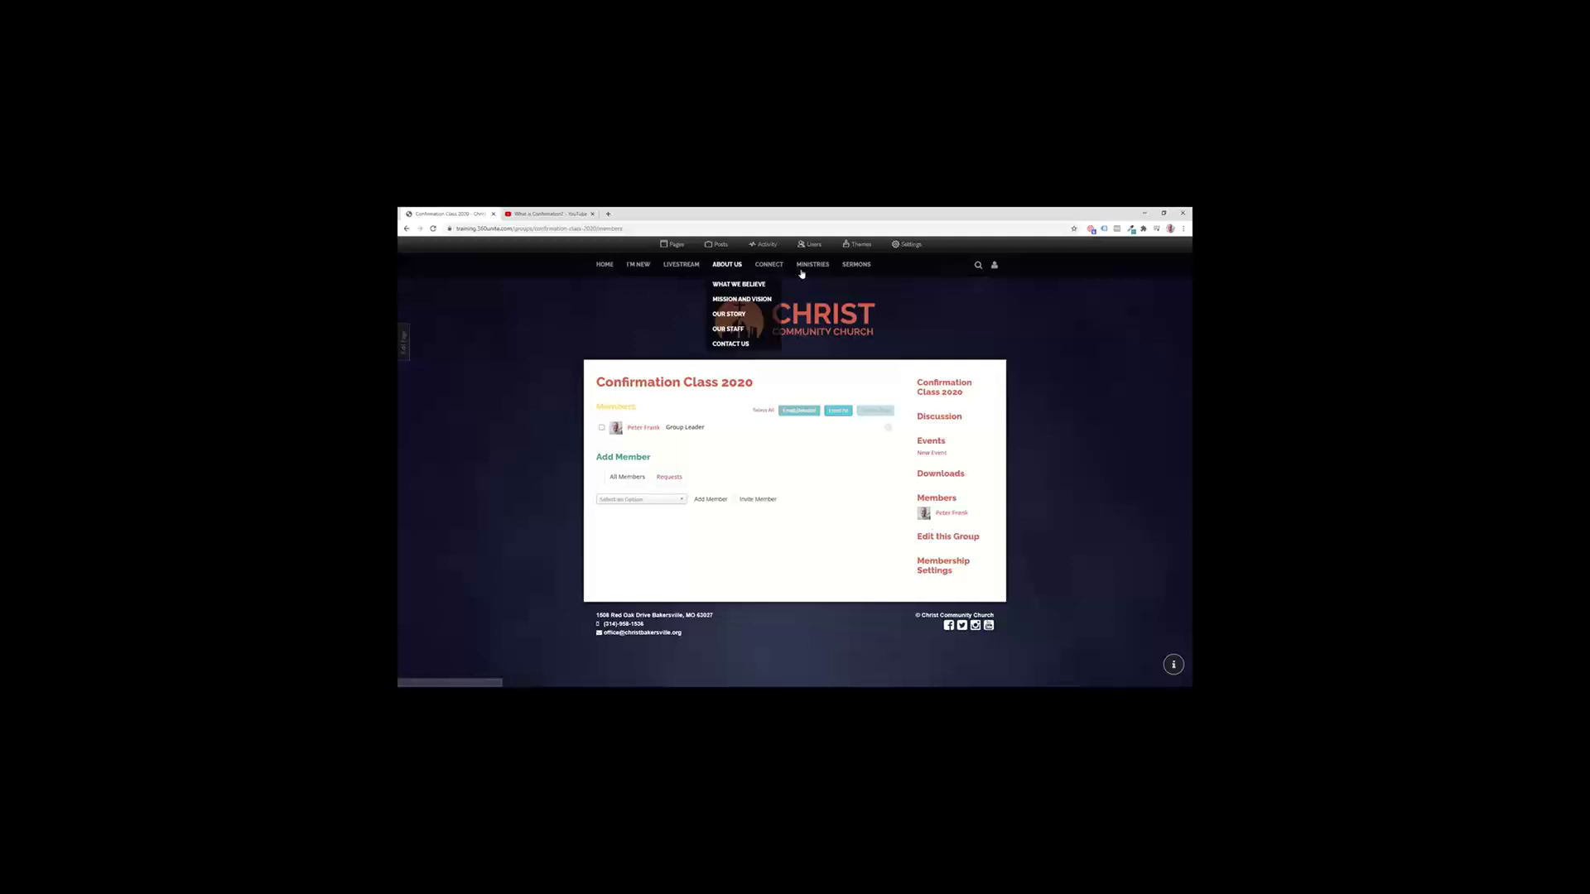
Step: Open the Users list and examine the note about which account its people come from
left_click(811, 246)
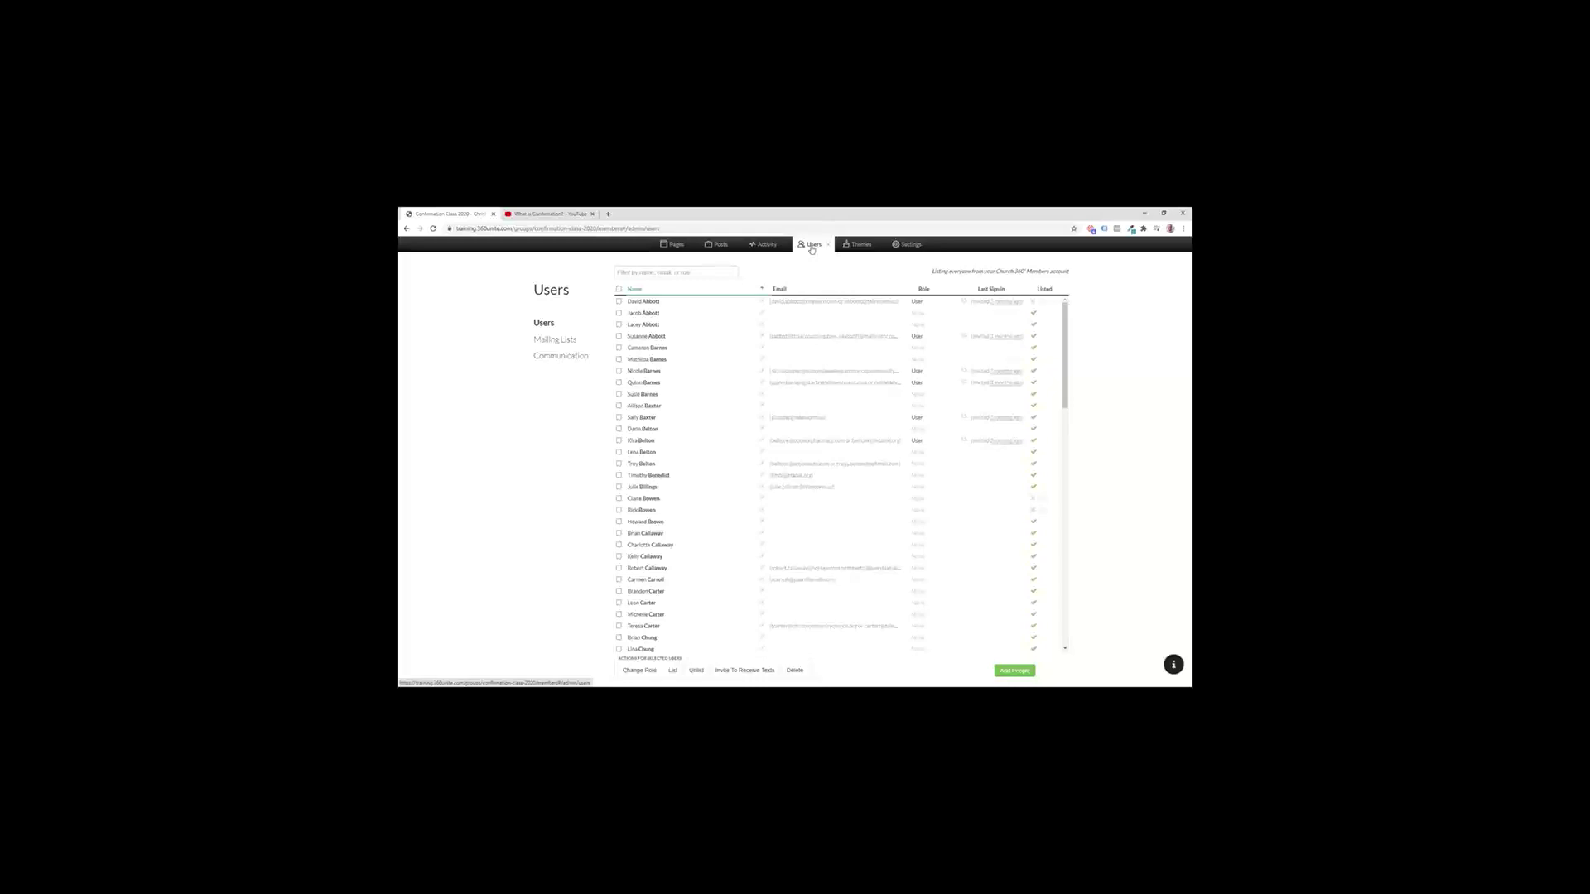
left_click(811, 247)
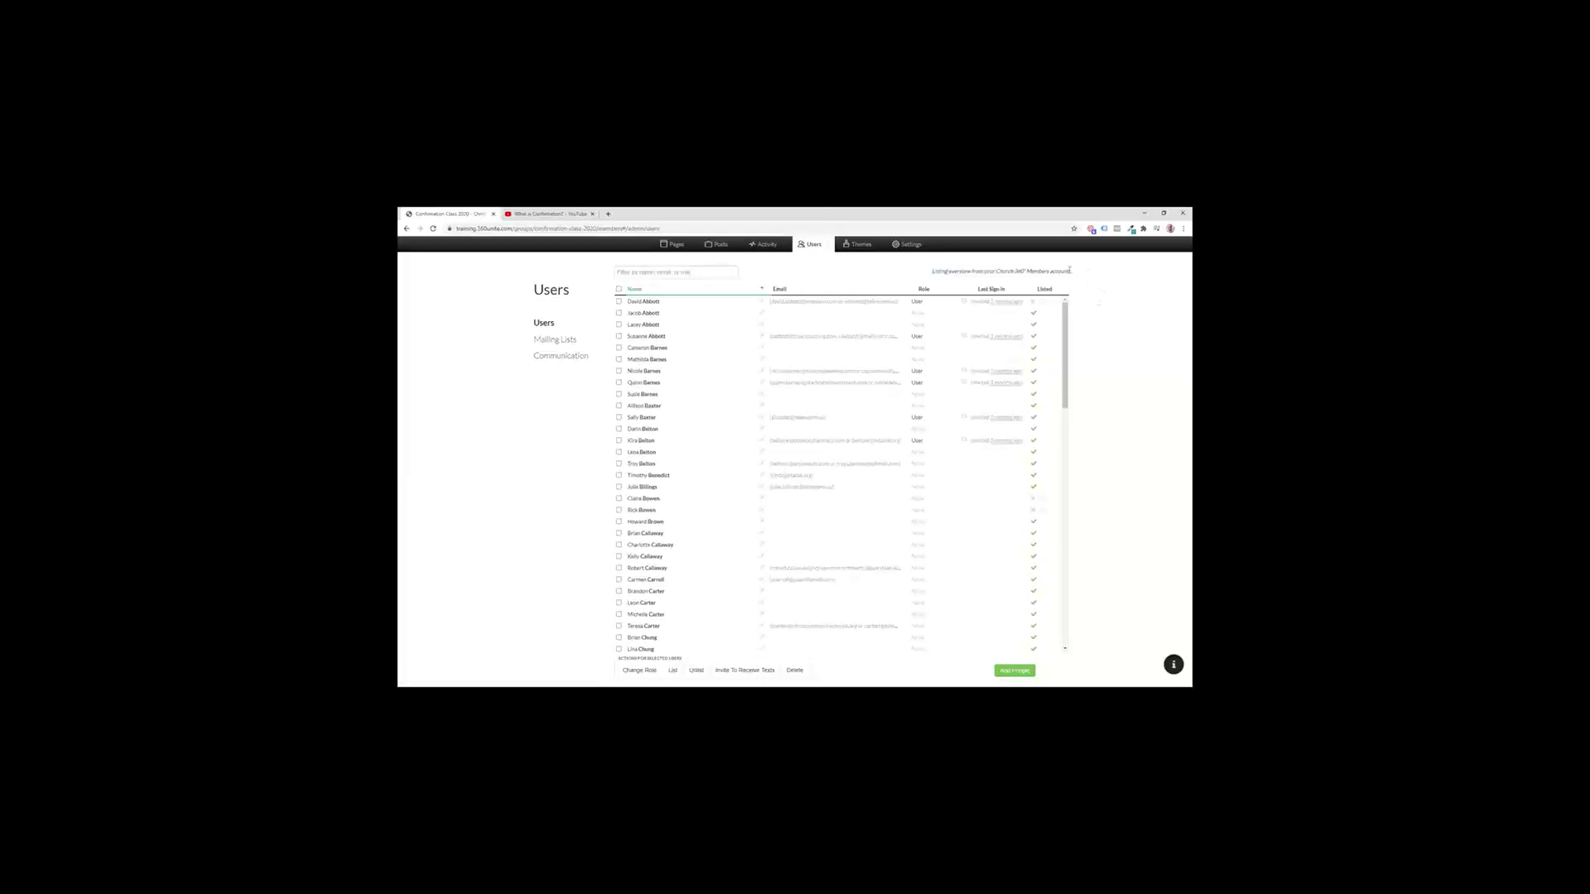
left_click_drag(1069, 270, 933, 271)
left_click(909, 273)
Step: Examine the Add People form's name and email fields and CSV options, and close it without adding anyone
left_click(1015, 670)
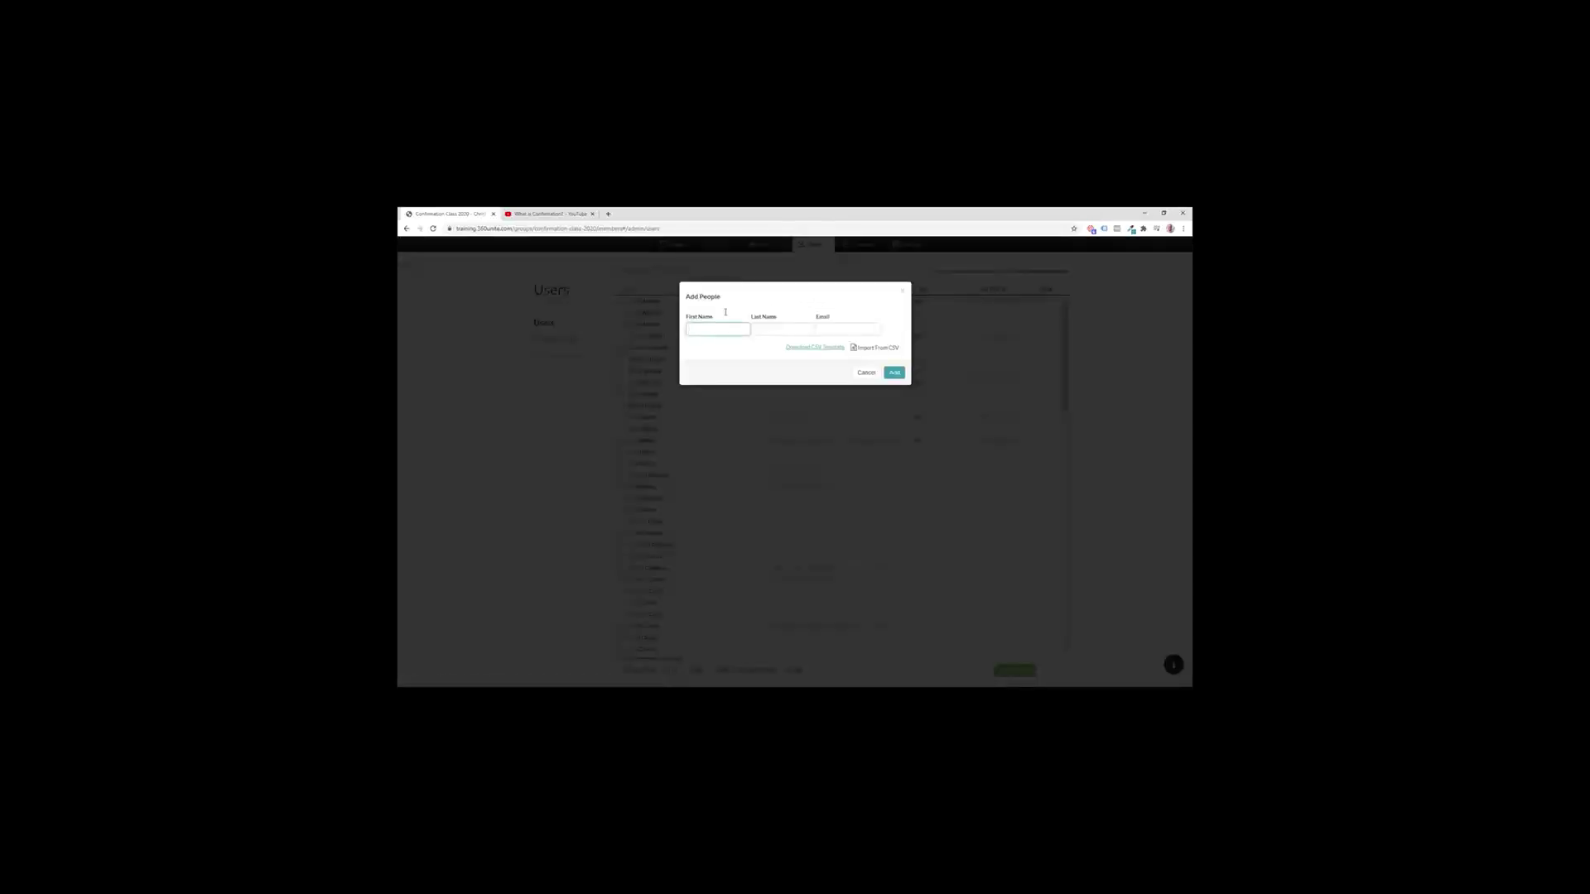
left_click(723, 327)
left_click(781, 332)
left_click(844, 329)
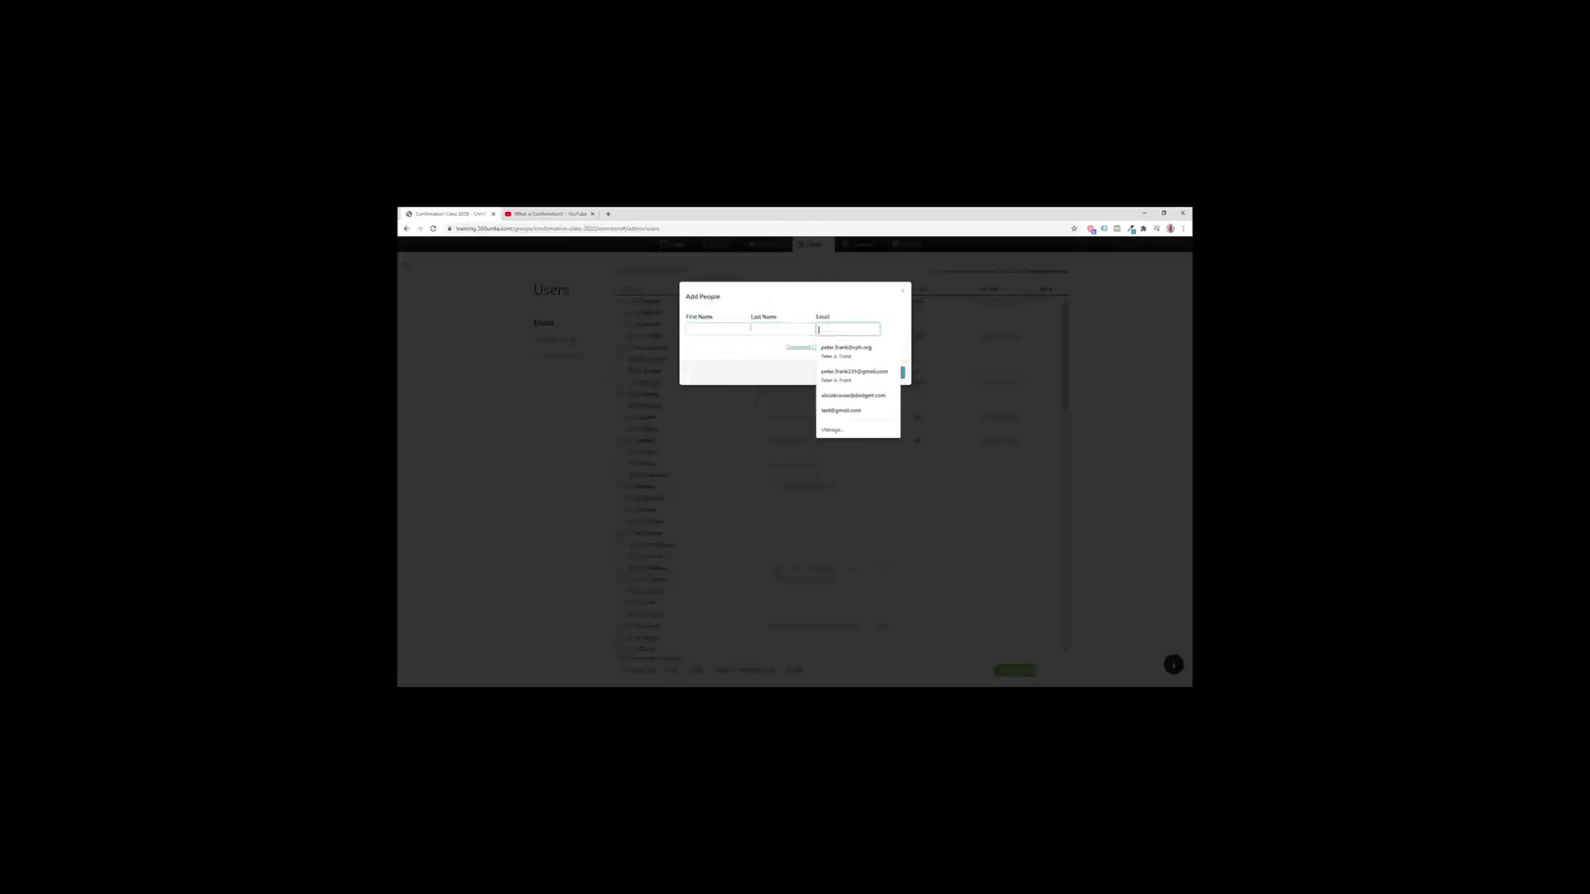
key("Escape")
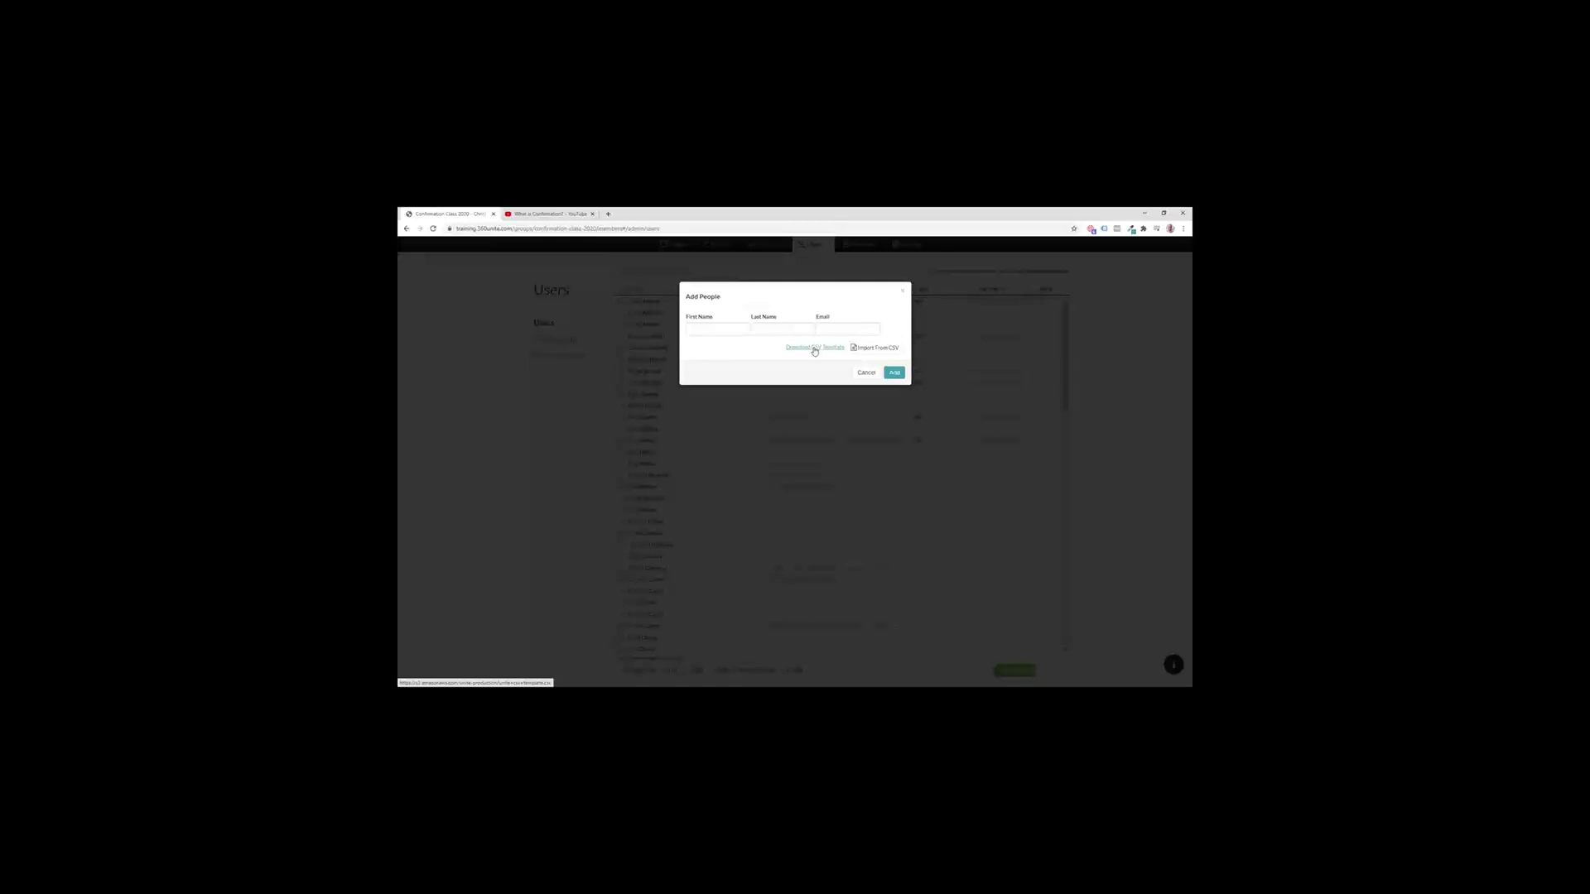
left_click(903, 291)
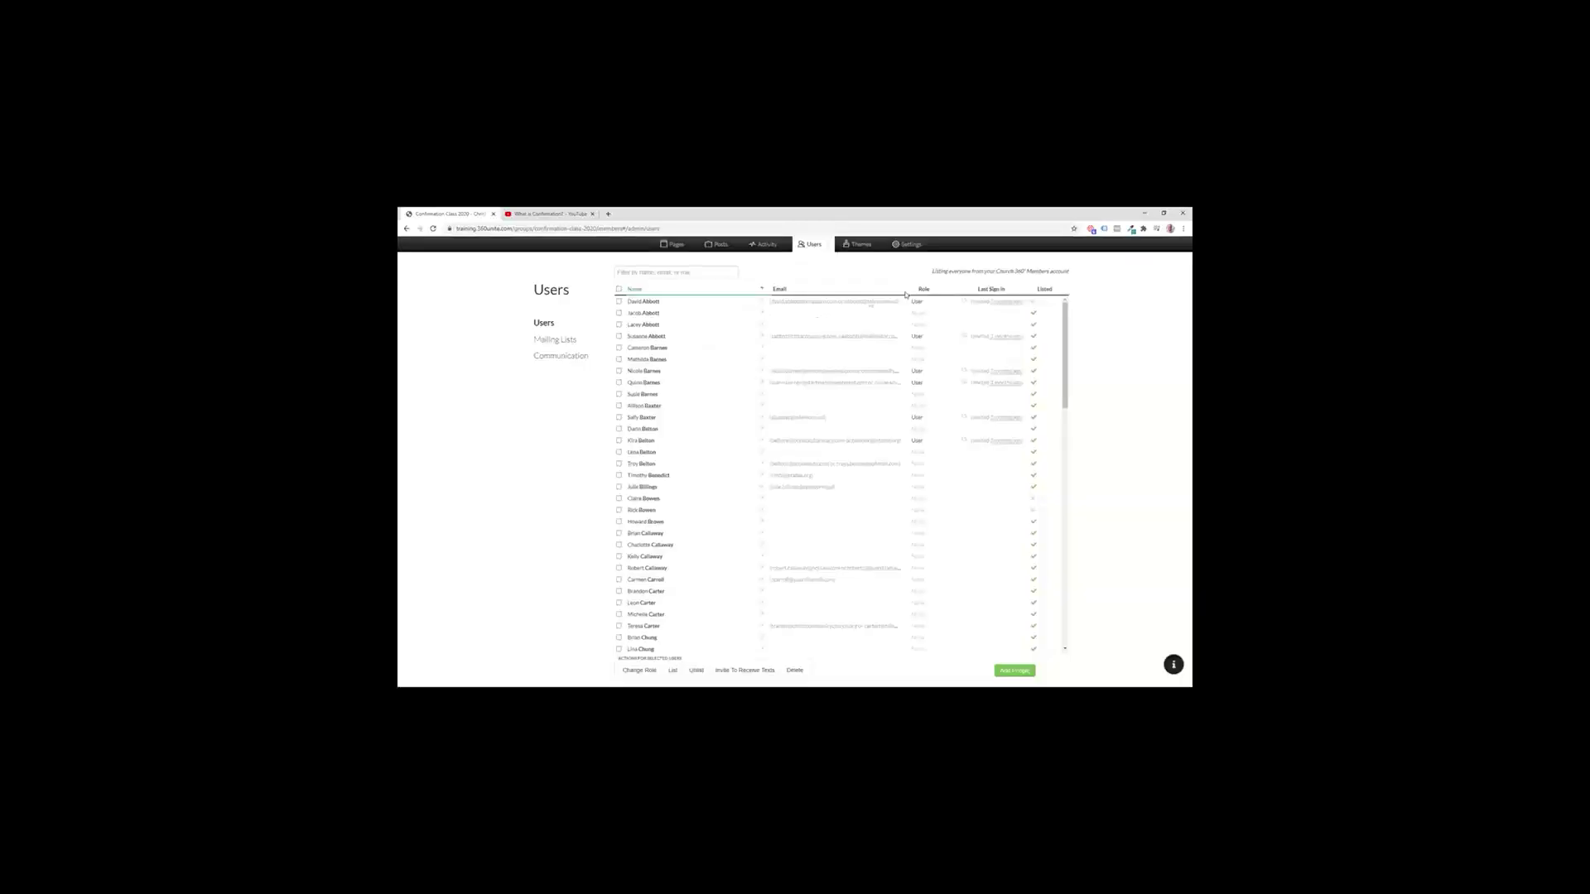
Step: Select several people in the Users list and set their role to User
left_click(618, 301)
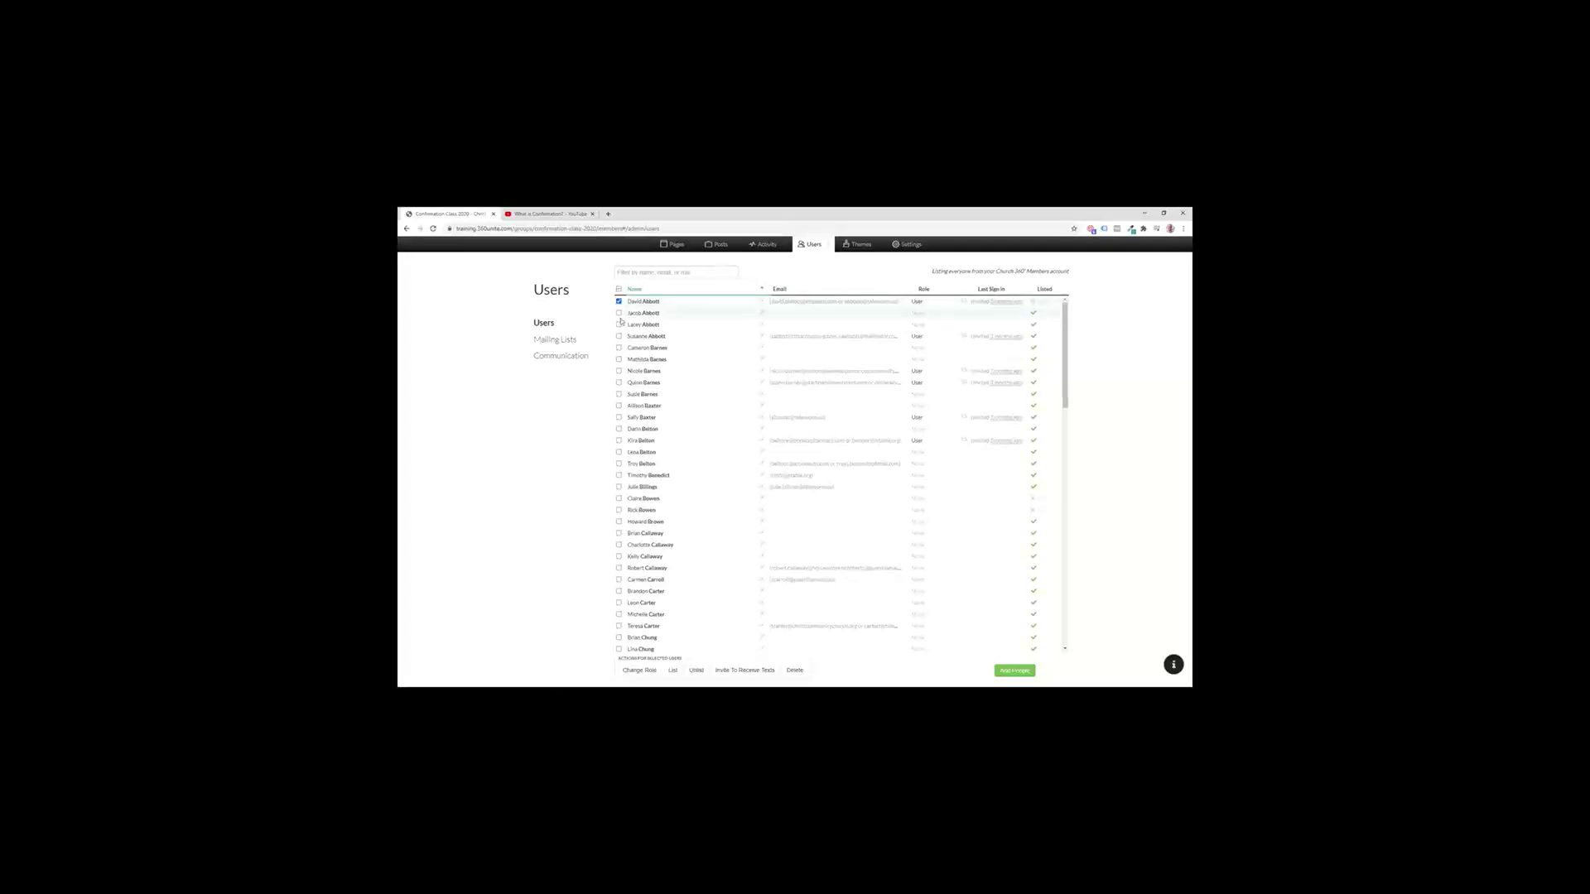
left_click(618, 371)
left_click(619, 382)
left_click(639, 671)
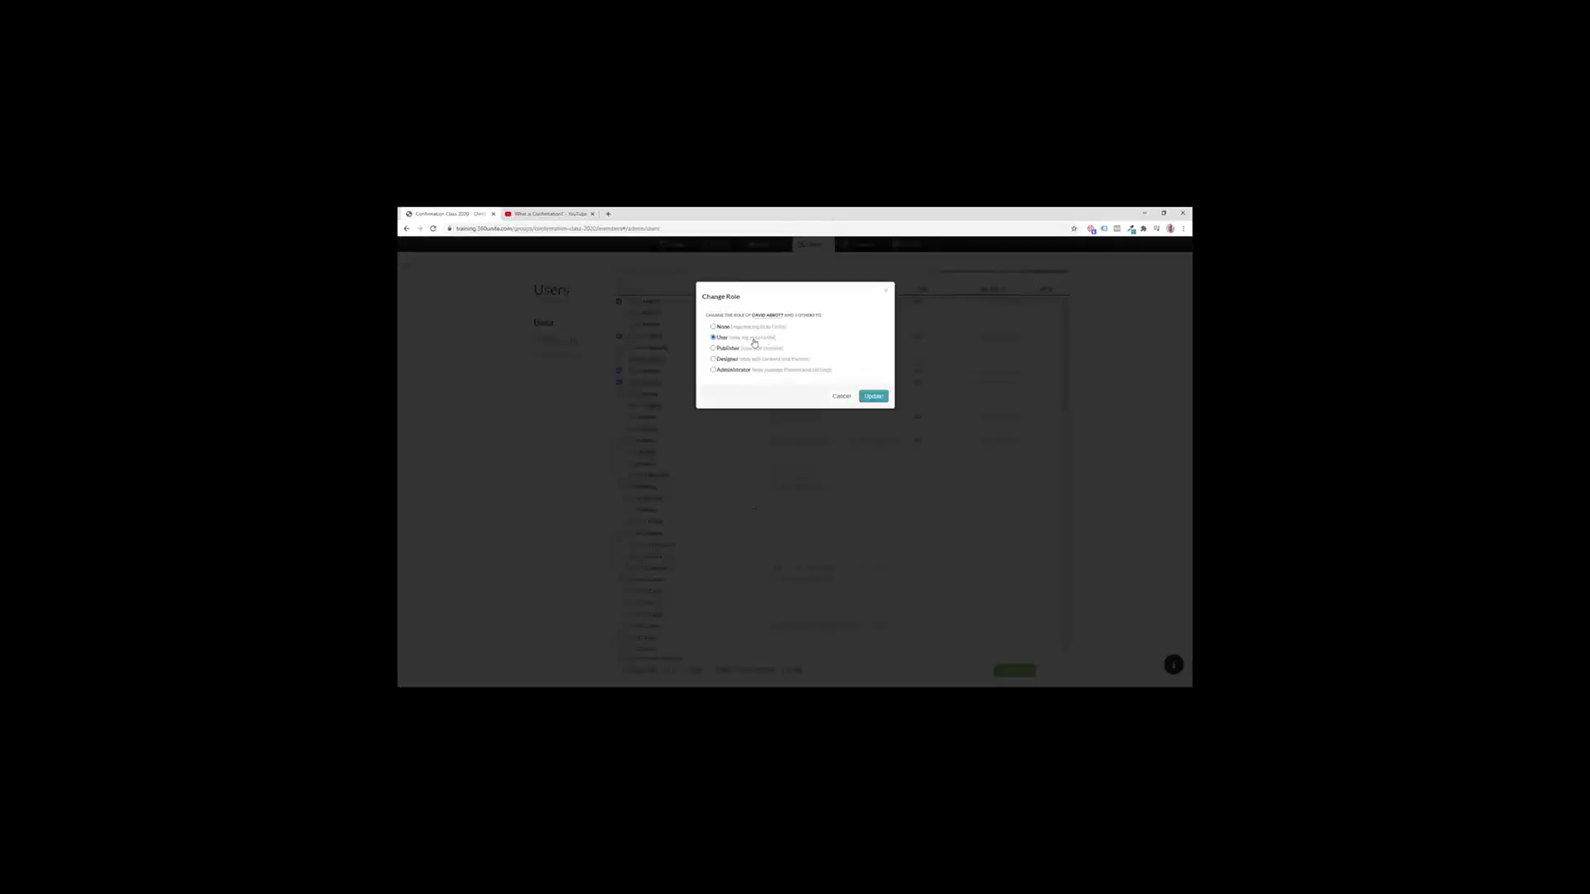
left_click(879, 399)
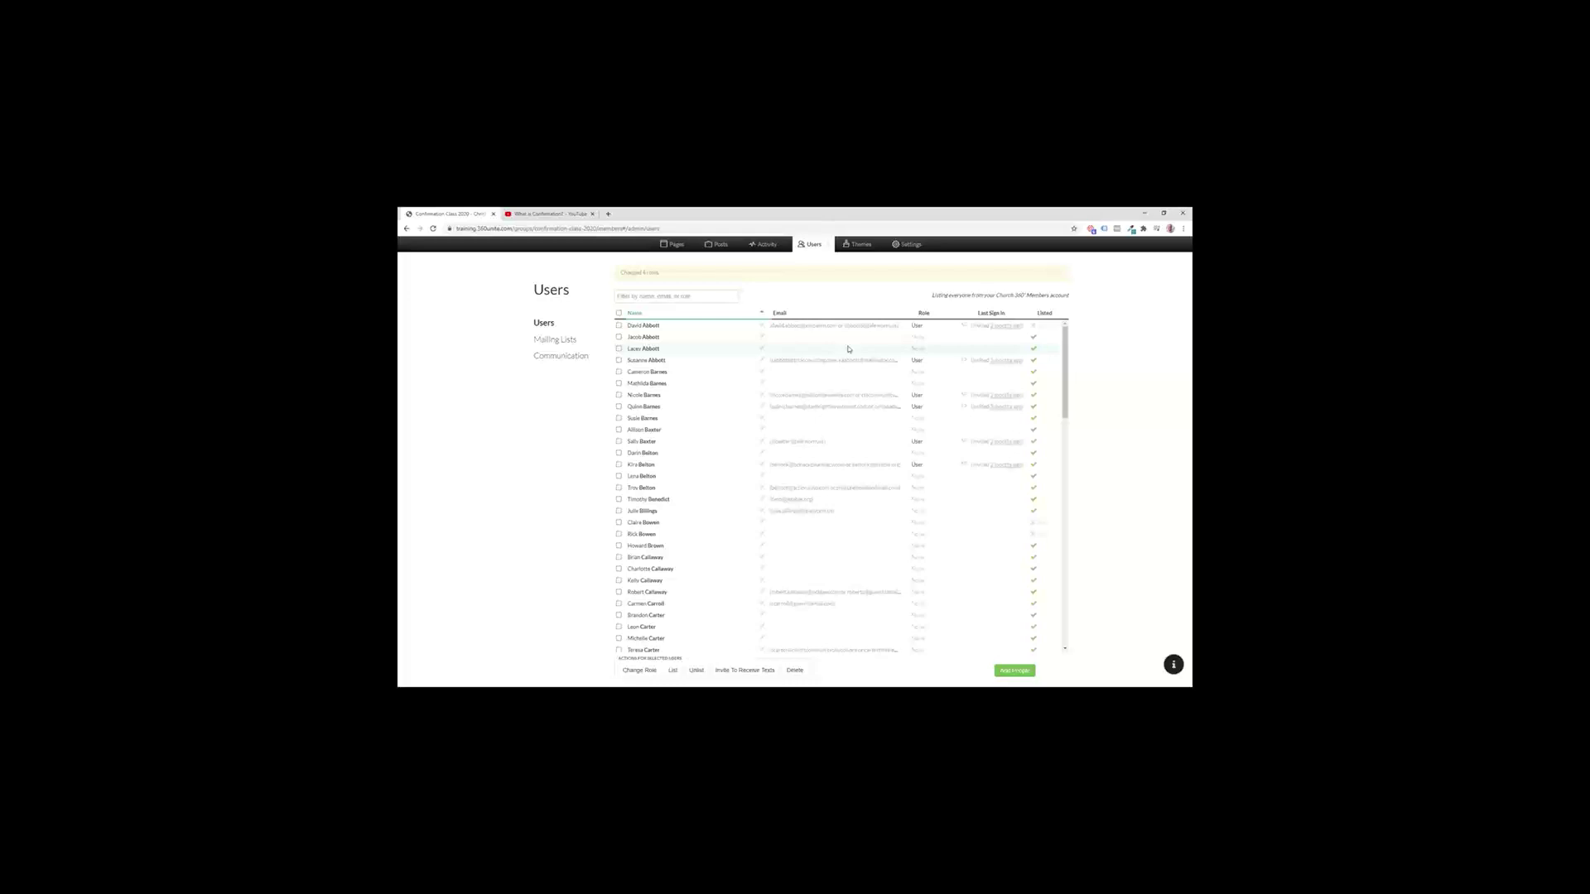
Step: Select the first contact under Communication, examine the text message form, and return to the group's Members page
left_click(575, 357)
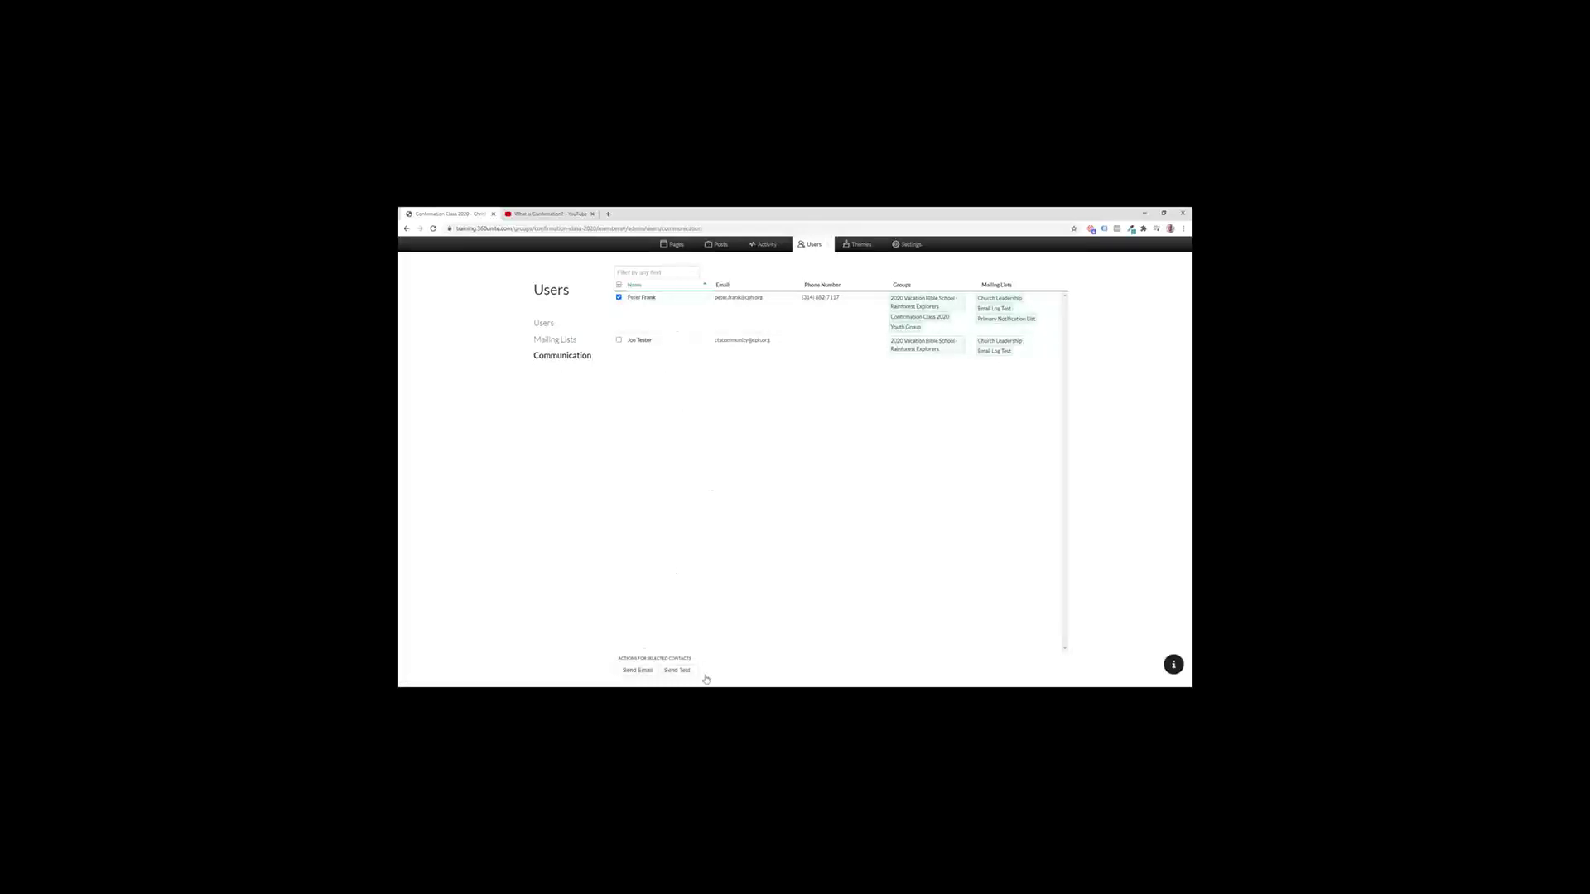
left_click(676, 670)
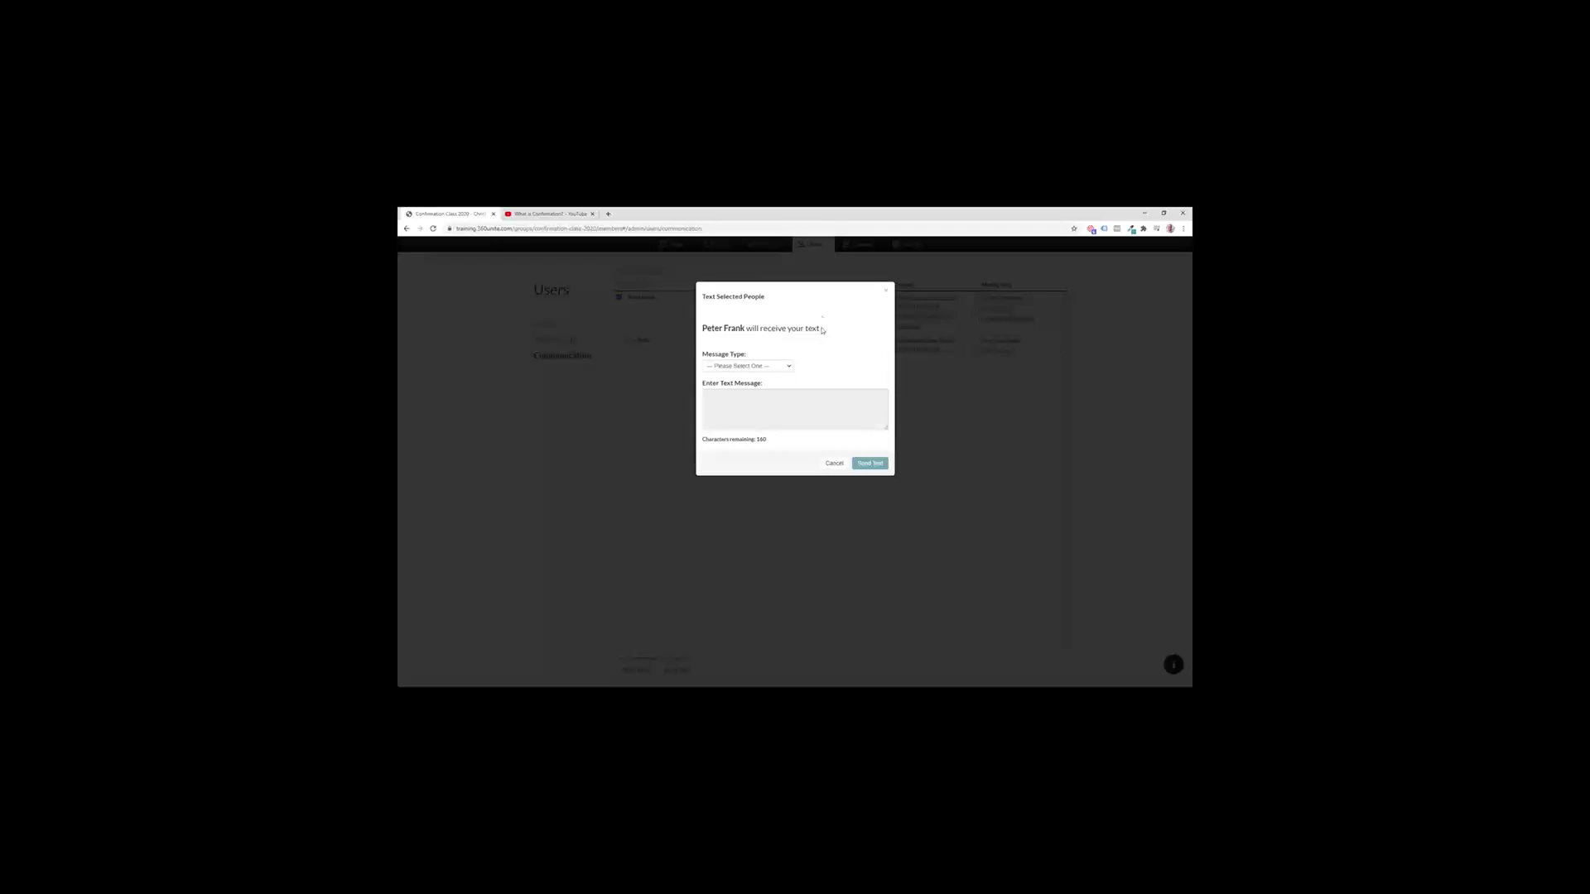
left_click(886, 292)
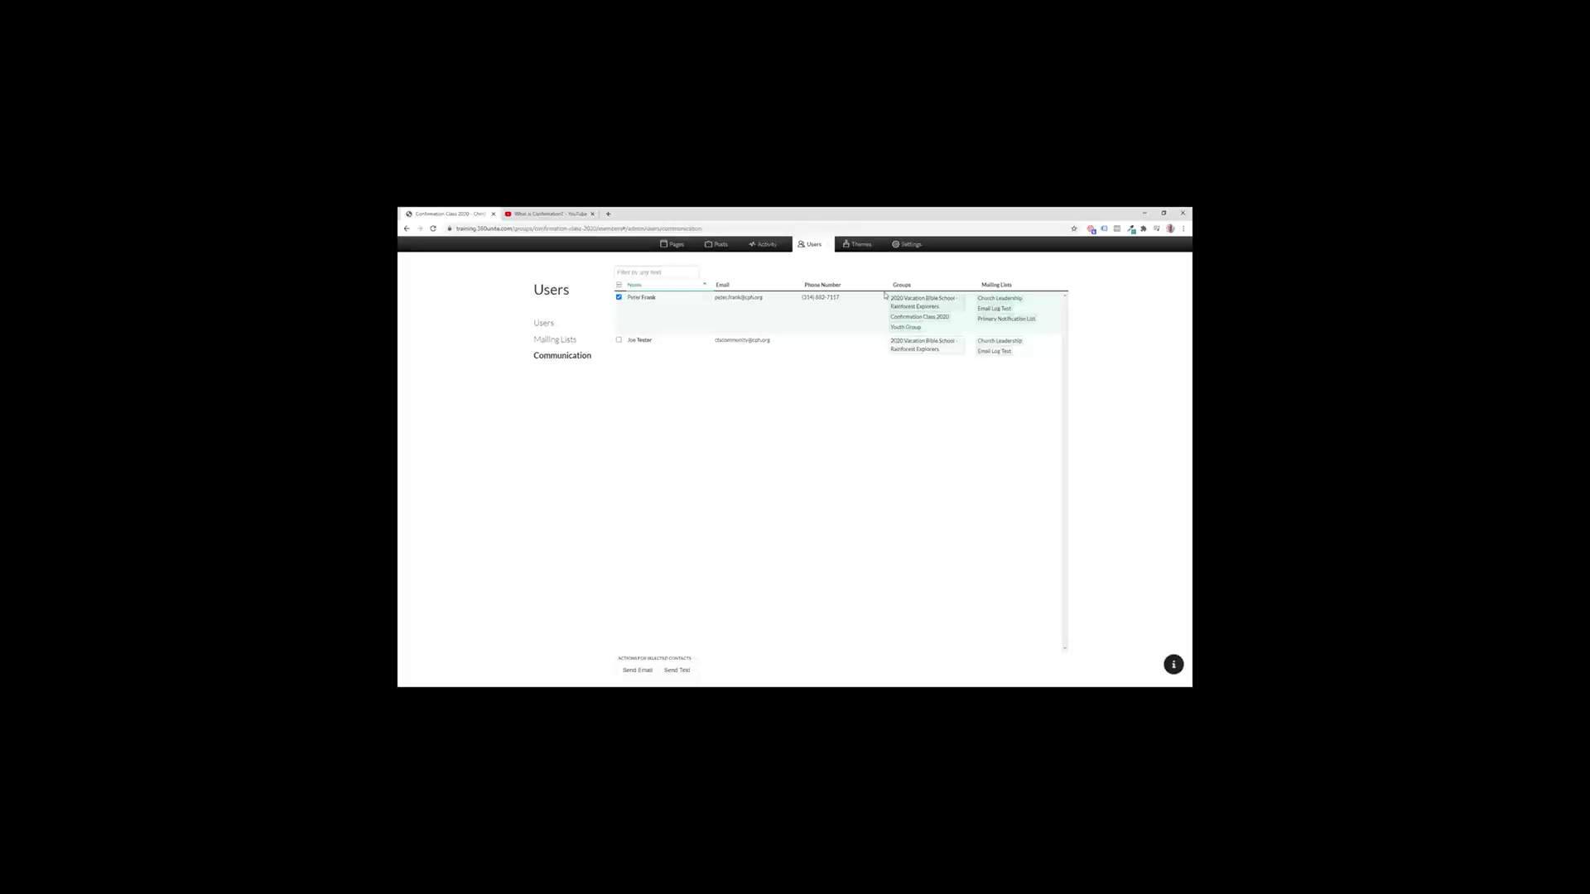
left_click(823, 245)
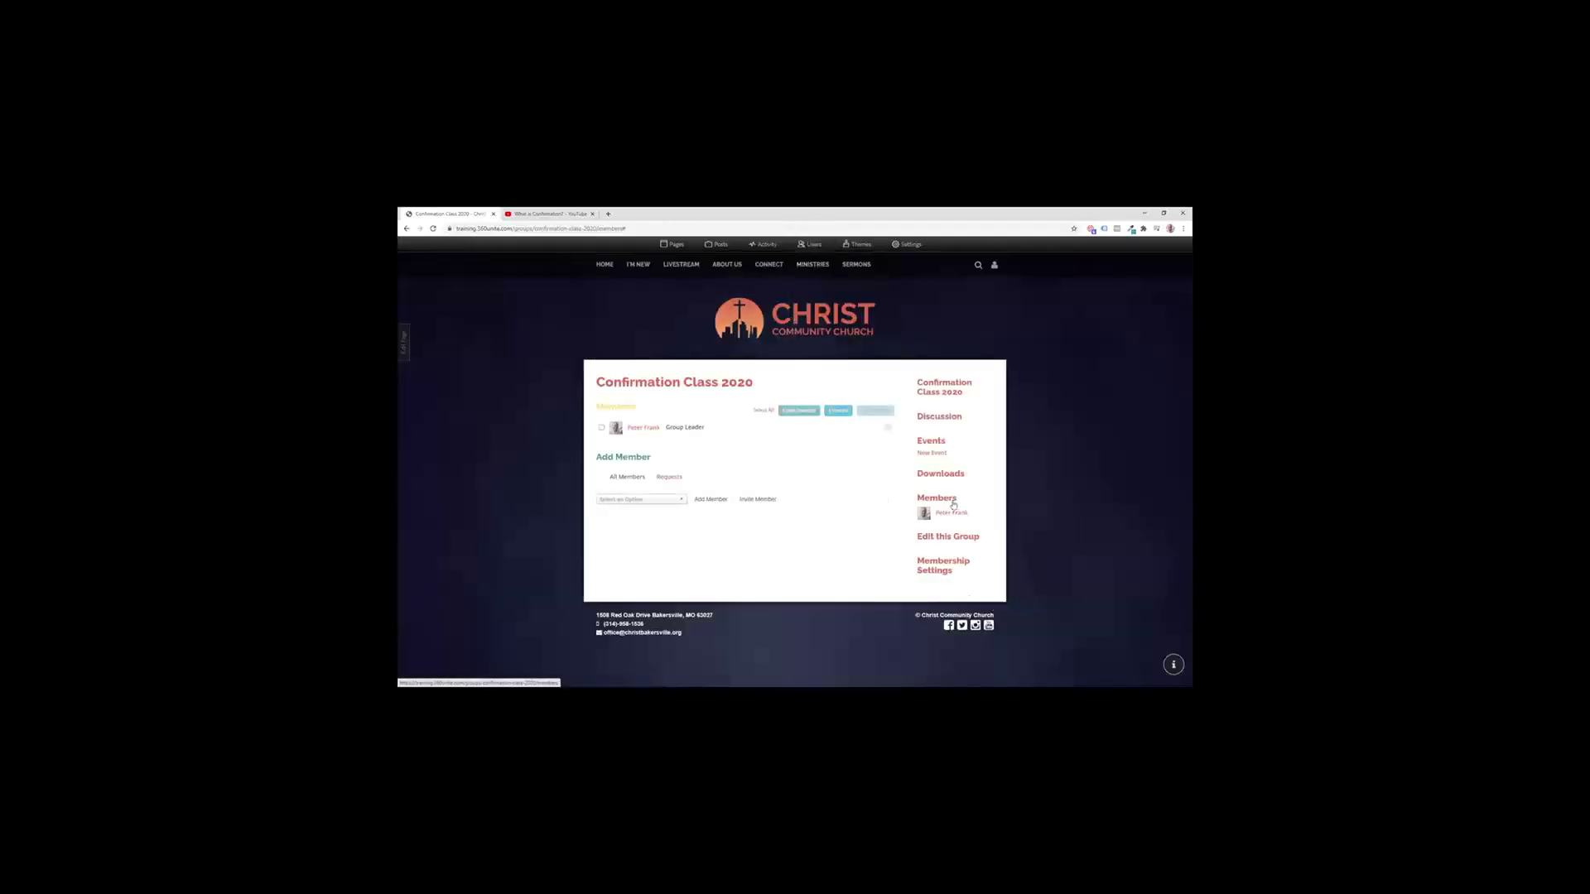
Step: Add three people from the list of all members to the Confirmation Class 2020 group
left_click(639, 499)
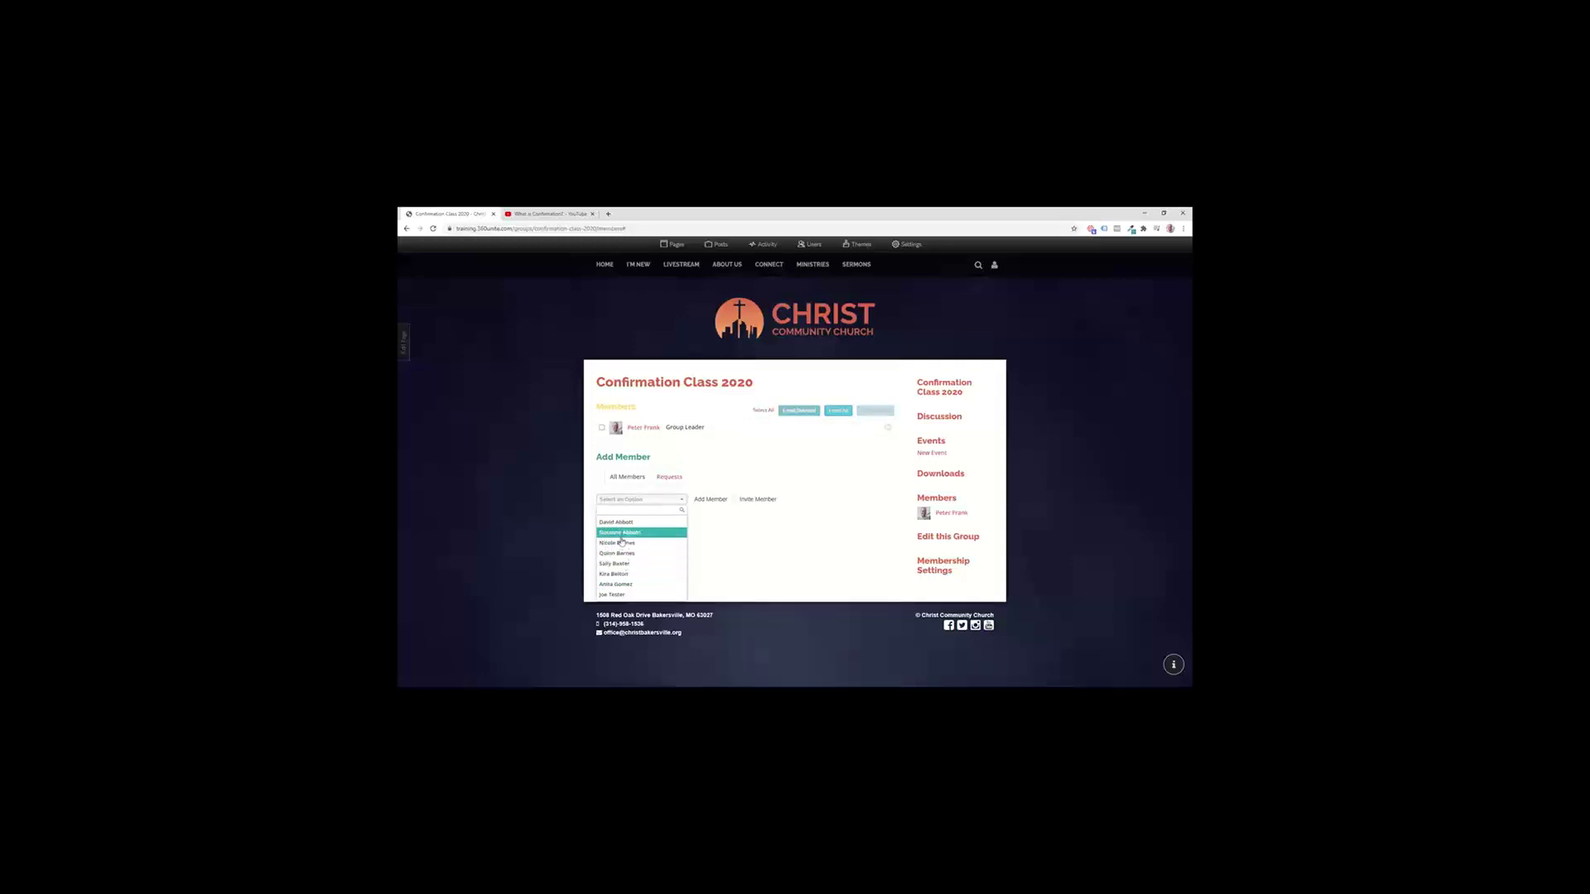
left_click(619, 533)
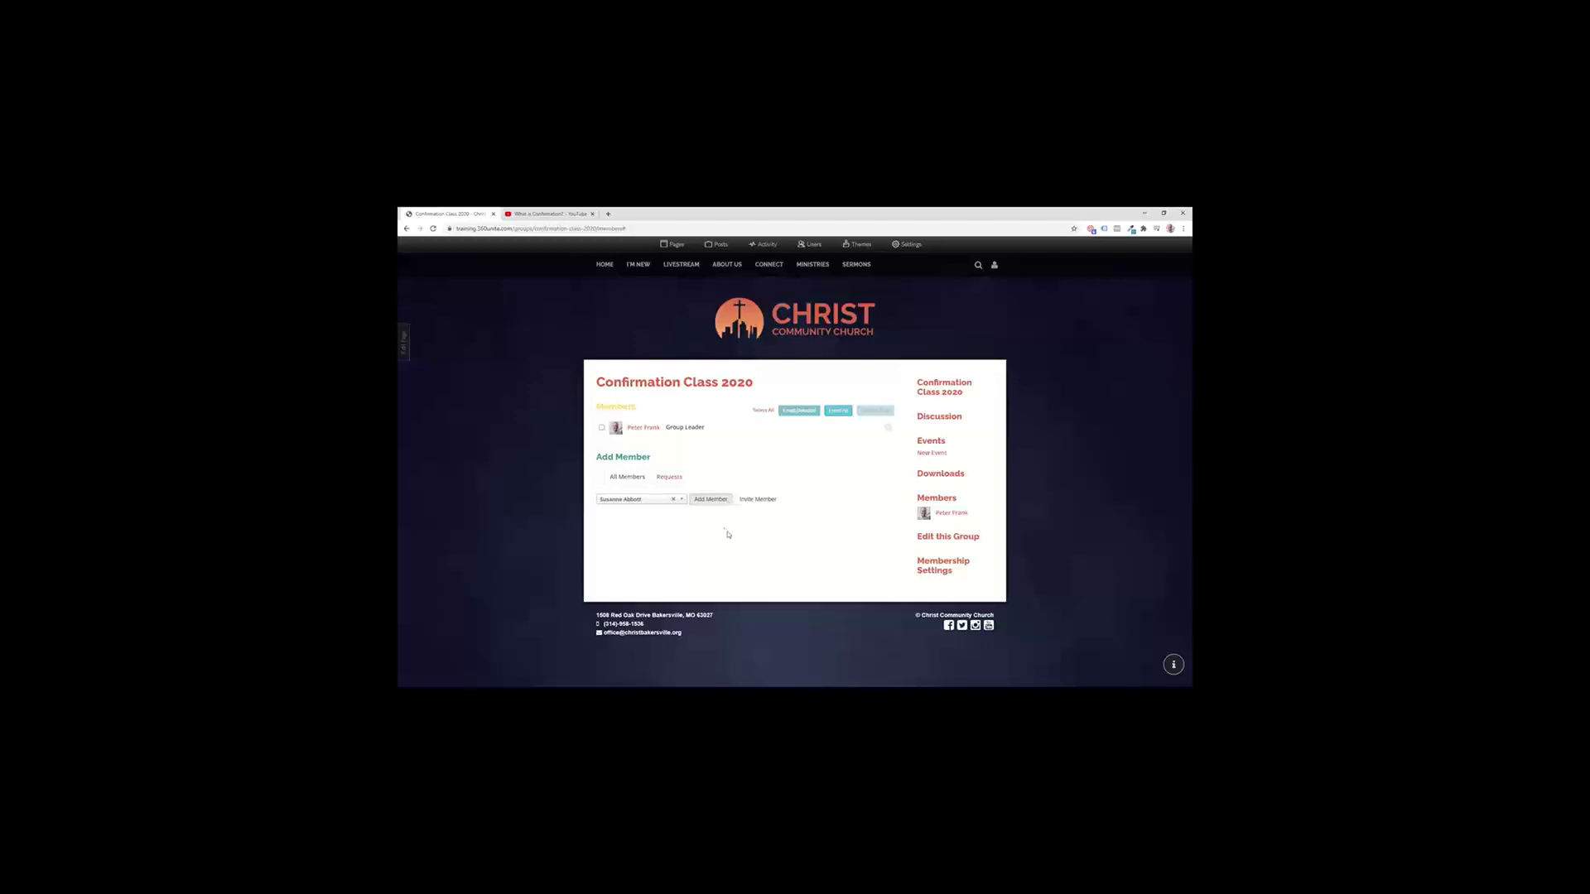
left_click(711, 499)
left_click(638, 519)
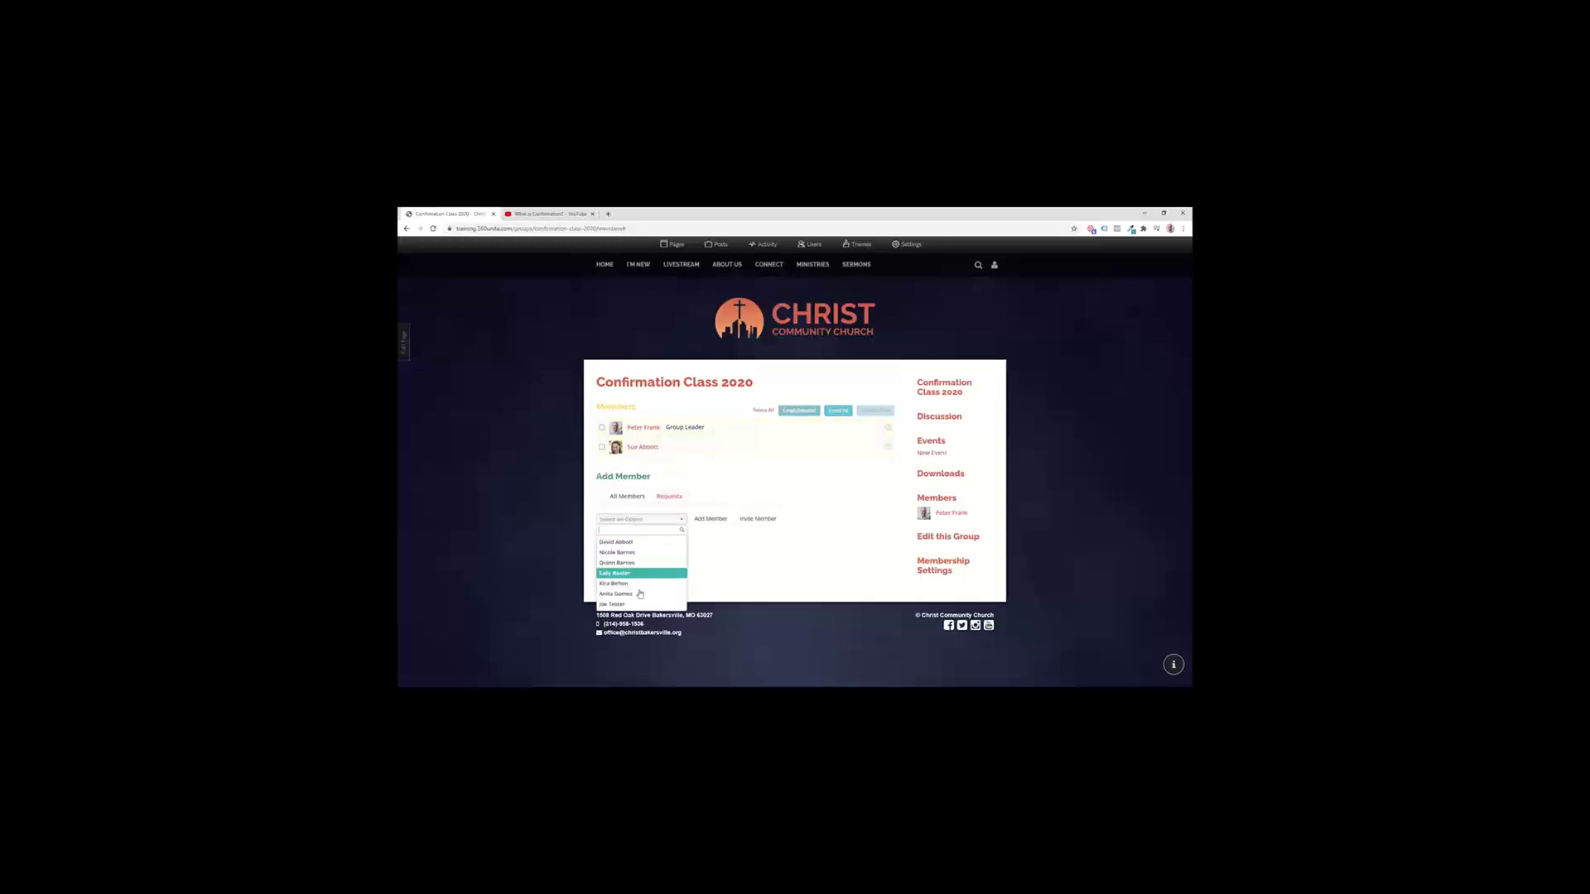
left_click(640, 573)
left_click(710, 519)
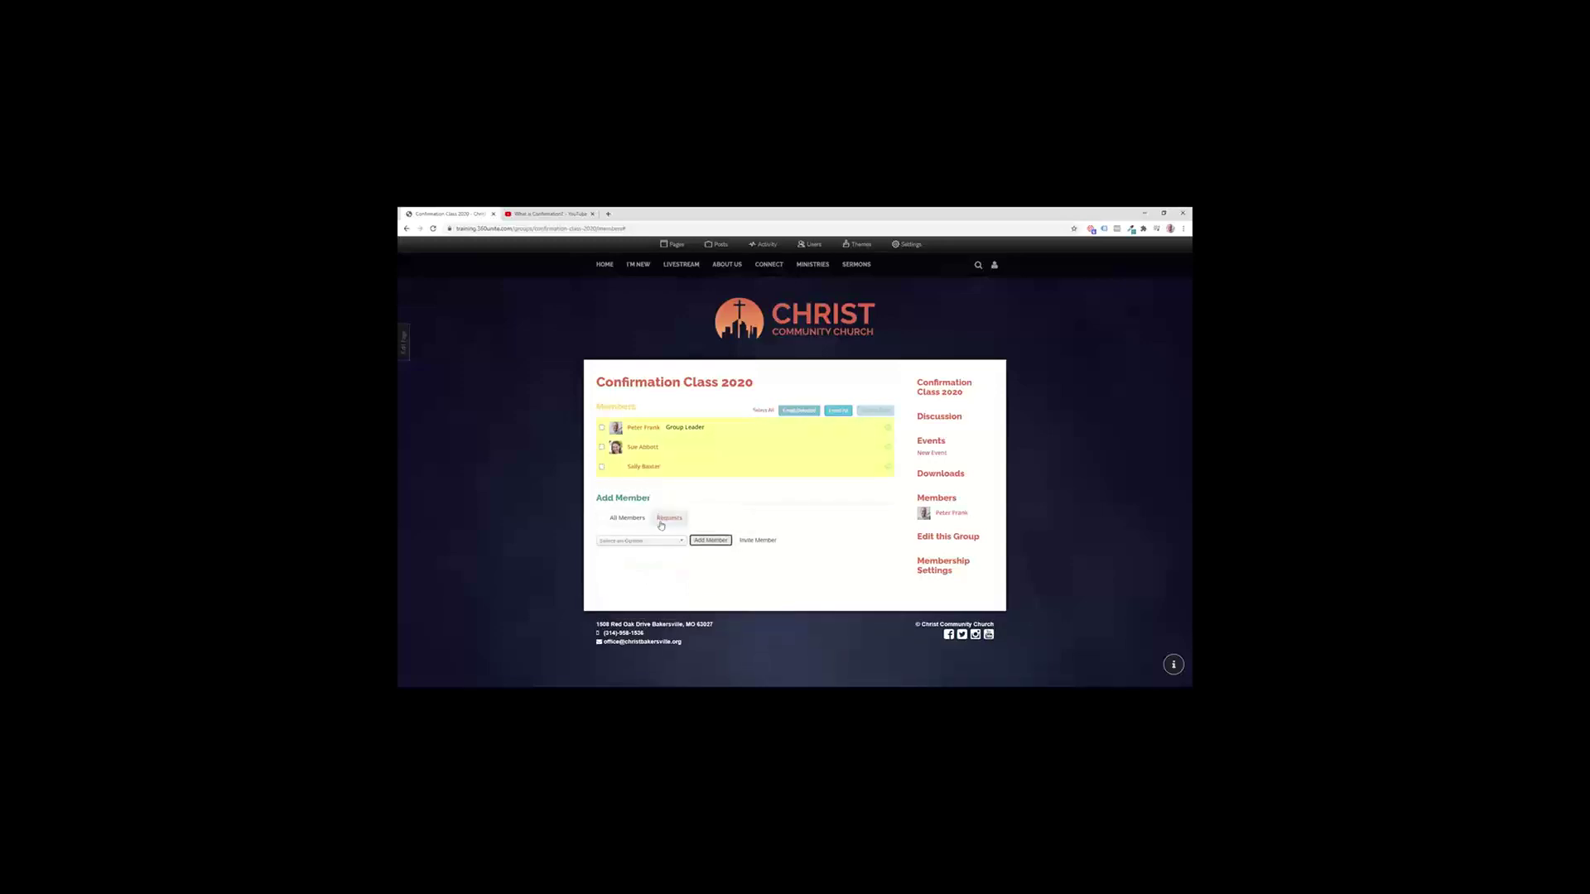
left_click(637, 539)
left_click(617, 572)
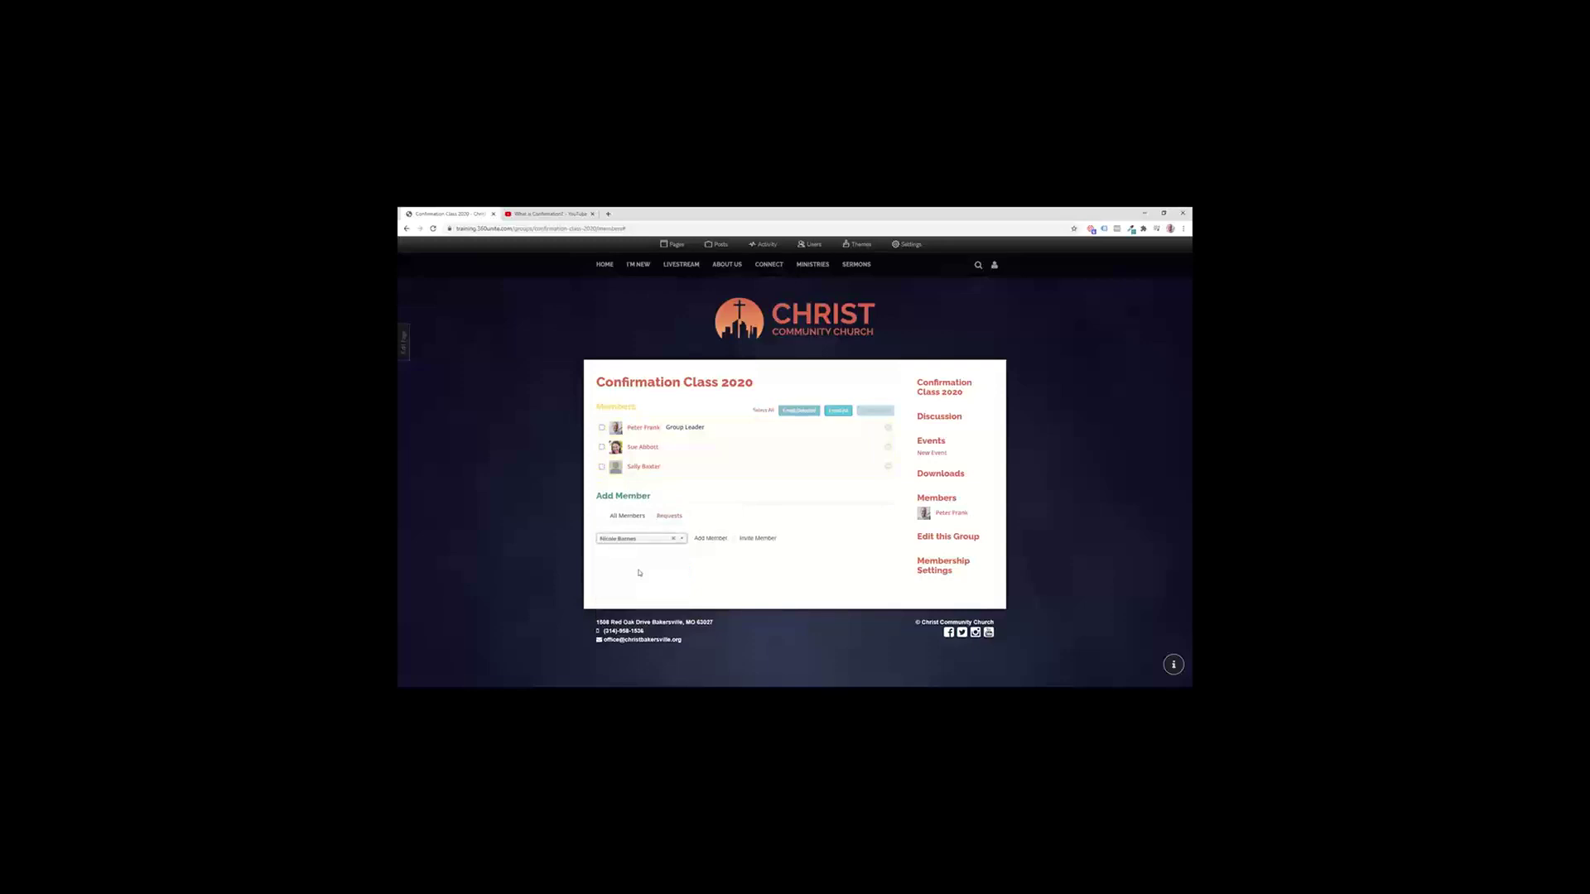
left_click(705, 540)
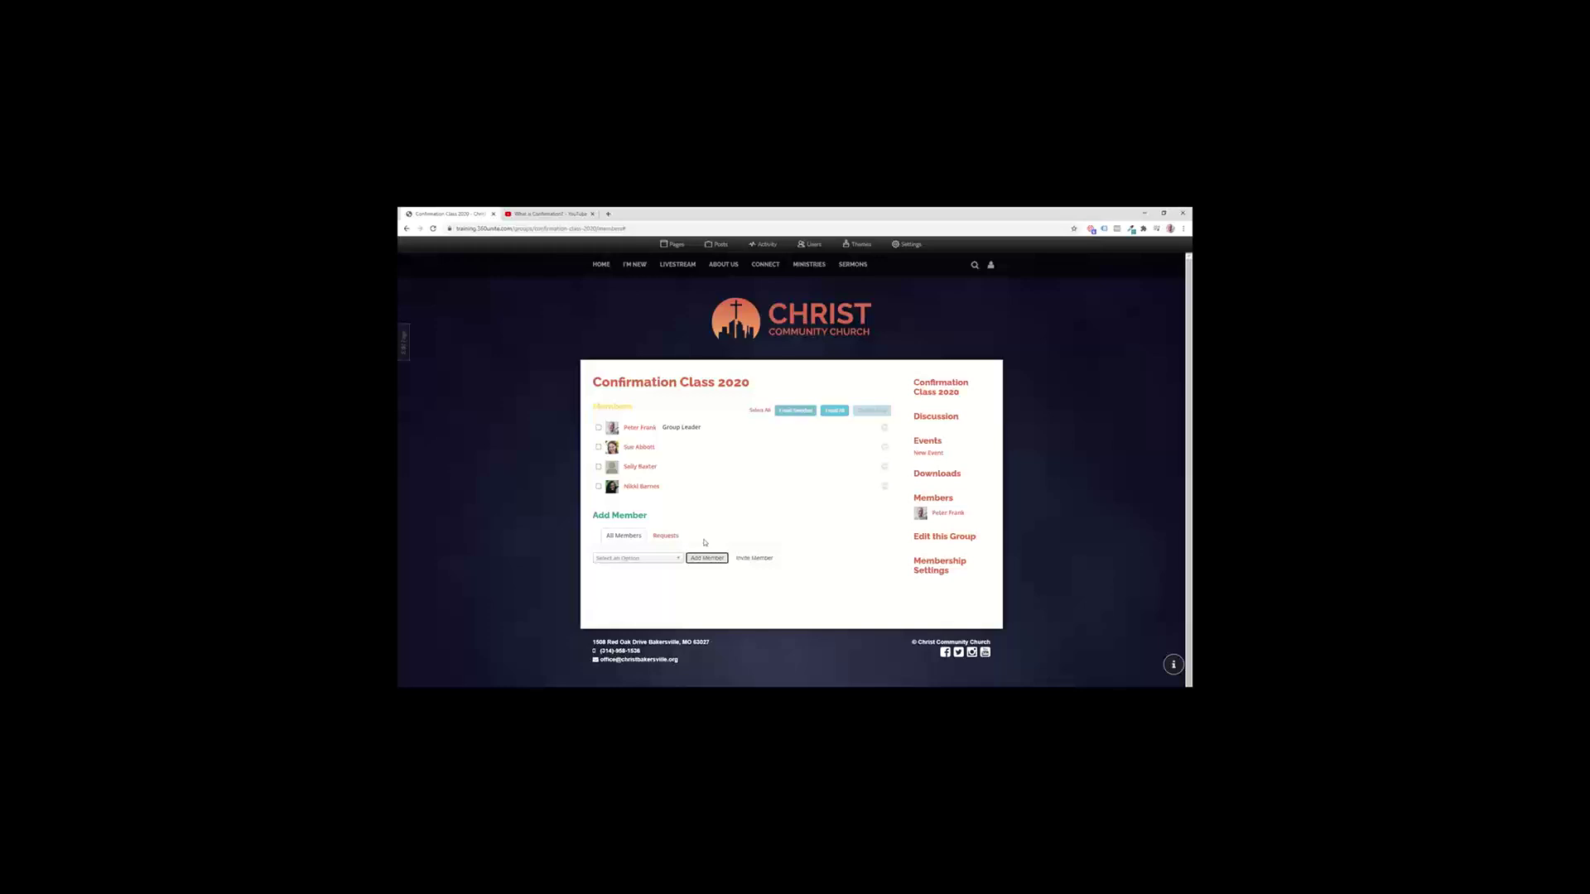
Step: Make the last person in the group's member list a Group Leader
left_click(598, 487)
left_click(598, 488)
left_click(871, 410)
left_click(866, 427)
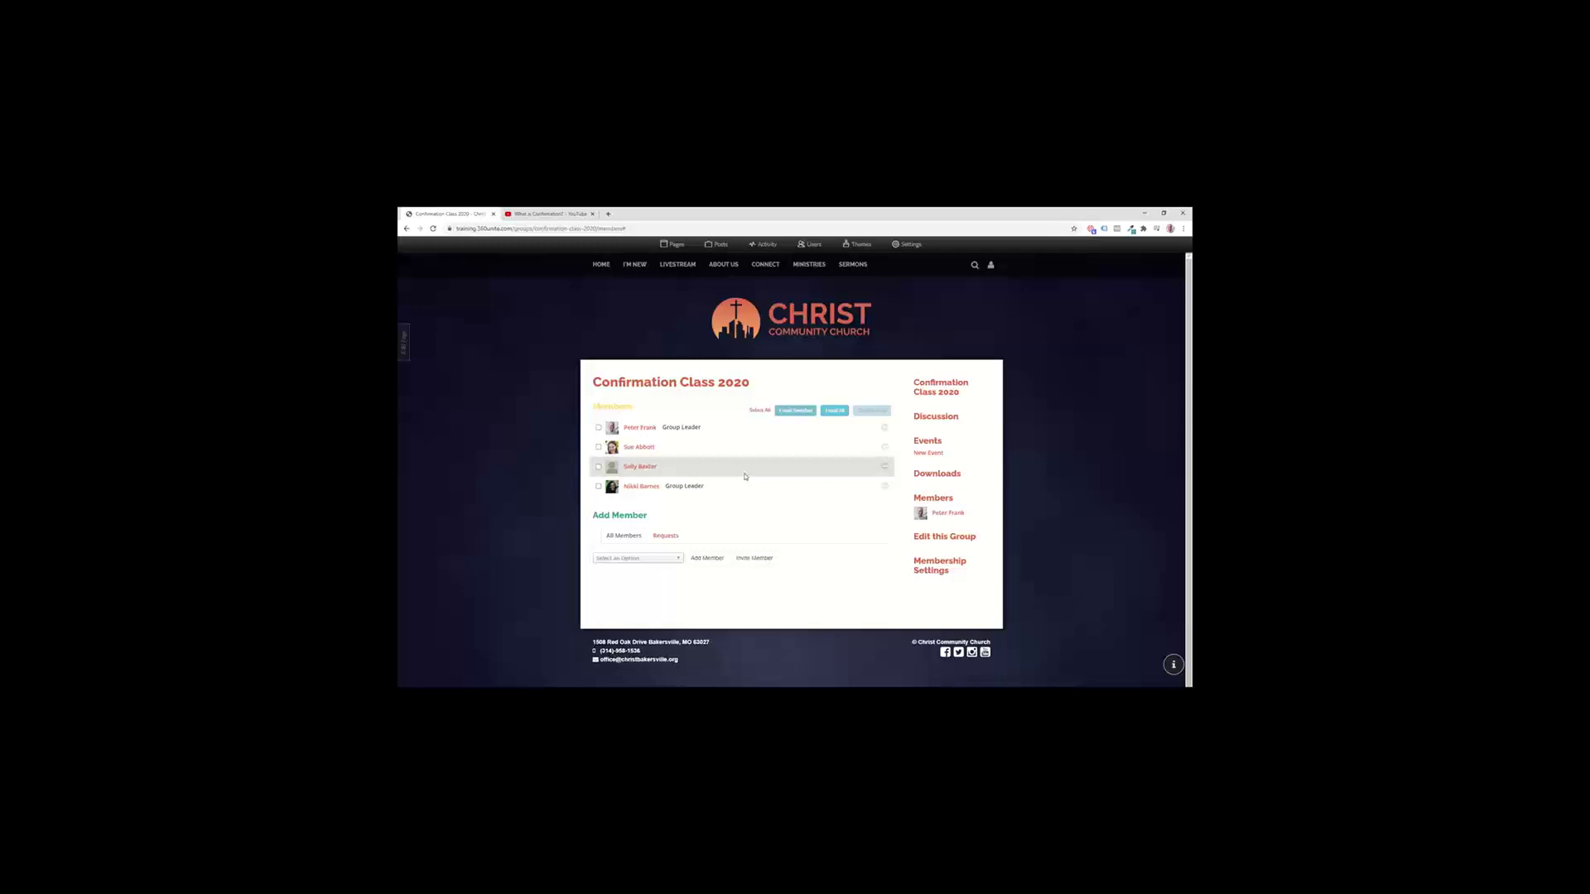
Step: Start a new event on the group's calendar titled "Confirmation Class Session" with the location "Classroom 2"
left_click(925, 445)
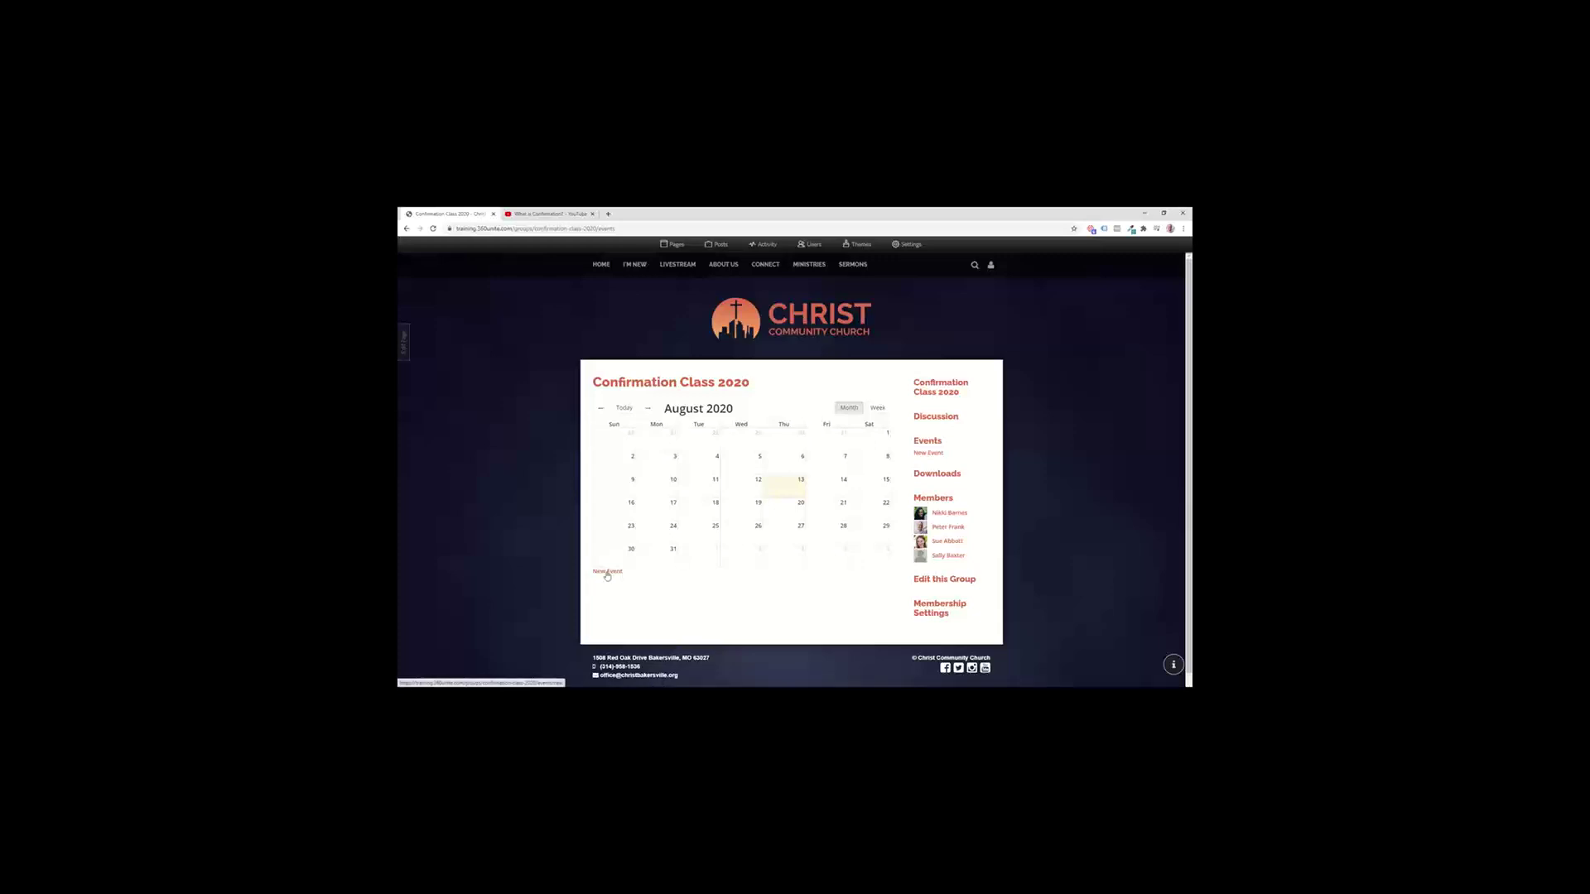
left_click(607, 573)
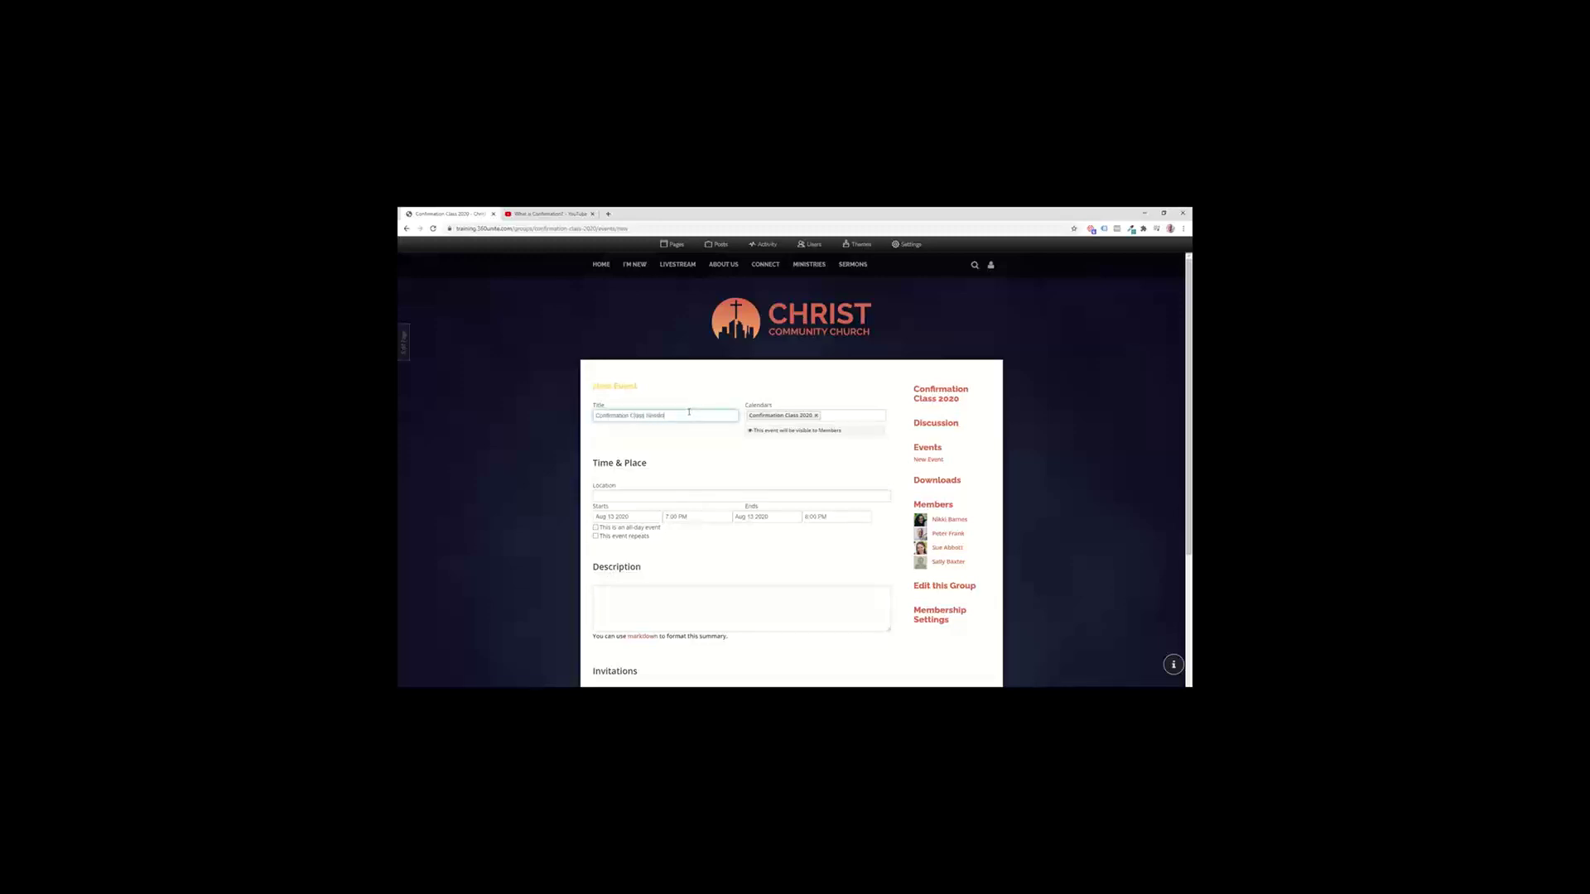
left_click(611, 498)
type("oom 2")
Step: Set the event's start date to Sep 07 2020
double_click(624, 518)
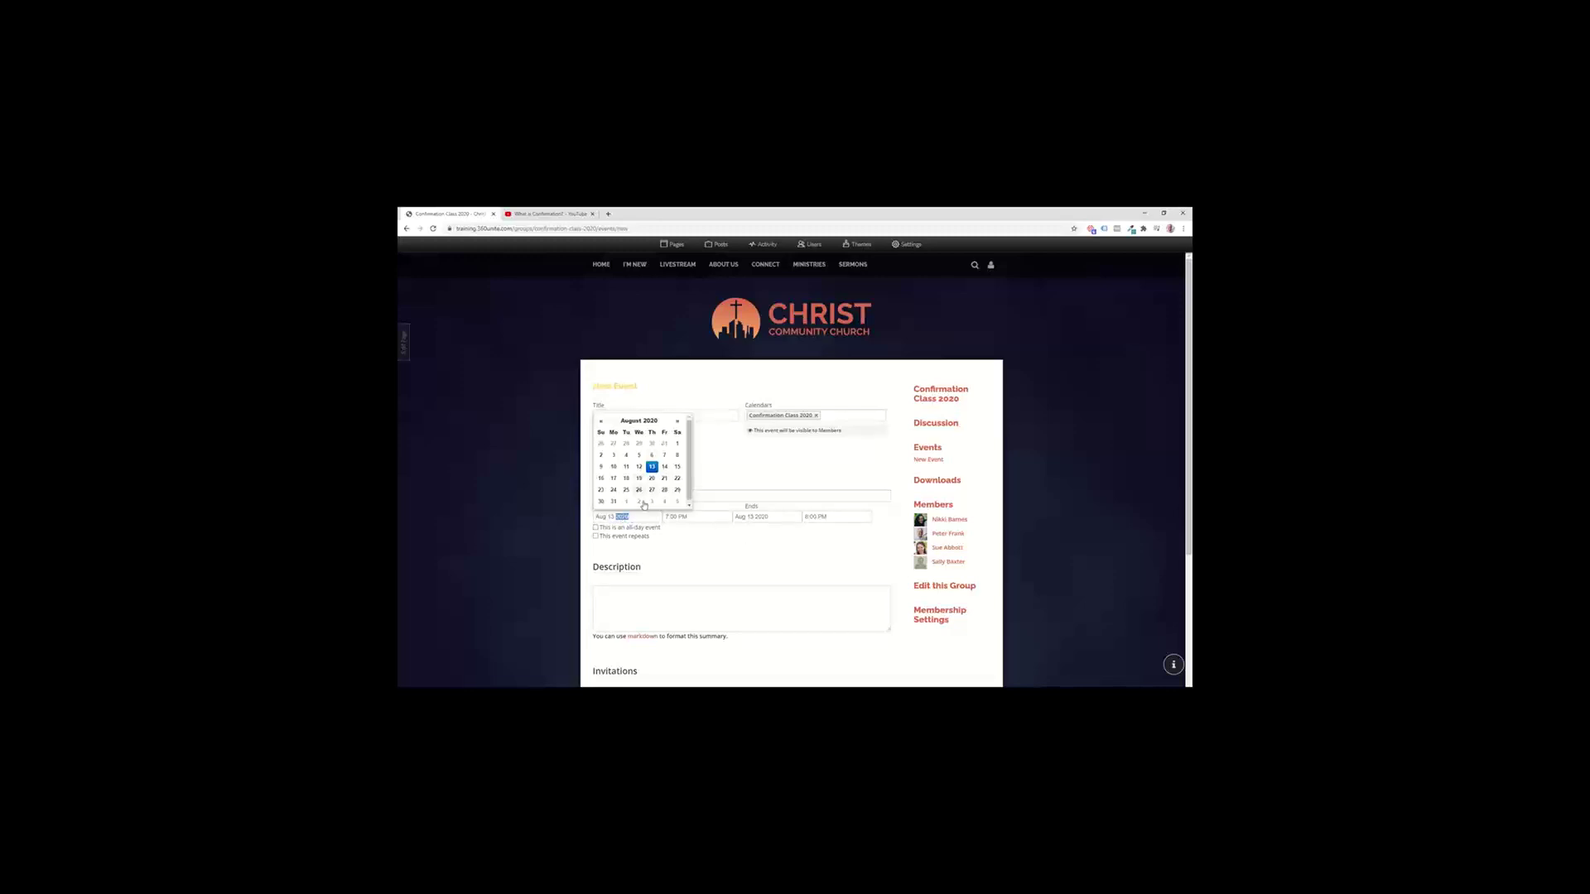
left_click(641, 502)
left_click(639, 515)
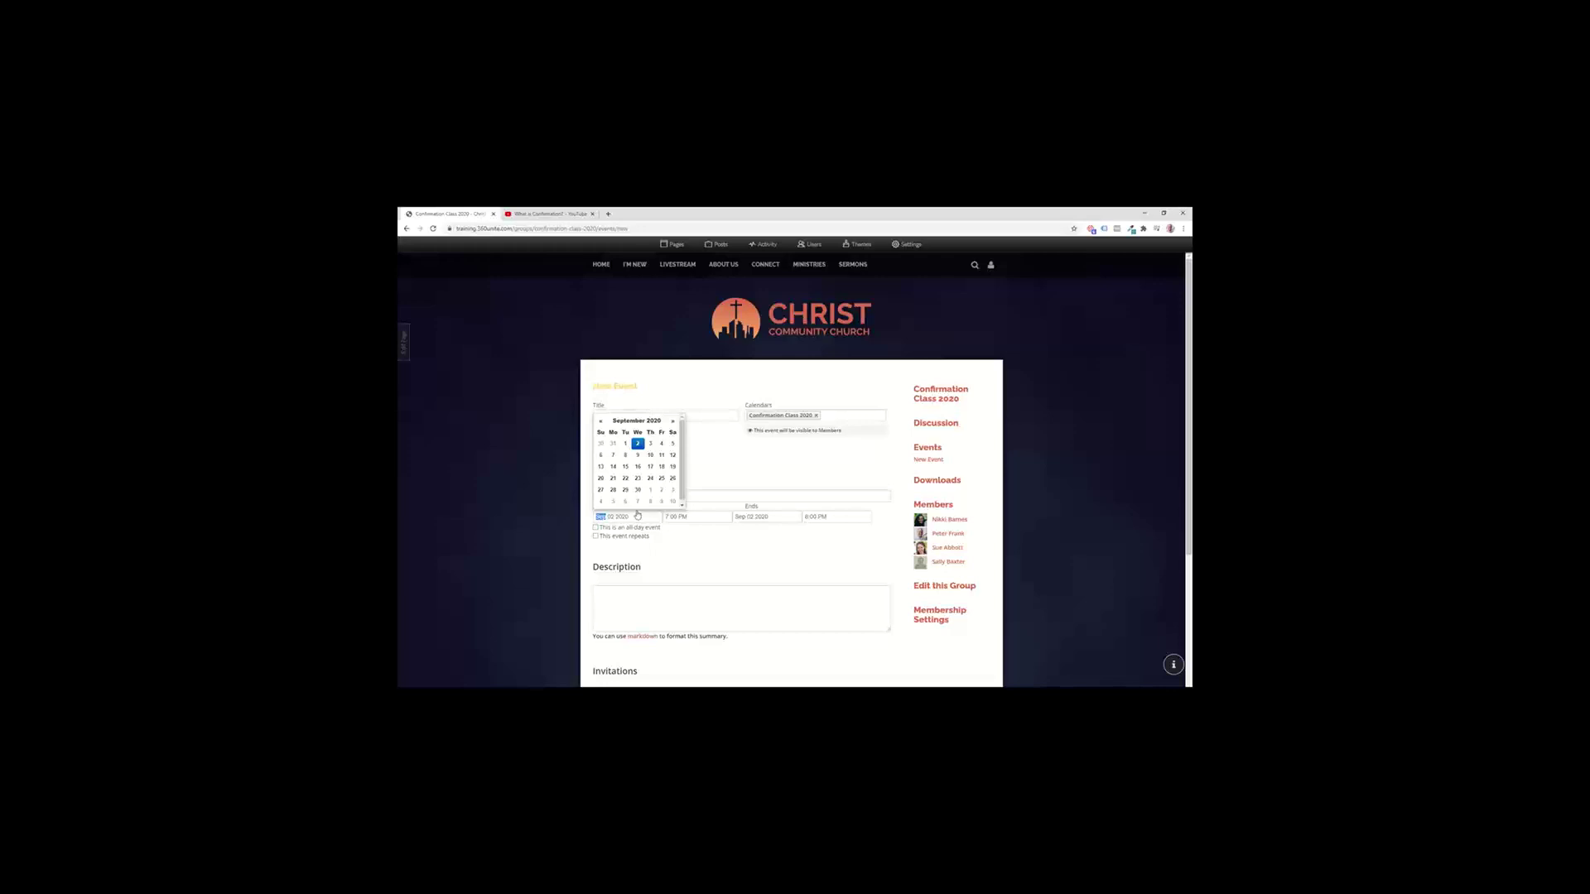
left_click(638, 454)
left_click(622, 517)
left_click(613, 454)
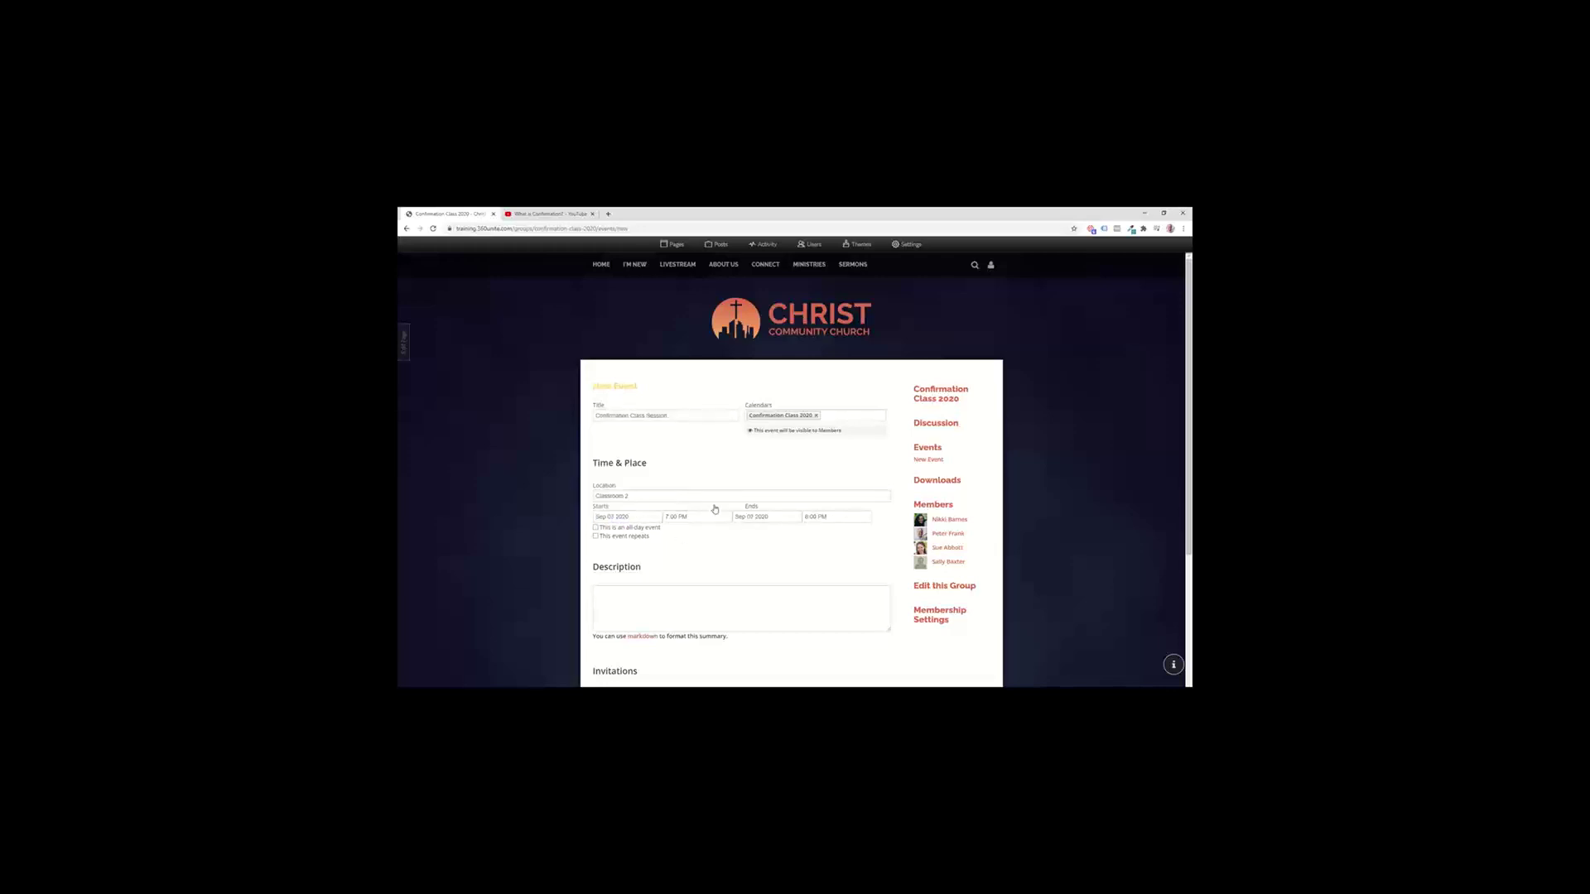
left_click(704, 513)
Step: Make the event repeat every week on Monday, with the schedule ending after Dec 31 2020
left_click(608, 537)
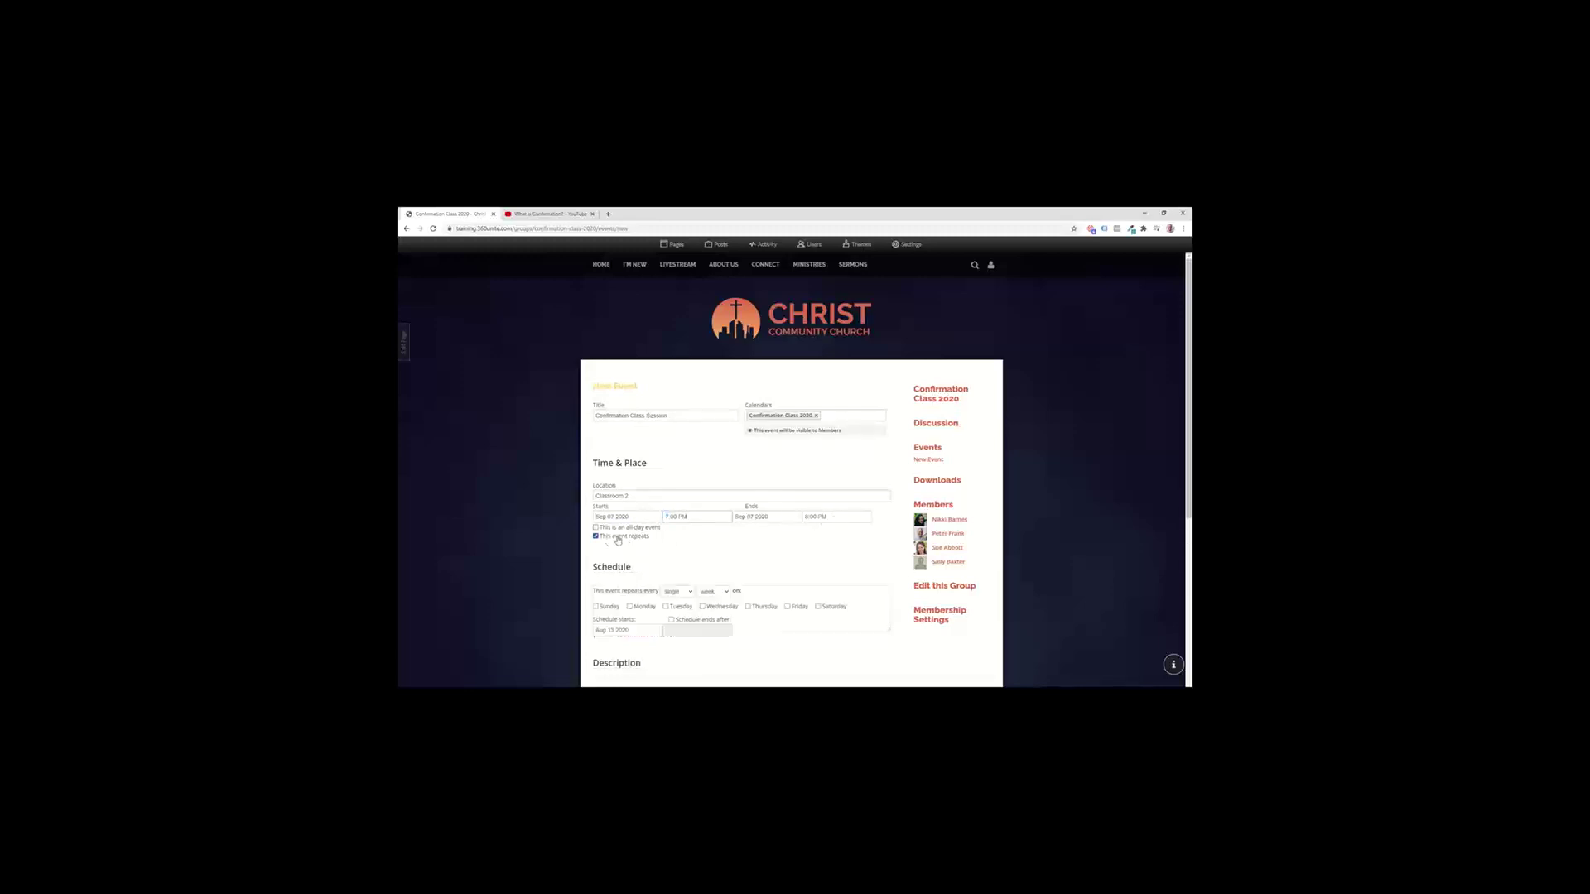
left_click(631, 606)
left_click(689, 628)
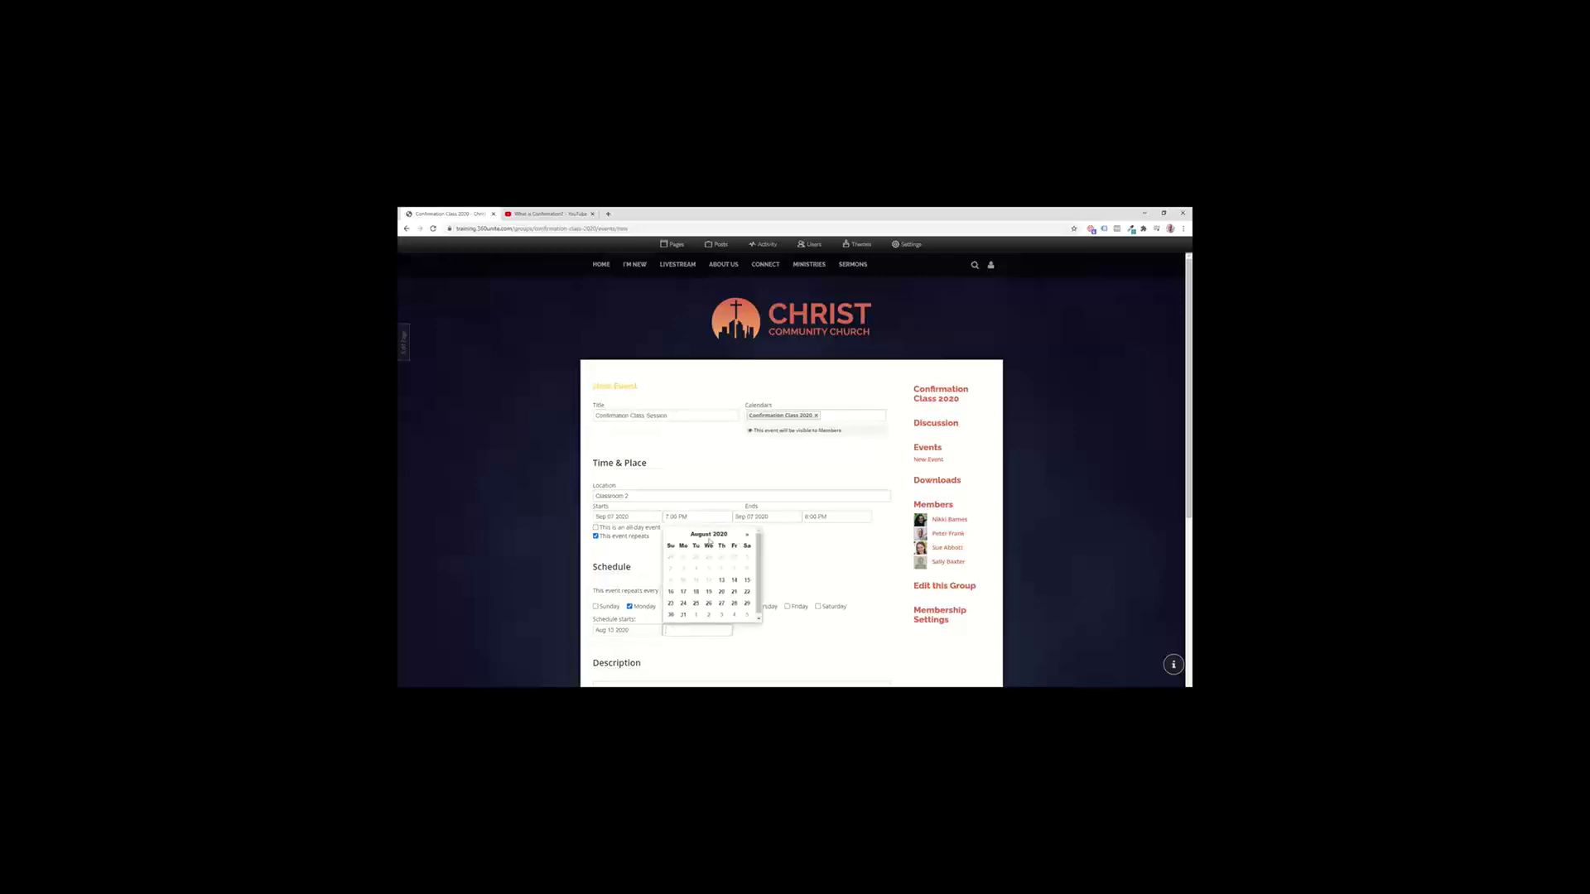
left_click(747, 534)
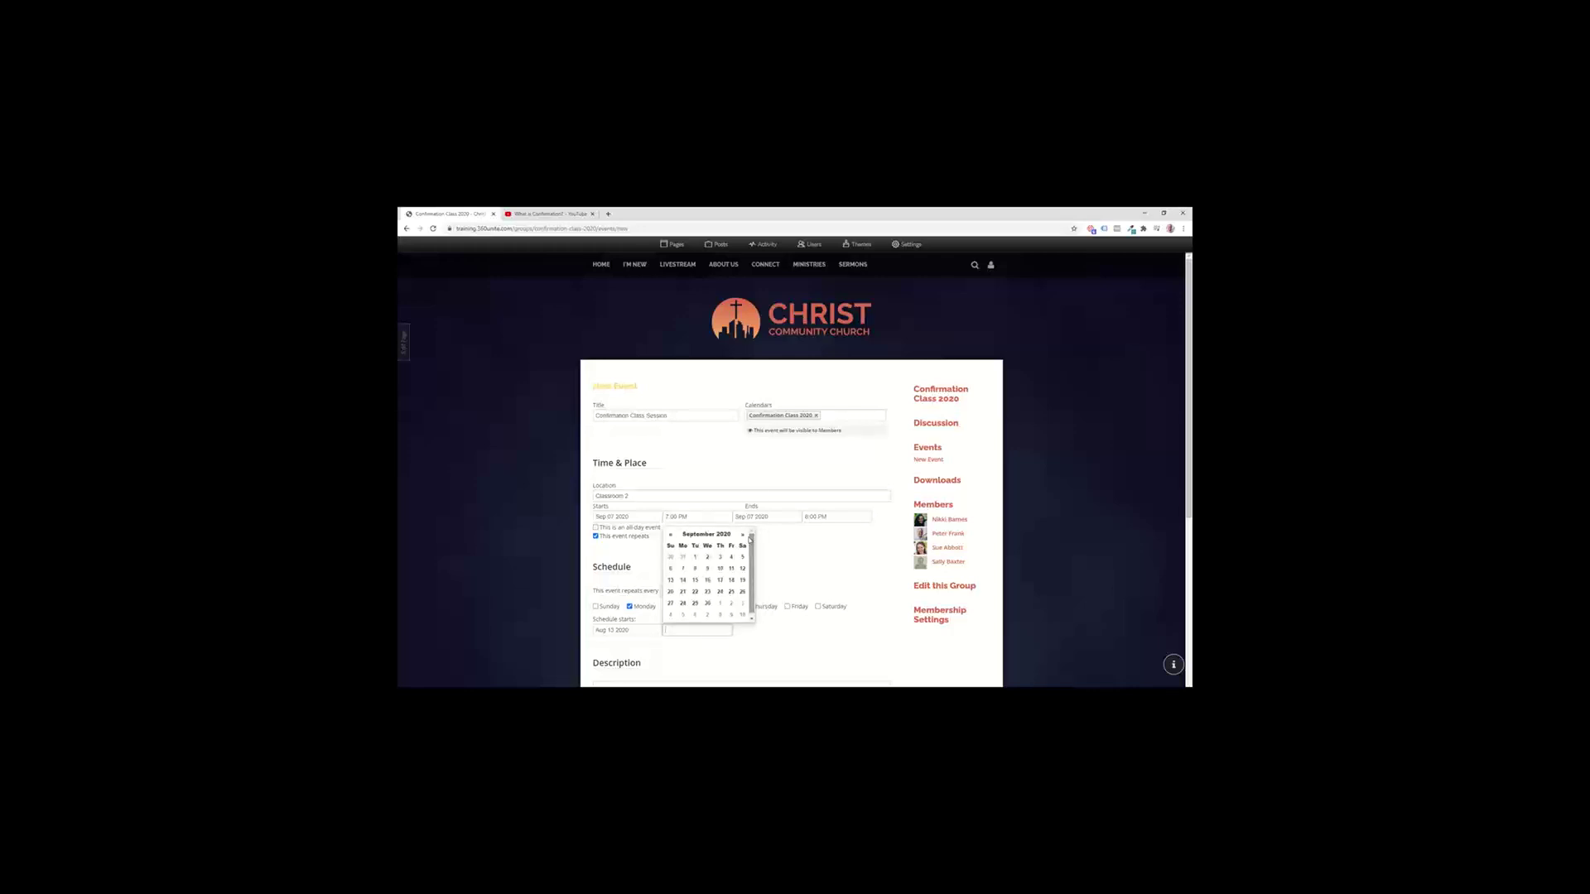
left_click(748, 535)
left_click(748, 535)
left_click(747, 535)
left_click(718, 603)
Step: Enter the description "Join us for Confirmation Class!" and invite the three newly added group members to the event
scroll(710, 605, "down", 2)
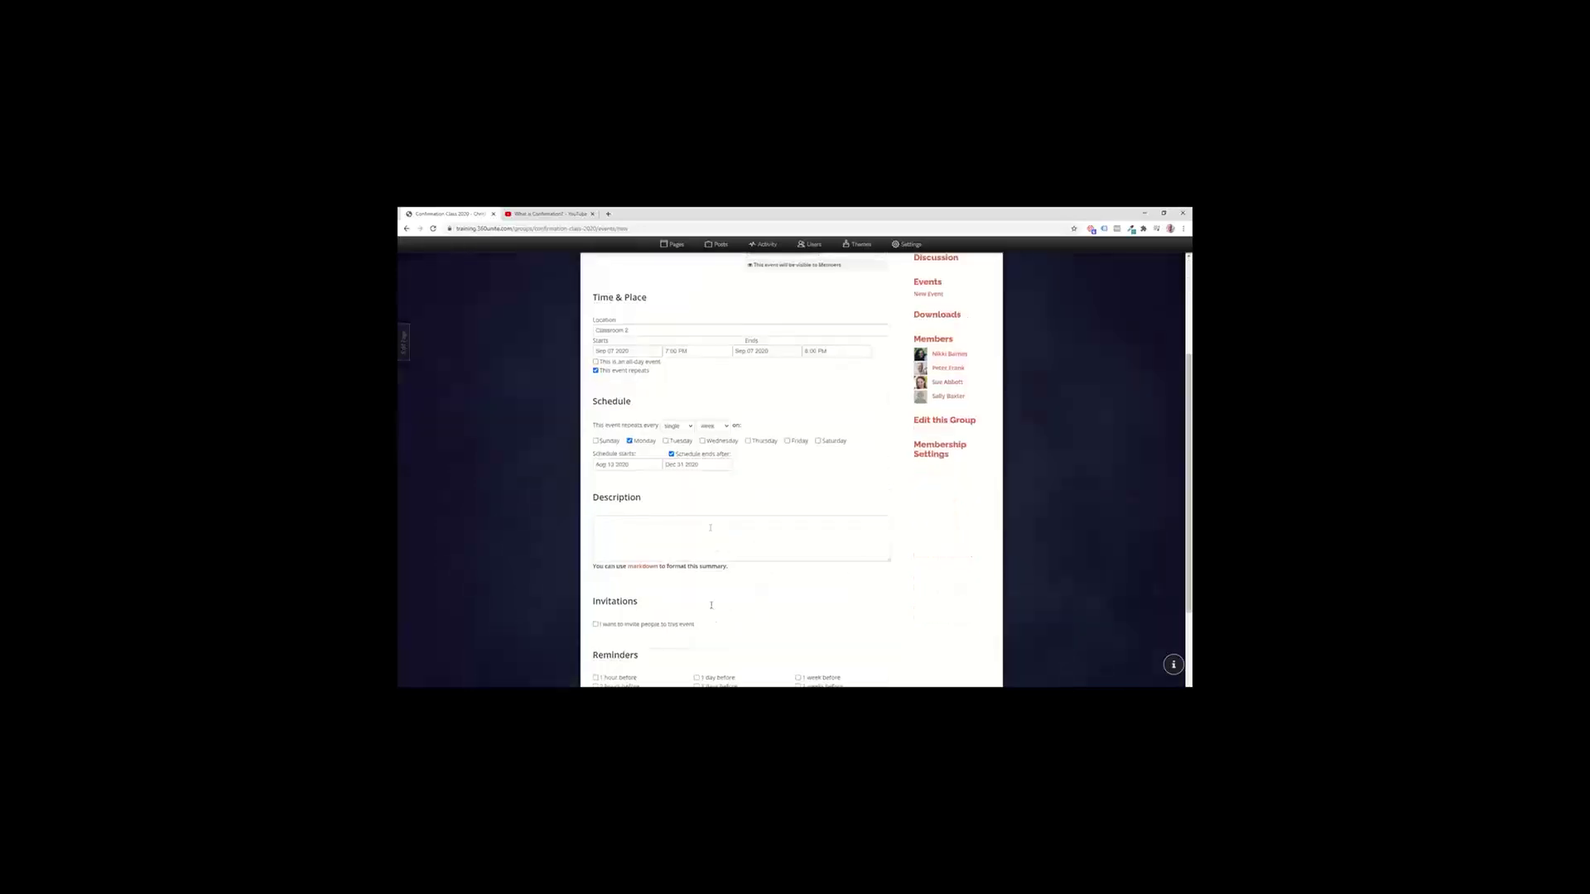
left_click(711, 528)
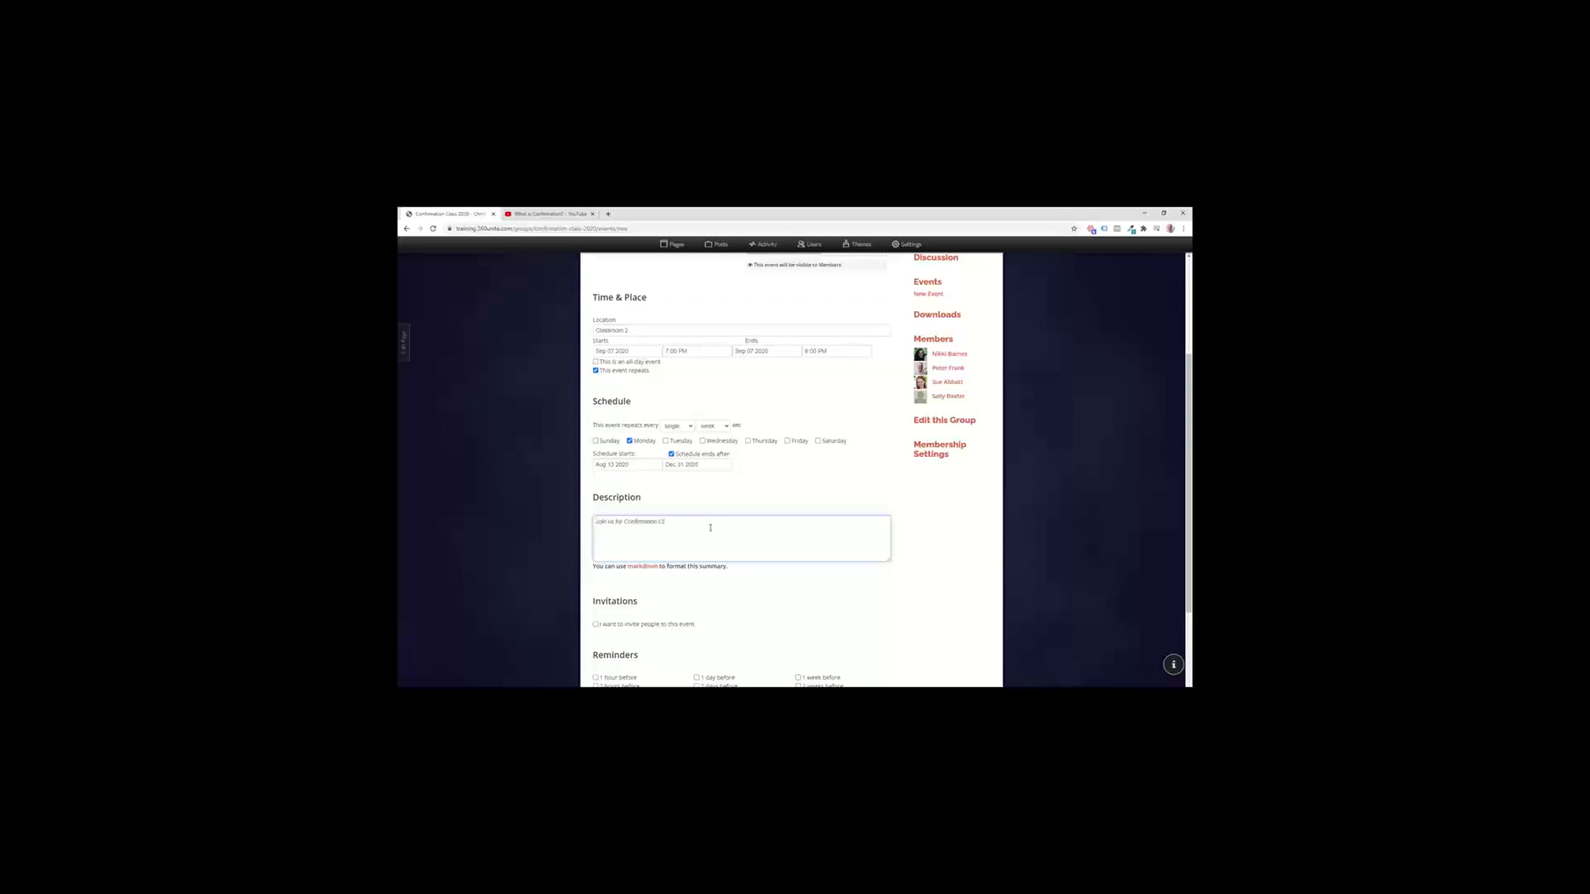
scroll(693, 531, "down", 2)
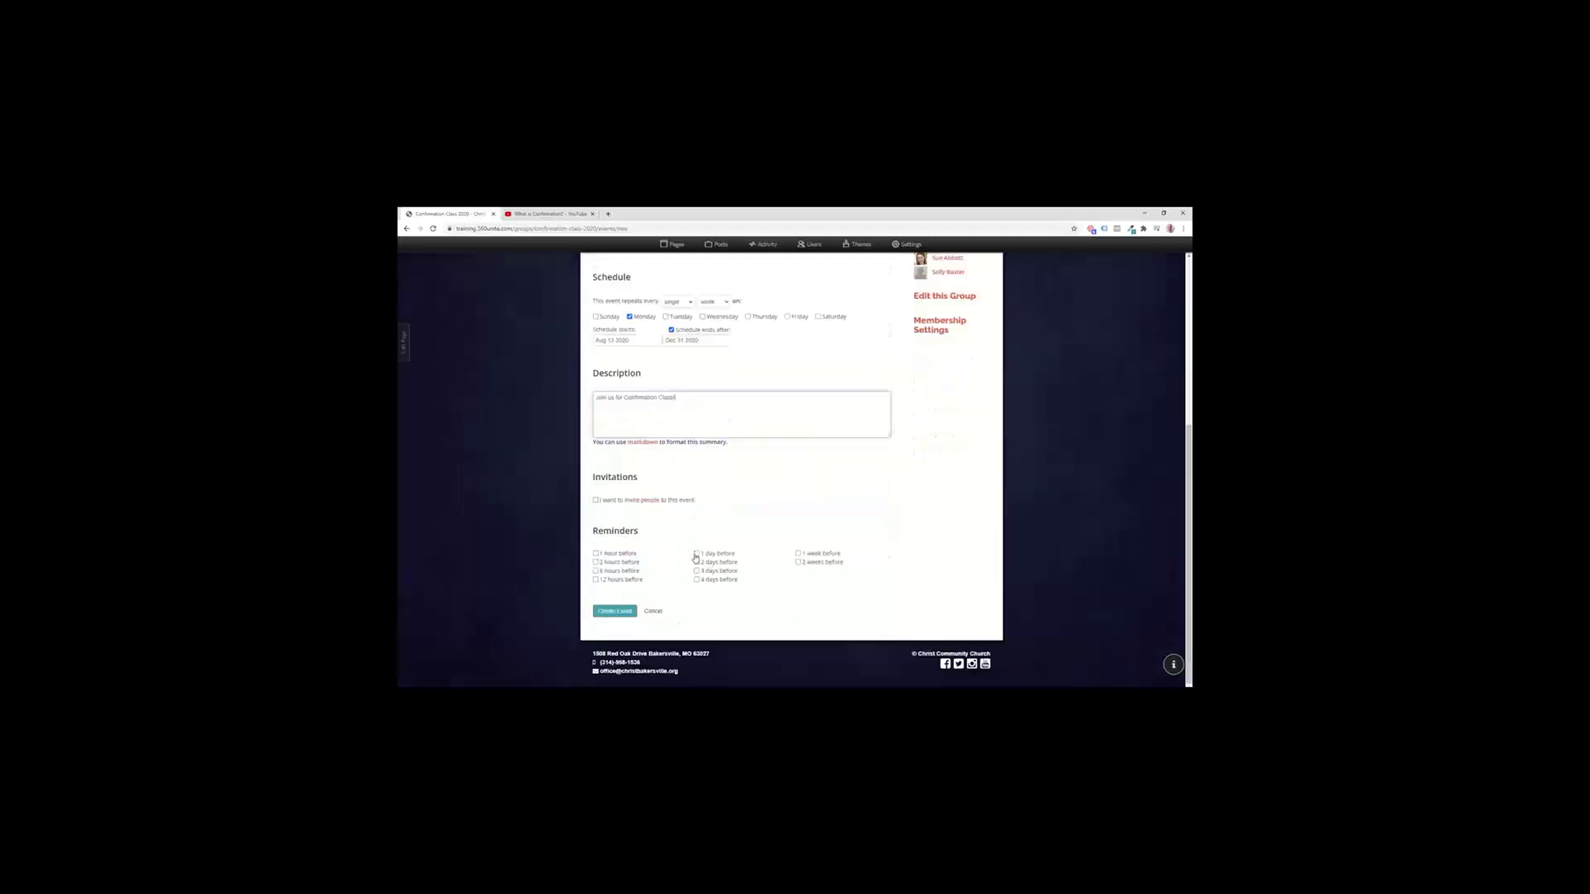
left_click(617, 500)
left_click(635, 516)
left_click(637, 536)
left_click(732, 517)
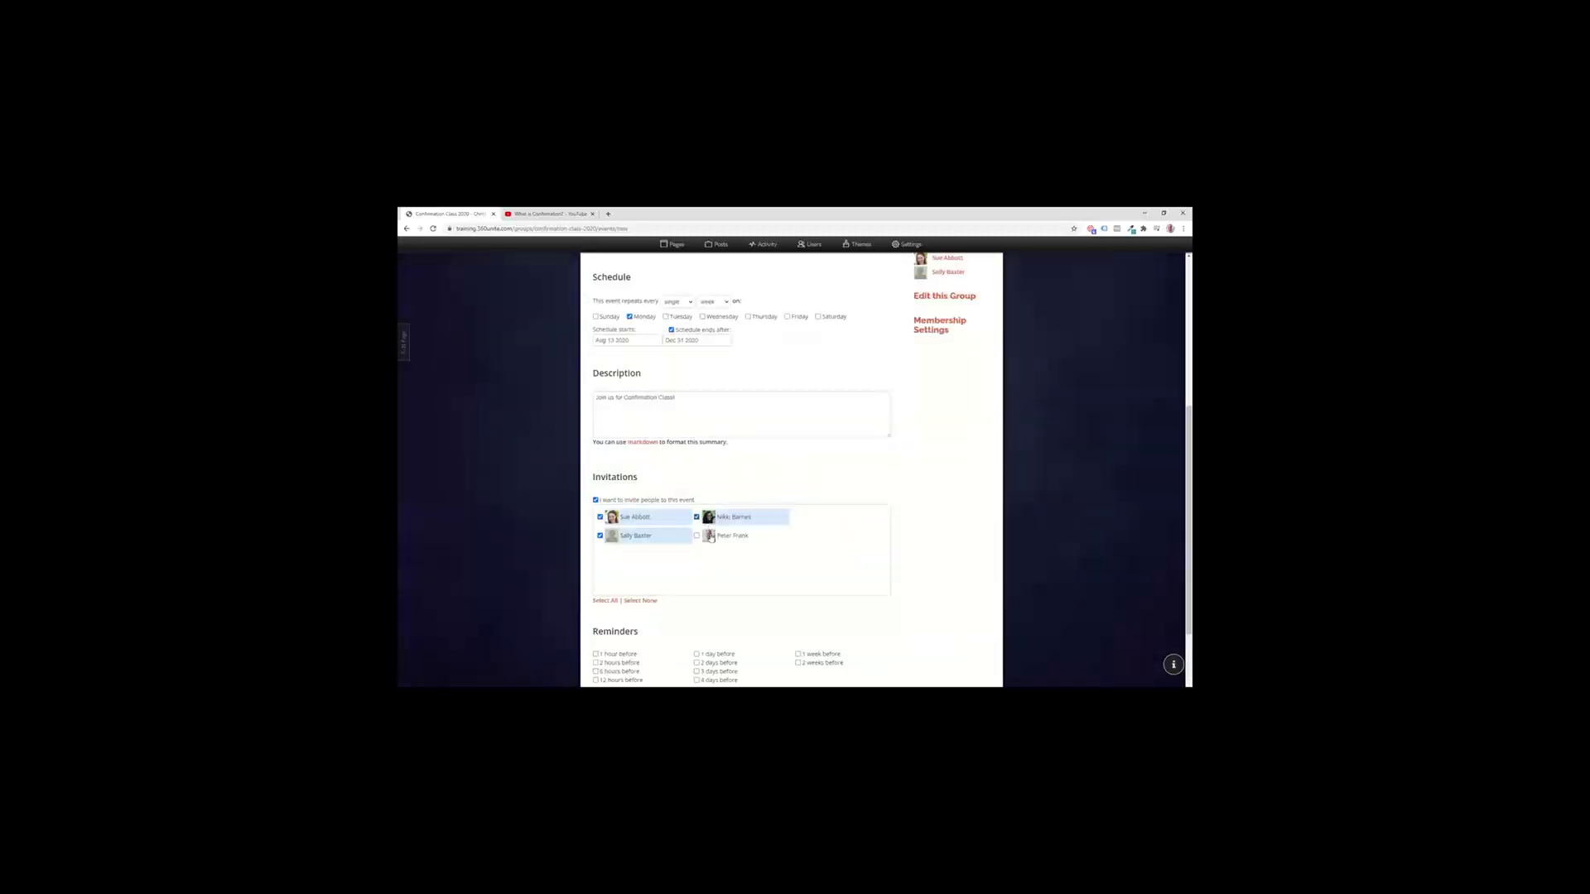
Step: Turn on reminders for 1 hour, 1 day and 1 week before the event, and create it
scroll(706, 563, "down", 2)
left_click(622, 534)
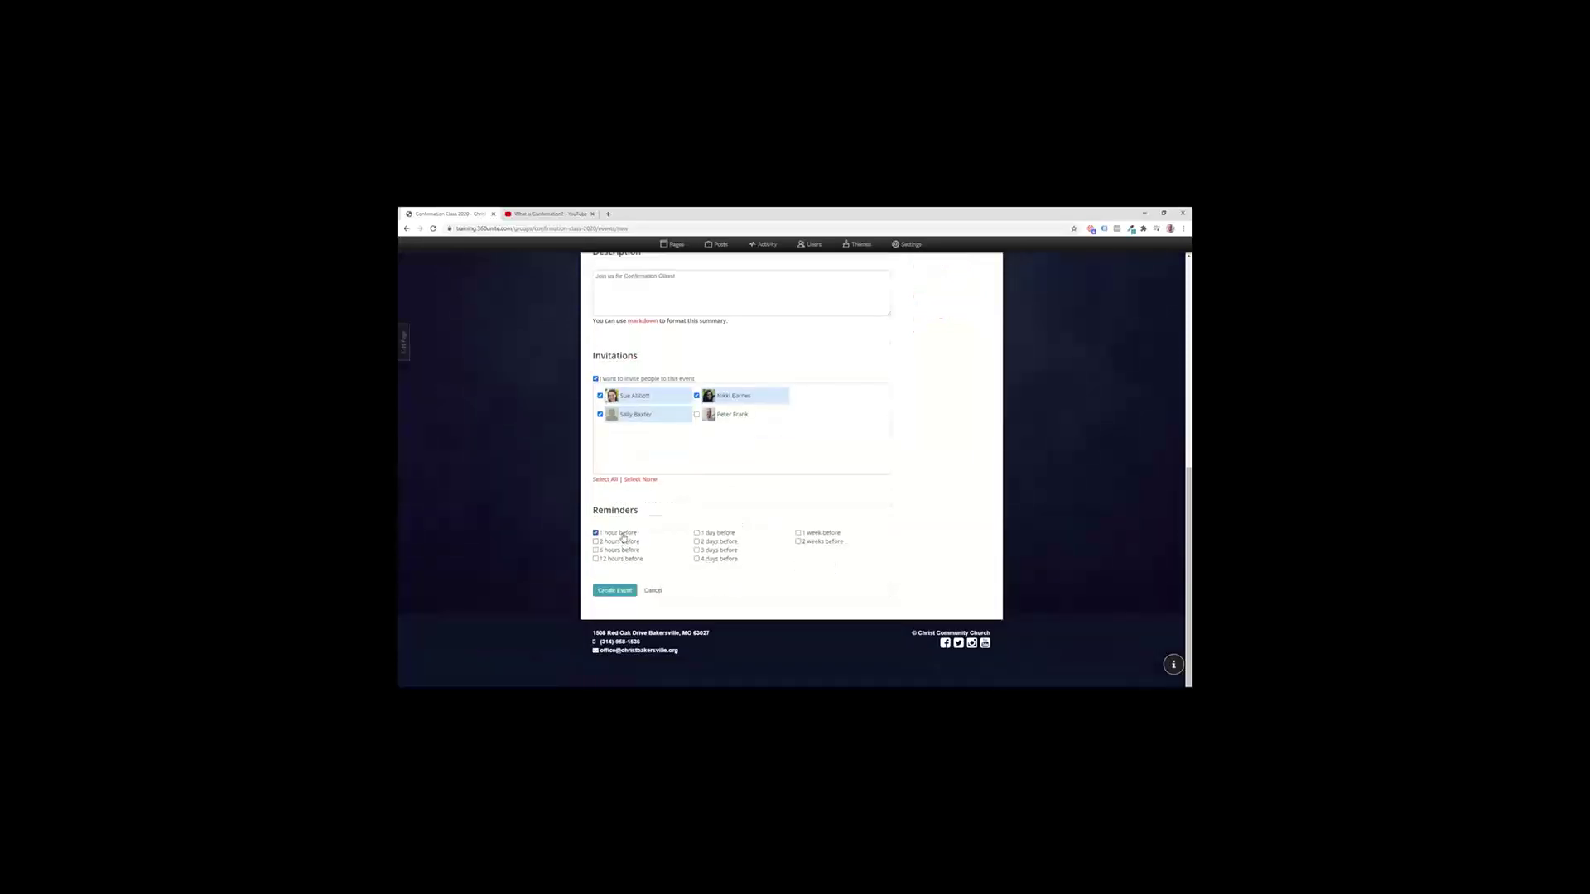
left_click(717, 535)
left_click(811, 534)
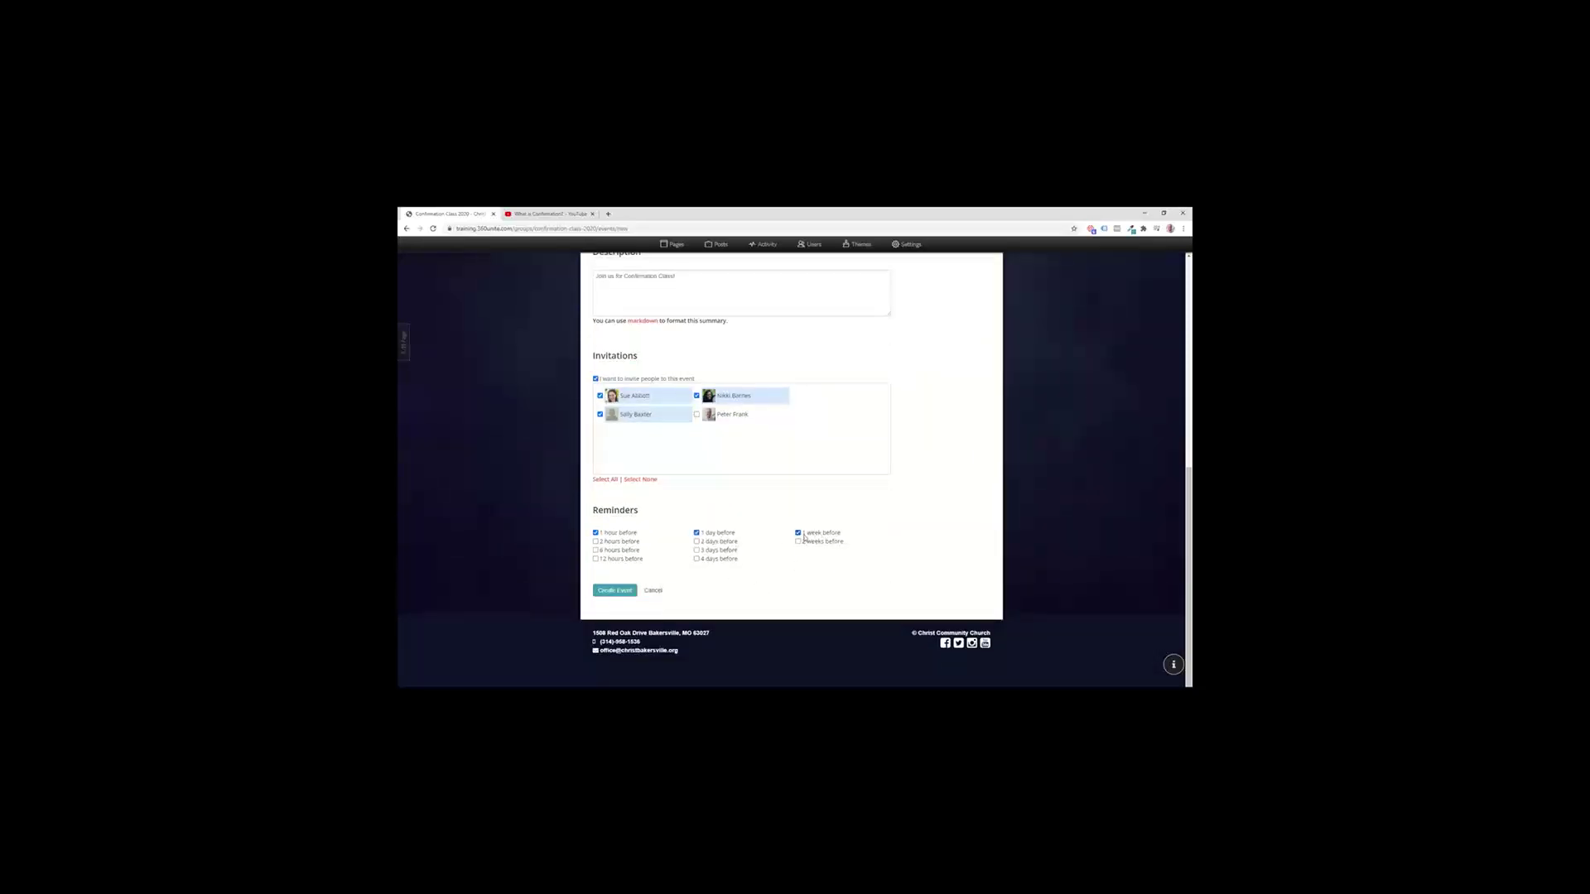
left_click(626, 593)
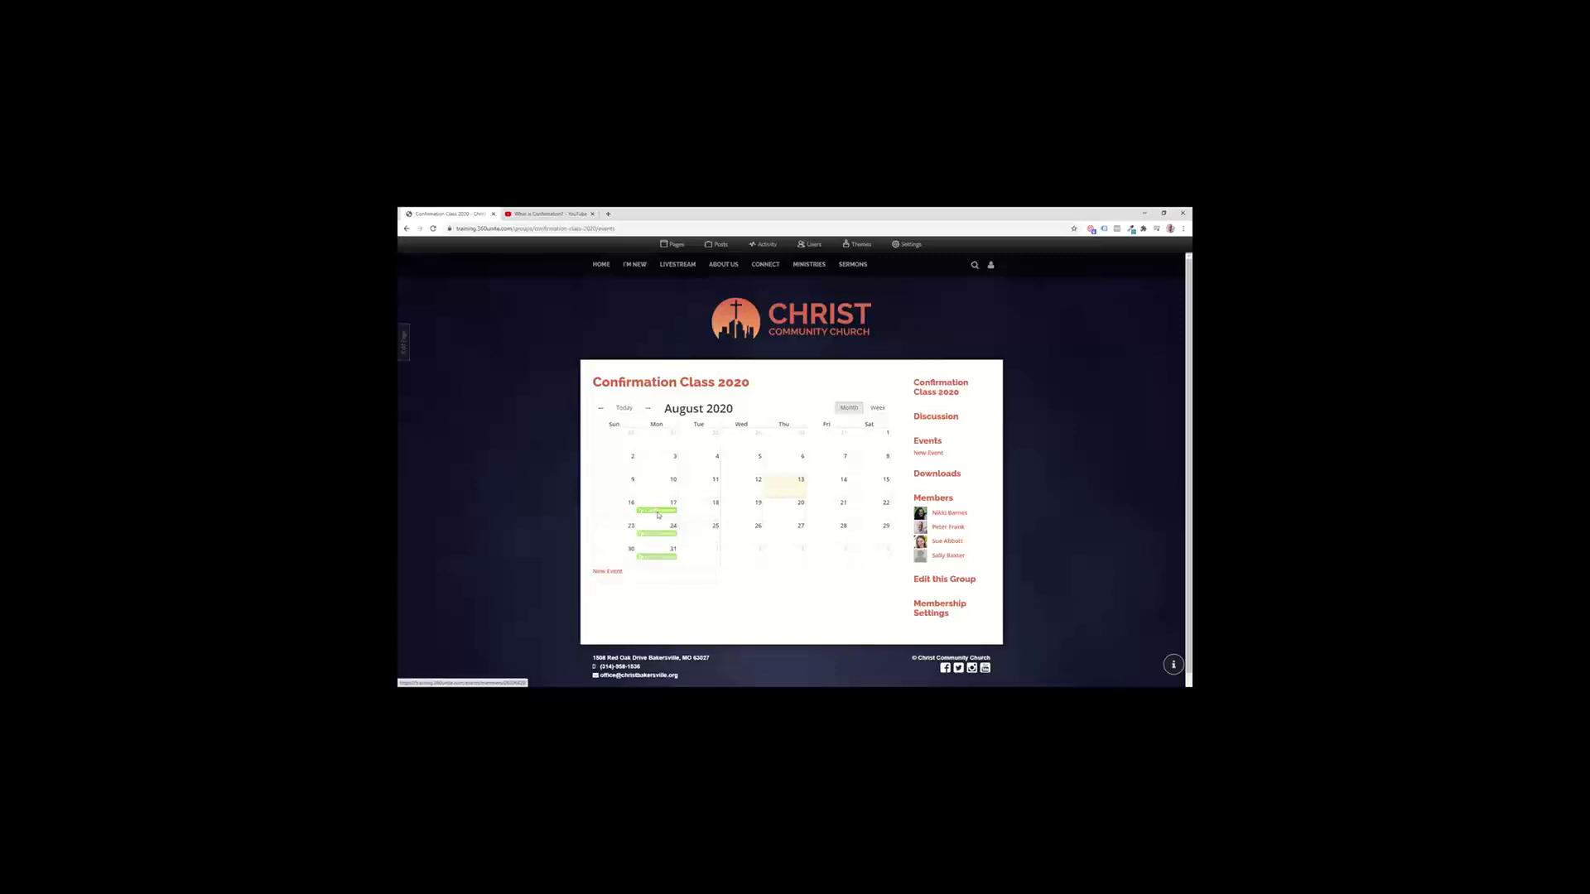
Step: Open the August 17 Confirmation Class Session for editing and set its start date to Aug 14 2020
mouse_move(656, 516)
left_click(656, 511)
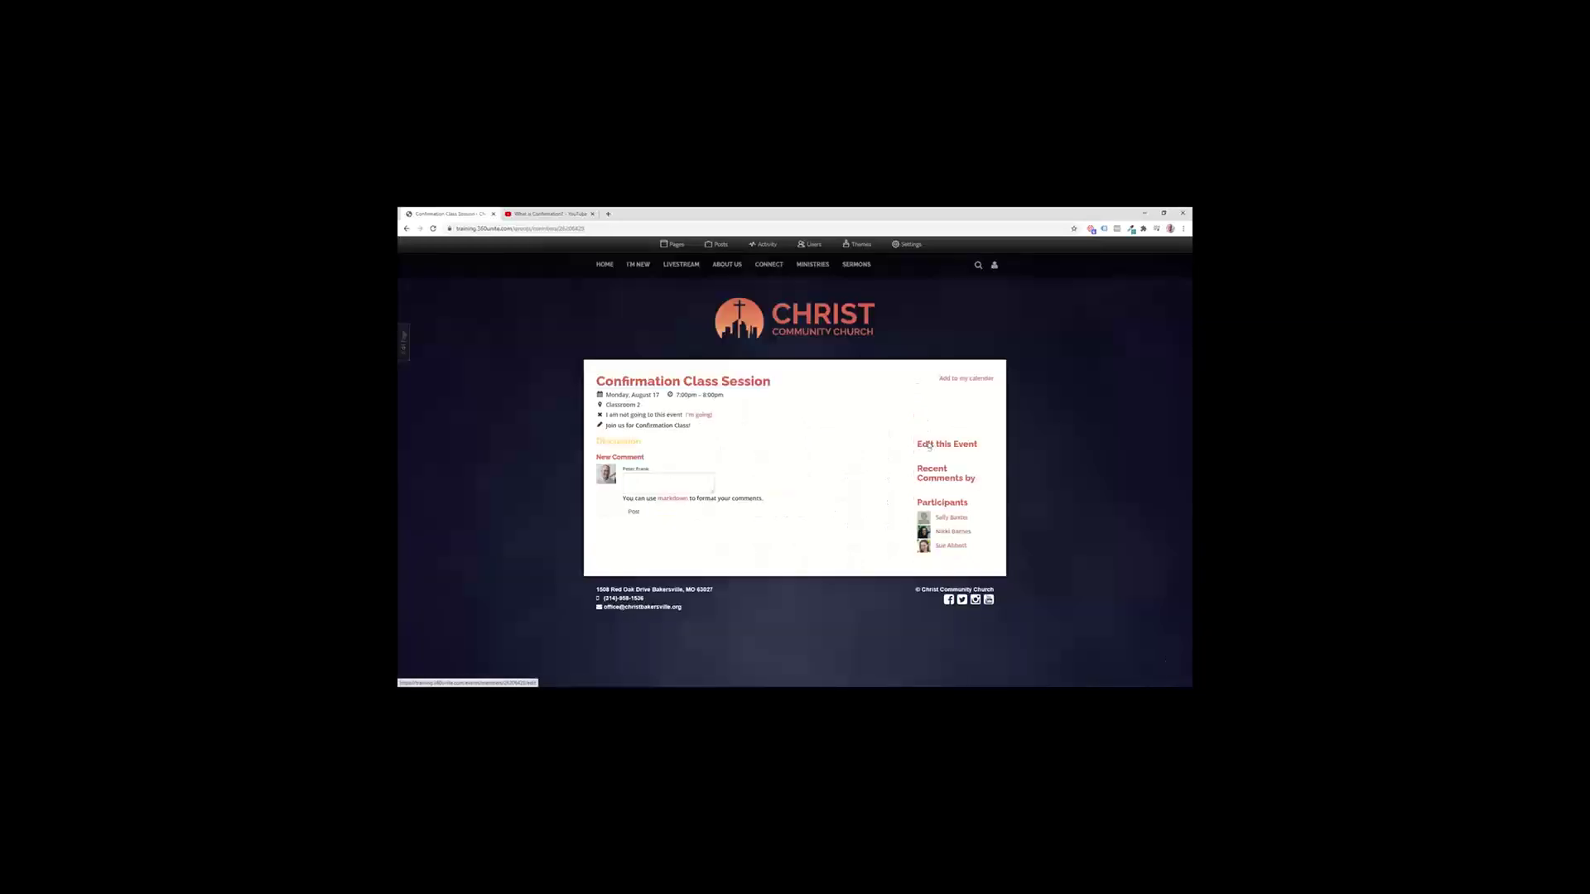
left_click(932, 446)
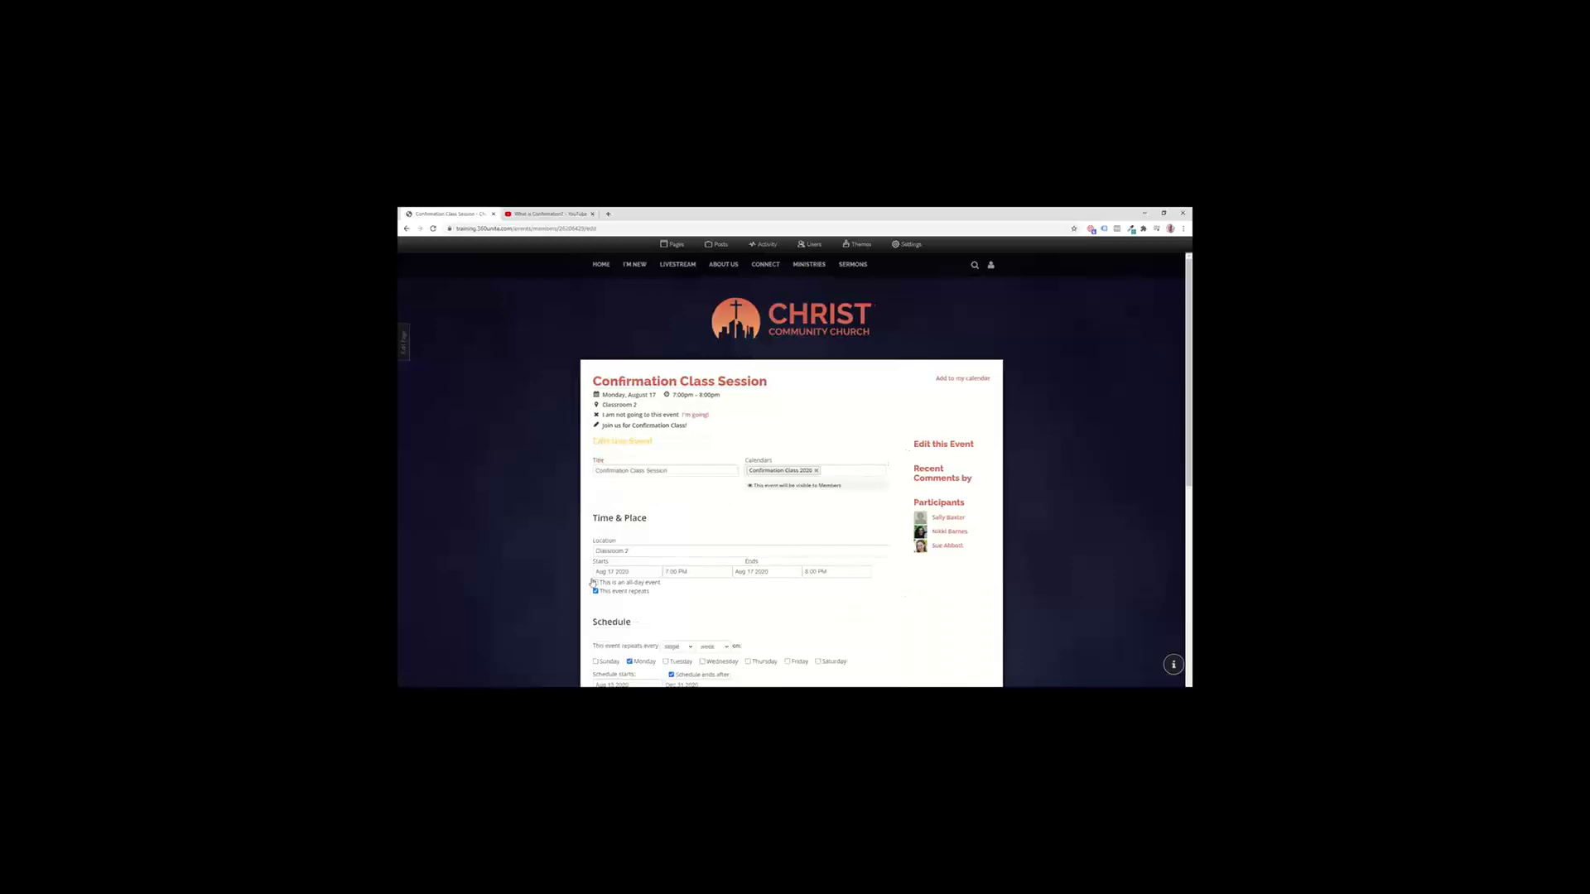
left_click(617, 570)
left_click(667, 528)
left_click(634, 593)
left_click(639, 593)
left_click(644, 591)
left_click(644, 592)
scroll(643, 591, "down", 3)
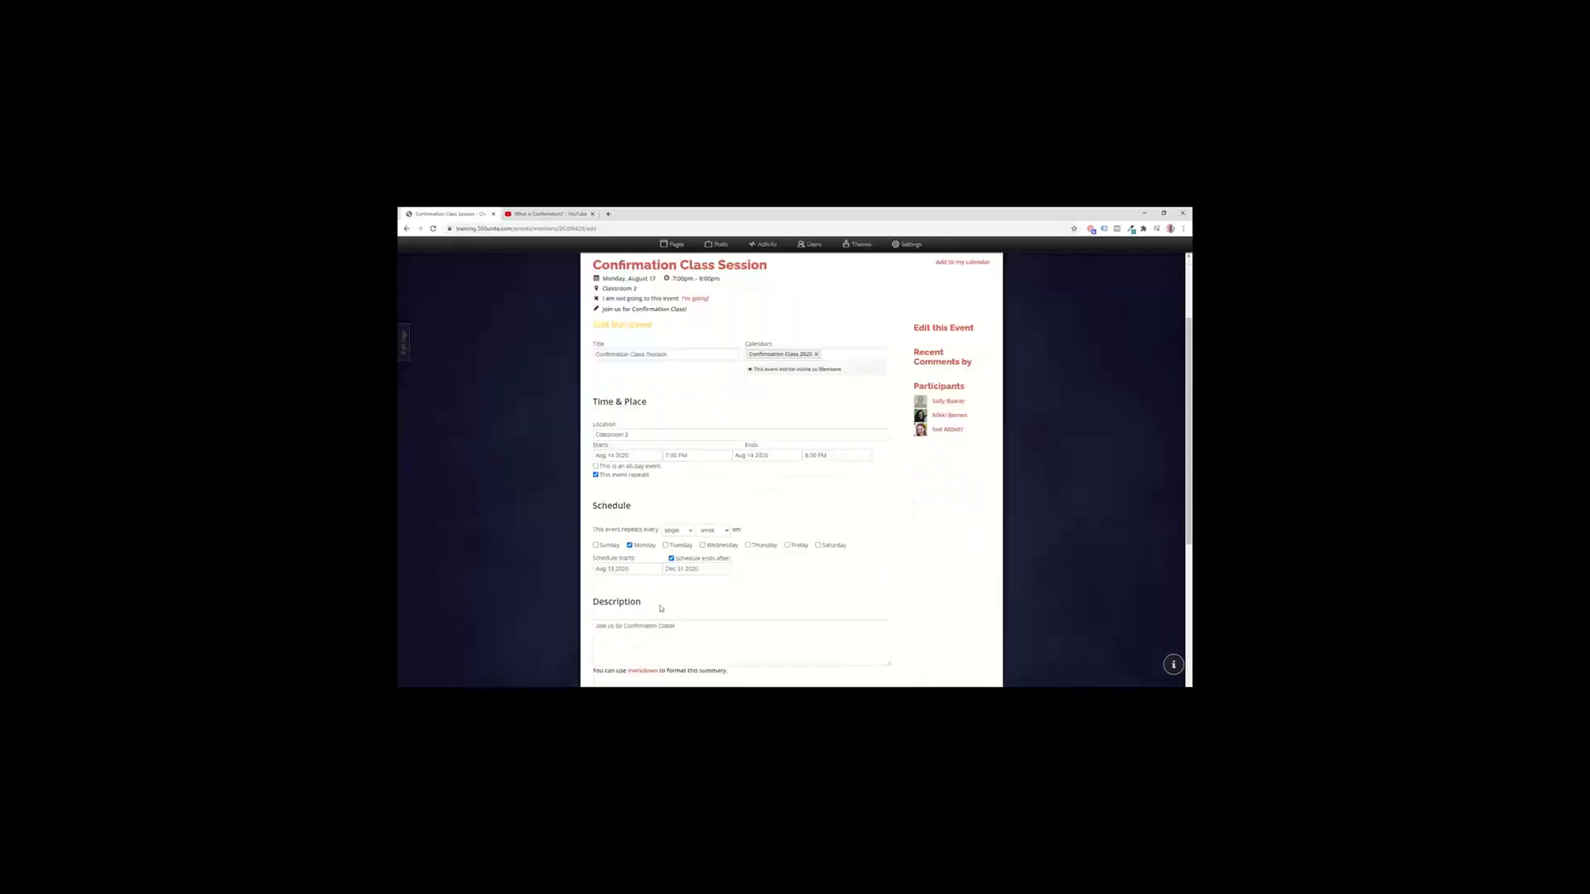
Step: Add Tuesday, Wednesday, Thursday and Friday to the event's repeat days and update just this event
left_click(798, 539)
left_click(720, 540)
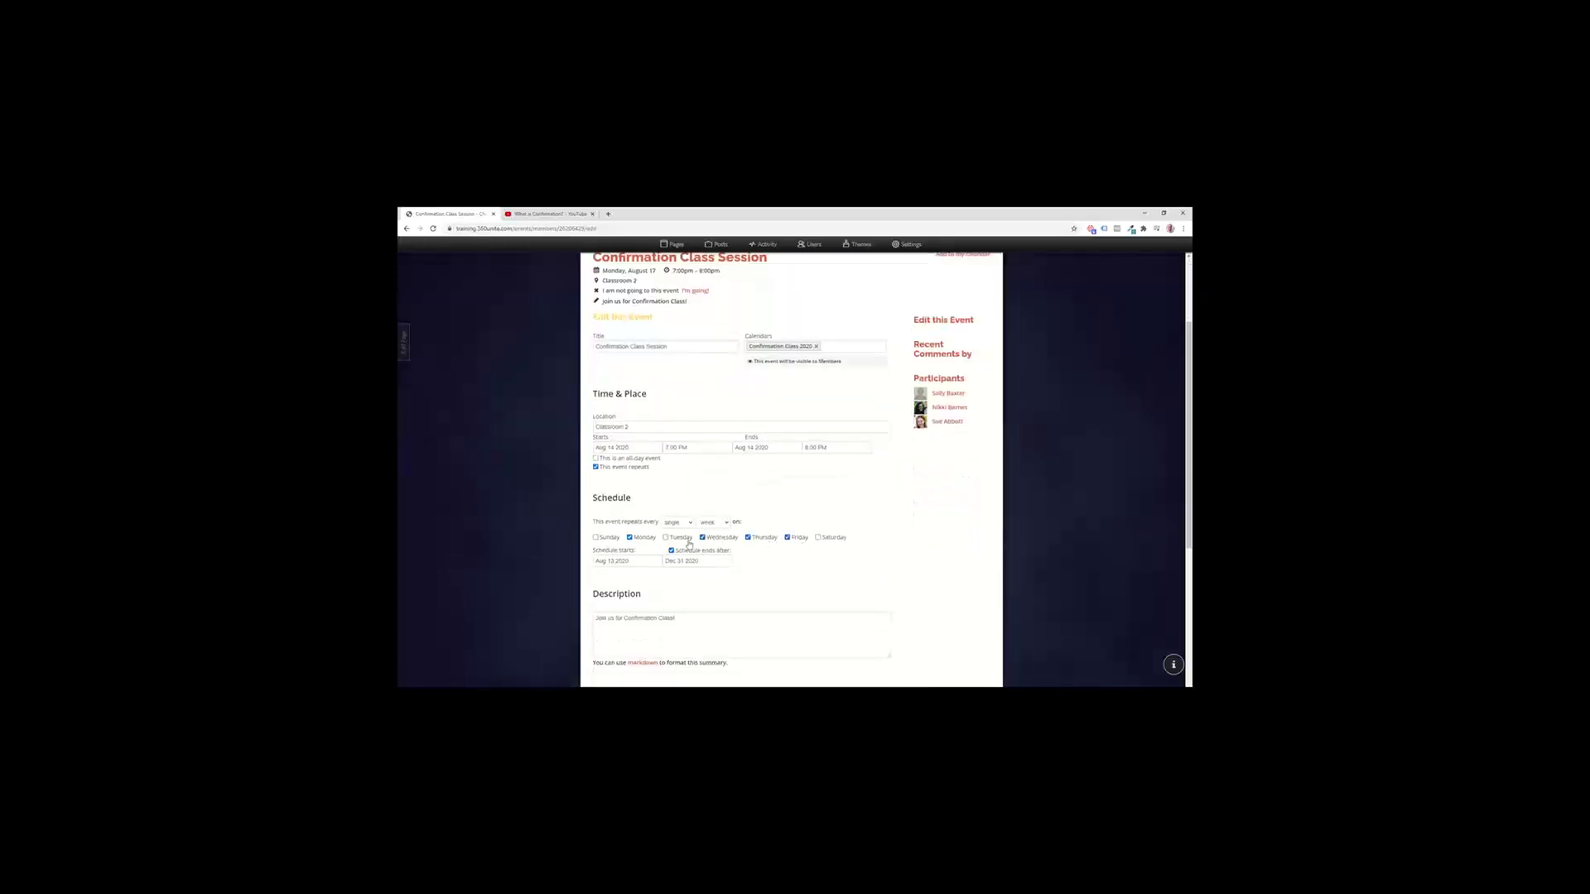
left_click(664, 540)
scroll(658, 616, "down", 5)
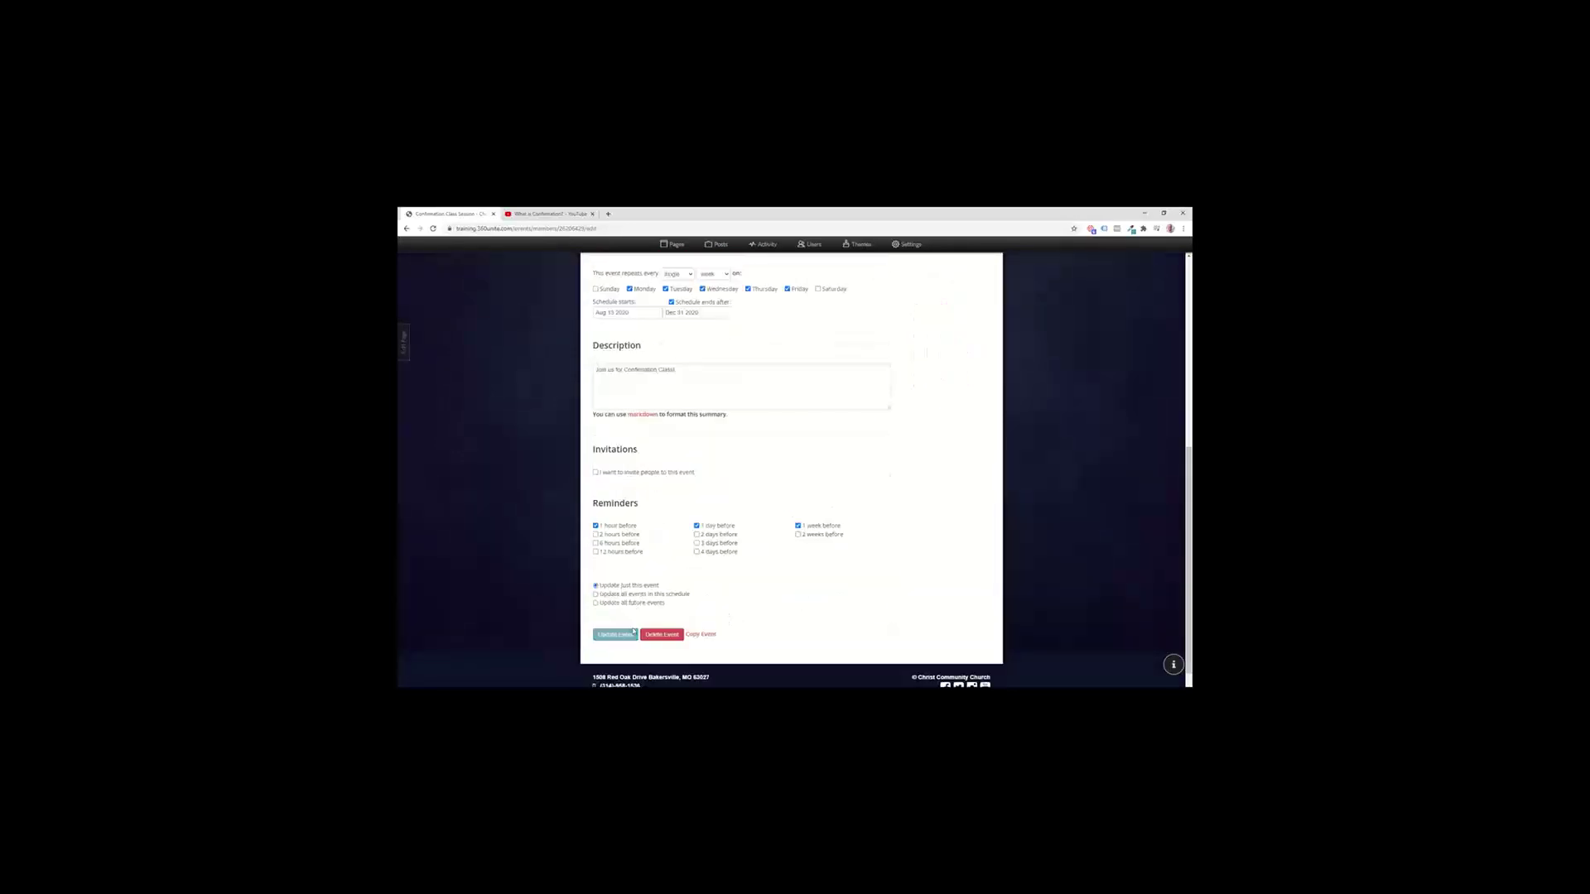
left_click(634, 631)
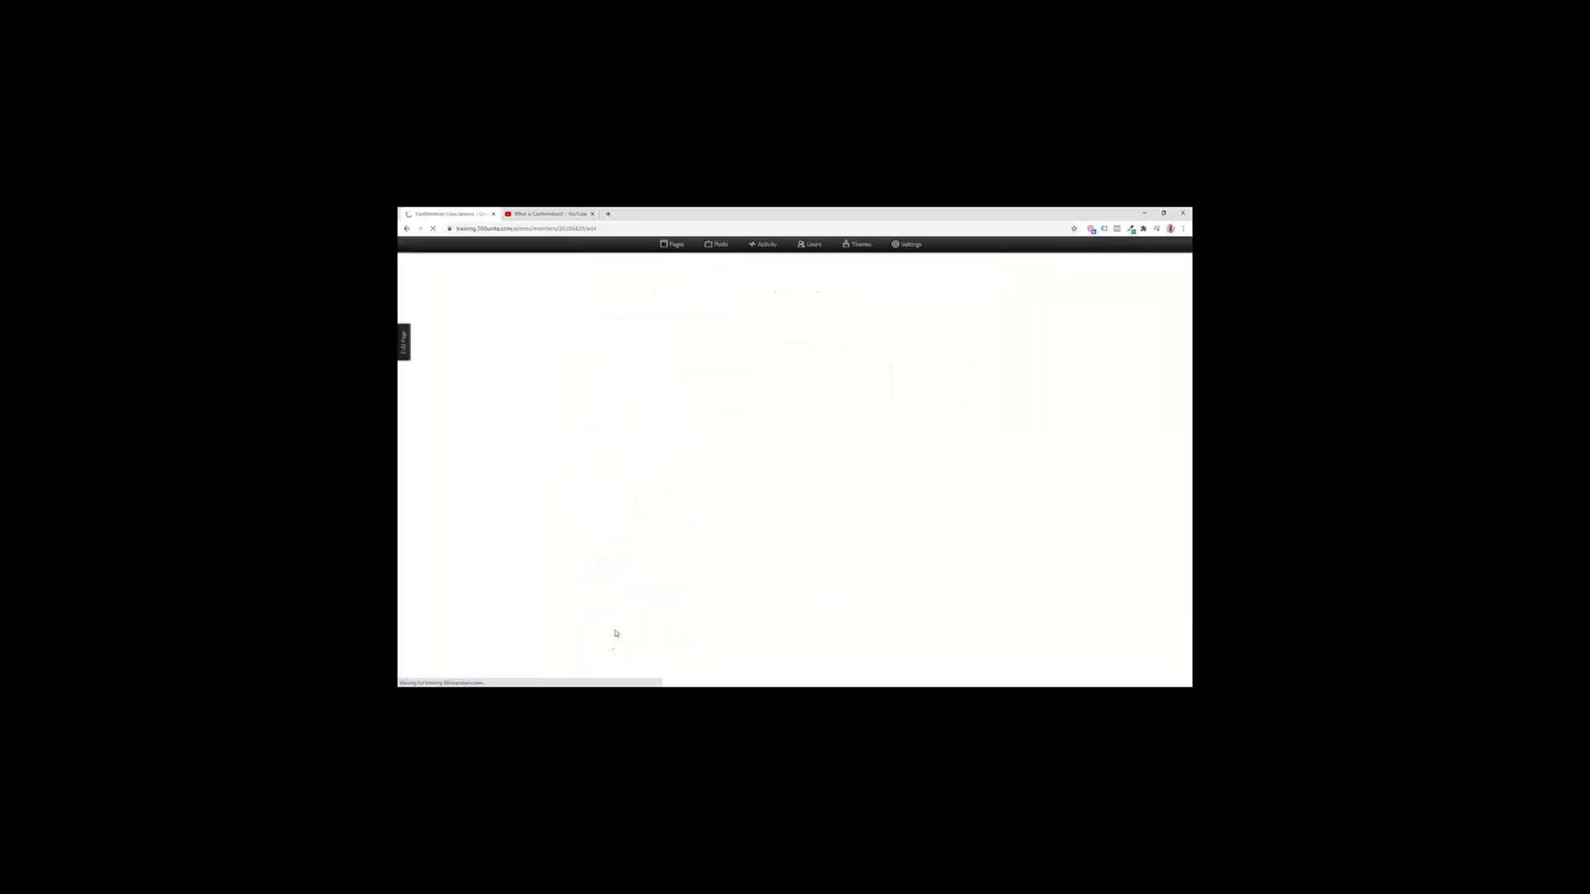
Step: Review the updated session's details, and check its date on the Confirmation Class 2020 group's events calendar
scroll(717, 354, "down", 1)
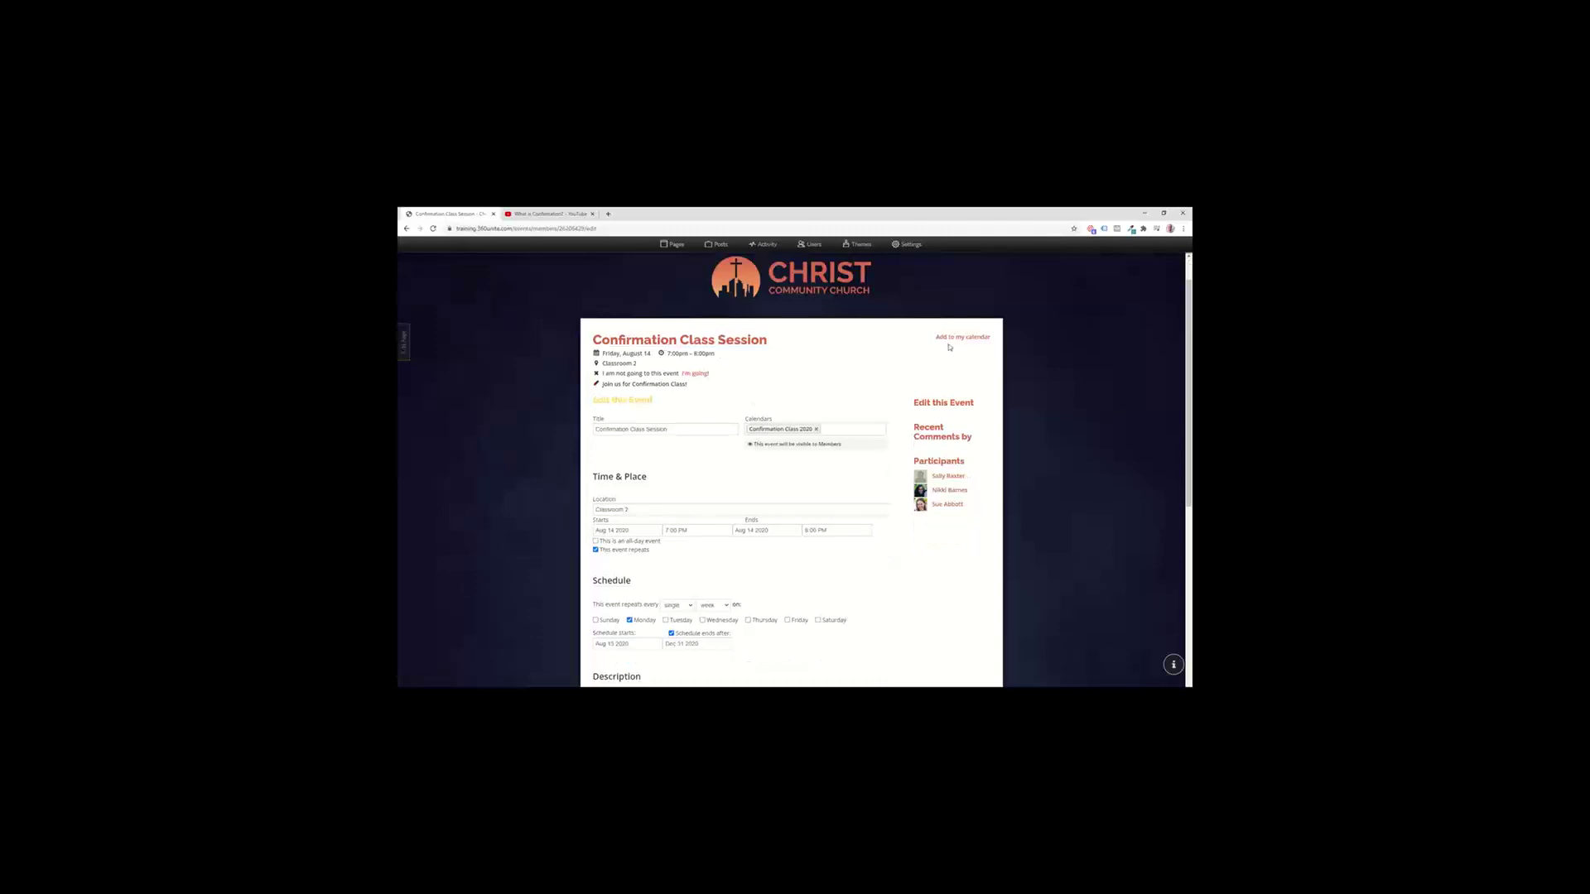
scroll(915, 429, "down", 3)
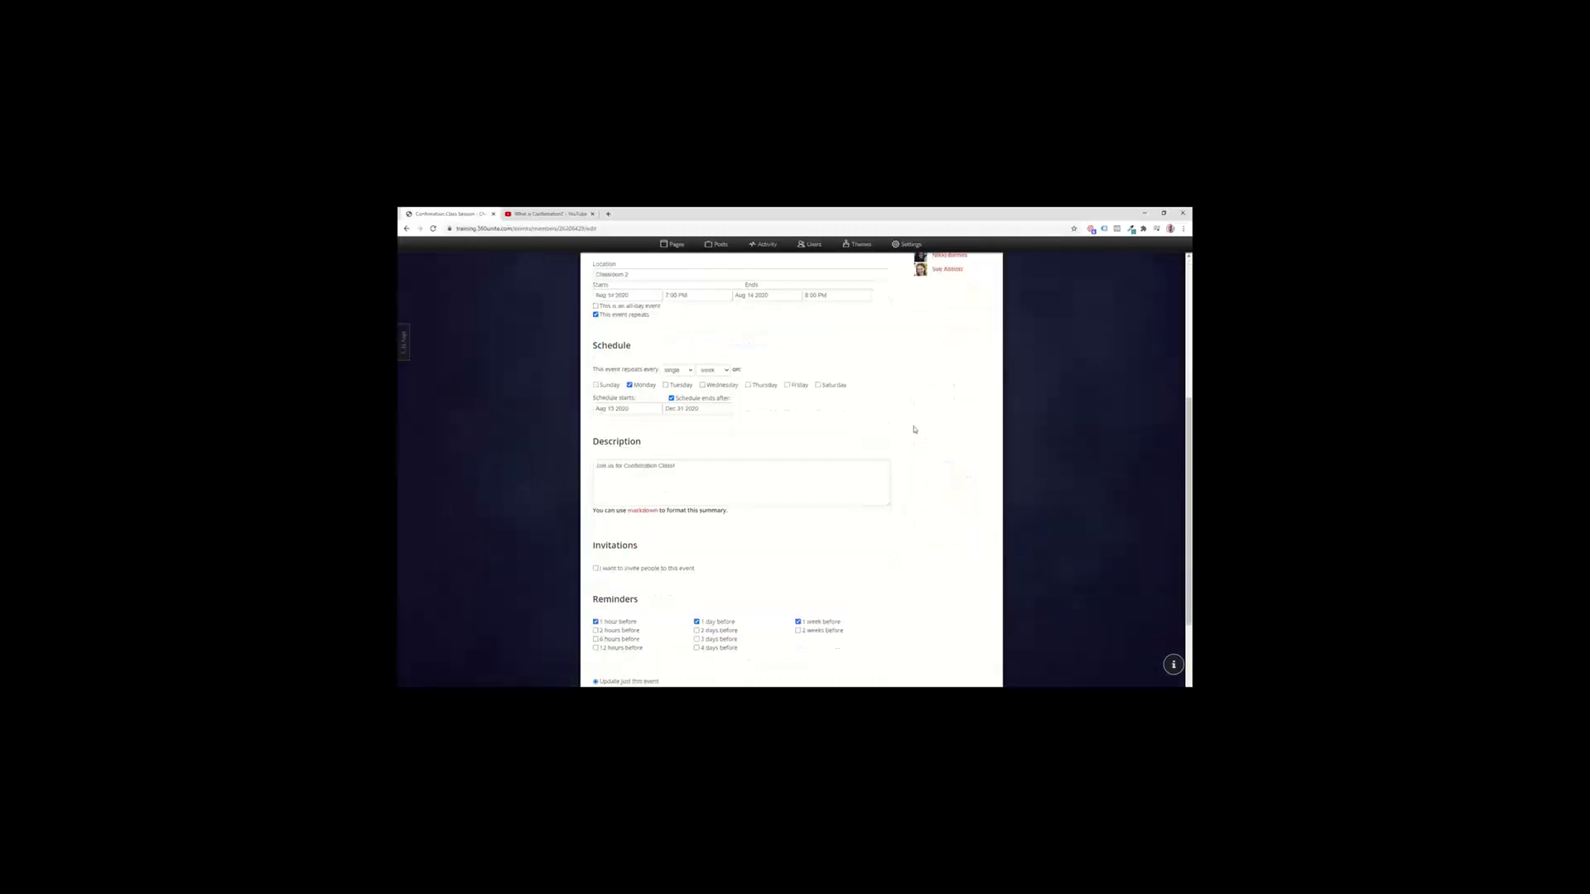
scroll(914, 429, "up", 3)
scroll(828, 452, "down", 3)
scroll(877, 358, "up", 3)
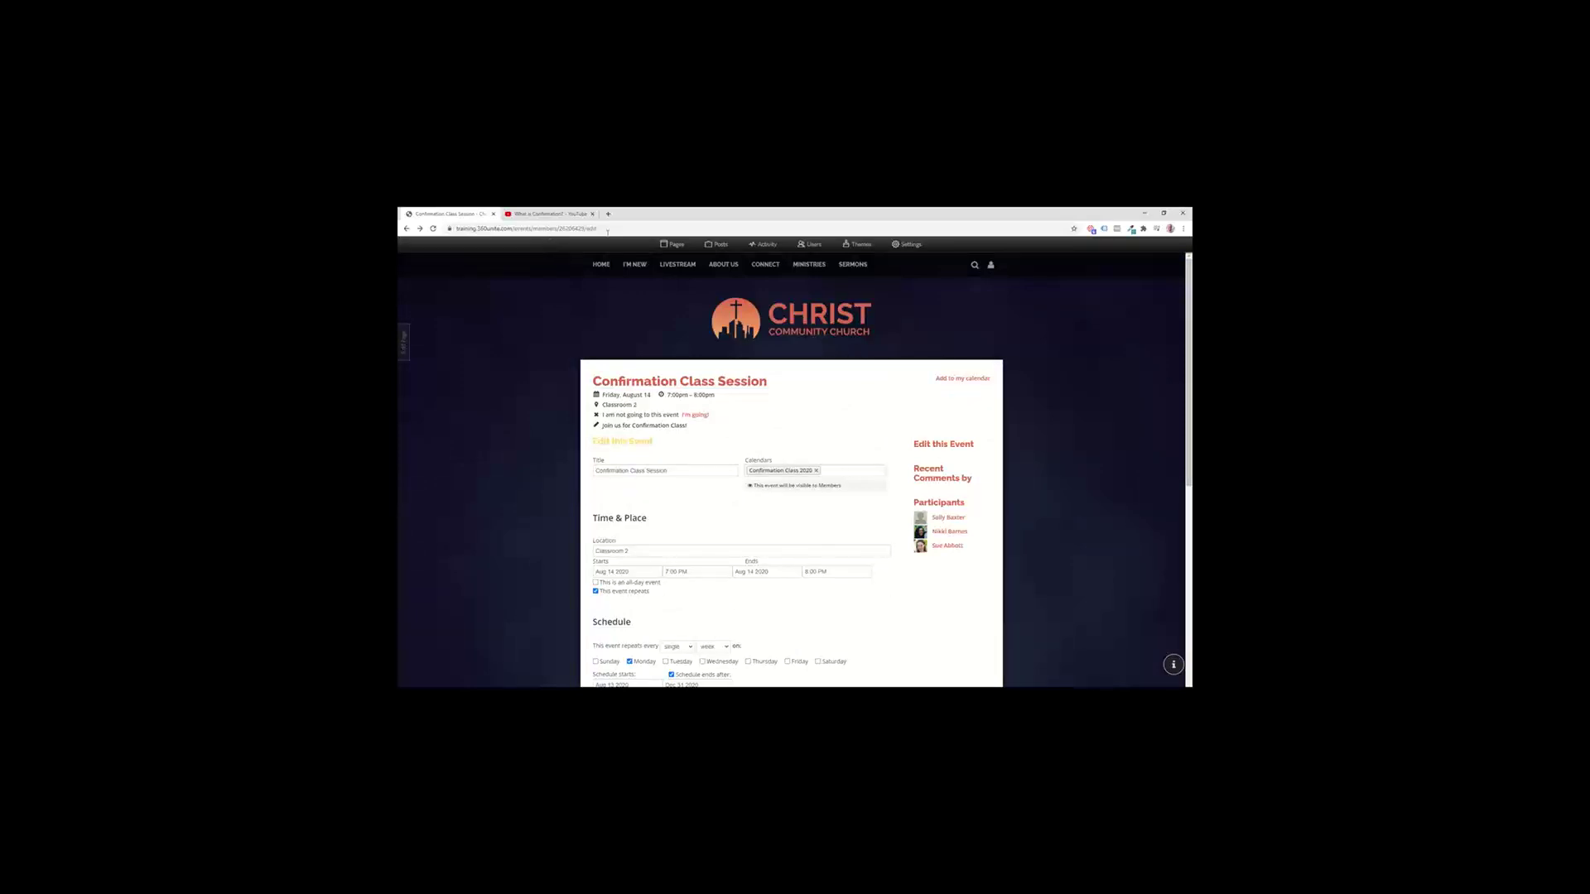
left_click(674, 249)
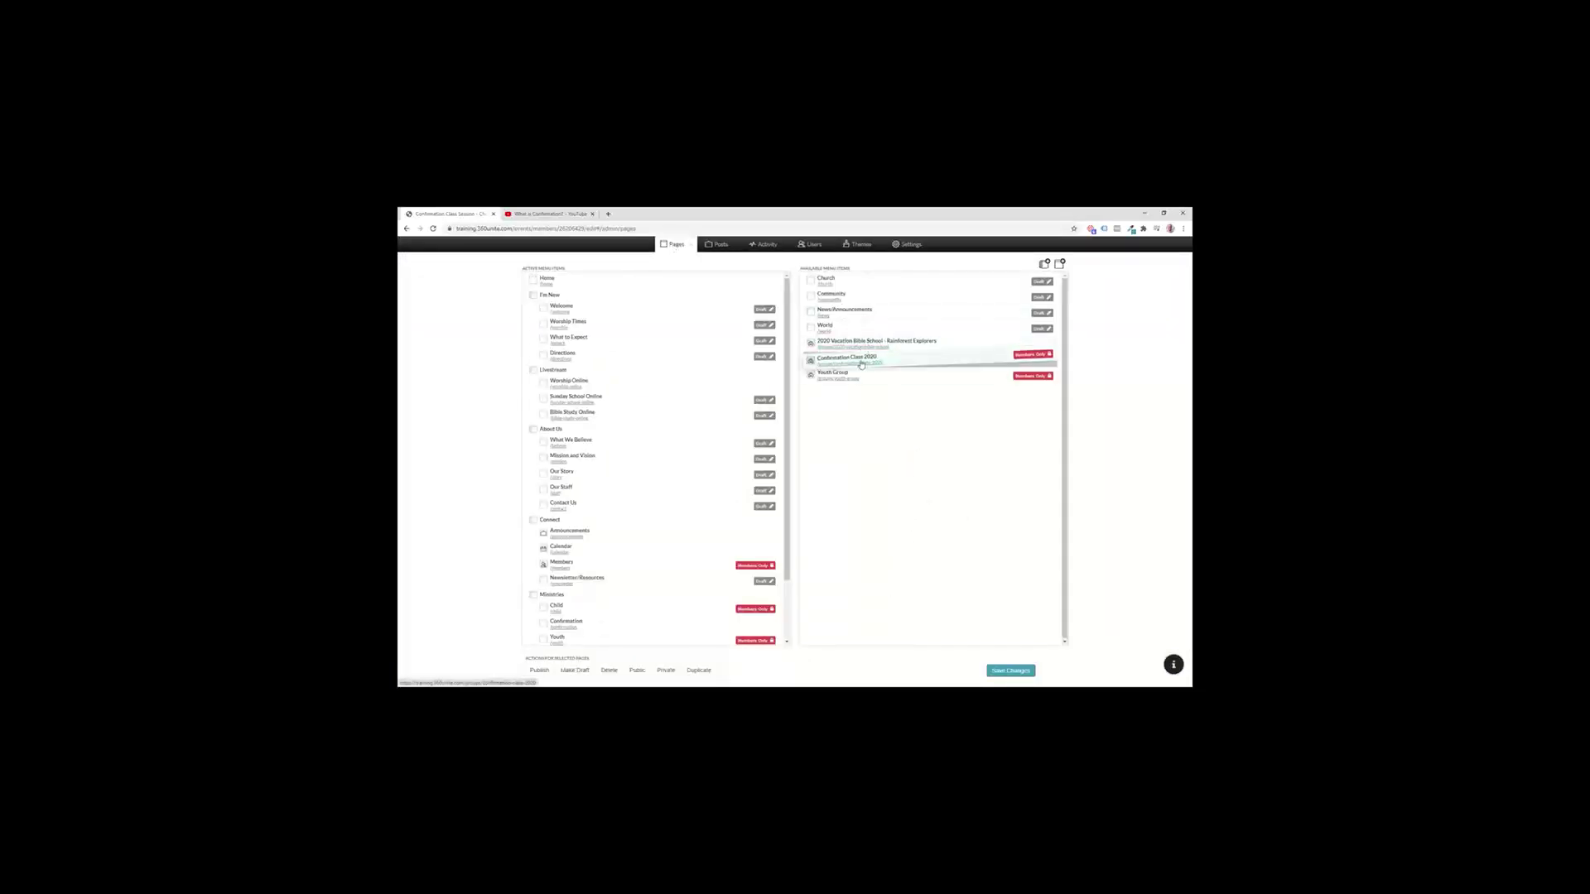
left_click_drag(861, 365, 858, 366)
left_click(858, 365)
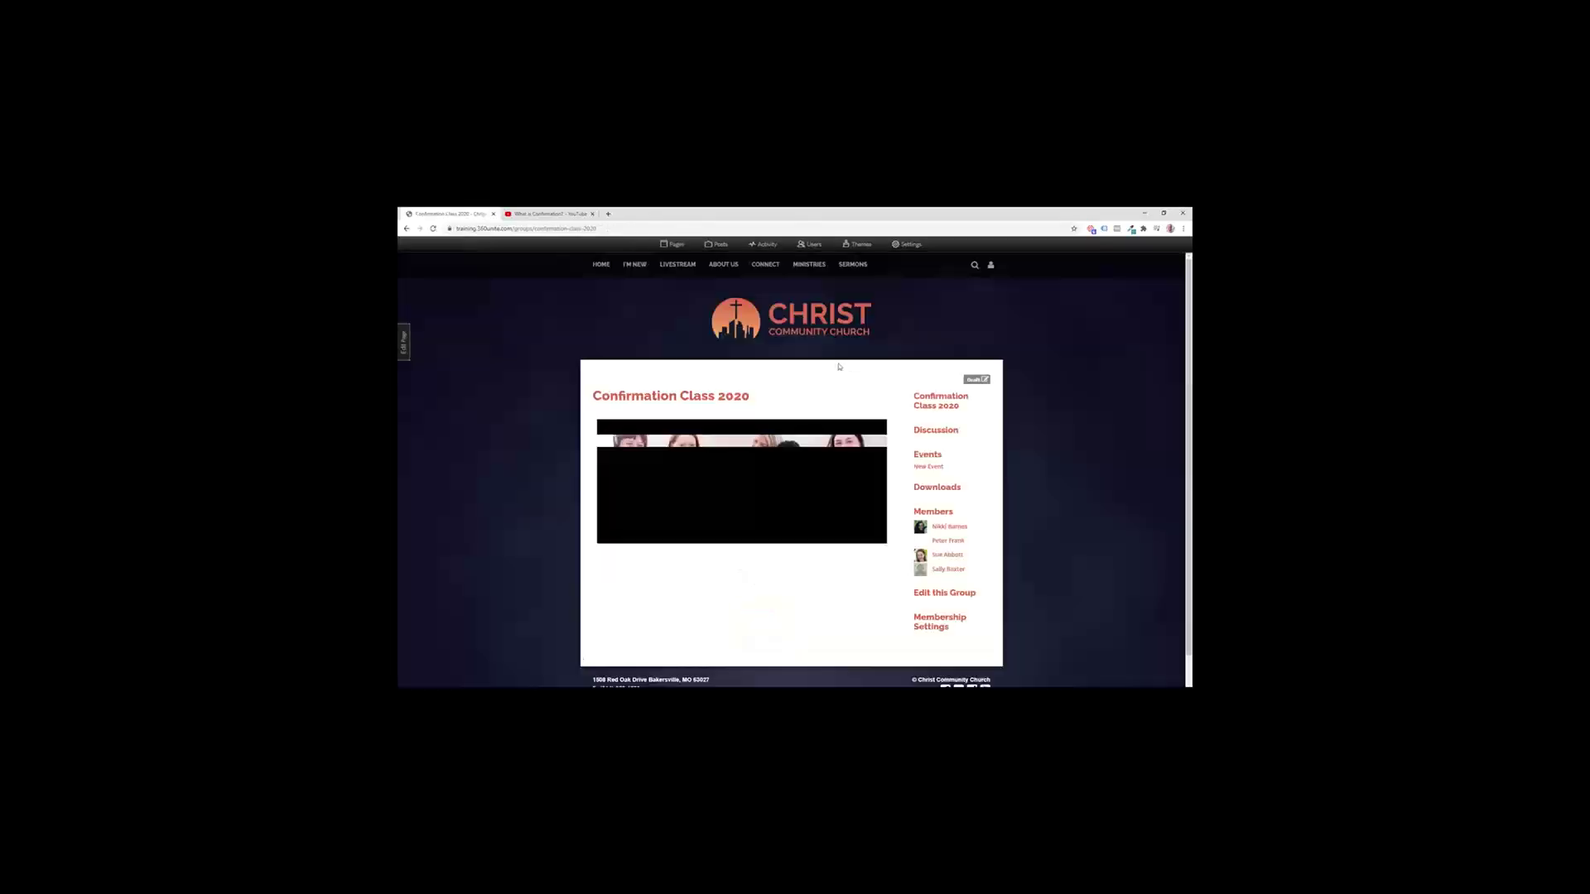
left_click(932, 456)
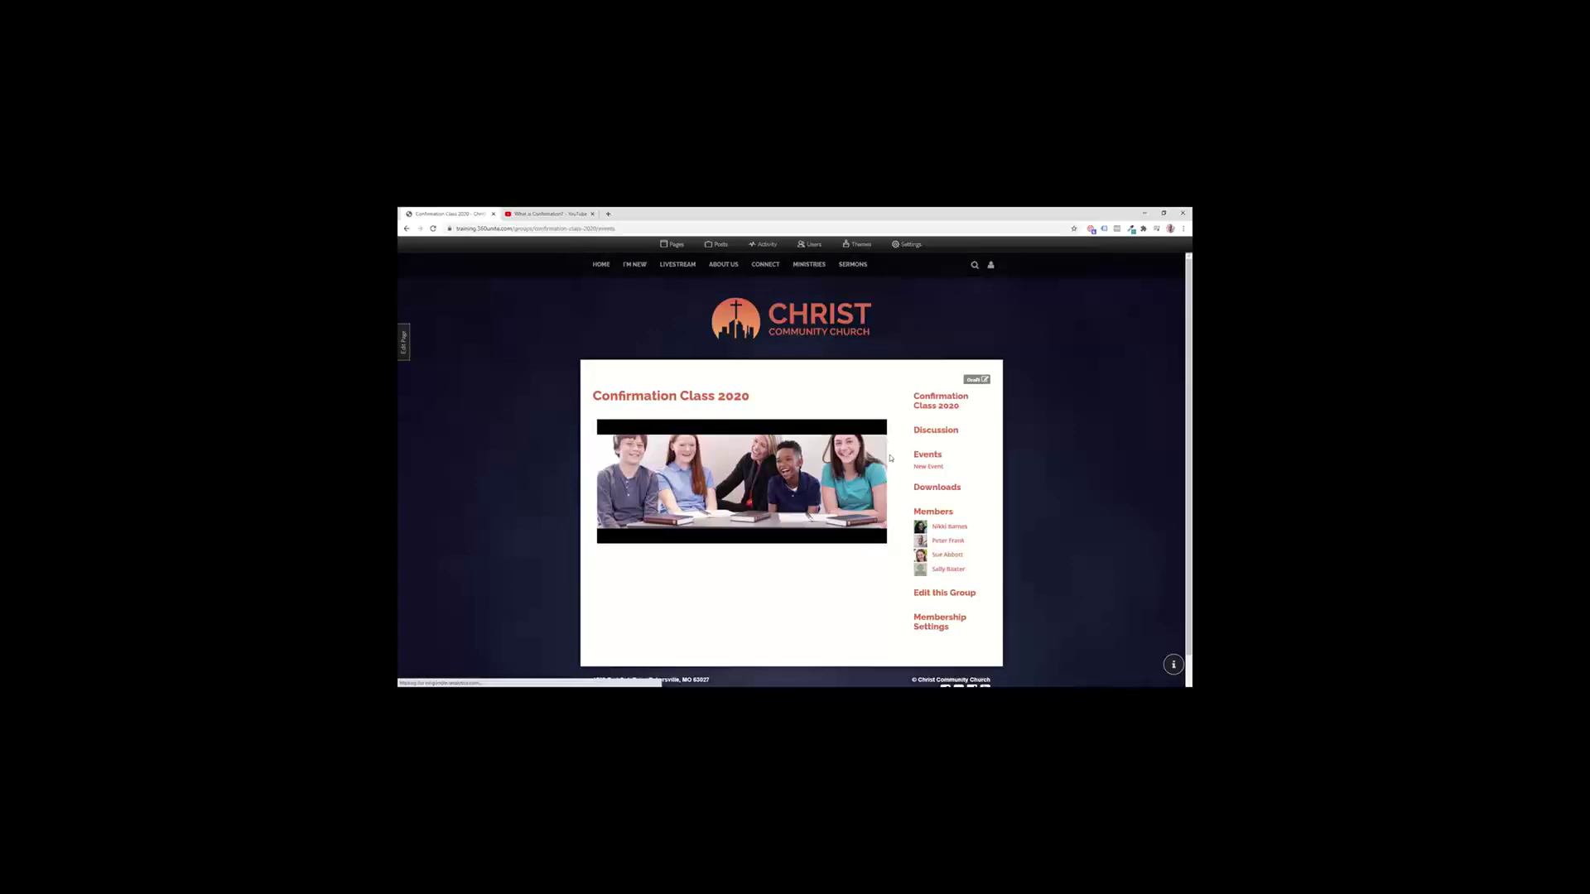
mouse_move(825, 490)
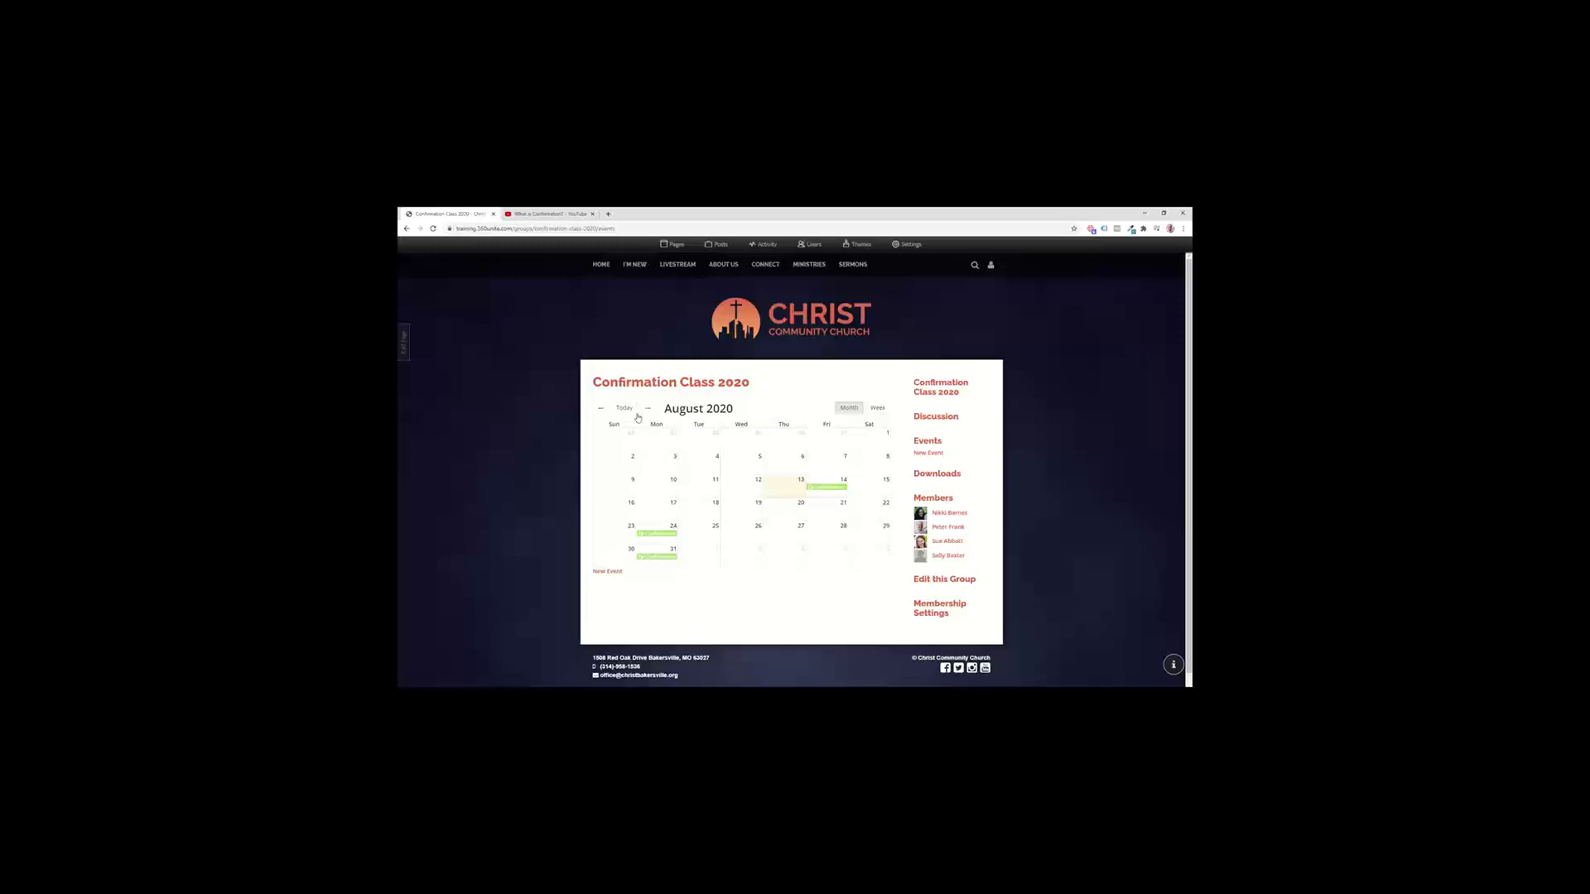
Step: Change the empty cell below the image on the group's home page to a Calendar cell and save the draft
left_click(937, 391)
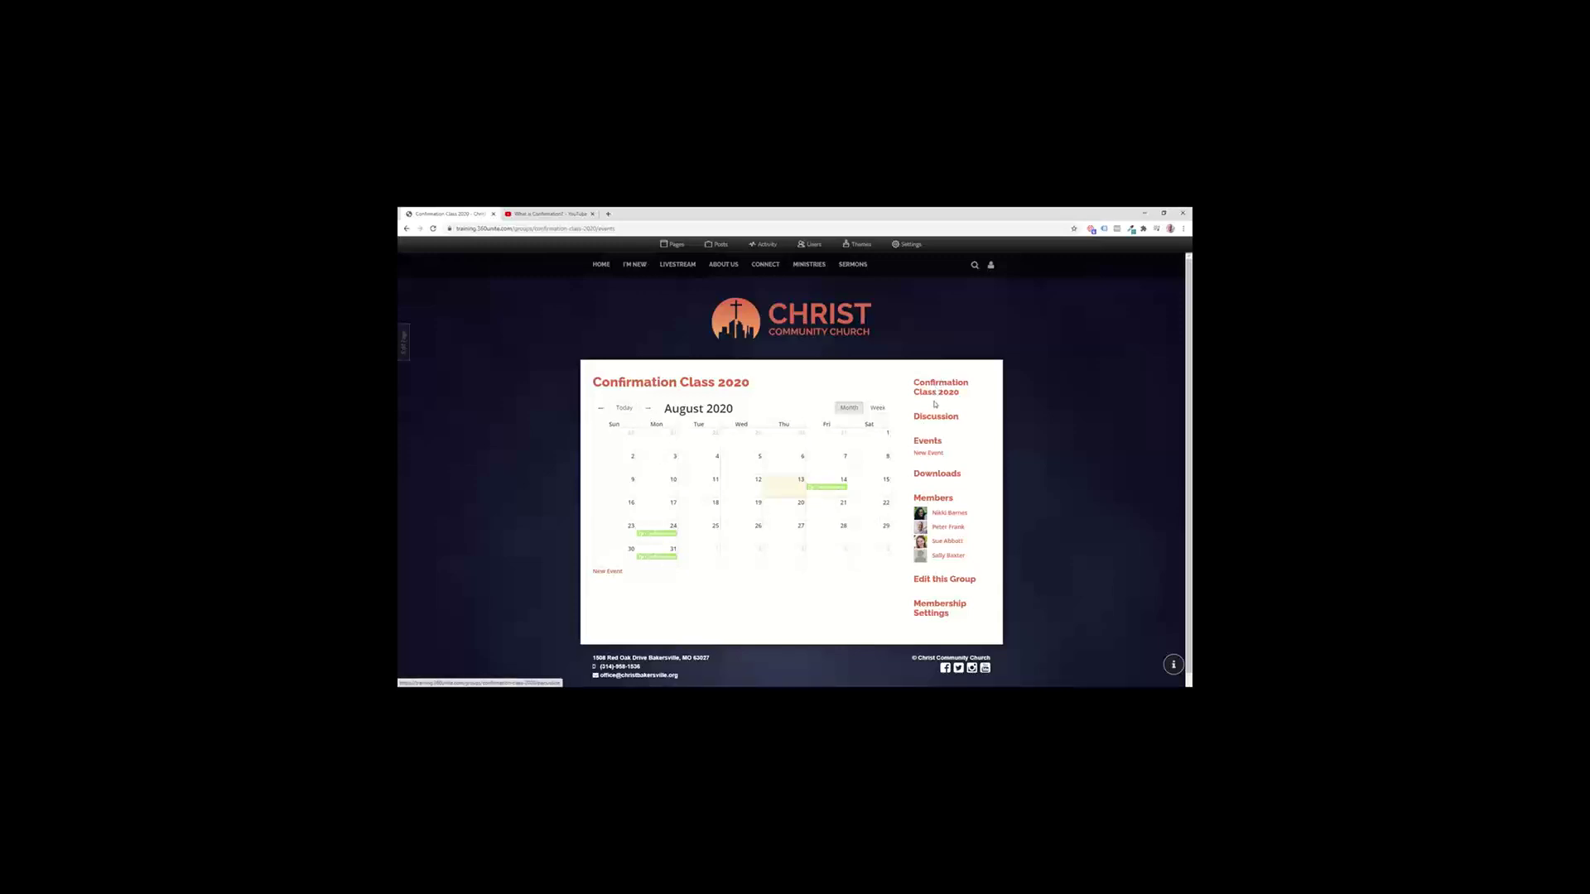
left_click(403, 344)
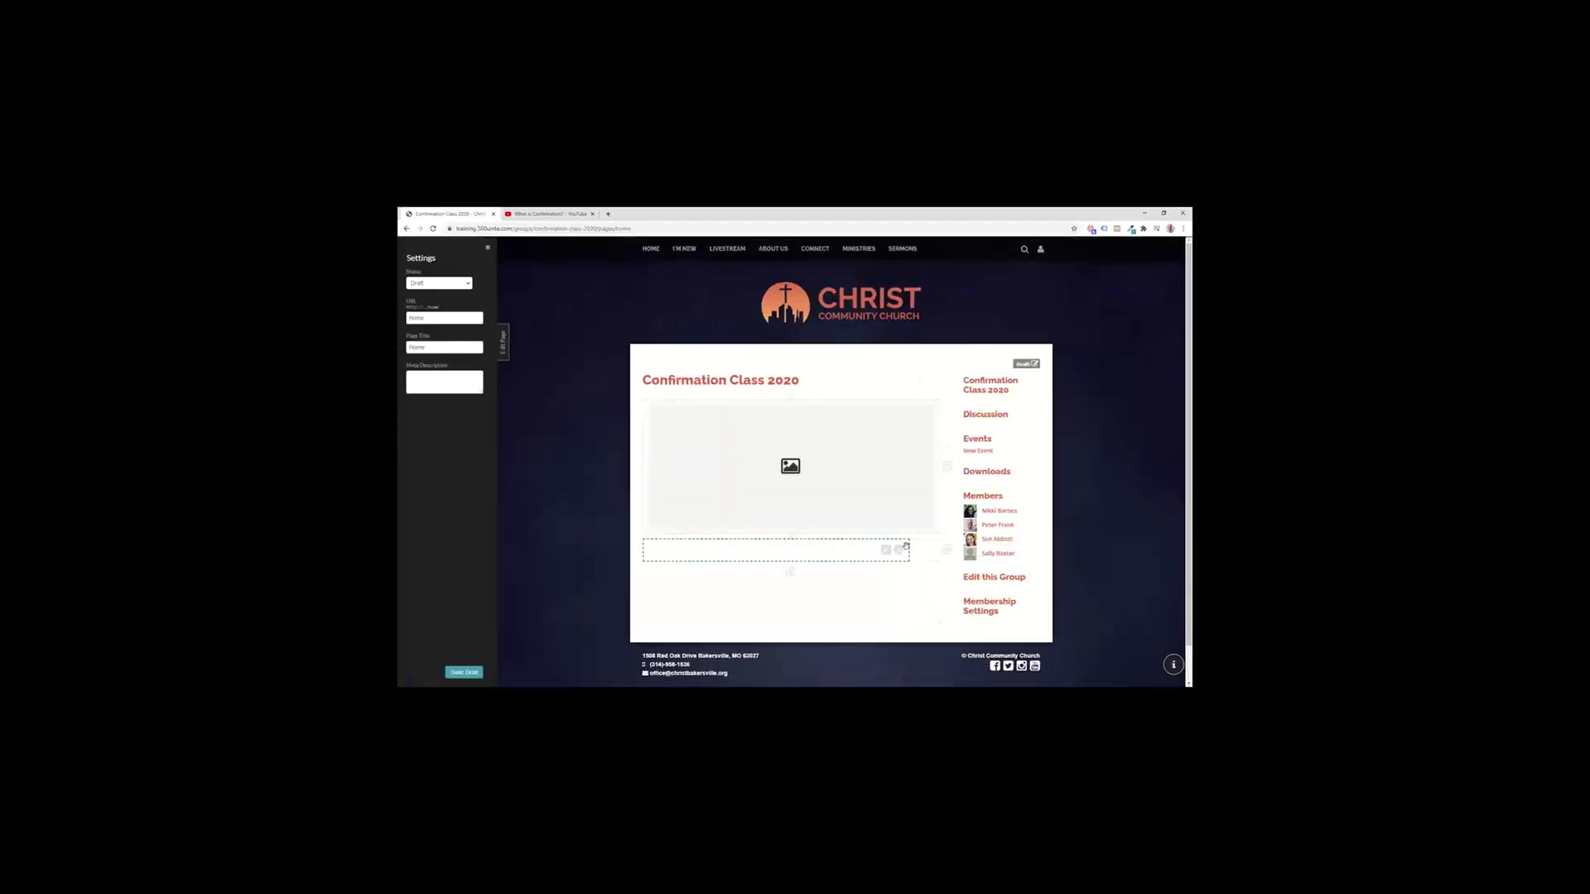
left_click(898, 551)
left_click(865, 576)
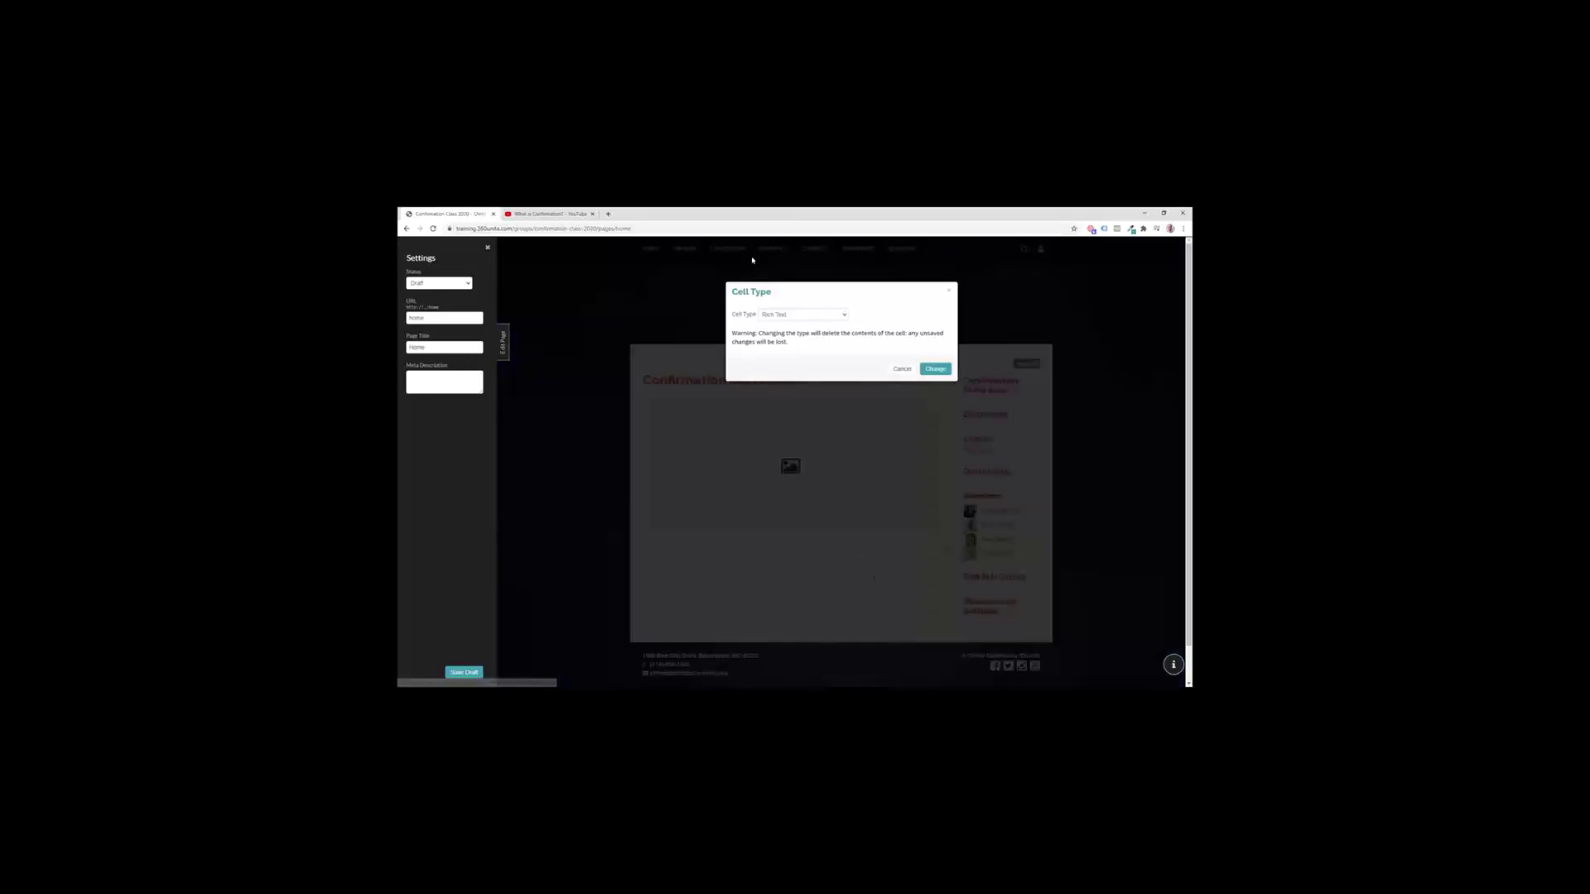
left_click(784, 313)
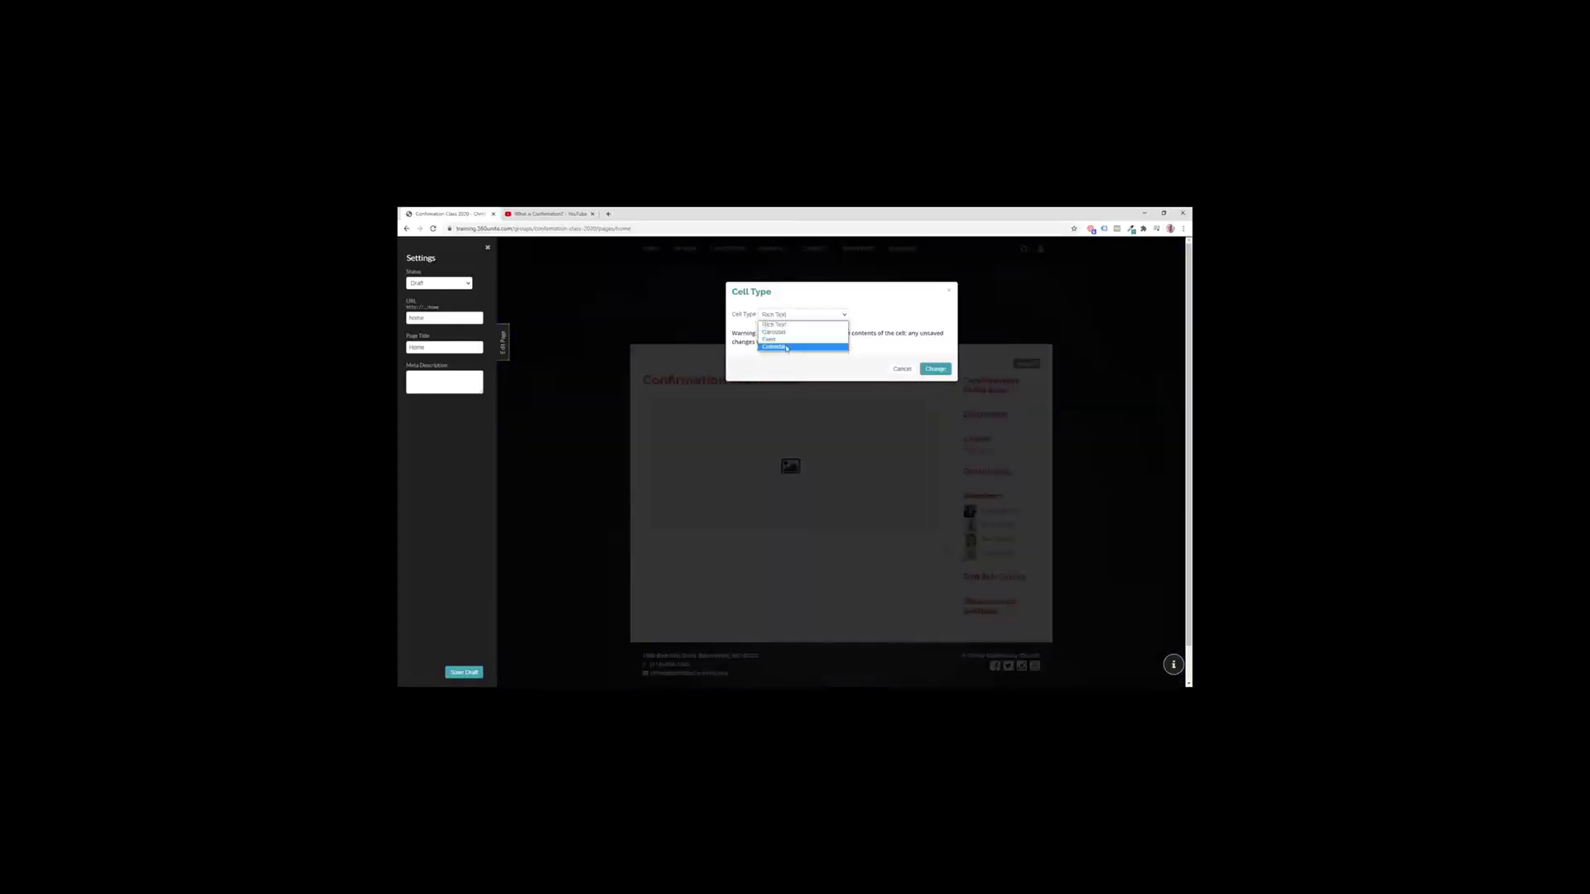
left_click(787, 347)
left_click(935, 369)
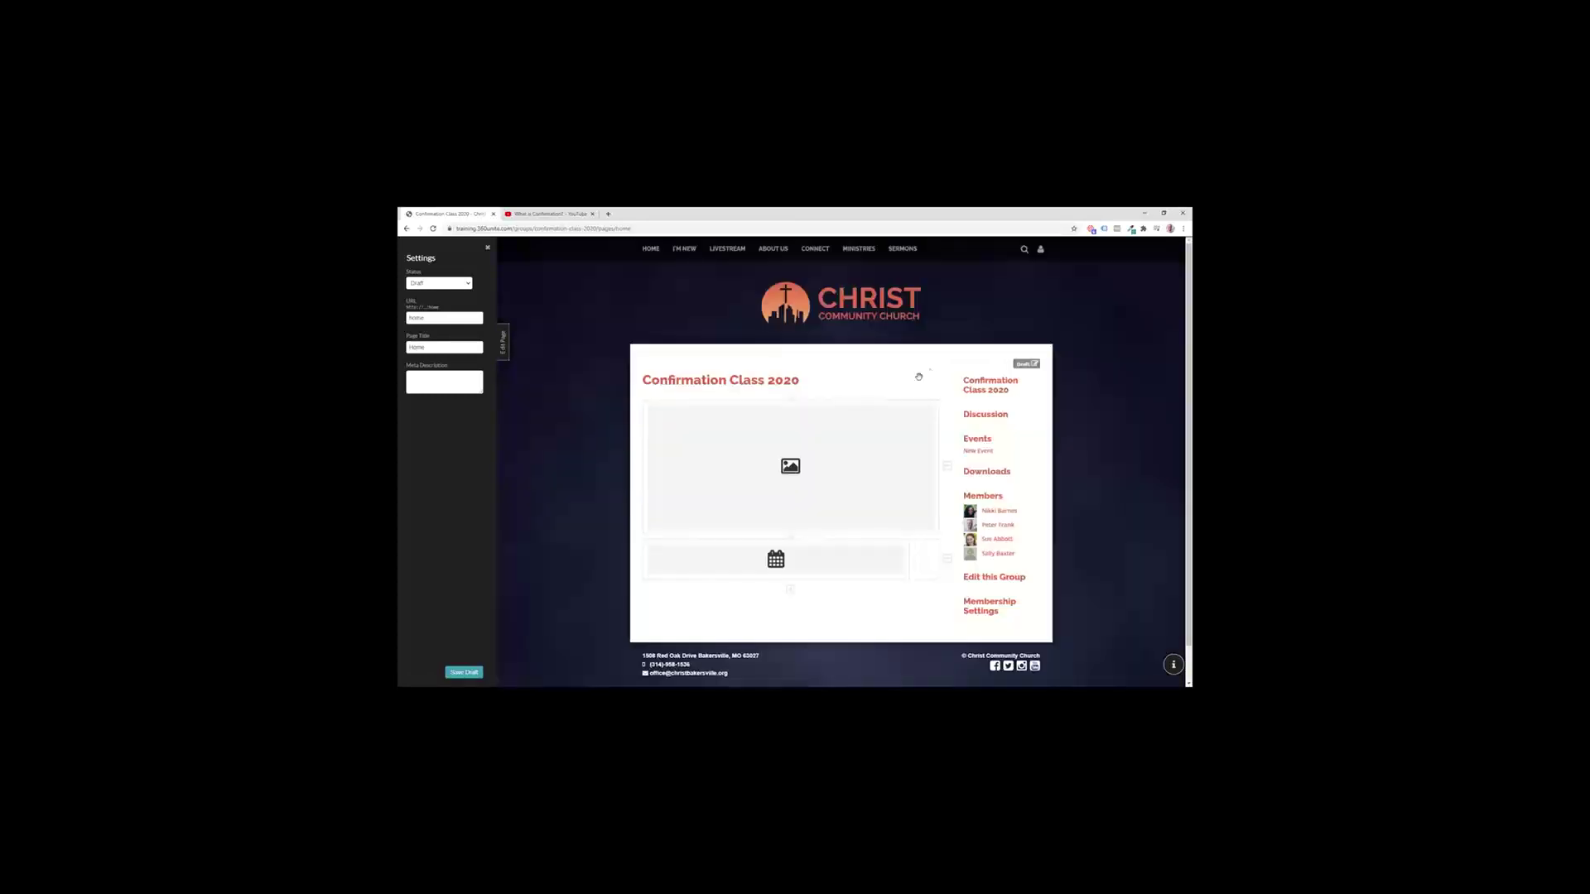
left_click(874, 546)
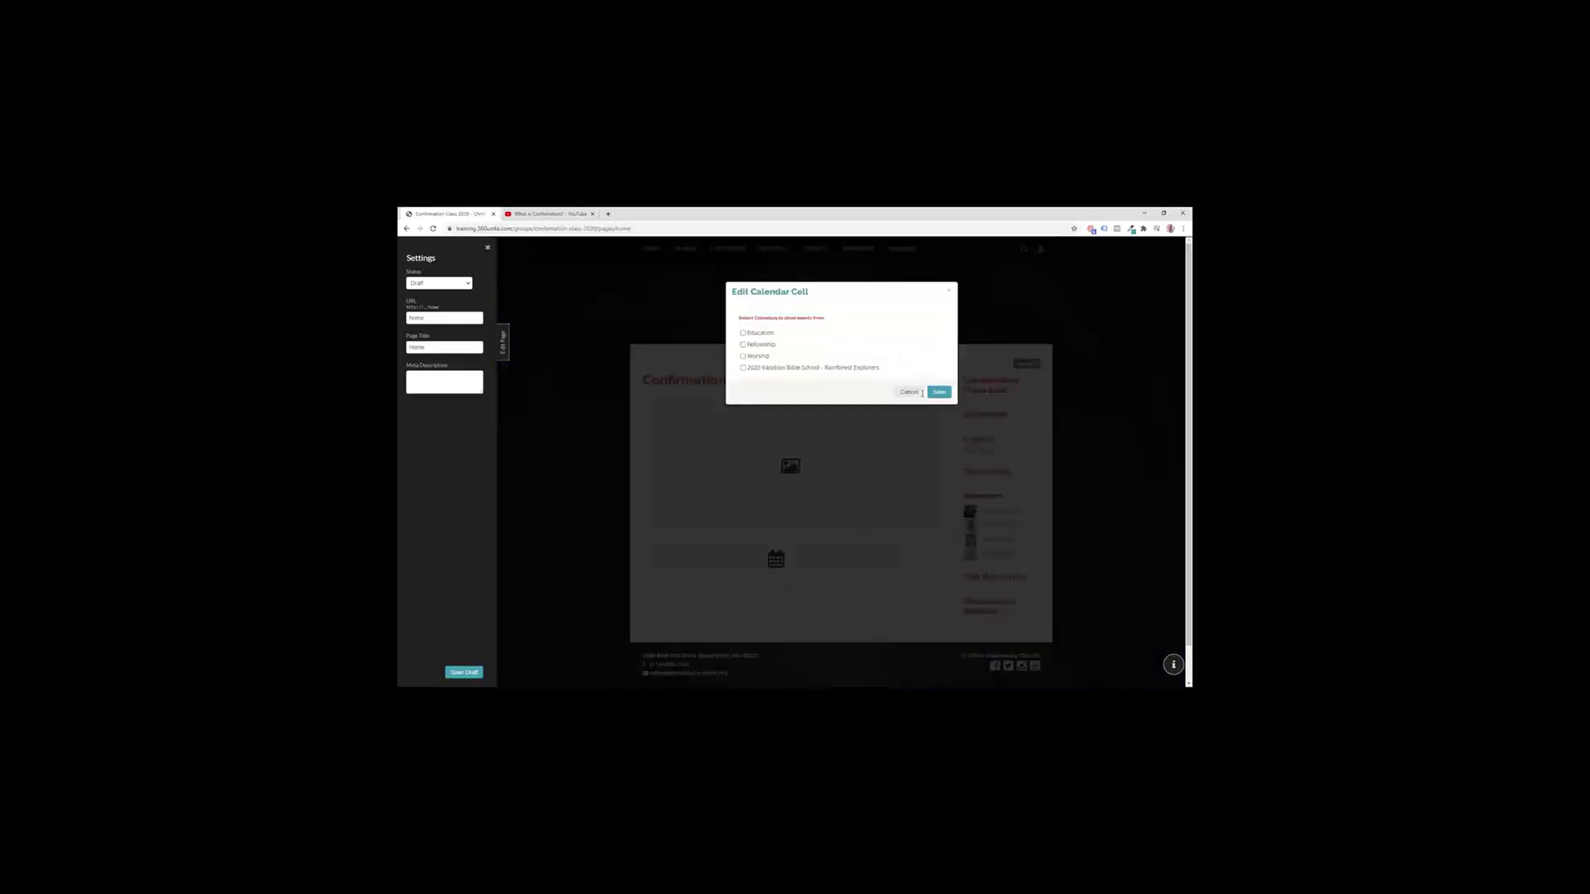
left_click(940, 393)
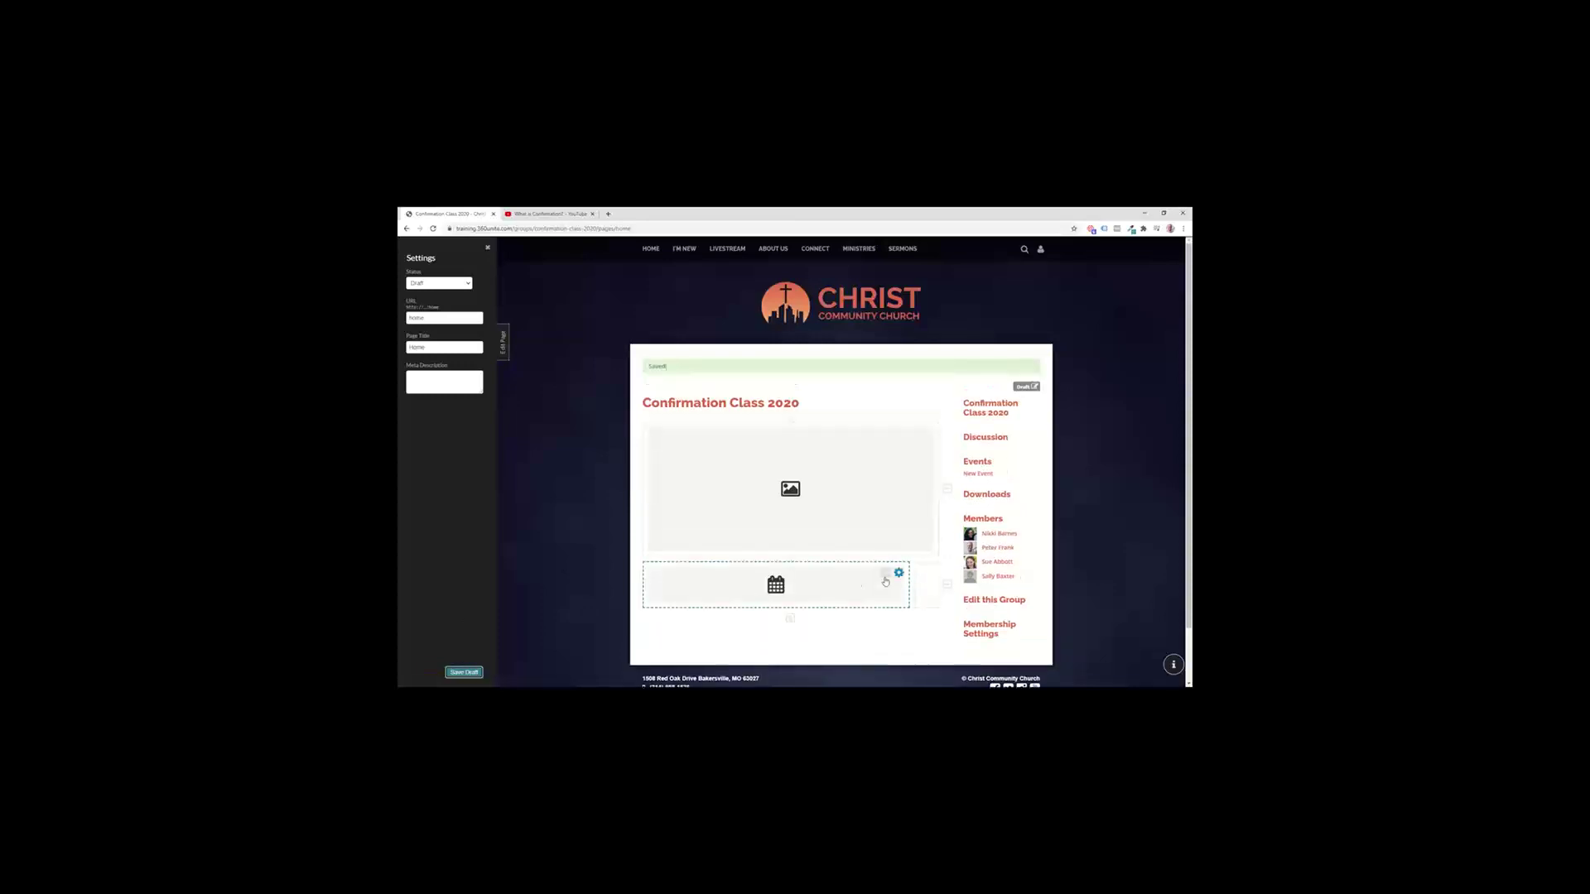
Step: Check which calendars the new calendar cell offers, reload the page and check the choices again
left_click(885, 572)
left_click(941, 392)
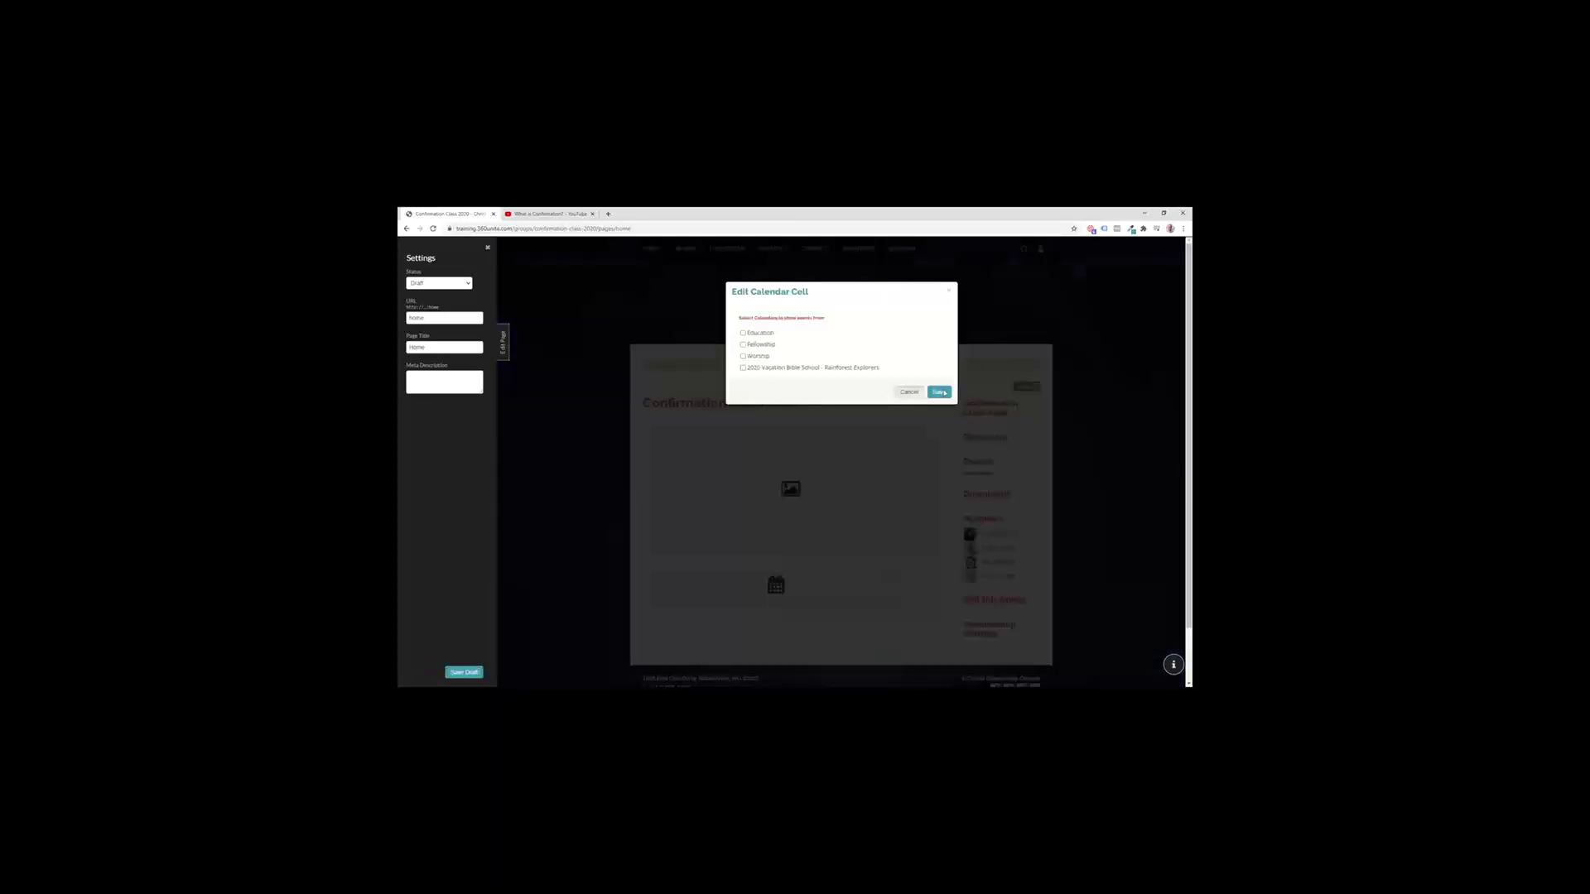
left_click(432, 229)
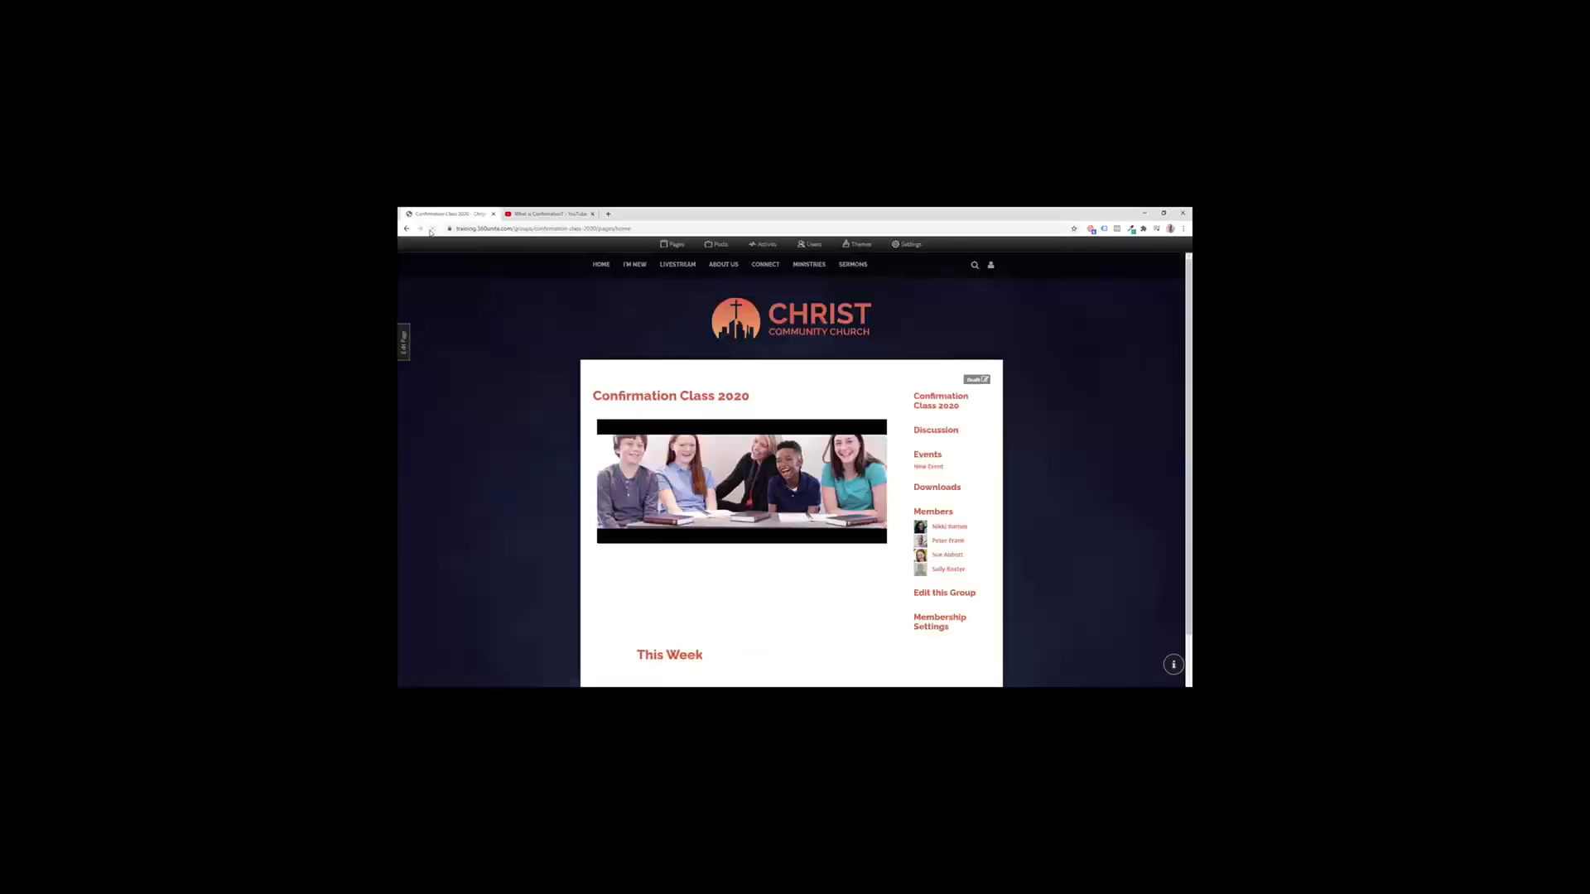
scroll(843, 552, "down", 2)
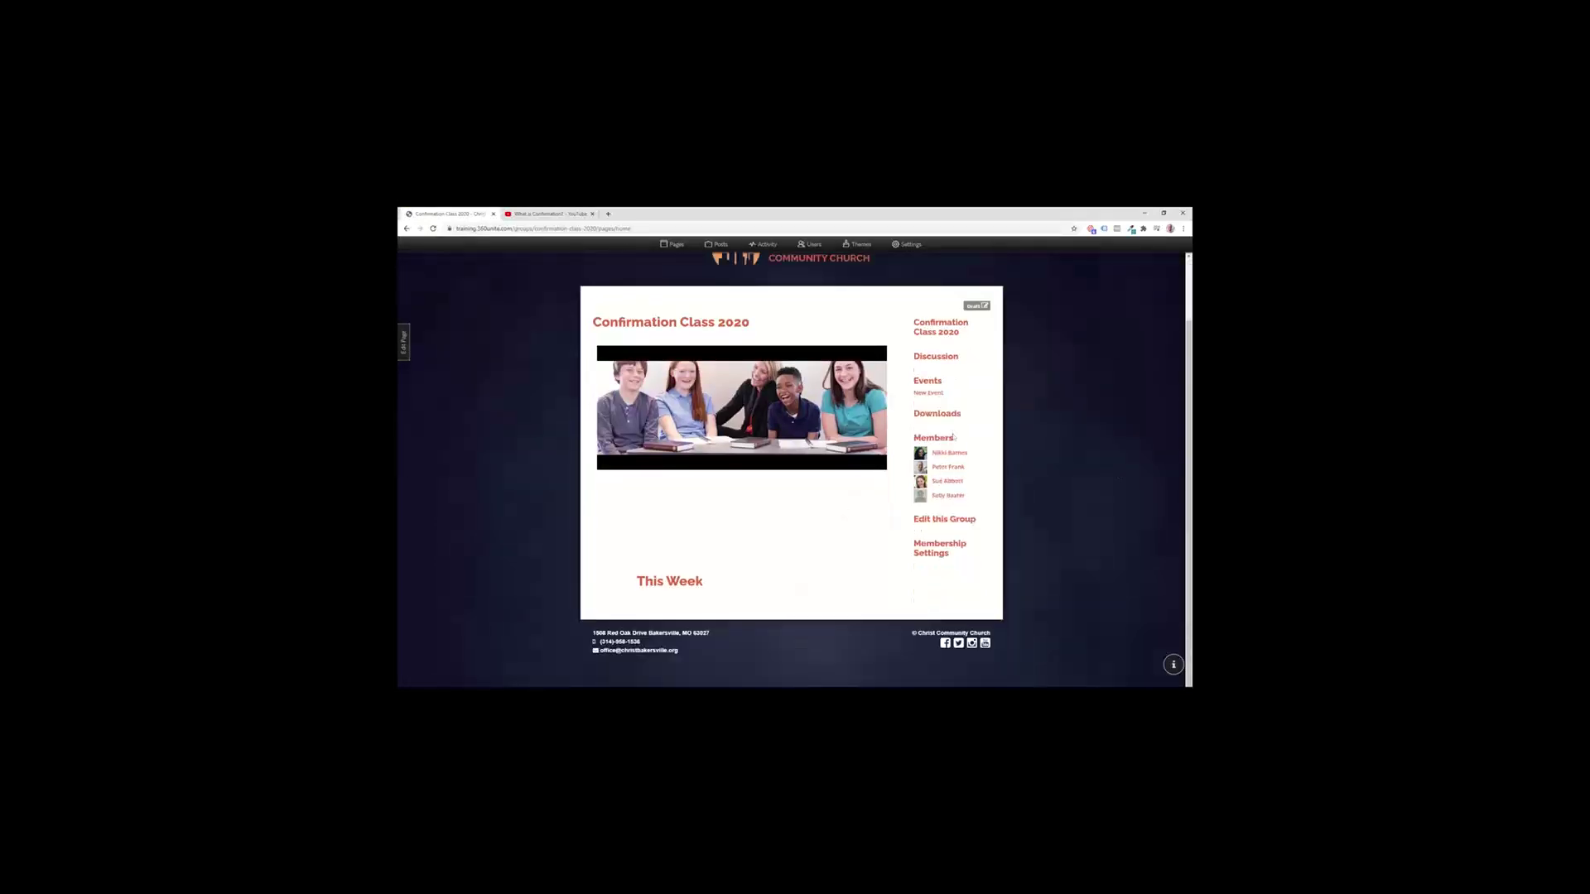
left_click(405, 343)
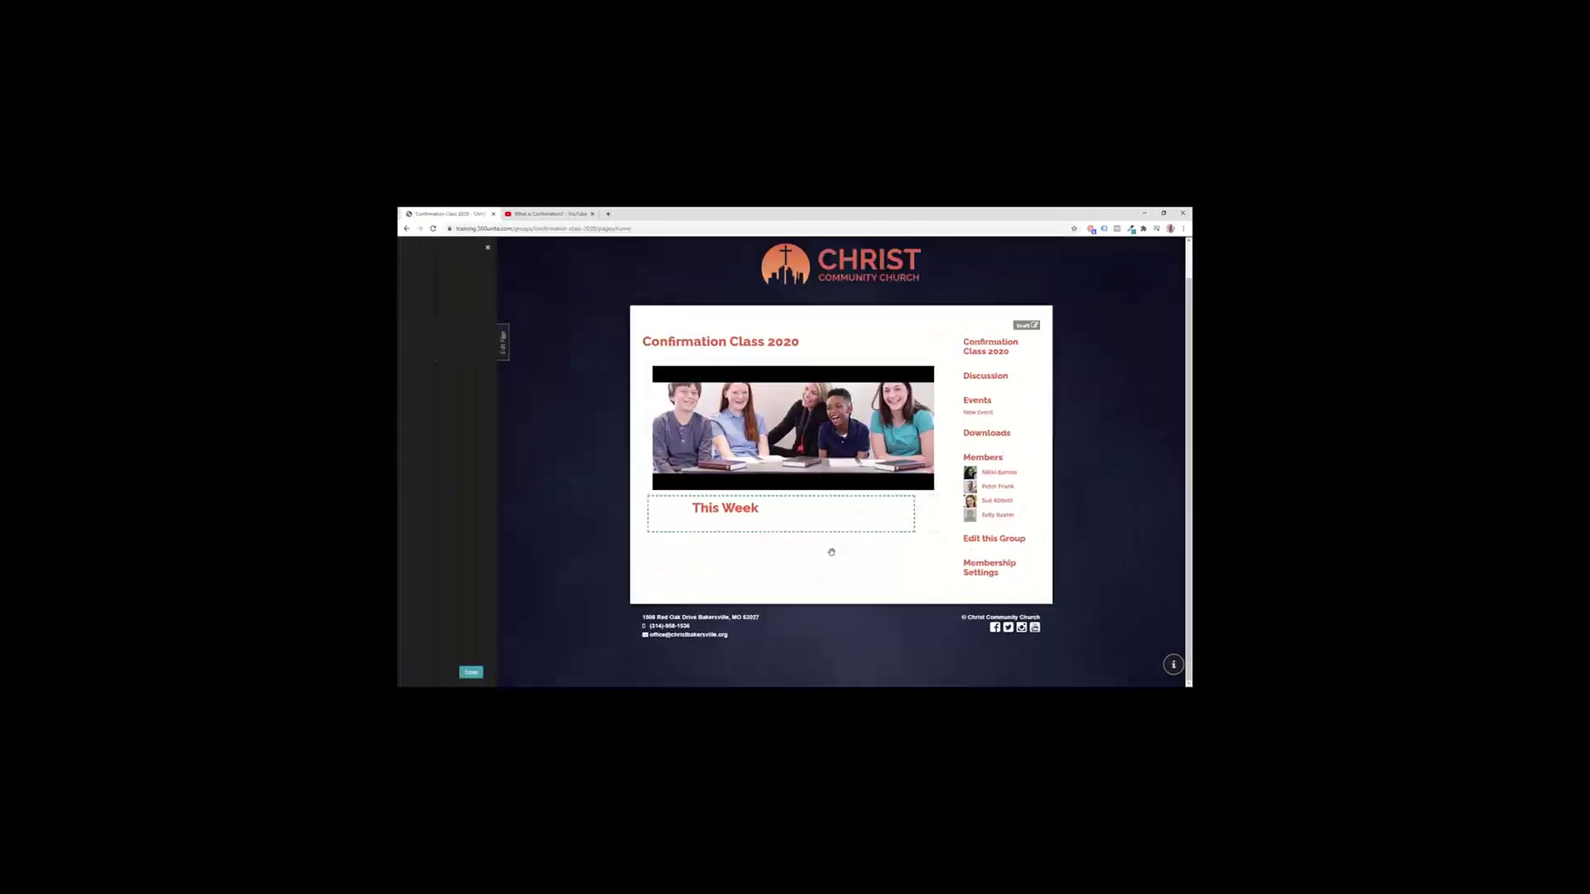
left_click(885, 515)
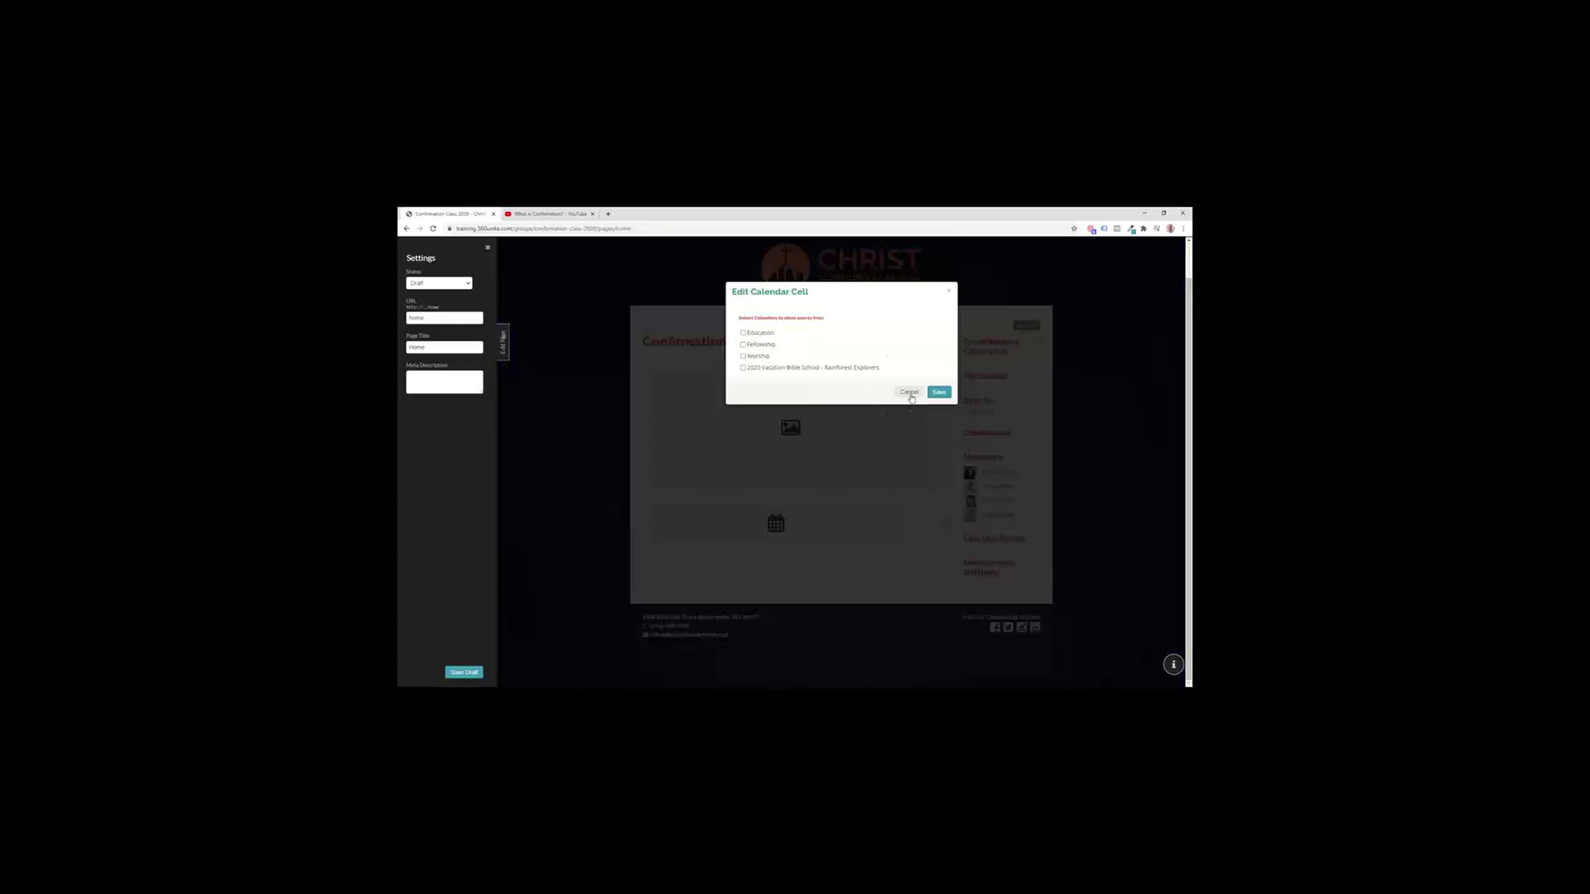
left_click(908, 391)
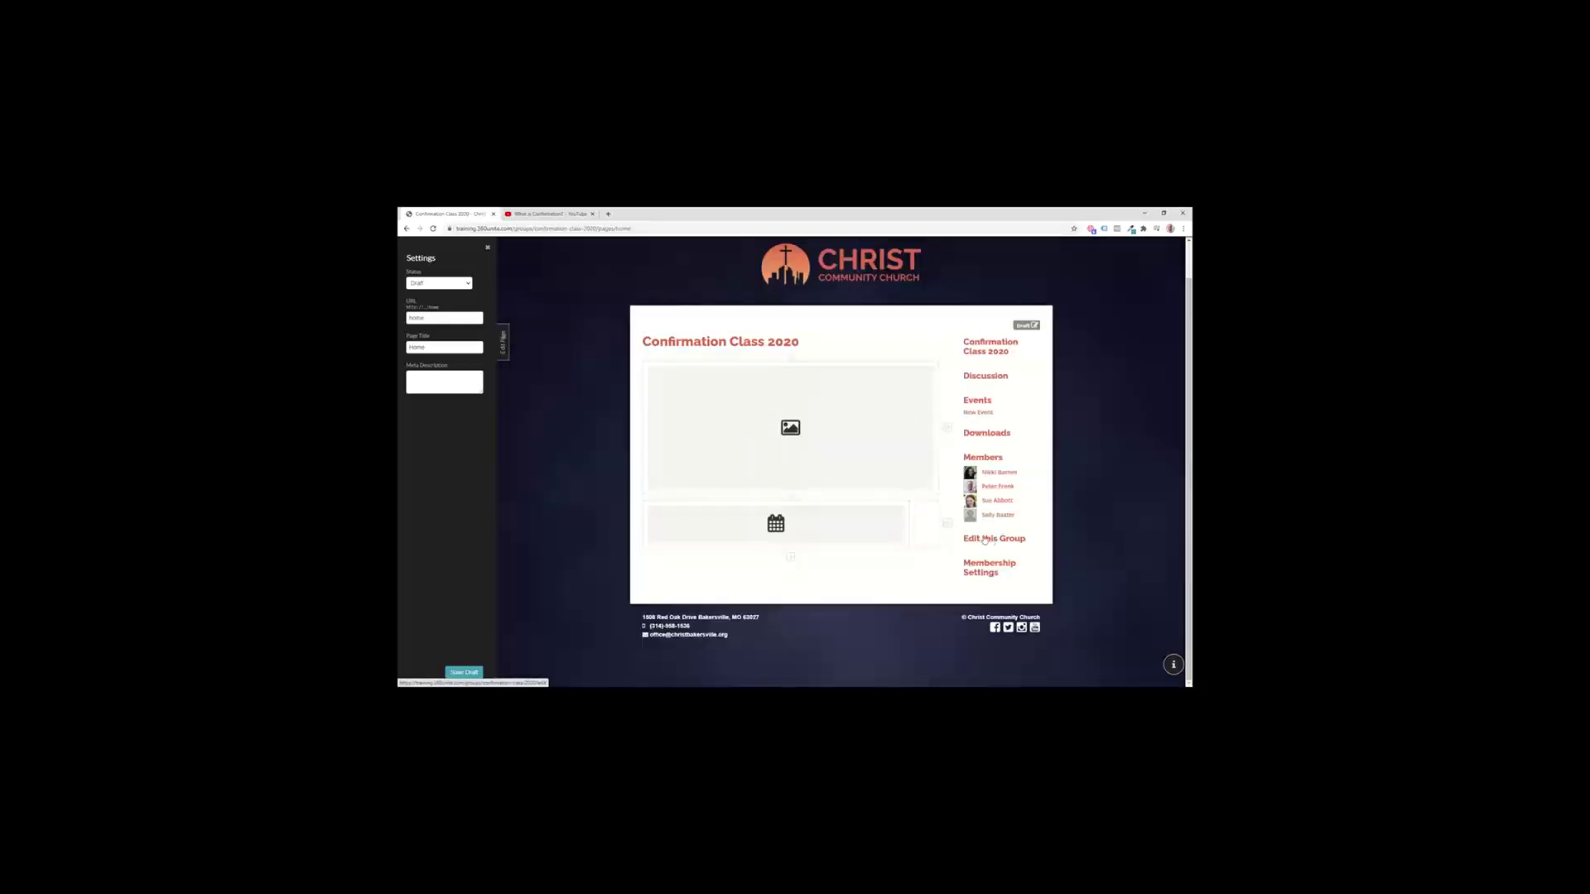
Step: Make the group's Events visible to Everyone (Public) and update the group
left_click(1019, 564)
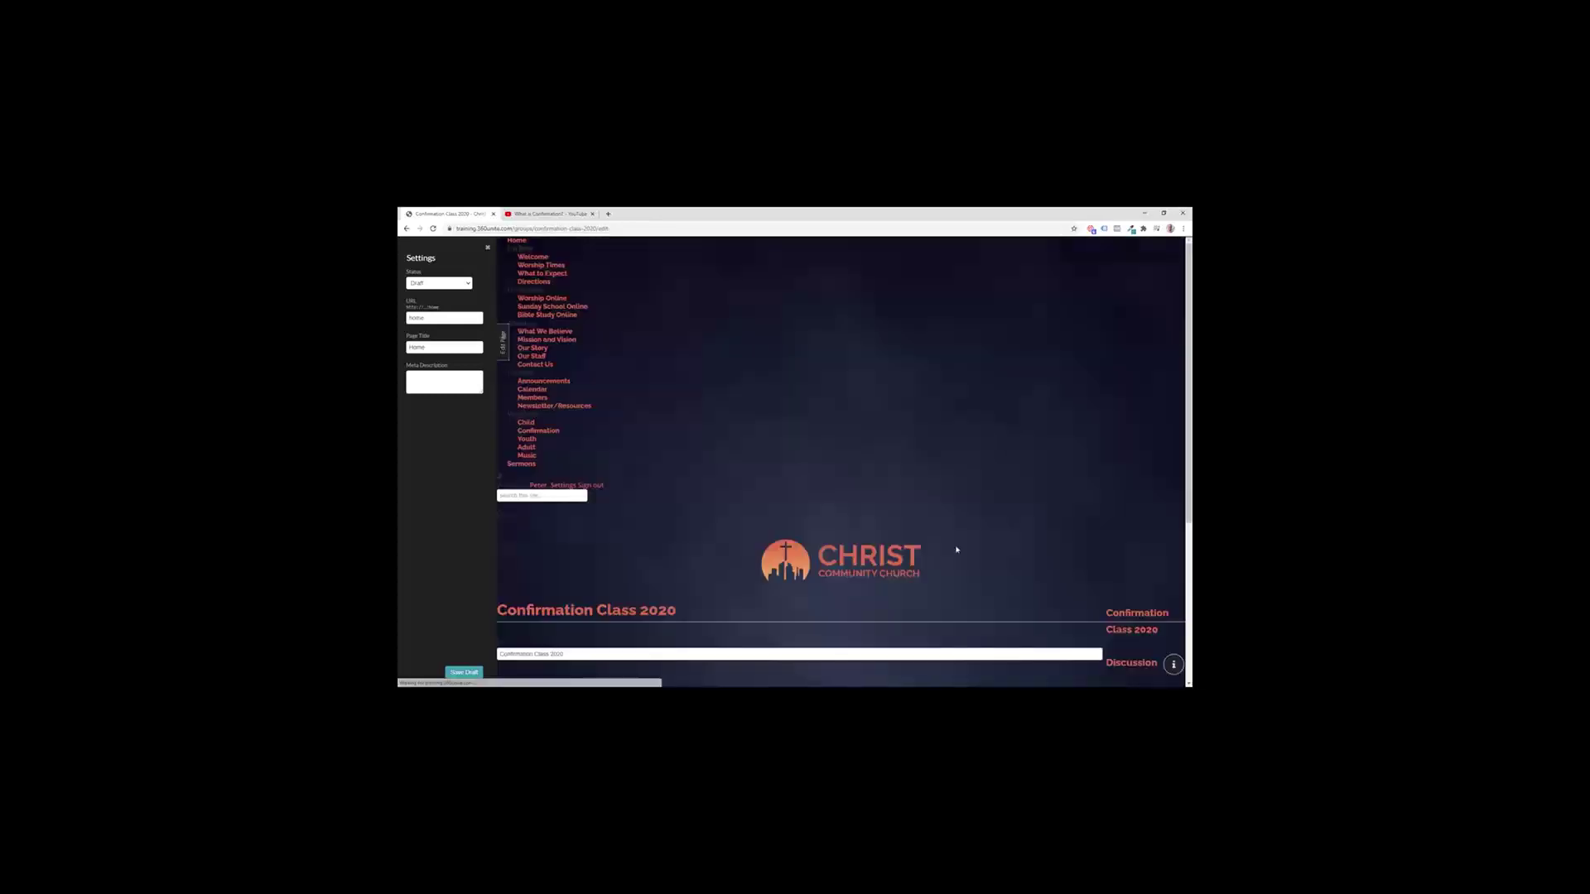
scroll(833, 584, "down", 2)
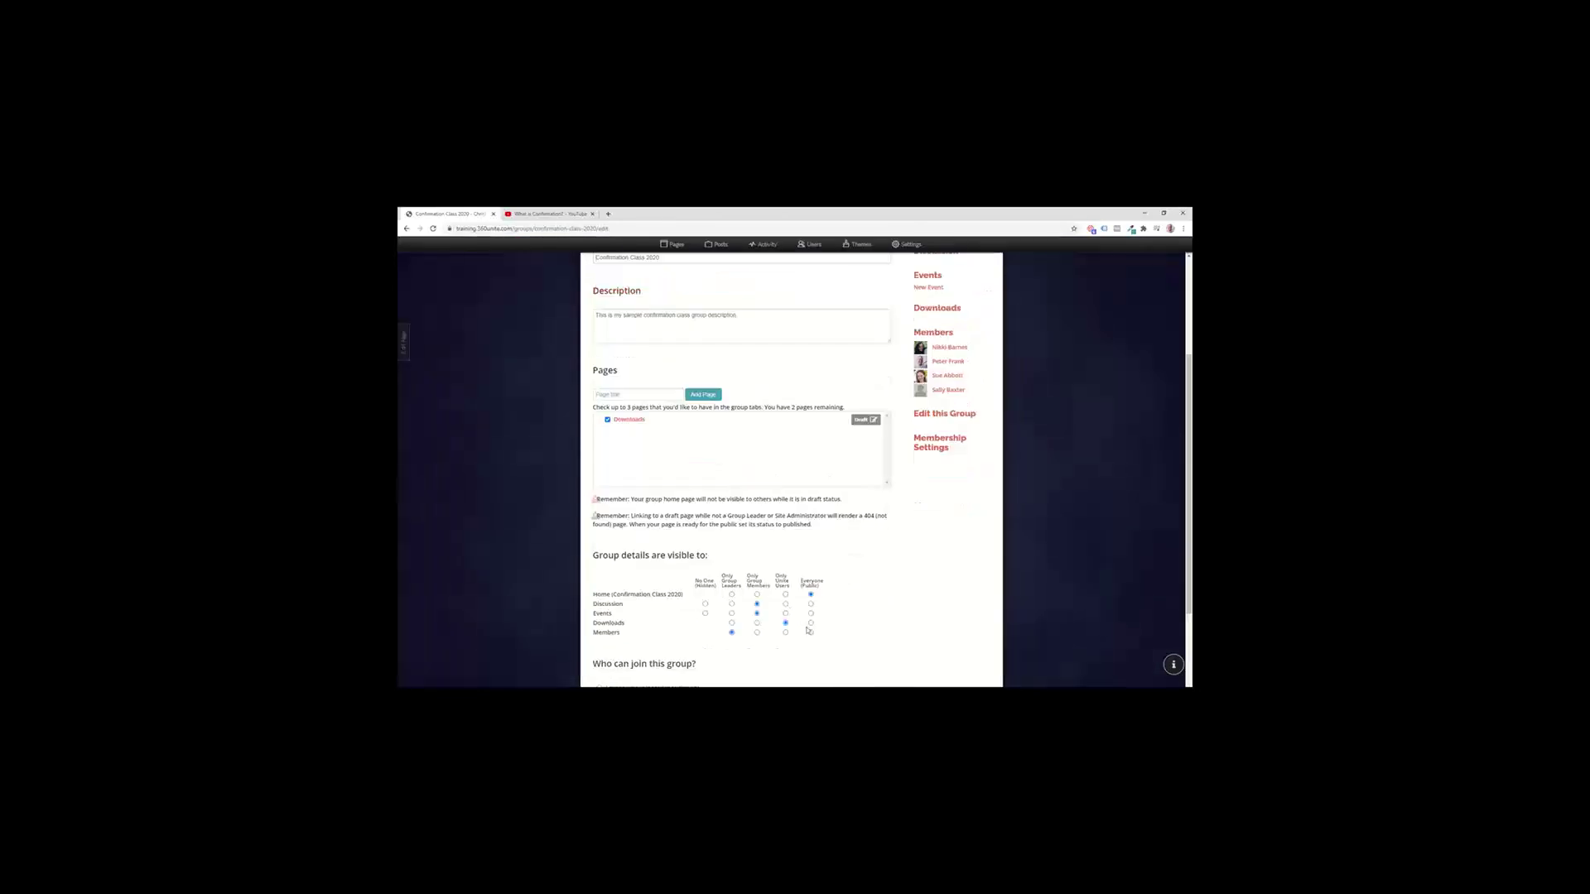
left_click(810, 613)
scroll(805, 580, "down", 3)
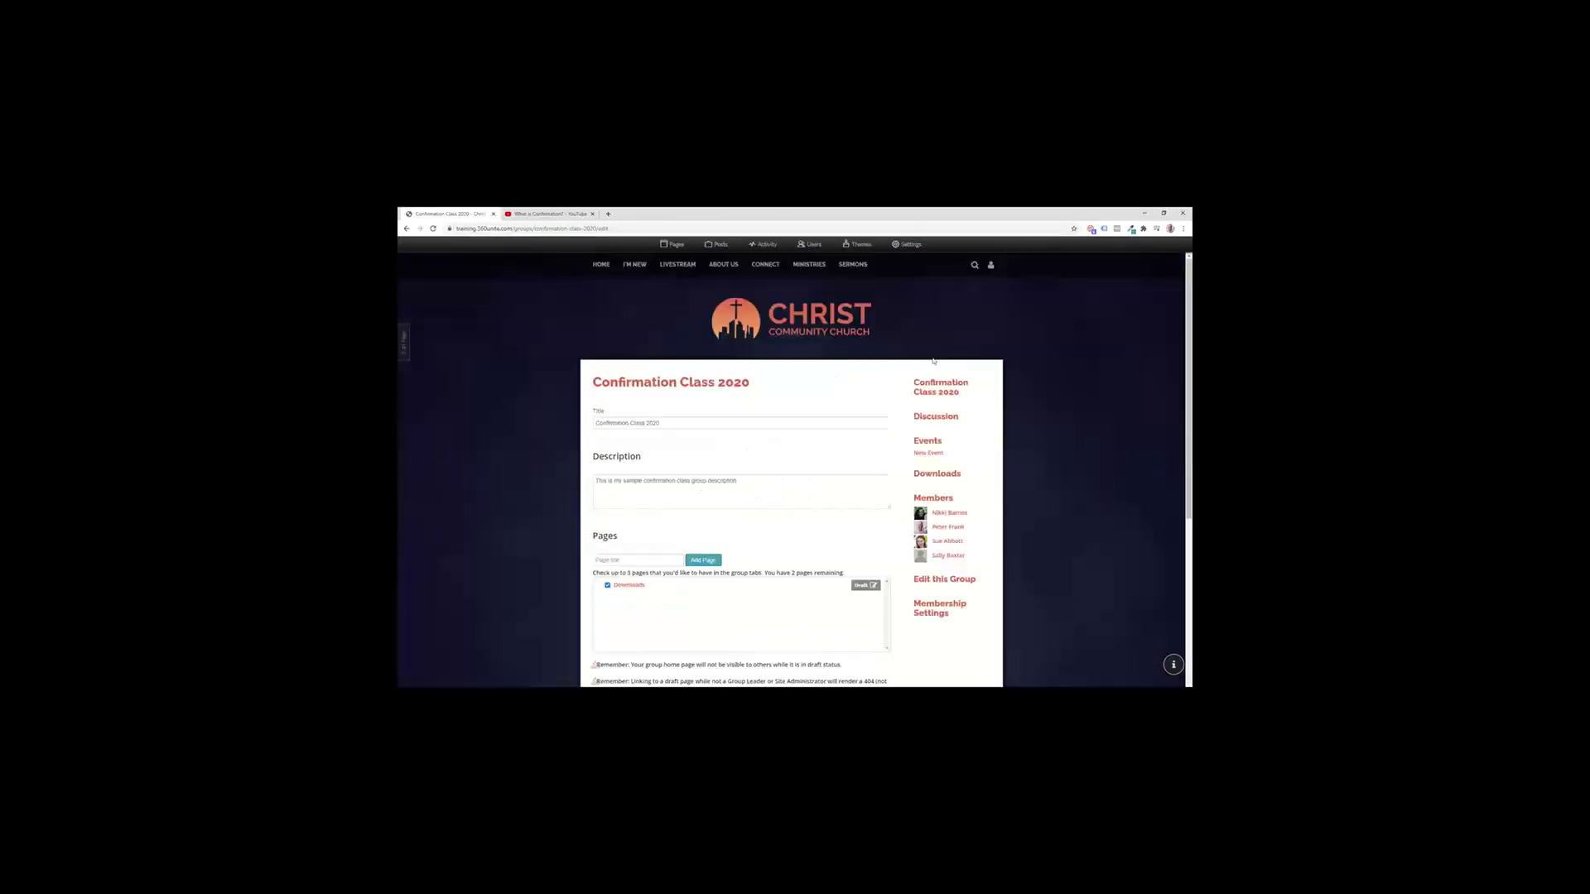
scroll(704, 538, "down", 8)
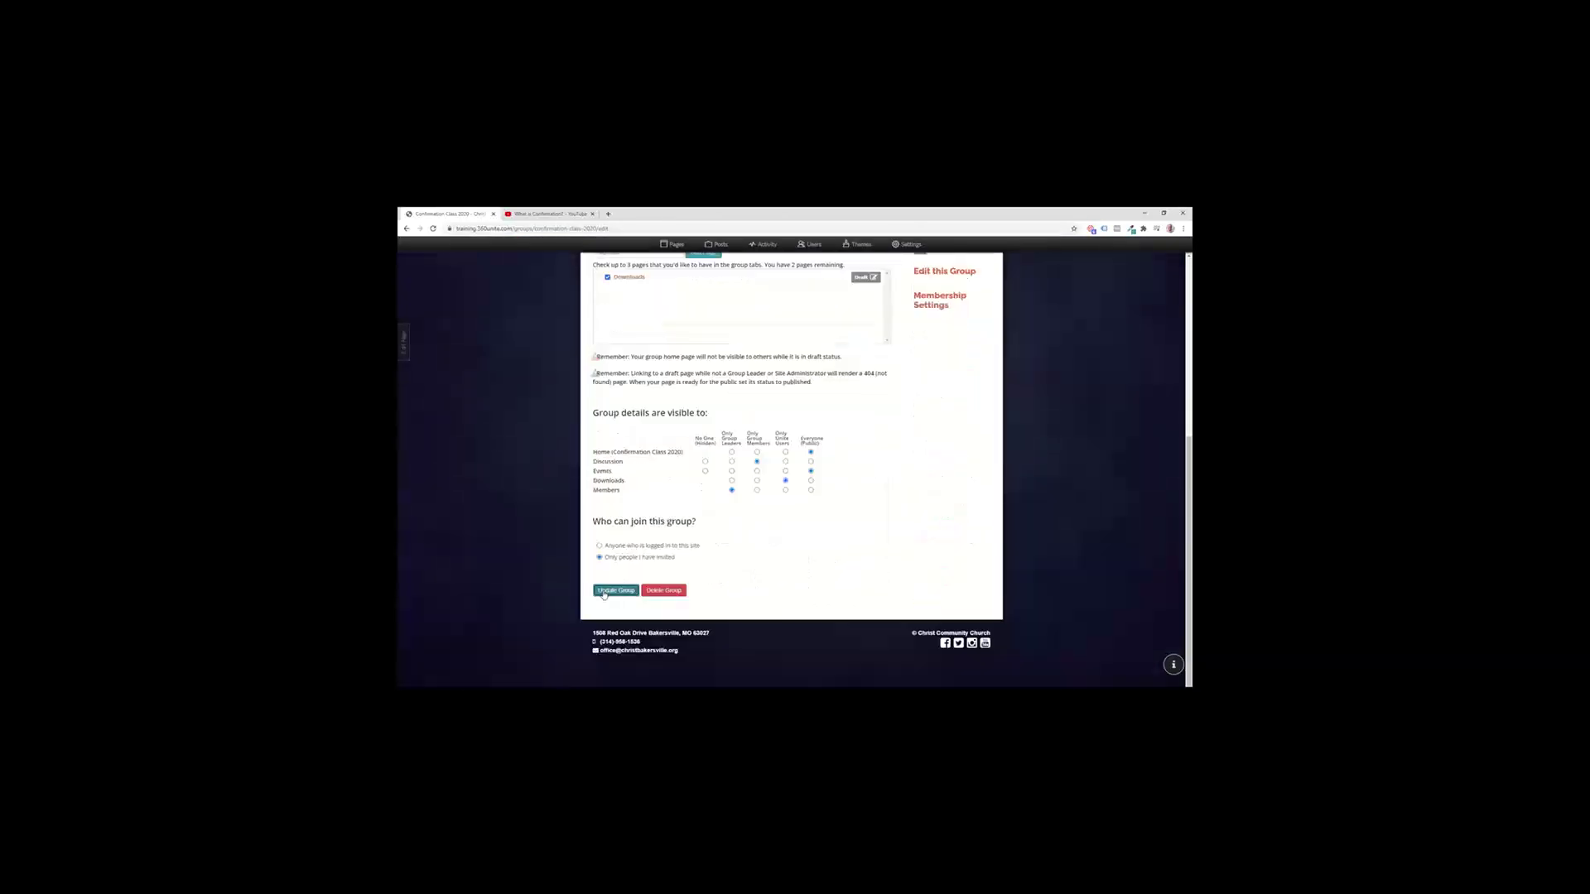
left_click(604, 594)
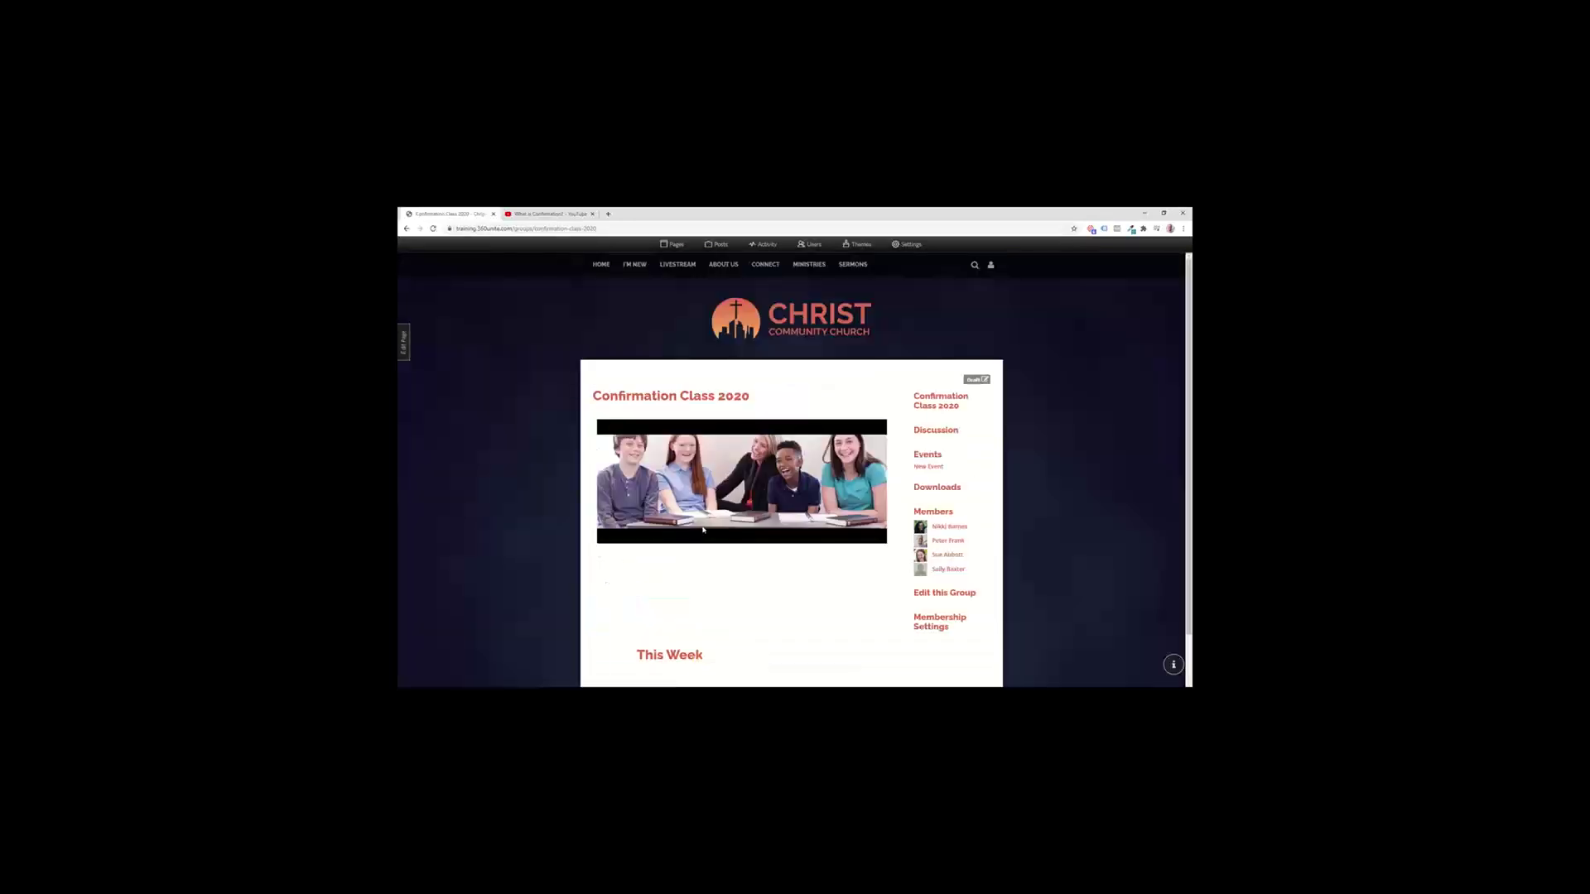
Step: Set the home page's calendar cell to show the Confirmation Class 2020 calendar and save the draft
scroll(820, 485, "down", 2)
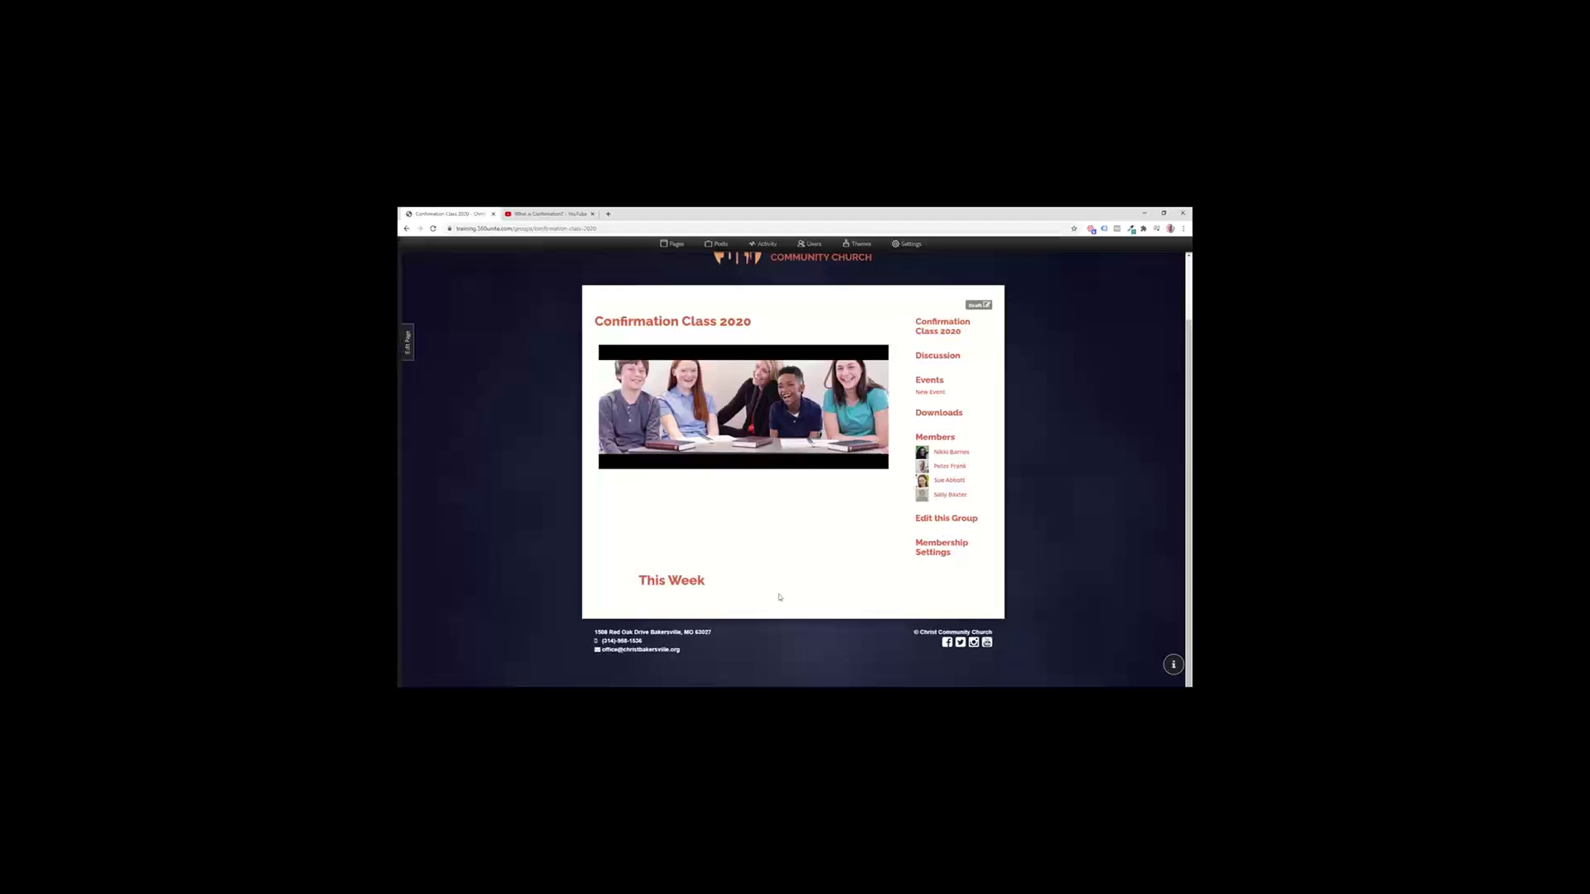
left_click(405, 352)
left_click(885, 512)
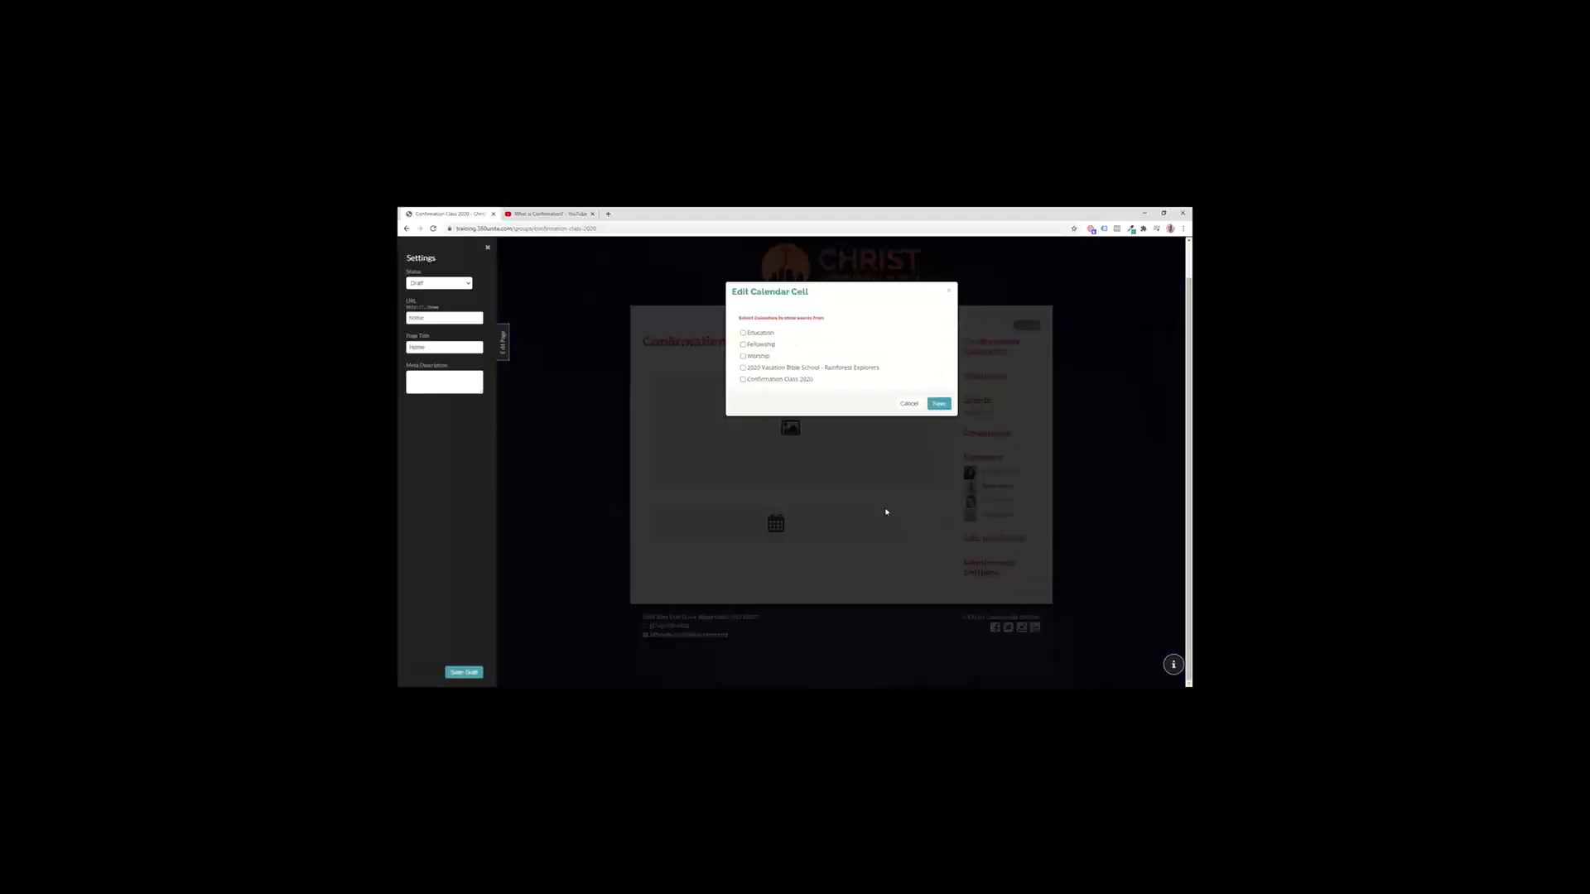
left_click(762, 380)
left_click(939, 404)
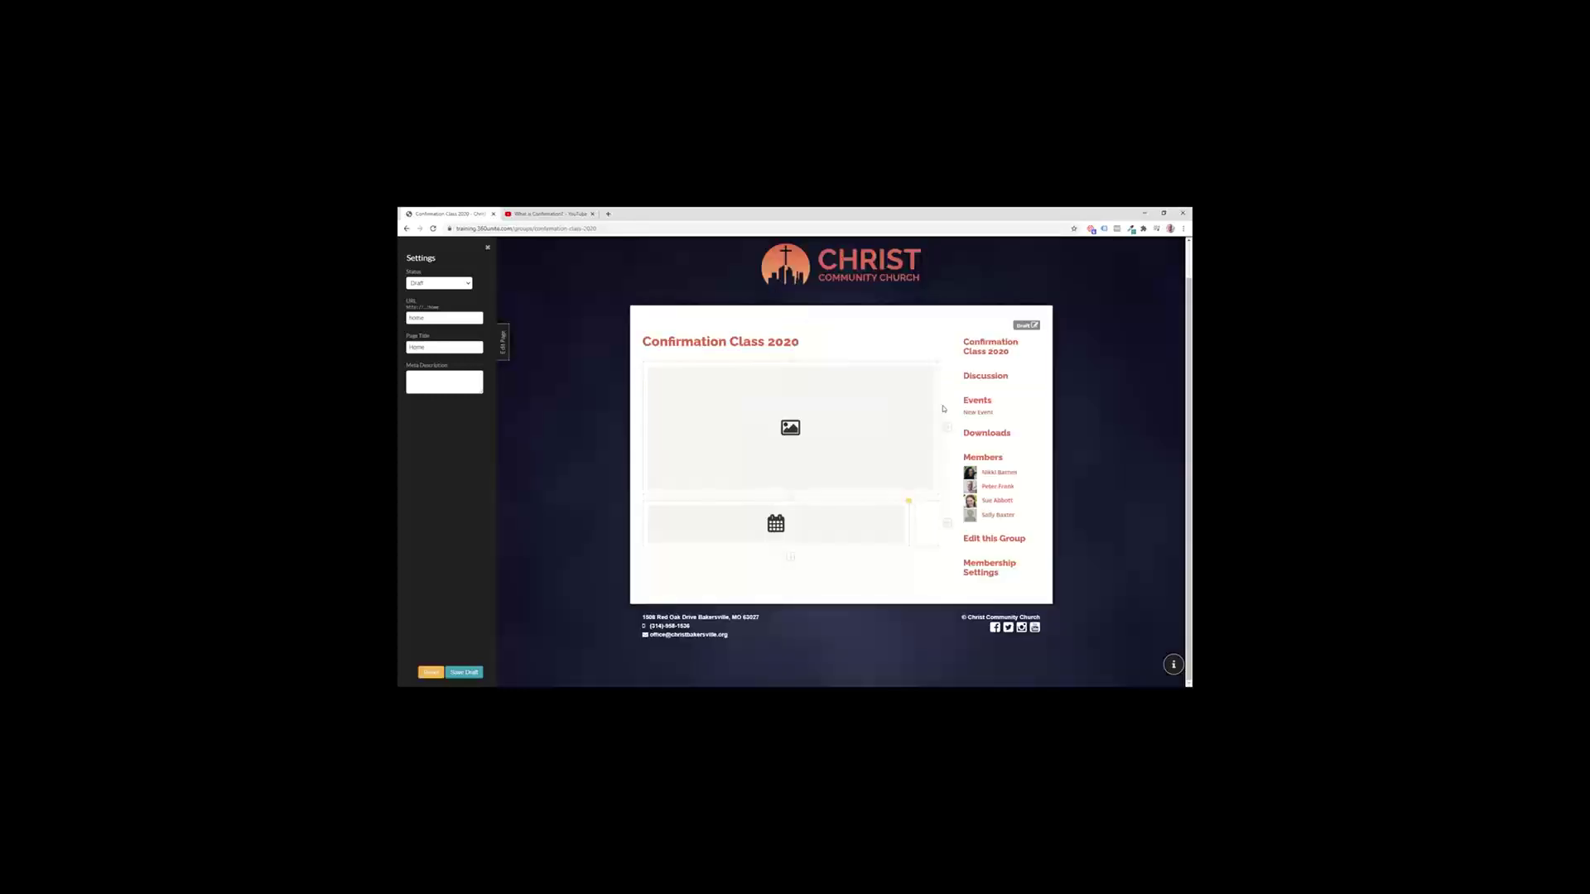
left_click(454, 673)
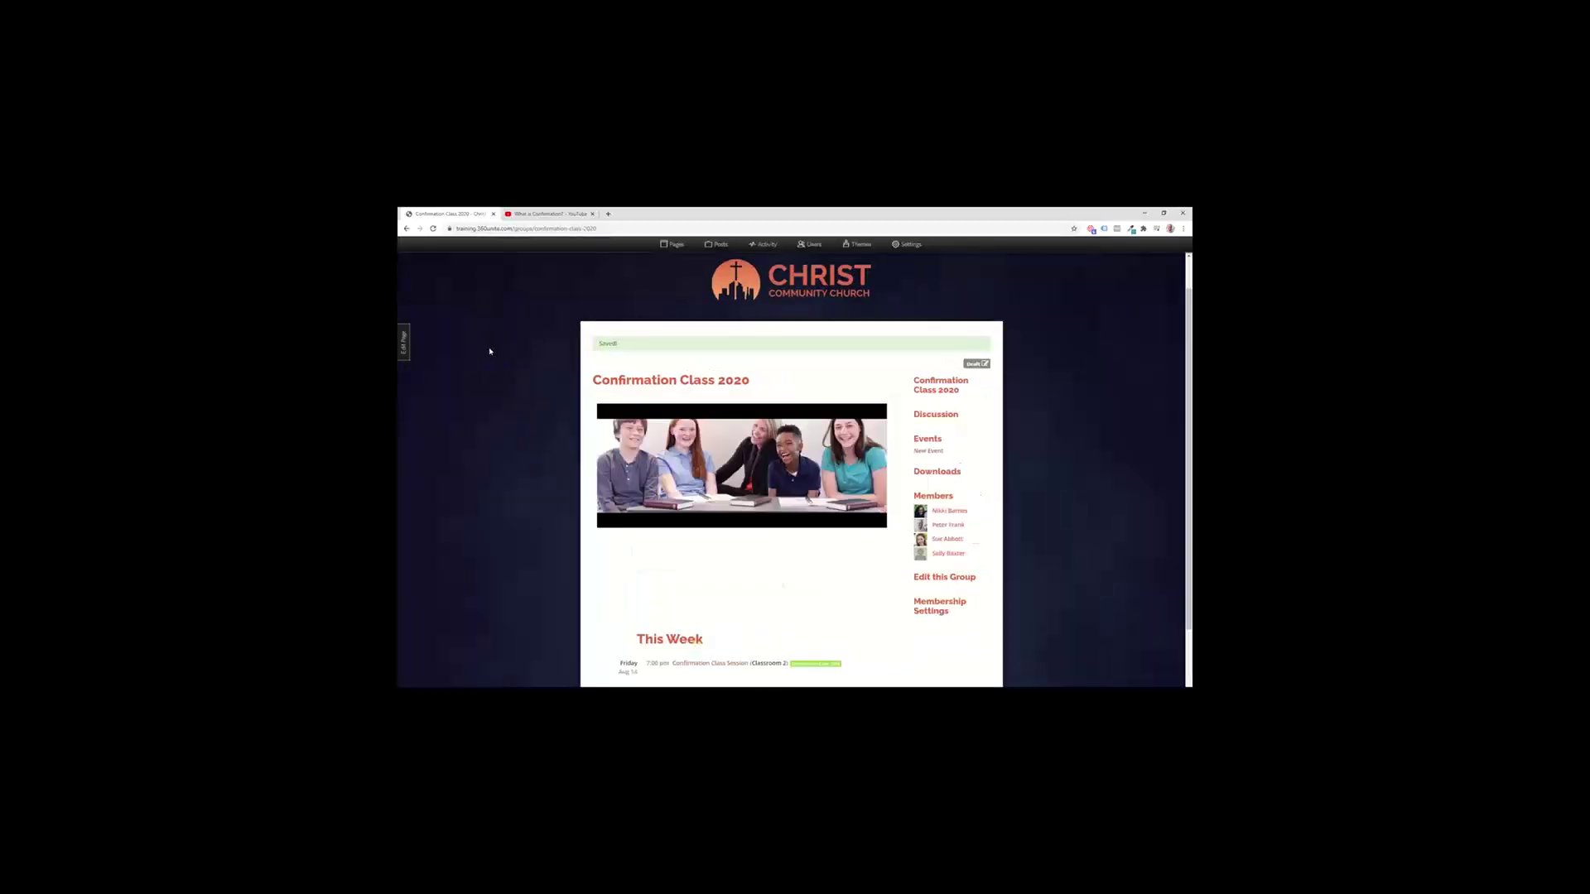
scroll(762, 564, "down", 1)
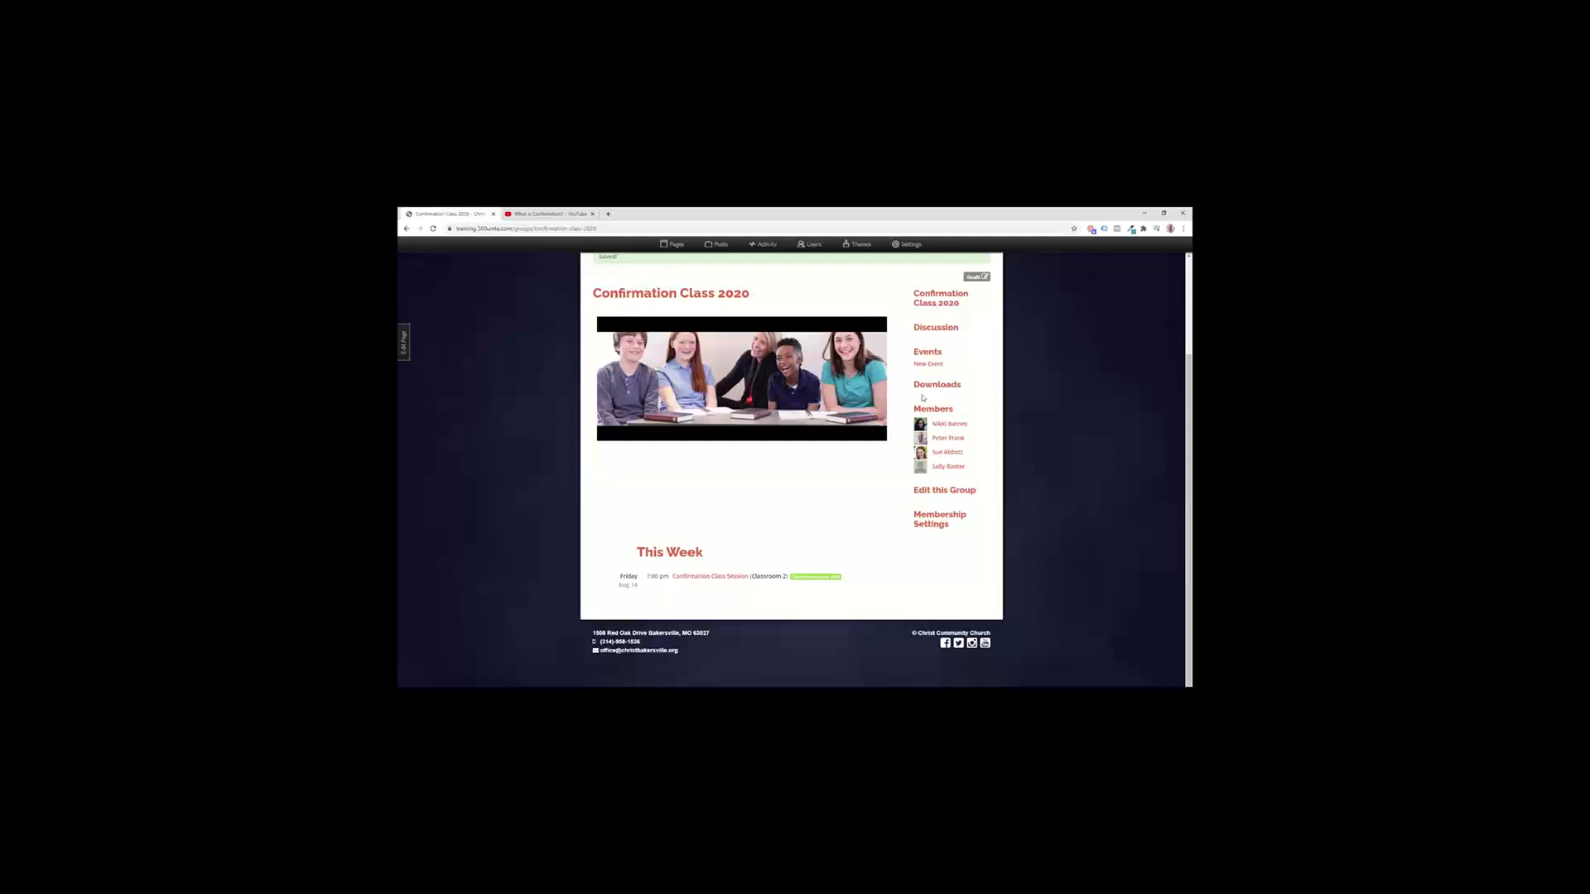
scroll(945, 463, "up", 2)
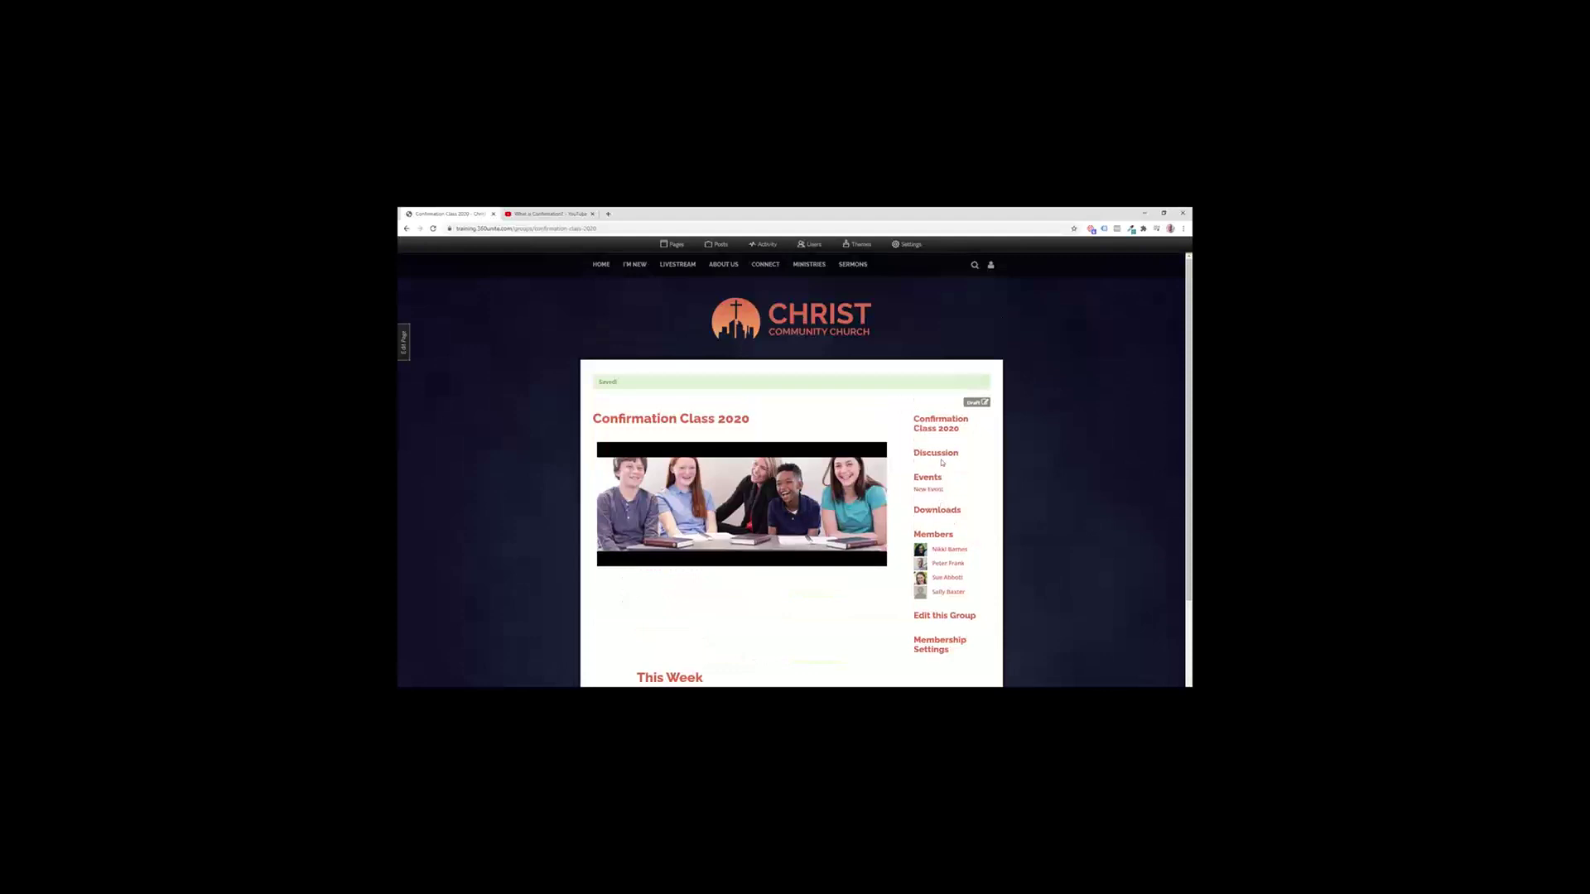